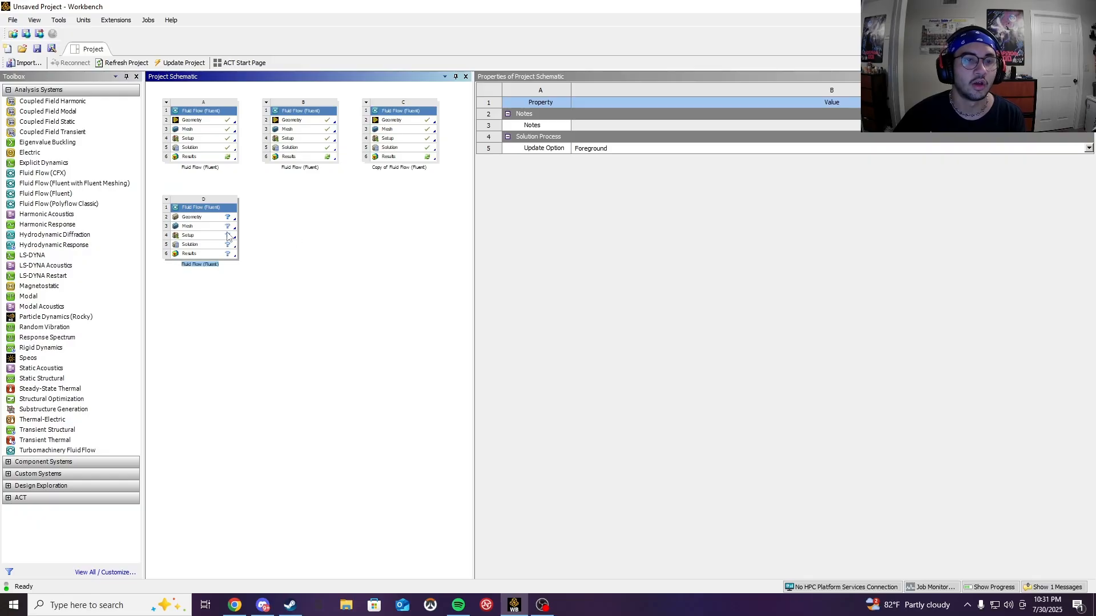
Step: Set the geometry analysis type of Fluid Flow (Fluent) system D to 2D and open its geometry in DesignModeler
left_click(205, 218)
scroll(210, 256, "up", 2, "ctrl")
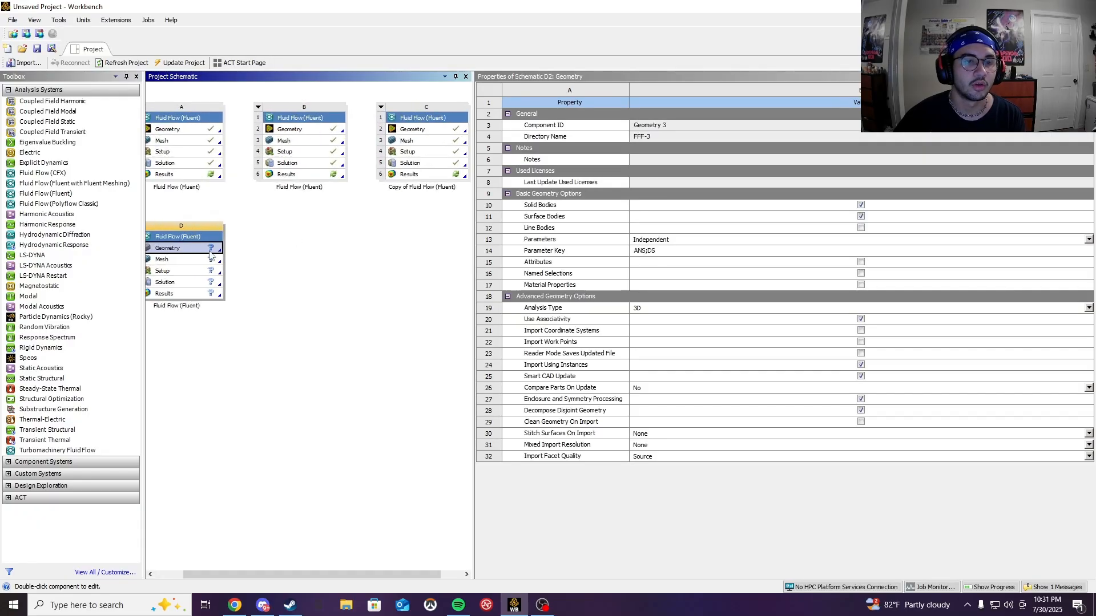
left_click(651, 308)
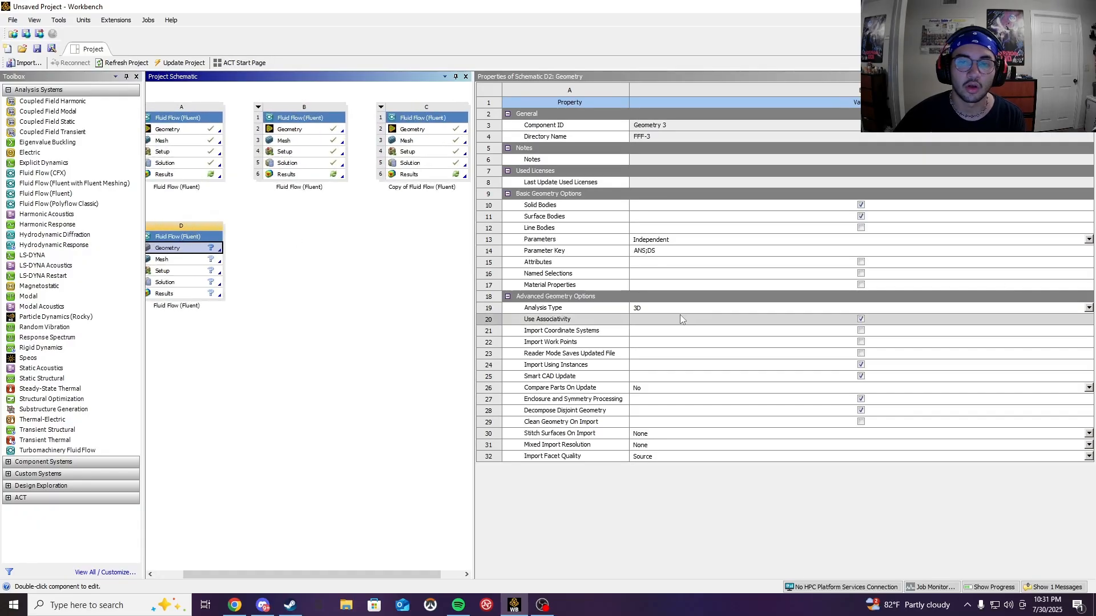
left_click(653, 326)
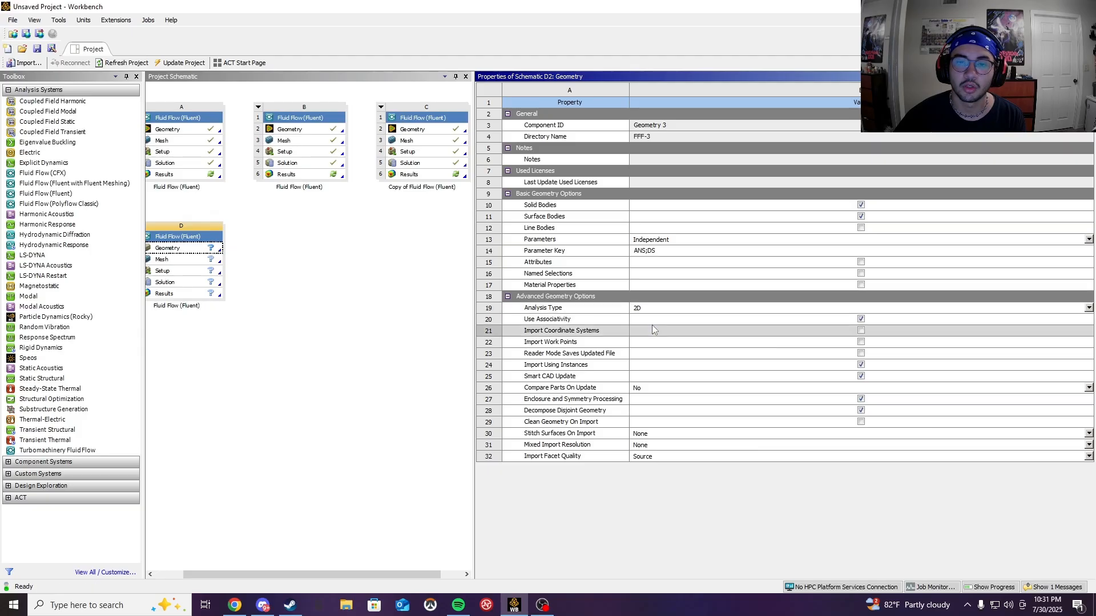
right_click(170, 253)
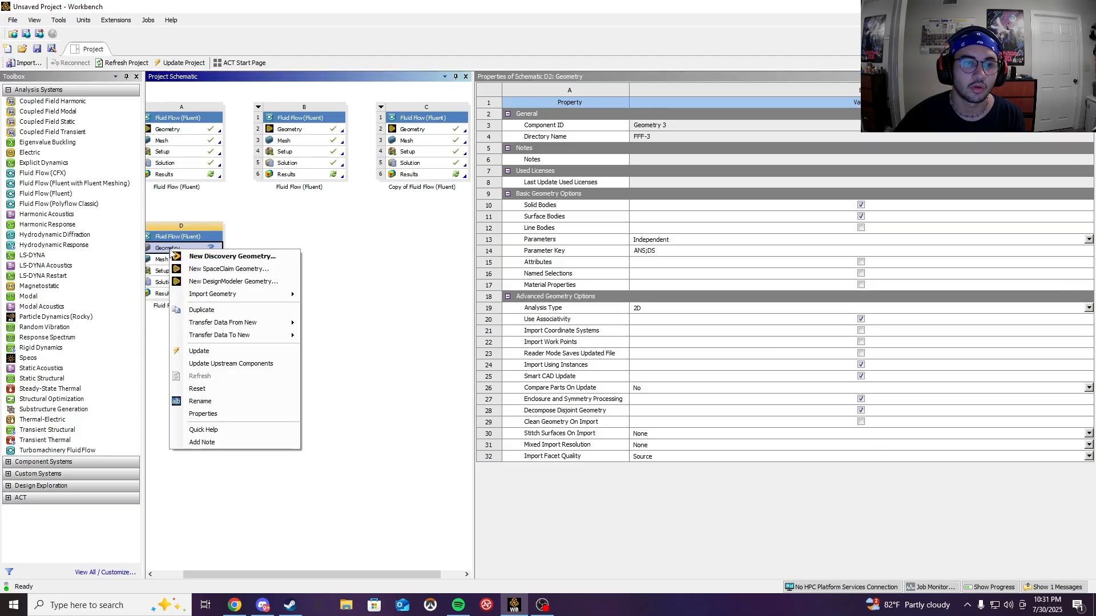
left_click(204, 278)
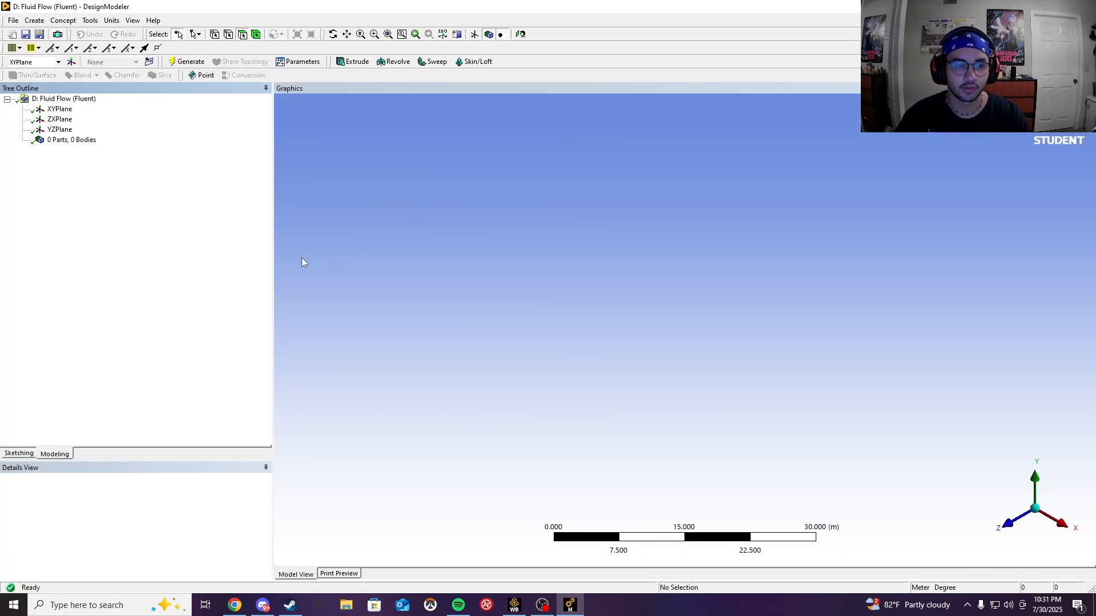
Step: Sketch three end-to-end lines along the X axis of the XYPlane, about 4.05, 4.18 and 3.46 m long
left_click(59, 109)
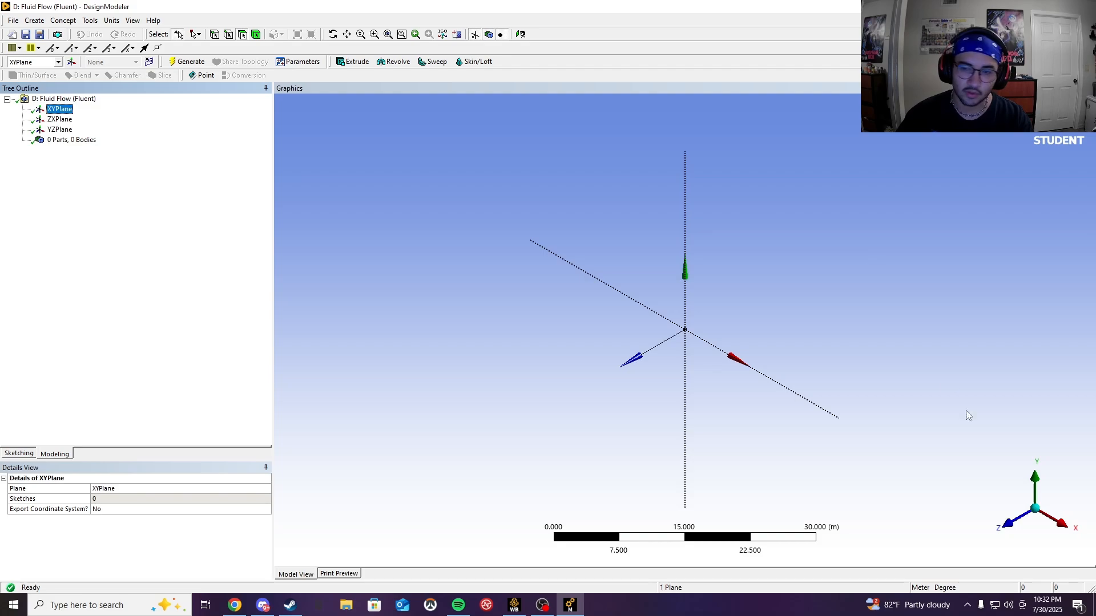
left_click(1005, 525)
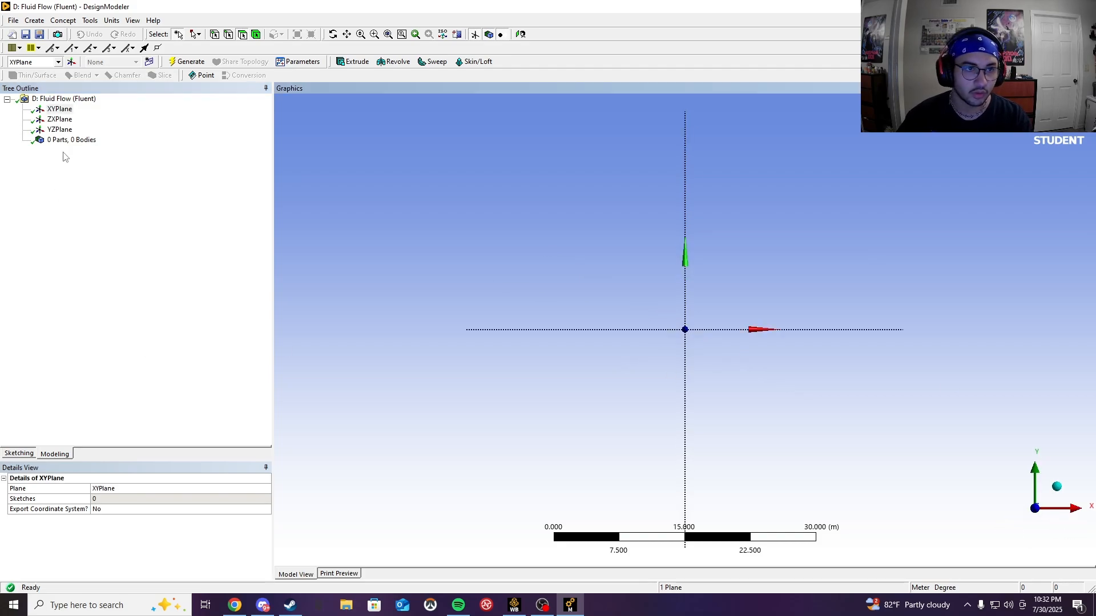
left_click(19, 454)
left_click(44, 115)
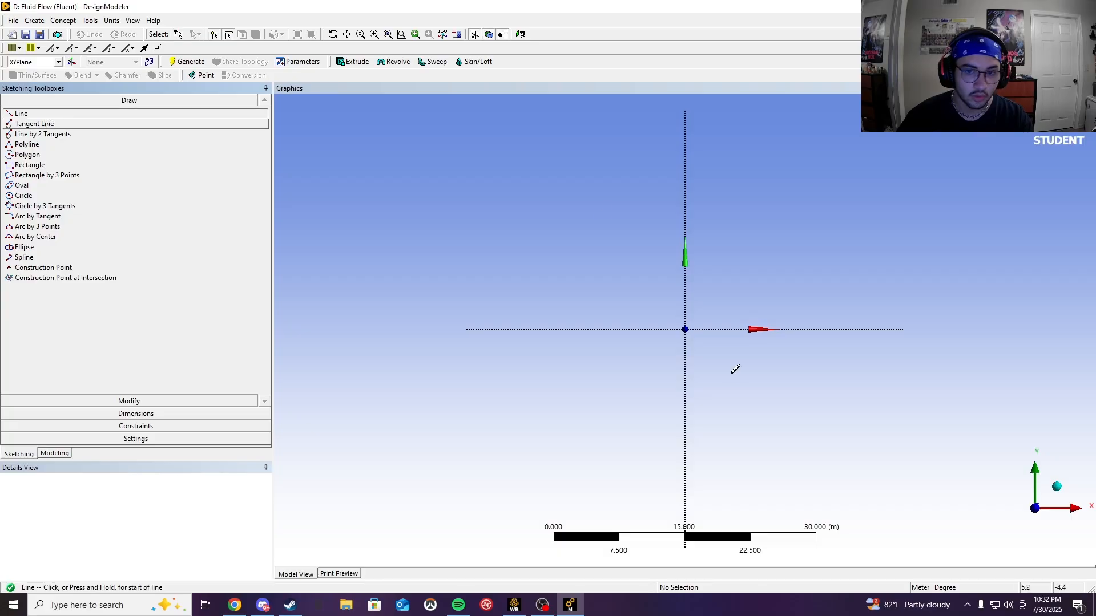
left_click(667, 329)
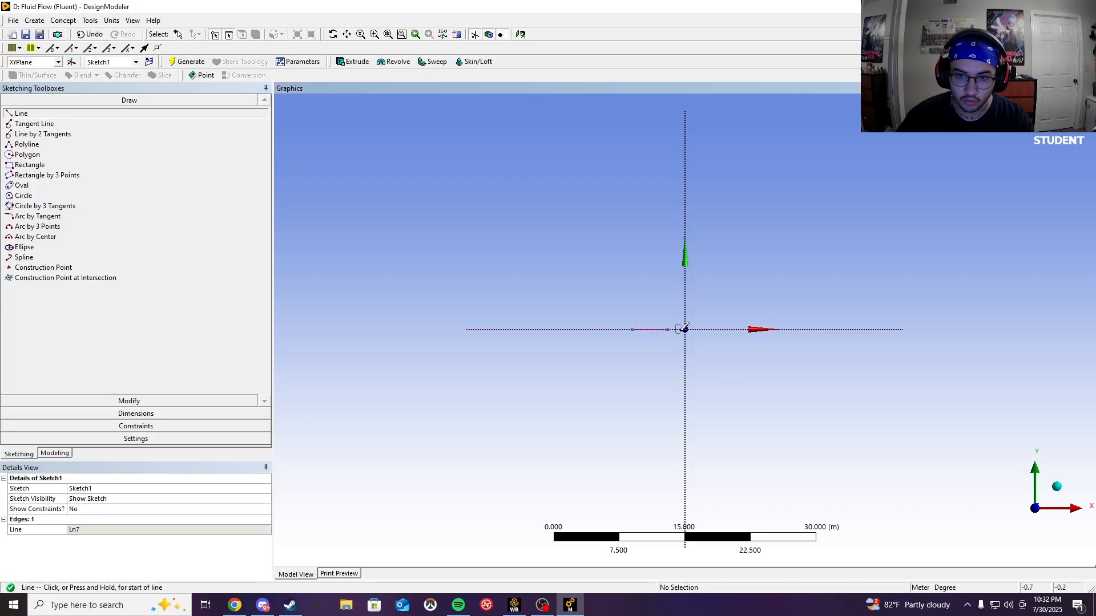
left_click(685, 329)
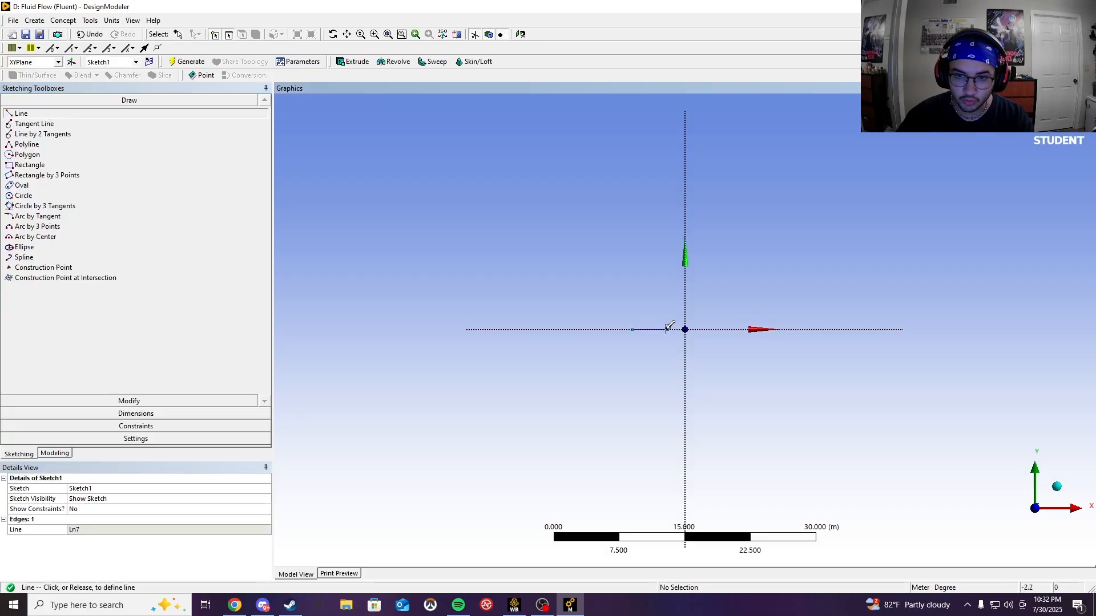
left_click(703, 329)
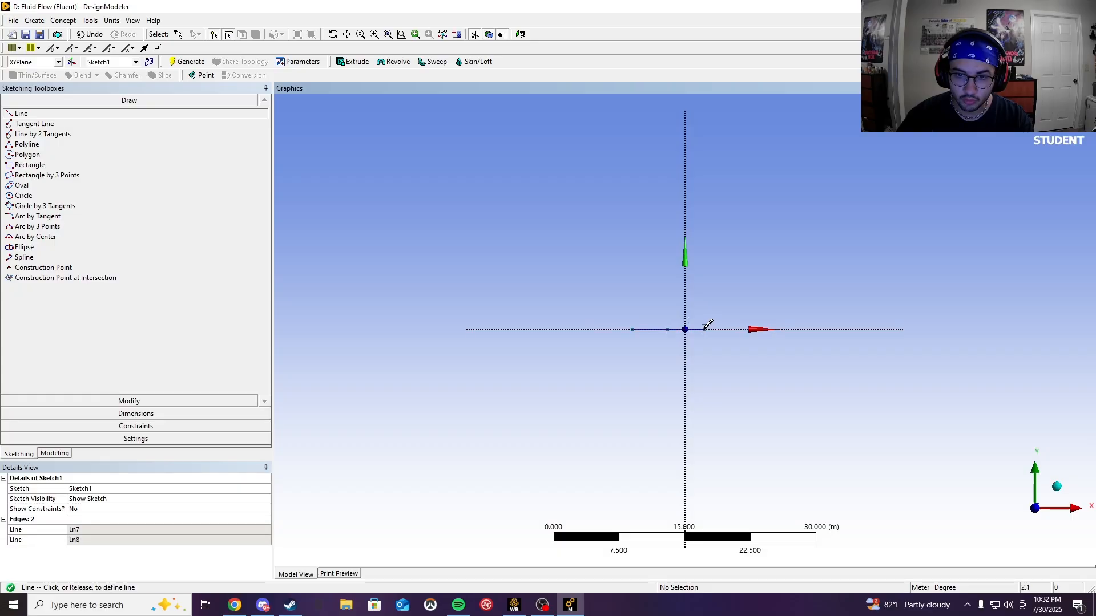
left_click(735, 329)
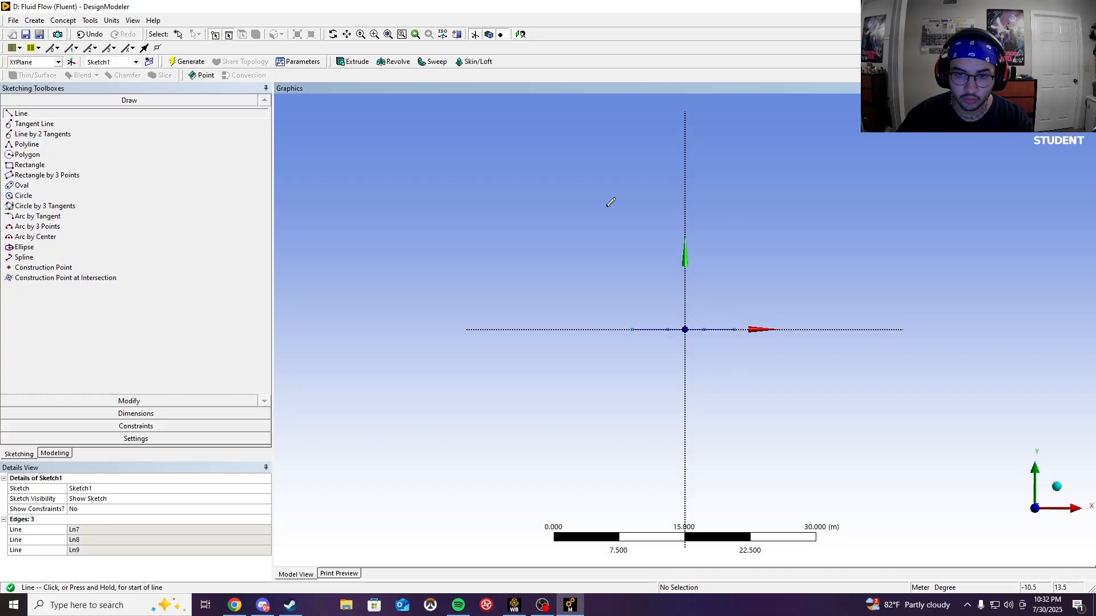
scroll(685, 330, "up", 5)
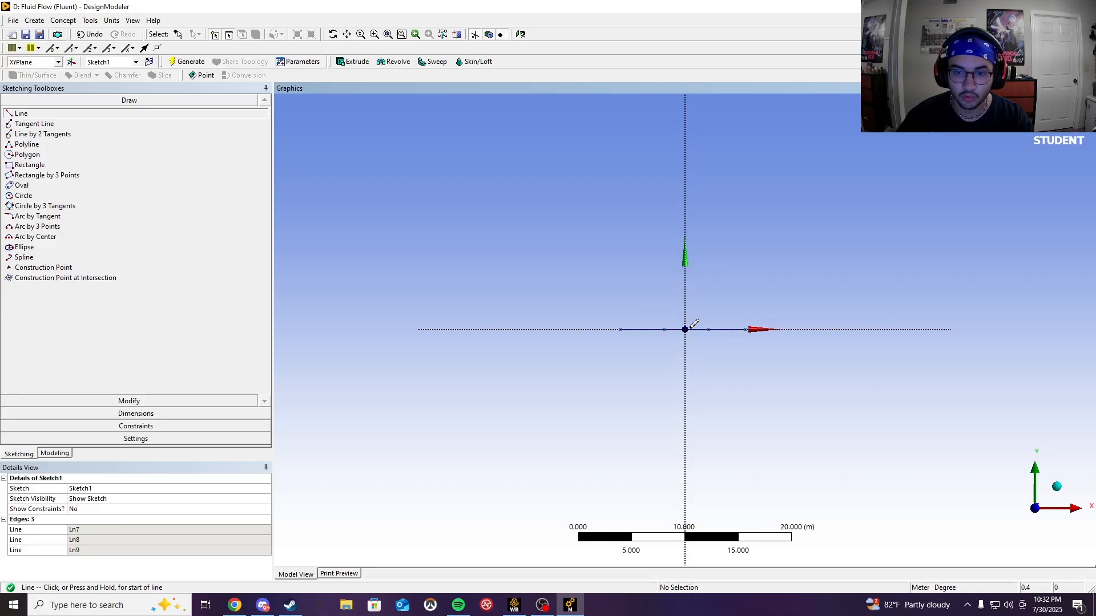
Step: Switch to the wind tunnel assignment in Chrome, copy the test section length 1.2192, and return to DesignModeler
left_click(235, 605)
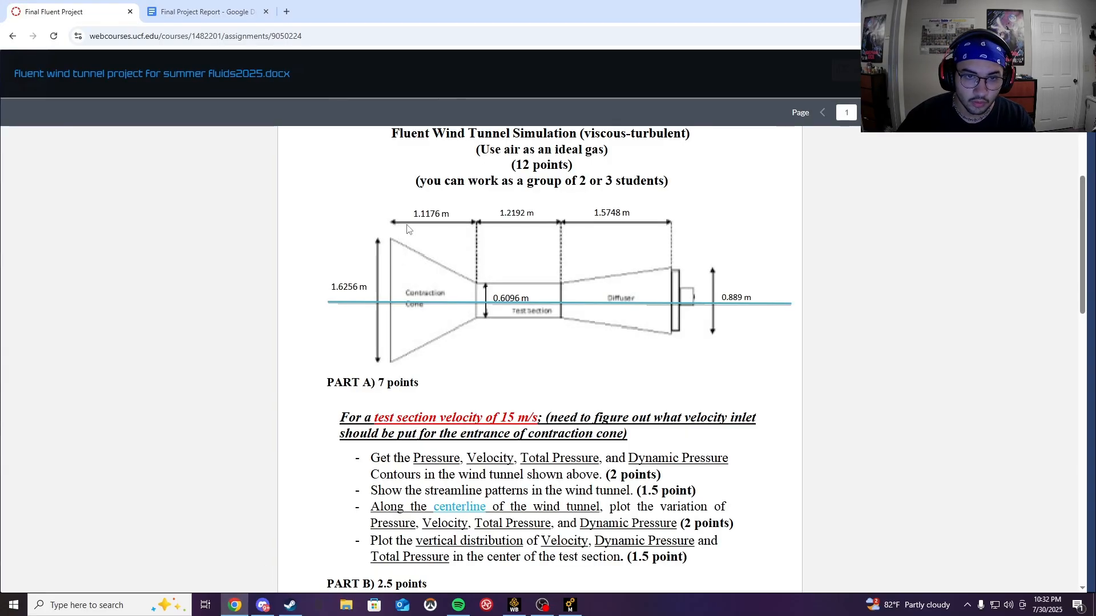
left_click(471, 213)
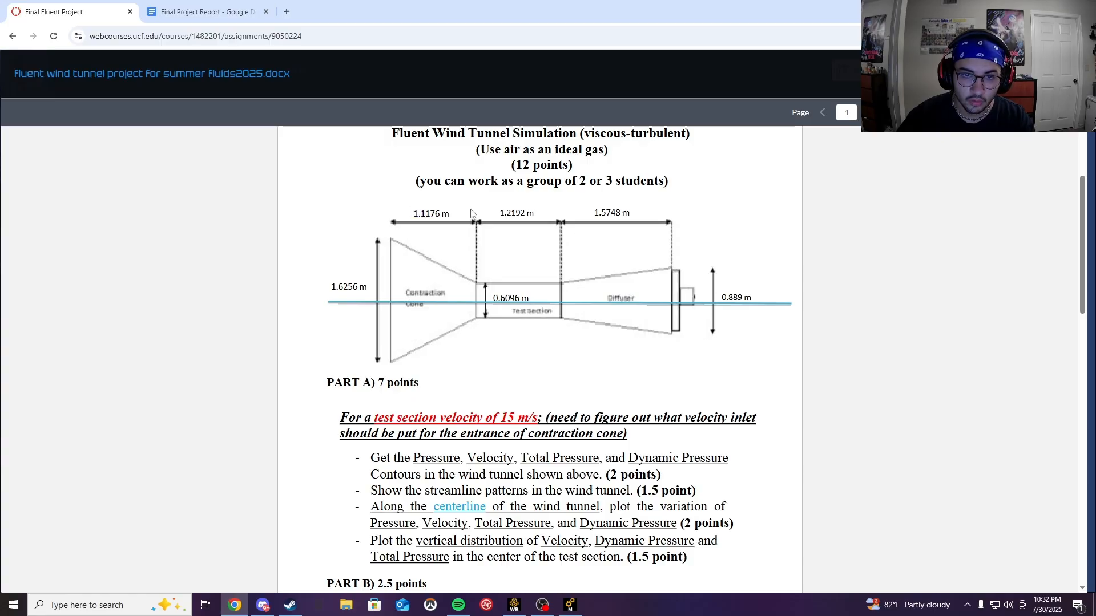
left_click_drag(502, 213, 524, 213)
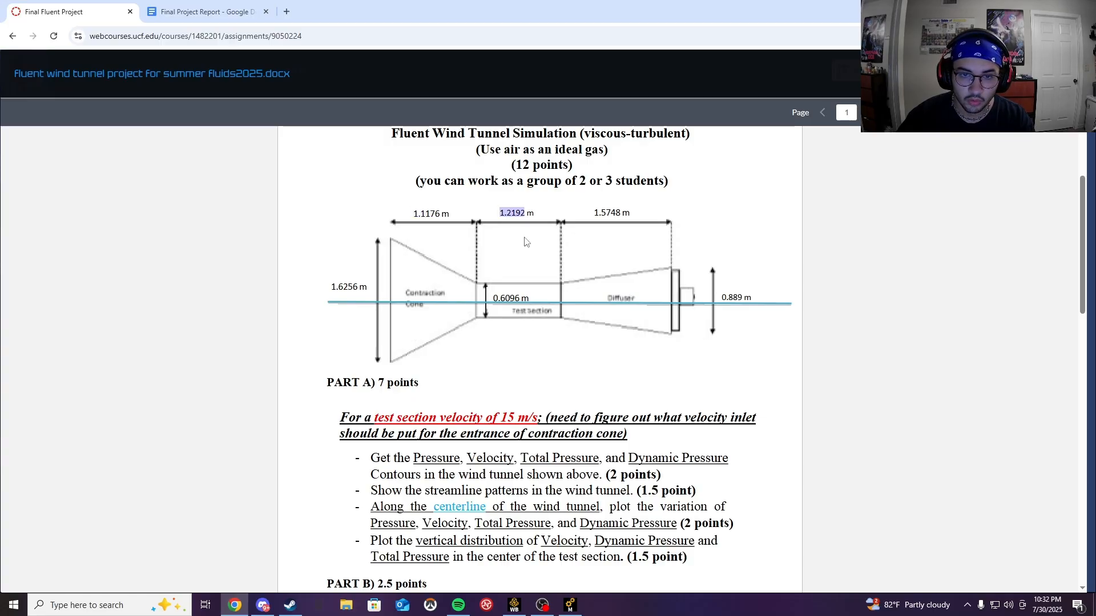
key("alt+Tab")
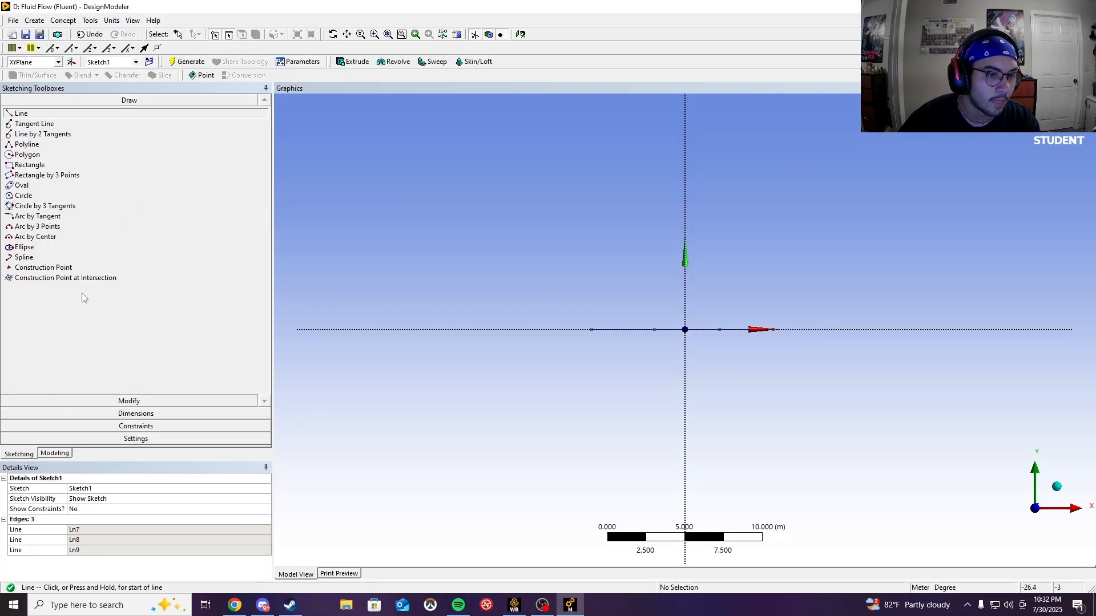
Step: Add a horizontal length dimension below each of the three axis lines
left_click(110, 414)
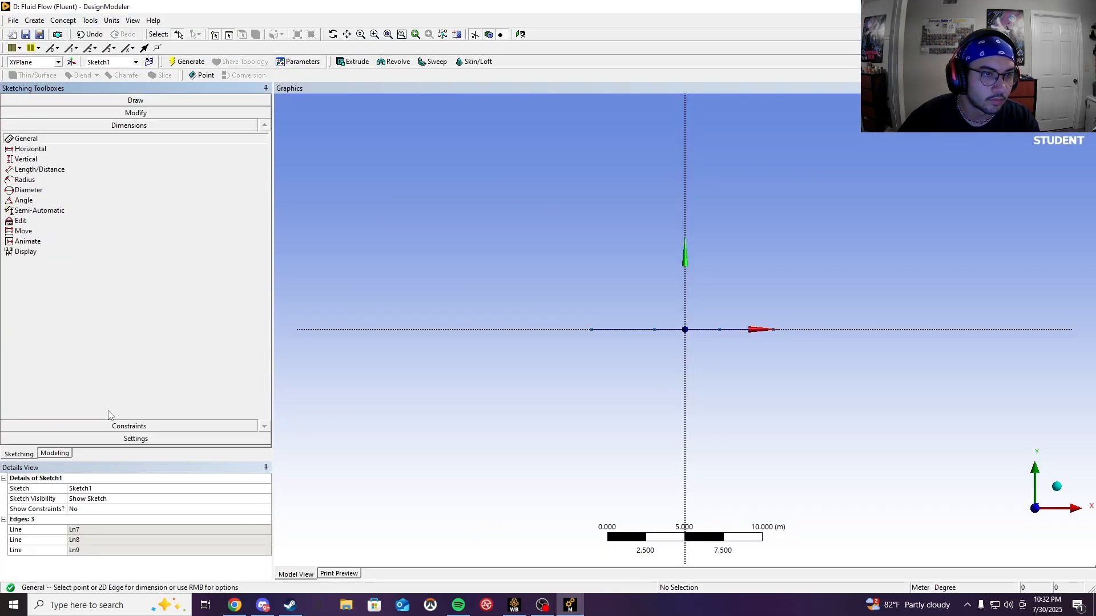
left_click(619, 329)
left_click(597, 351)
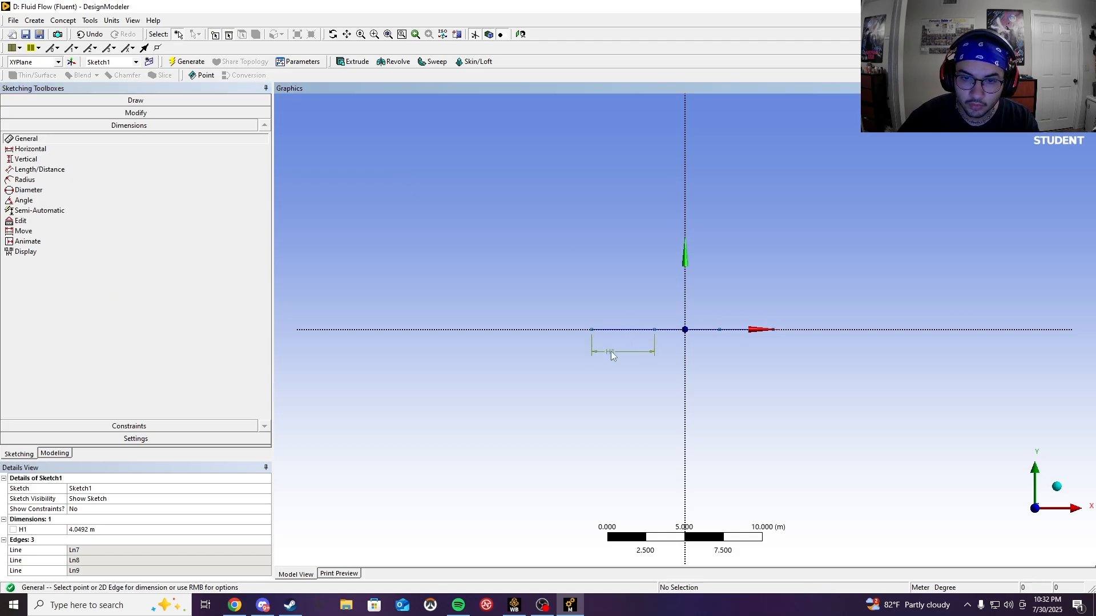
left_click(685, 336)
left_click(678, 349)
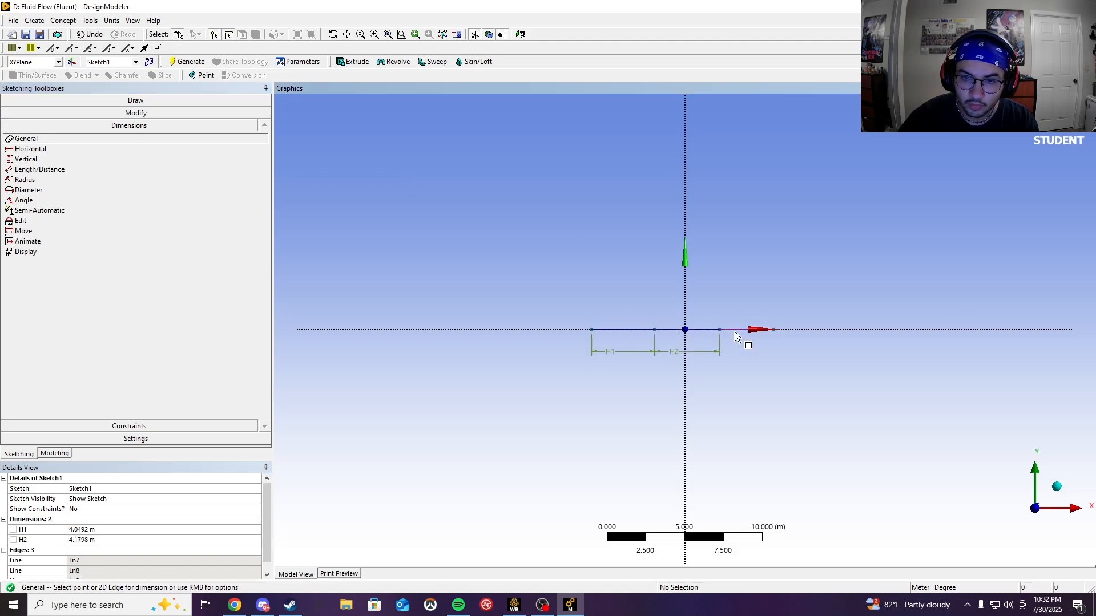
left_click(738, 330)
left_click(742, 352)
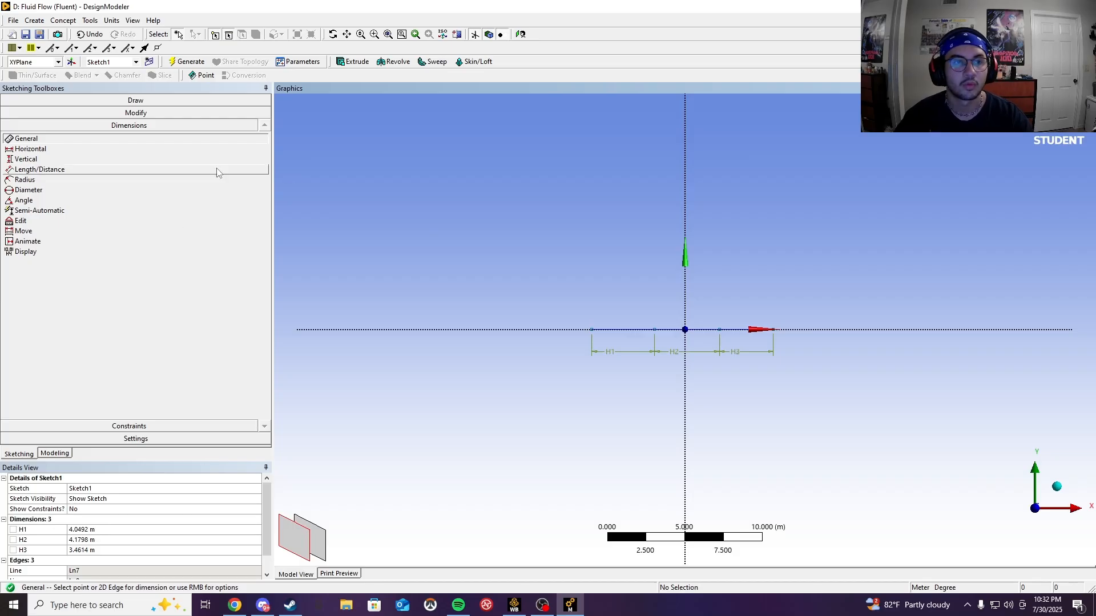
Step: Set the middle line's length dimension H2 to 1.2192 m
left_click(79, 540)
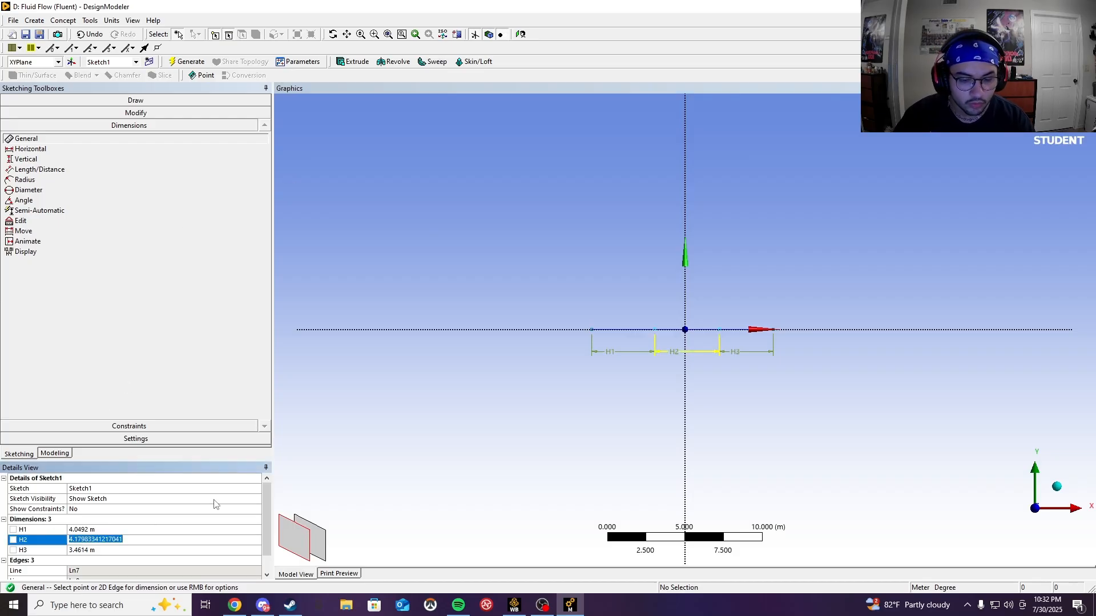
type("1.2192")
key("Return")
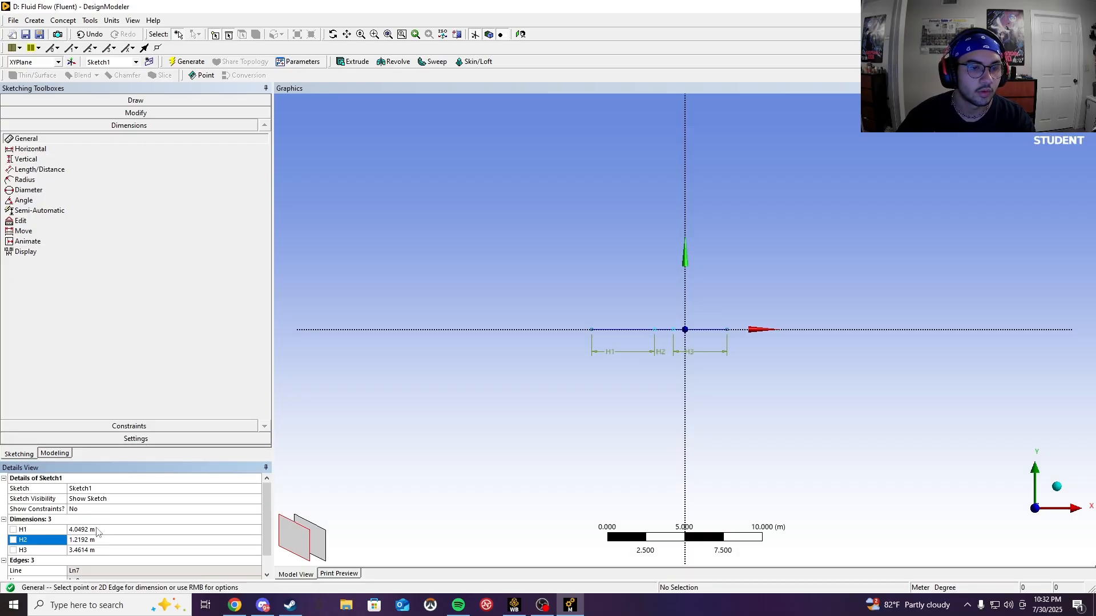
Step: Copy the diffuser length from the assignment drawing and set dimension H3 to 1.5748 m
key("alt+Tab")
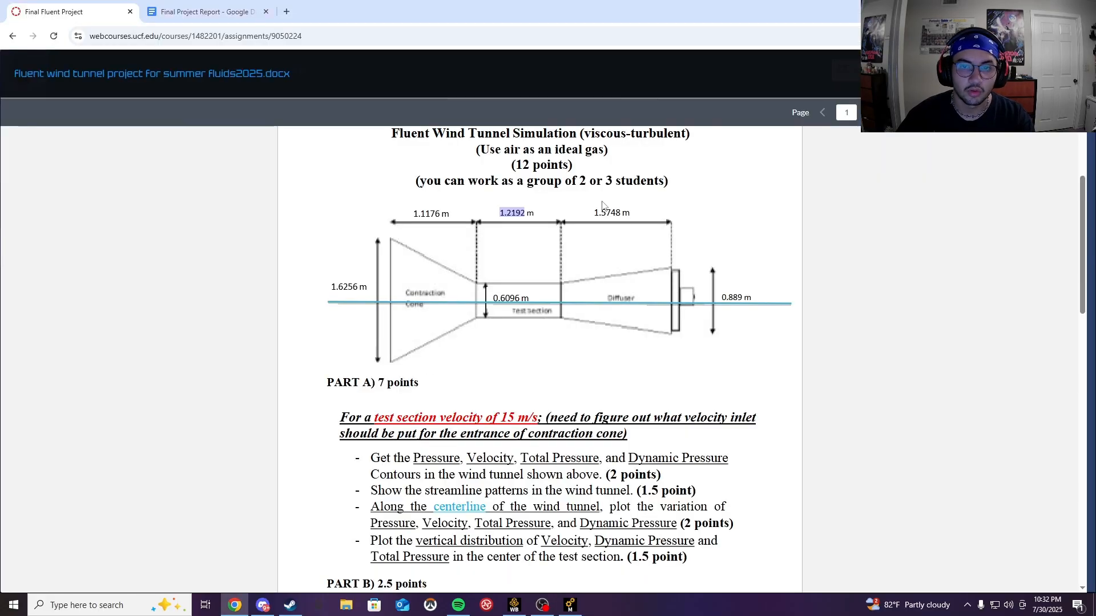
left_click_drag(596, 212, 622, 214)
key("ctrl+c")
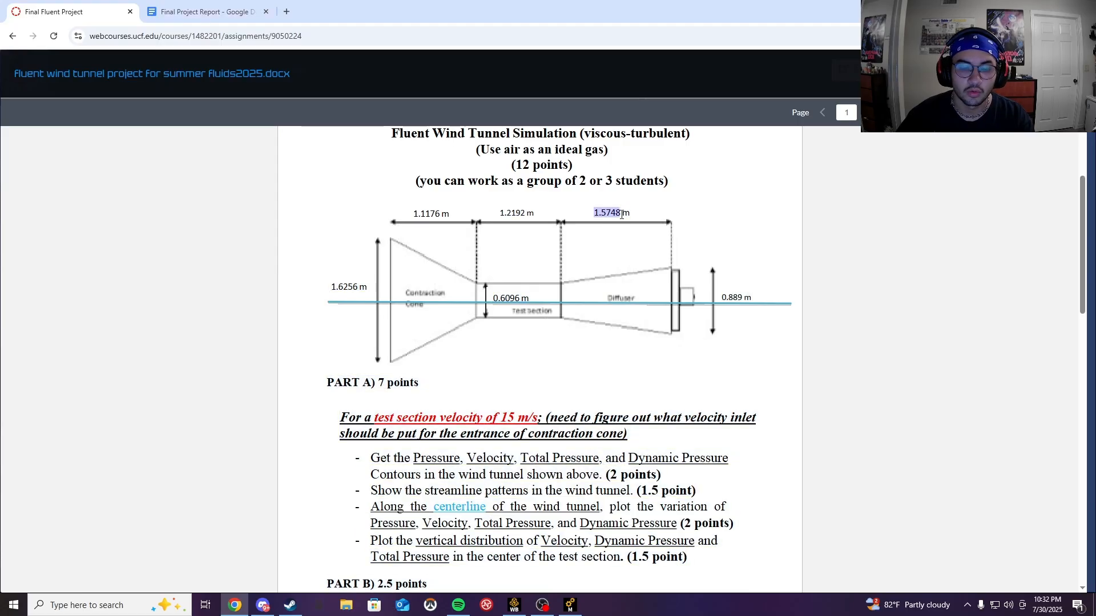
key("alt+Tab")
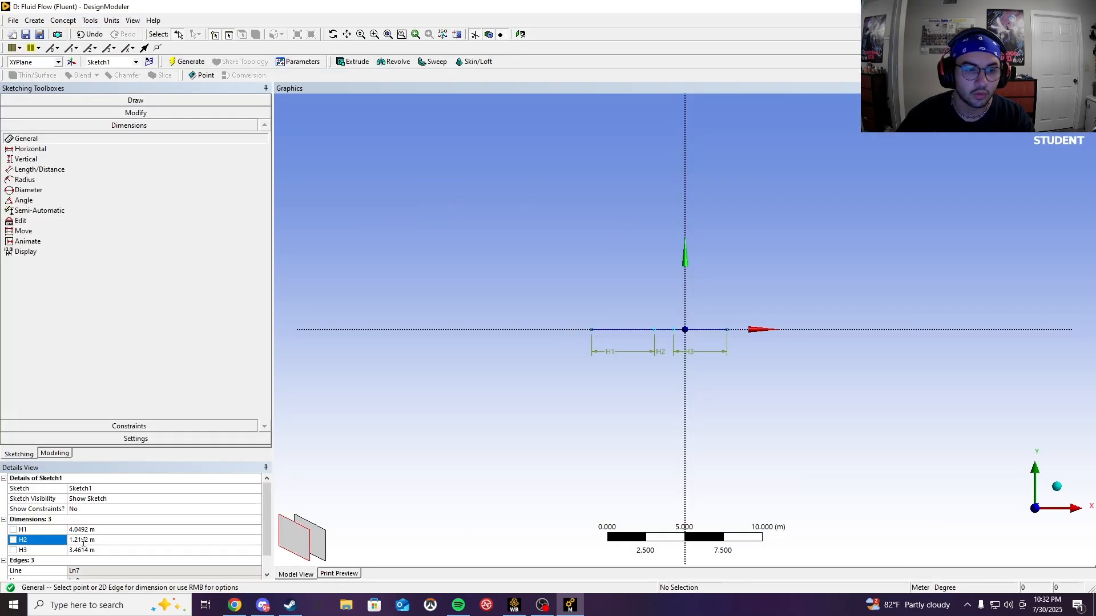
left_click(87, 550)
key("ctrl+v")
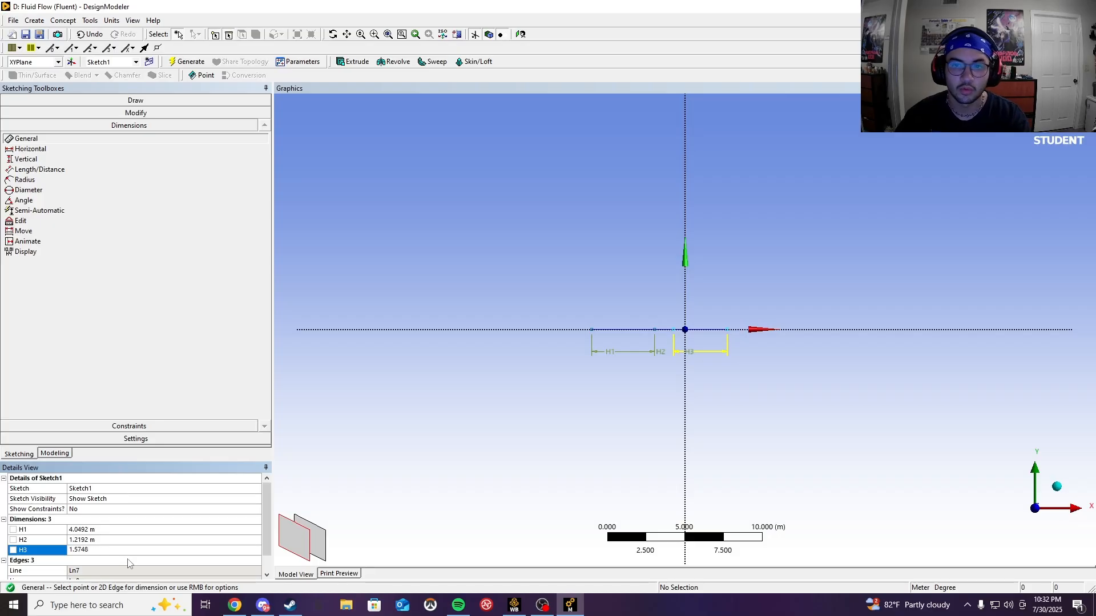
key("Return")
Step: Take the contraction cone length from the assignment drawing and set dimension H1 to 1.1176 m
key("alt+Tab")
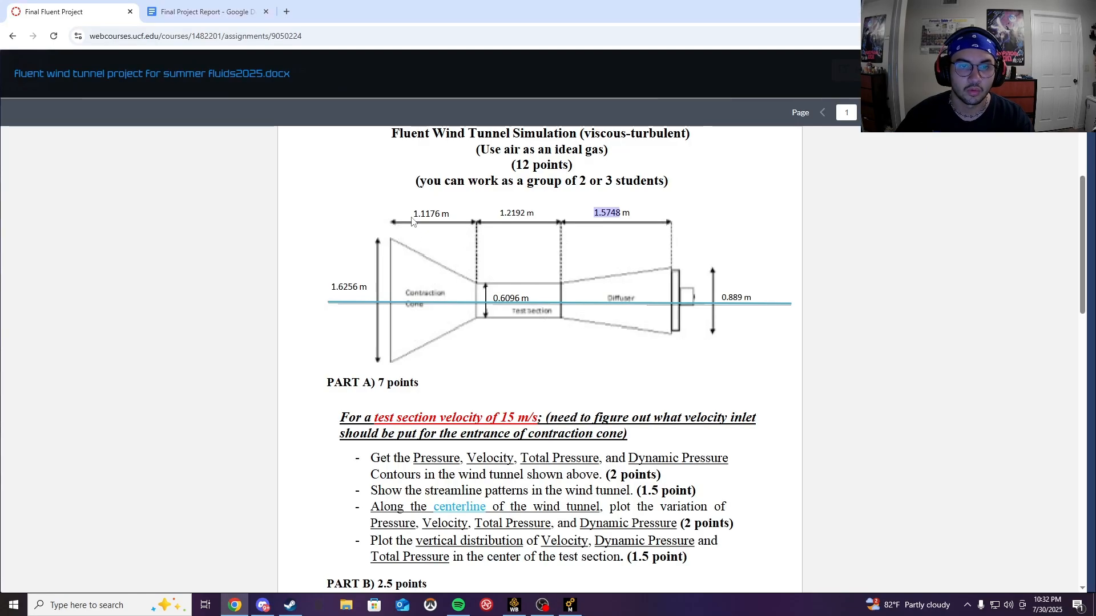
left_click_drag(415, 215, 435, 215)
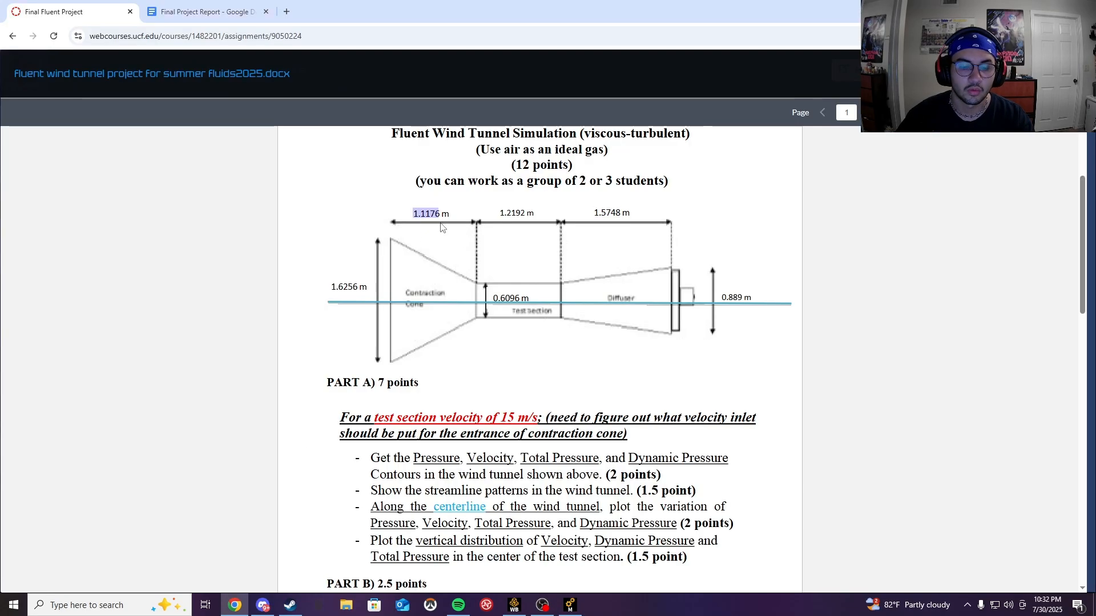
key("alt+Tab")
left_click(82, 528)
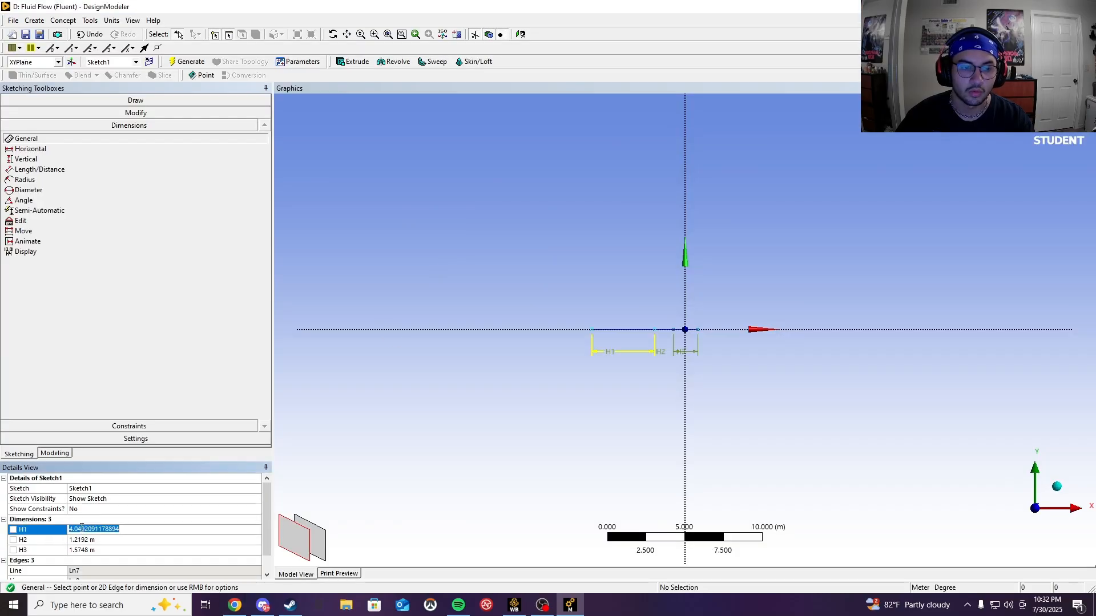
type("1.1176")
key("Return")
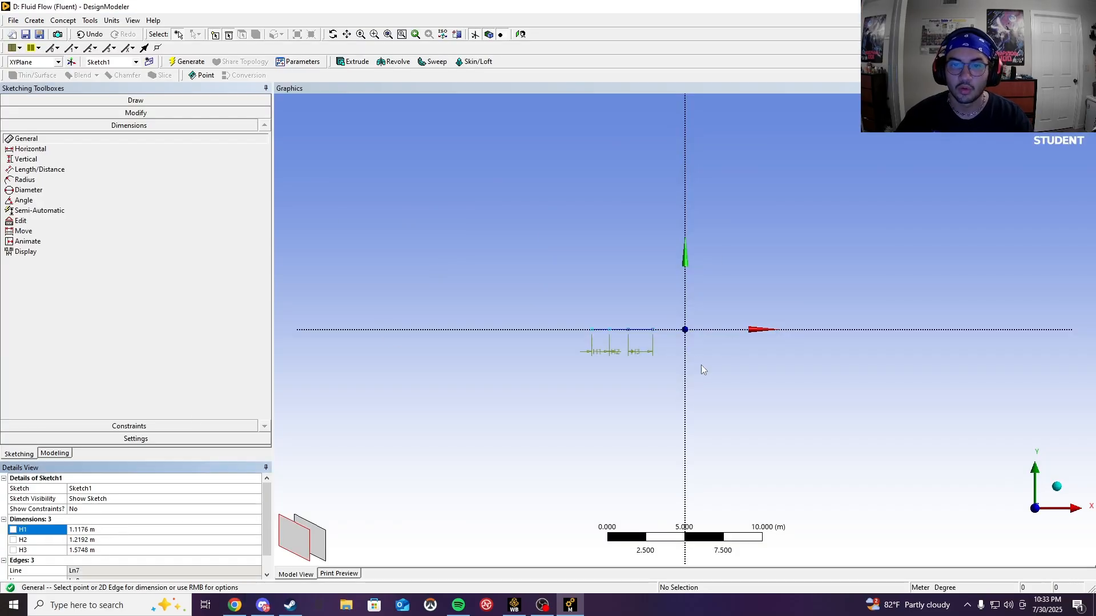
Step: Draw one line along the horizontal axis from the start of the first segment to the end of the third segment
scroll(629, 330, "up", 5)
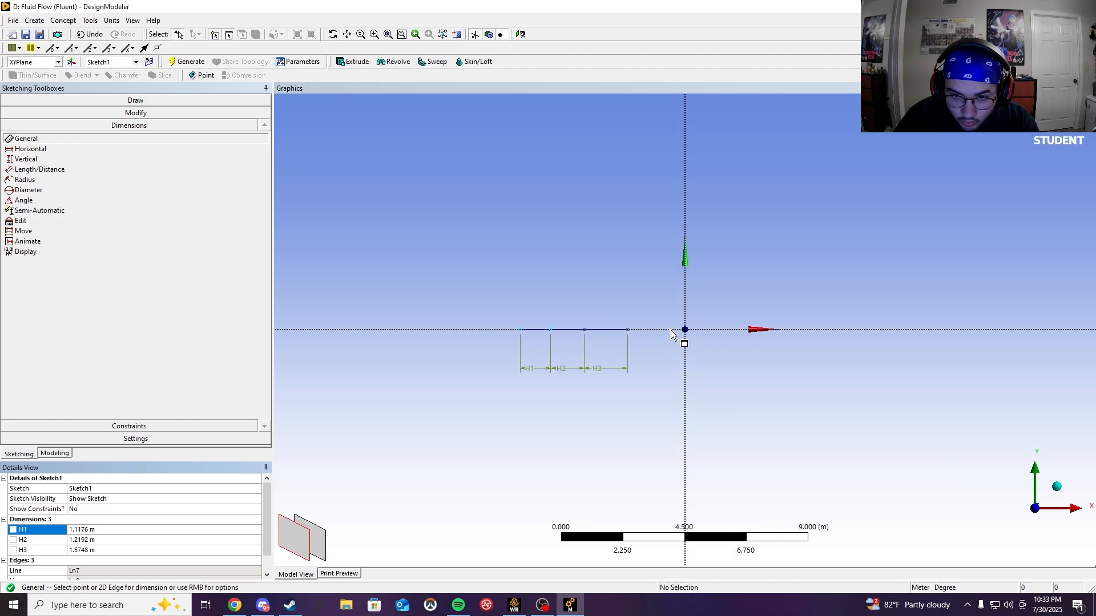
left_click(92, 100)
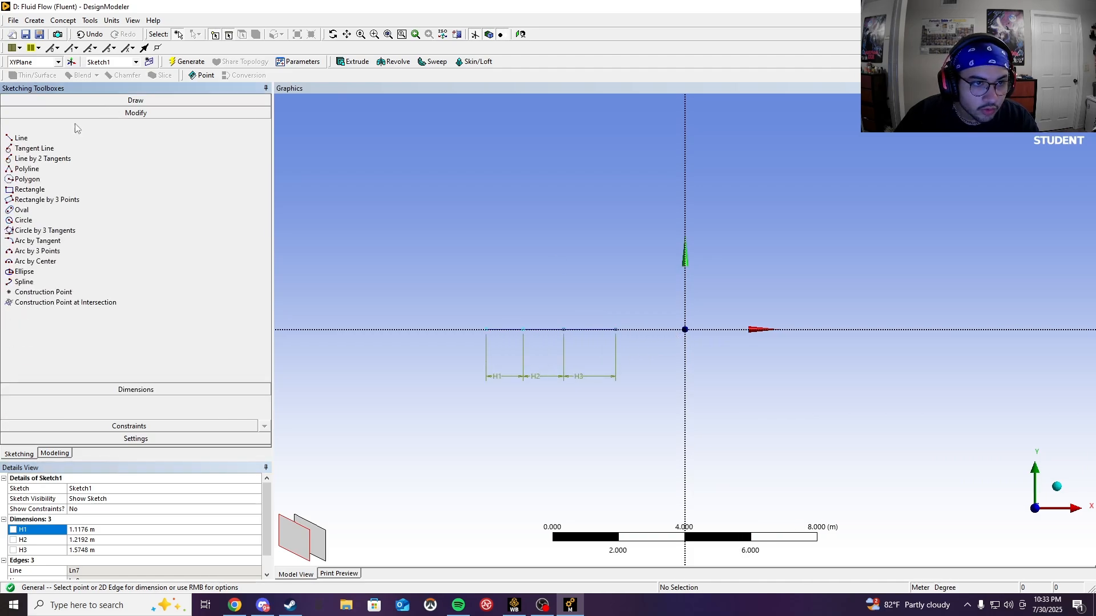
left_click(25, 115)
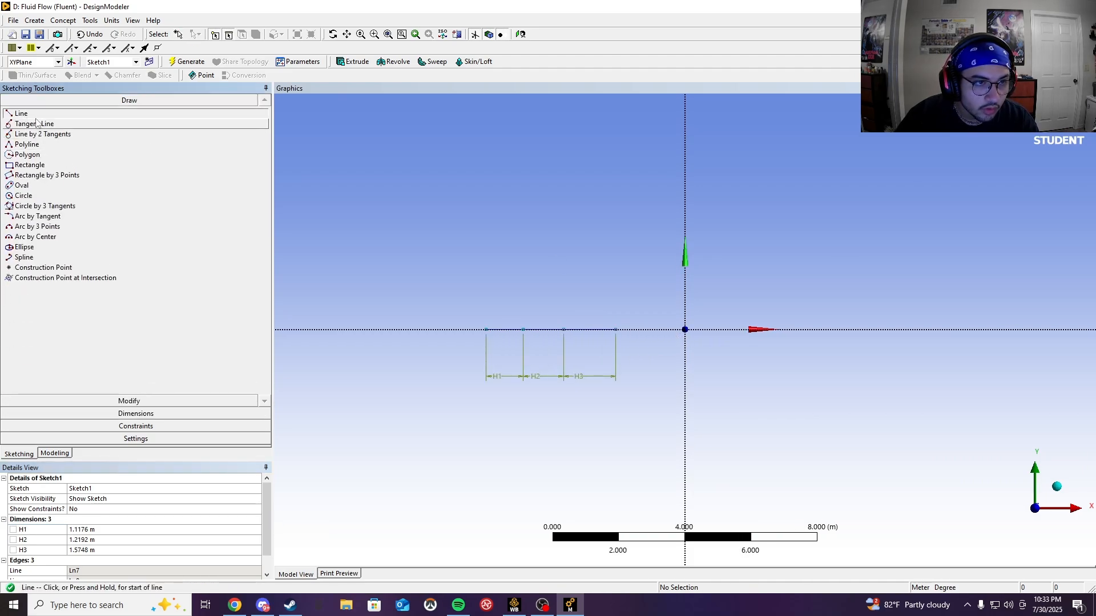
left_click(485, 330)
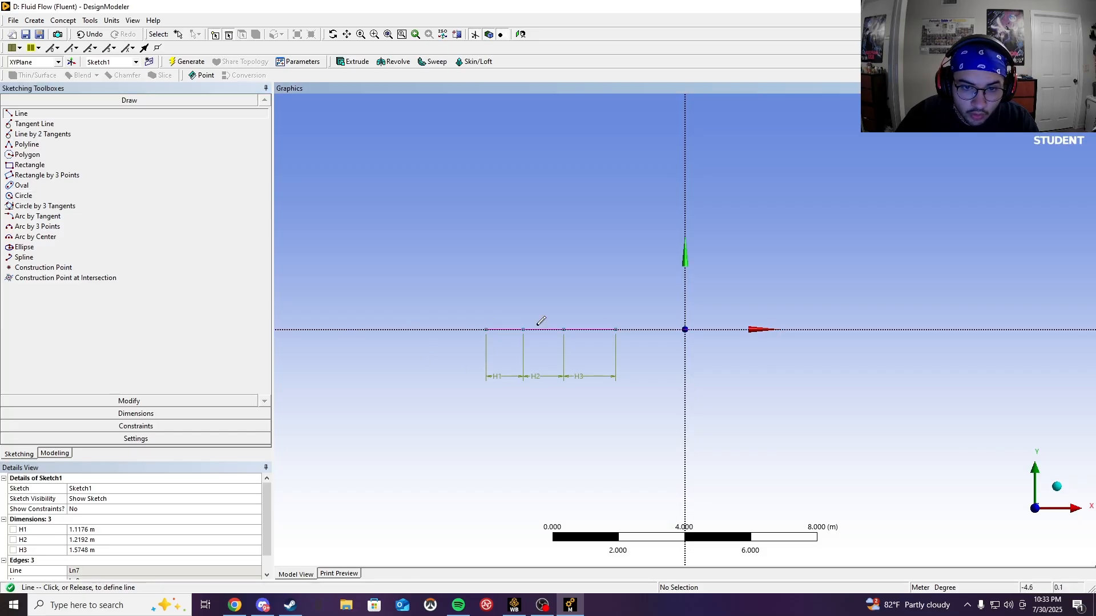
left_click(615, 329)
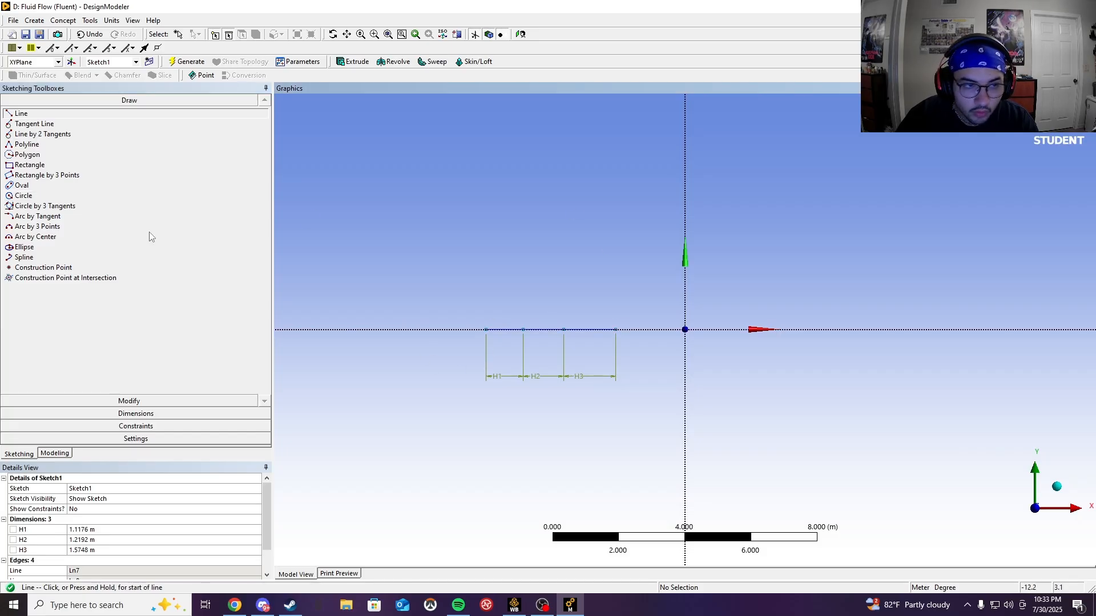
Step: Place a construction point at the origin and centre the full-length axis line on the origin with a Midpoint constraint
left_click(126, 267)
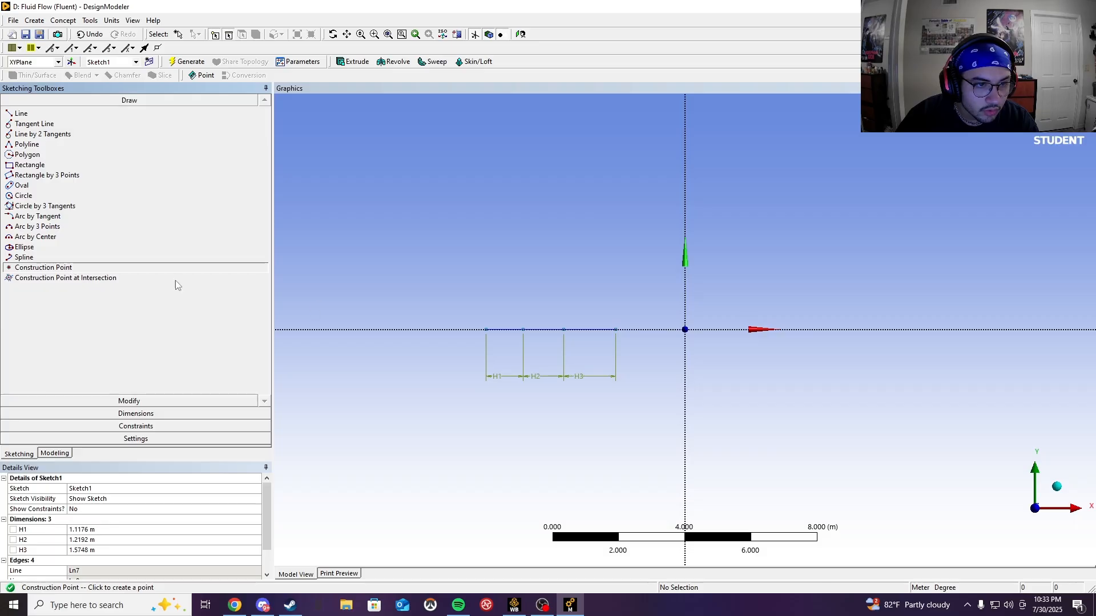
left_click(686, 330)
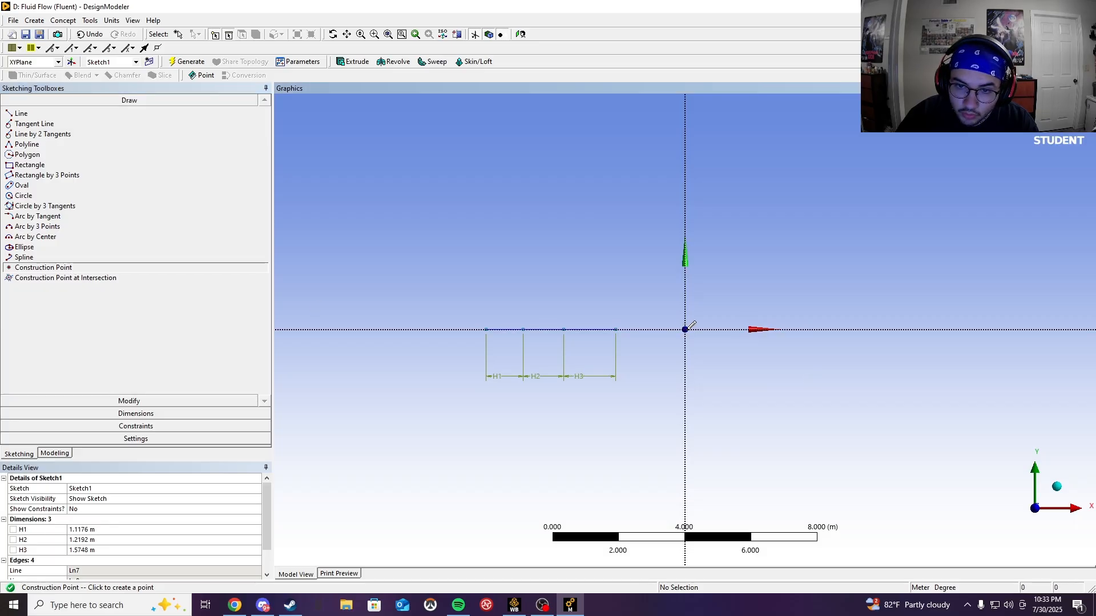
left_click(146, 427)
left_click(29, 213)
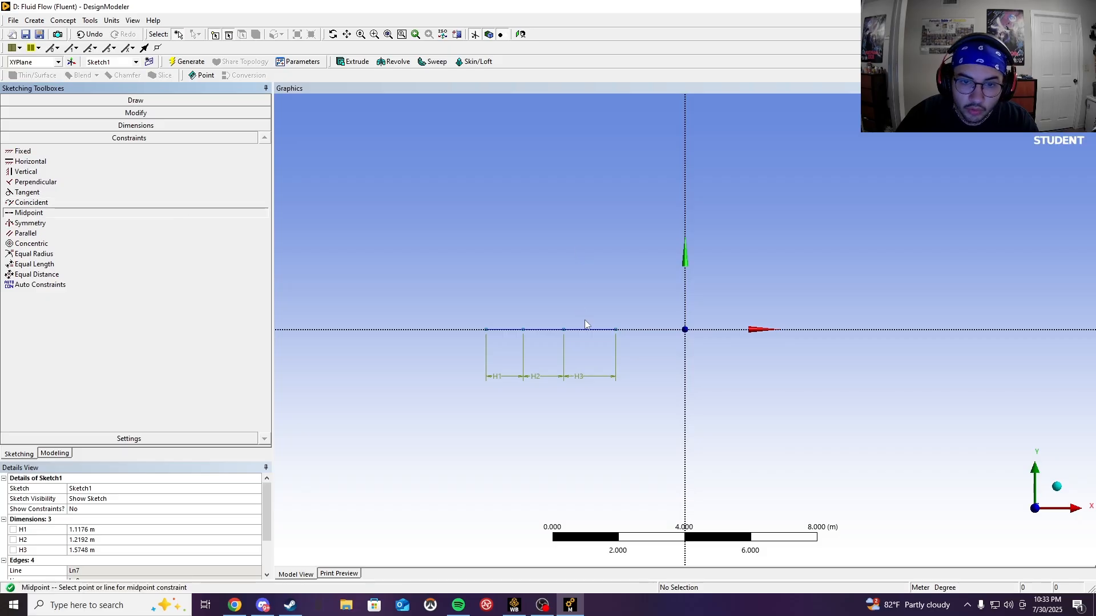
left_click(547, 330)
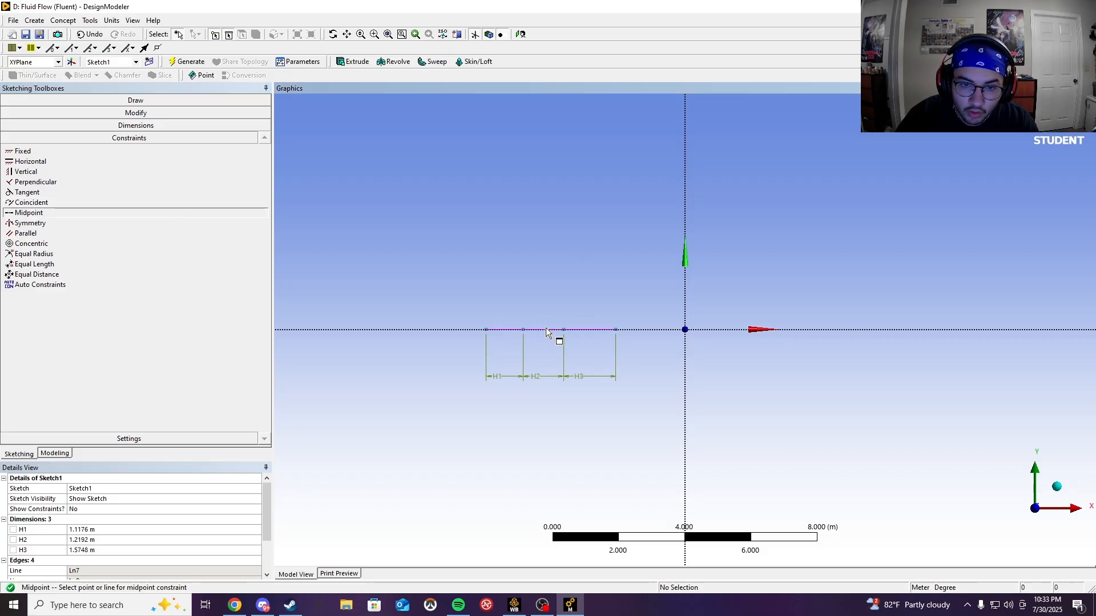
left_click(547, 331)
left_click(685, 333)
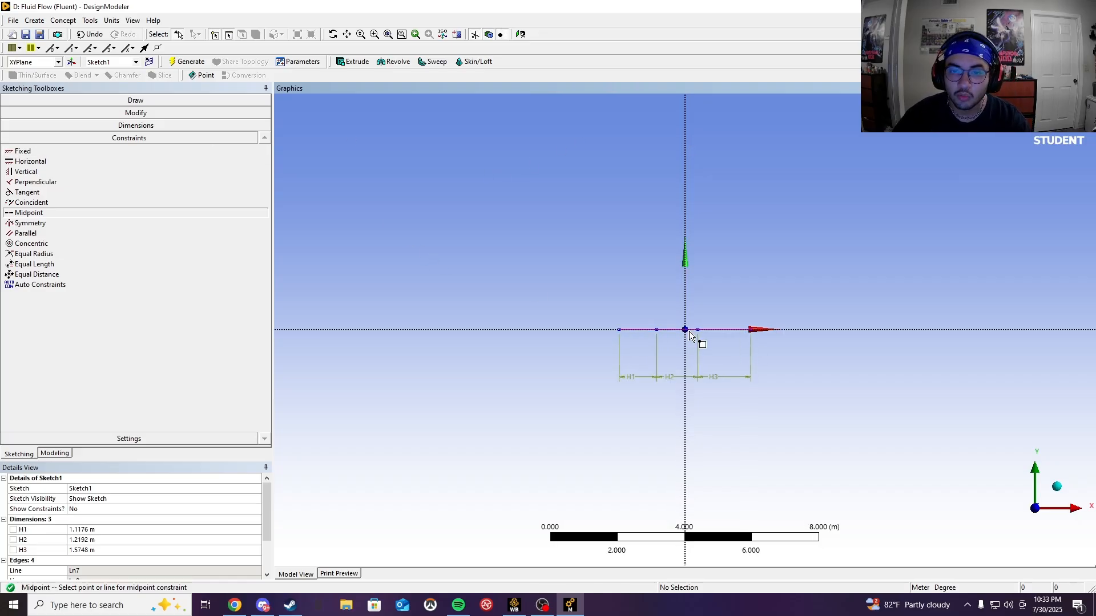
Step: Draw four vertical lines crossing the axis, one near each segment endpoint, about 1.37, 1.34, 1.24 and 1.23 m long
scroll(692, 338, "up", 3)
scroll(687, 336, "up", 1)
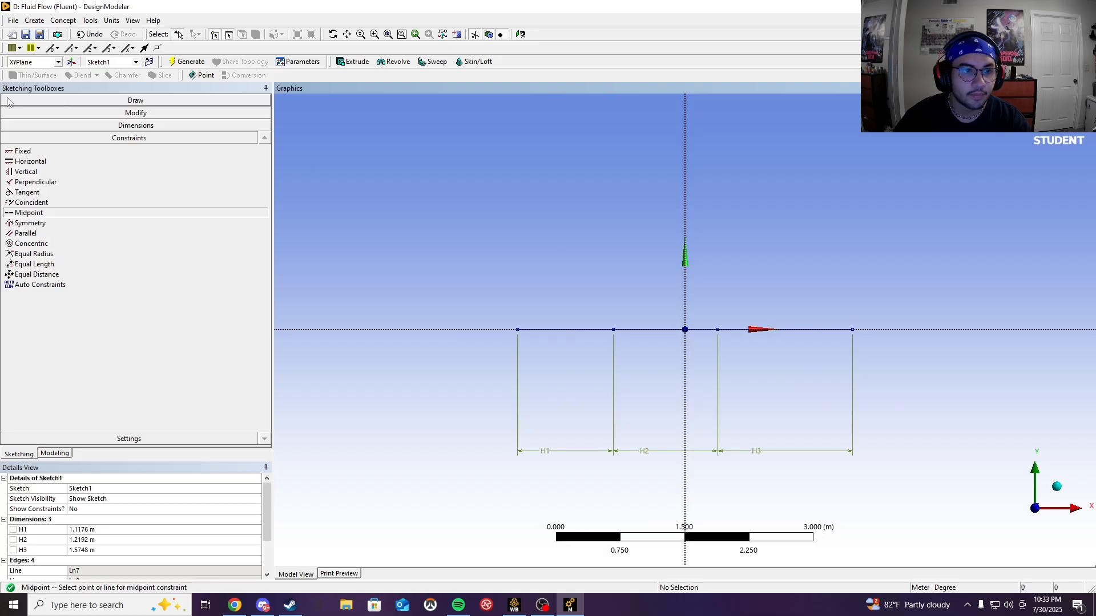
left_click(68, 101)
left_click(21, 114)
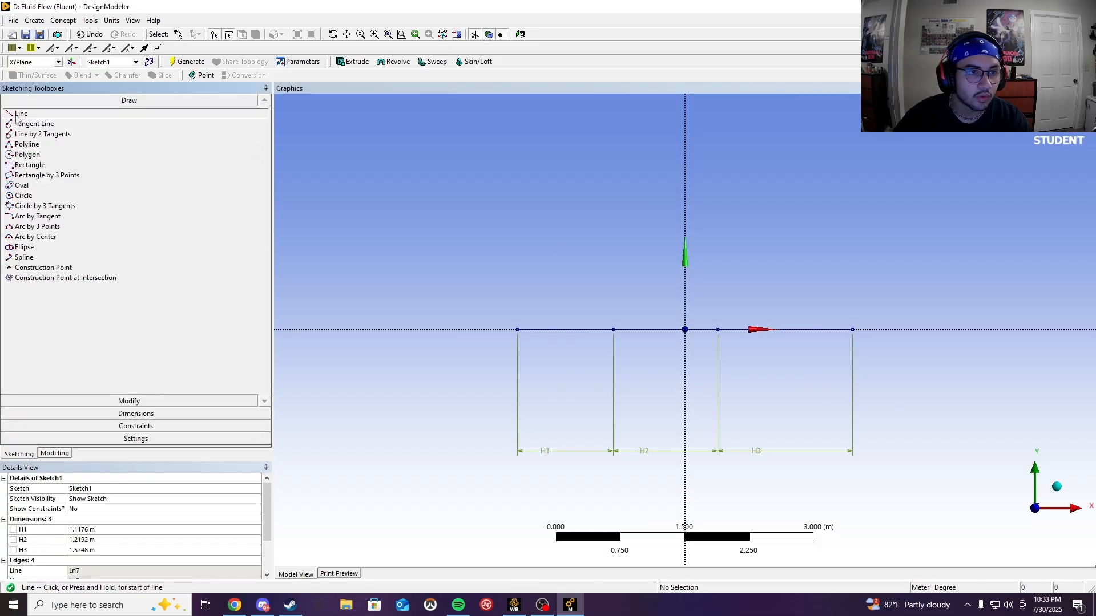
left_click(507, 268)
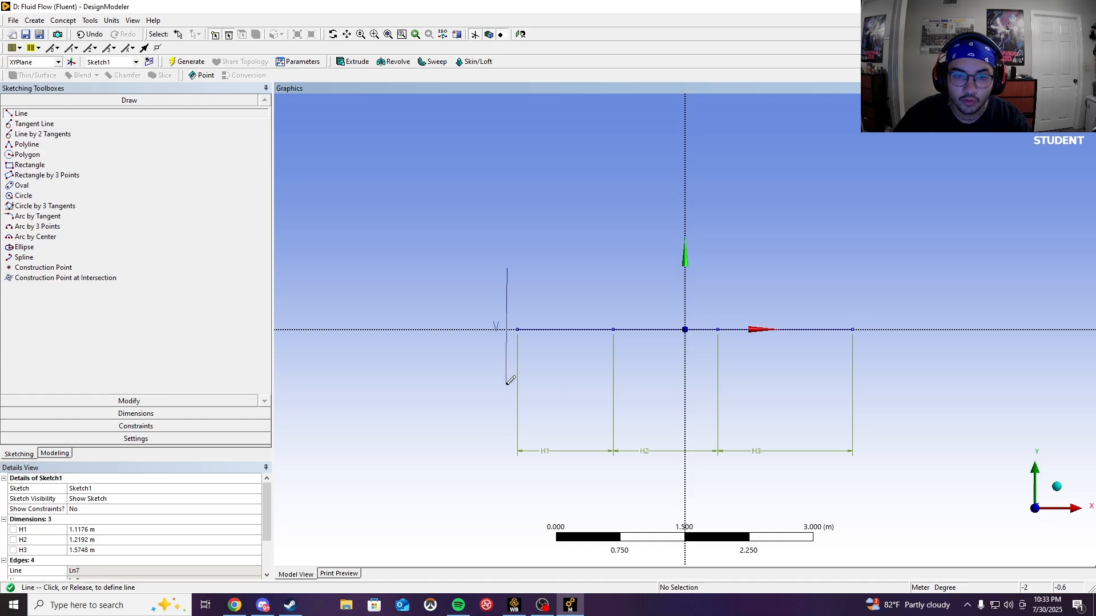
left_click(508, 386)
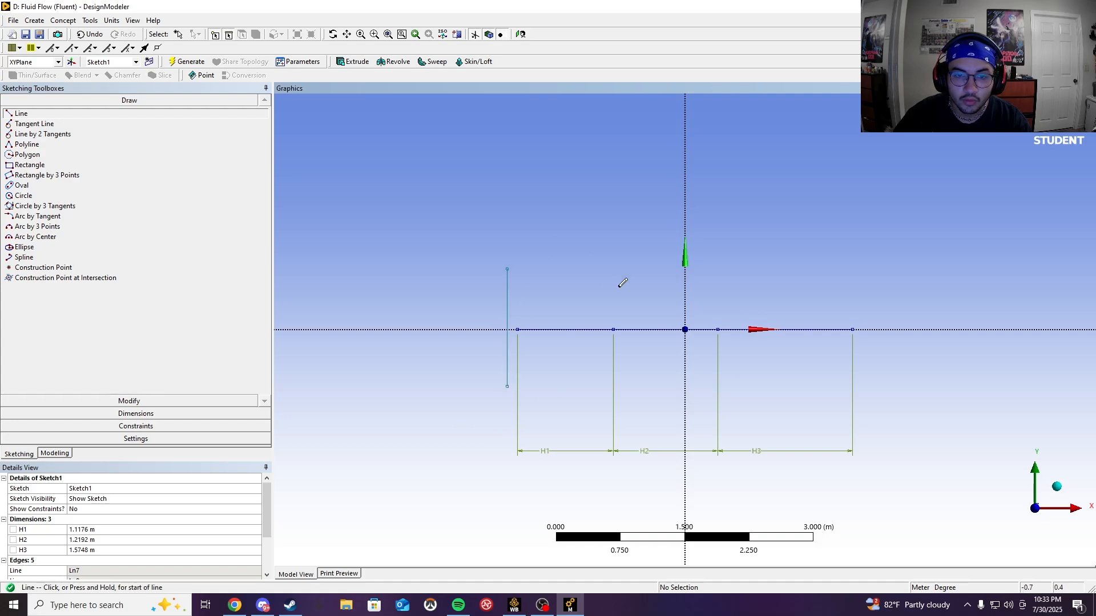
left_click(601, 268)
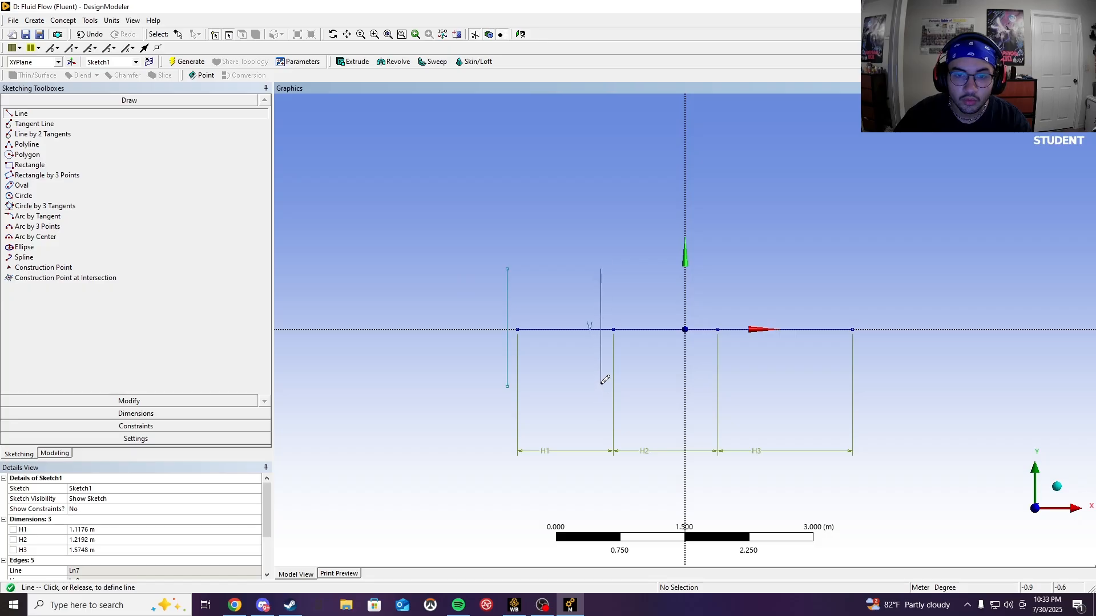
left_click(601, 382)
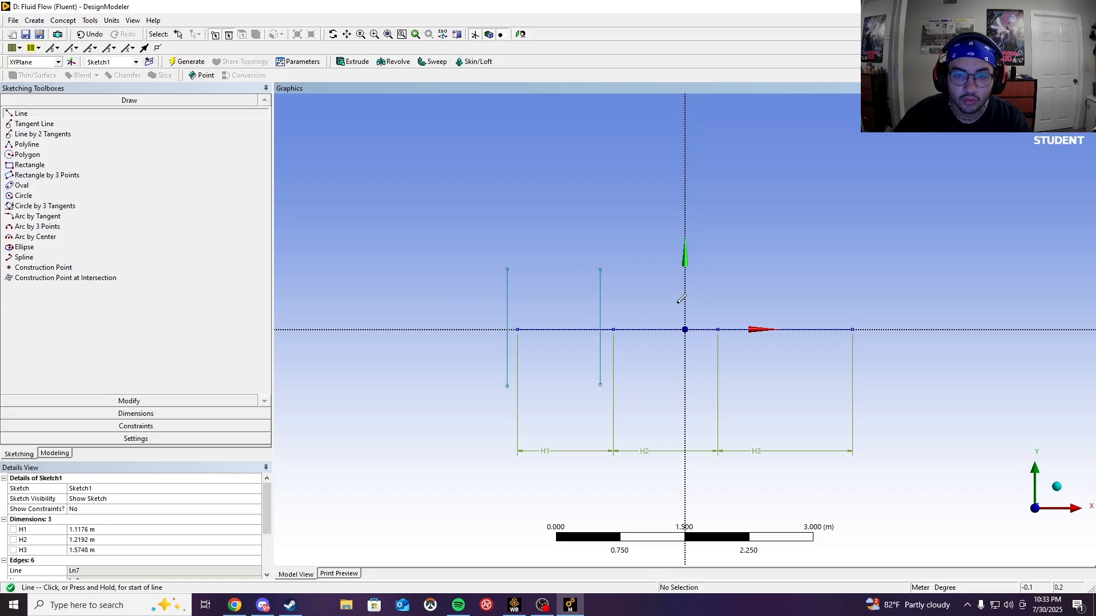
left_click(706, 277)
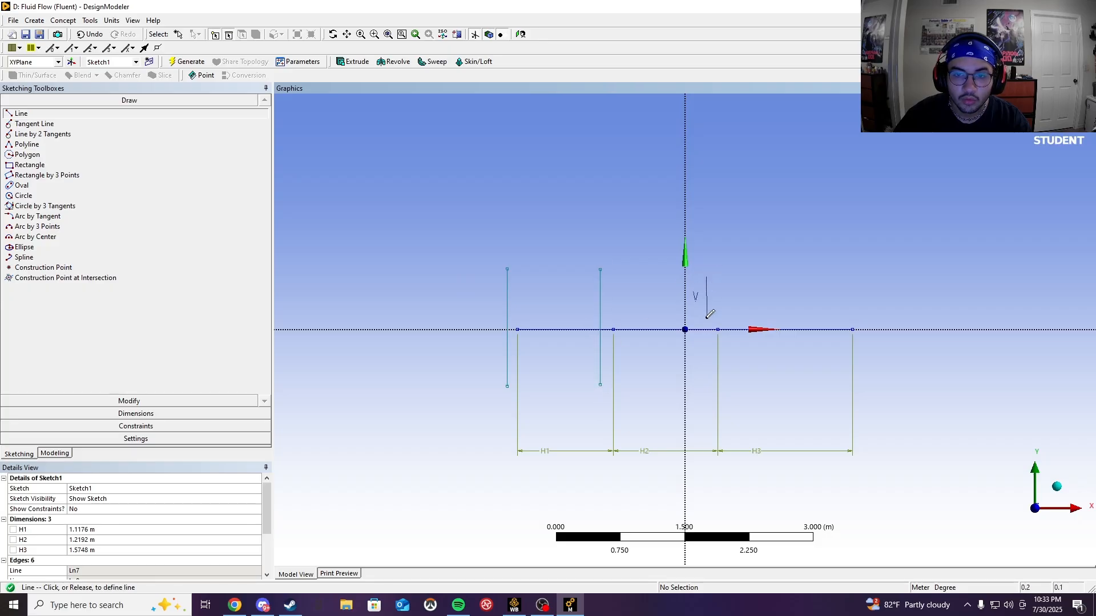
left_click(707, 382)
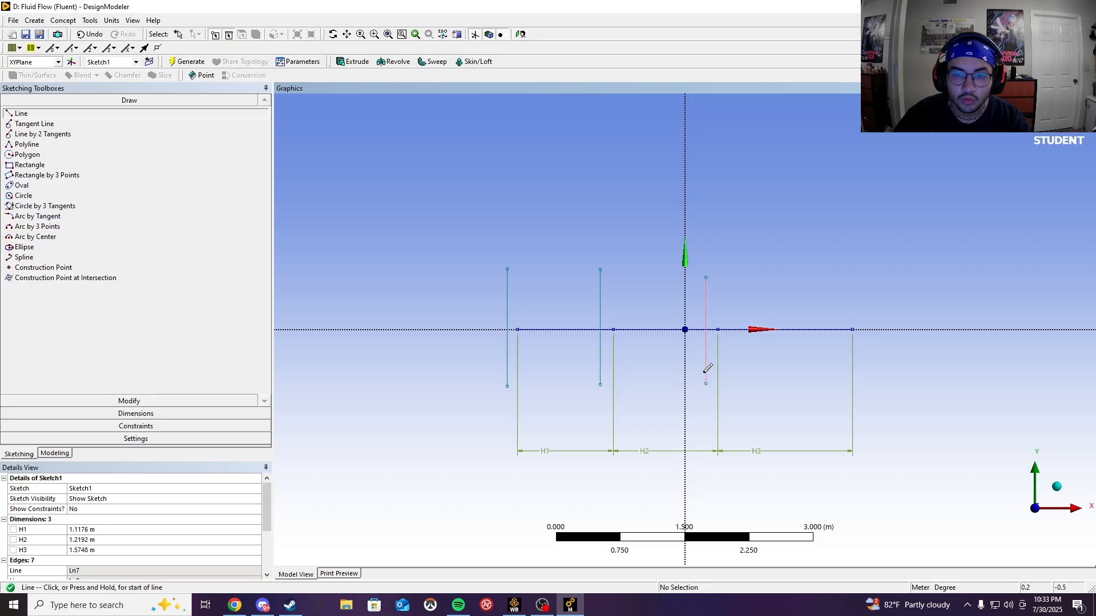
left_click(842, 278)
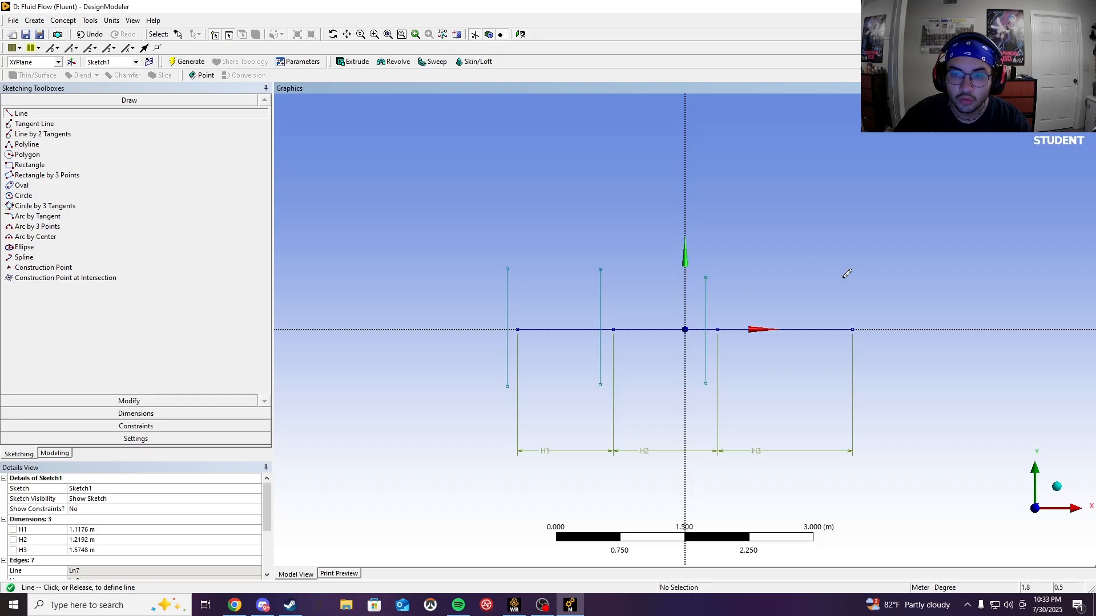
left_click(843, 383)
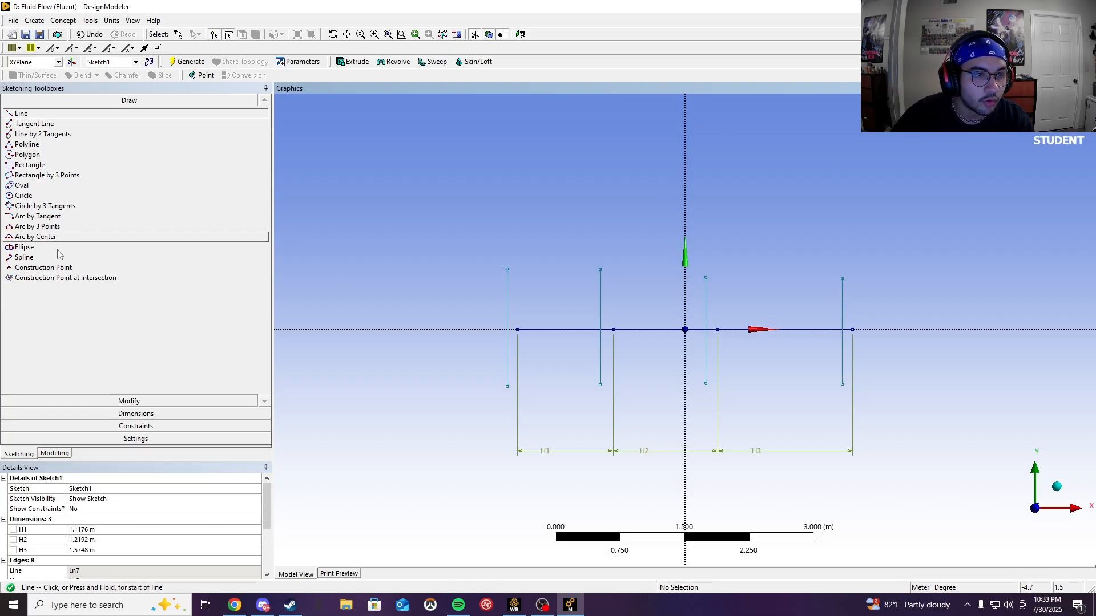
Step: Add a length dimension to the left of each of the four vertical lines
left_click(117, 426)
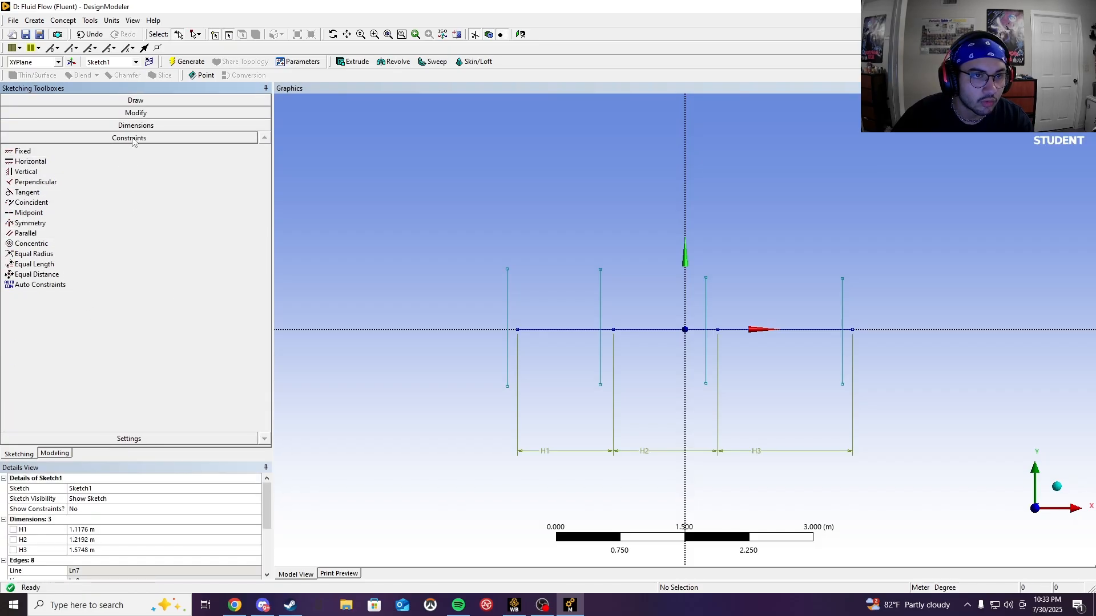
left_click(52, 125)
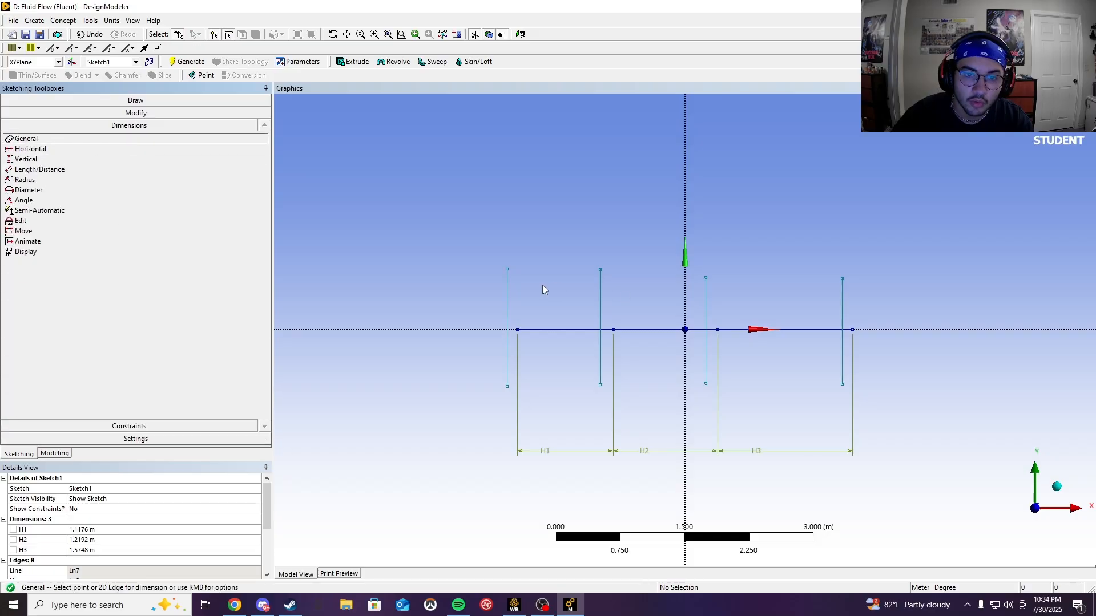
left_click(507, 296)
left_click(464, 293)
left_click(599, 291)
left_click(571, 288)
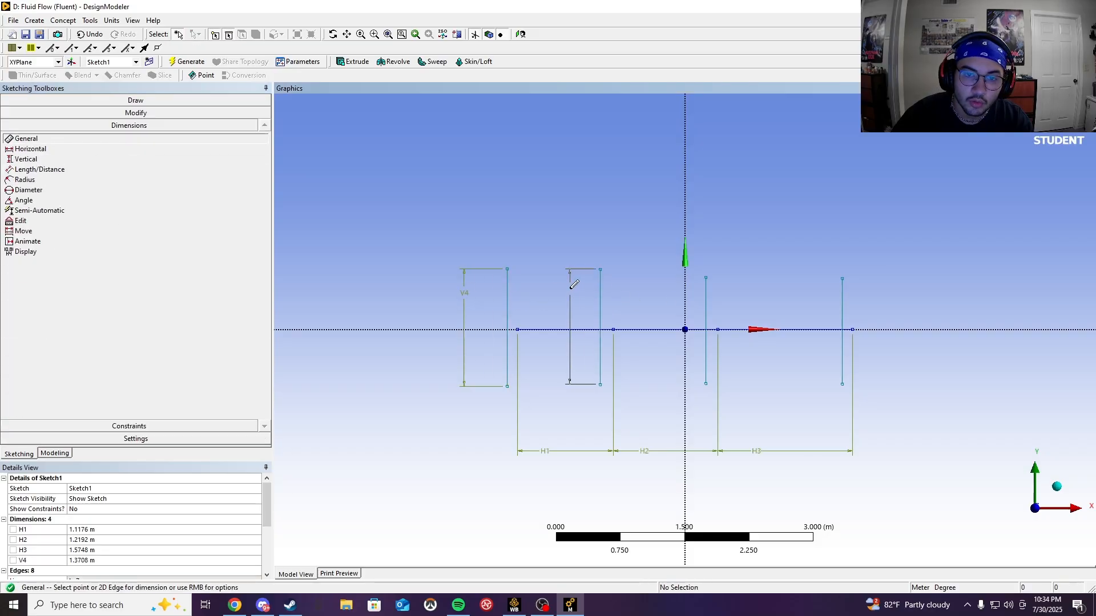
left_click(706, 290)
left_click(691, 296)
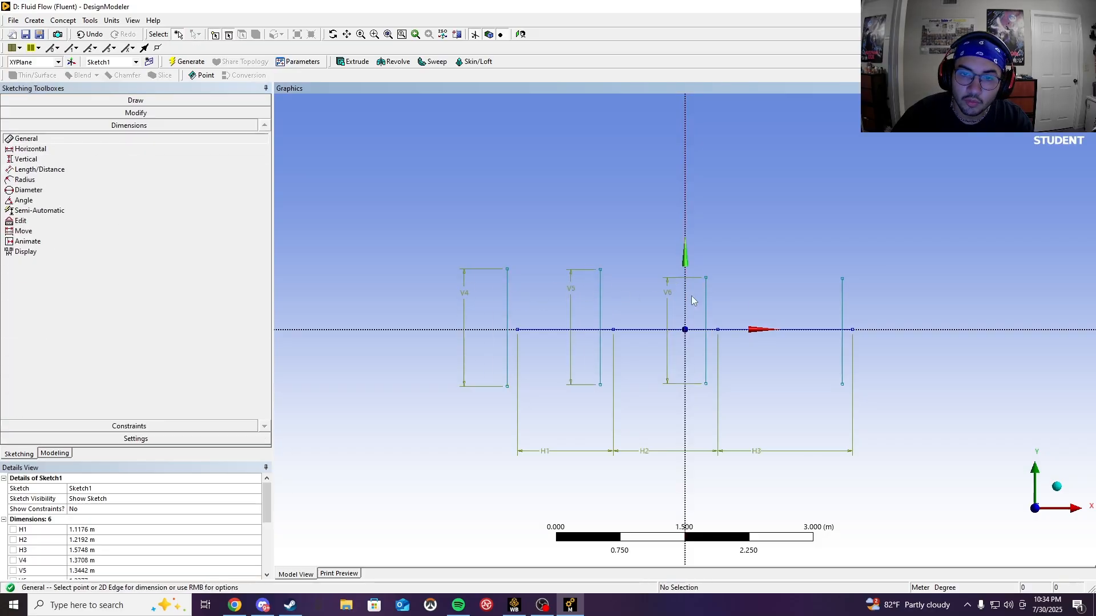
left_click(842, 304)
left_click(818, 296)
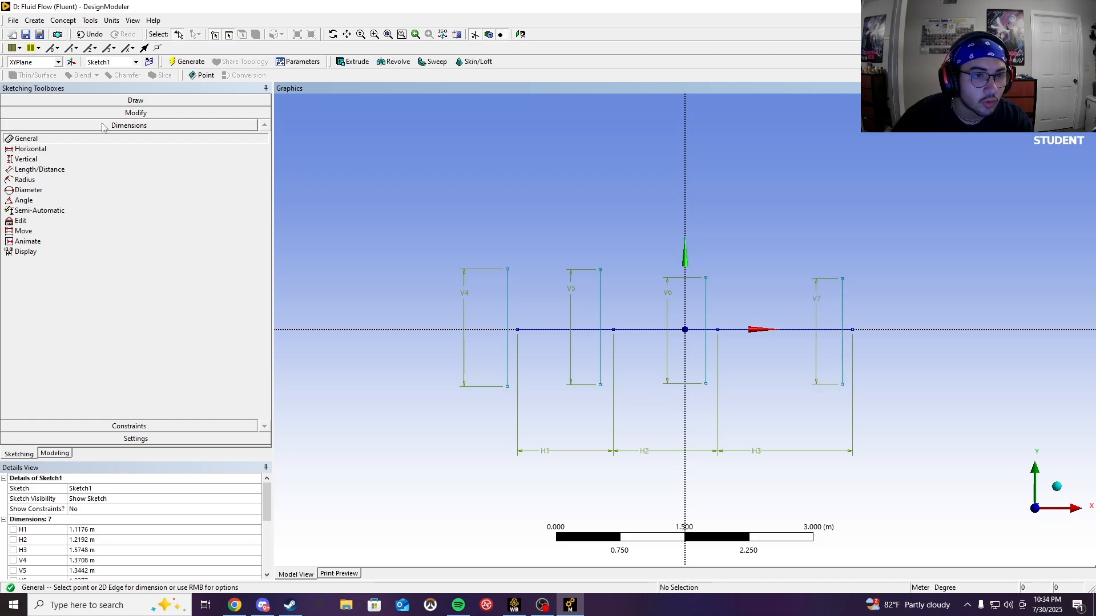
Step: Constrain the midpoint of each vertical line to its nearest segment endpoint on the horizontal axis
left_click(129, 425)
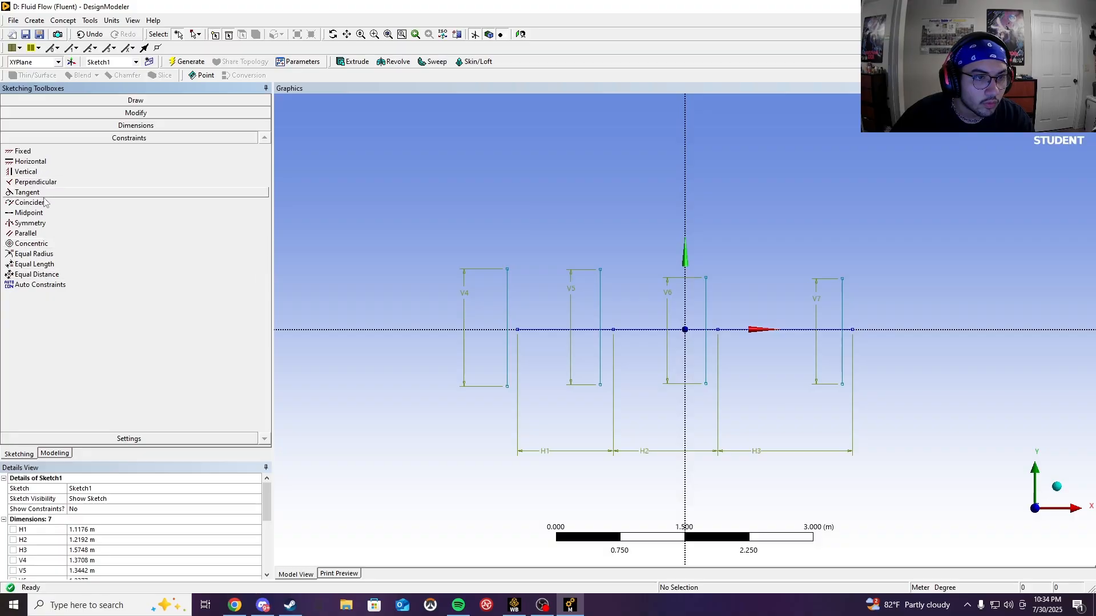
left_click(41, 212)
left_click(507, 326)
left_click(517, 329)
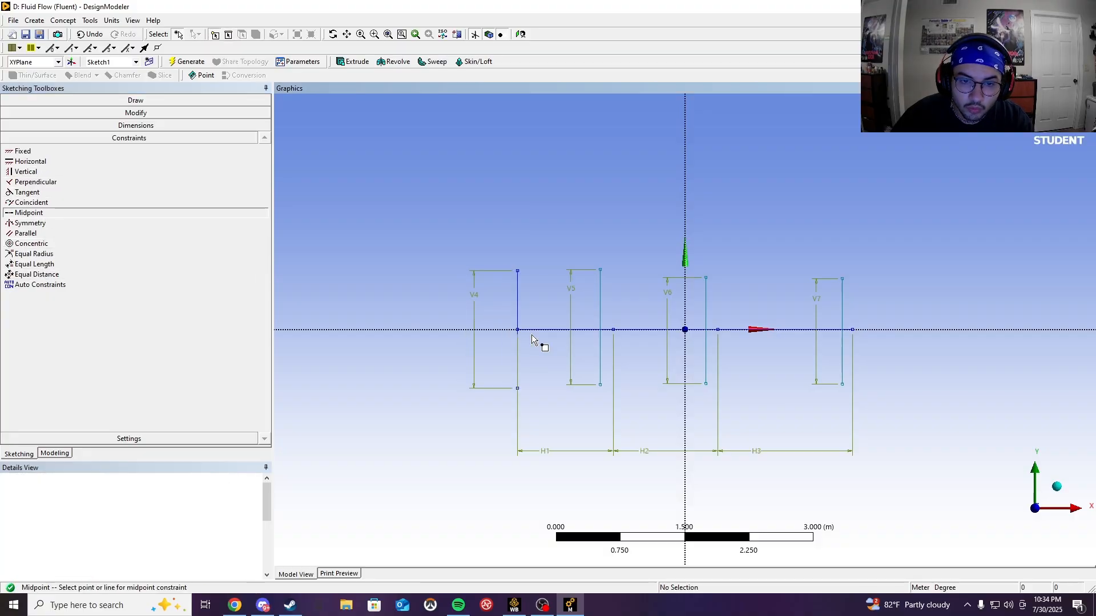
left_click(601, 311)
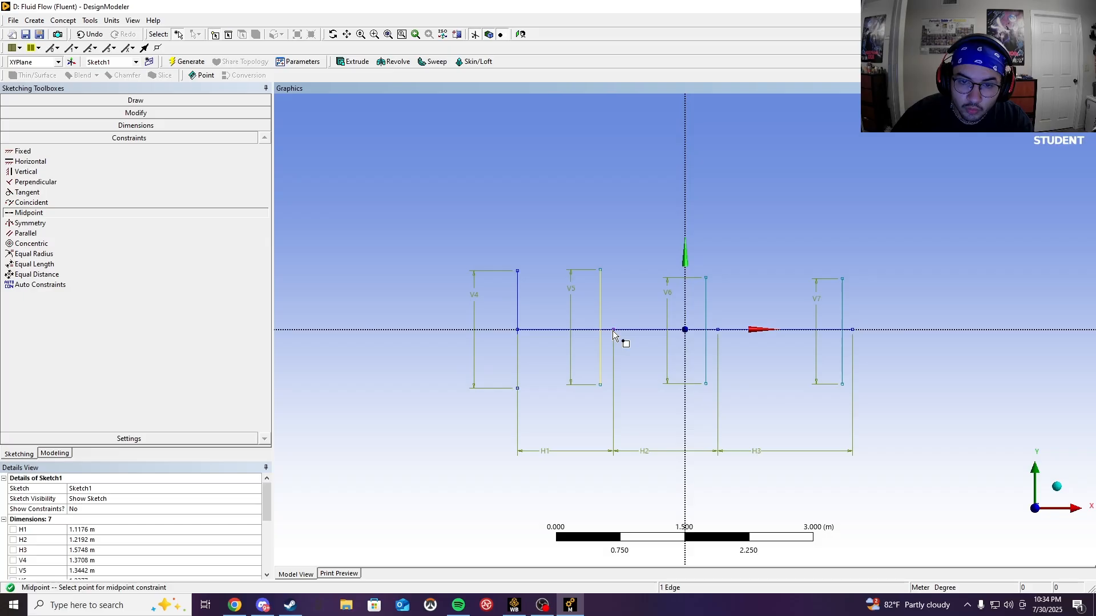
left_click(613, 329)
left_click(705, 322)
left_click(718, 329)
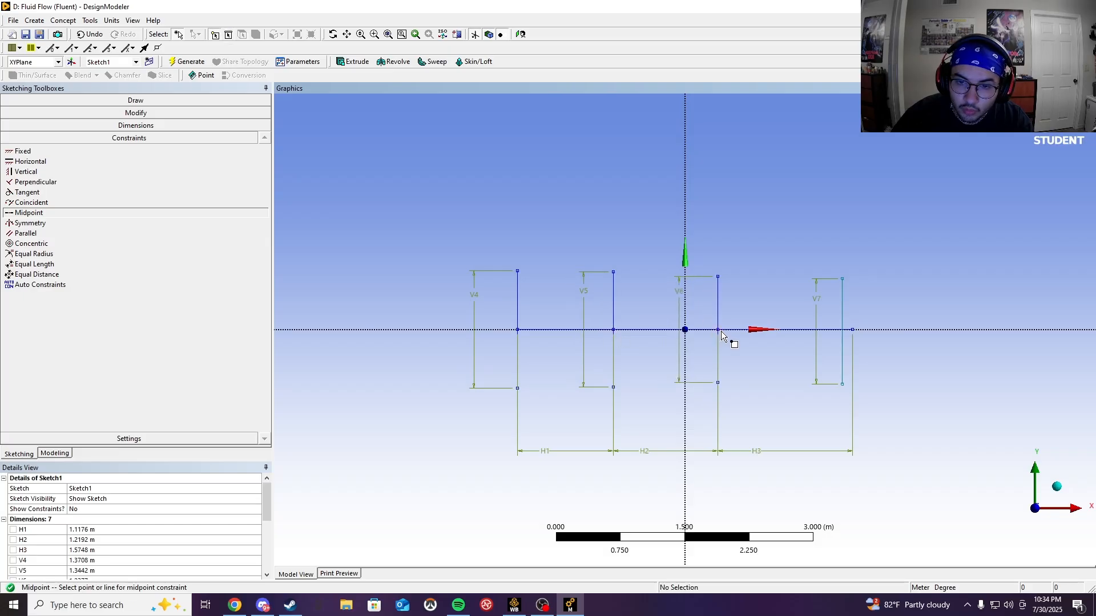
left_click(843, 311)
left_click(853, 330)
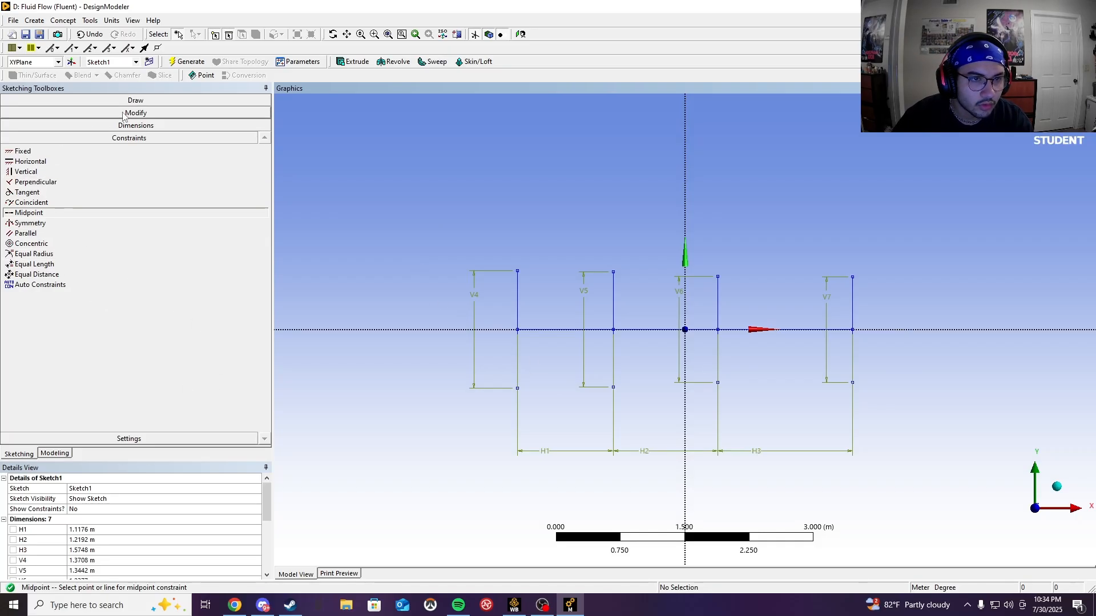
Step: Look up the contraction cone's inlet height in the assignment drawing and set the leftmost vertical line's length to 1.6256 m
scroll(91, 557, "down", 2)
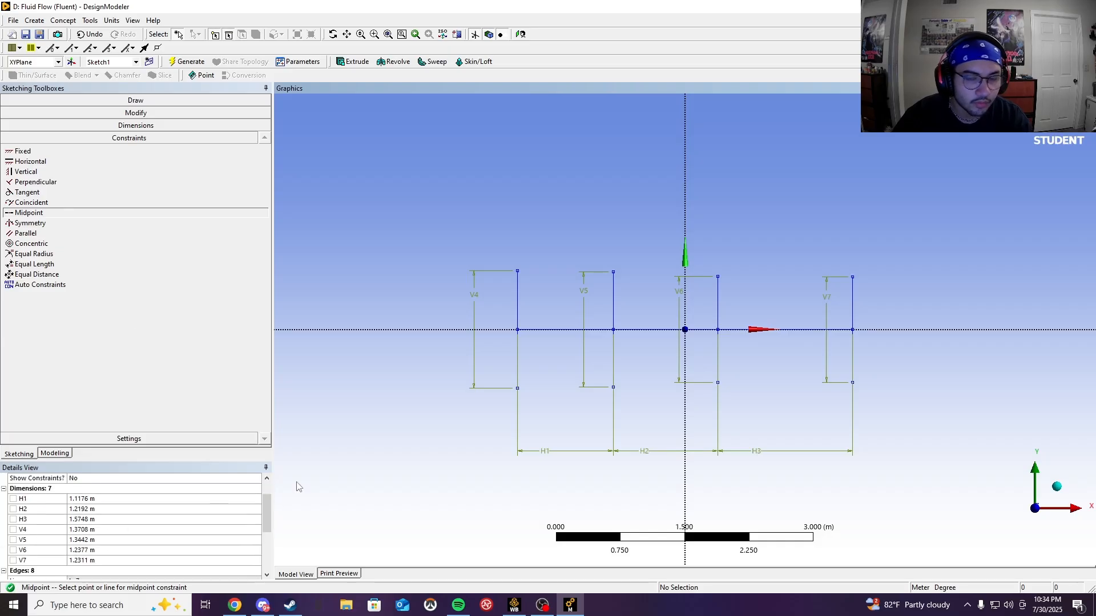
key("alt+Tab")
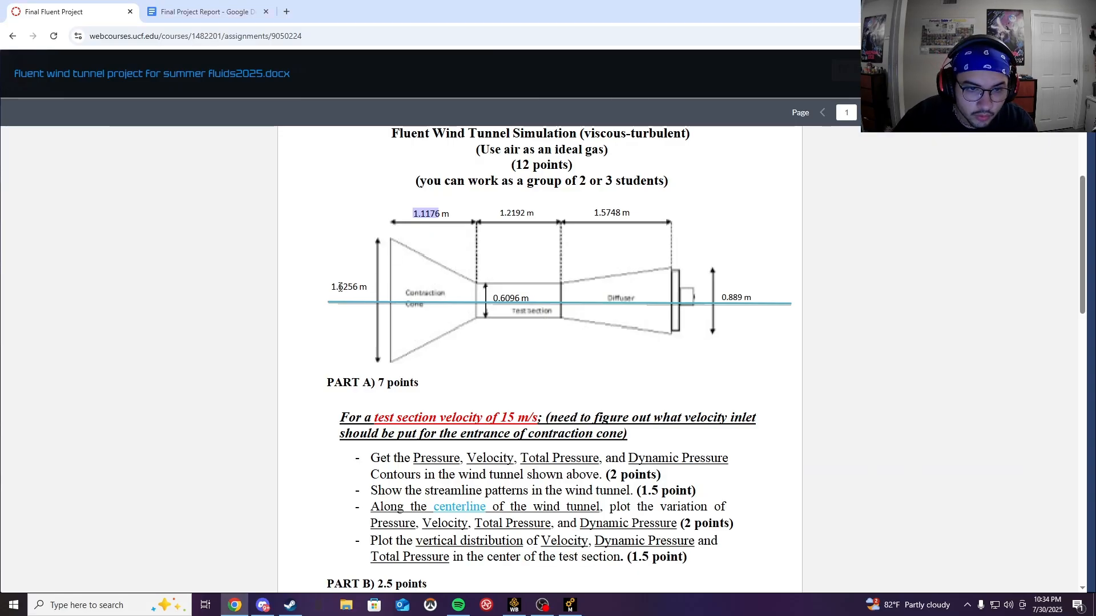
left_click_drag(331, 286, 356, 291)
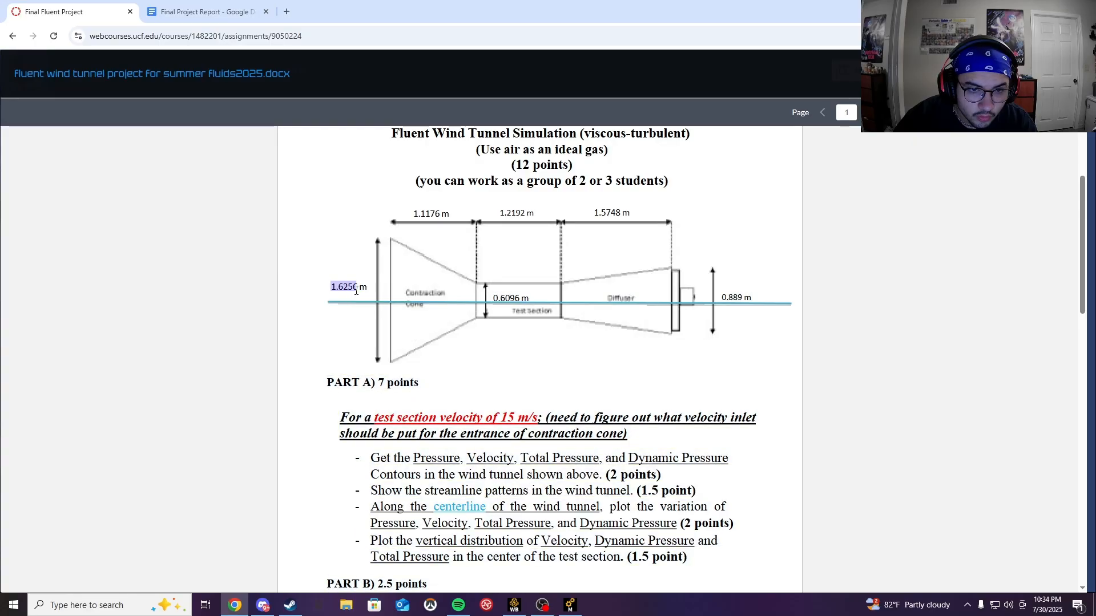
key("alt+Tab")
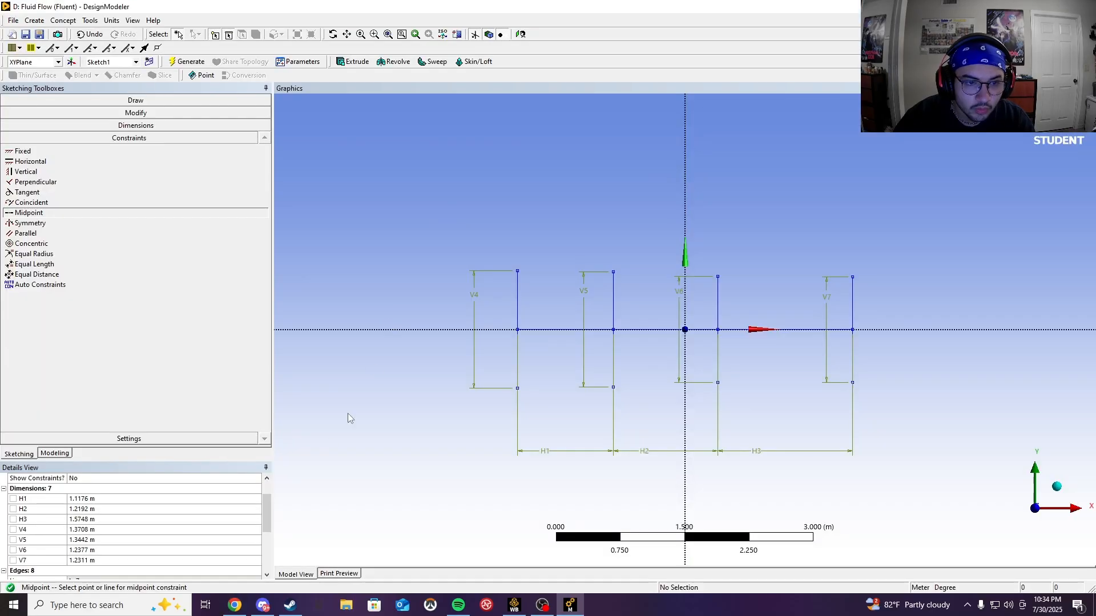
left_click(86, 531)
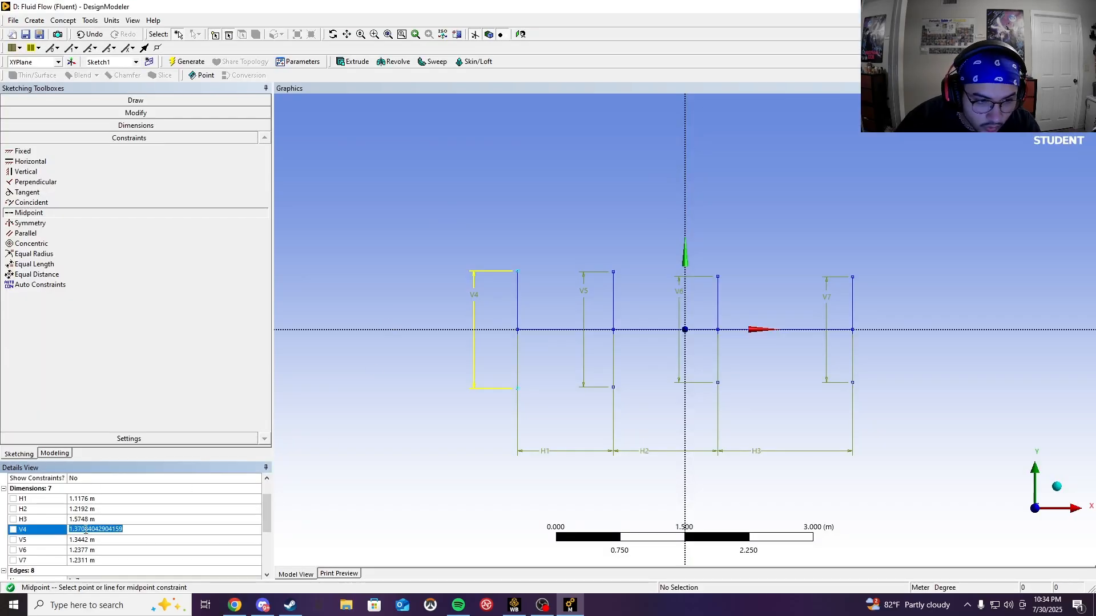
type("1.6256")
key("Return")
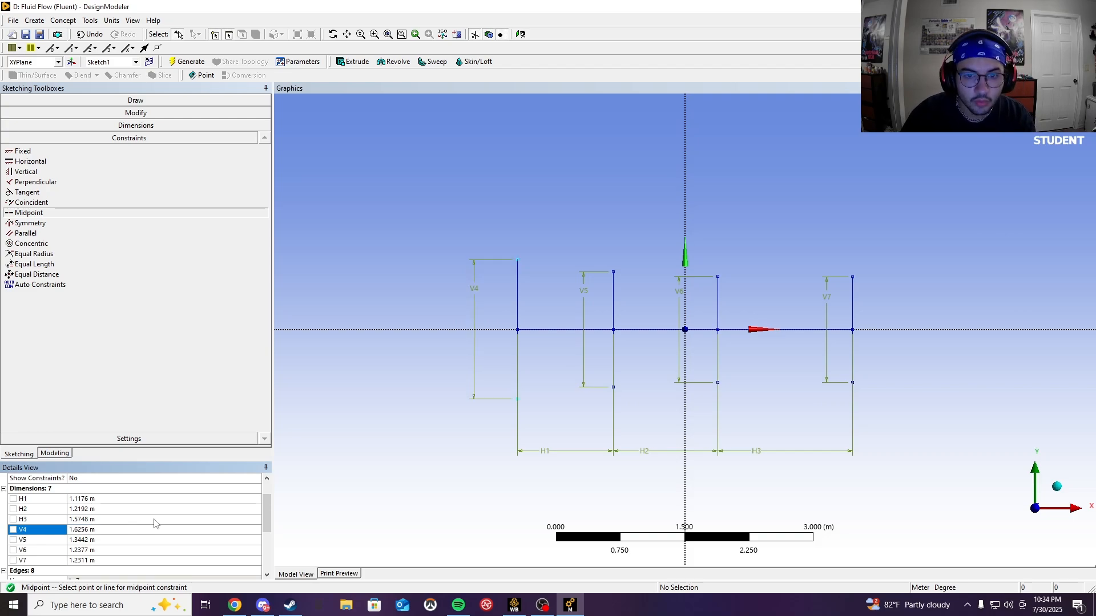
Step: Look up the test section height in the assignment and set the lengths of both middle vertical lines to 0.6096 m
key("alt+Tab")
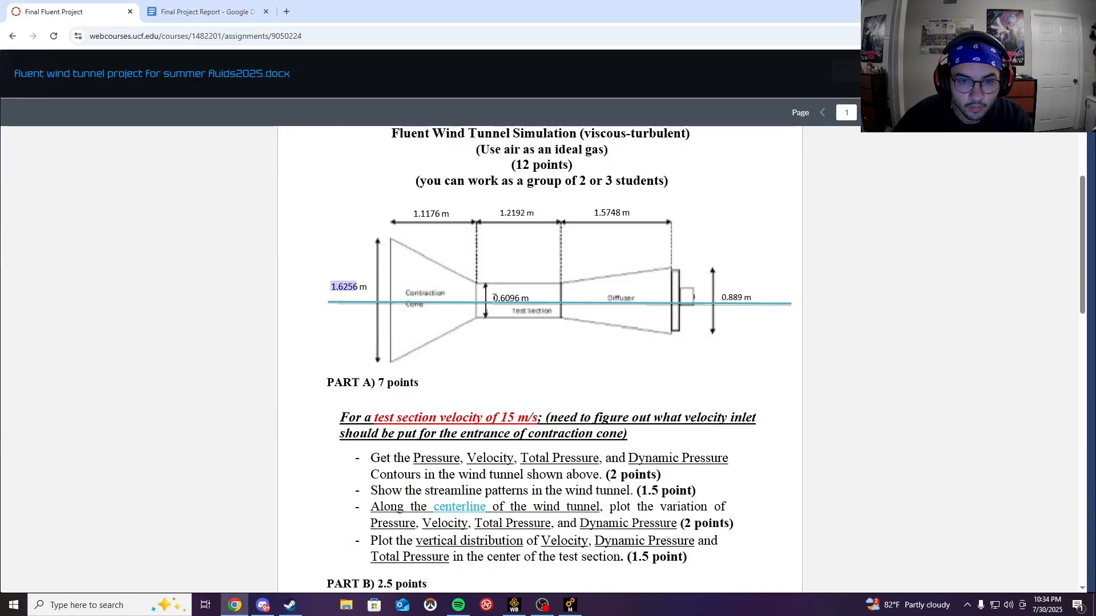
left_click_drag(494, 298, 507, 296)
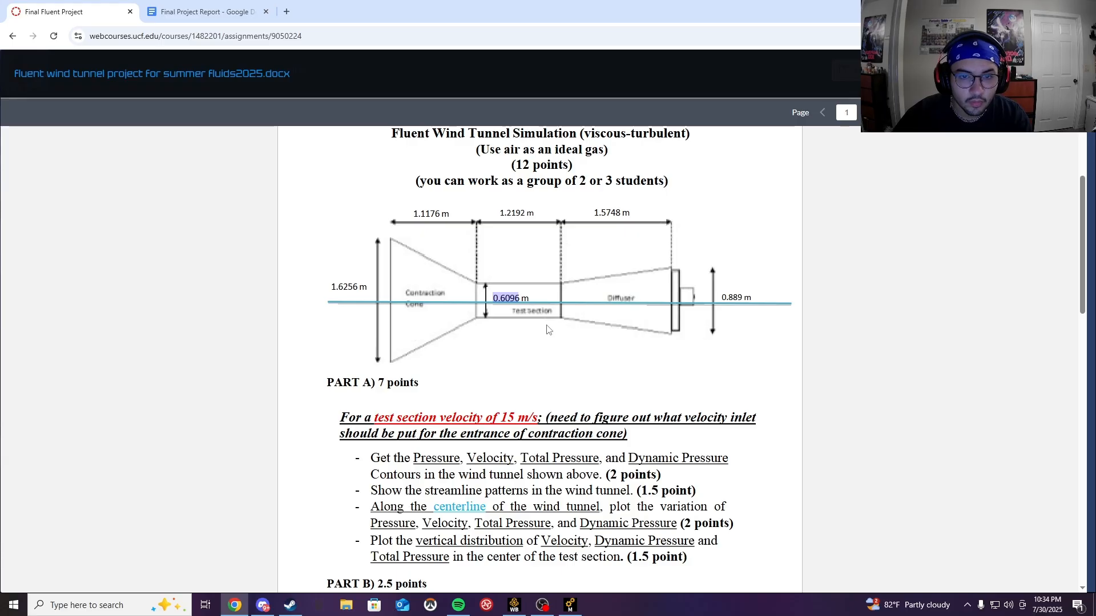
key("alt+Tab")
left_click(92, 539)
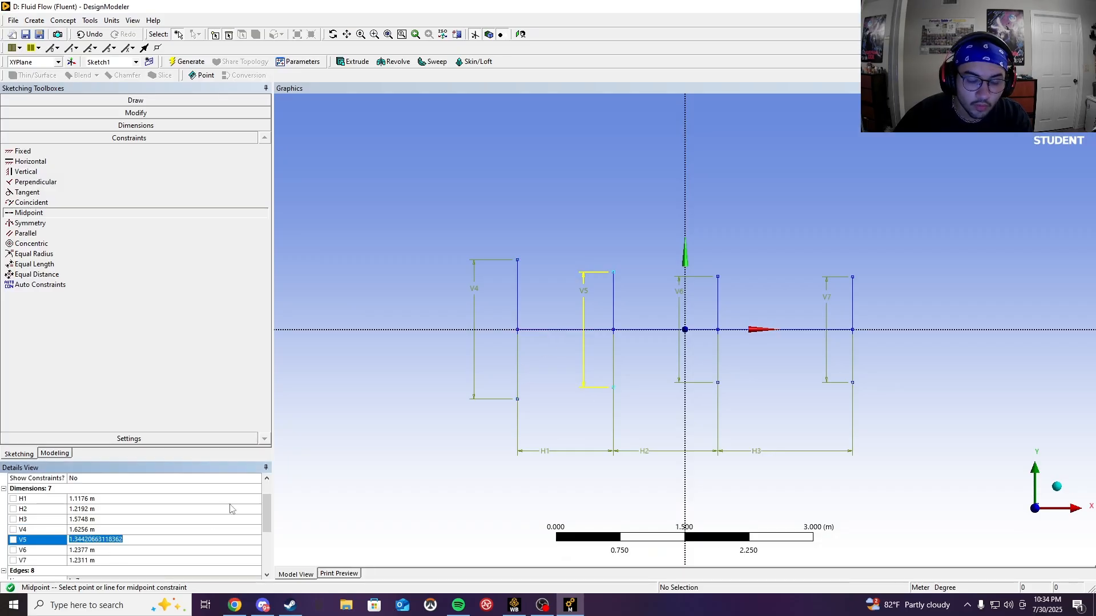
type("0.6096")
key("Return")
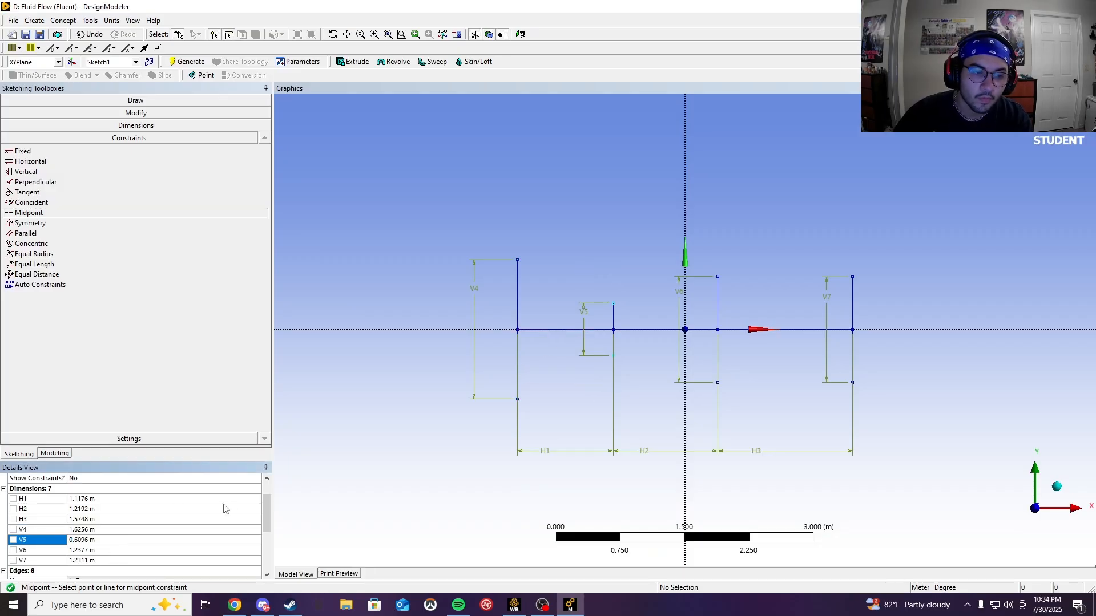
left_click(86, 550)
type("0.6096")
key("Return")
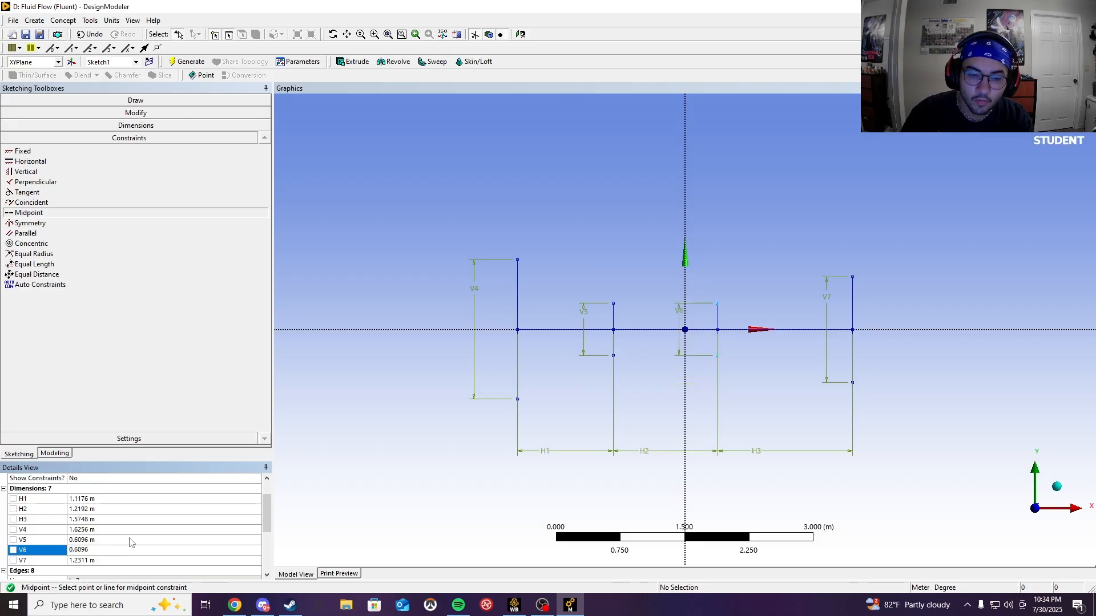
Step: Copy the diffuser's outlet height from the assignment drawing and set the rightmost vertical line's length to 0.889 m
key("alt+Tab")
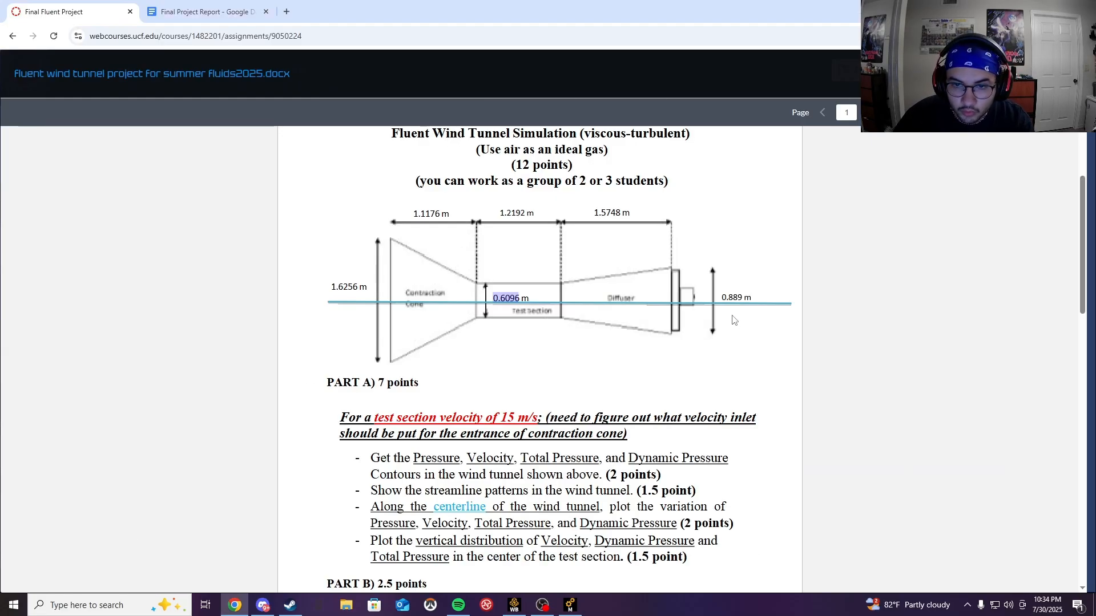
left_click_drag(722, 302, 749, 308)
key("ctrl+c")
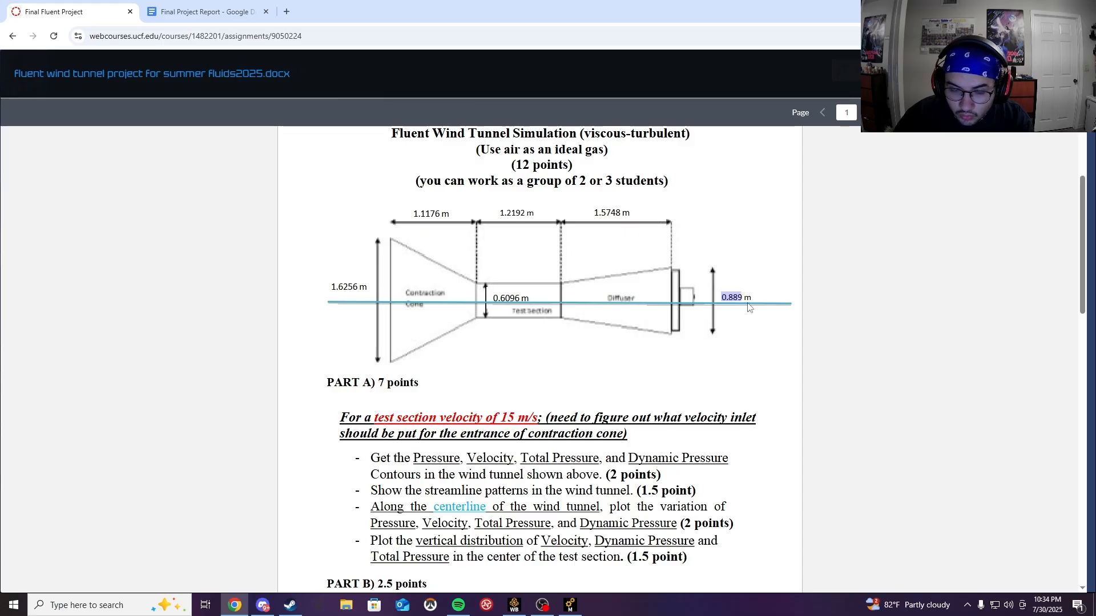
key("alt+Tab")
left_click(85, 561)
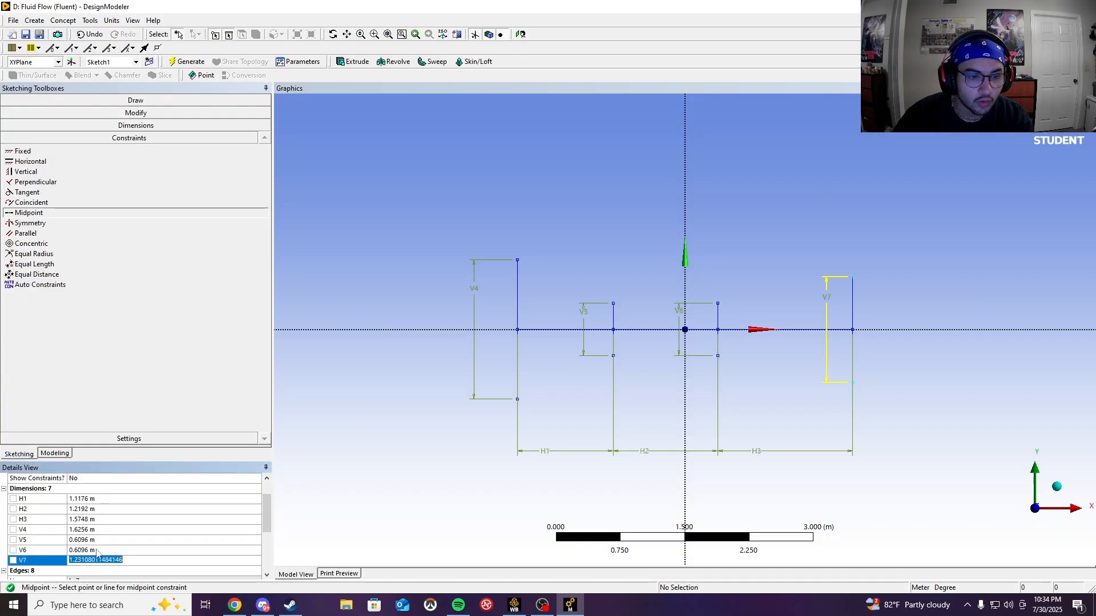
key("ctrl+v")
key("Return")
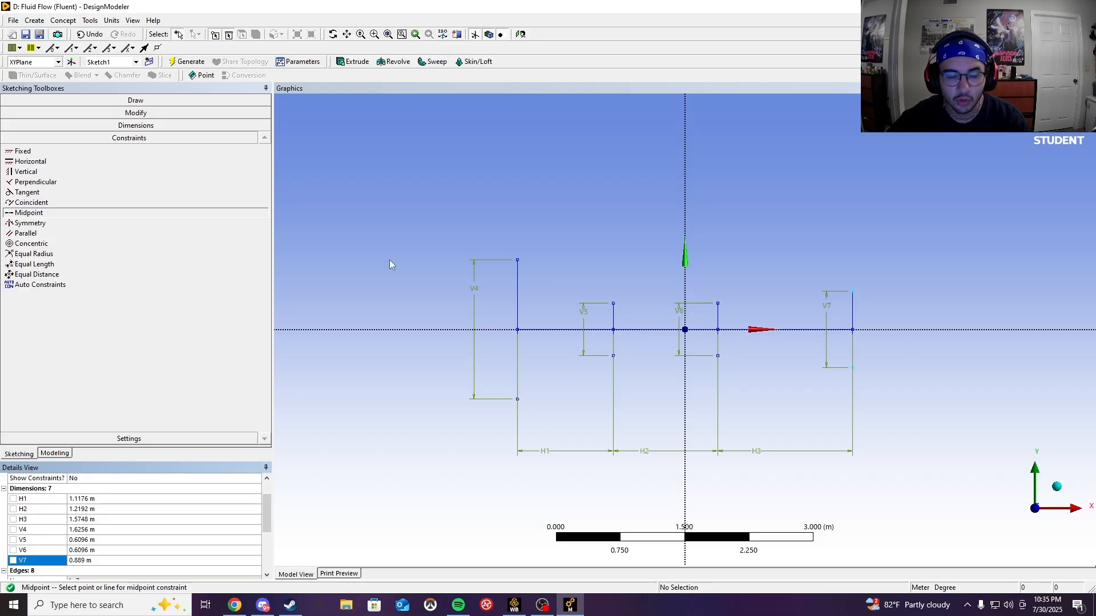
Step: Delete the full-length horizontal axis line and the three horizontal segments along it, keeping the four vertical lines
left_click(128, 101)
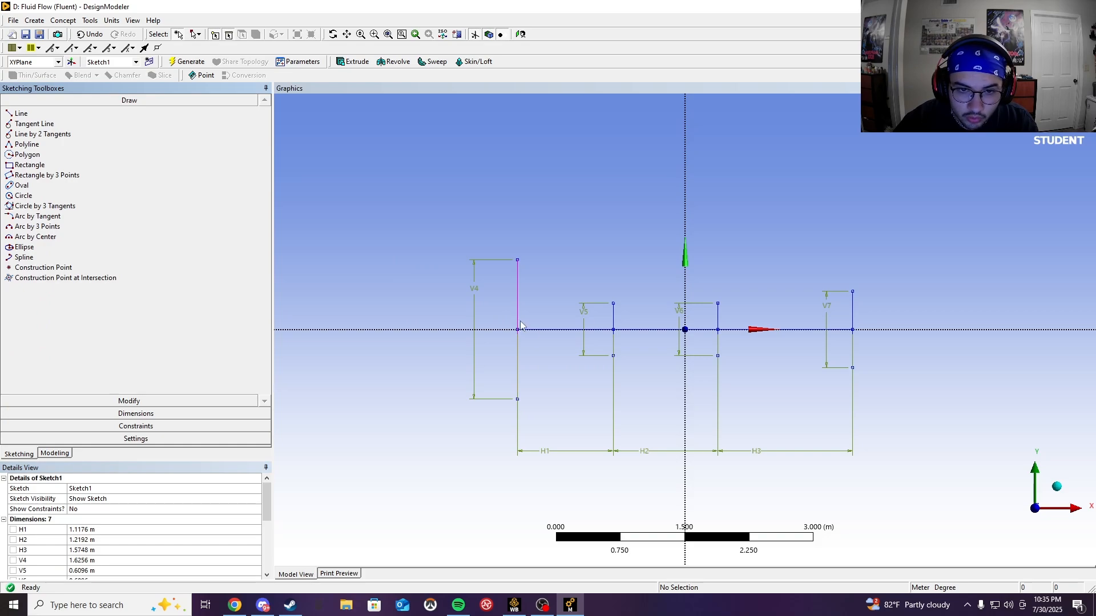
left_click(538, 333)
right_click(538, 335)
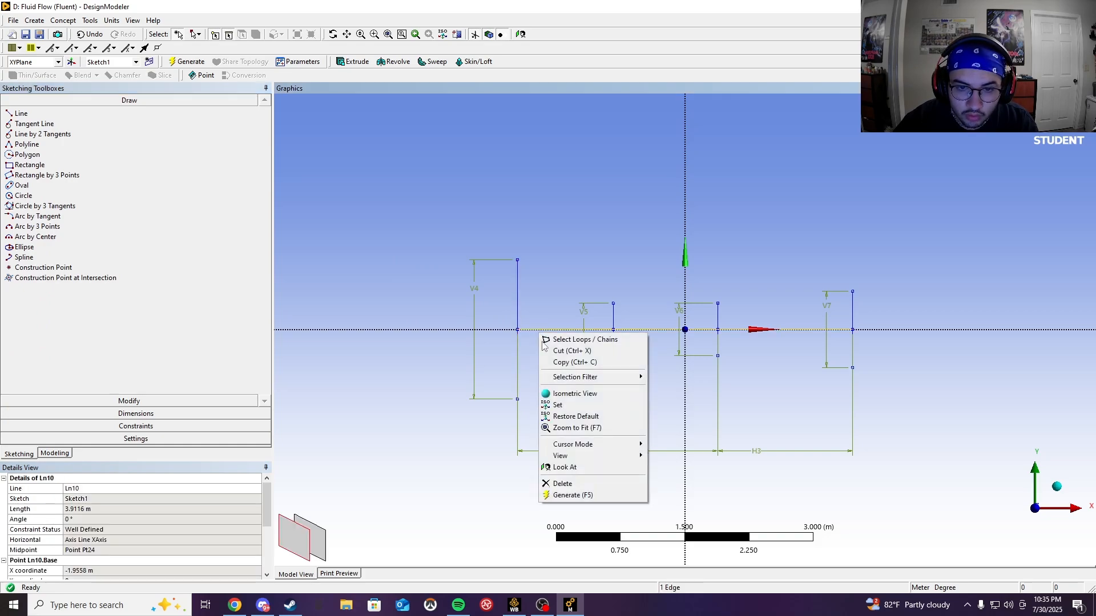
left_click(556, 485)
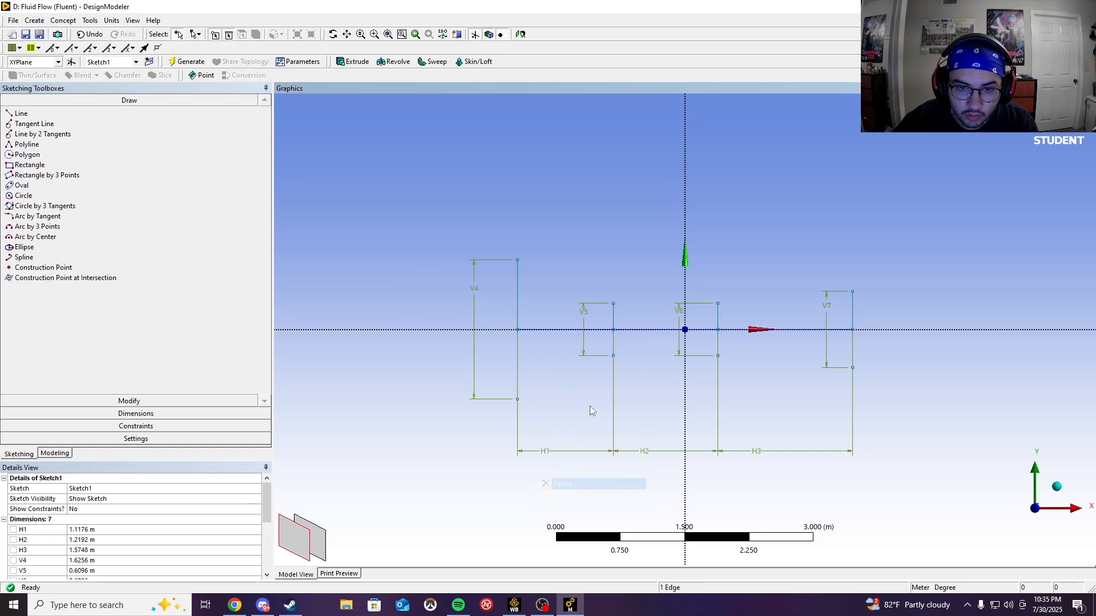
right_click(588, 334)
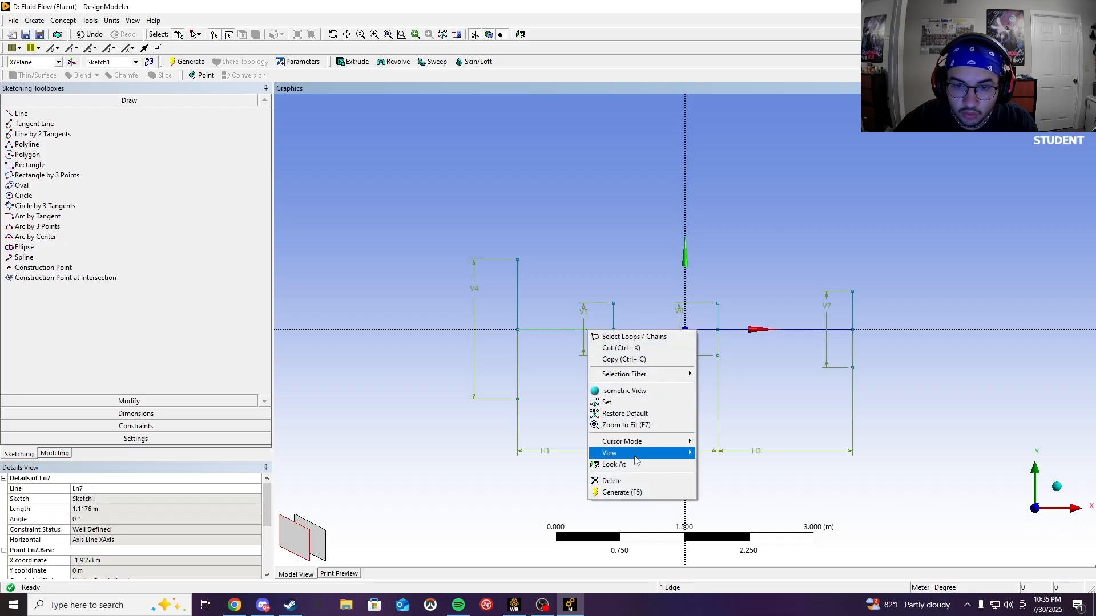
left_click(609, 484)
right_click(653, 333)
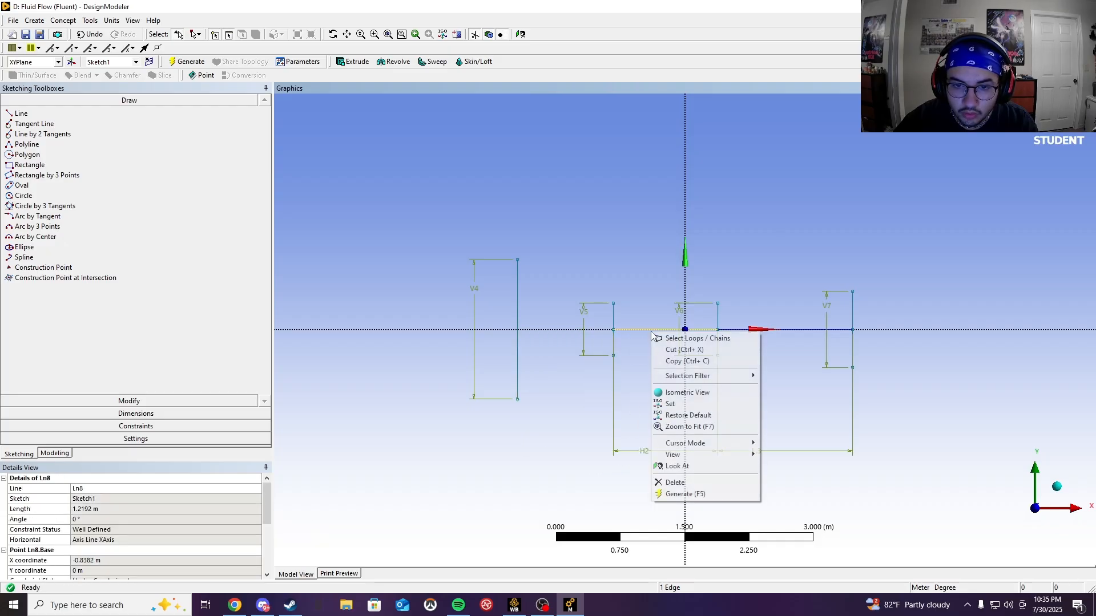
left_click(682, 484)
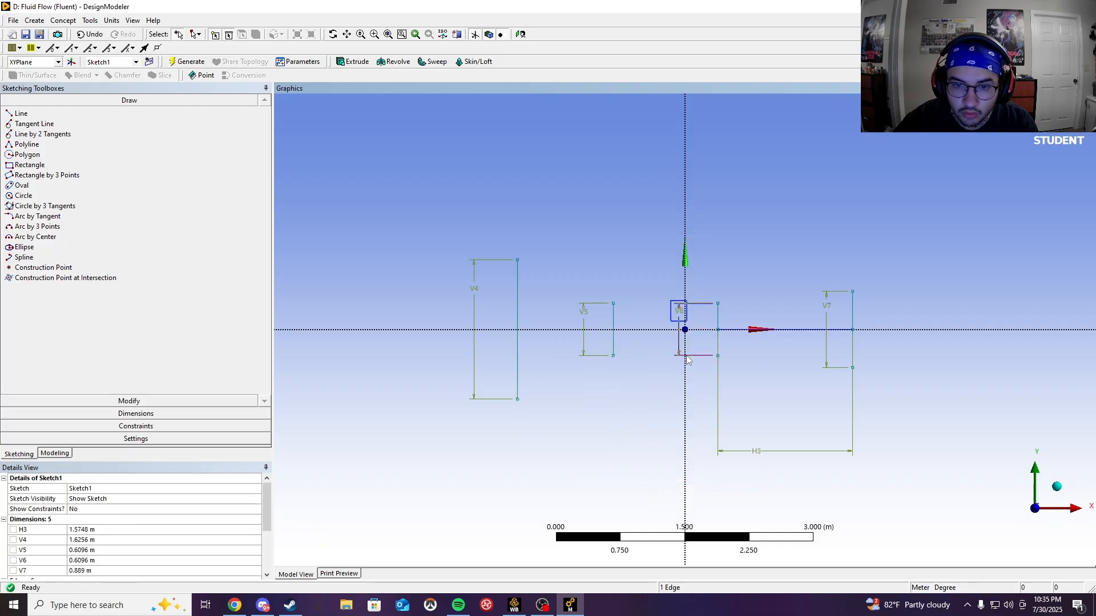
right_click(738, 332)
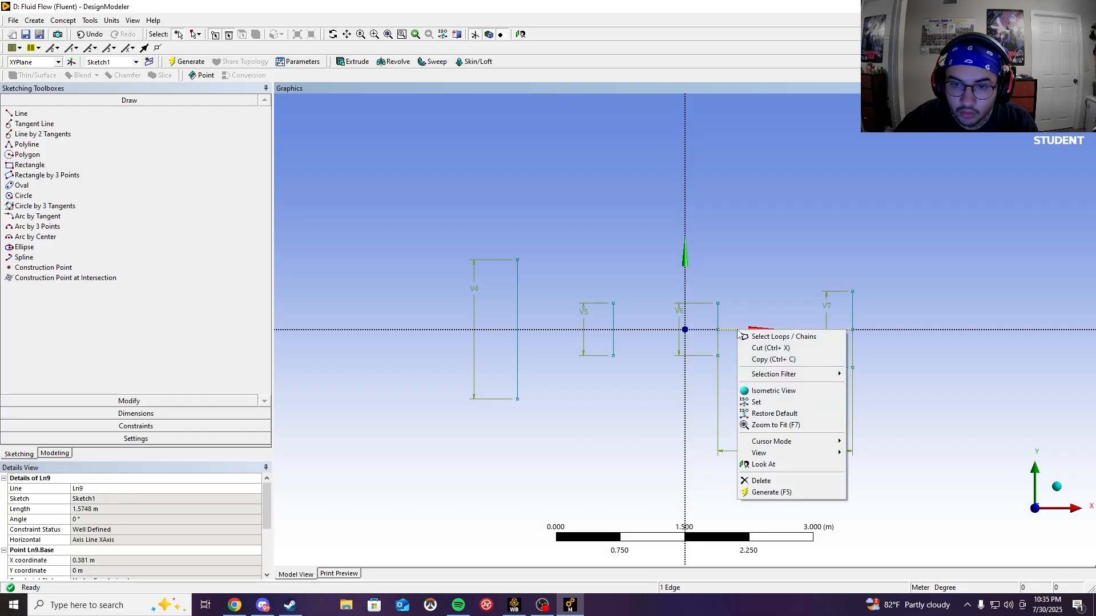
left_click(763, 482)
Step: Draw the upper wall as three lines joining the top endpoints of the four vertical lines from inlet to outlet
scroll(683, 330, "up", 5)
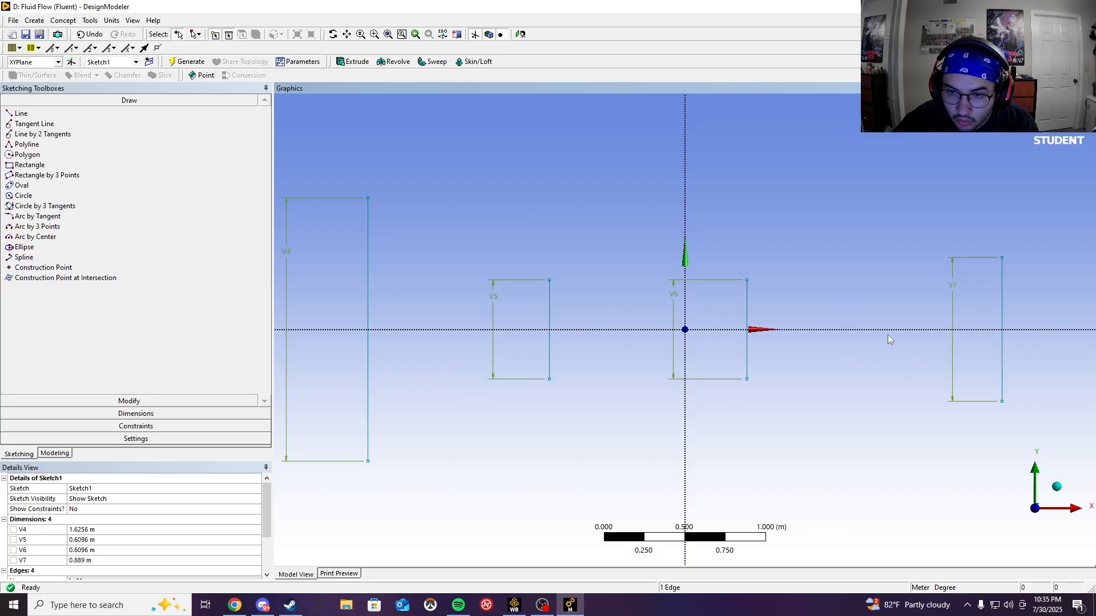
scroll(413, 346, "down", 3)
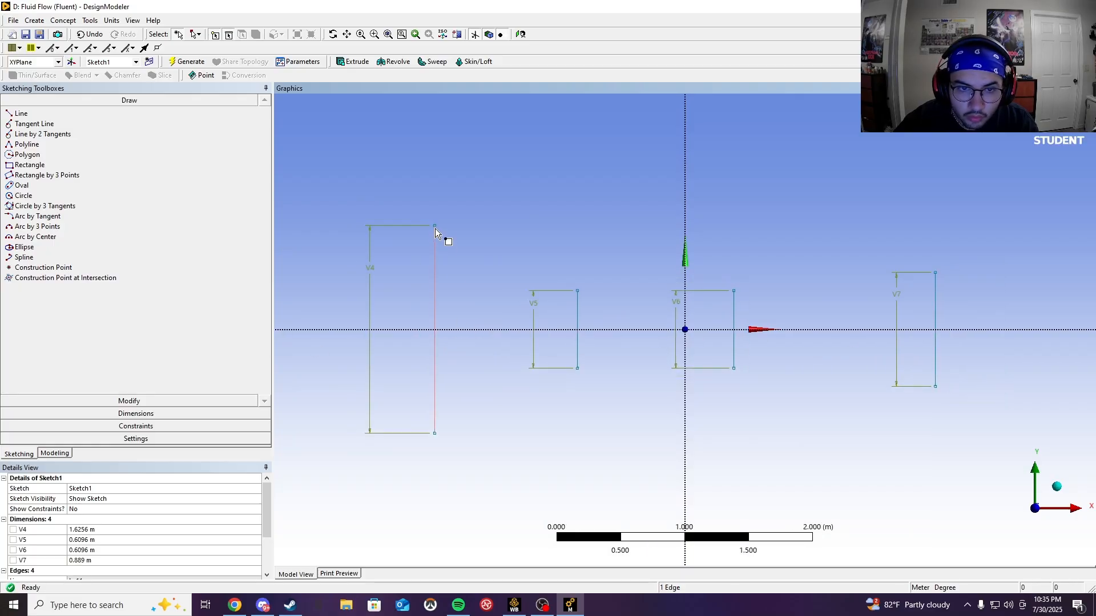
left_click(71, 114)
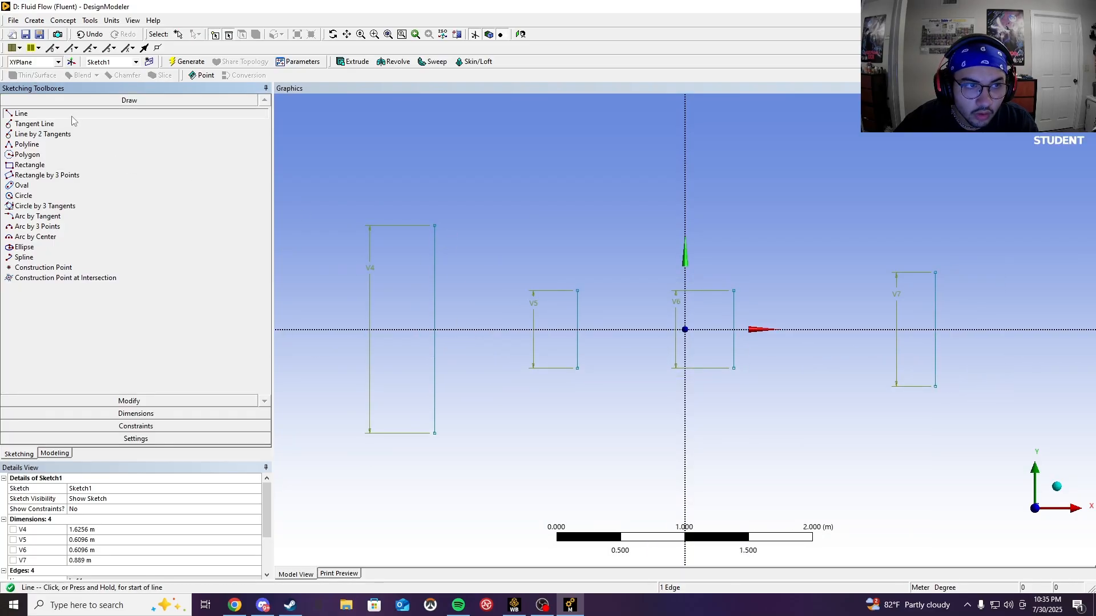
left_click(435, 225)
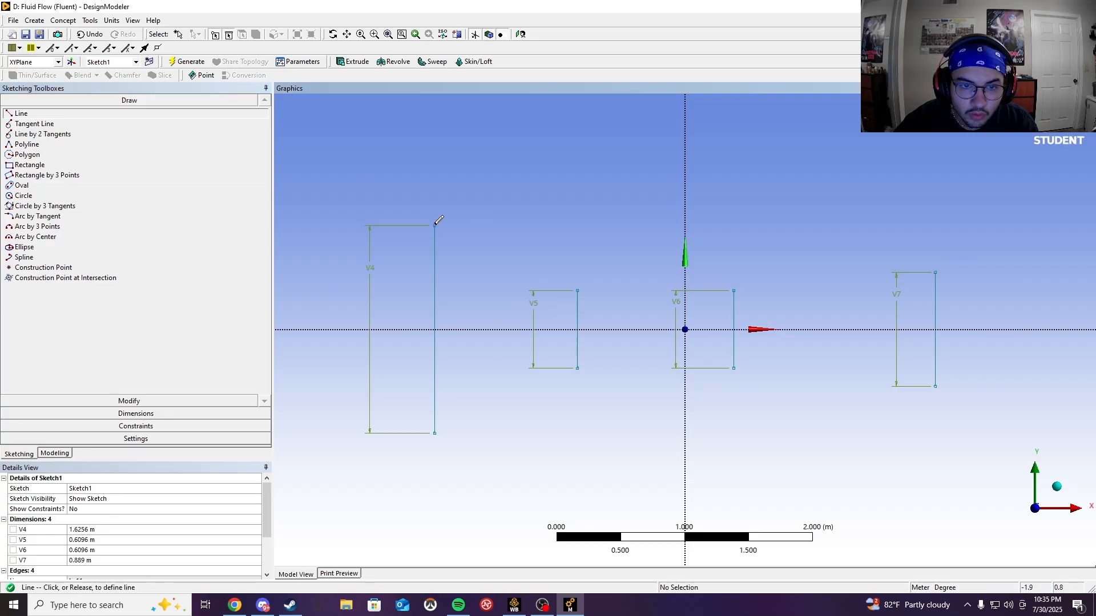
left_click(577, 289)
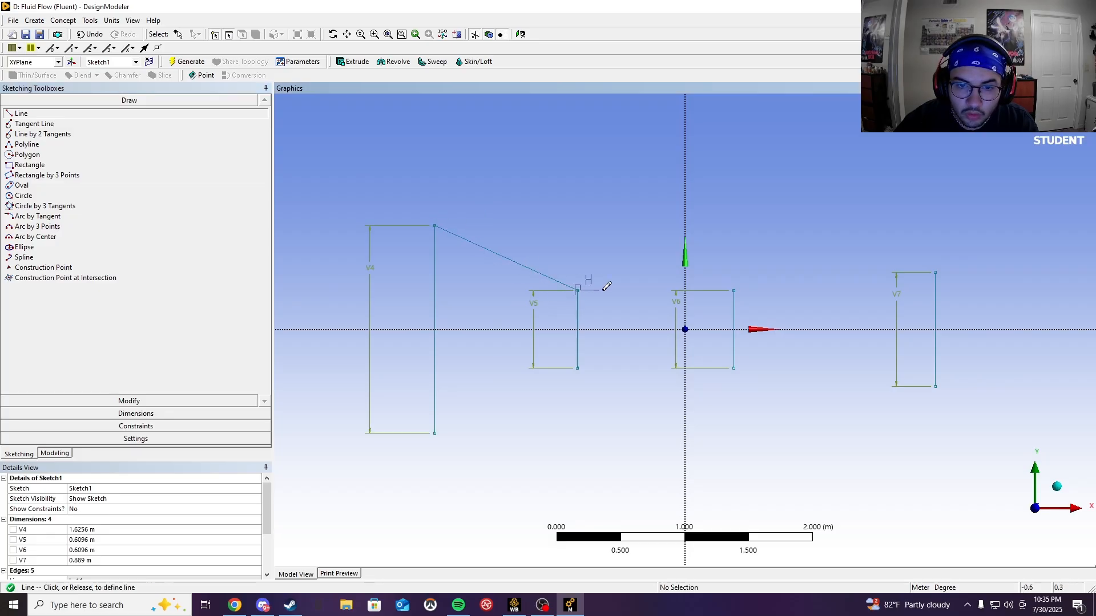
right_click(612, 259)
left_click(632, 264)
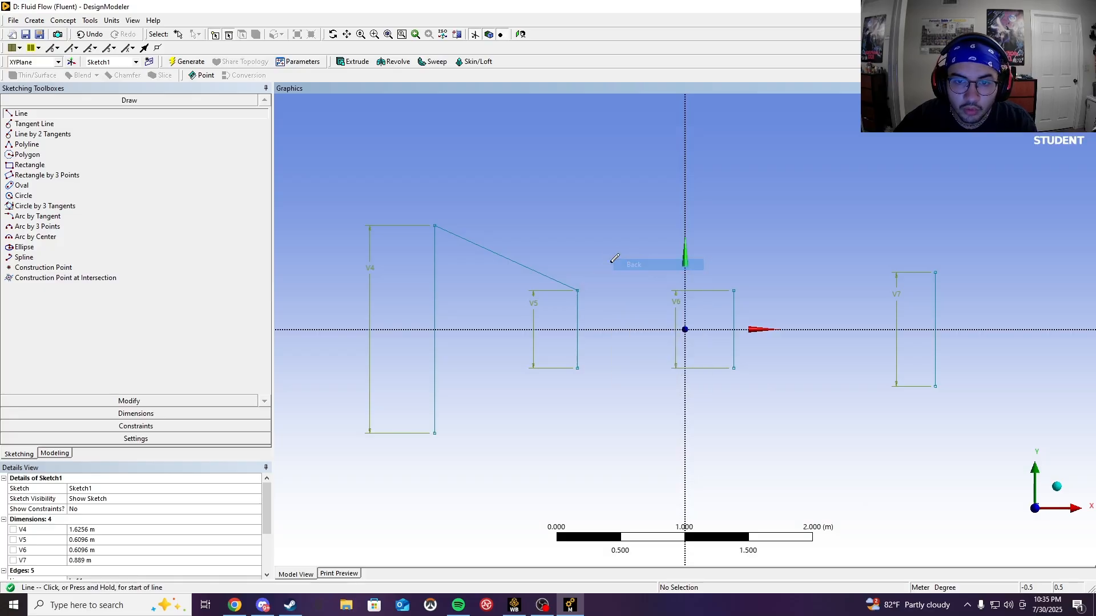
left_click(577, 289)
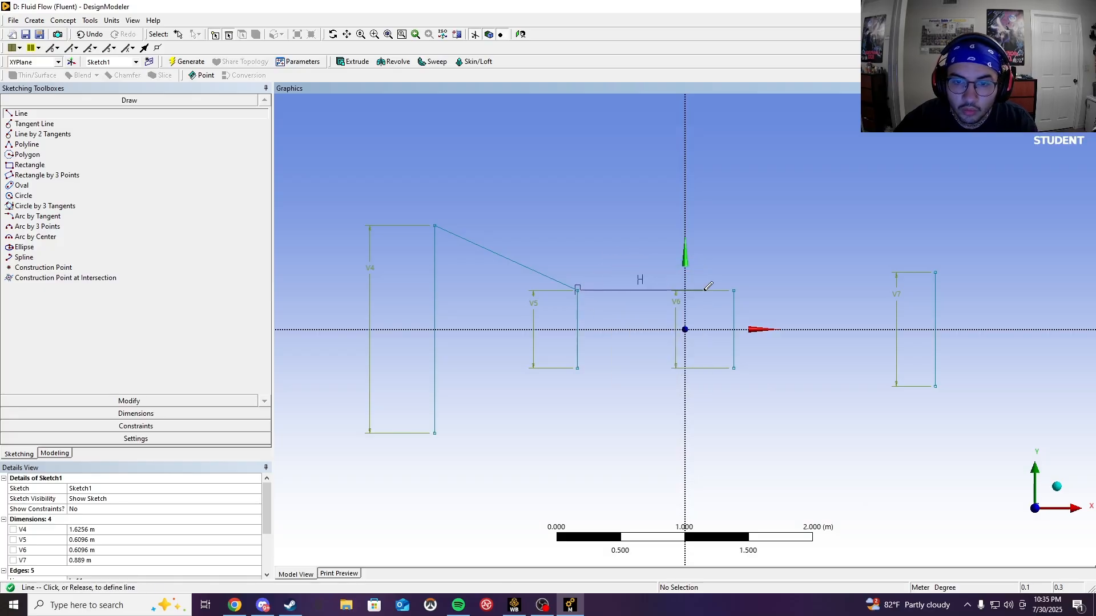
left_click(734, 289)
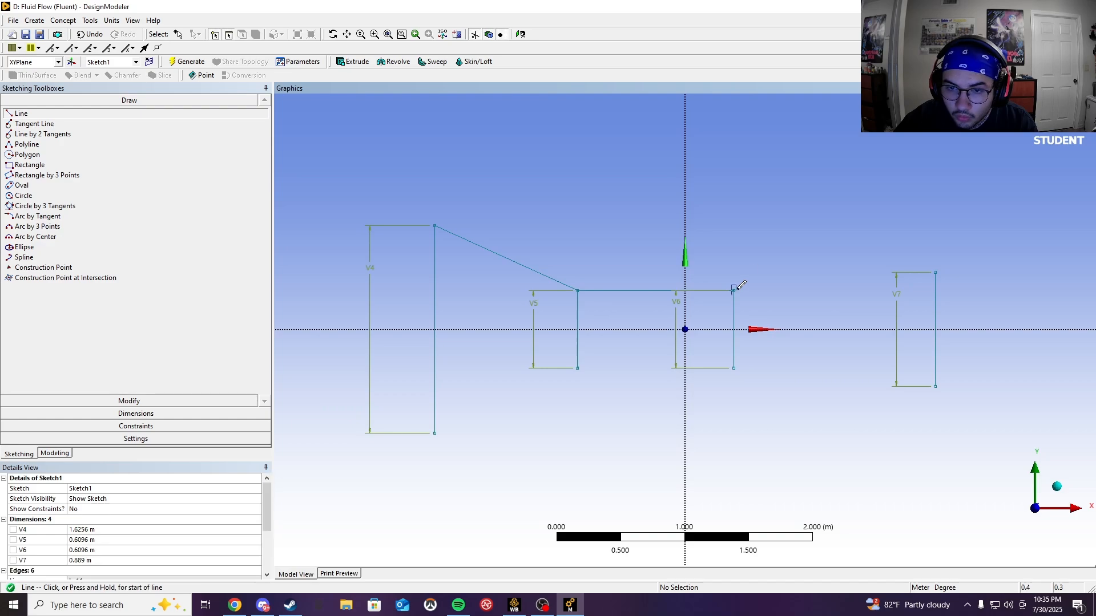
left_click(935, 272)
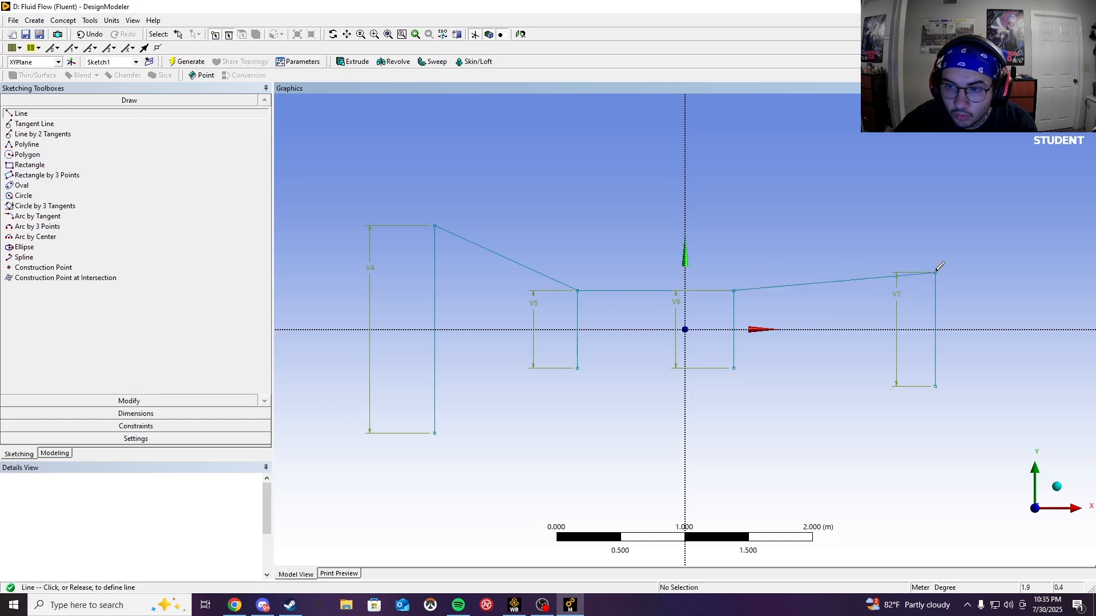
Step: Draw the lower wall as three lines joining the bottom endpoints of the four vertical lines from outlet to inlet
left_click(936, 386)
left_click(734, 368)
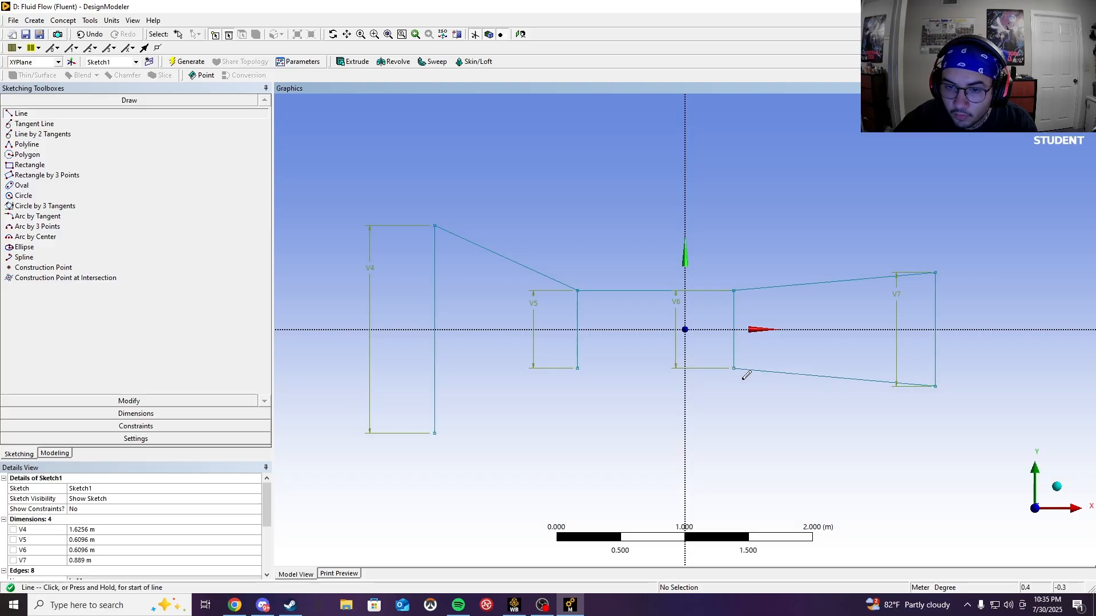
left_click(734, 368)
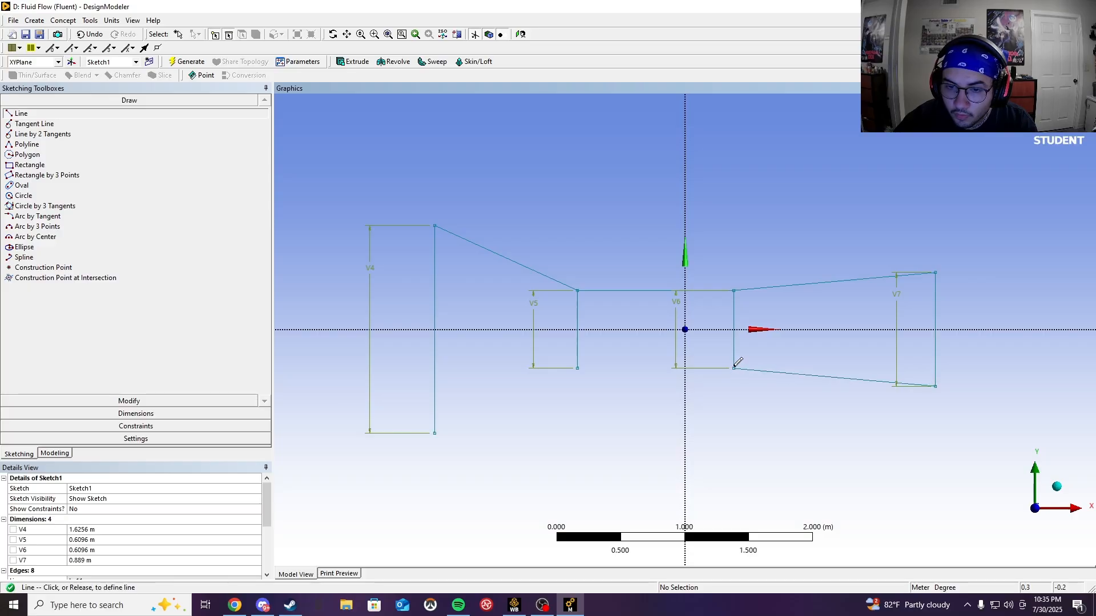
left_click(577, 368)
left_click(577, 368)
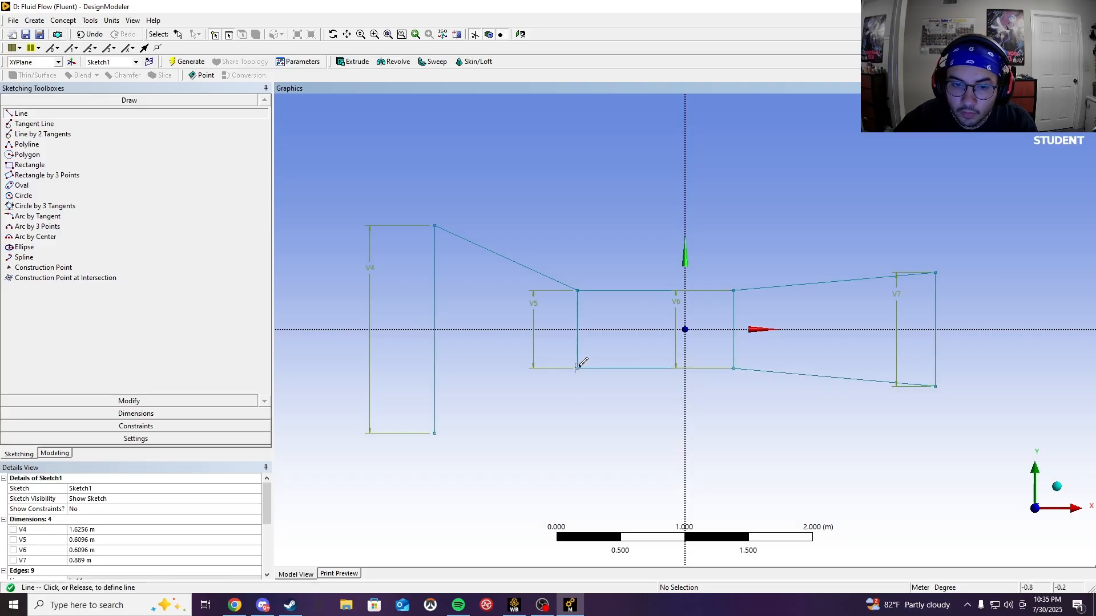
left_click(434, 432)
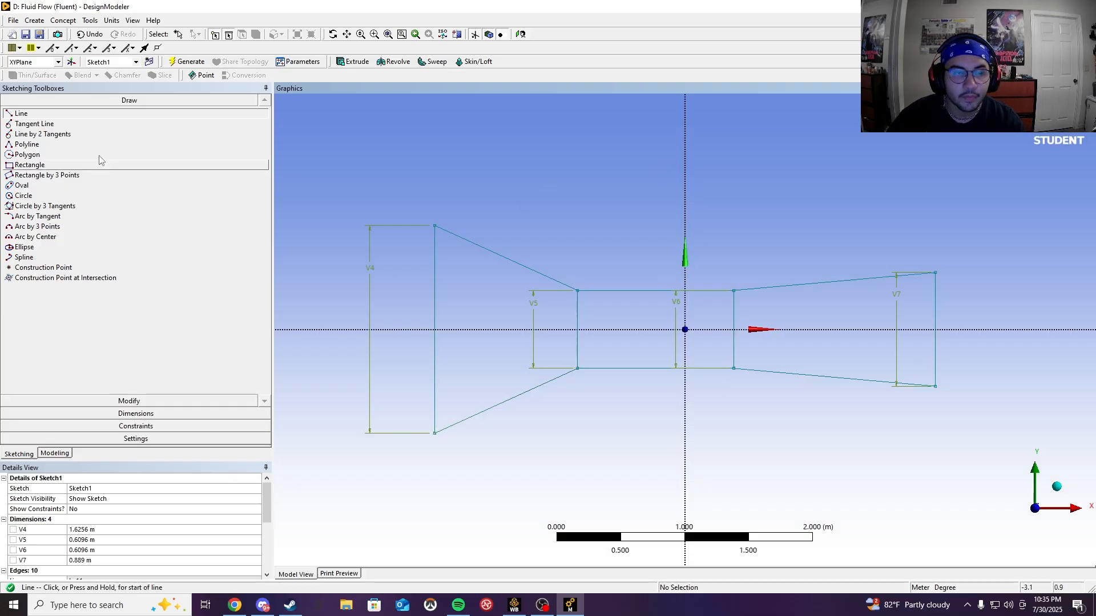
left_click(577, 313)
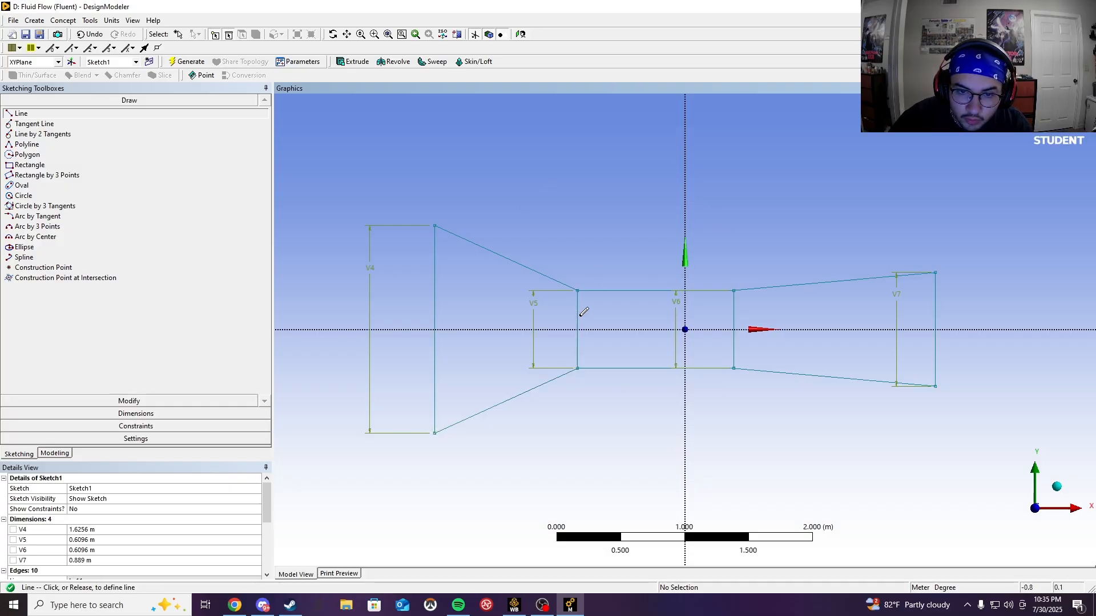
right_click(578, 312)
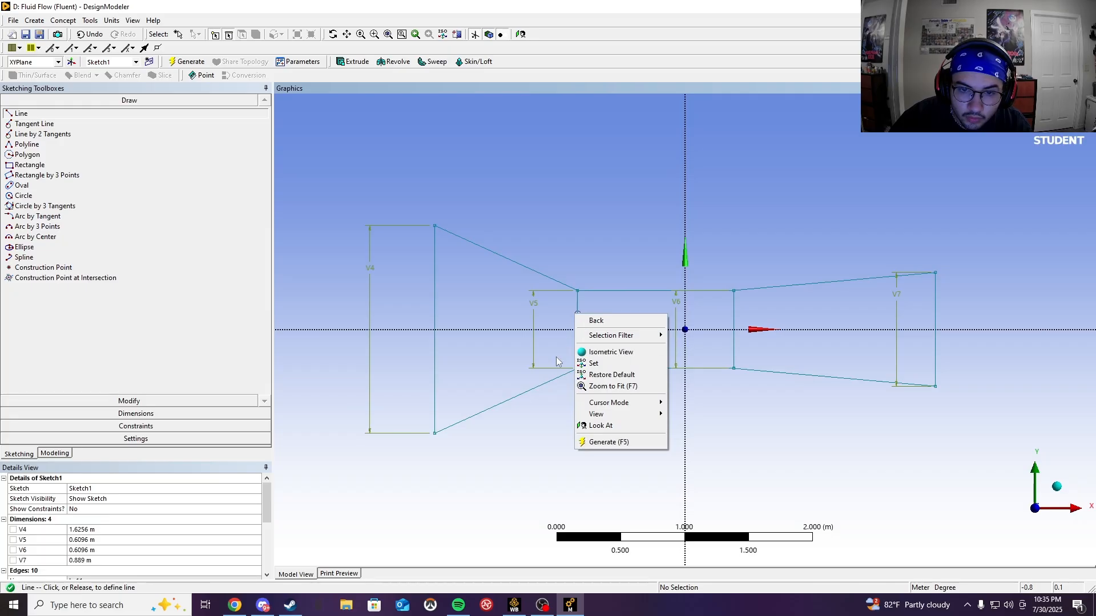
left_click(594, 321)
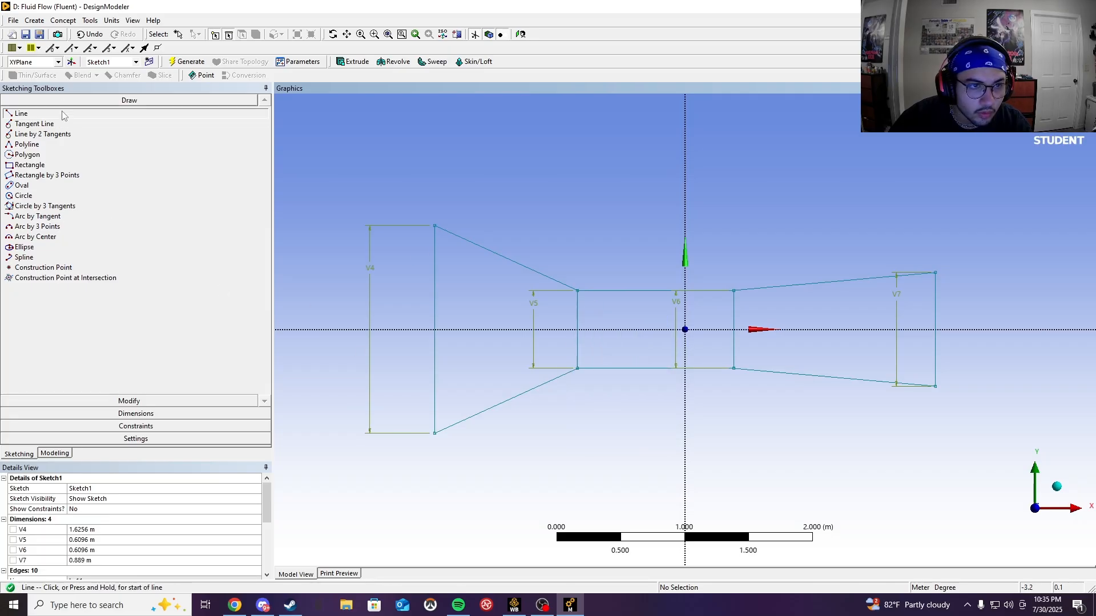
Step: Delete the two inner vertical lines at the ends of the test section, leaving only the closed tunnel outline
left_click(177, 401)
left_click(577, 314)
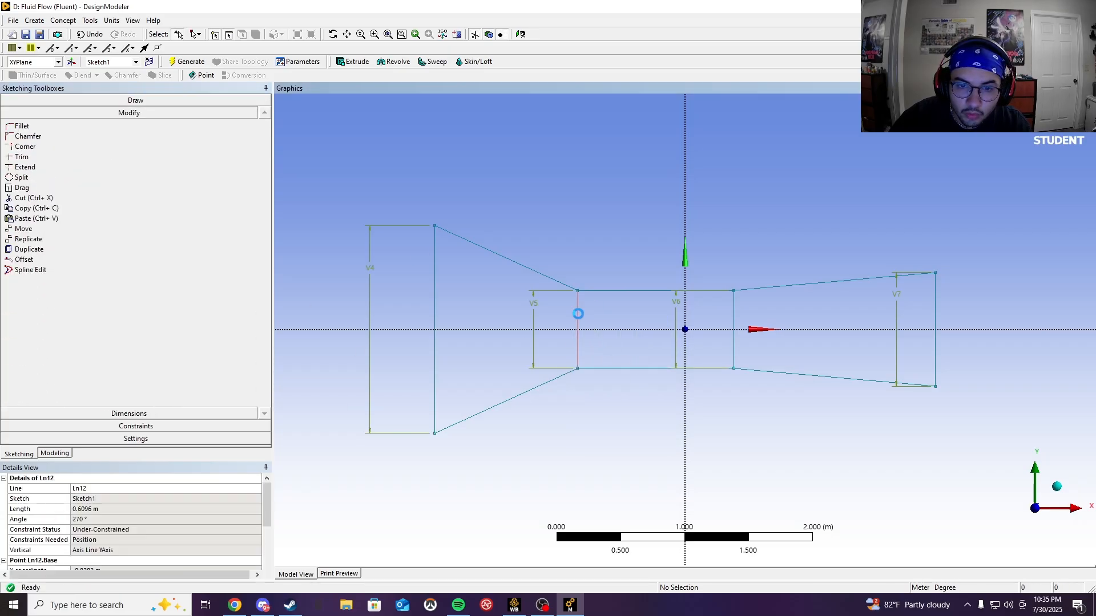
right_click(579, 316)
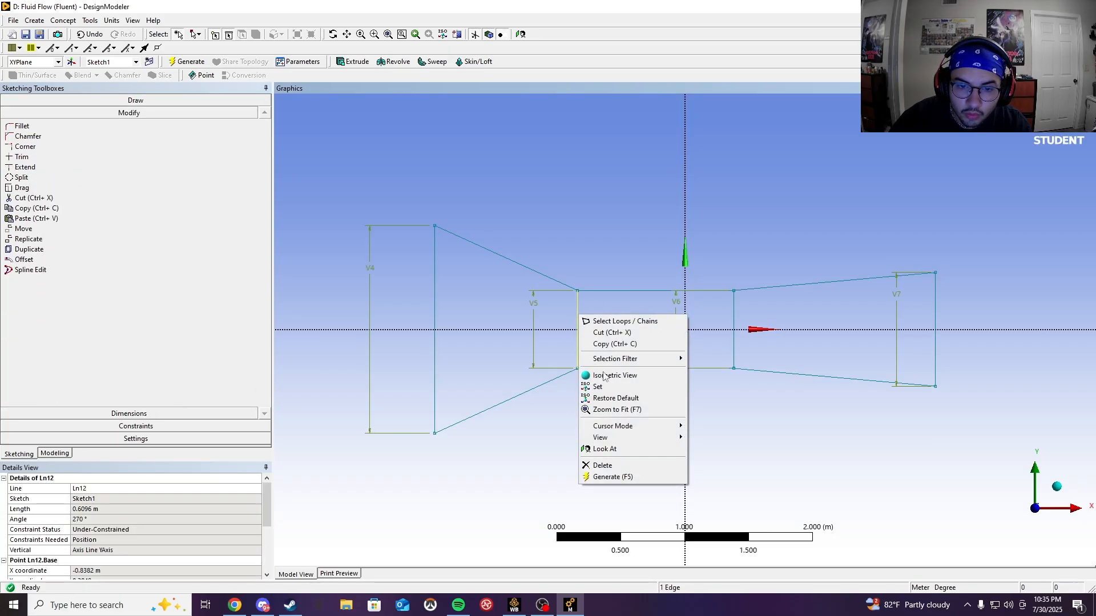
left_click(606, 468)
right_click(734, 313)
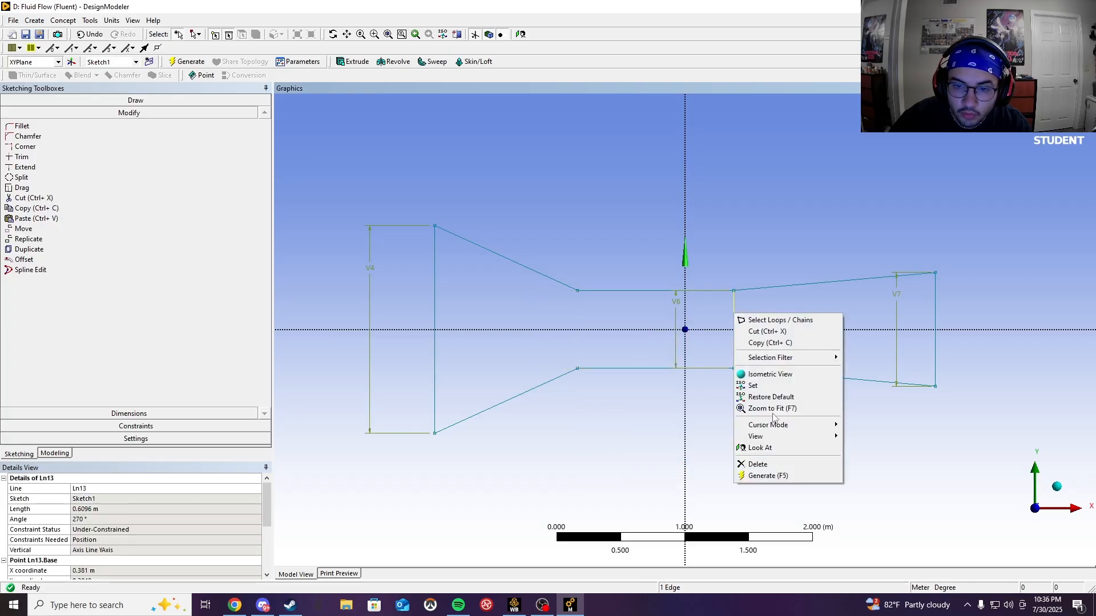
left_click(780, 466)
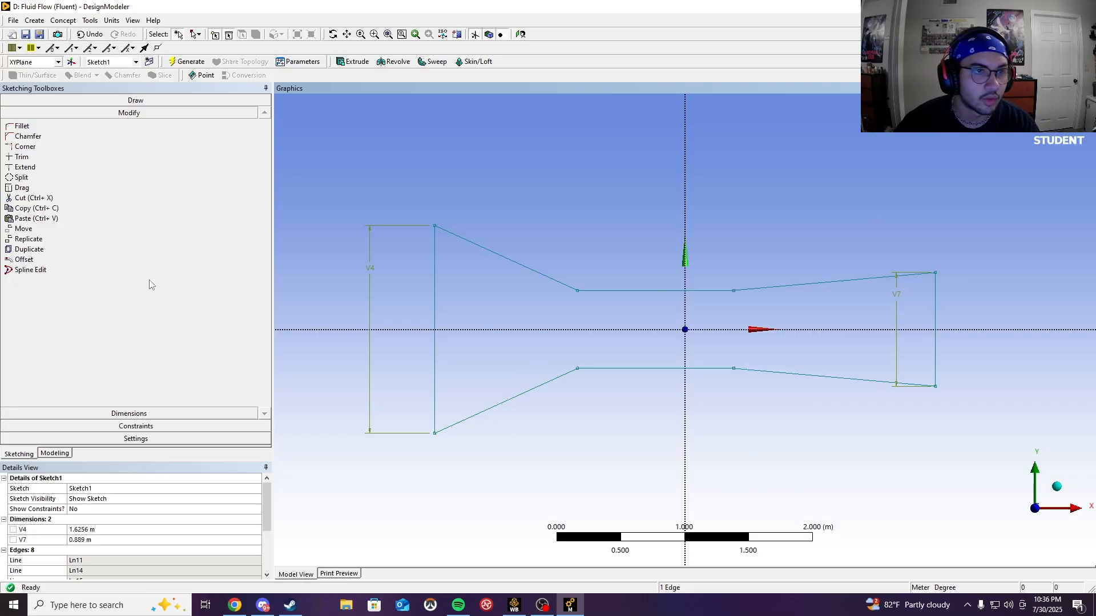
Step: Switch to Workbench and update the Geometry cell of Fluid Flow (Fluent) system D
left_click(515, 605)
left_click(272, 305)
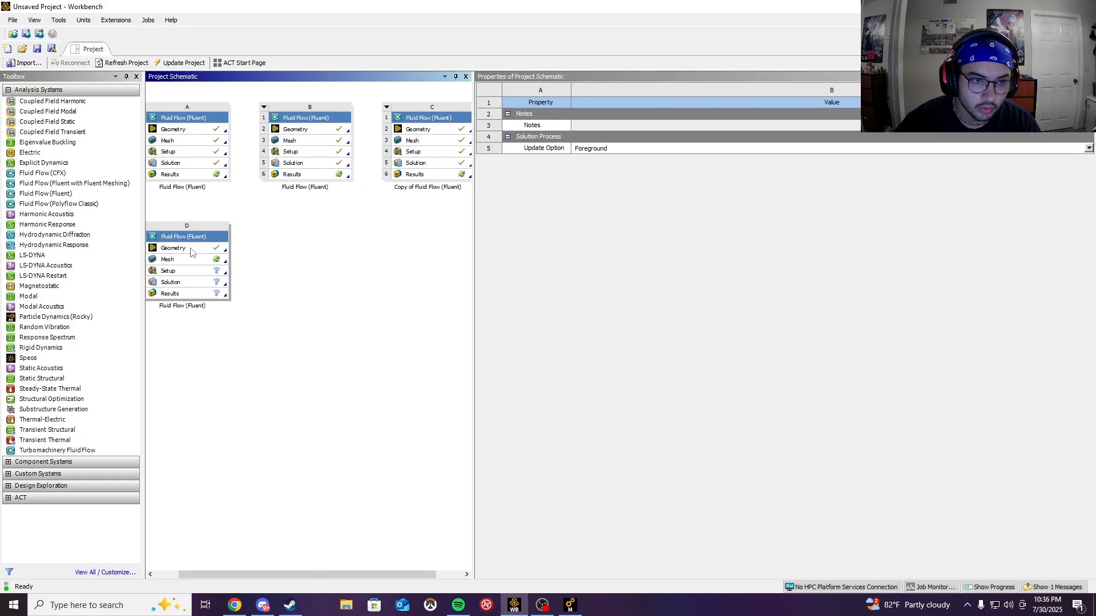
right_click(191, 252)
left_click(232, 339)
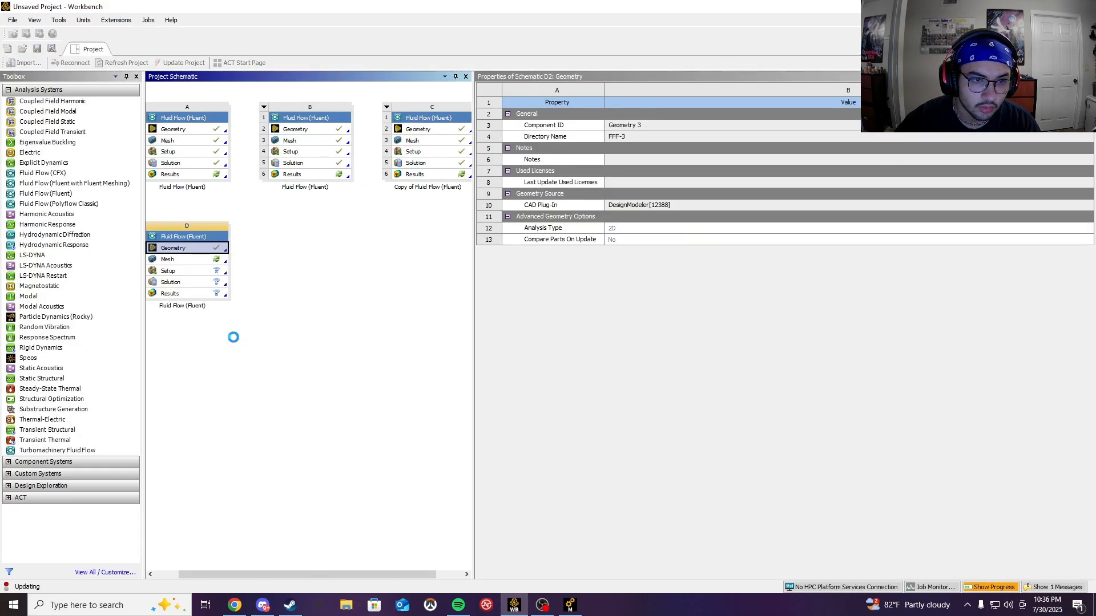
Step: Duplicate the whole Fluid Flow system D, and duplicate it once more from its Geometry cell, keeping the default names
right_click(191, 233)
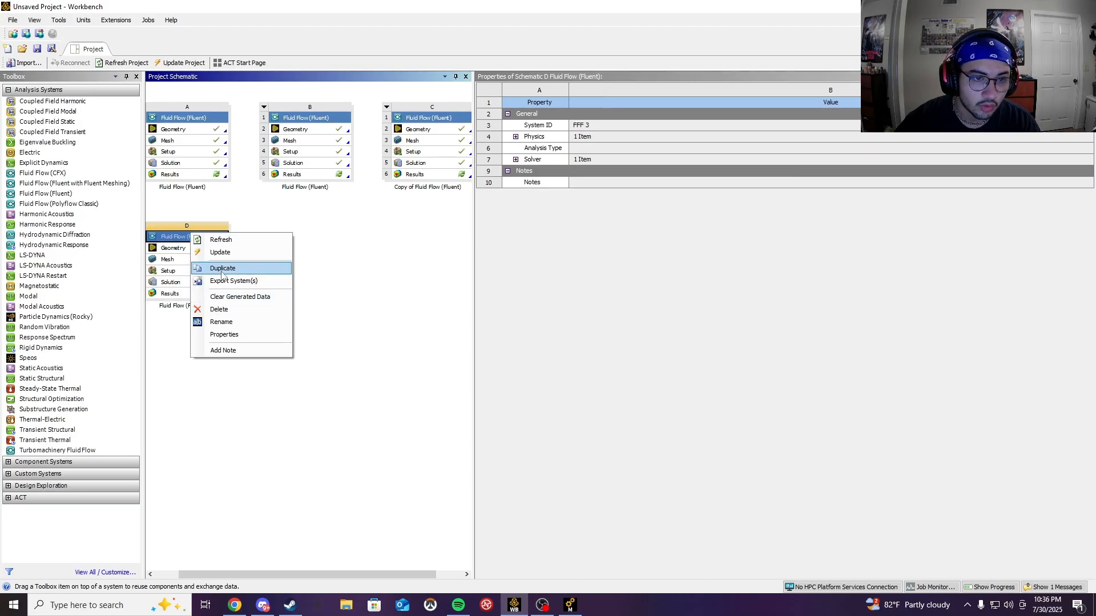
left_click(239, 268)
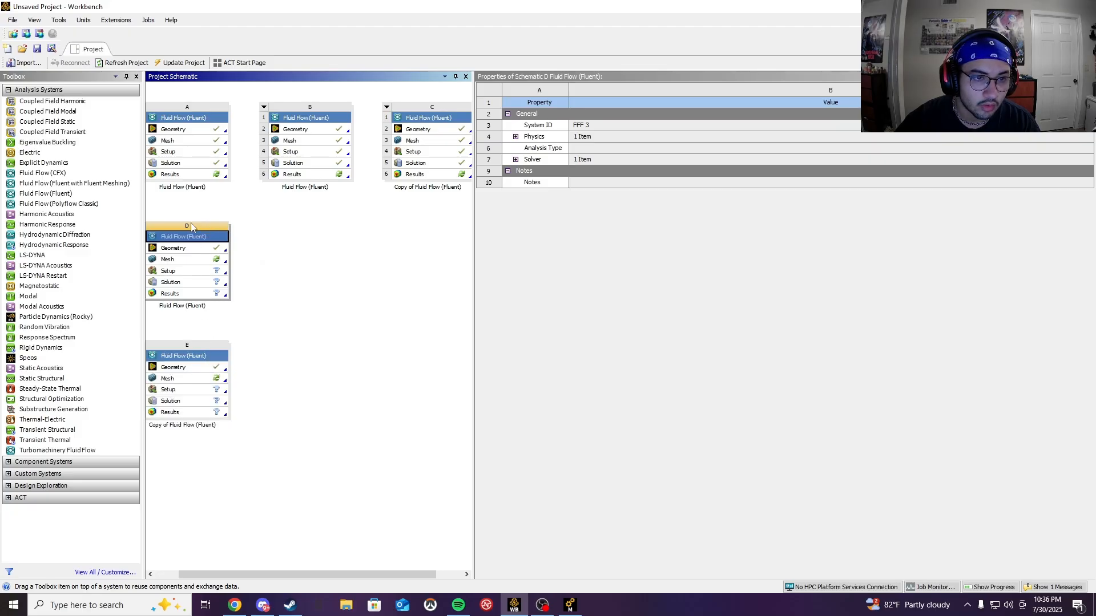
right_click(202, 246)
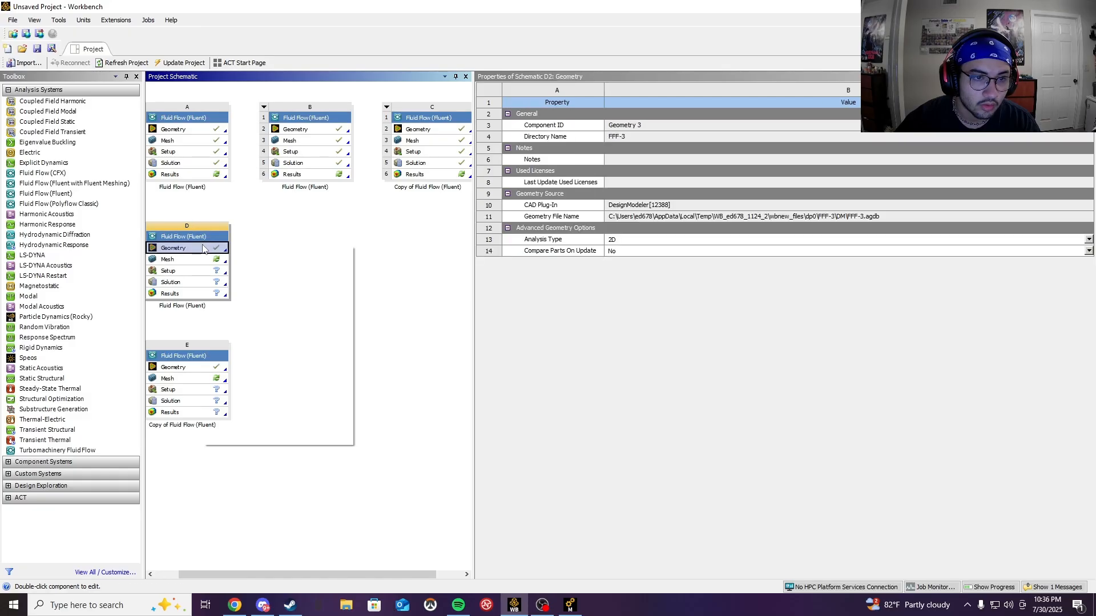
left_click(231, 295)
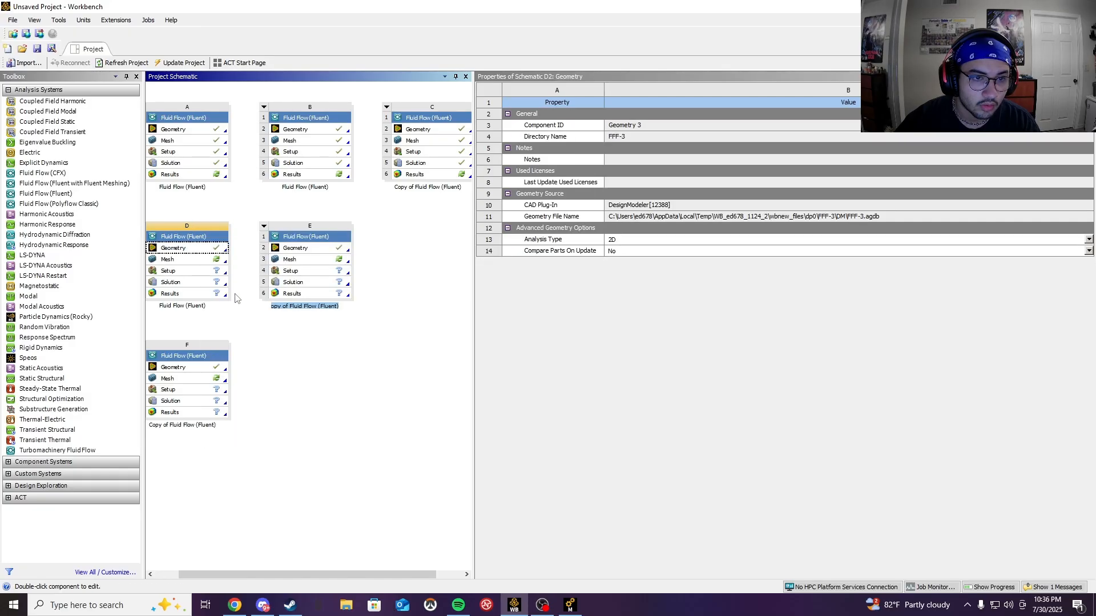
left_click(378, 362)
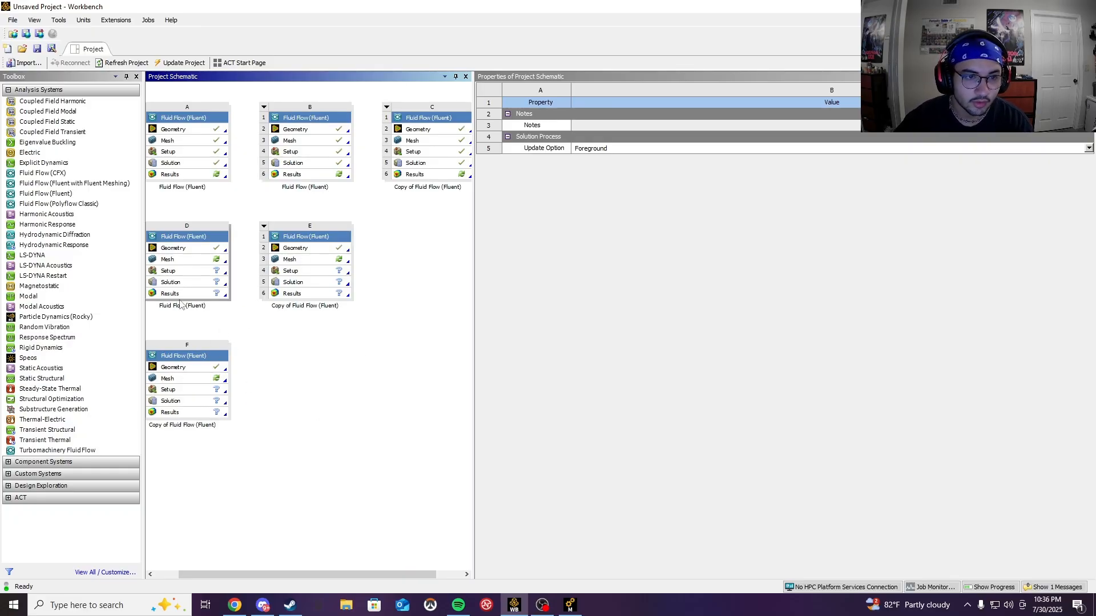
Step: Switch back to DesignModeler and generate a surface from Sketch1 on the XY plane using Surfaces From Sketches
left_click(569, 605)
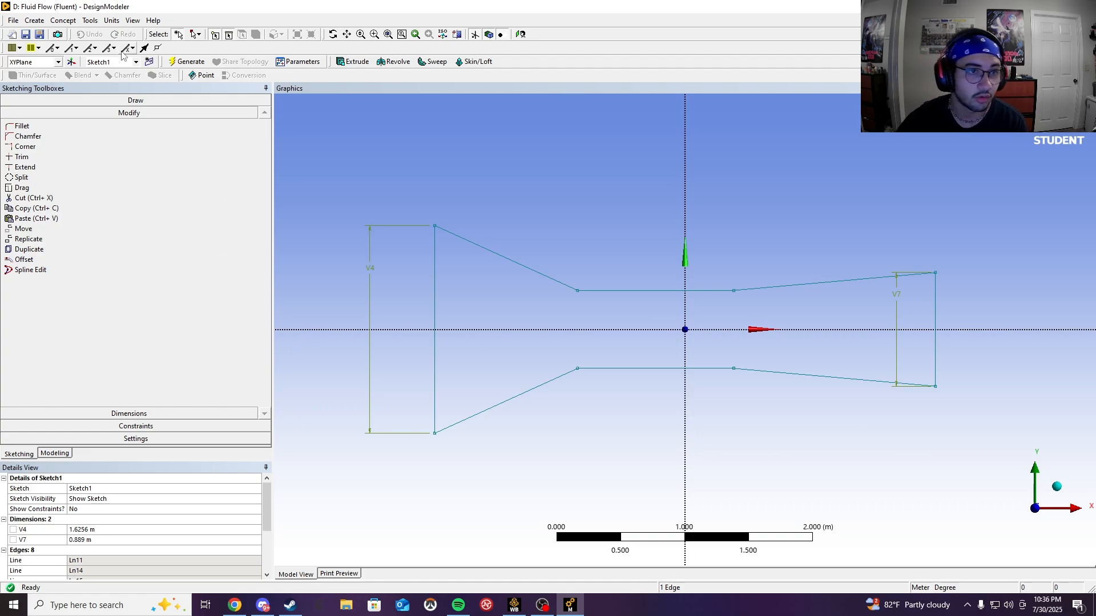
left_click(63, 21)
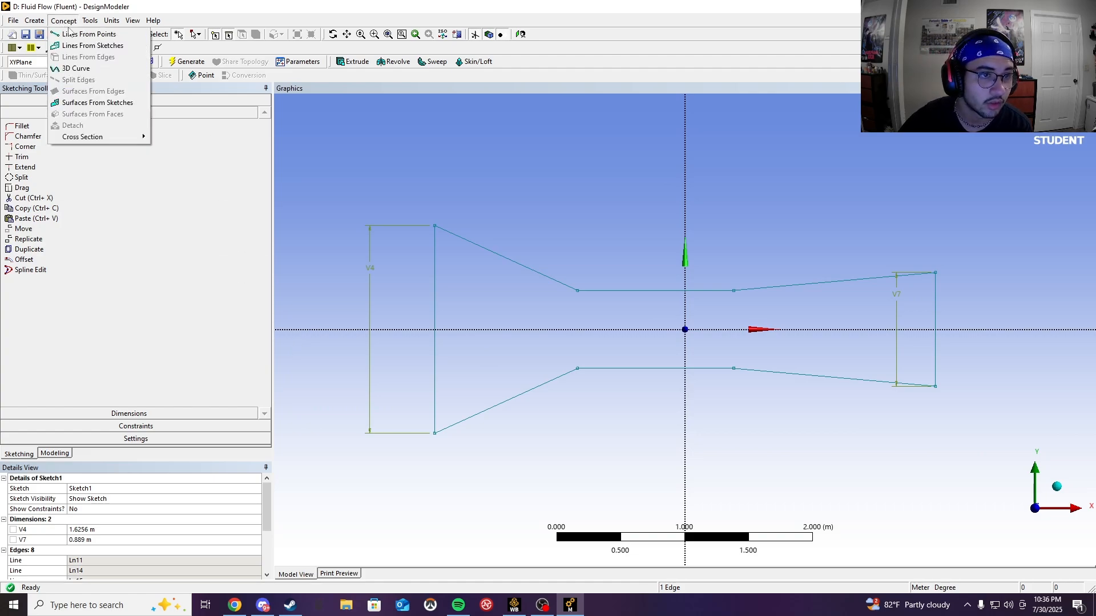
left_click(84, 103)
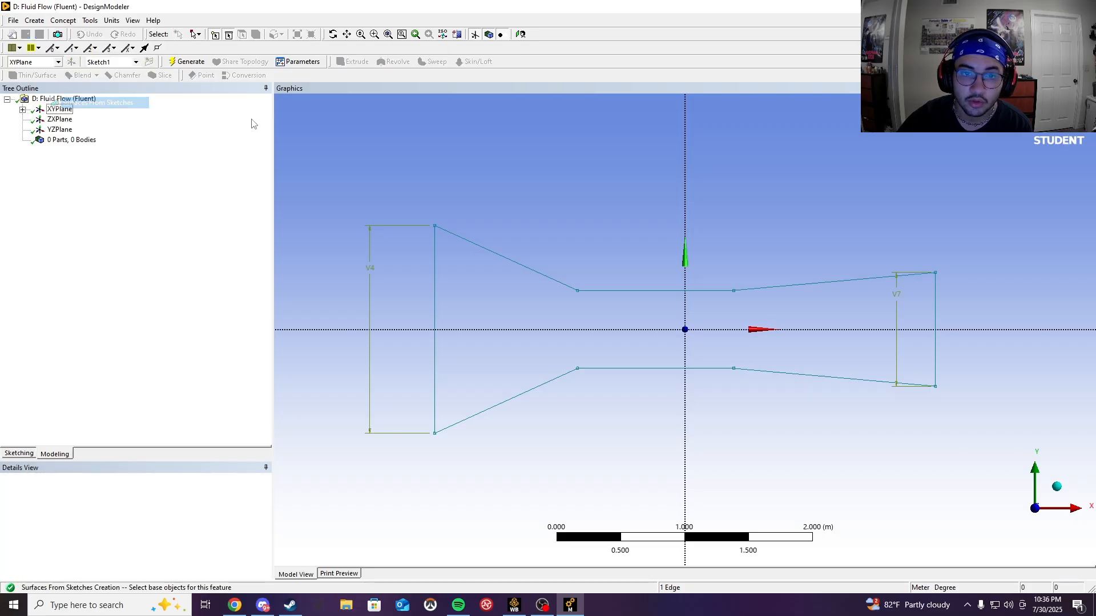
left_click(23, 109)
left_click(73, 119)
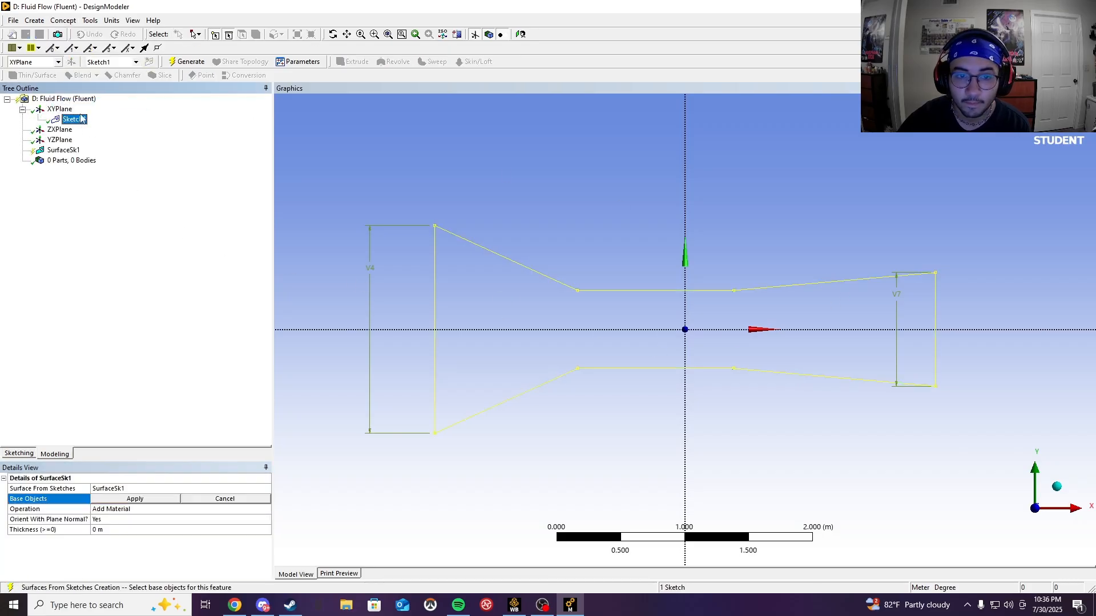
left_click(135, 499)
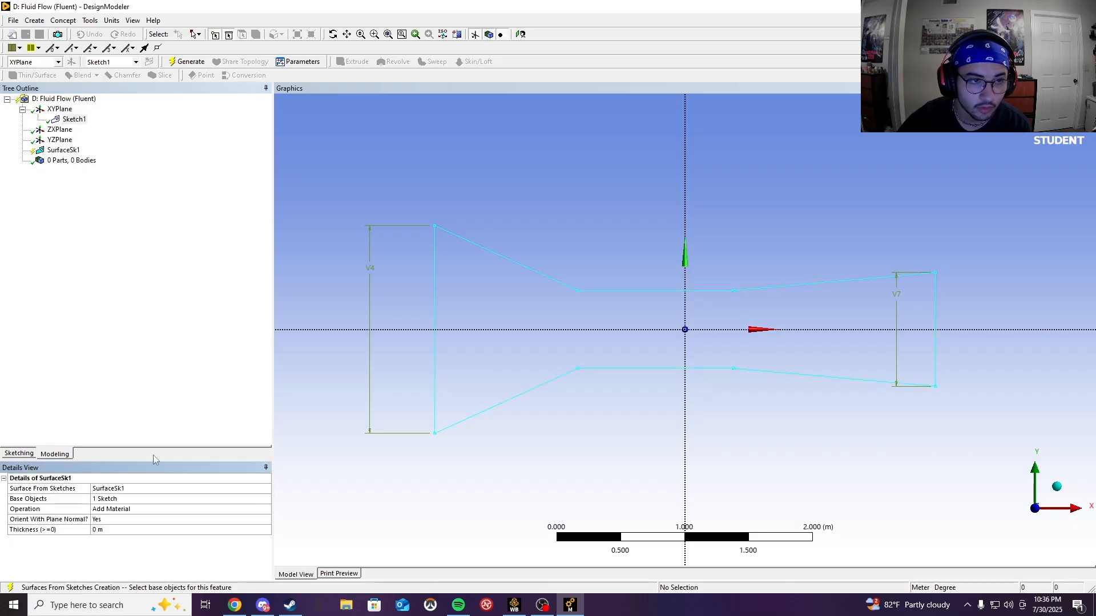
left_click(187, 61)
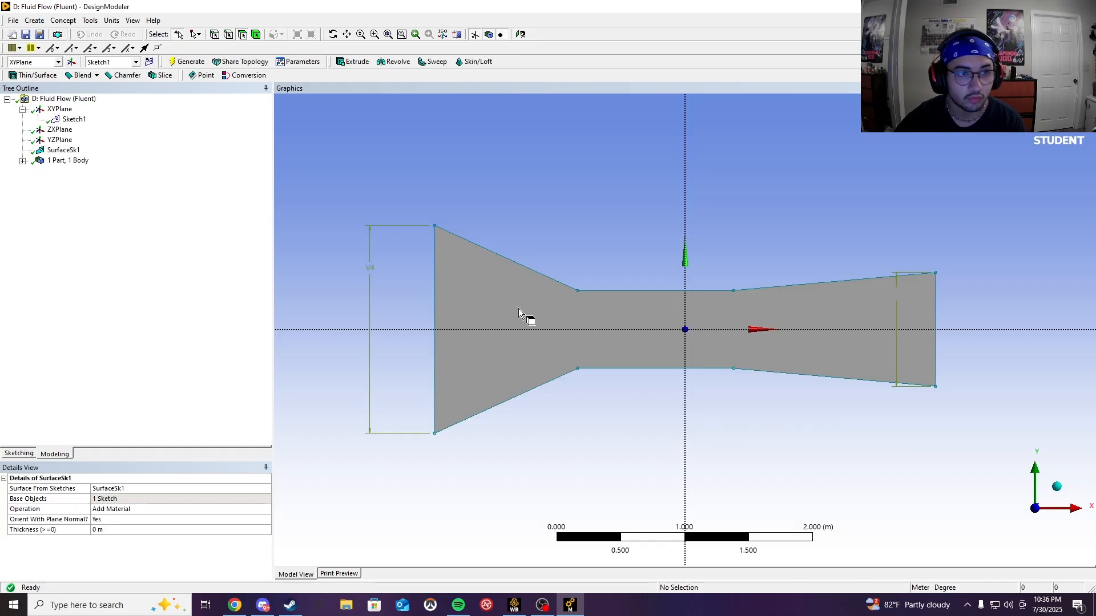
Step: Switch to Workbench and open the mesh of Fluid Flow system D in the Meshing application
left_click(514, 605)
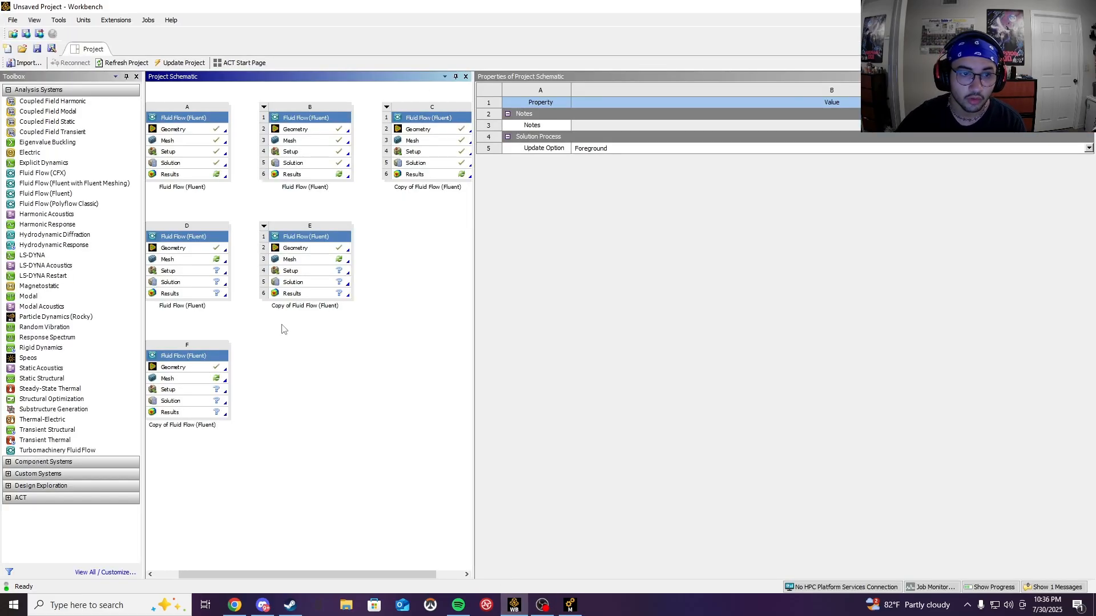
left_click(190, 260)
right_click(194, 264)
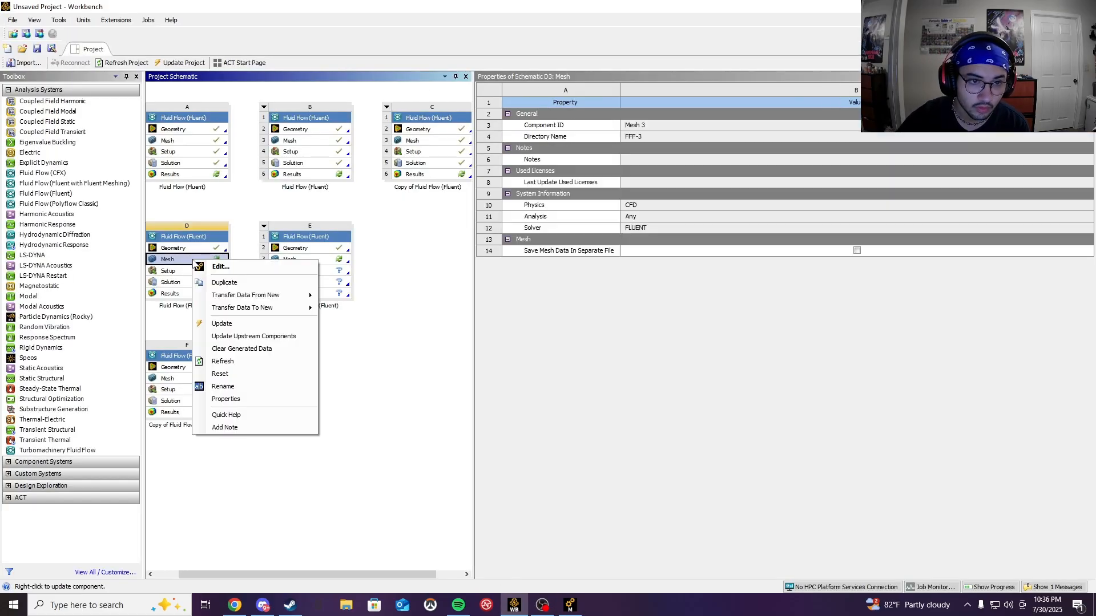
left_click(222, 324)
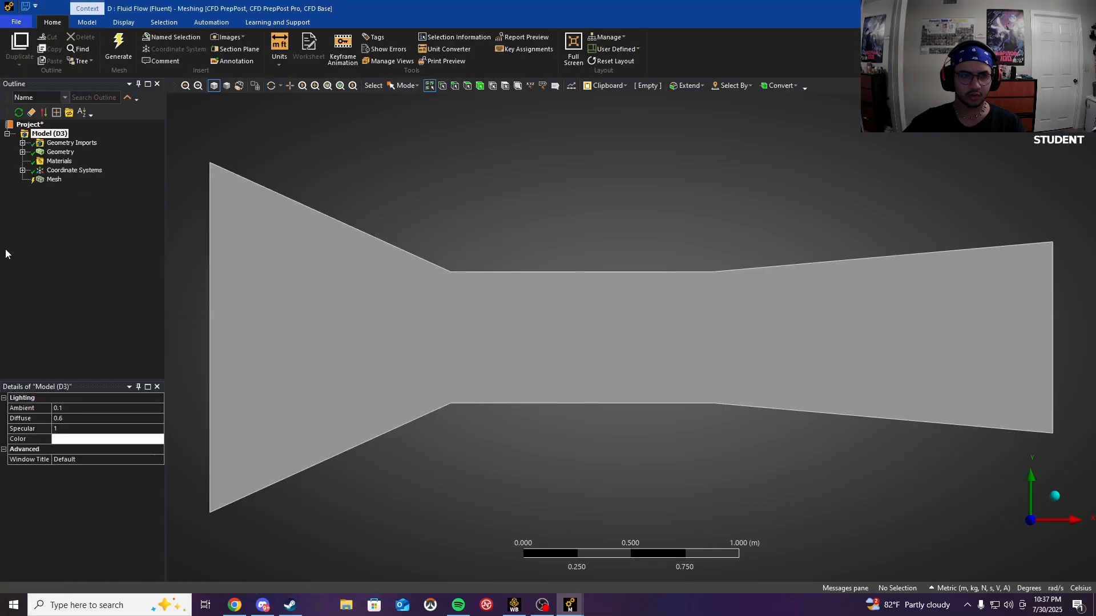
Step: Insert a mesh method scoped to the wind tunnel body, set it to Triangles, and generate the mesh
left_click(53, 179)
right_click(52, 179)
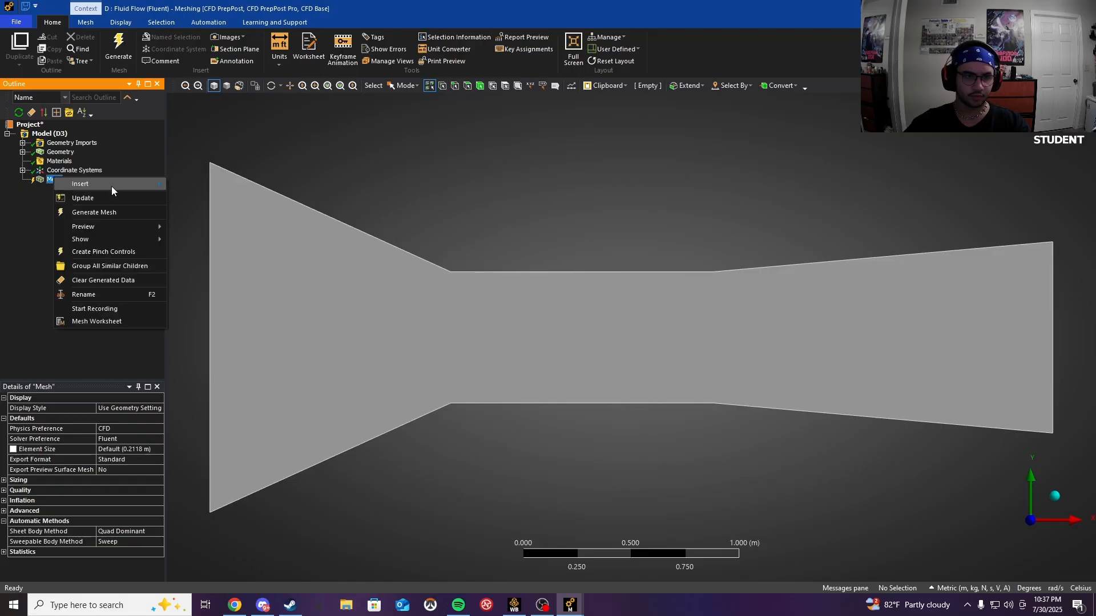
mouse_move(111, 185)
left_click(197, 199)
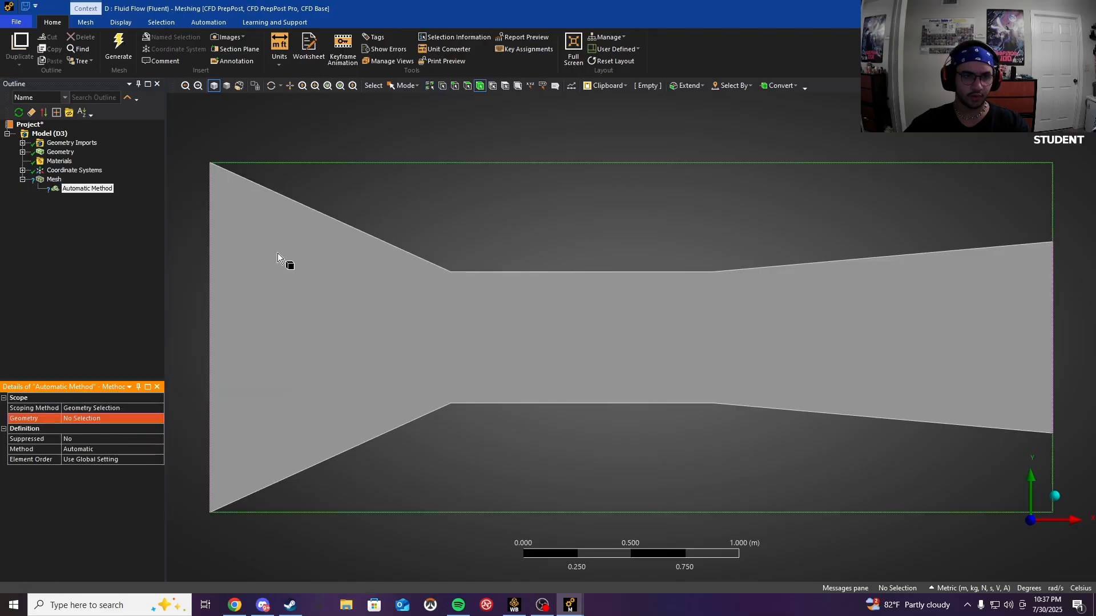
left_click(286, 268)
left_click(85, 419)
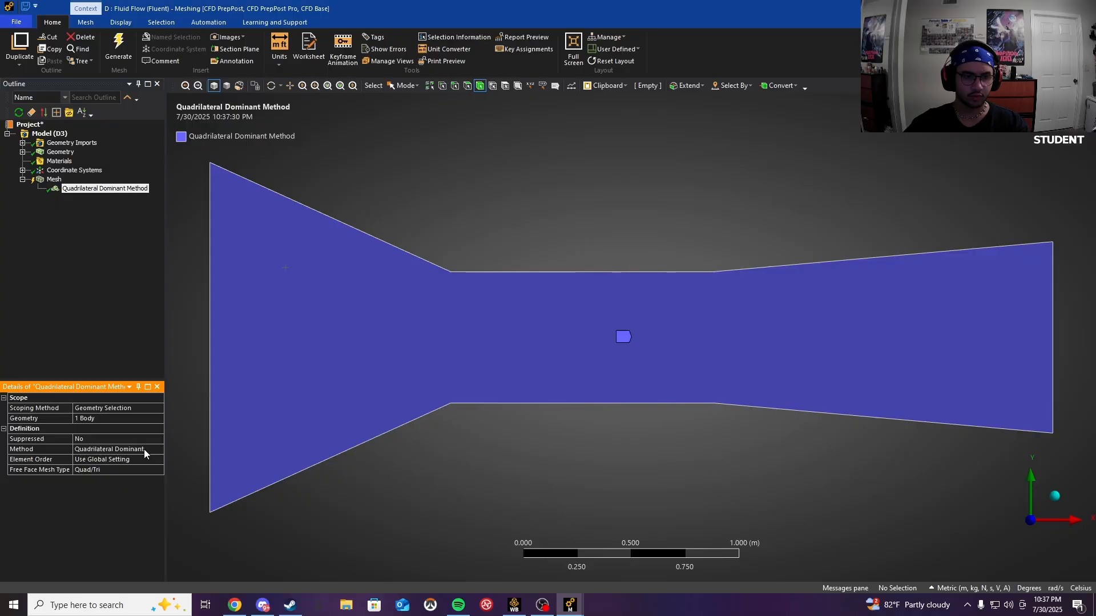
left_click(148, 450)
left_click(159, 449)
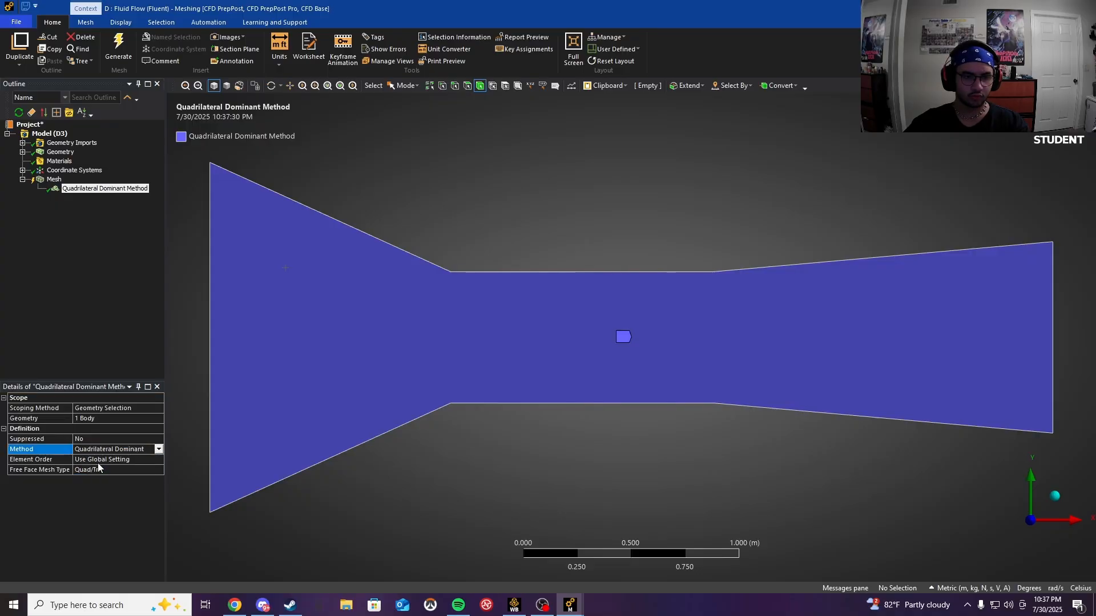
left_click(101, 465)
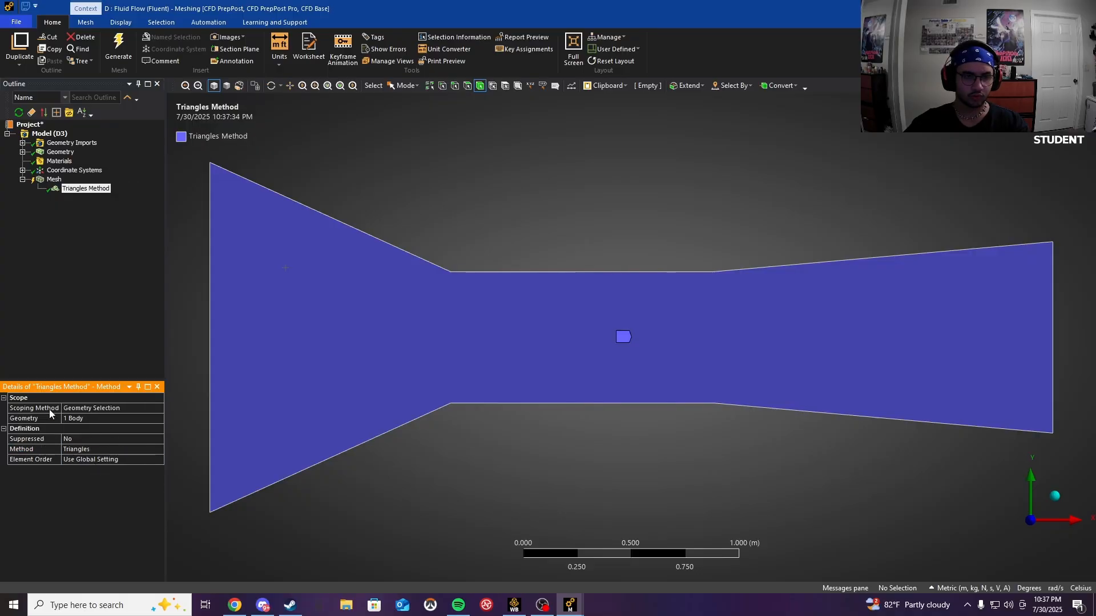
left_click(121, 51)
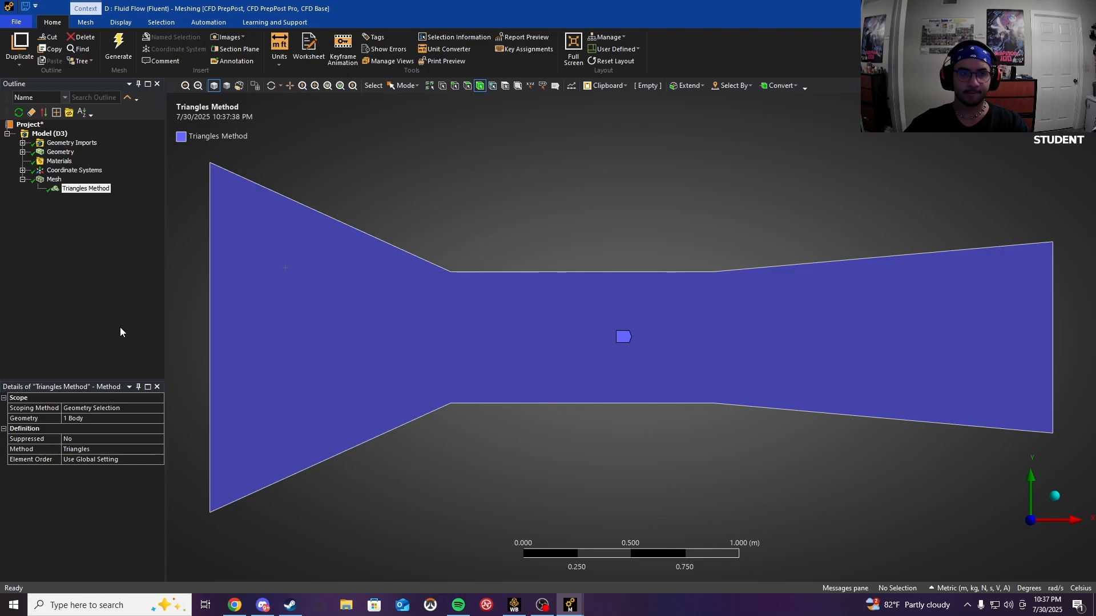
Step: Set the global mesh element size to 0.01 m and regenerate the mesh
left_click(54, 180)
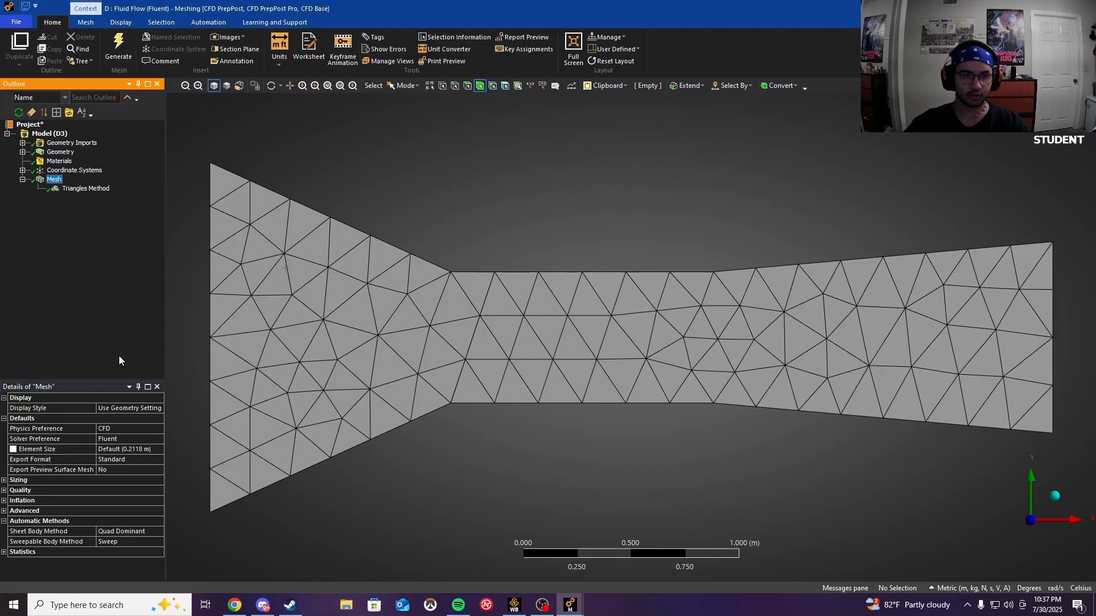
left_click(154, 449)
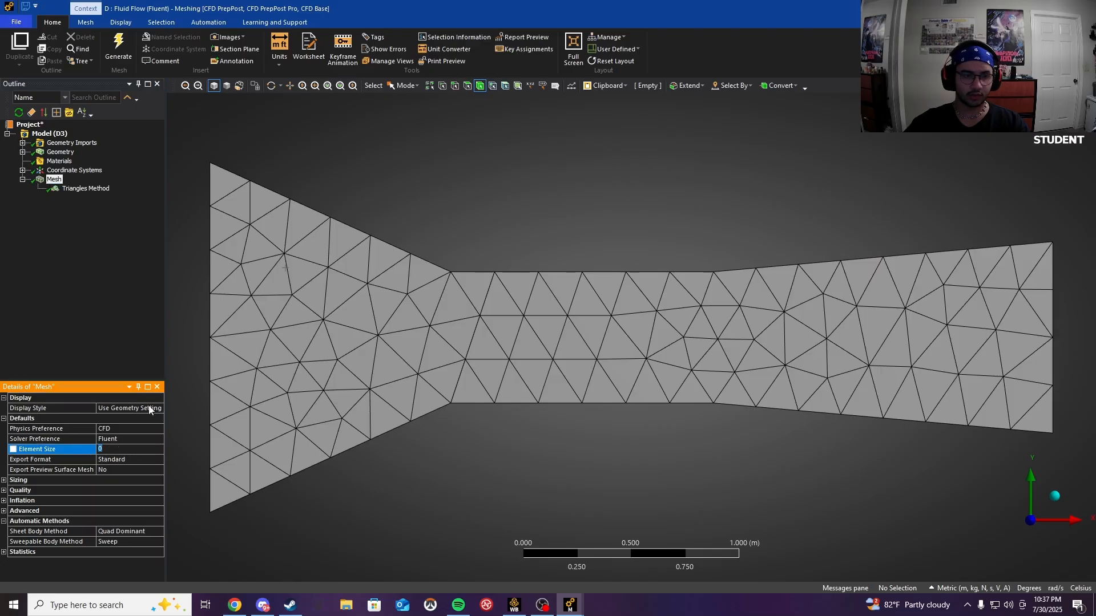
type("0.0")
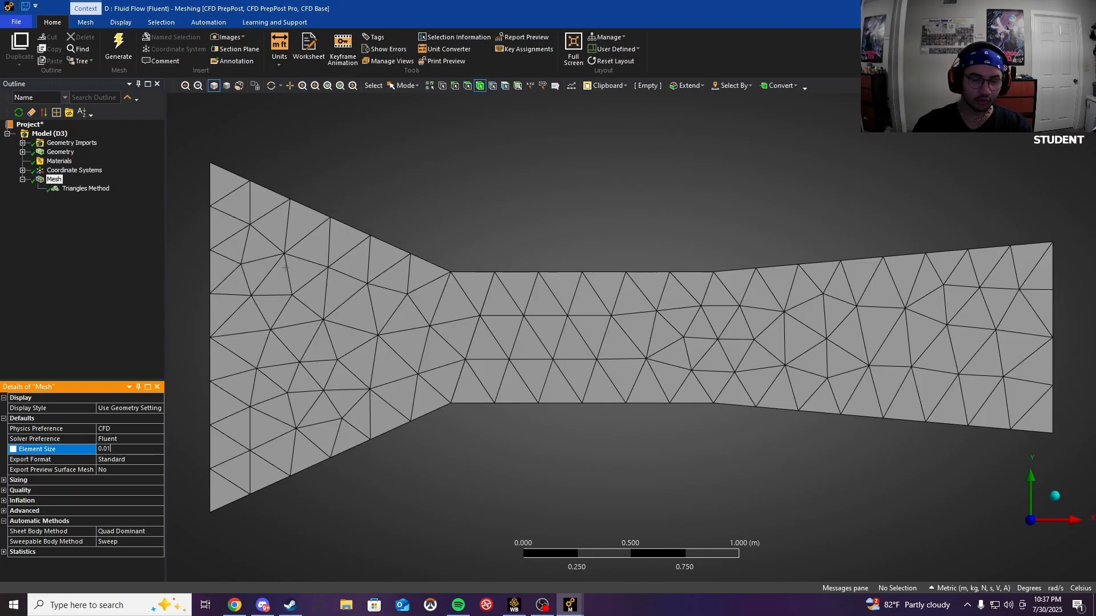
type("1")
key("Return")
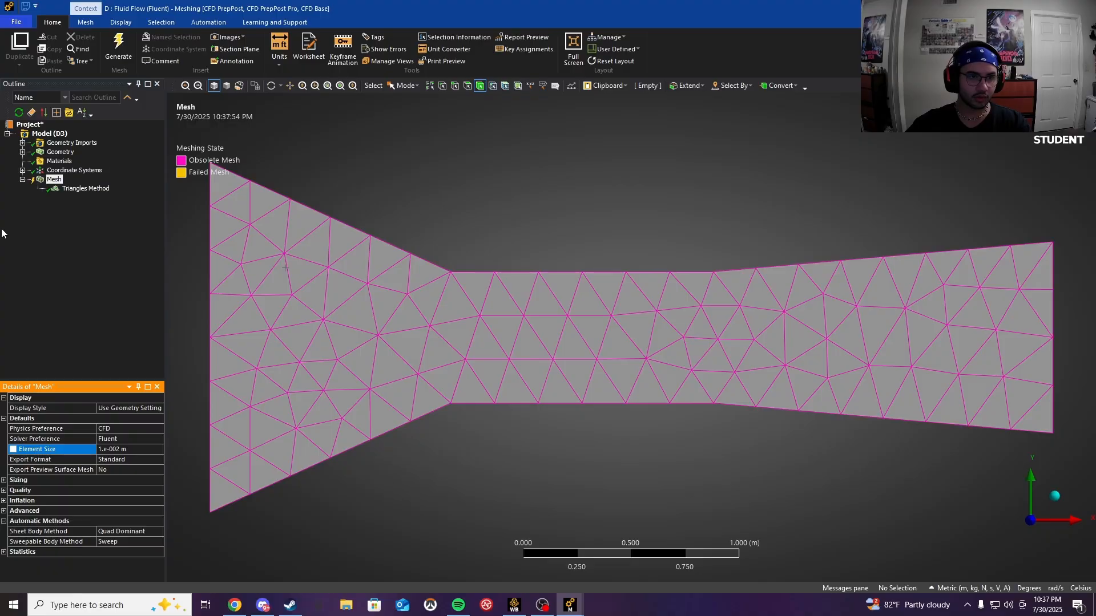
left_click(118, 48)
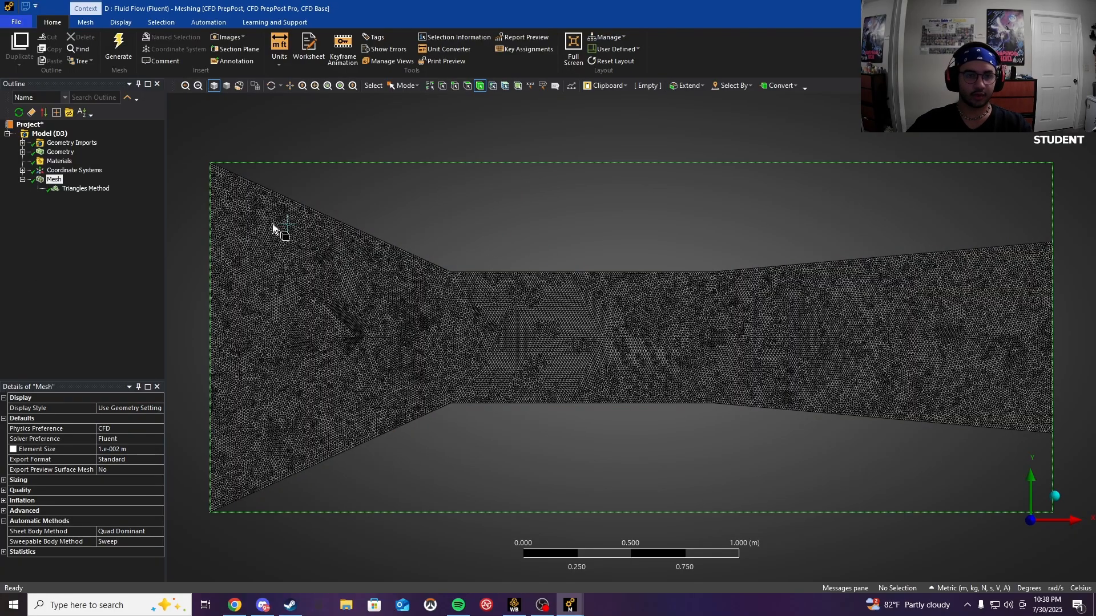
Step: Create a named selection "windtunnel wall" from the six upper and lower wall edges of the wind tunnel
left_click(454, 85)
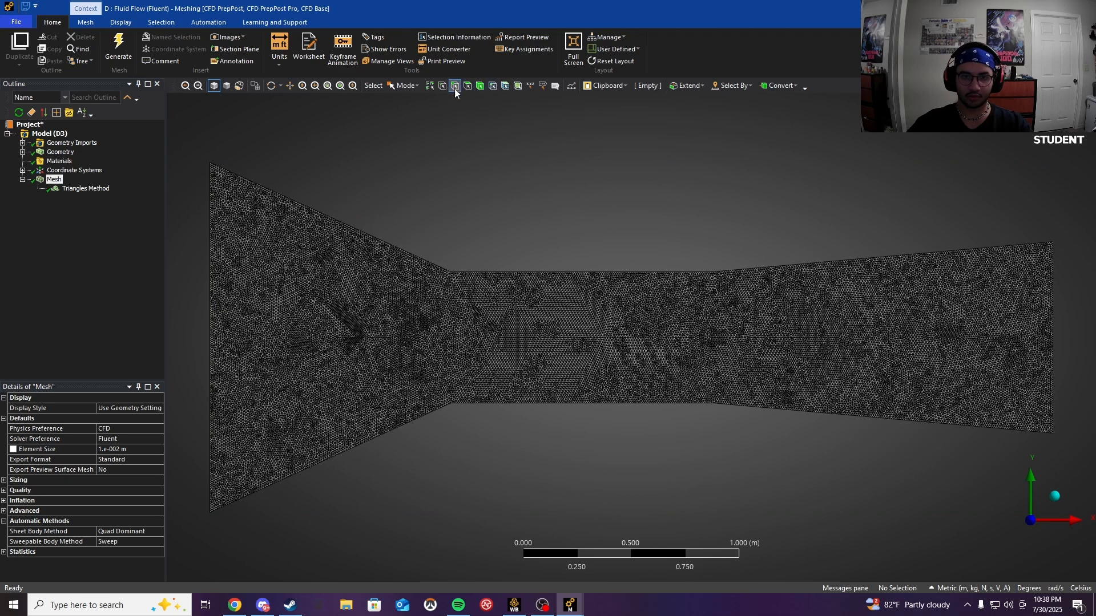
left_click(337, 214)
left_click(517, 272, "ctrl")
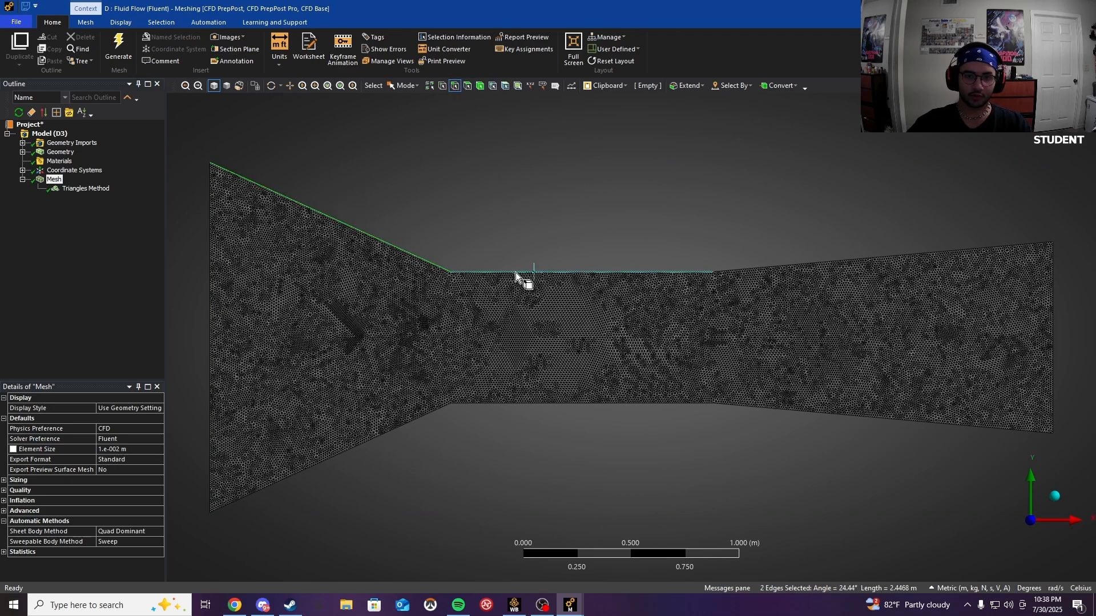
left_click(852, 263, "ctrl")
left_click(876, 419, "ctrl")
left_click(669, 404, "ctrl")
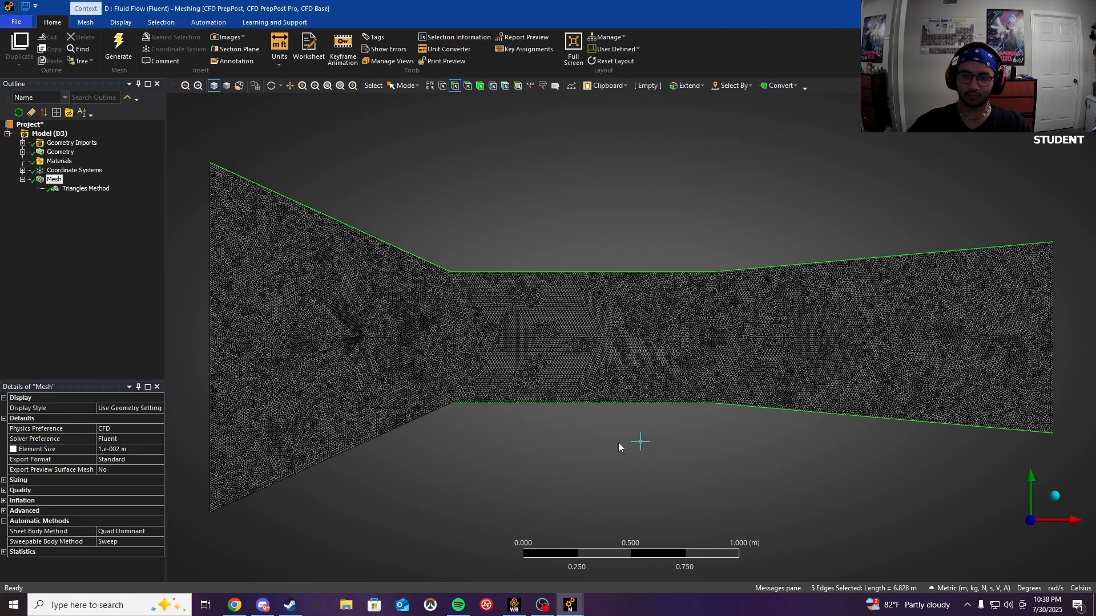
left_click(392, 429, "ctrl")
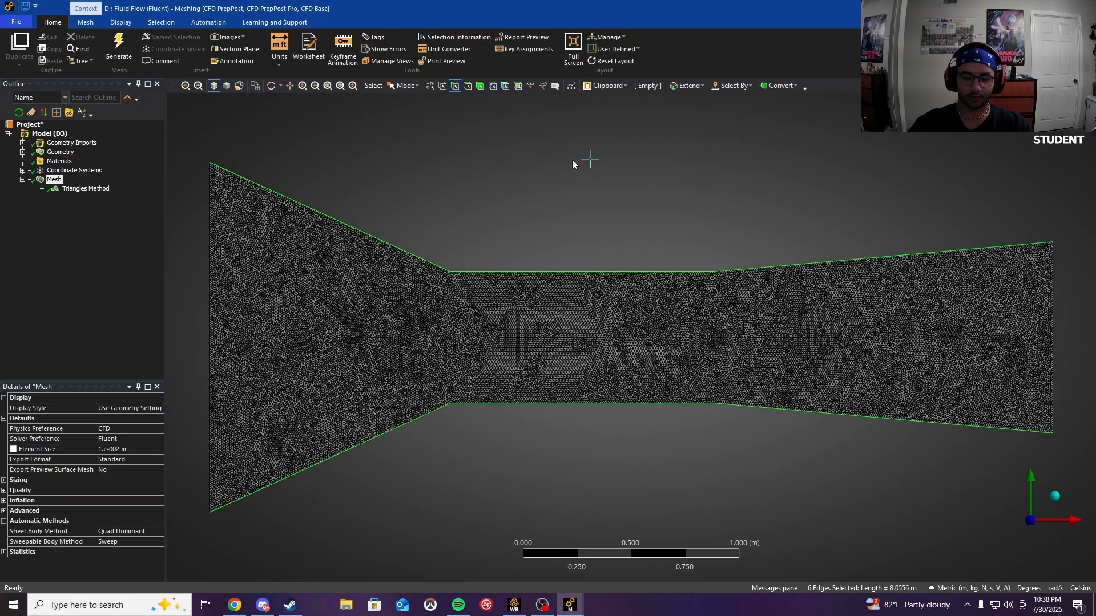
type("n")
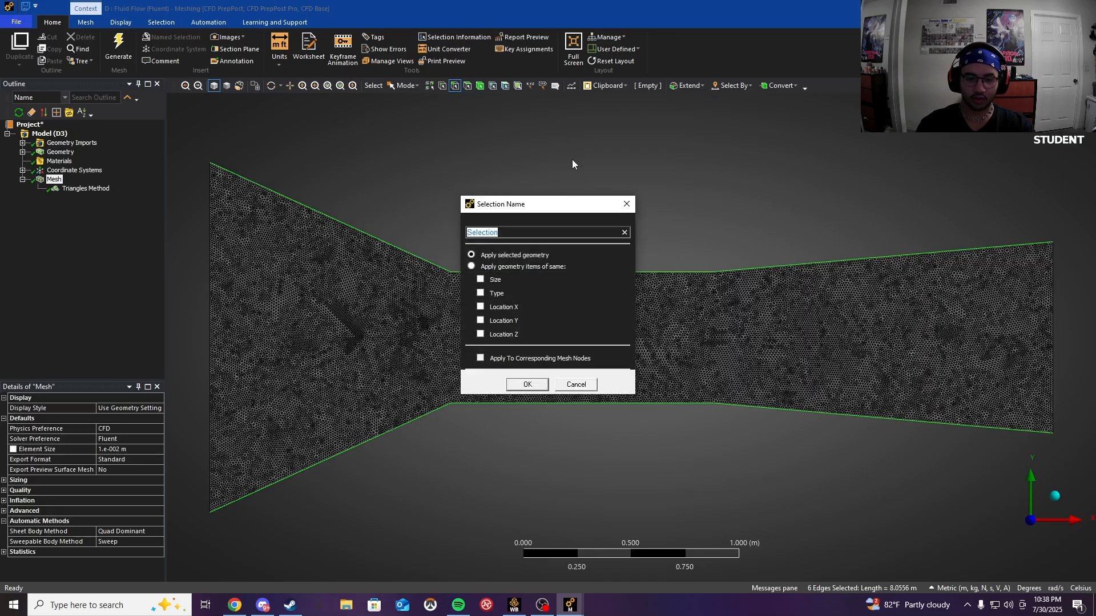
type("walltun")
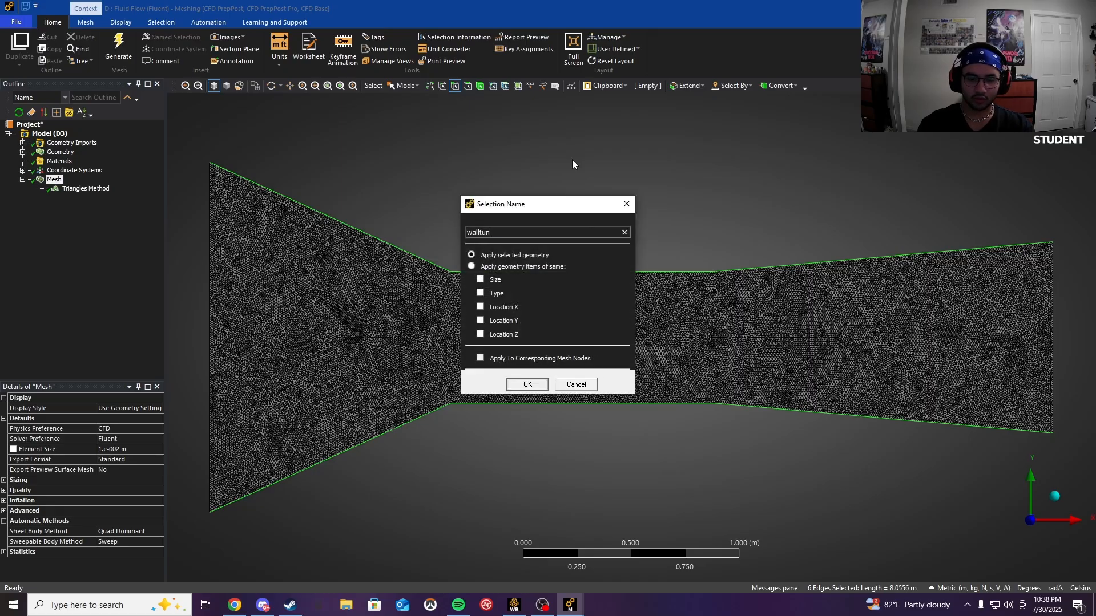
type("nel")
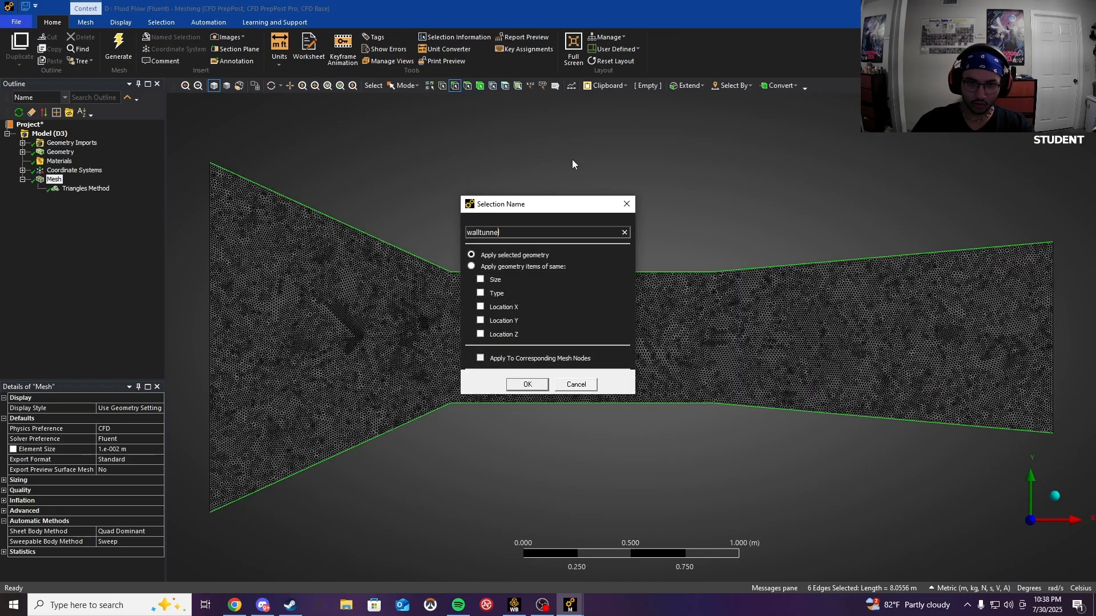
key("BackSpace")
key("BackSpace")
key("BackSpace")
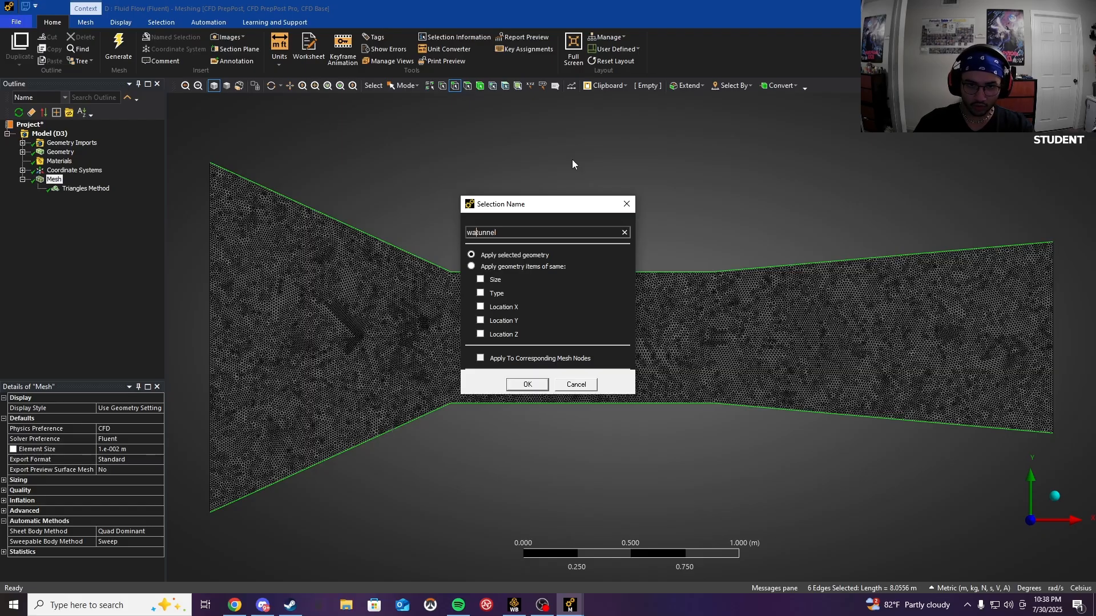
type("ind")
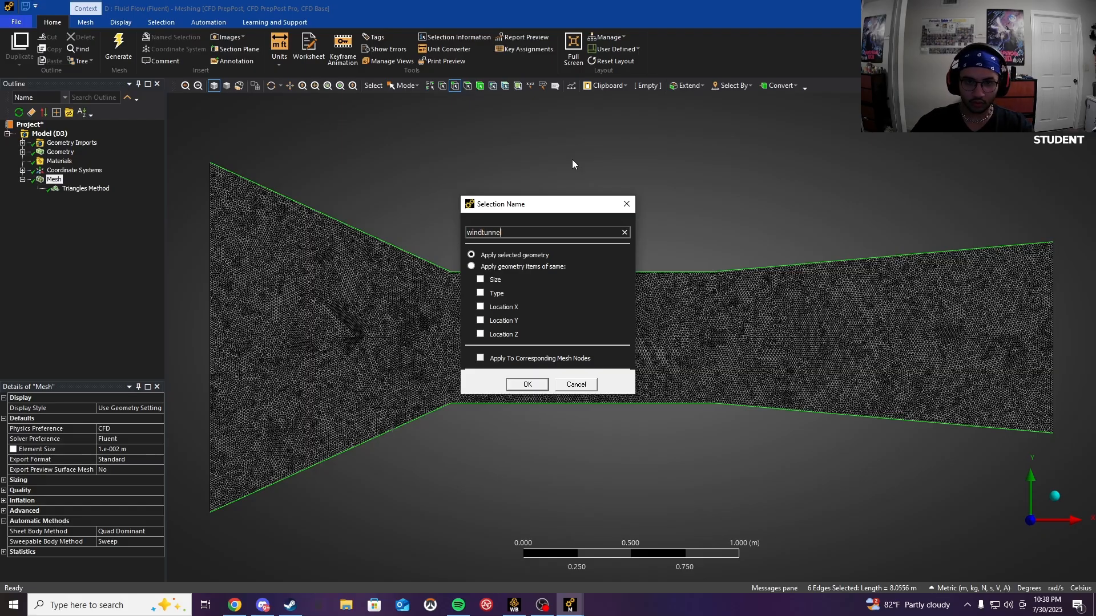
key("End")
type("wall")
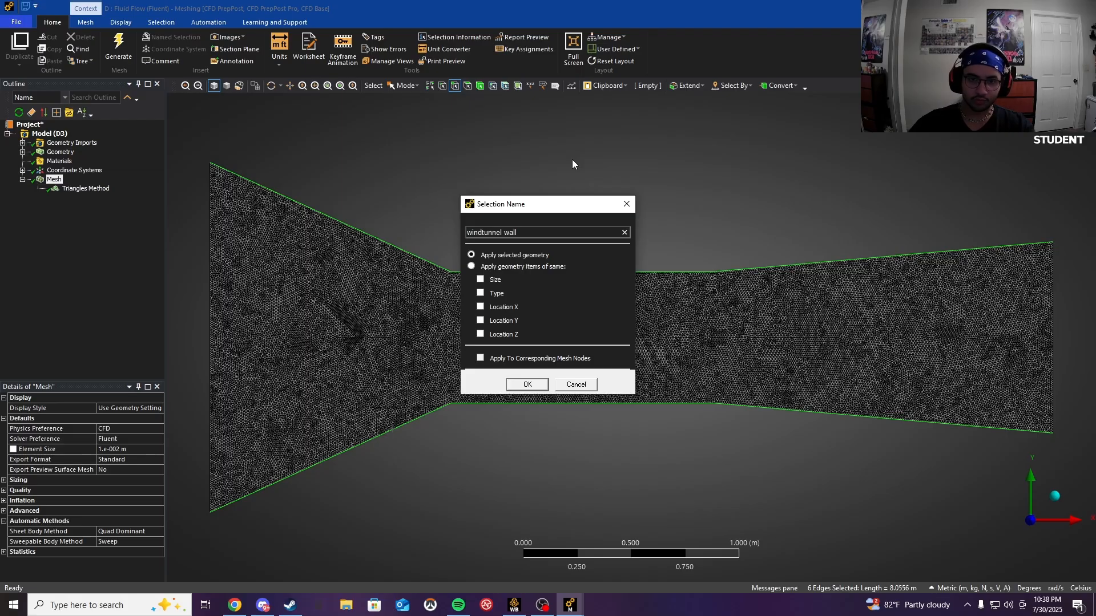
left_click(526, 385)
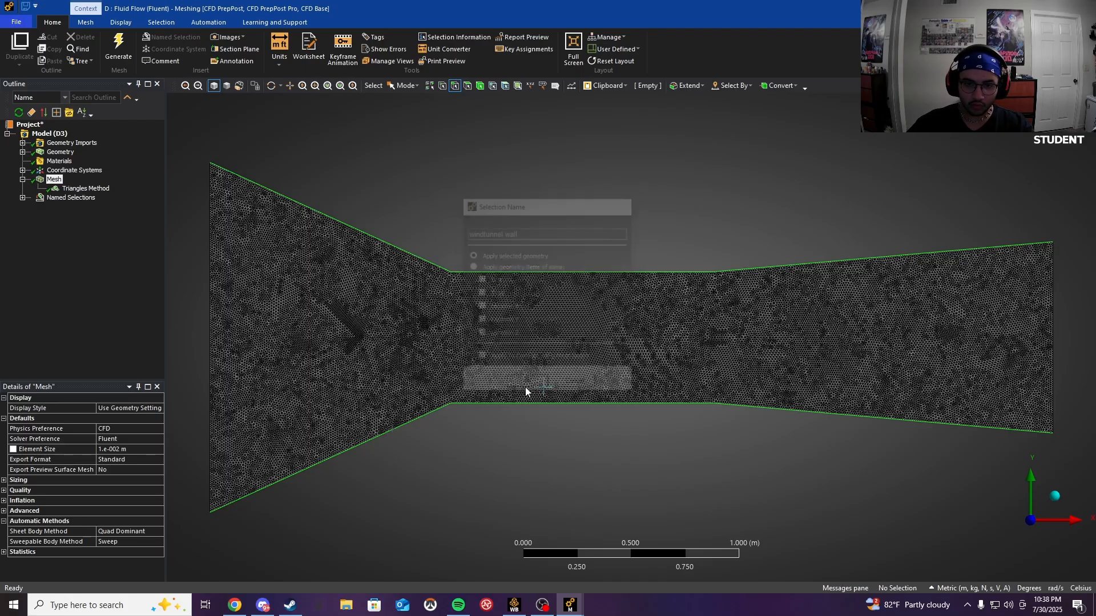
Step: Create a named selection "pressure outlet" from the vertical edge at the tunnel's right end
left_click(1055, 318)
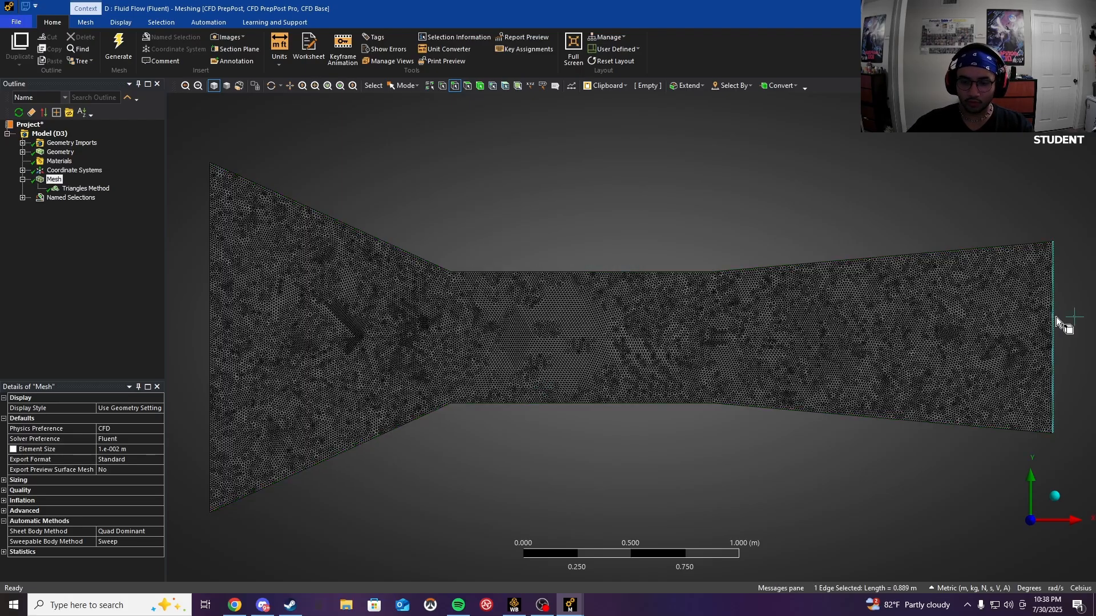
type("n")
type("press")
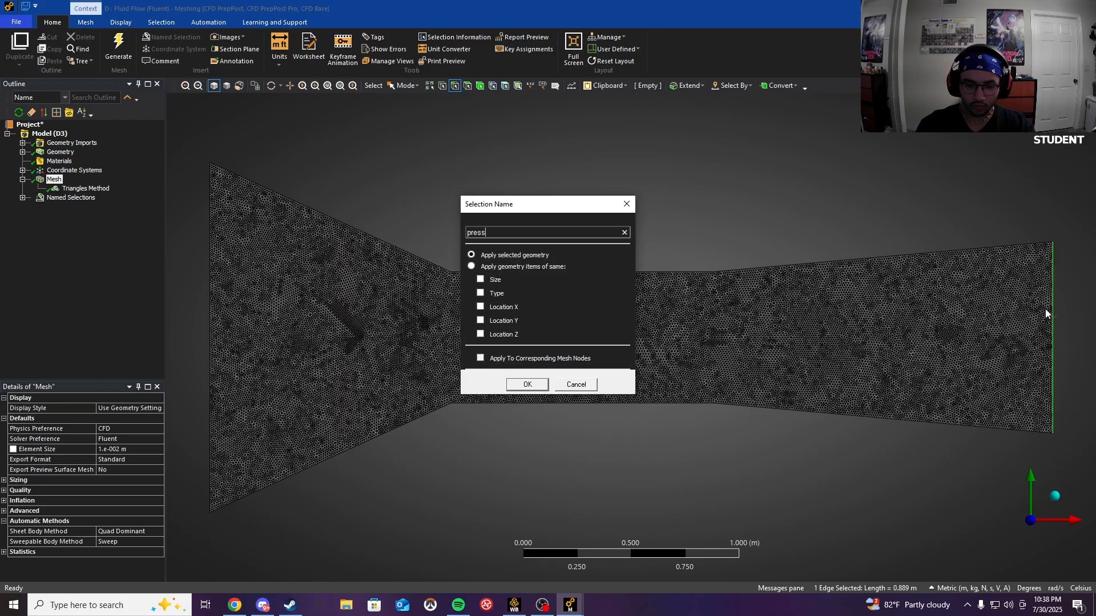
type("ure outlet")
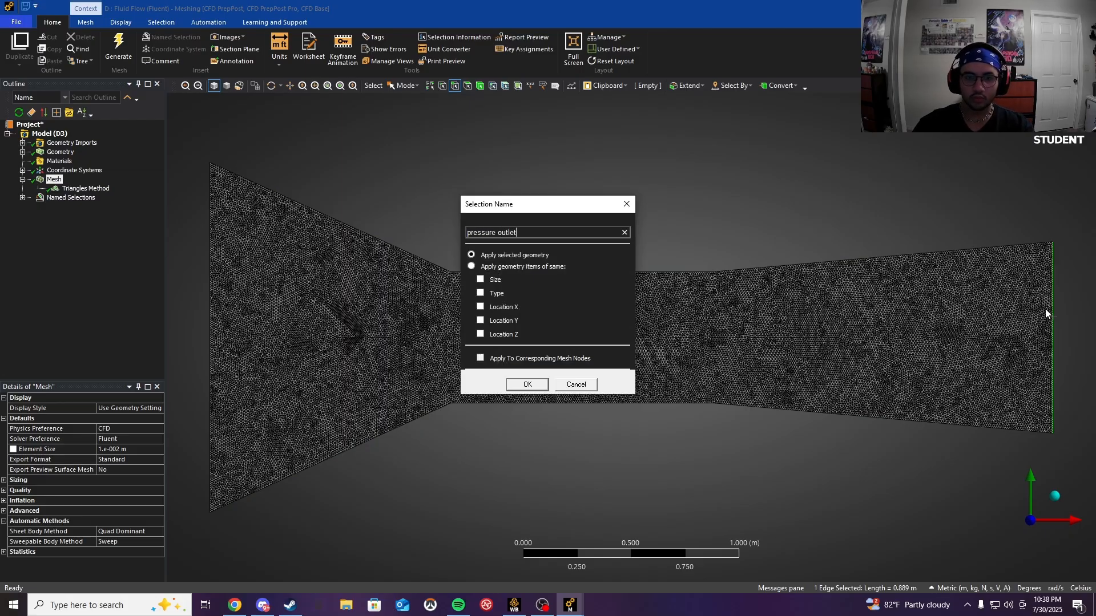
key("Return")
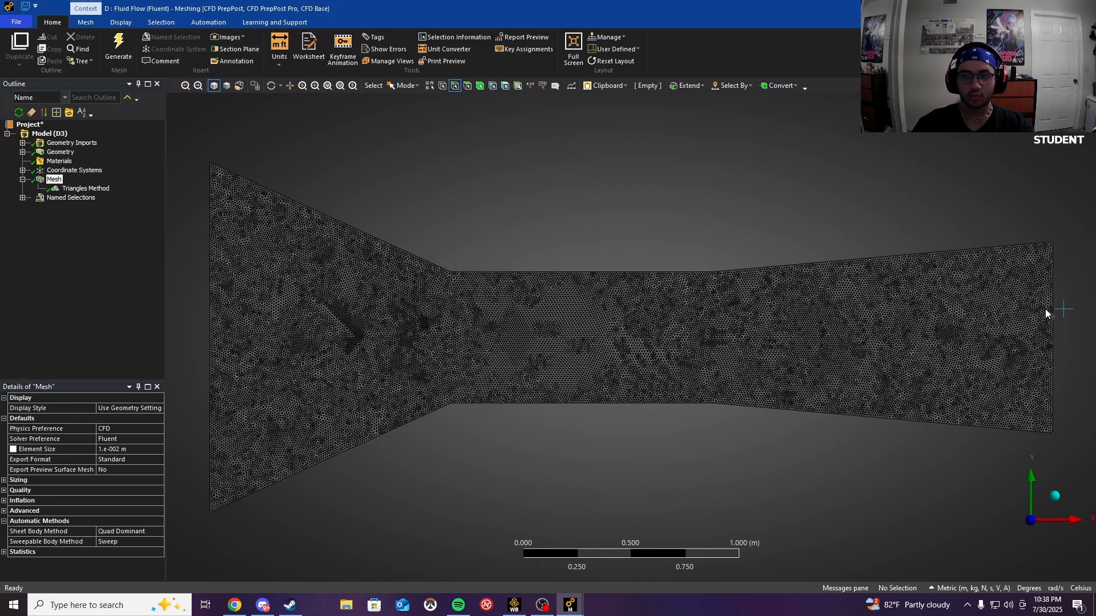
Step: Create a named selection "velocity inlet" from the vertical edge at the tunnel's left end
left_click(211, 279)
type("n")
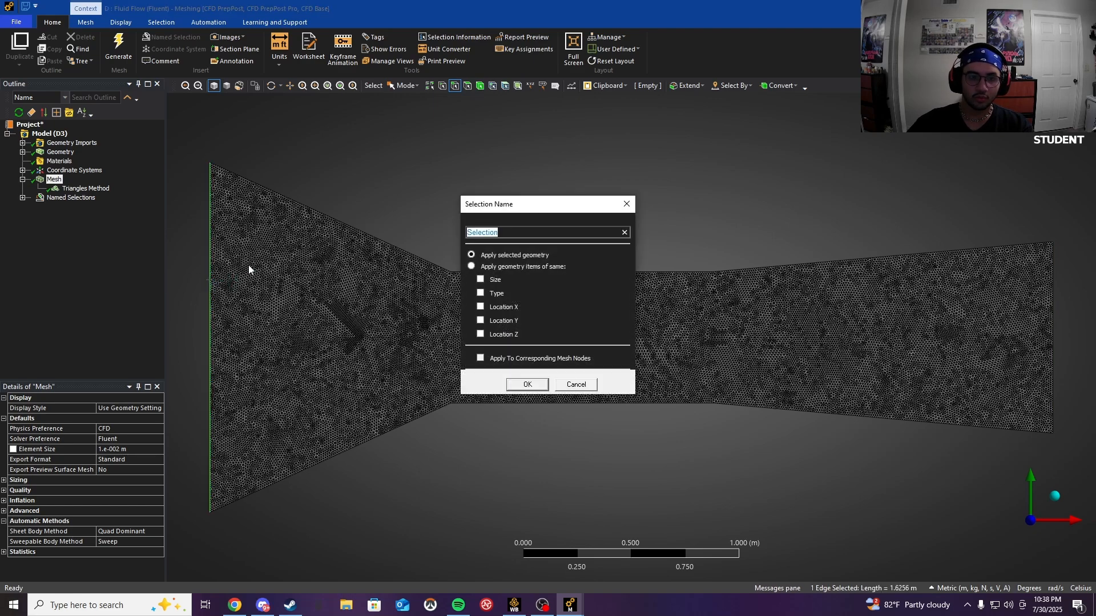
type("velocity")
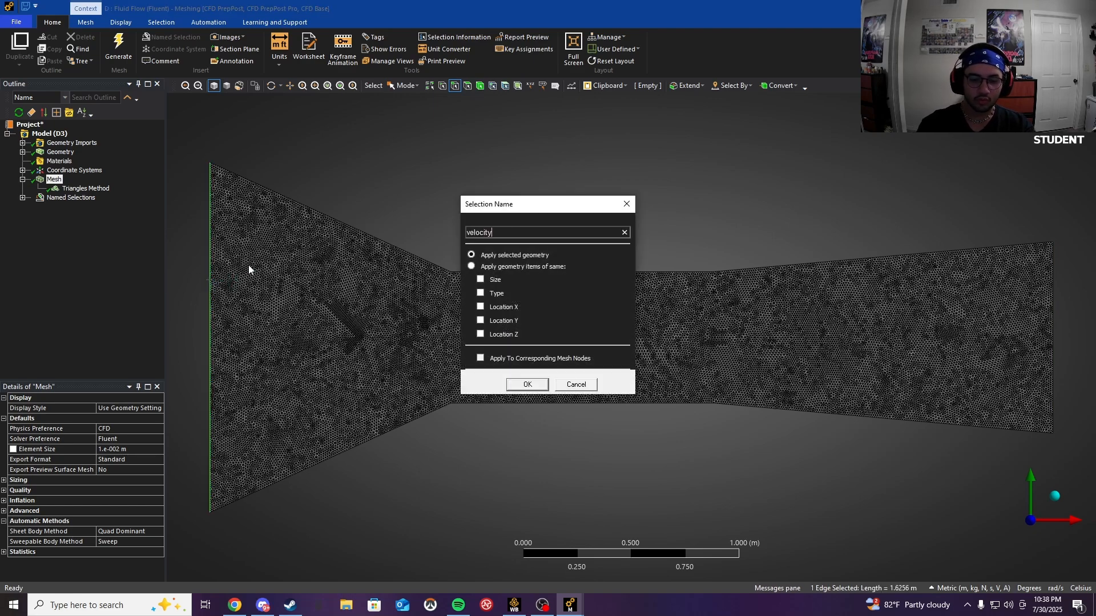
type(" inlet")
key("Return")
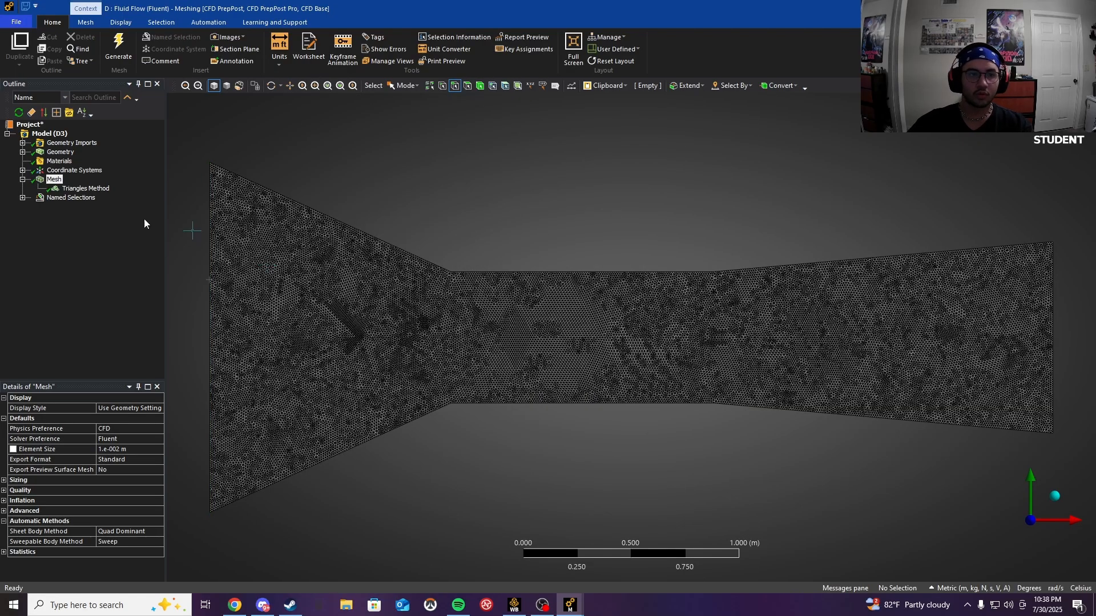
left_click(22, 198)
left_click(22, 199)
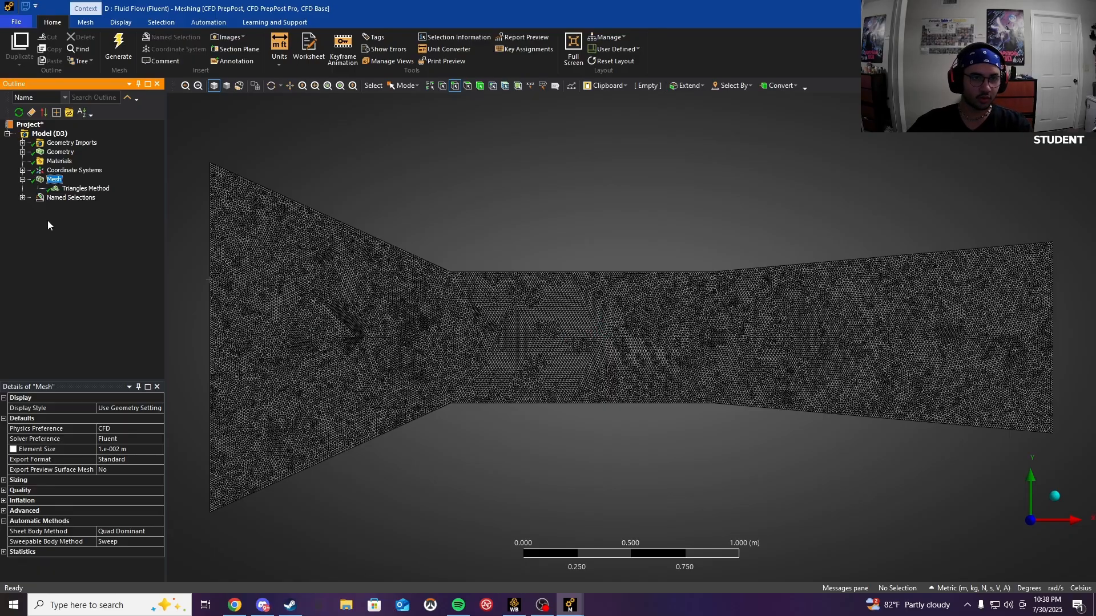
Step: Switch to Workbench and update the mesh of Fluid Flow system D
left_click(515, 610)
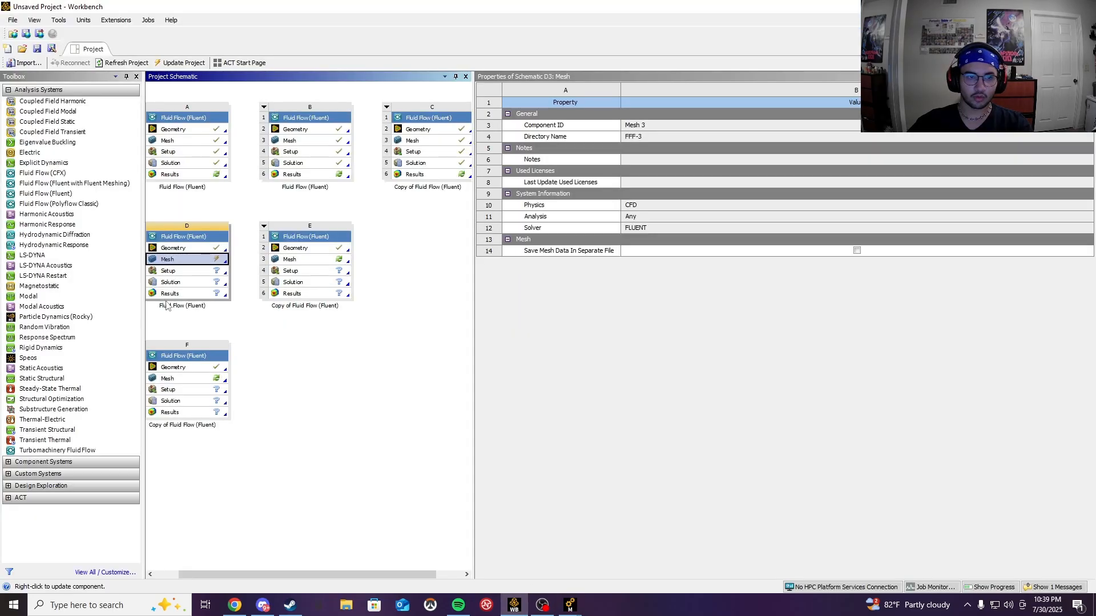
right_click(186, 267)
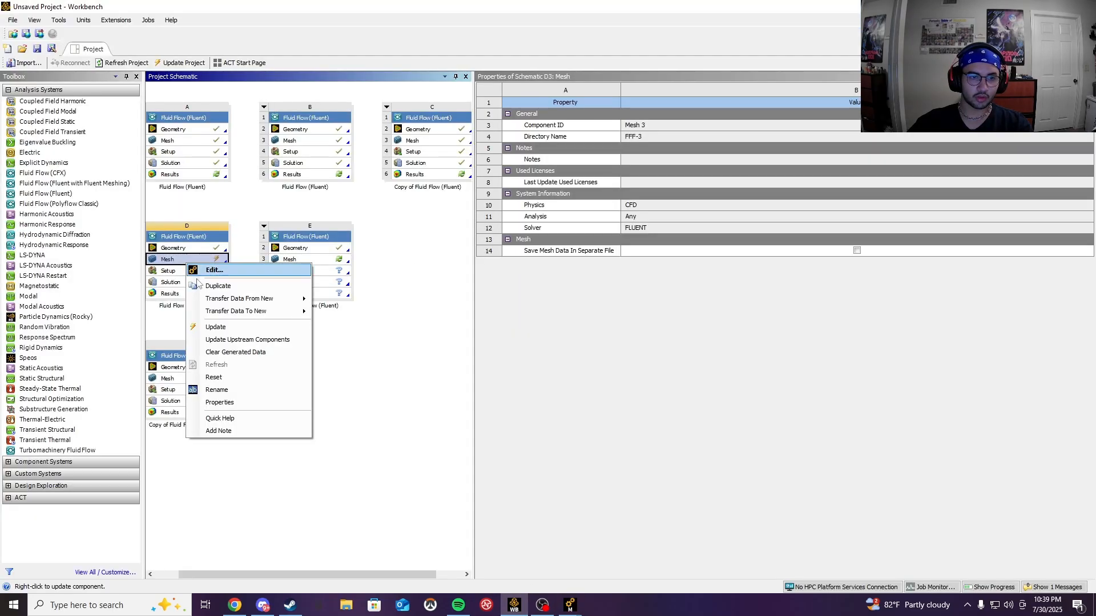
left_click(217, 326)
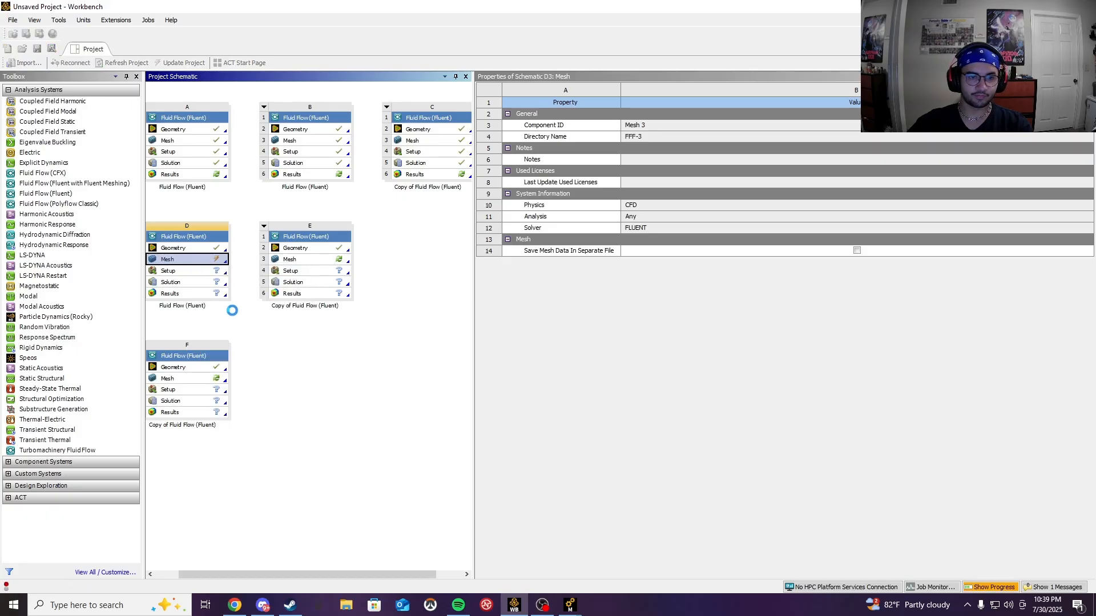
Step: Open the setup of Fluid Flow system D and configure Fluent Launcher for double precision with 2 solver processes
left_click(188, 272)
double_click(189, 272)
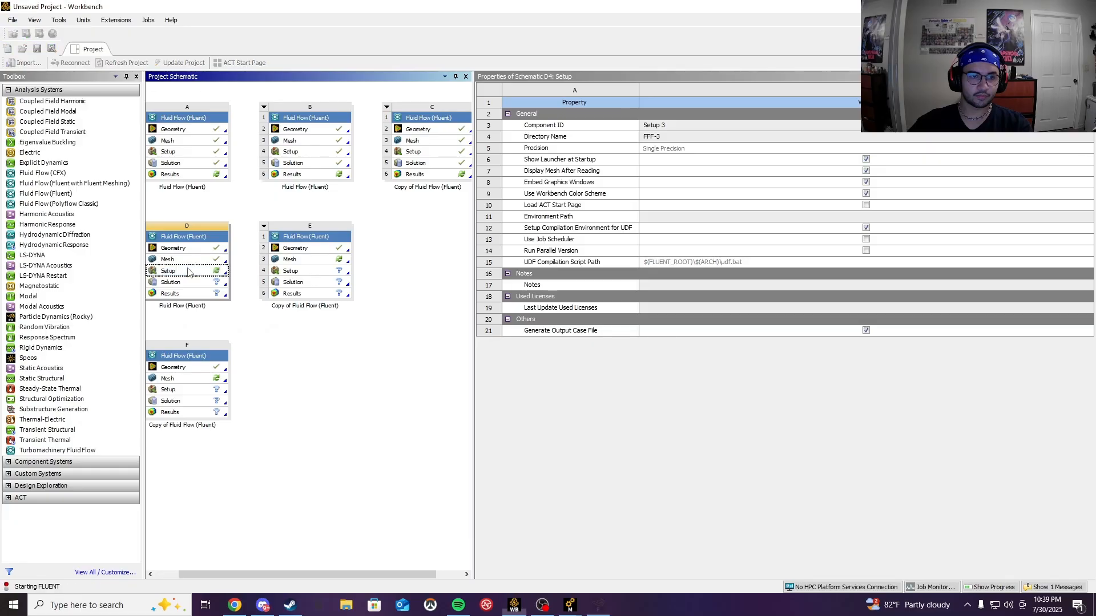
mouse_move(571, 608)
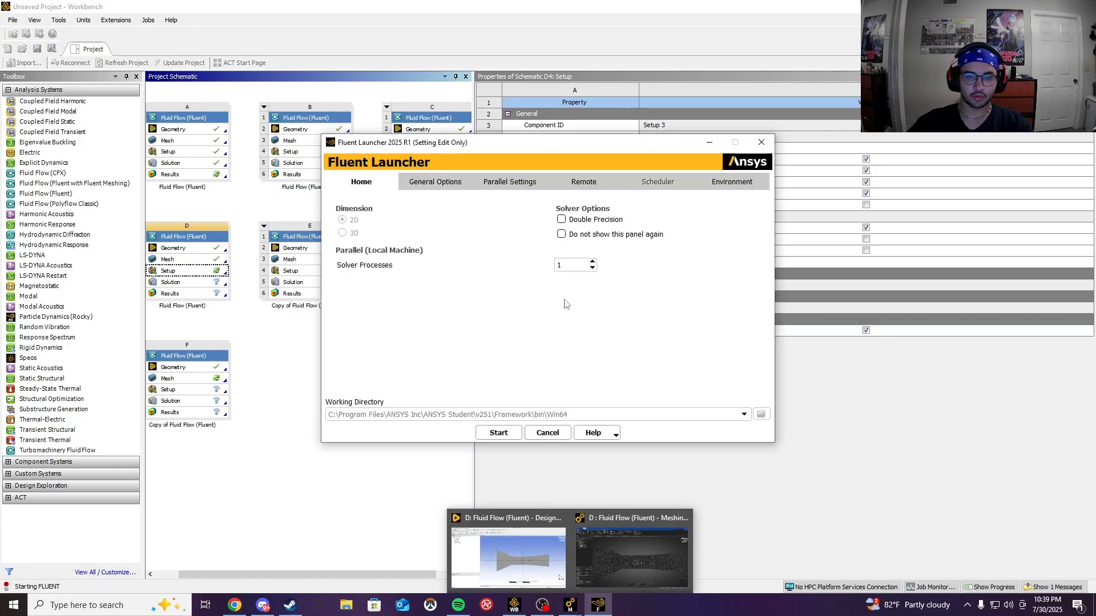
left_click(562, 220)
left_click(593, 262)
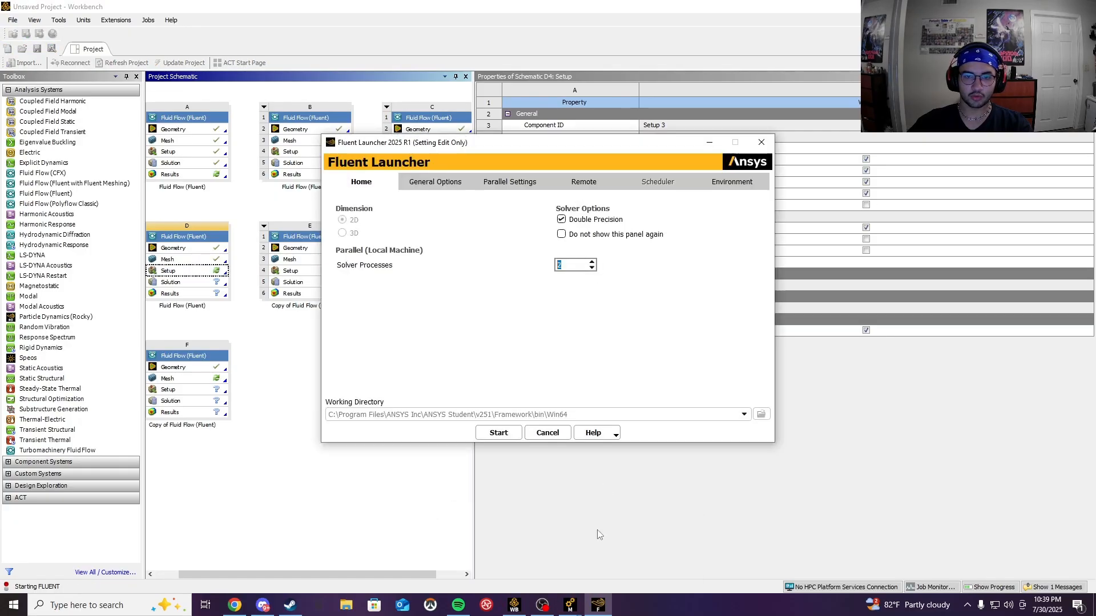
Step: Close the Meshing and DesignModeler windows of system D and start Fluent from the launcher
left_click(571, 605)
left_click(674, 521)
left_click(569, 607)
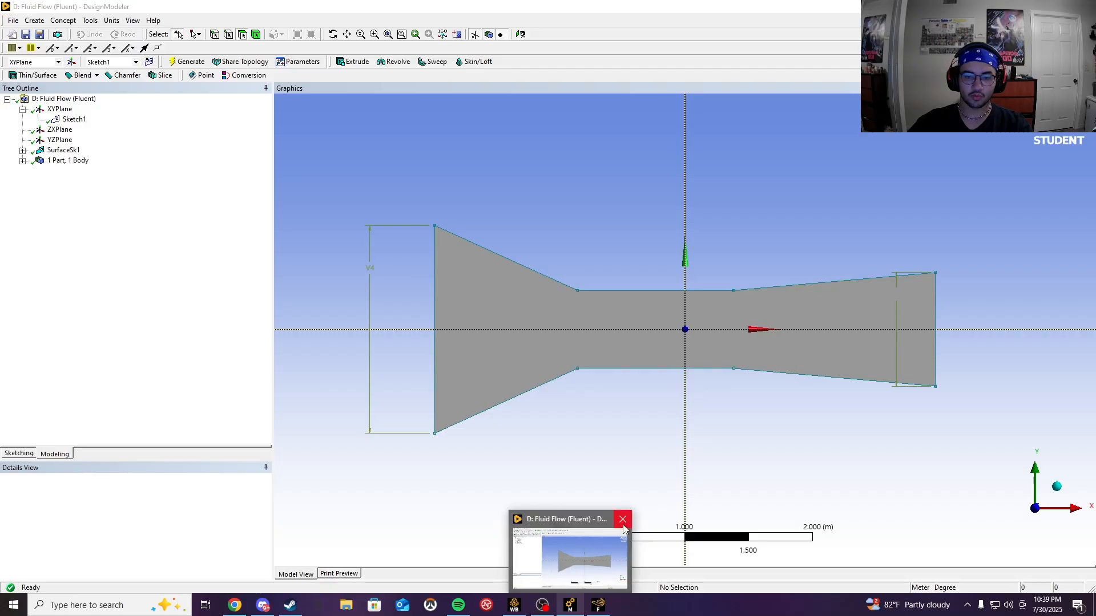
left_click(623, 525)
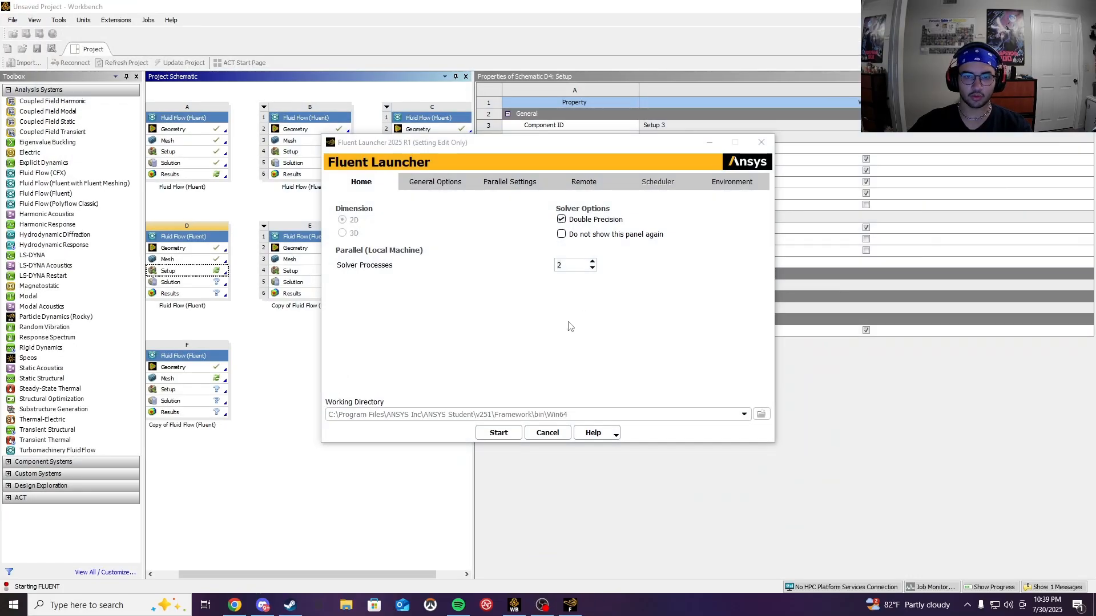
left_click(499, 432)
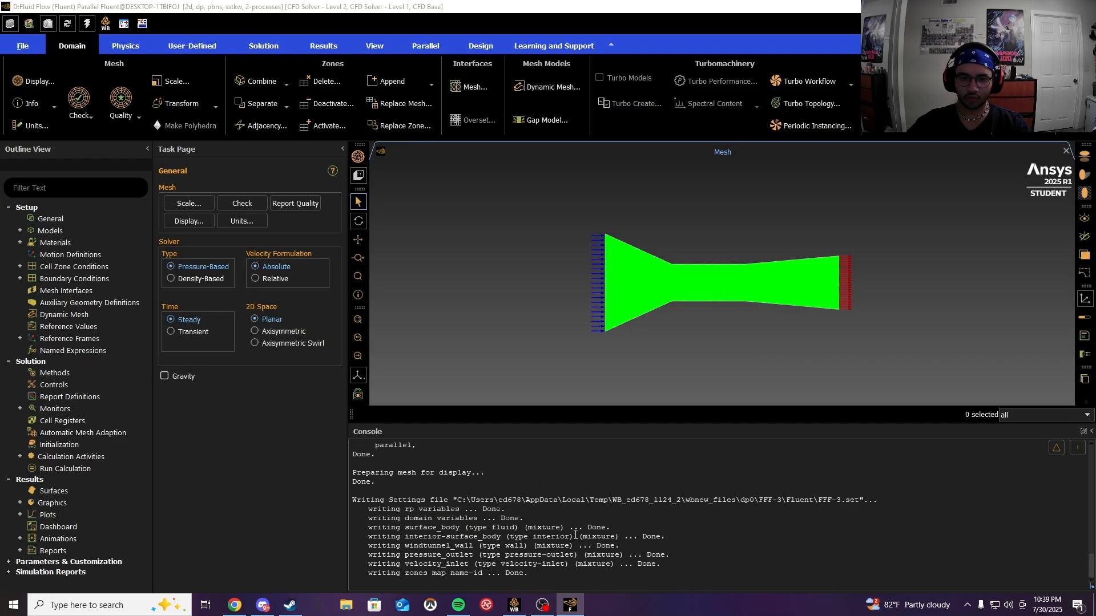
Step: Enable the energy equation in the Fluent physics models
left_click(20, 231)
double_click(41, 257)
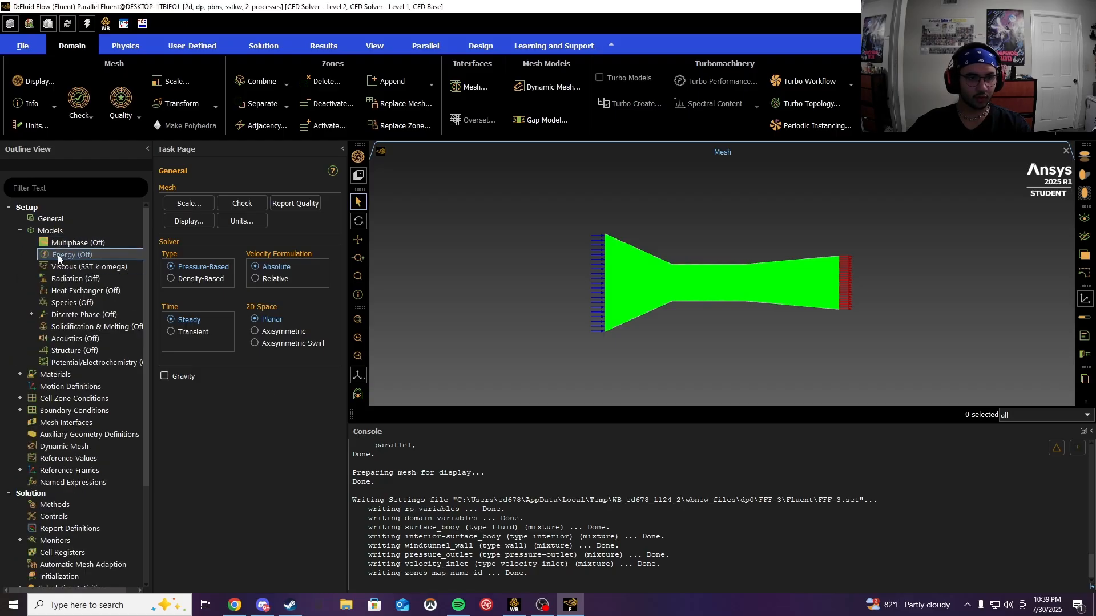
left_click(167, 342)
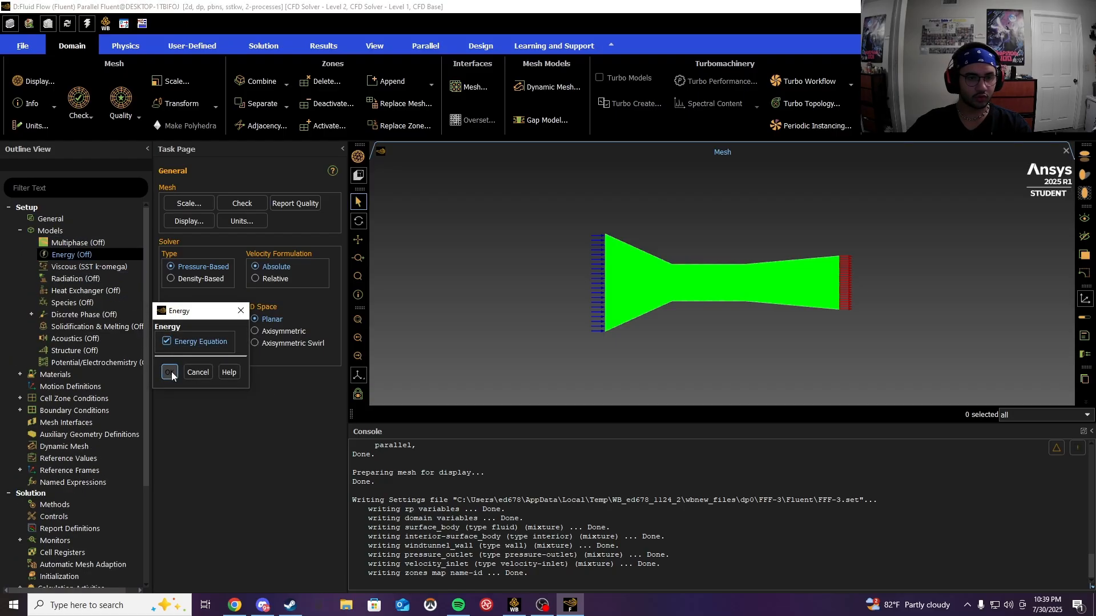
left_click(170, 372)
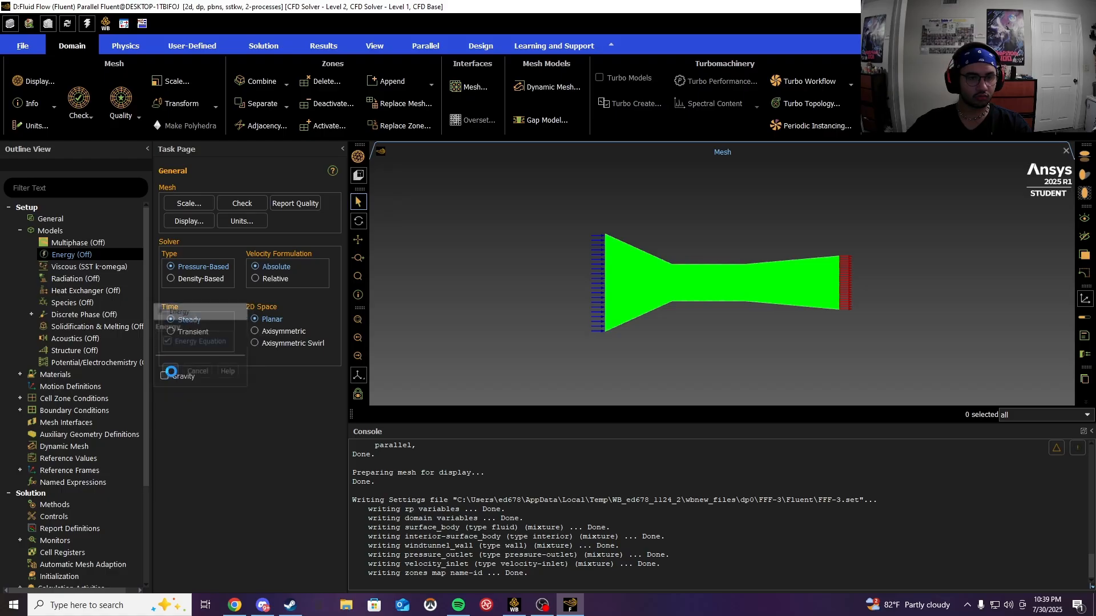
Step: Set the viscous model to standard k-epsilon with Enhanced Wall Treatment, including pressure gradient effects and thermal effects
double_click(68, 267)
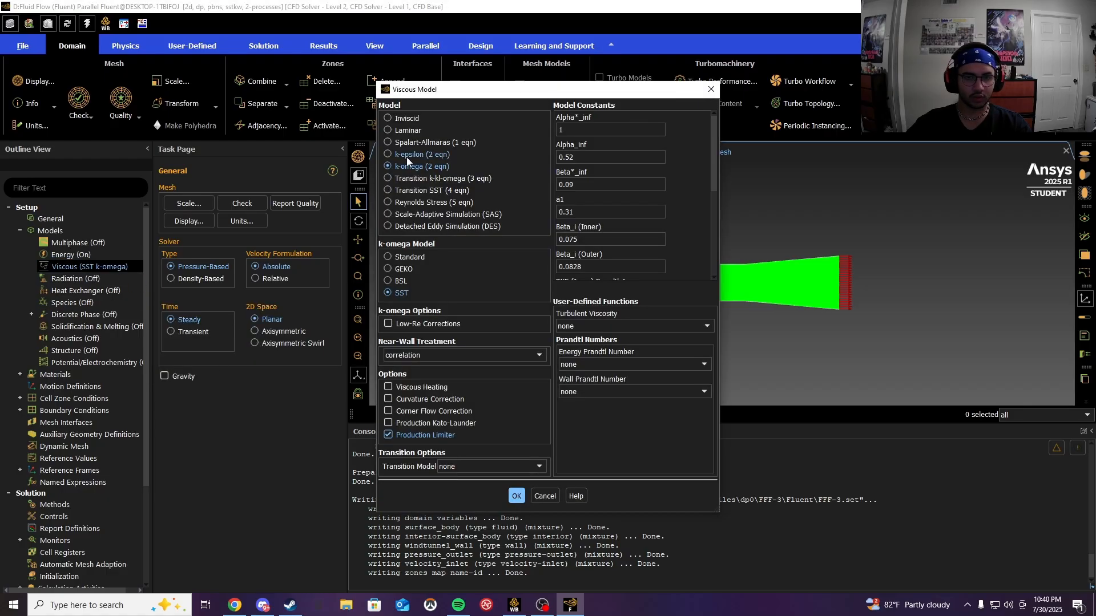
left_click(407, 155)
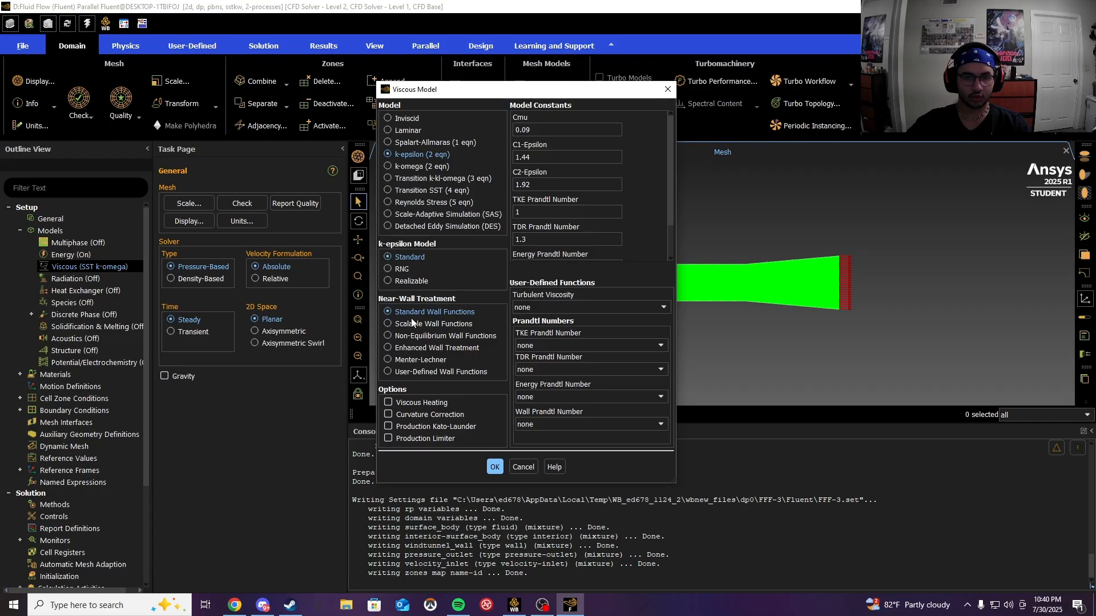
left_click(399, 347)
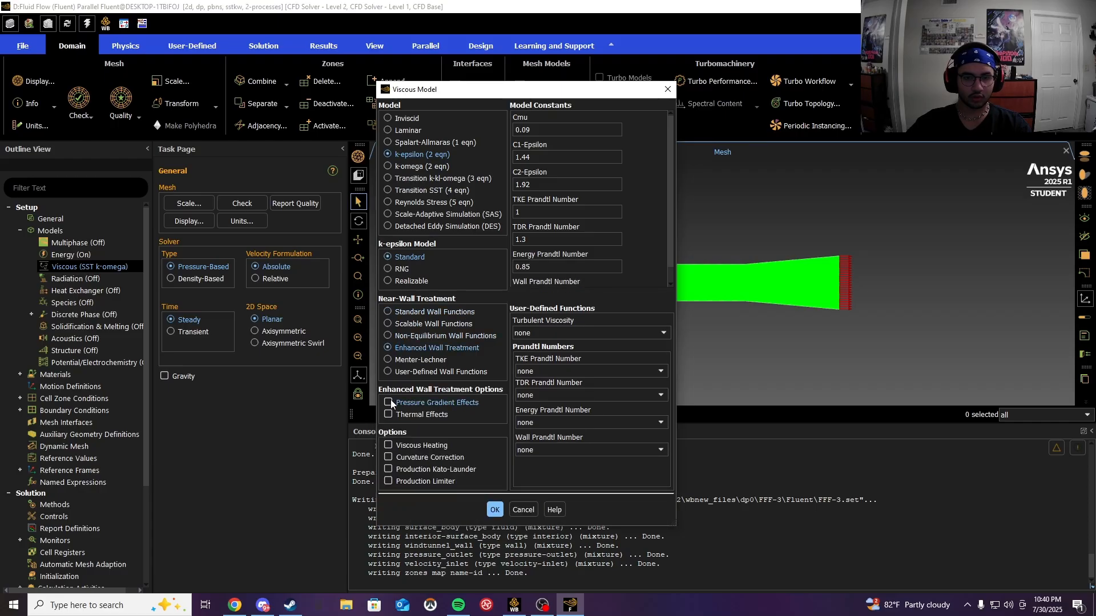
left_click(388, 402)
left_click(389, 414)
left_click(495, 510)
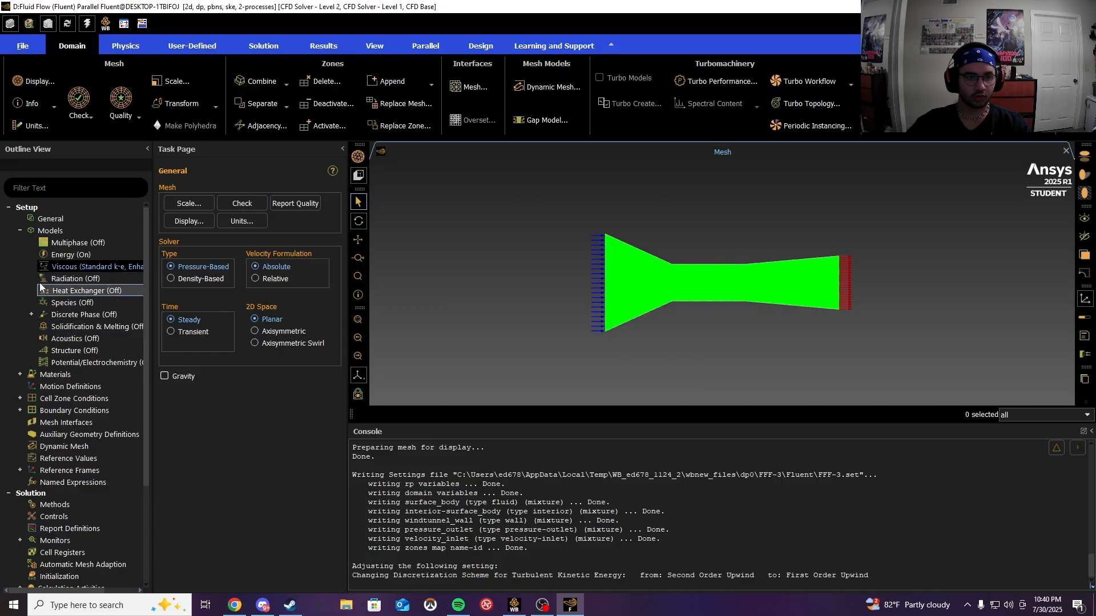
Step: Set the velocity magnitude of the velocity_inlet boundary to 4 m/s
double_click(43, 410)
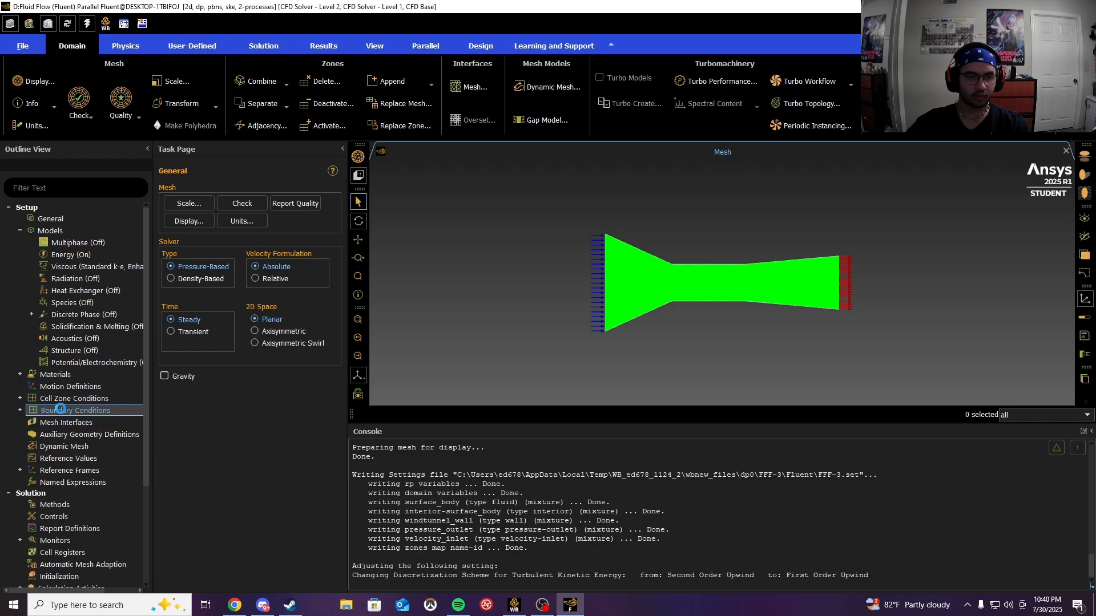
double_click(61, 411)
left_click(200, 229)
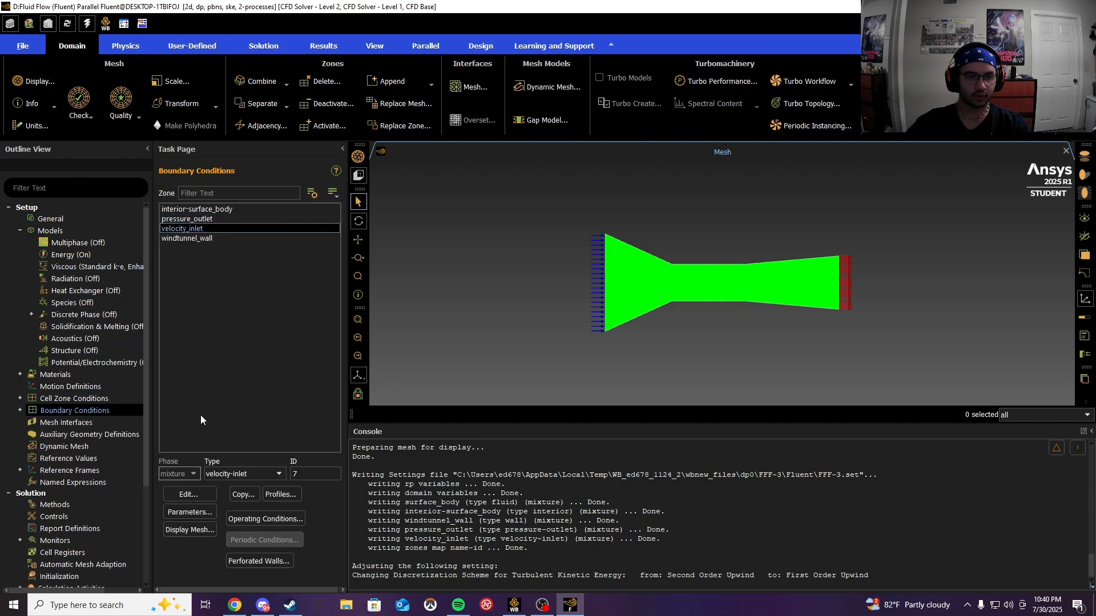
left_click(191, 494)
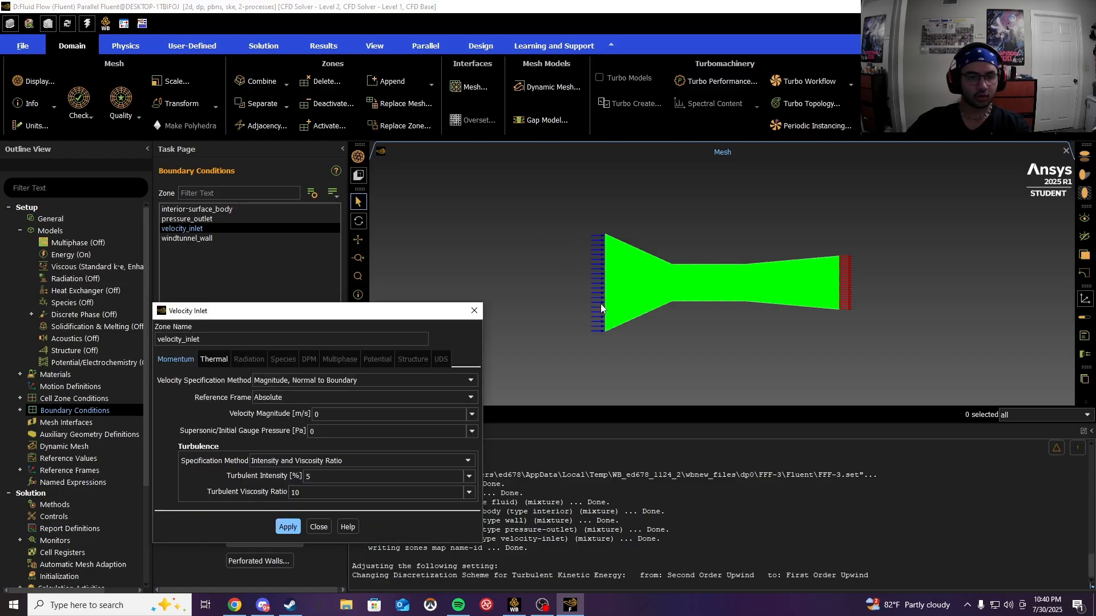
left_click(342, 414)
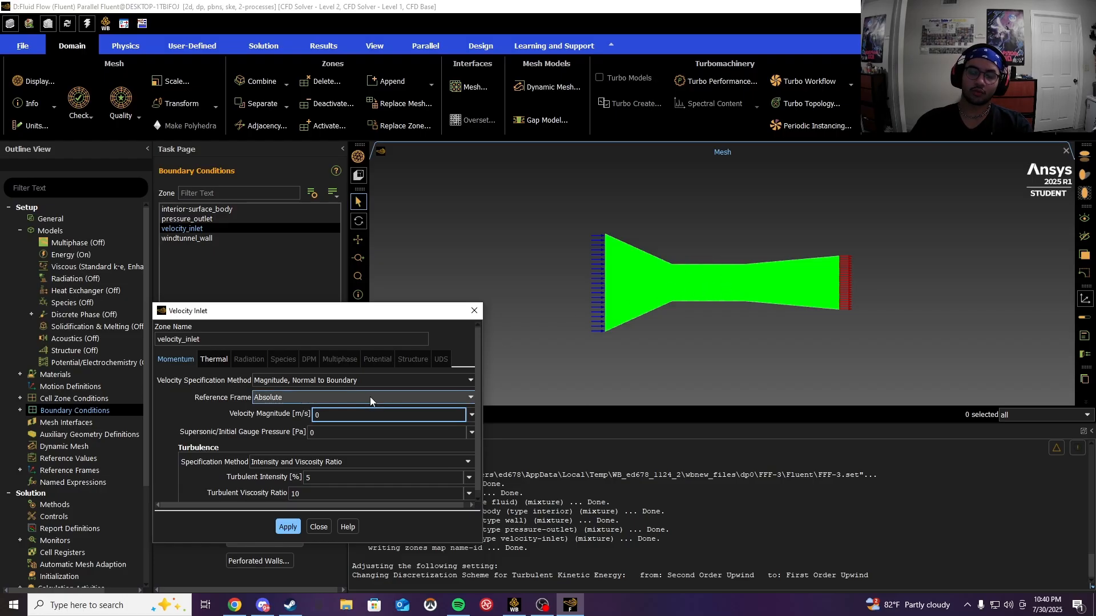
key("BackSpace")
type("4")
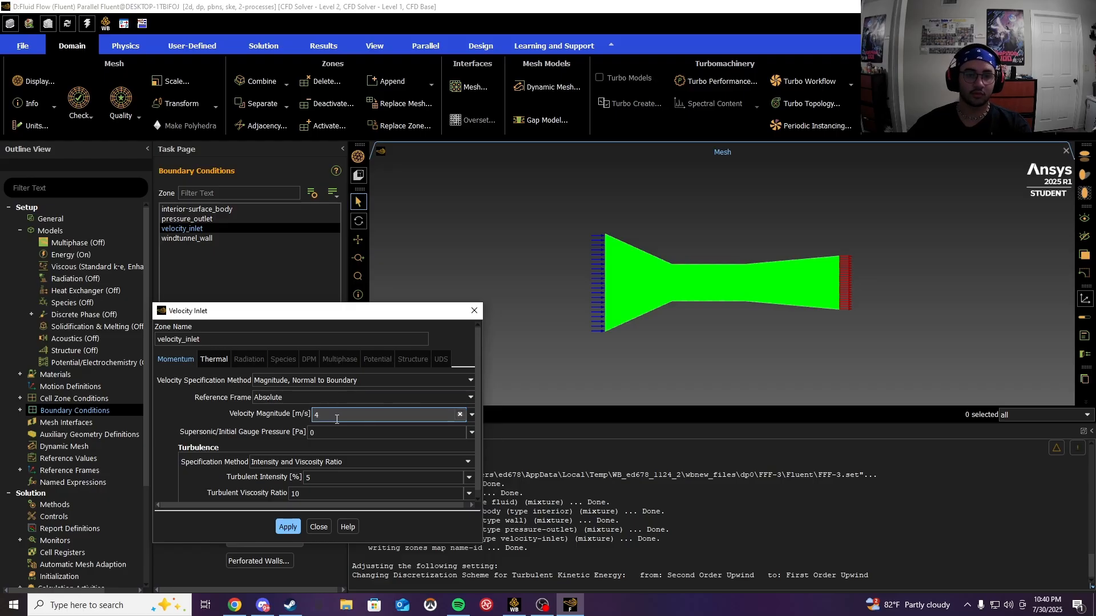
left_click(279, 526)
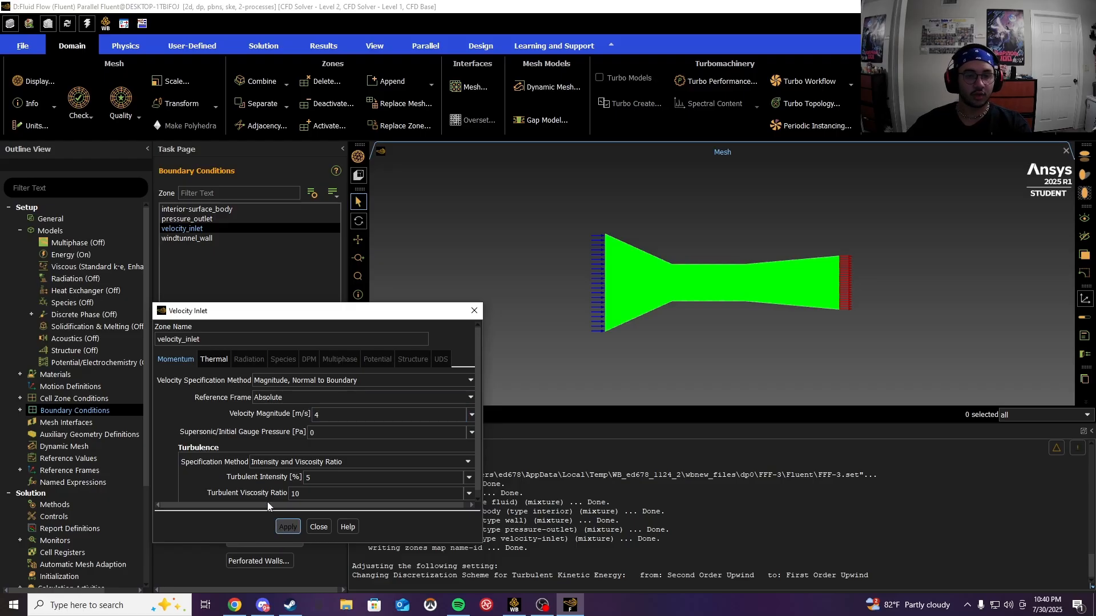
left_click(318, 526)
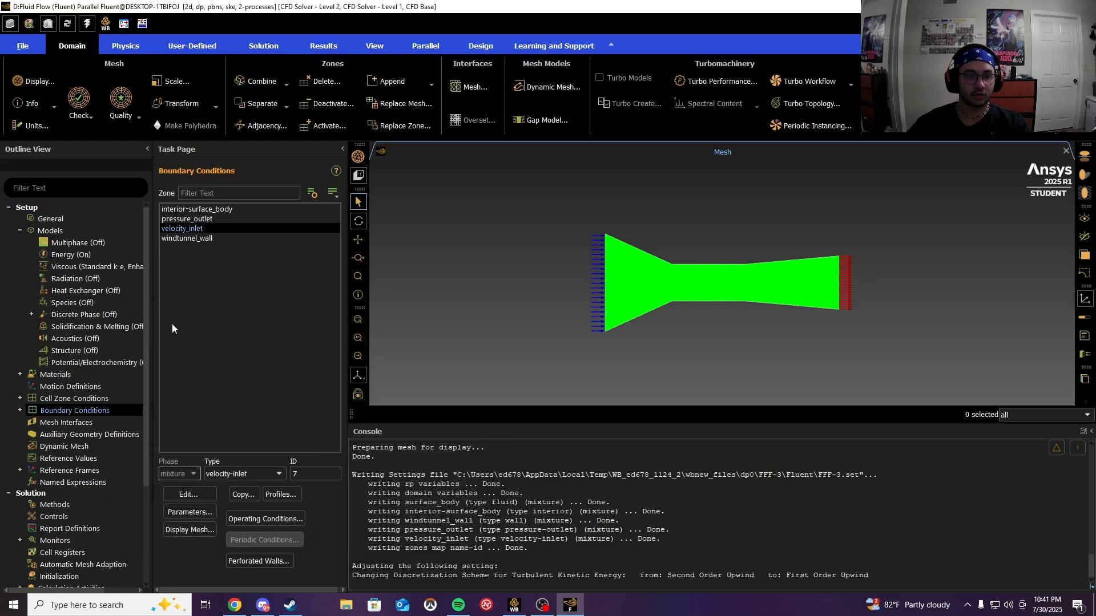
Step: Review the wall motion, shear and roughness settings of the windtunnel_wall boundary
left_click(194, 239)
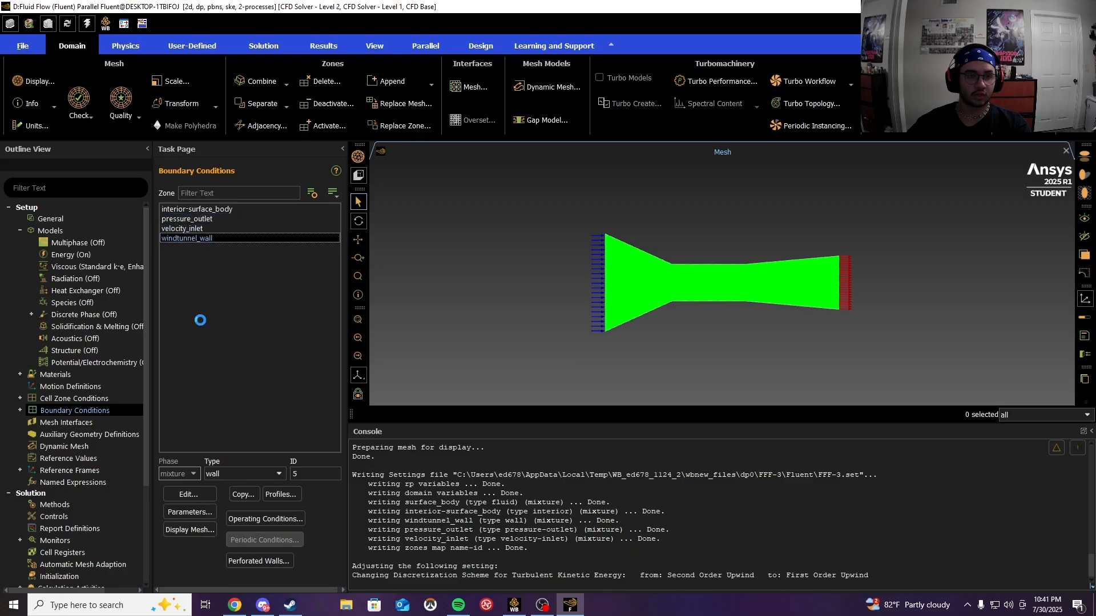
left_click(204, 498)
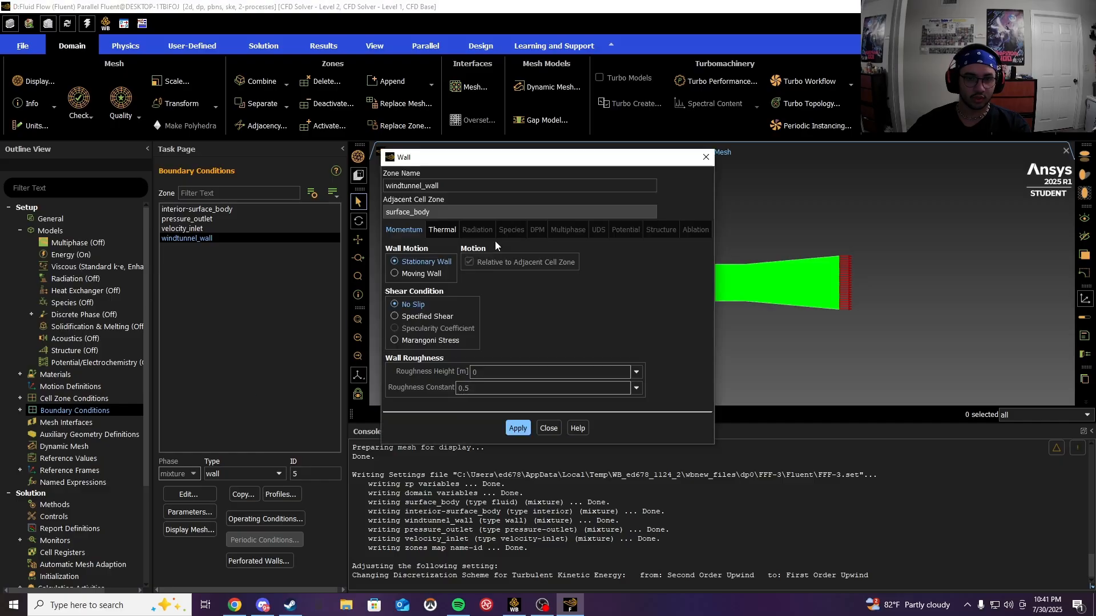
left_click(549, 428)
Step: Initialize the solution with Hybrid Initialization
scroll(53, 486, "down", 2)
scroll(52, 486, "down", 1)
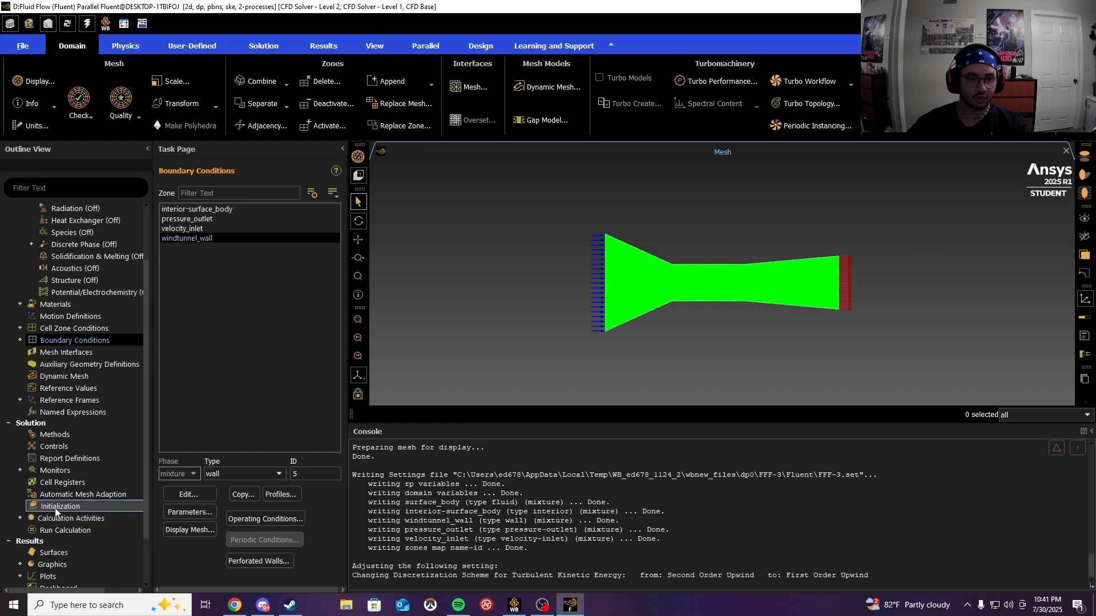
left_click(58, 507)
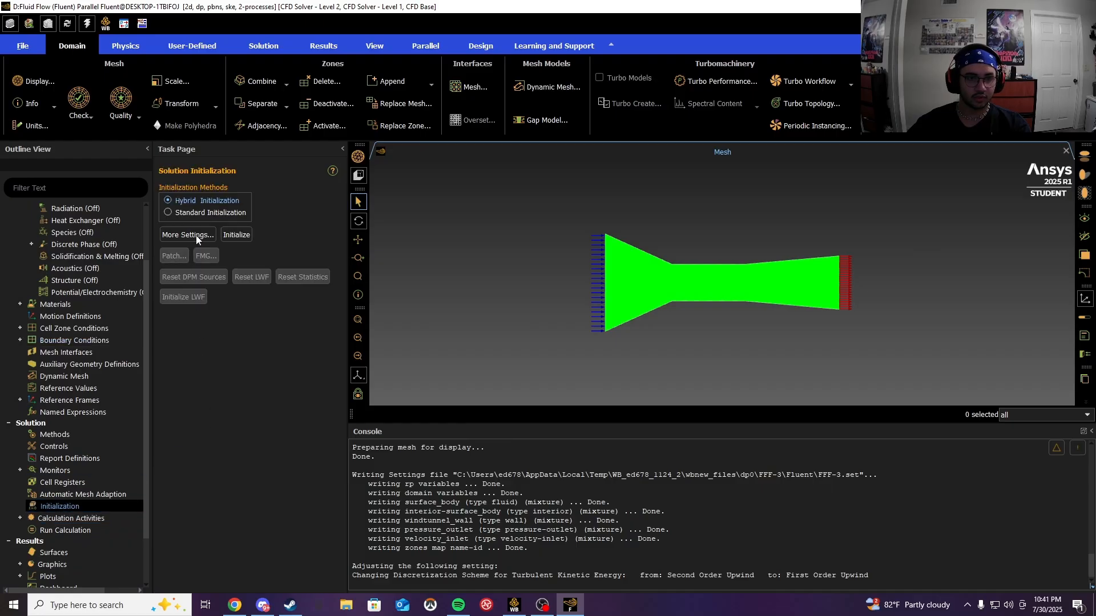
left_click(236, 235)
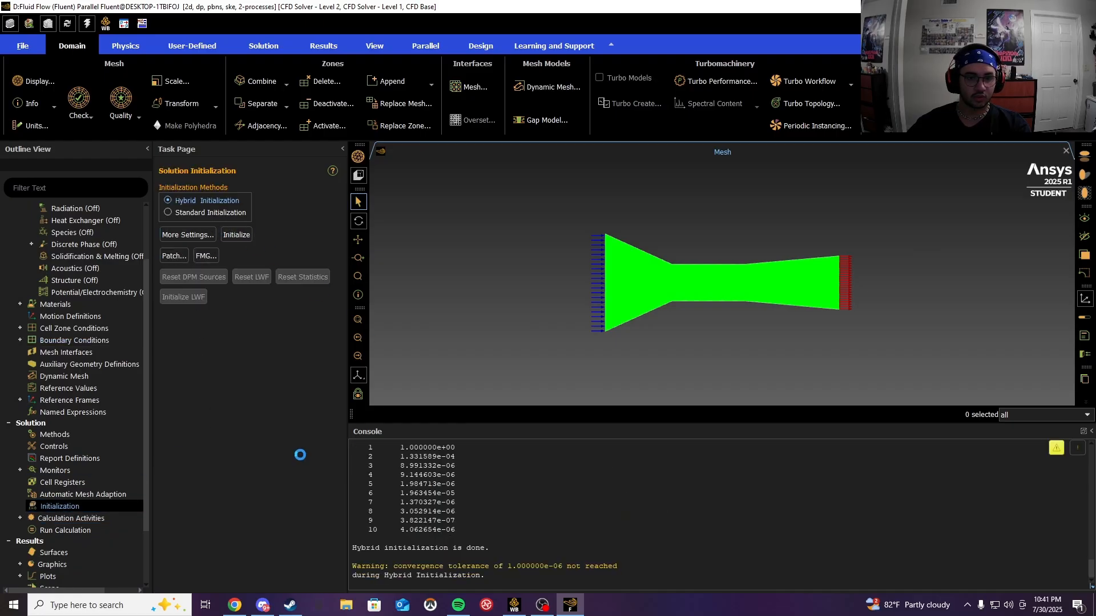
Step: Run the calculation with 150 iterations
left_click(73, 528)
left_click(227, 321)
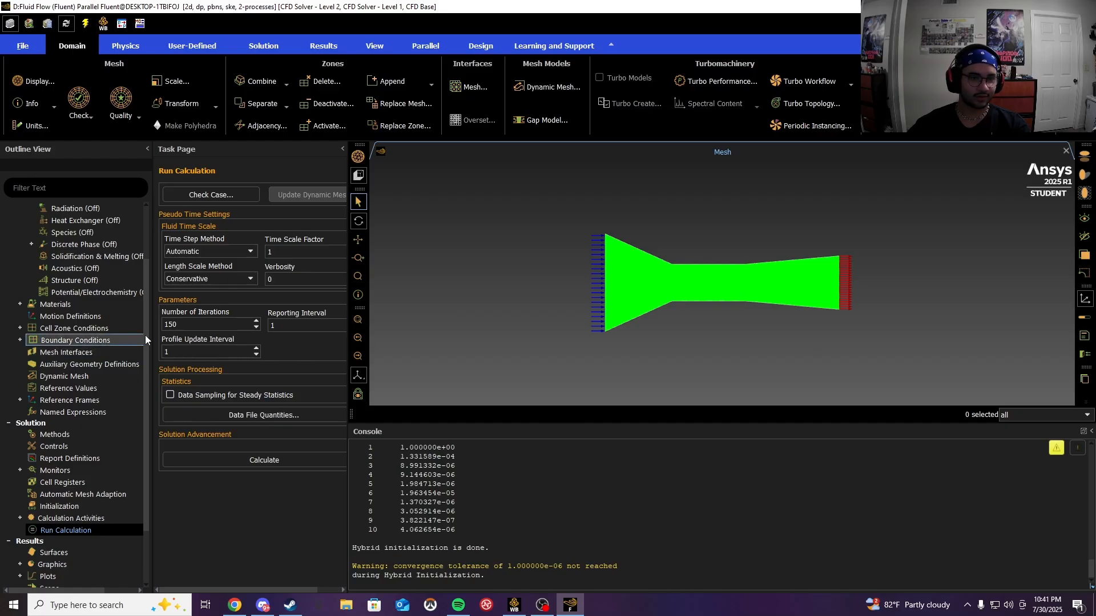
left_click(265, 461)
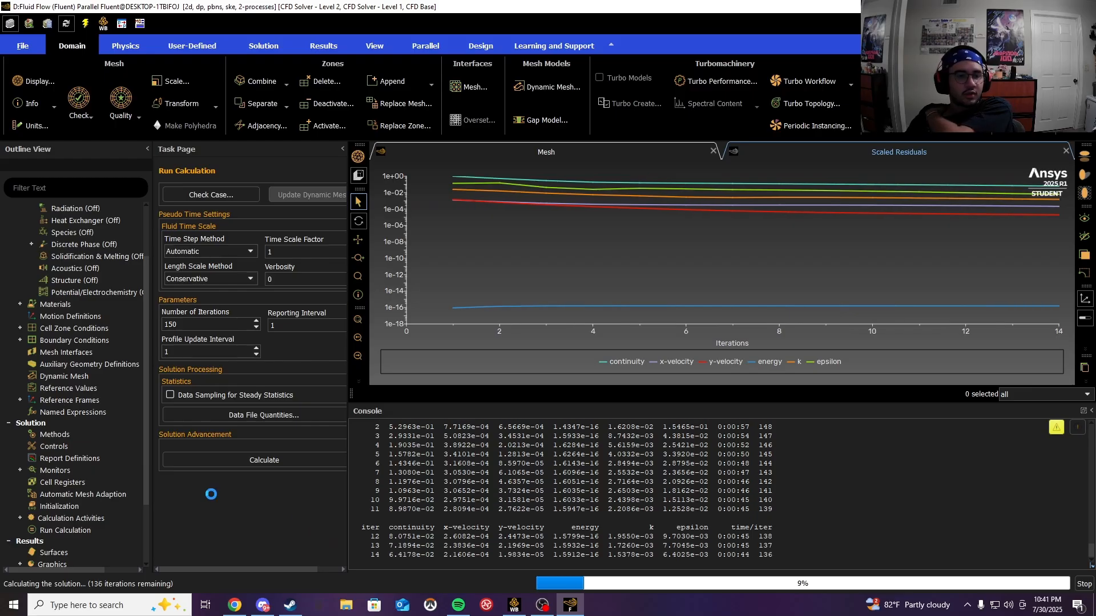
scroll(95, 451, "down", 3)
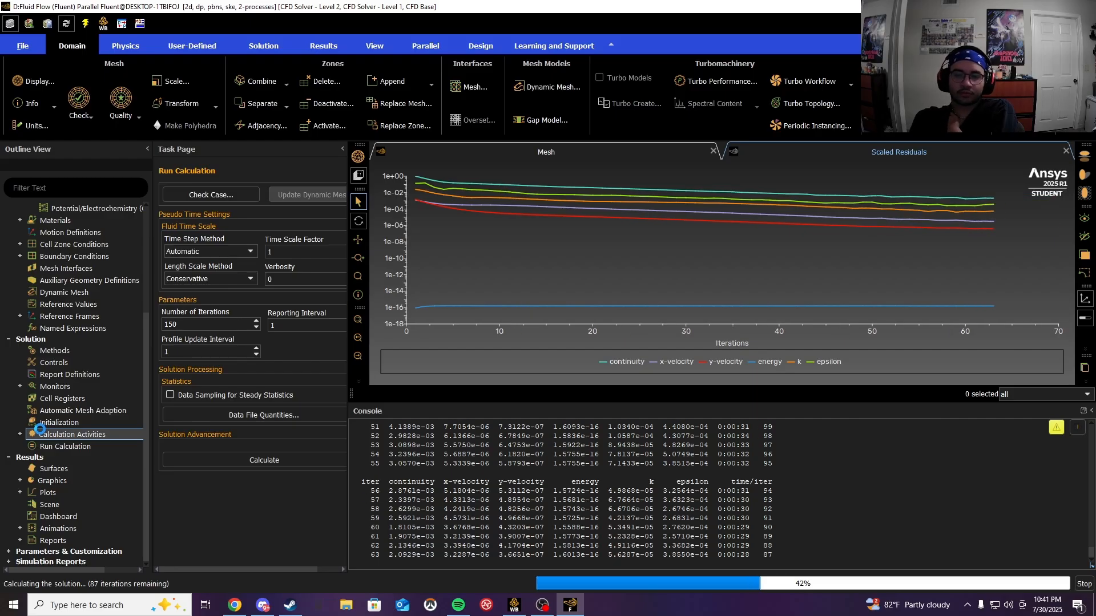
Step: Switch to the assignment document in Chrome, review the contours, streamlines and centerline and vertical plots required for Part A, and return to Fluent
key("alt+Tab")
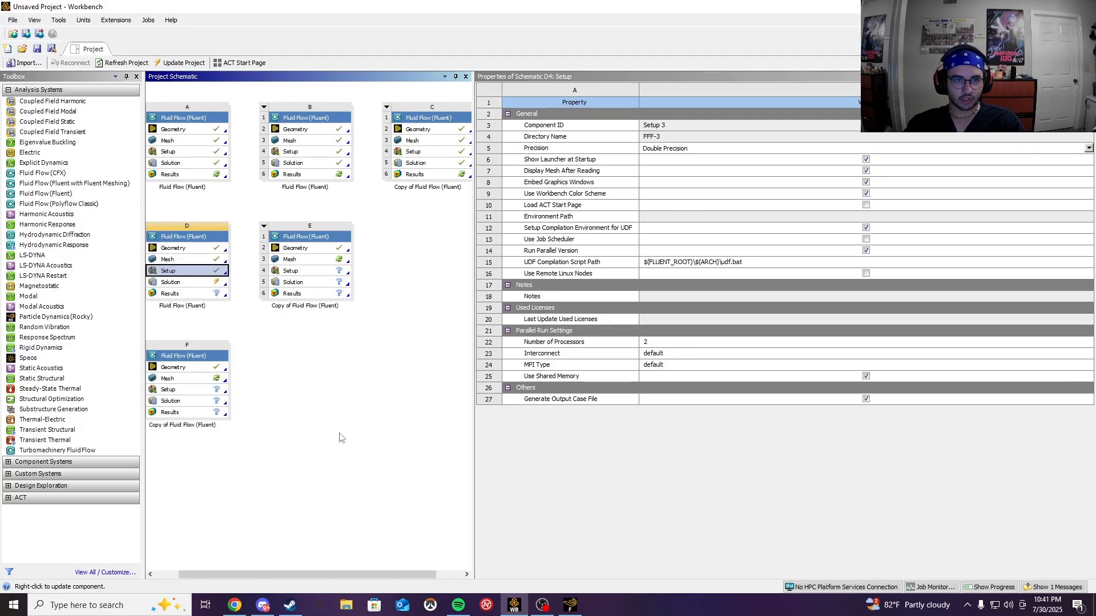
left_click(235, 605)
scroll(500, 304, "down", 3)
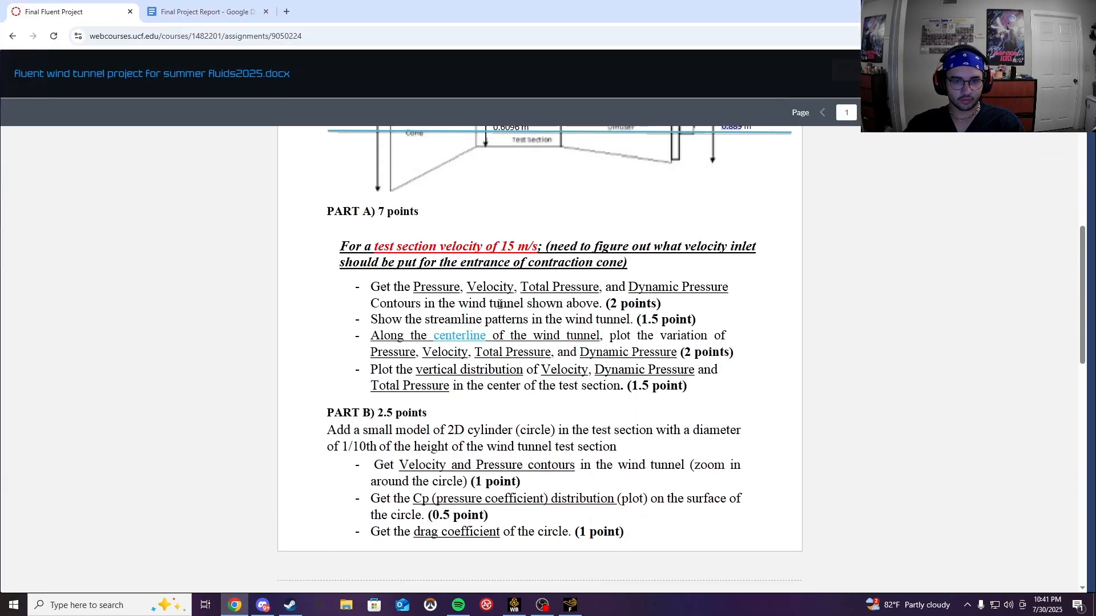
left_click_drag(452, 291, 705, 292)
left_click_drag(433, 318, 616, 320)
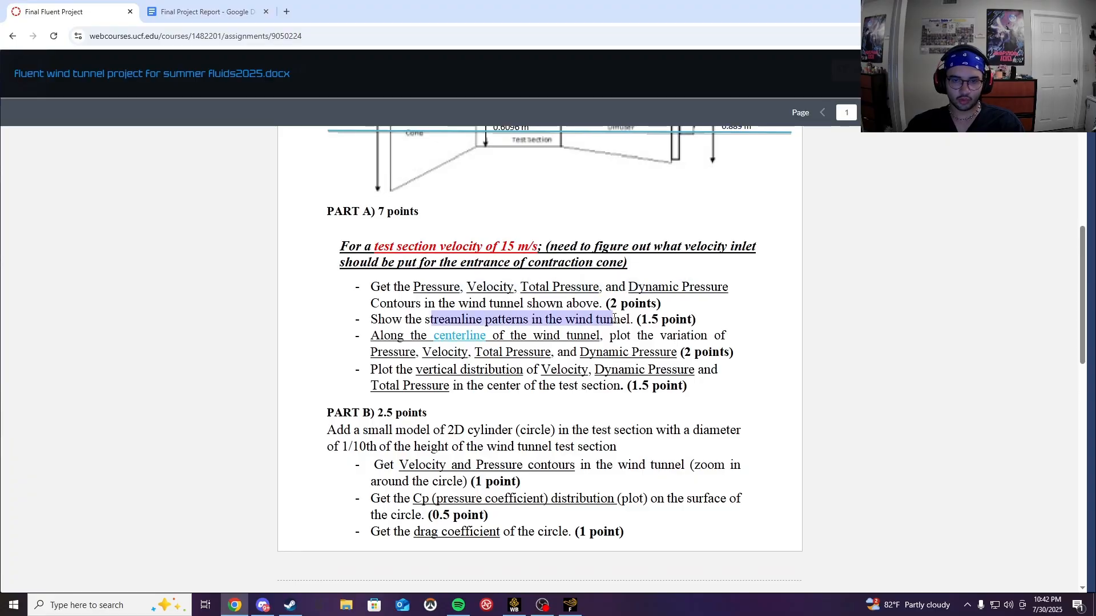
left_click(444, 338)
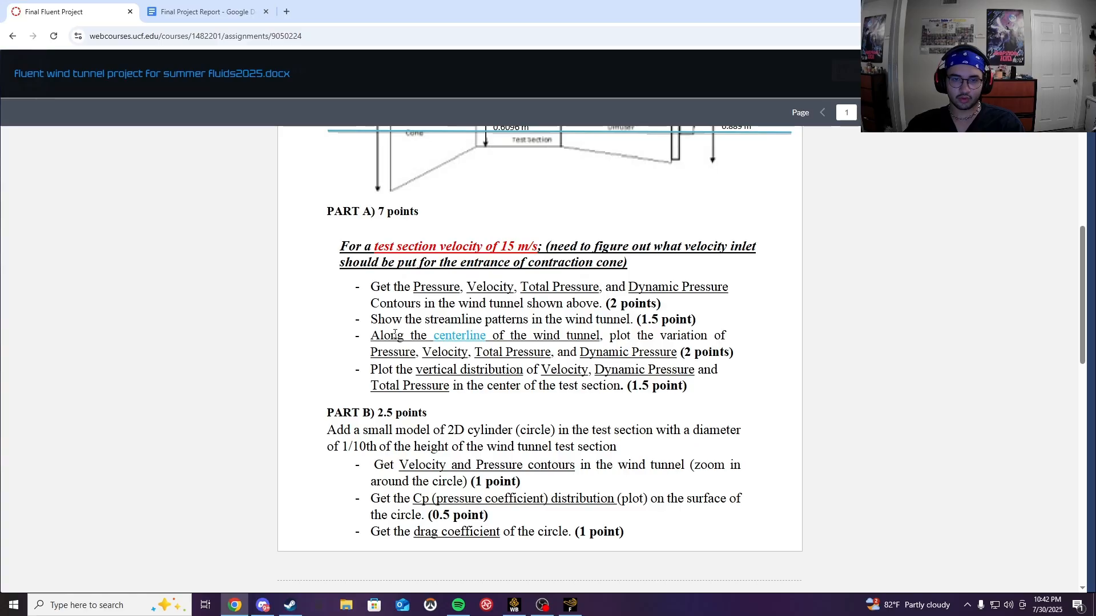
left_click_drag(395, 355, 628, 353)
left_click(493, 372)
left_click_drag(553, 372, 642, 371)
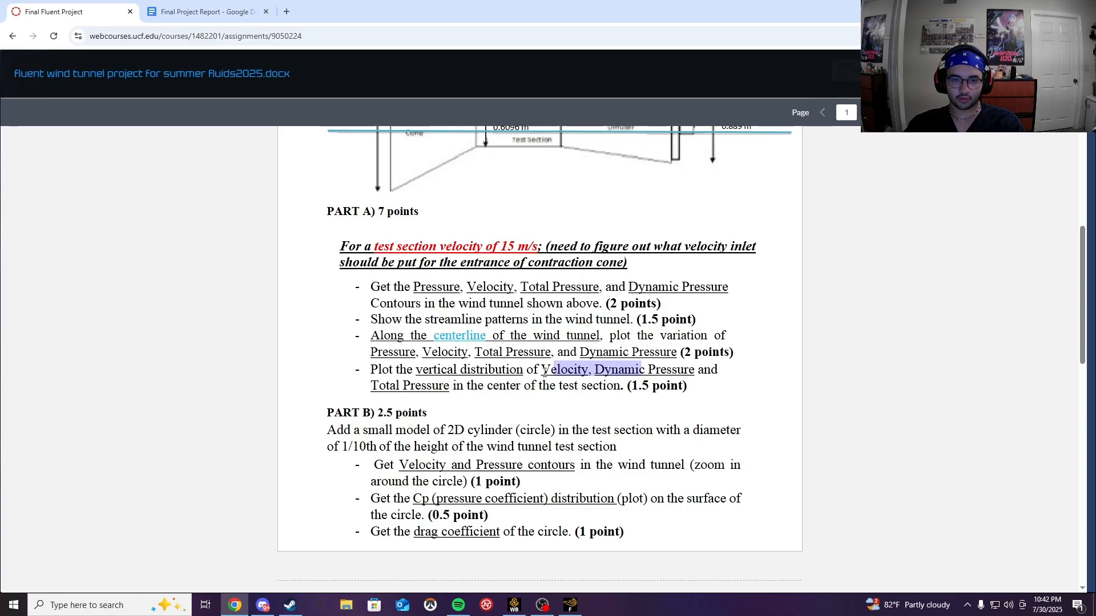
left_click(500, 374)
key("alt+Tab")
key("alt+Tab")
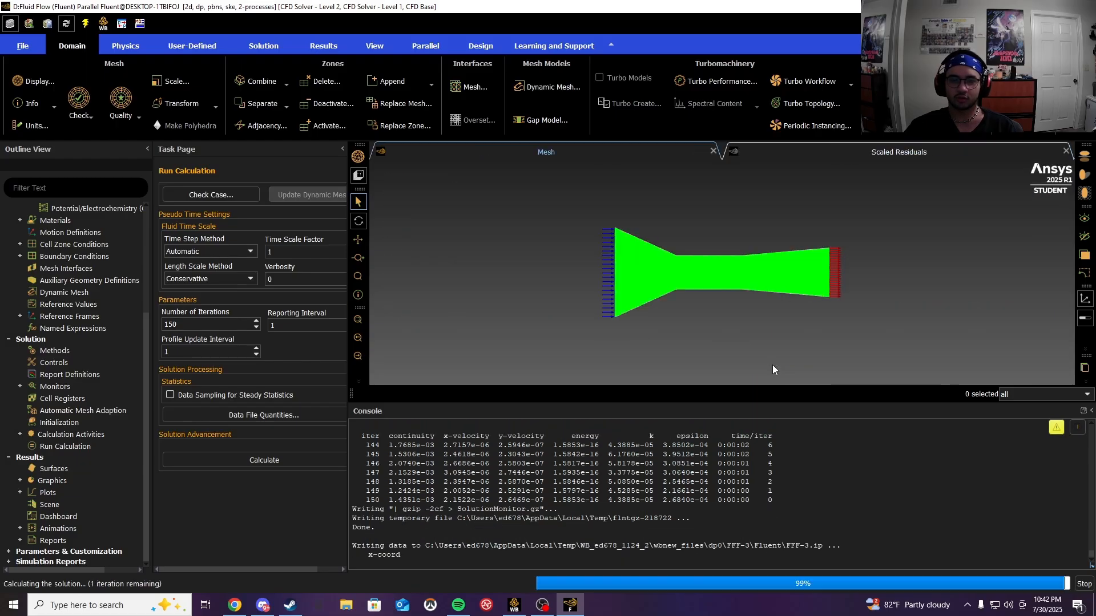
Step: Dismiss the calculation notice and display filled static pressure contours on all four surfaces, including the interior, inlet, outlet and wall
left_click(546, 312)
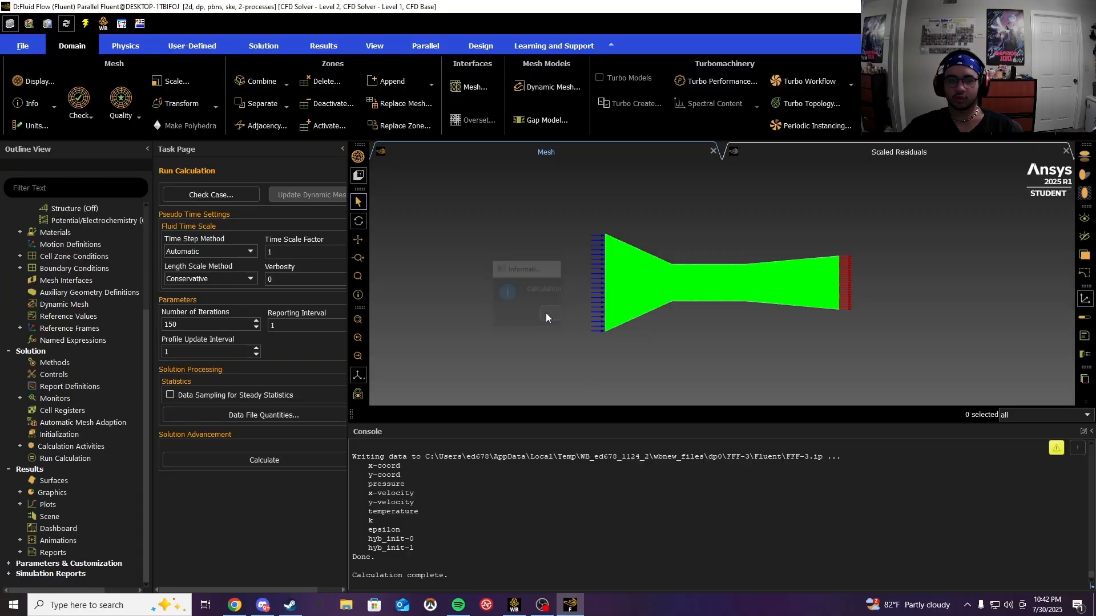
left_click(20, 493)
double_click(76, 516)
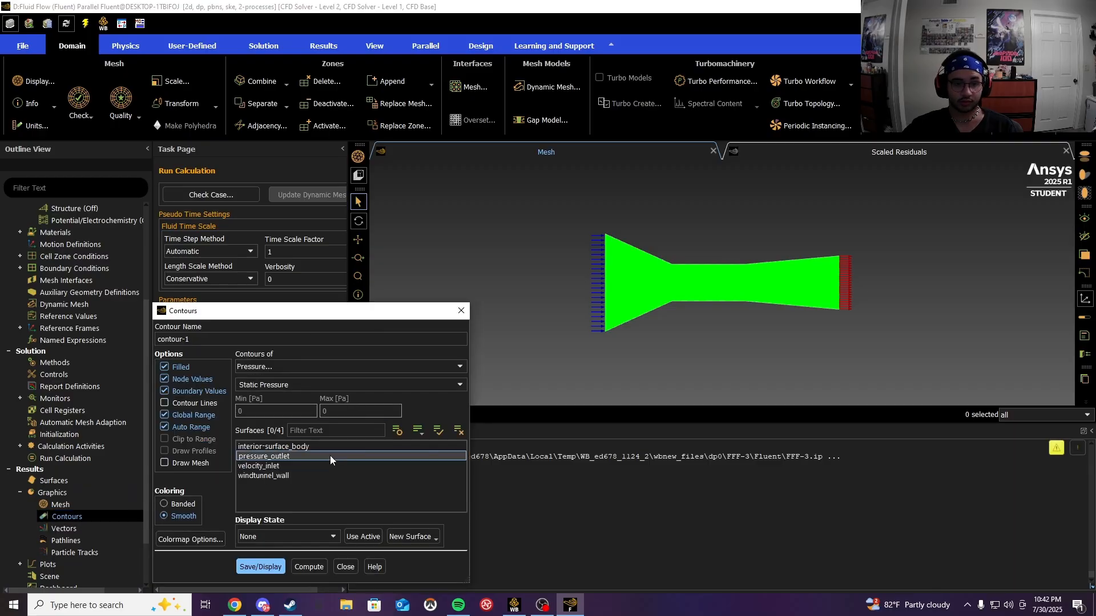
left_click(278, 446)
left_click(274, 456)
left_click(269, 475)
left_click(267, 465)
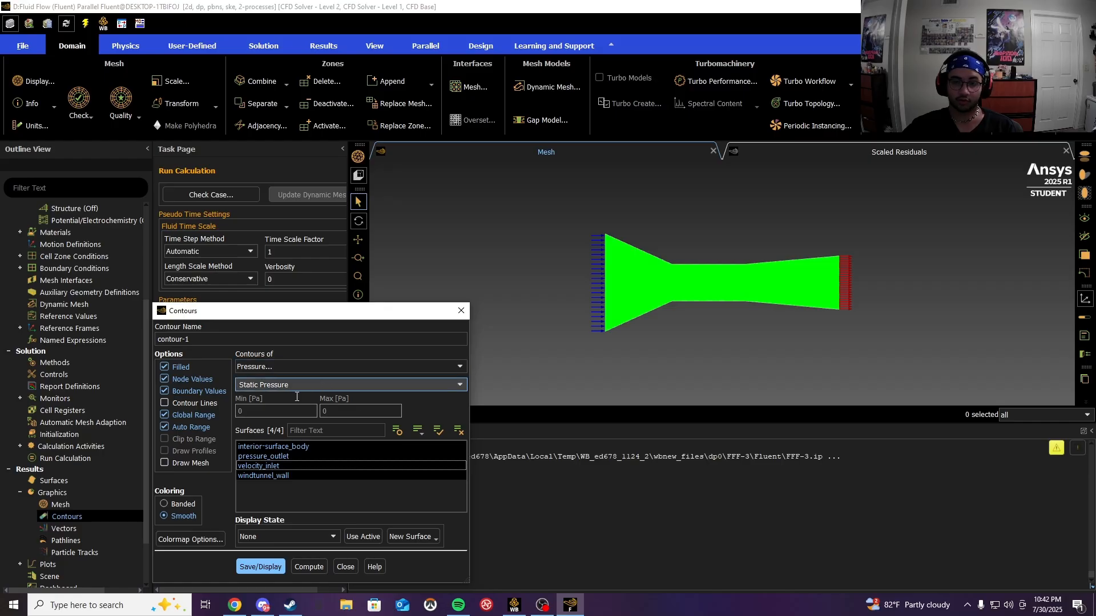
left_click(275, 567)
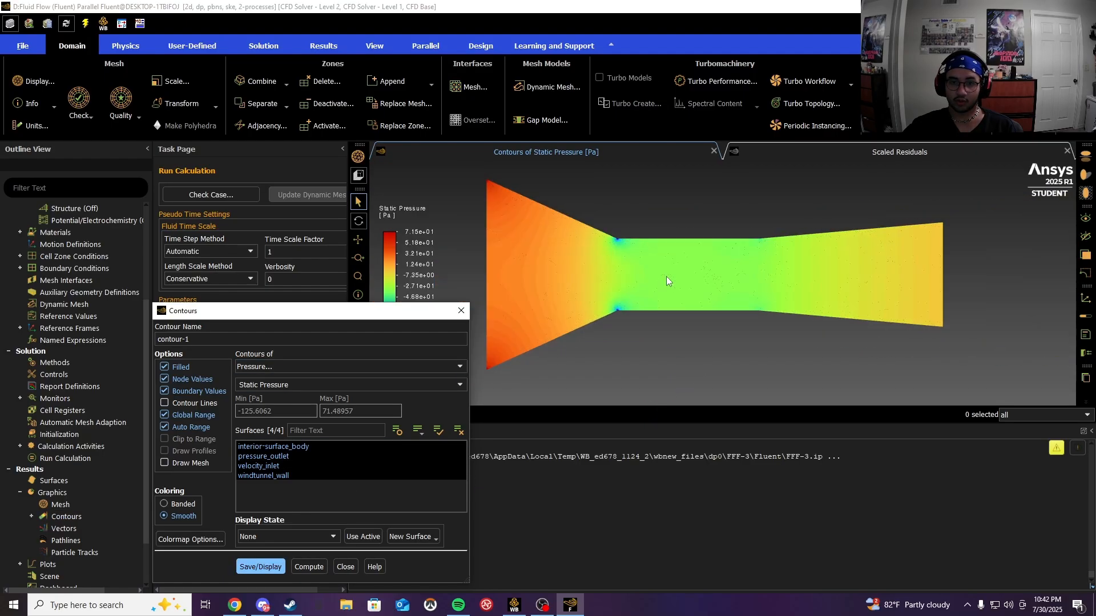
scroll(666, 276, "down", 1)
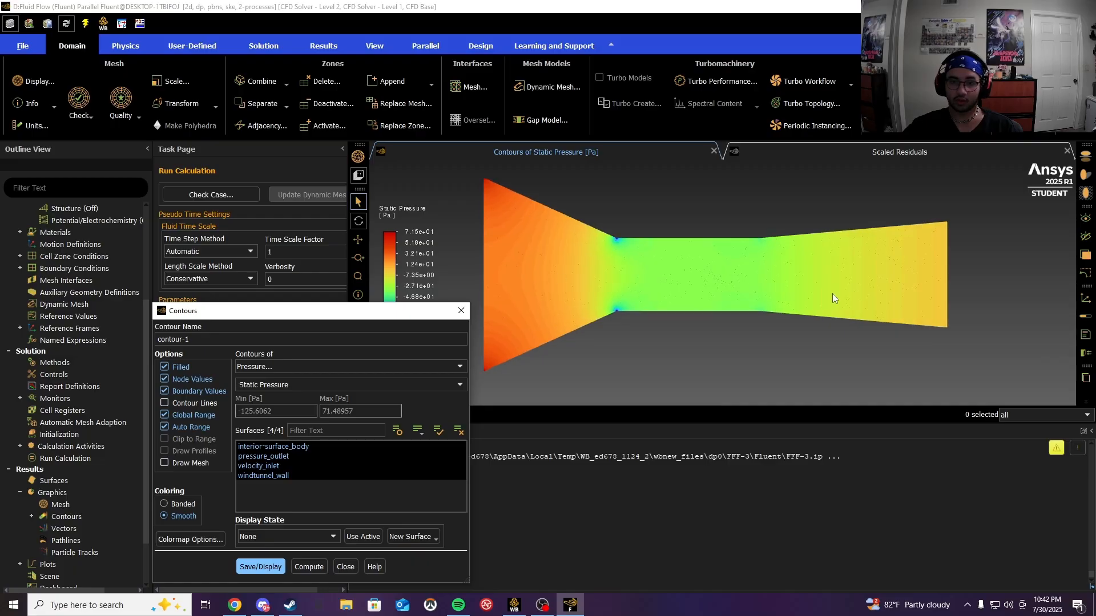
Step: Change the contour to velocity magnitude, display it, and inspect the flow in the test section
left_click(457, 366)
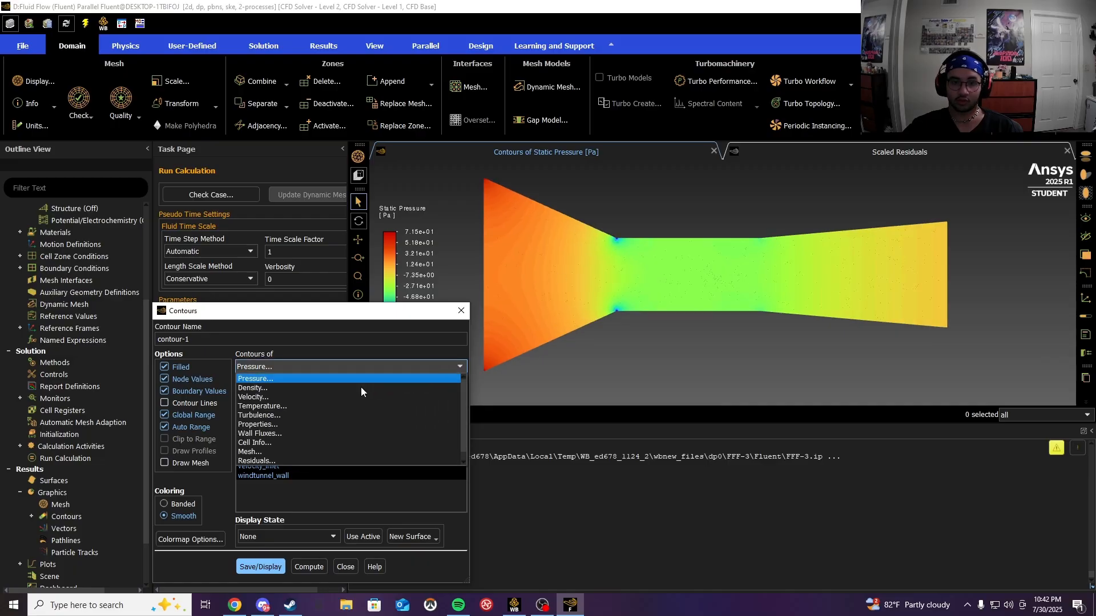
left_click(267, 397)
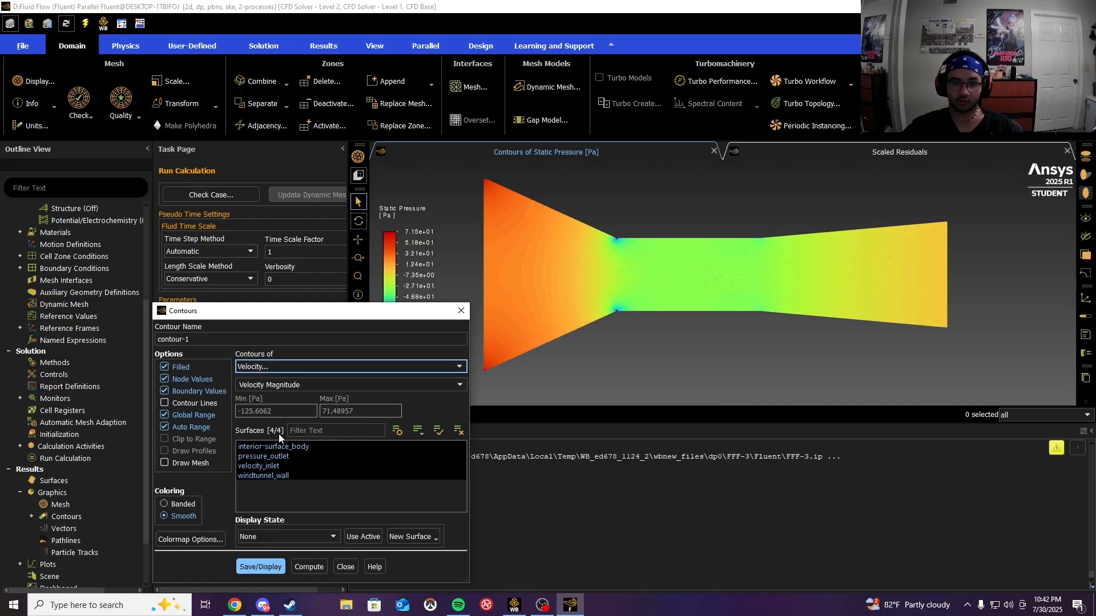
left_click(254, 567)
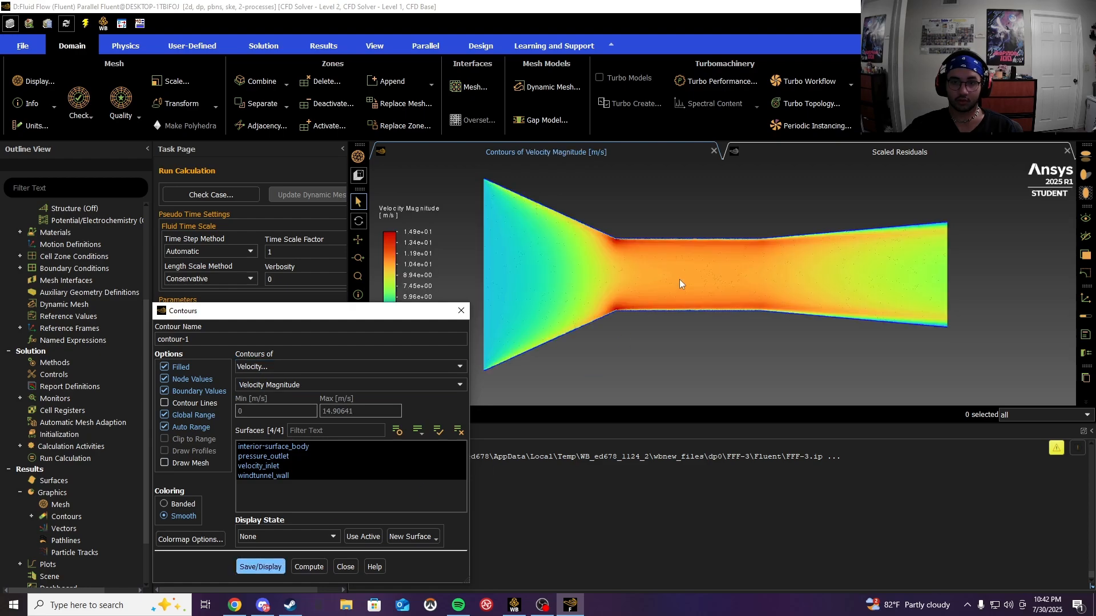
scroll(679, 283, "up", 1)
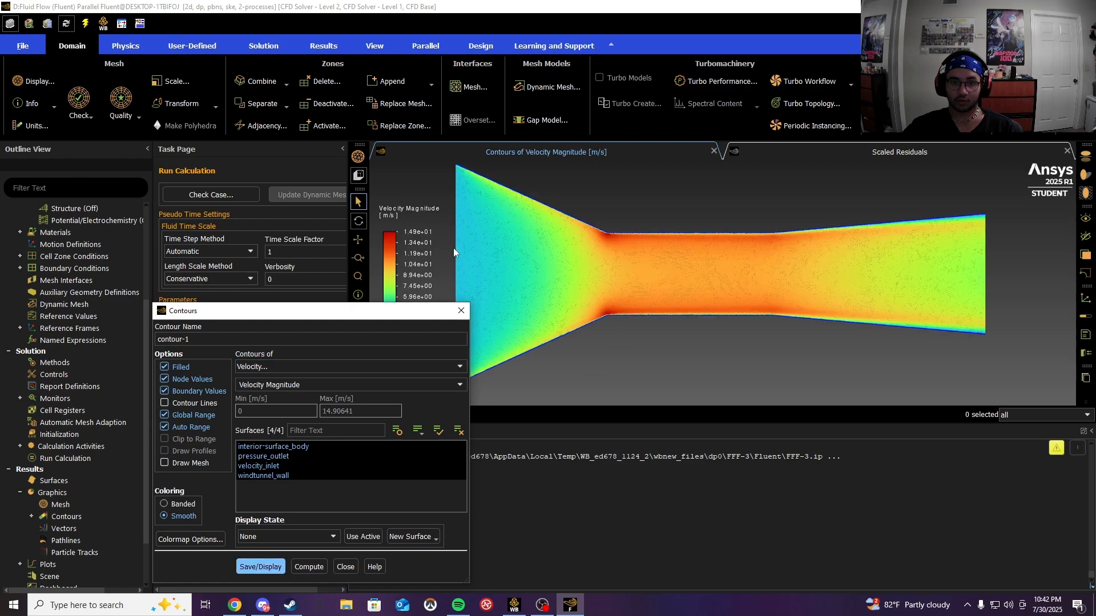
mouse_move(402, 235)
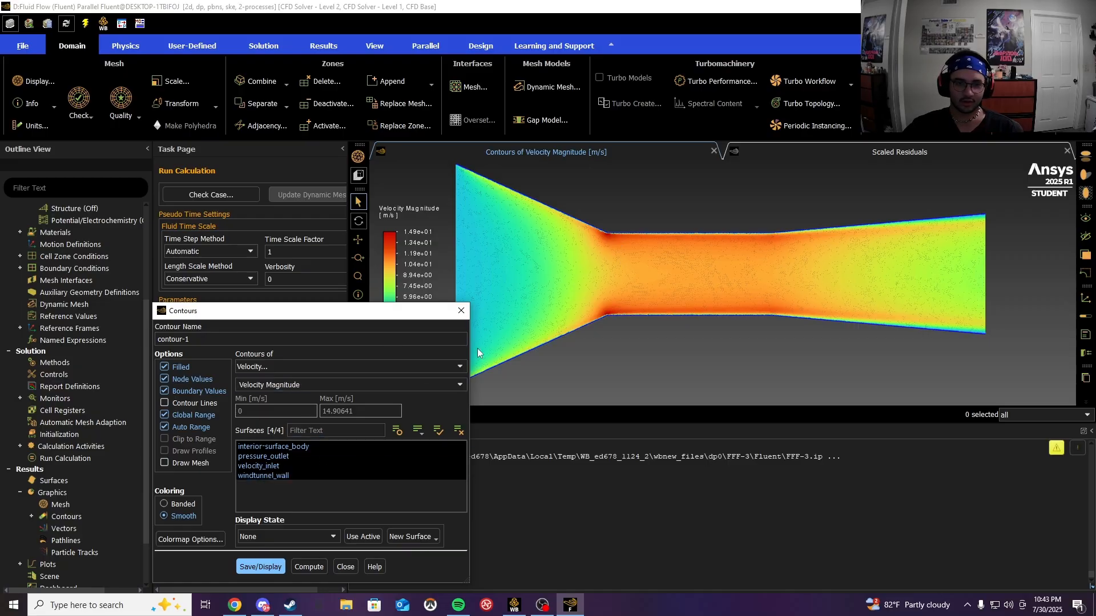
Step: Switch the contour variable to total pressure and display it
left_click(451, 366)
left_click(257, 379)
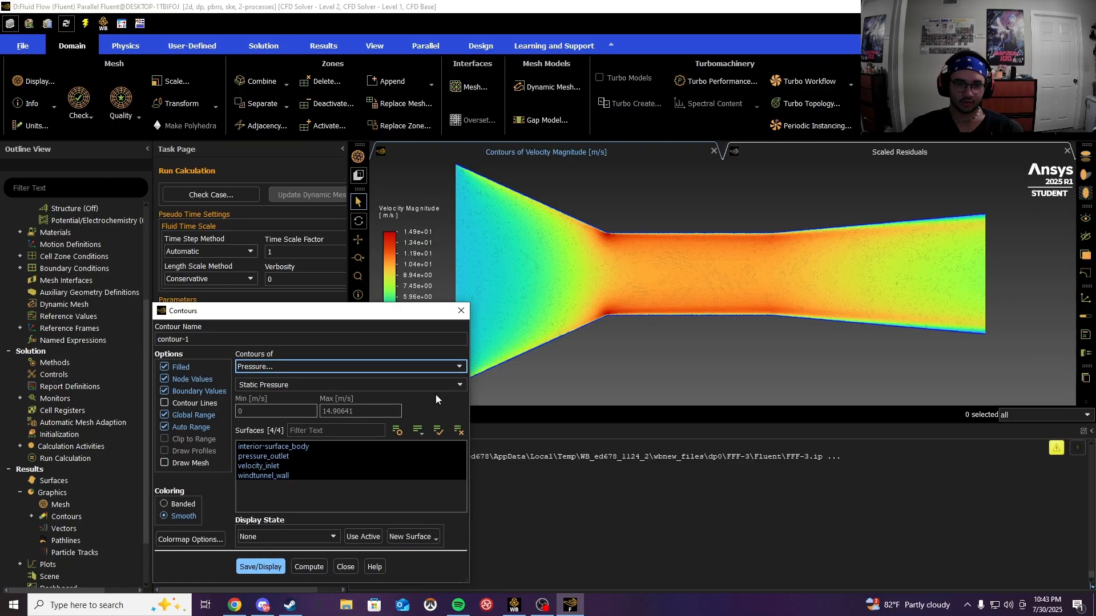
left_click(460, 385)
left_click(304, 434)
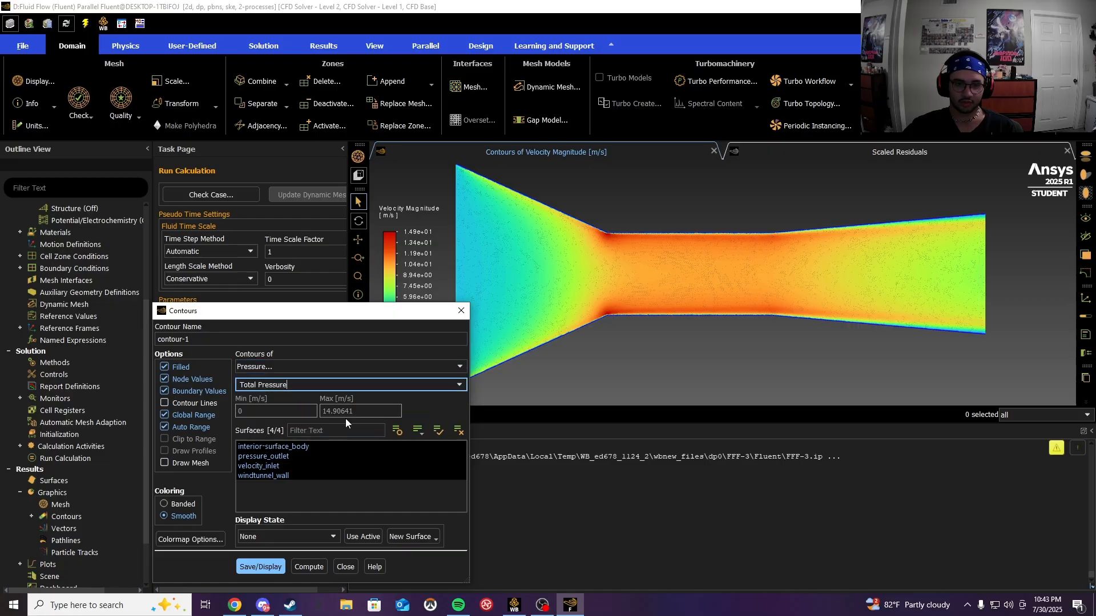
left_click(260, 566)
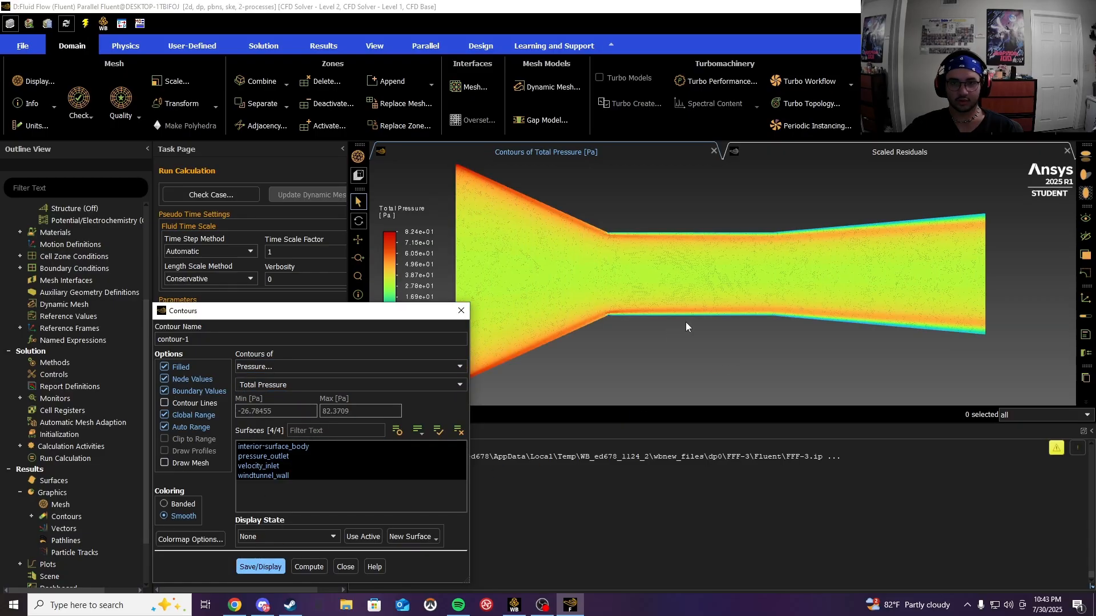
Step: Change the contour variable to dynamic pressure, display it on all four surfaces, and close the contour settings
left_click(446, 383)
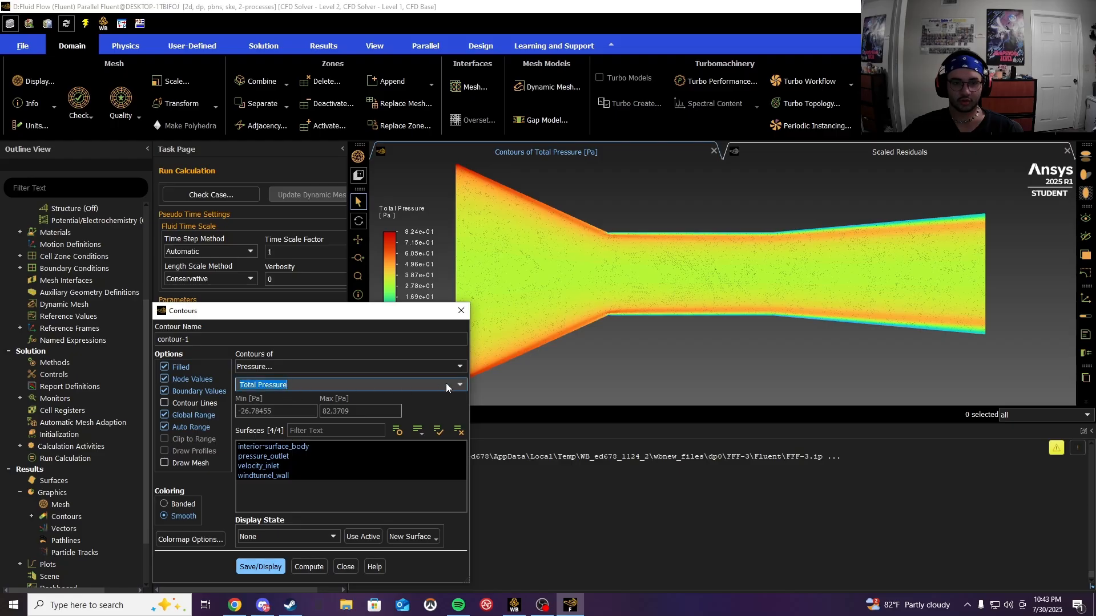
left_click(454, 383)
left_click(310, 413)
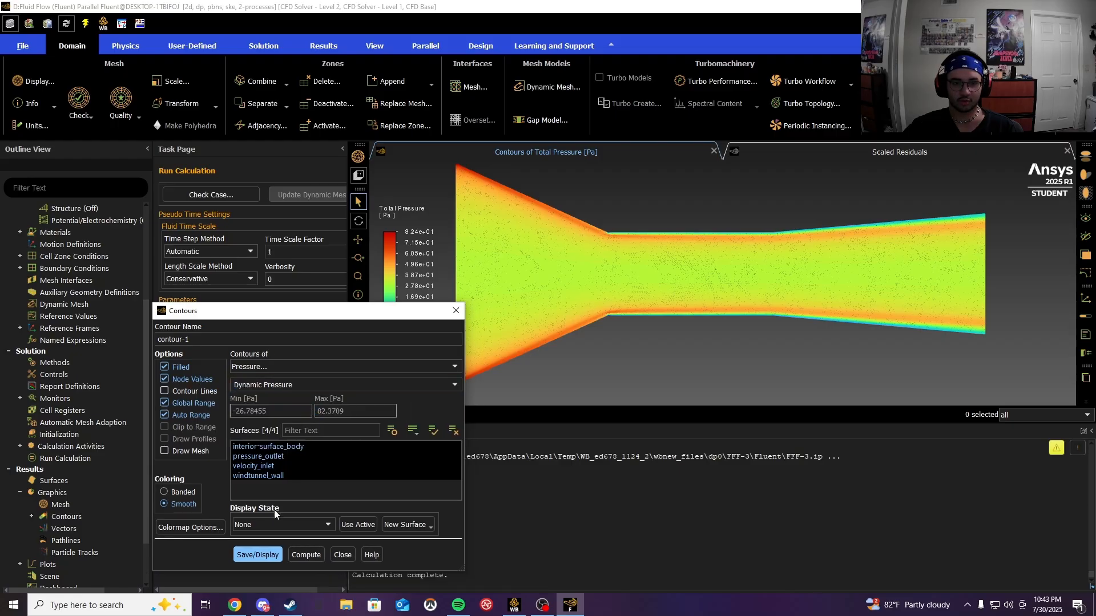
left_click(249, 556)
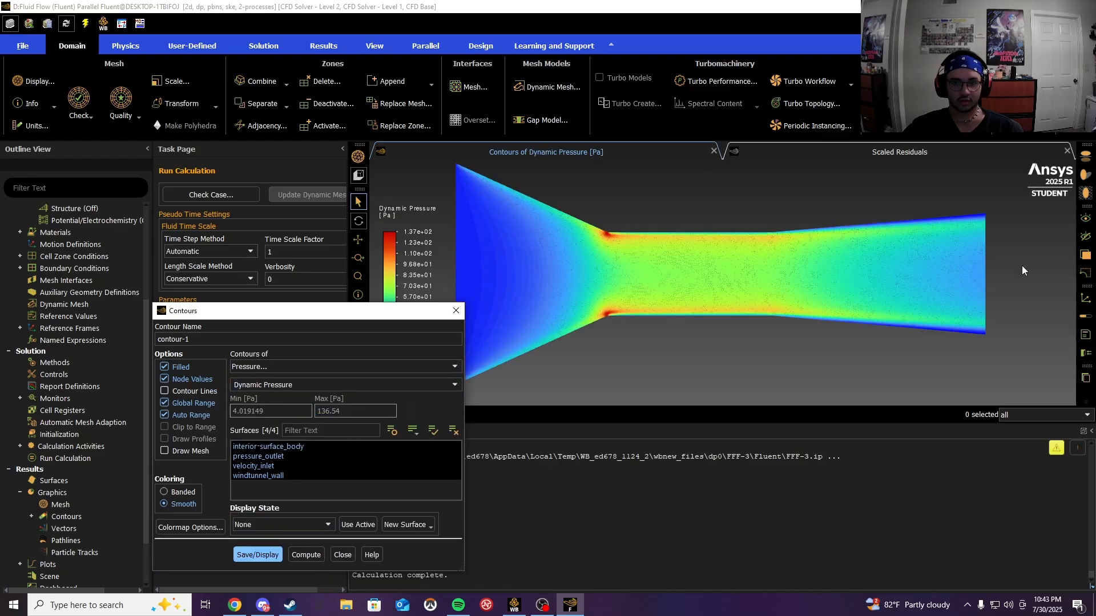
left_click(454, 312)
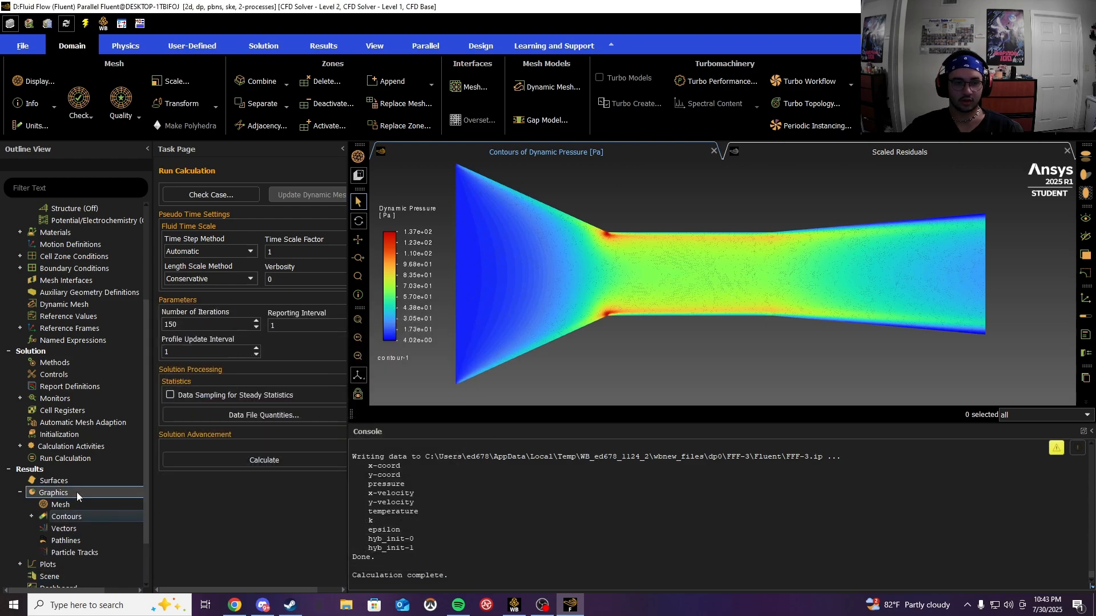
Step: Display pathlines released from velocity_inlet and colored by velocity magnitude
scroll(76, 492, "down", 1)
double_click(53, 503)
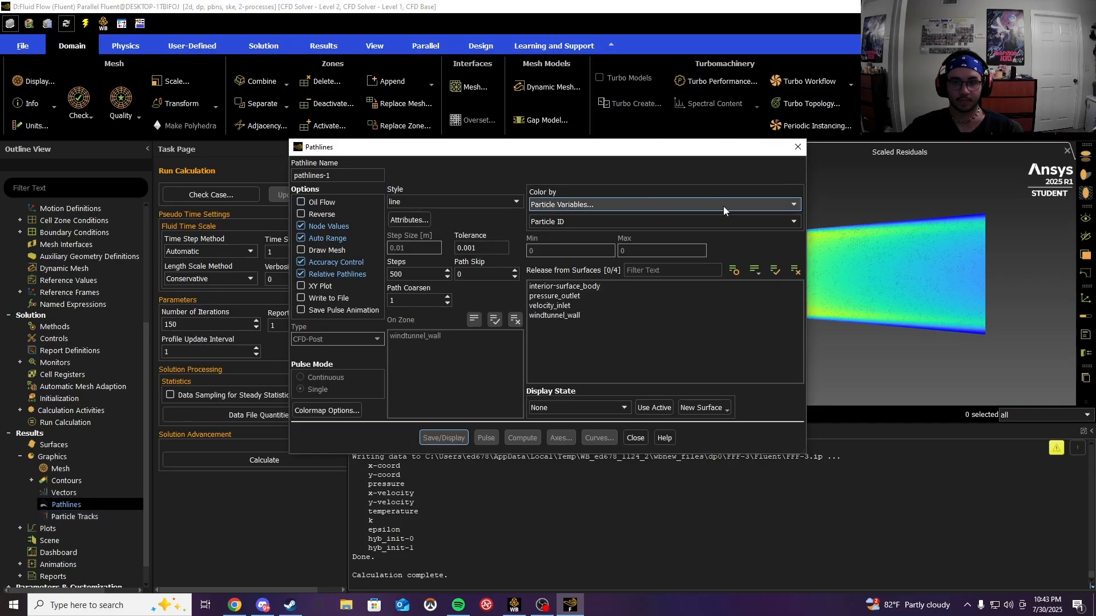
left_click(791, 206)
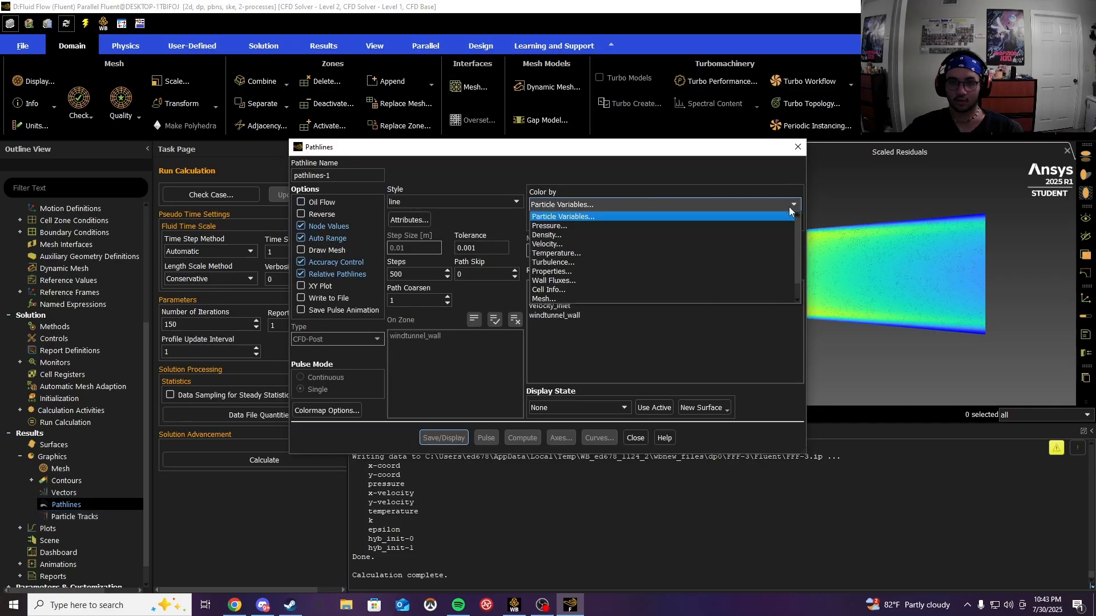
left_click(557, 236)
left_click(553, 204)
left_click(551, 245)
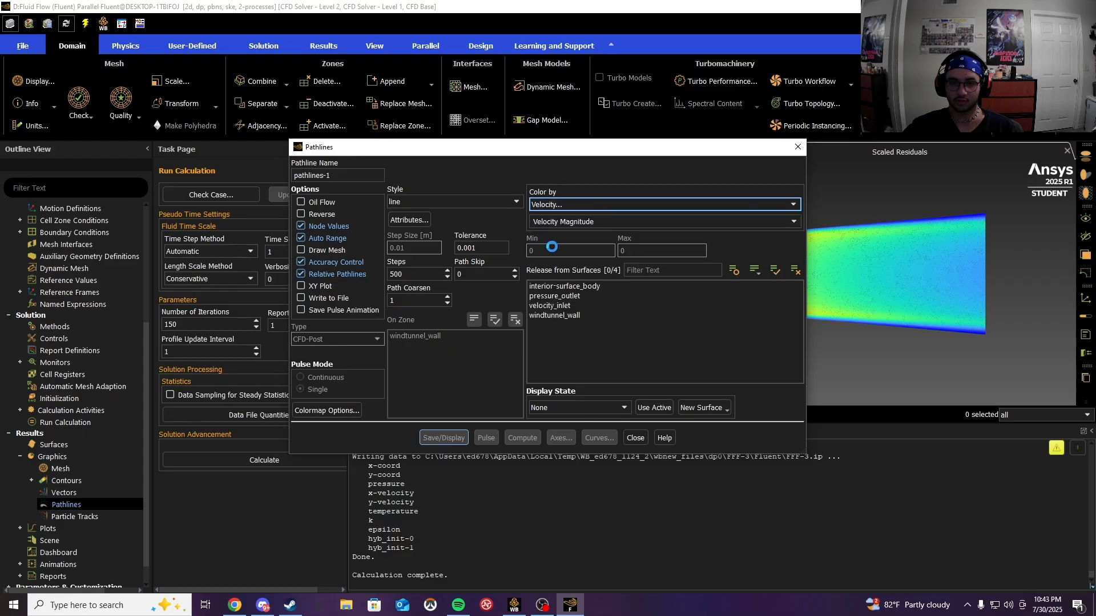
left_click(560, 305)
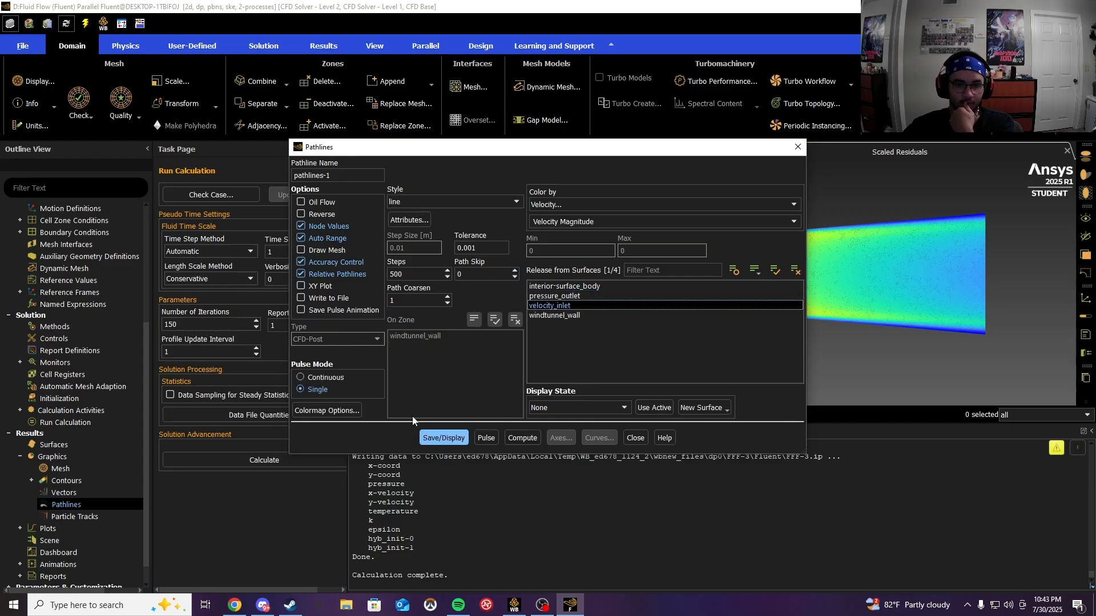
left_click(434, 440)
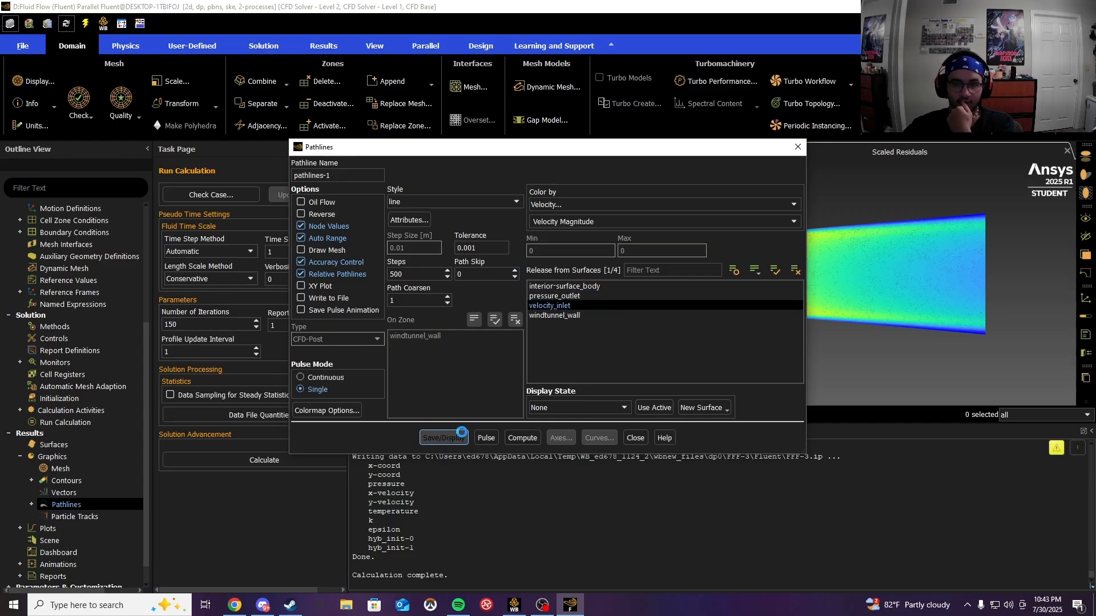
Step: Examine the pathlines through the contraction and test section, moving the pathlines settings and color legend clear of the flow
left_click_drag(663, 148, 645, 469)
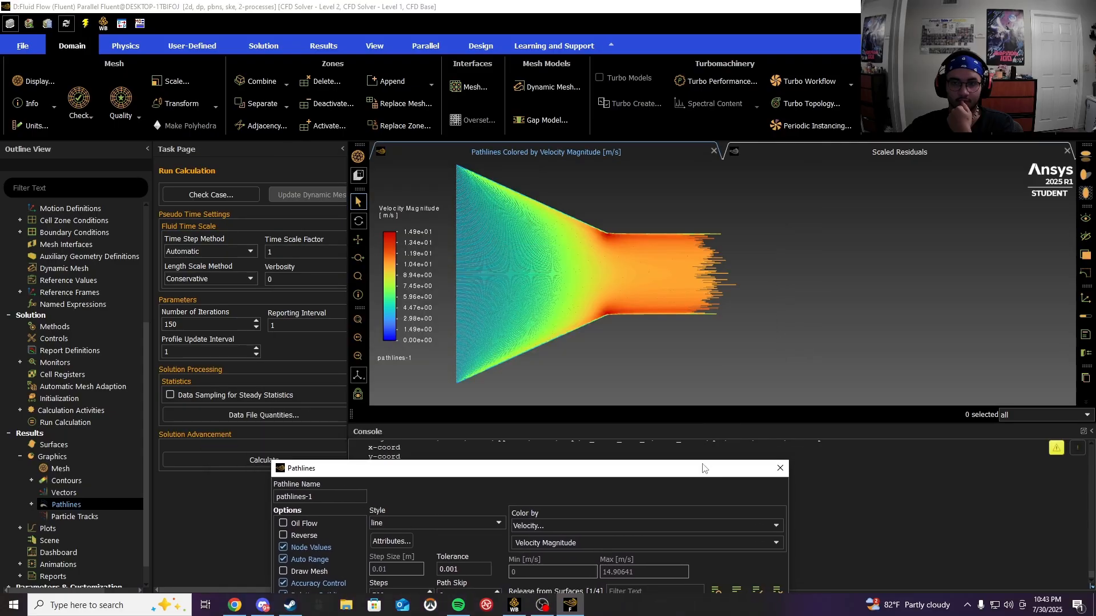
scroll(846, 285, "up", 3)
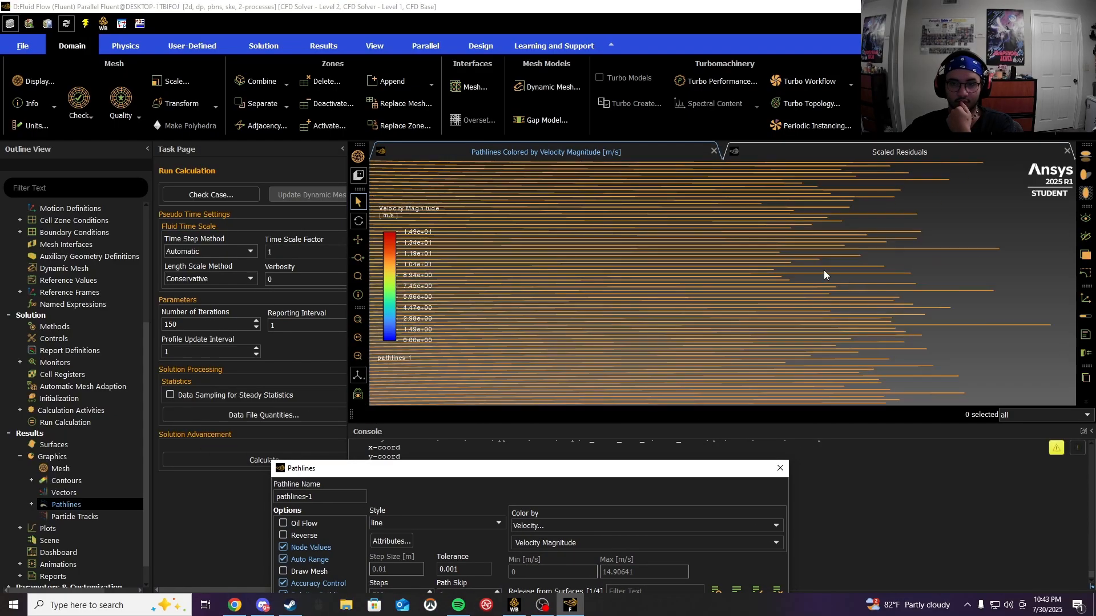
scroll(810, 260, "down", 6)
scroll(710, 255, "up", 5)
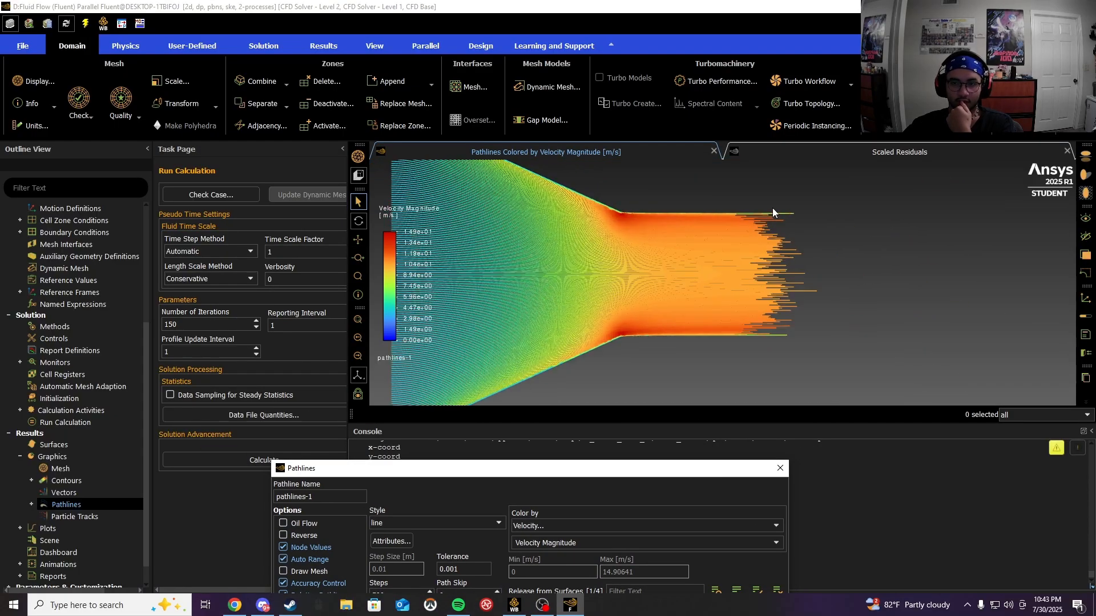
scroll(720, 253, "up", 4)
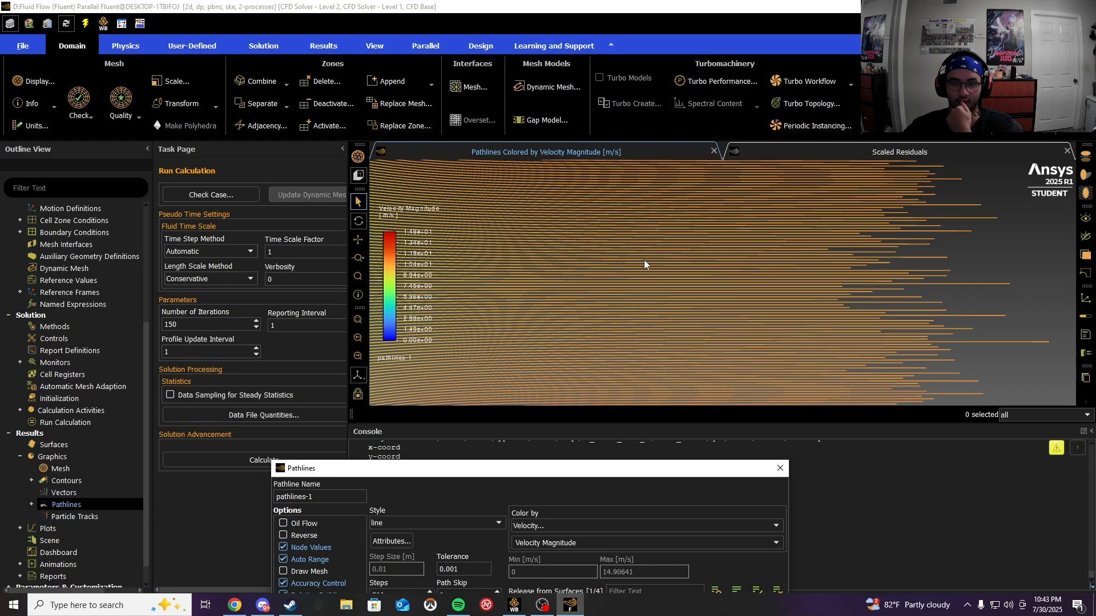
scroll(490, 308, "down", 6)
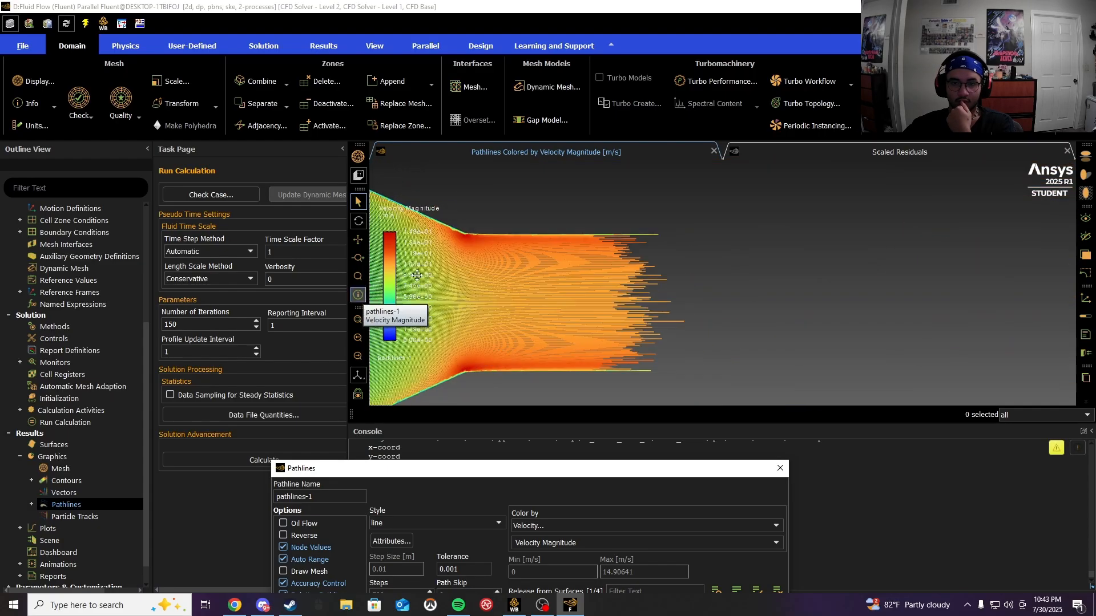
scroll(528, 283, "down", 3)
scroll(502, 274, "down", 3)
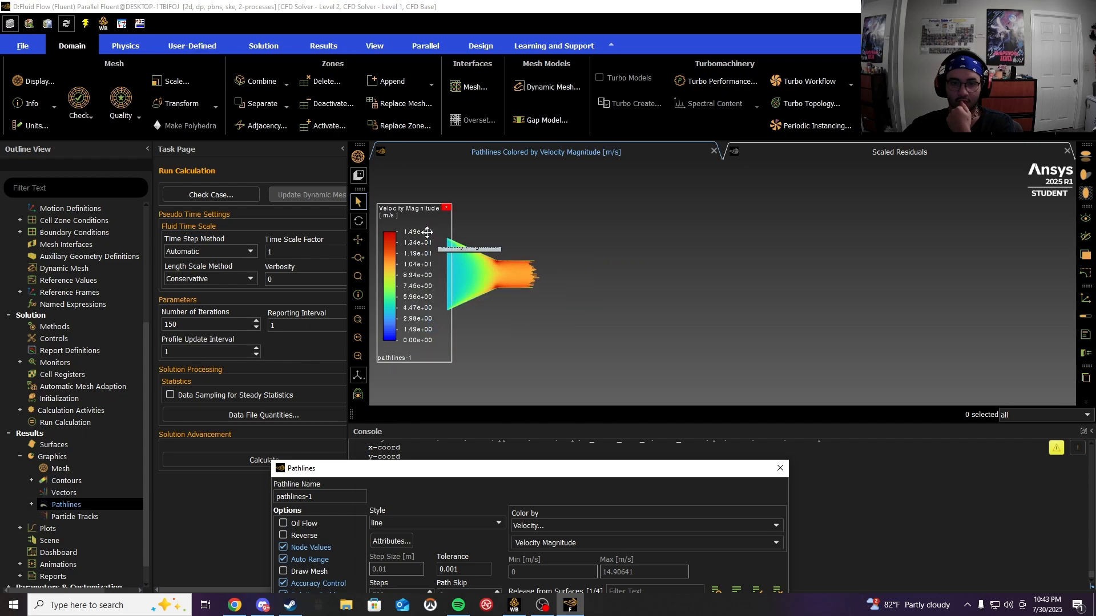
left_click_drag(390, 304, 648, 262)
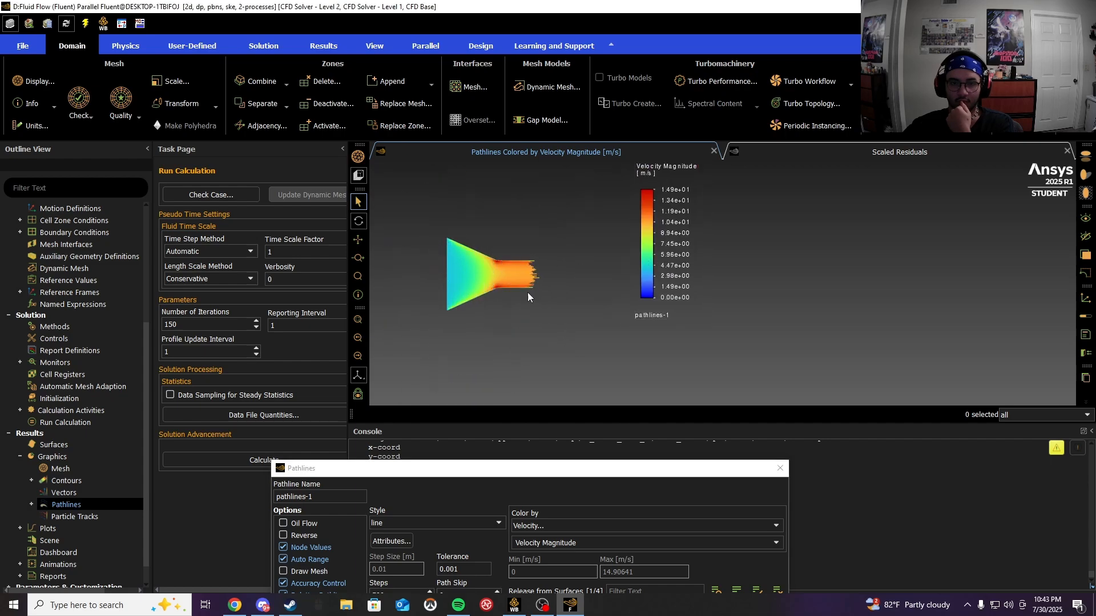
scroll(402, 274, "up", 5)
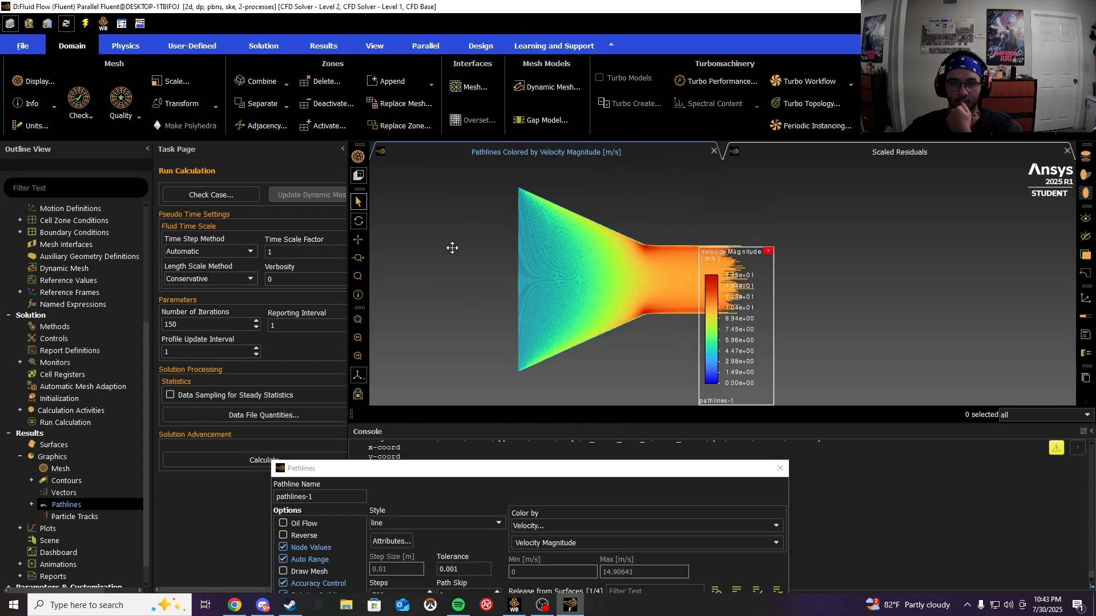
left_click_drag(457, 214, 405, 212)
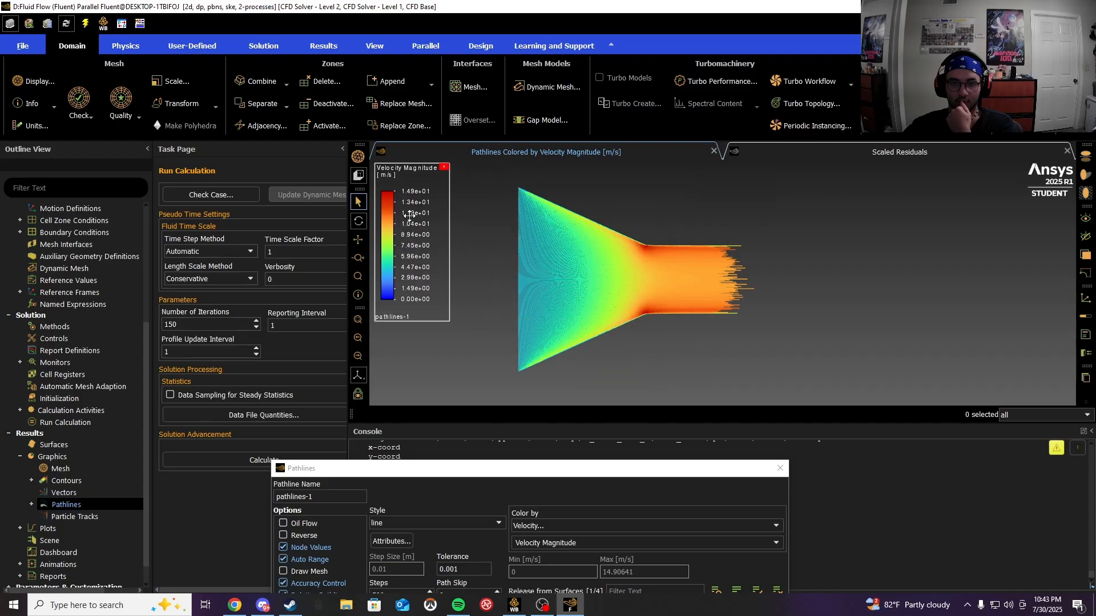
scroll(605, 271, "up", 2)
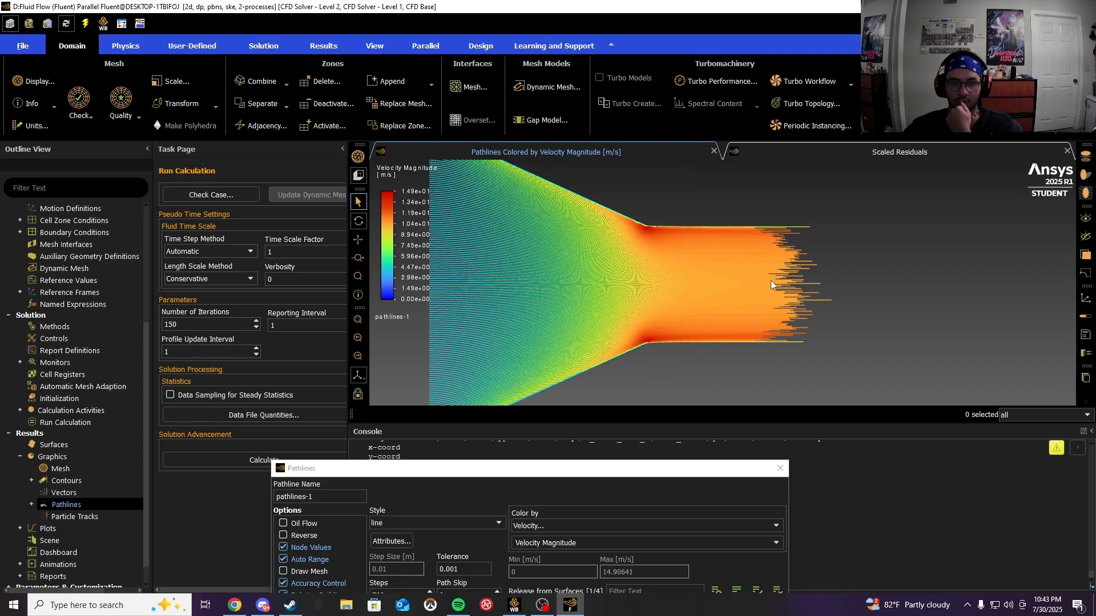
scroll(770, 280, "up", 2)
scroll(68, 456, "down", 1)
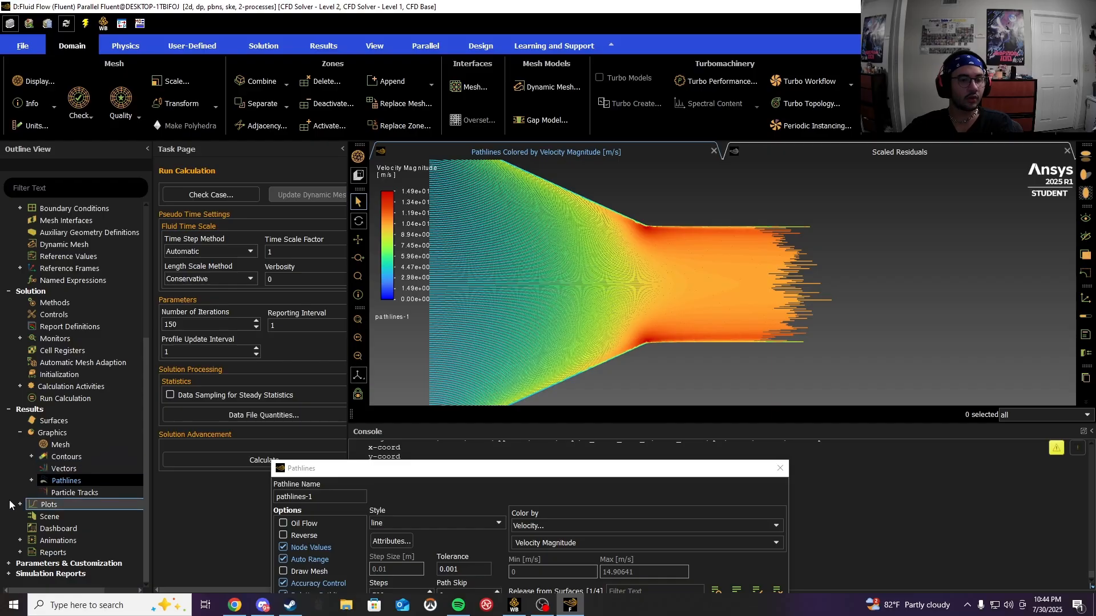
Step: Start a new solution XY plot and define a new line surface for it from x0 = -1.9558 m to x1 = 1.9558 m
left_click(19, 505)
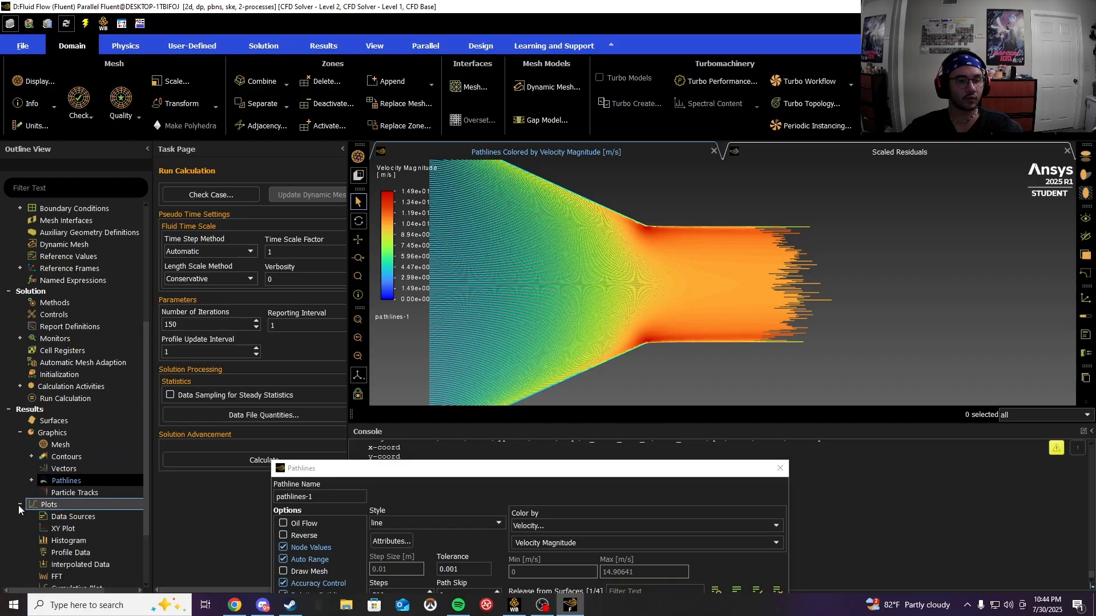
double_click(59, 534)
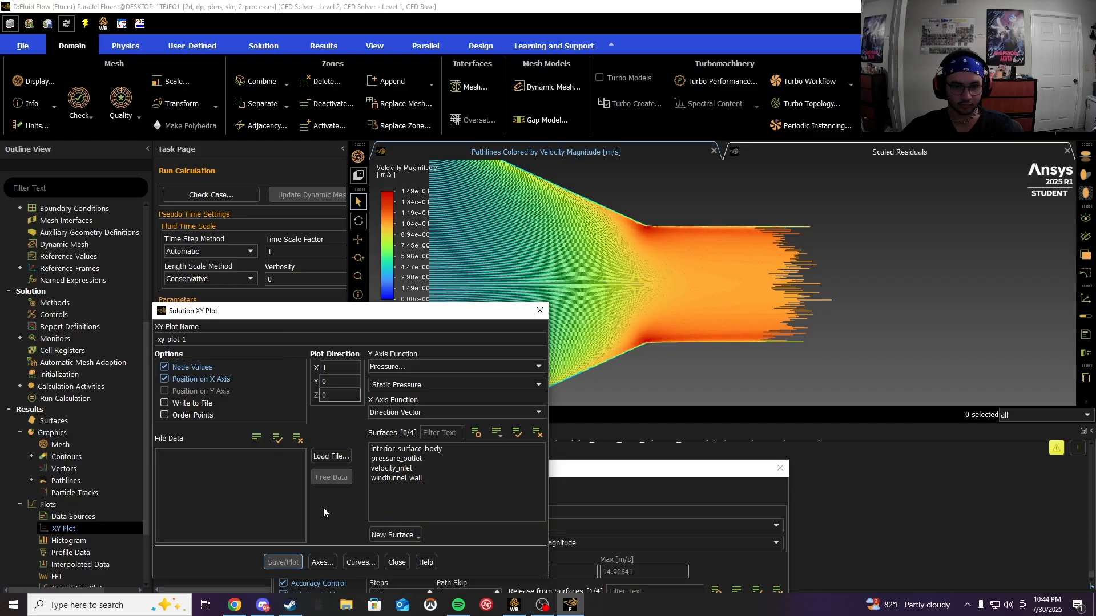
left_click(392, 538)
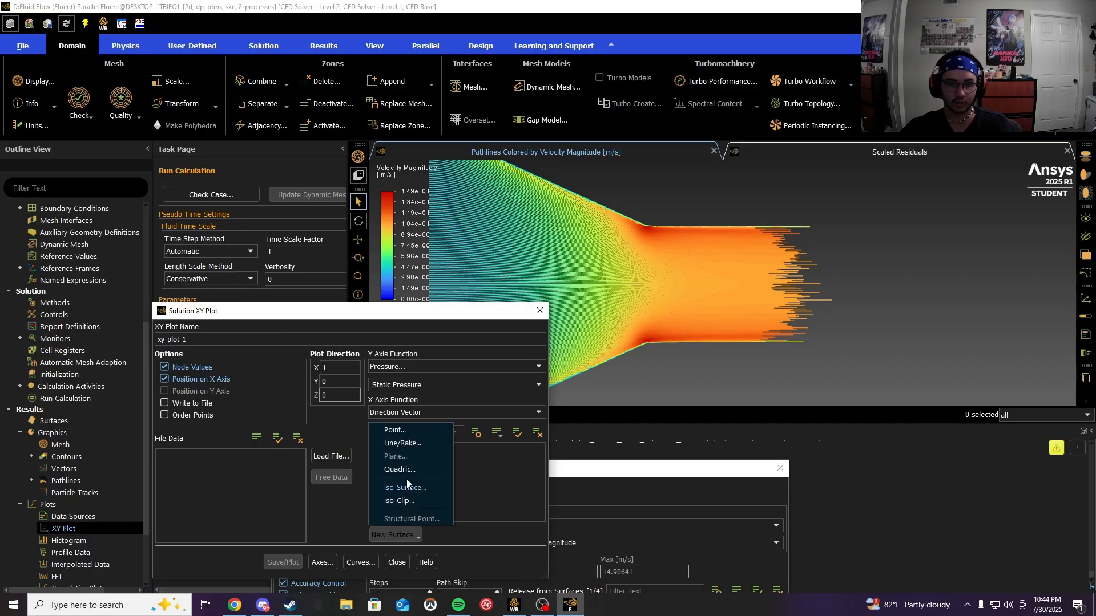
left_click(401, 443)
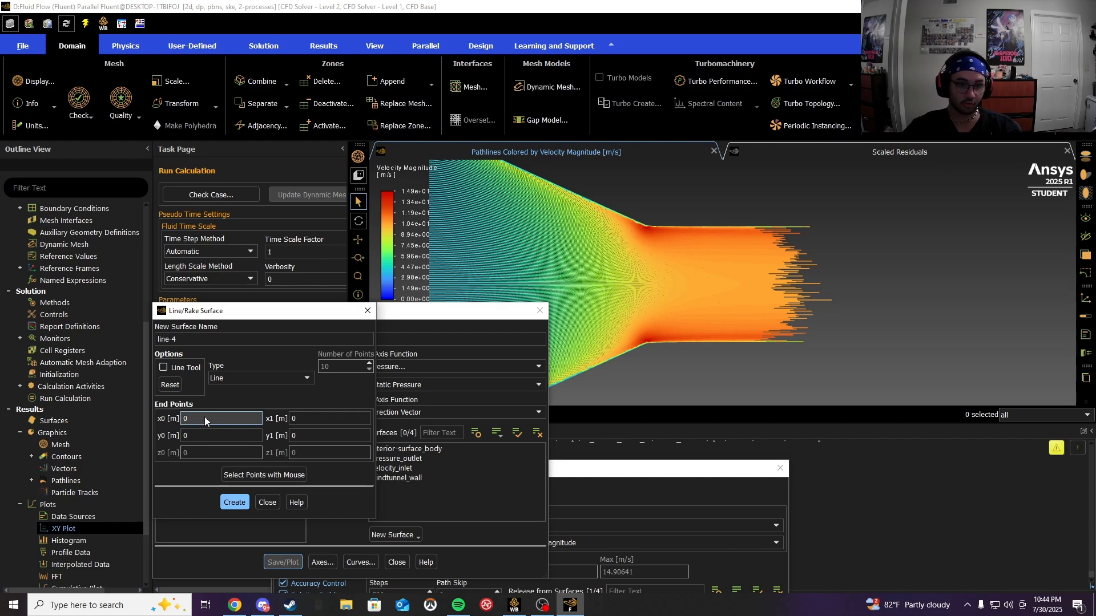
key("BackSpace")
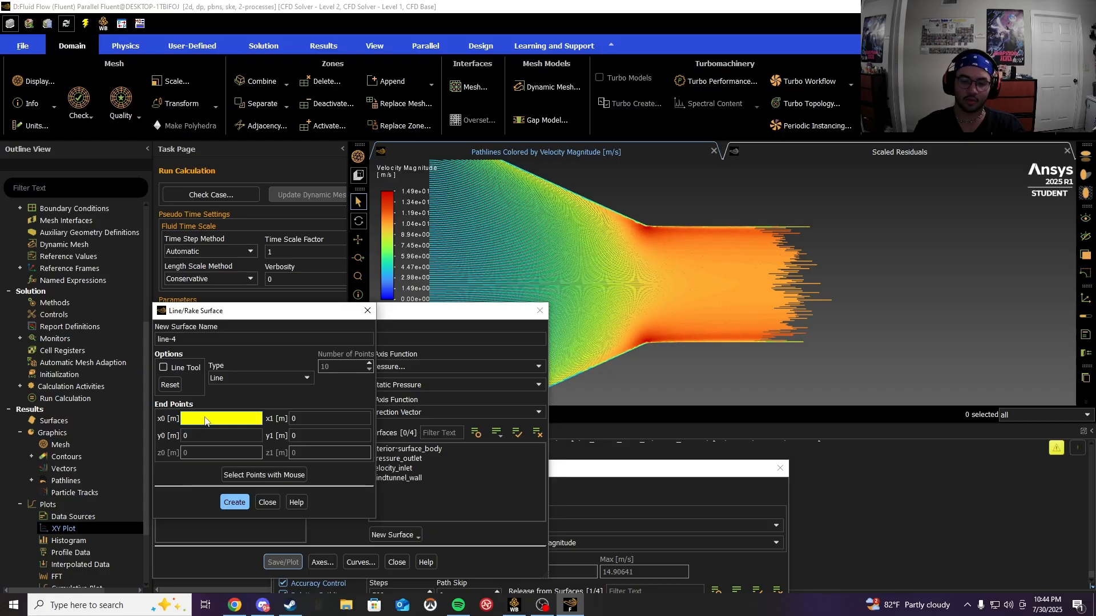
type("-")
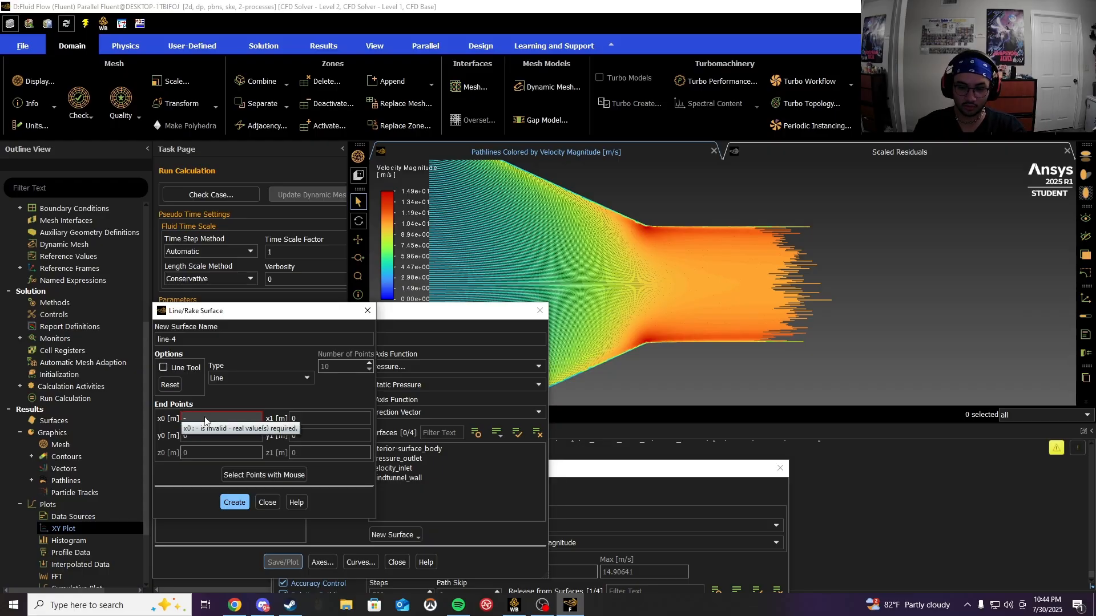
type("1.9558")
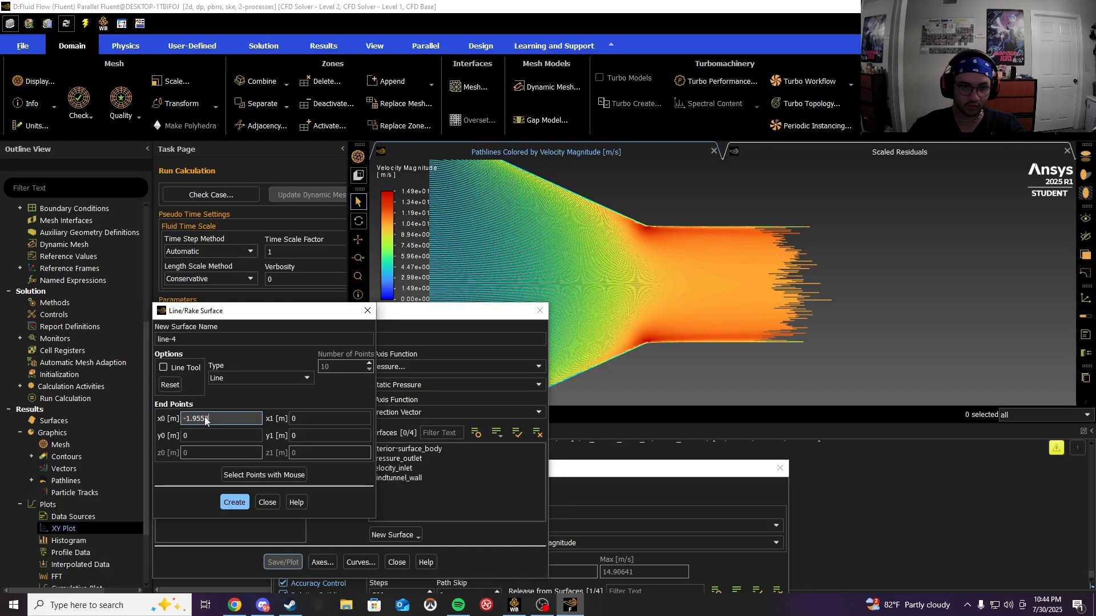
left_click(311, 418)
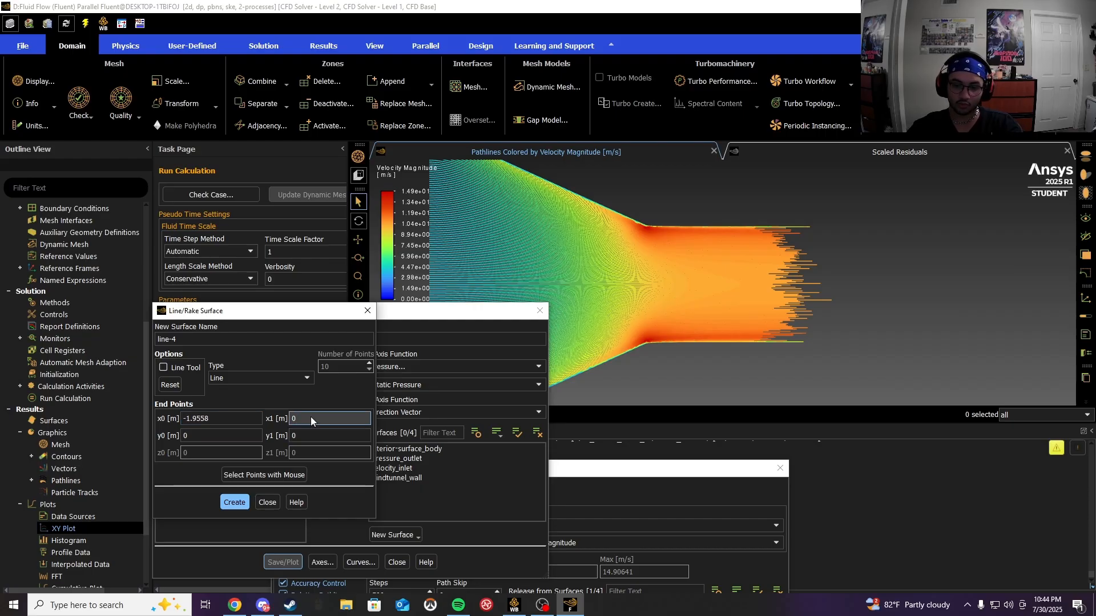
key("BackSpace")
type("1.9558")
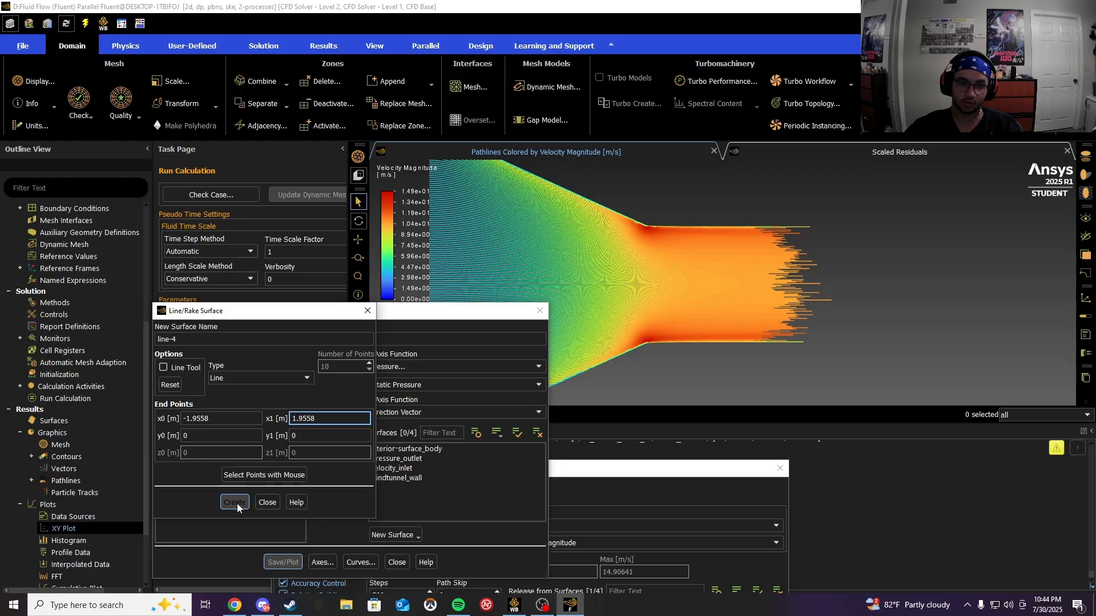
Step: Name the line surface centerline, create it, and return to the XY plot settings
left_click(192, 337)
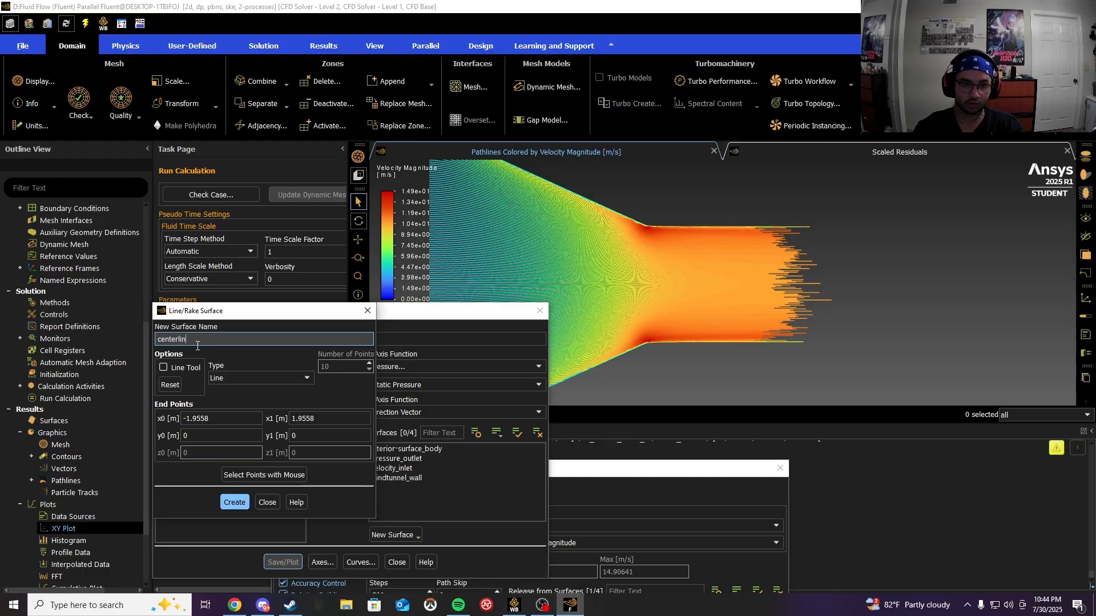
left_click(231, 503)
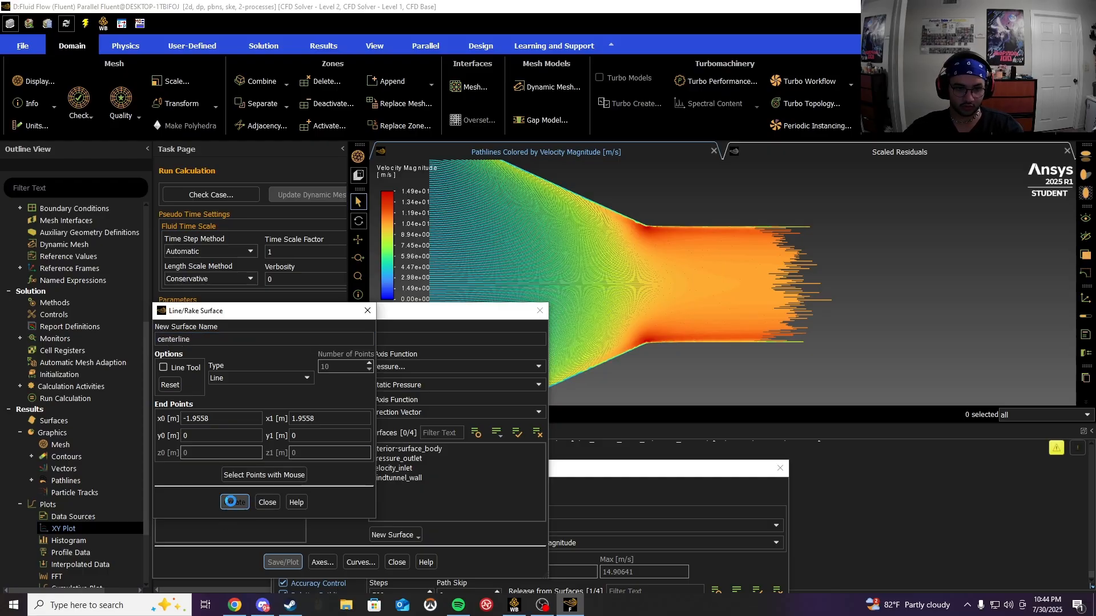
left_click(368, 311)
Step: Plot static pressure against x position along the centerline surface
left_click(386, 448)
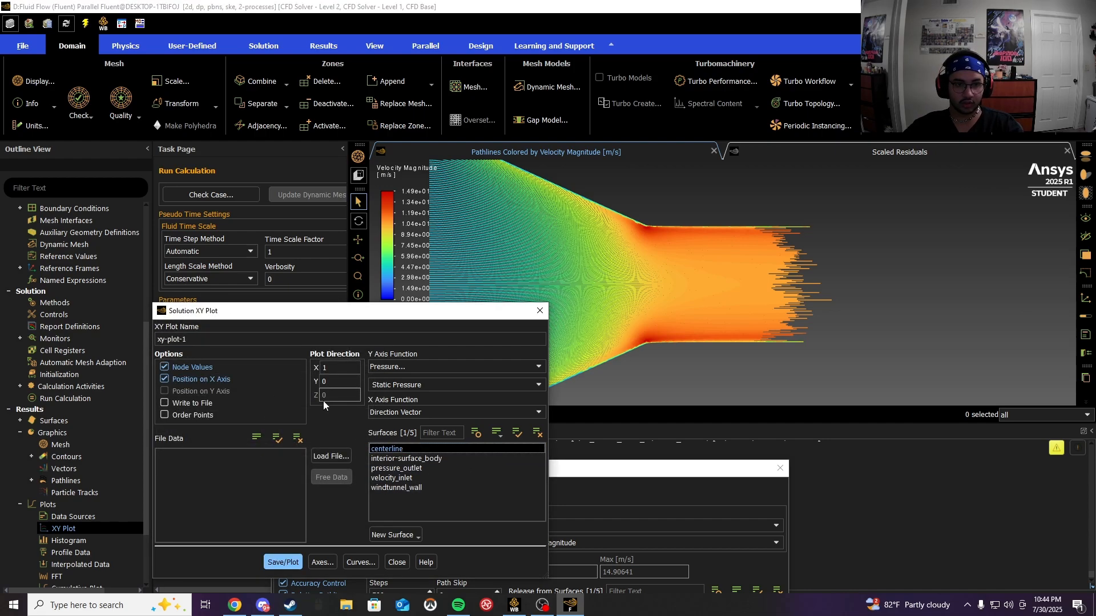
left_click(418, 381)
left_click(282, 561)
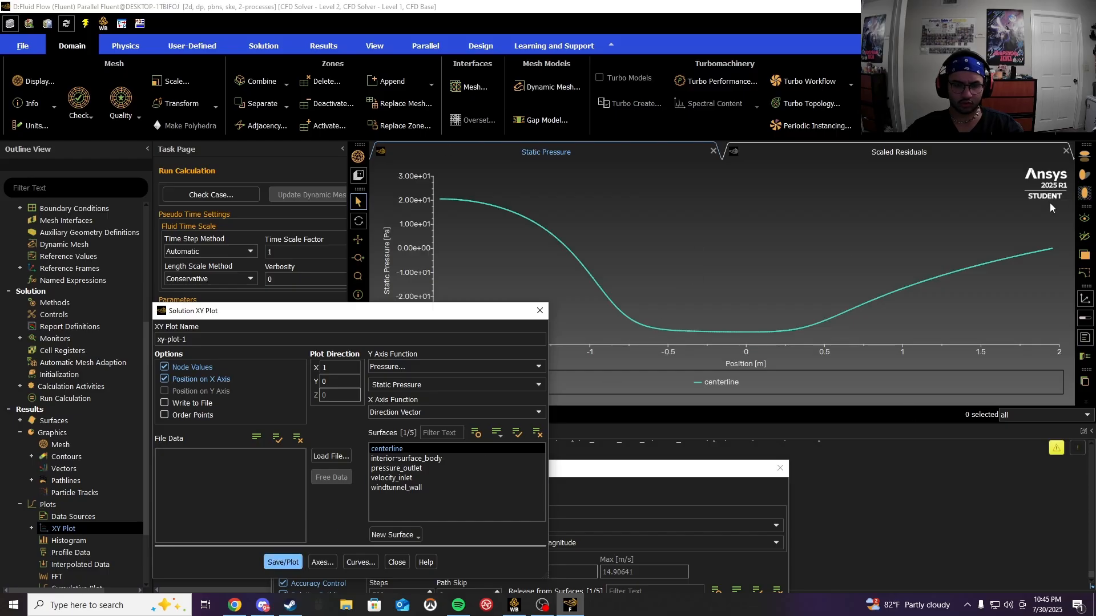
Step: Change the Y axis function to velocity magnitude and plot it along the centerline
left_click(411, 367)
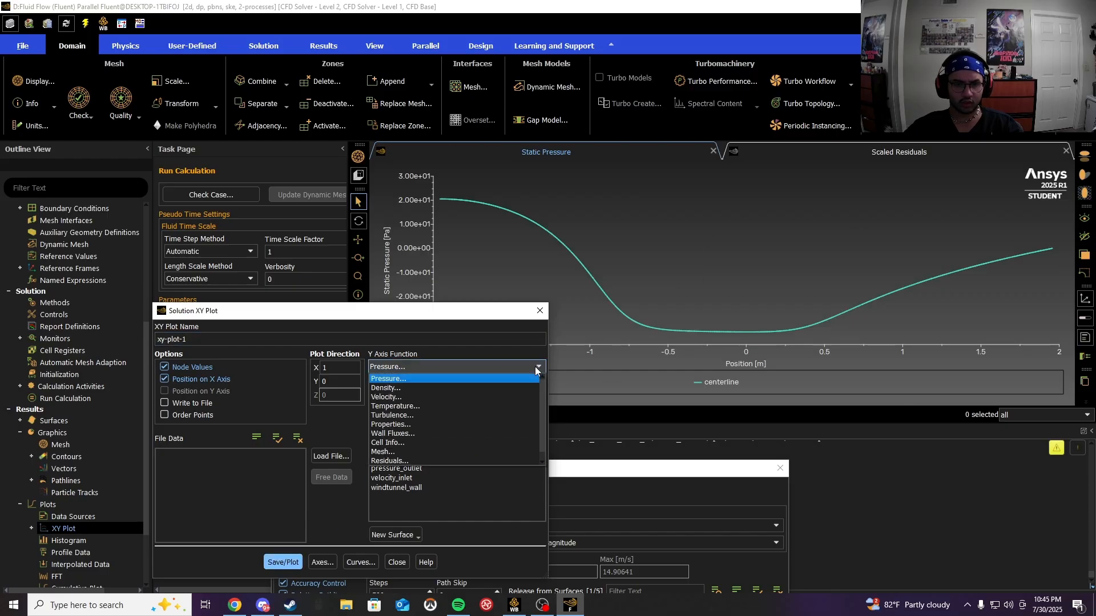
left_click(409, 393)
left_click(276, 561)
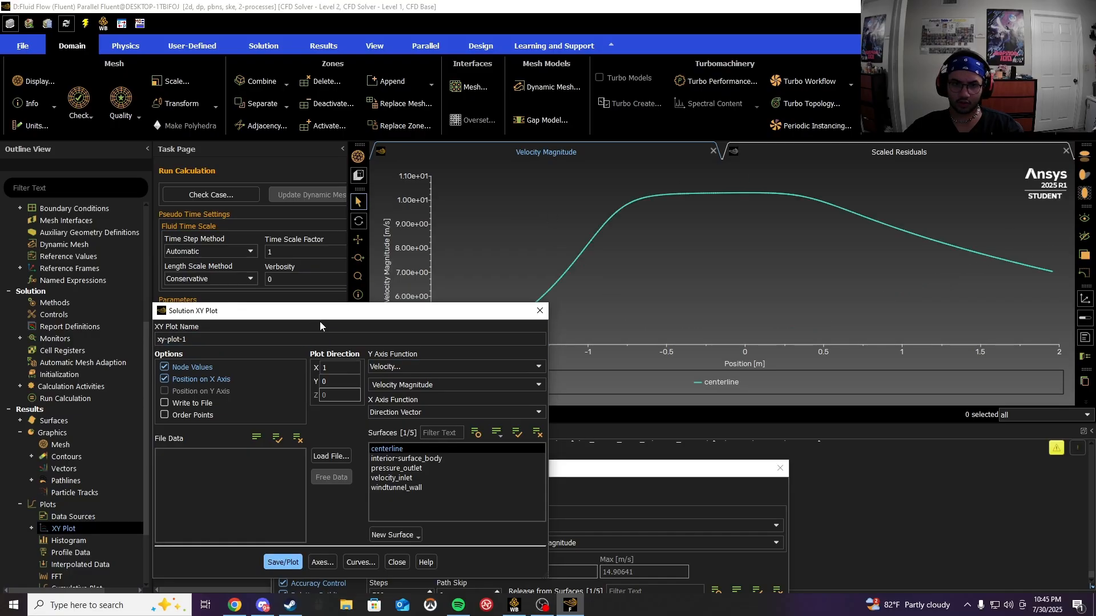
Step: Change the Y axis function to total pressure and plot it along the centerline surface
left_click_drag(319, 314, 137, 169)
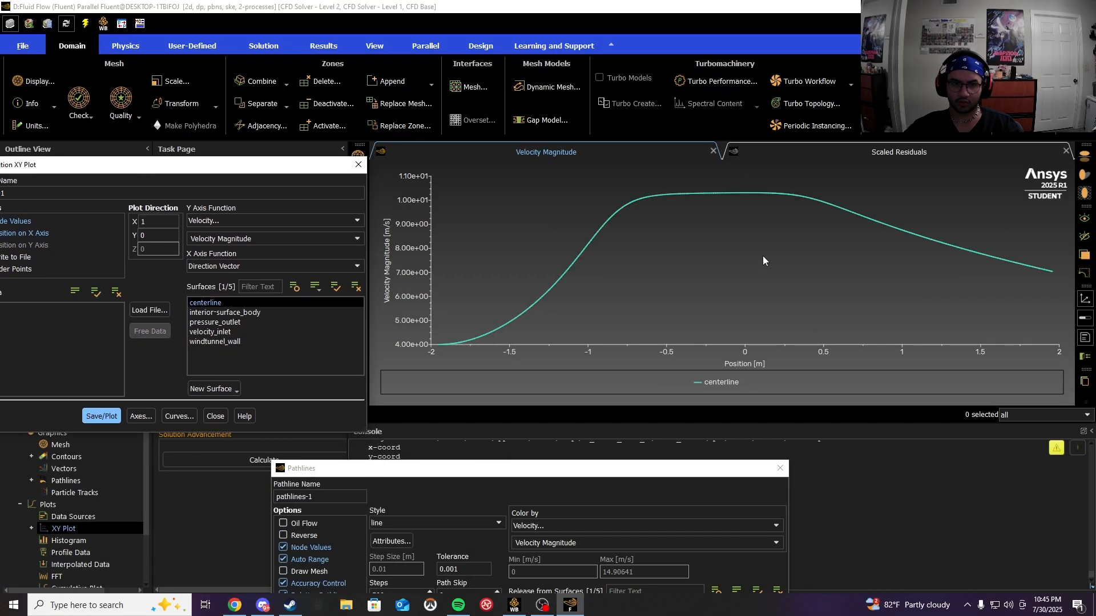
left_click(357, 221)
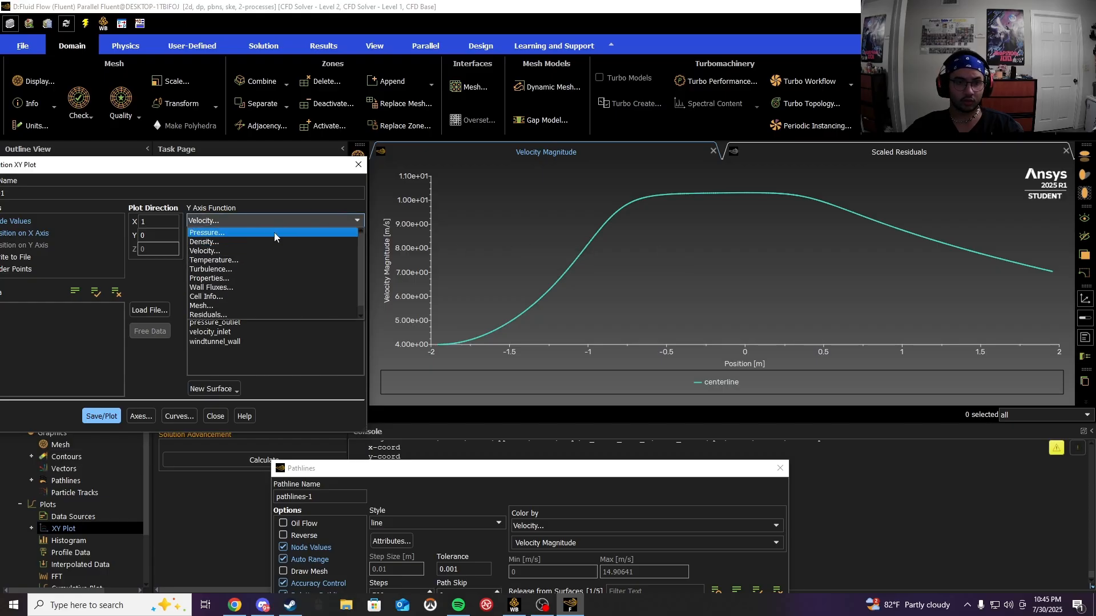
left_click(206, 251)
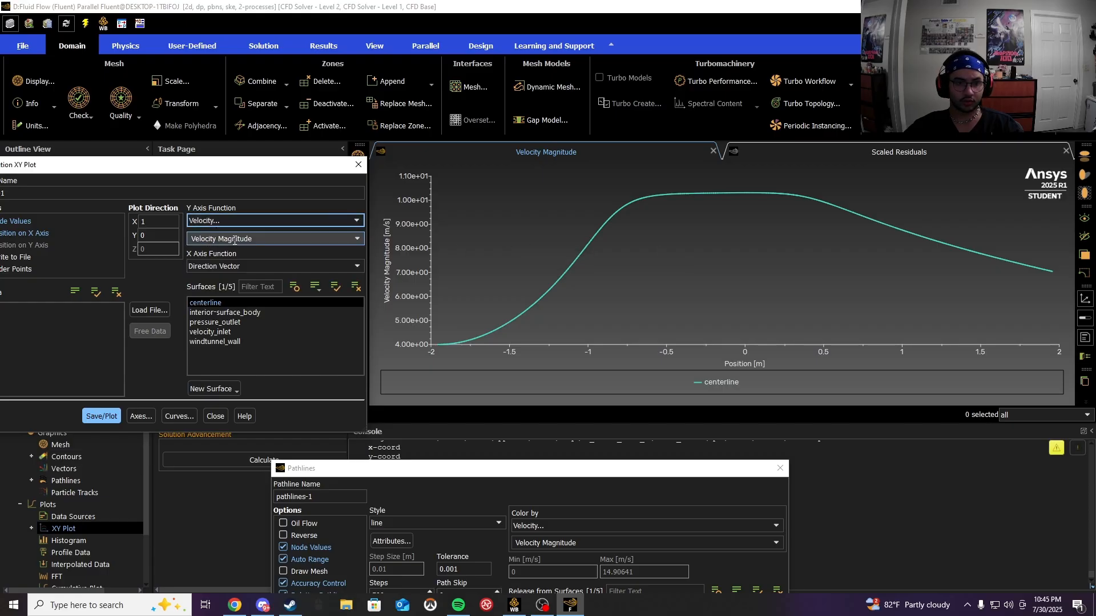
left_click(345, 224)
left_click(223, 234)
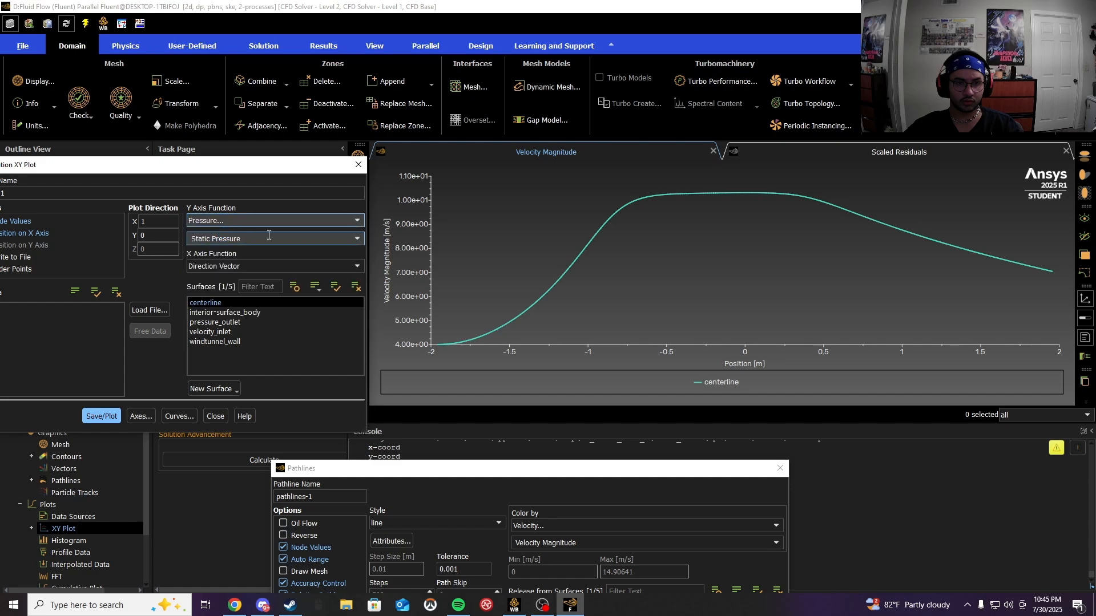
left_click(357, 238)
left_click(228, 289)
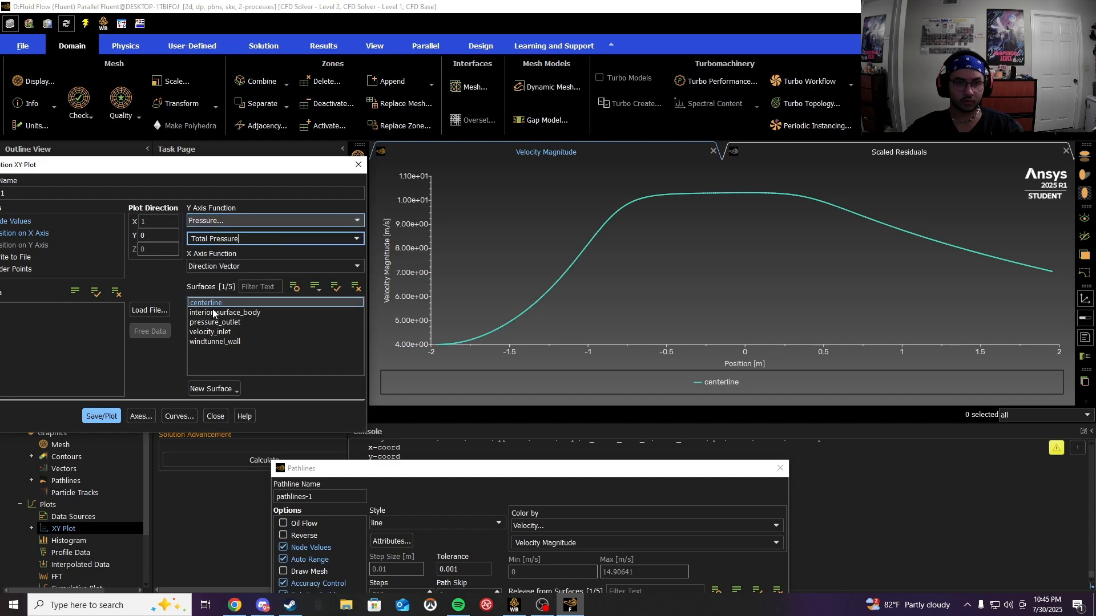
left_click(97, 410)
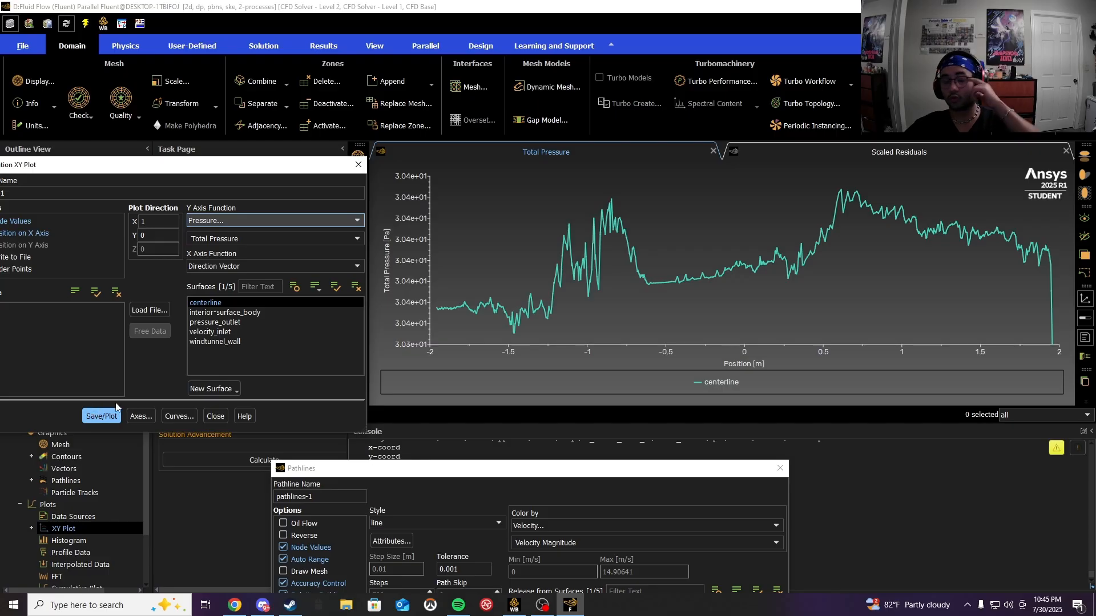
Step: Change the Y axis function to dynamic pressure and plot it along the centerline surface
left_click(357, 221)
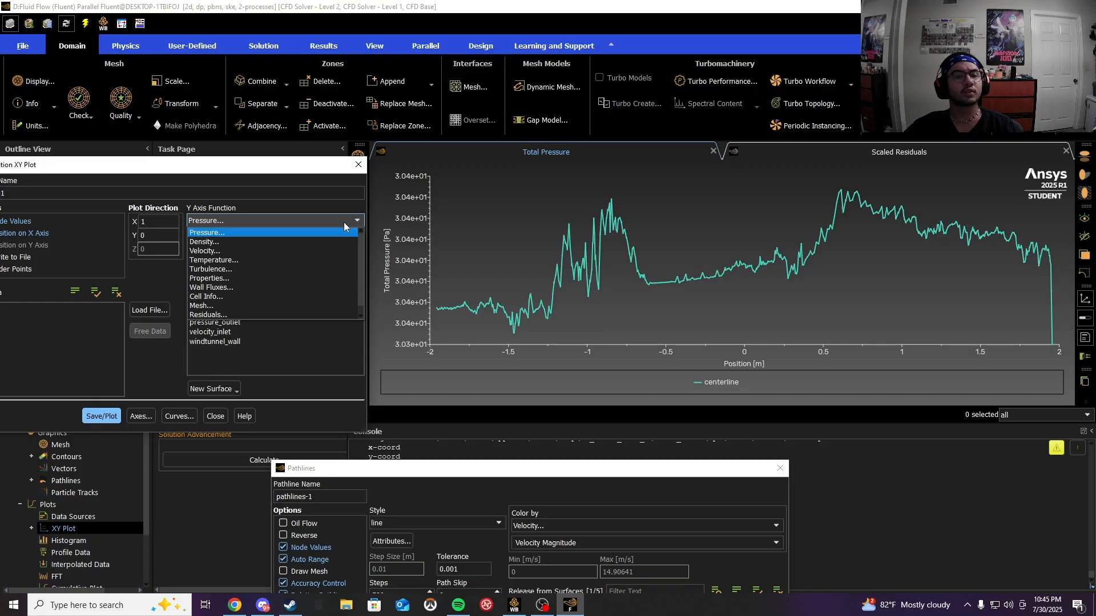
left_click(318, 232)
left_click(240, 238)
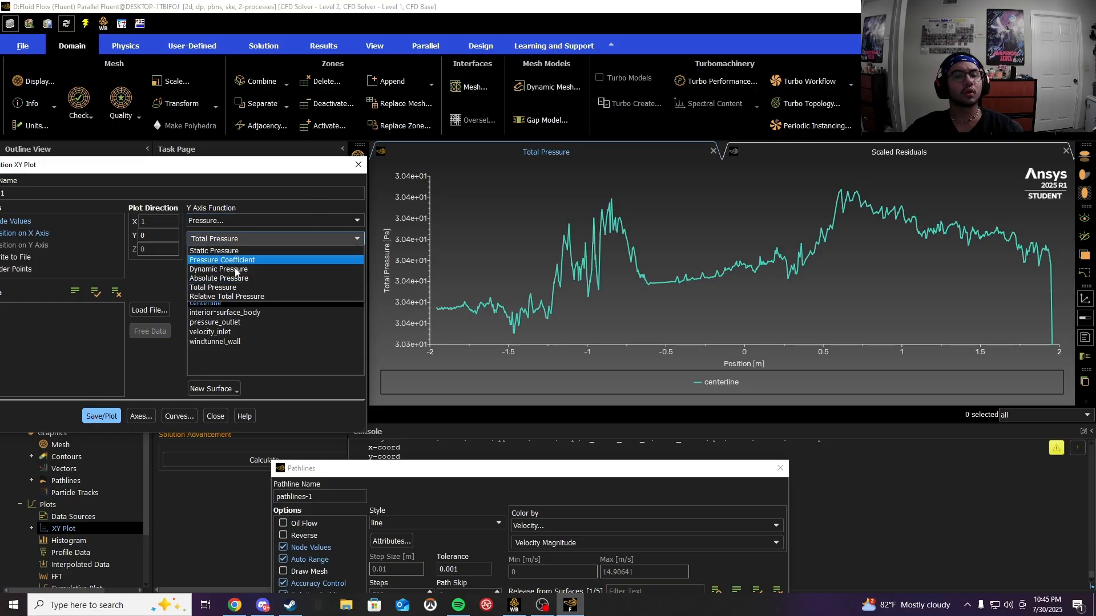
left_click(235, 269)
left_click(98, 415)
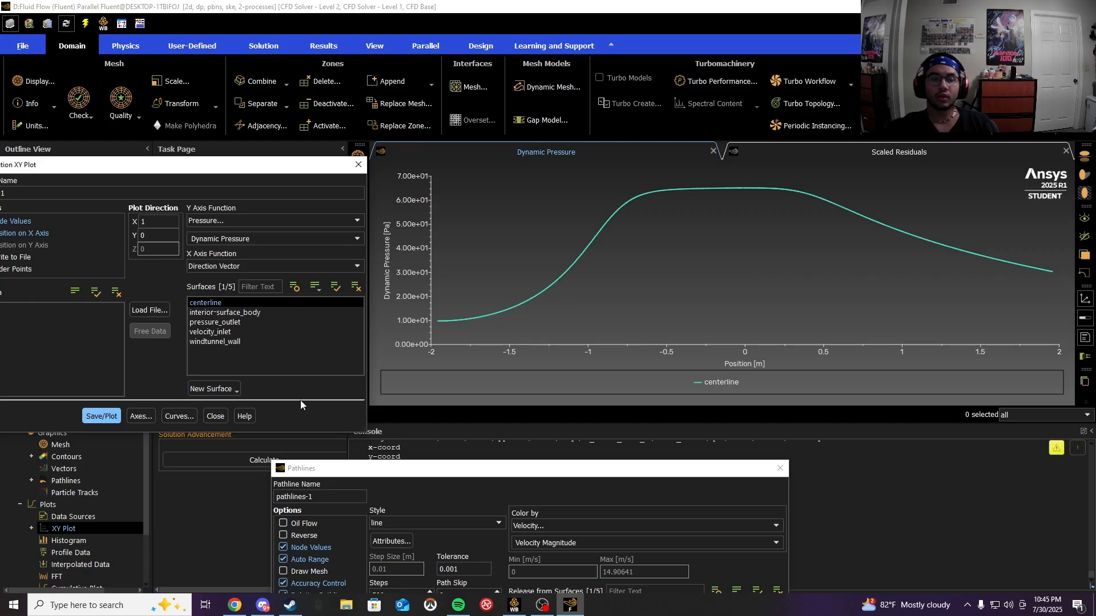
Step: Start a new line surface from the XY plot settings and name it vertical_centerline
left_click_drag(261, 169, 677, 181)
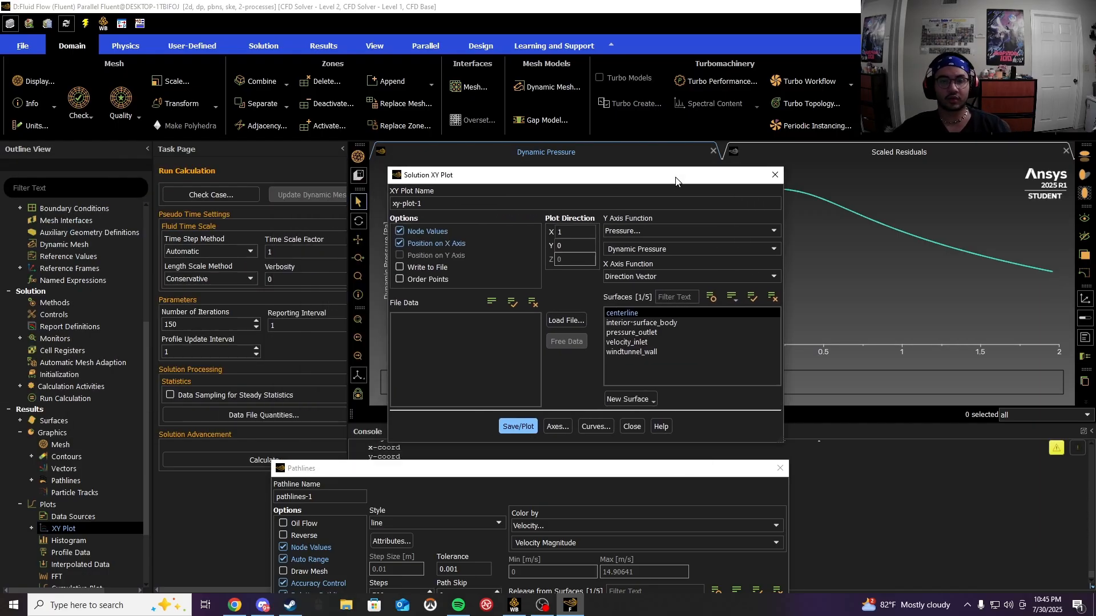
left_click(623, 401)
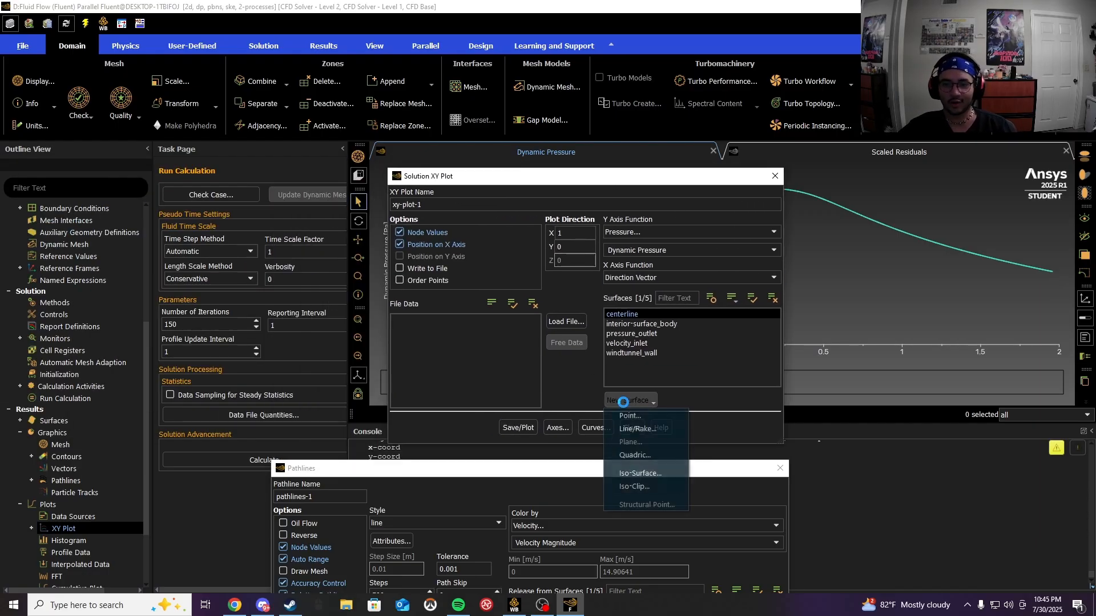
left_click(637, 428)
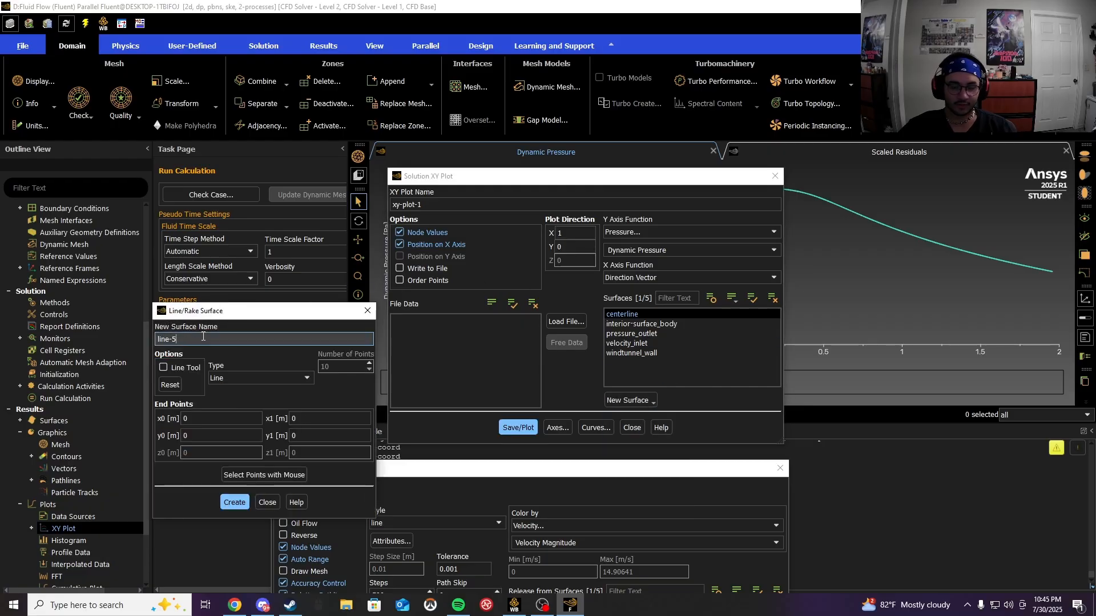
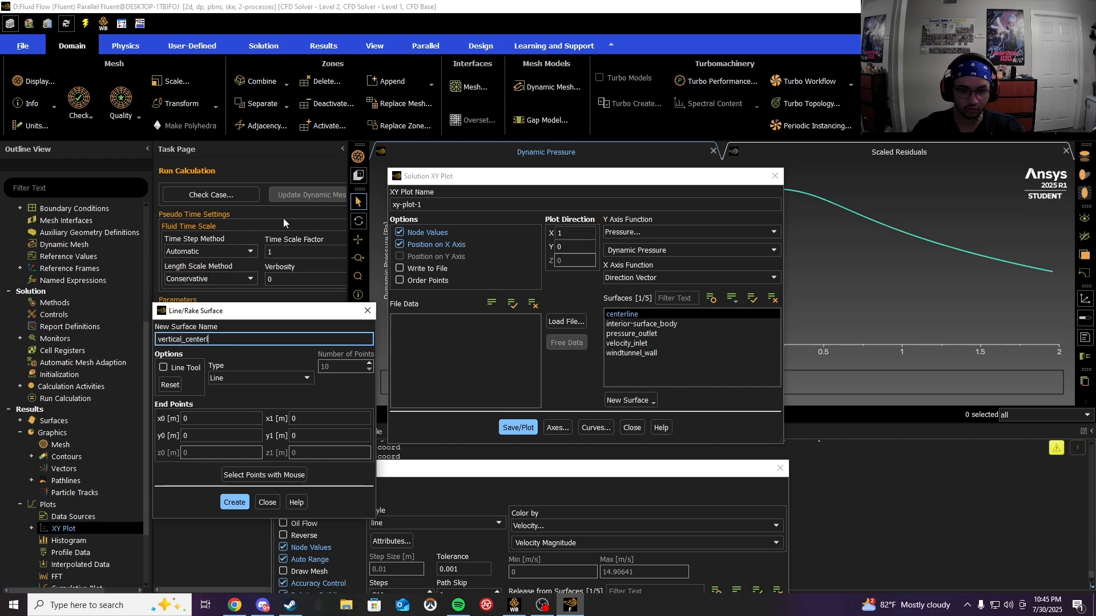
type("line")
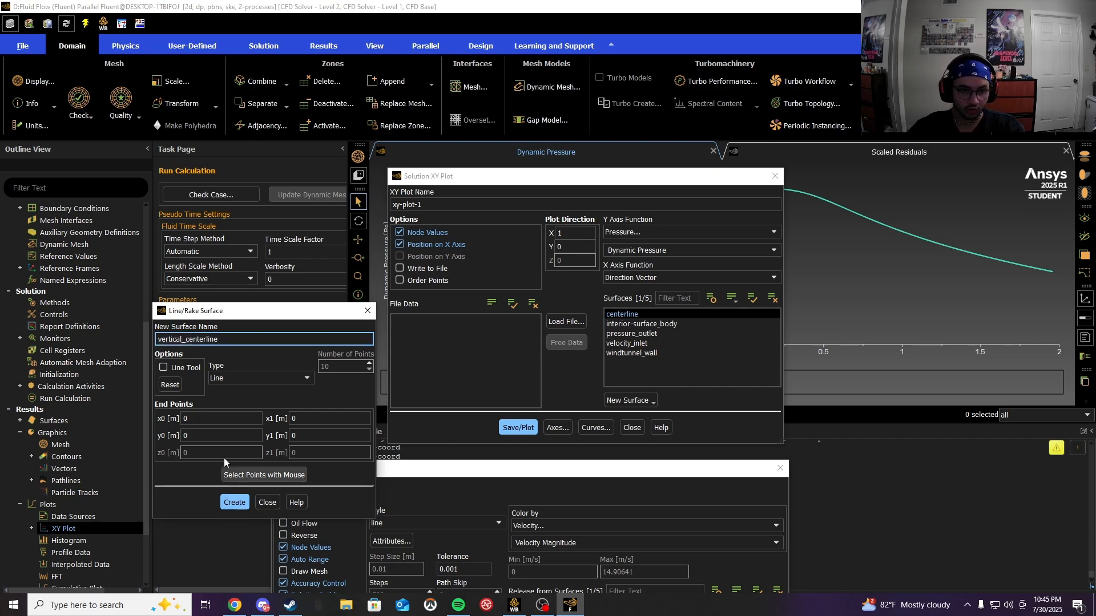
Step: Look up the half-height in the Final Project Report document and set the line's y0 to -0.3048 m in Fluent
left_click(200, 435)
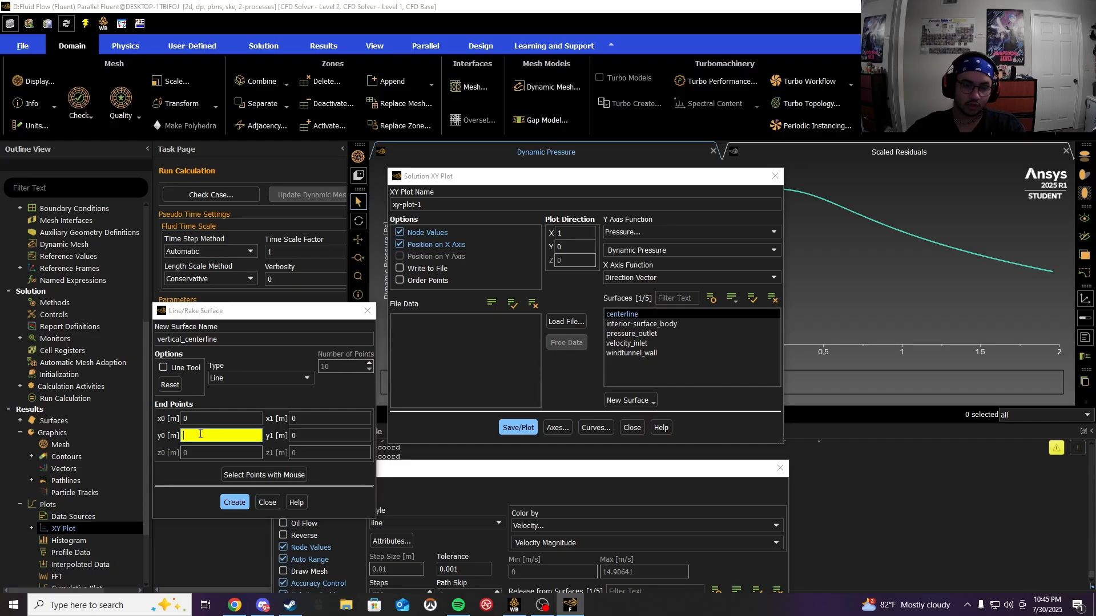
key("alt+Tab")
key("ctrl+Tab")
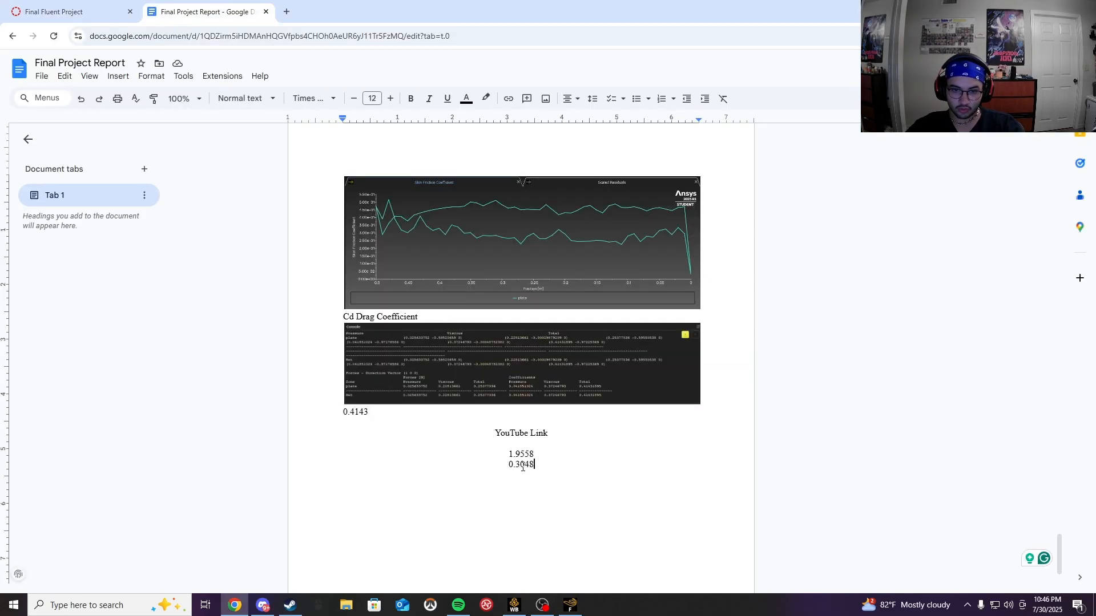
key("ctrl+shift+Tab")
key("alt+Tab")
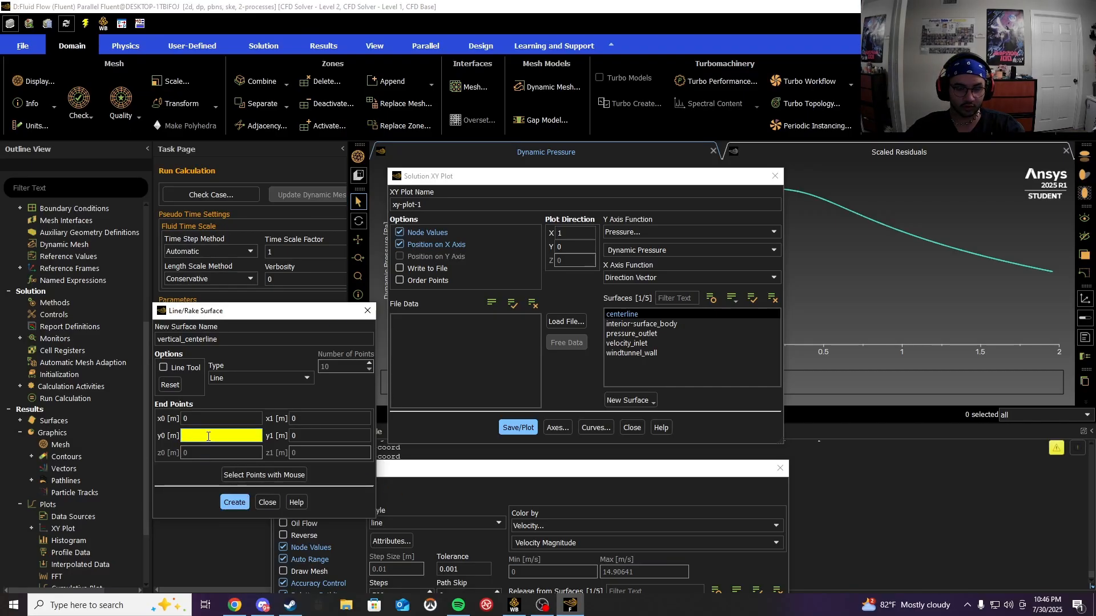
type("-")
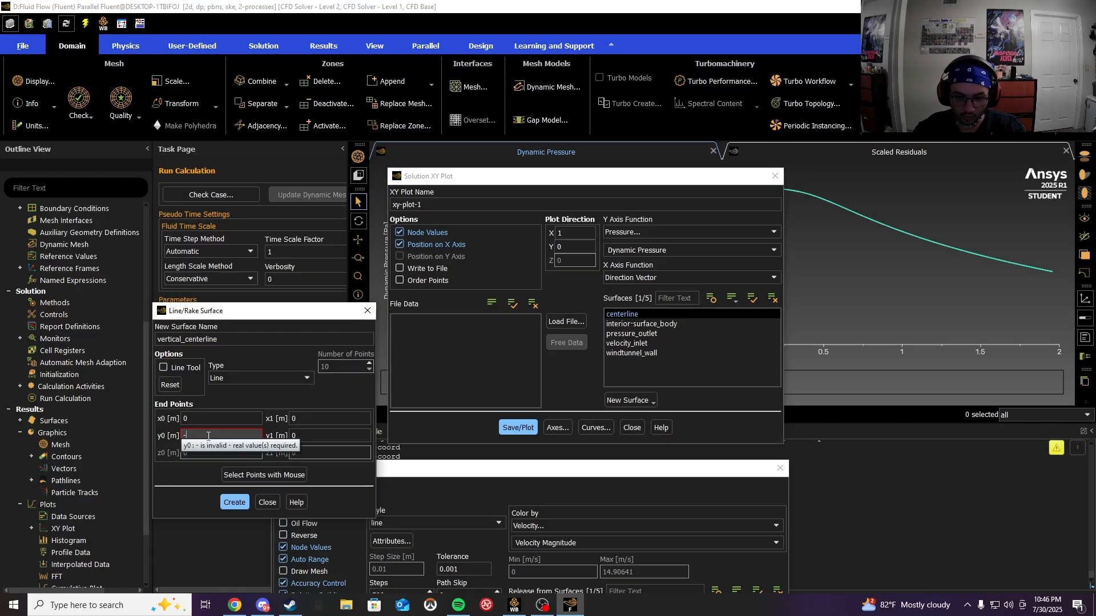
type("0.3048")
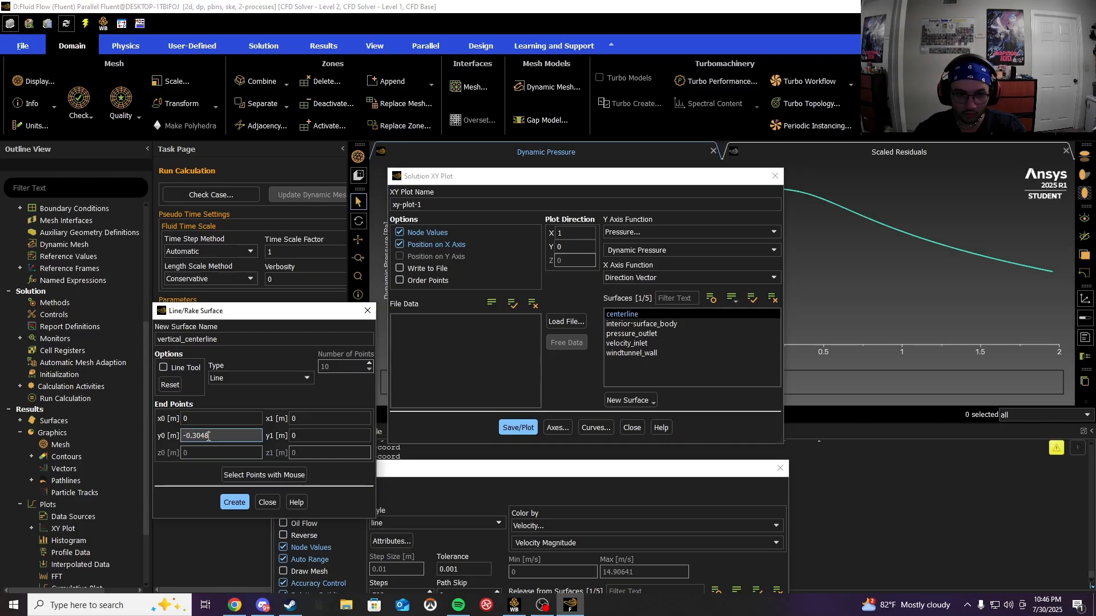
Step: Recheck the report, set the line's y1 to 0.3048 m, and create the vertical_centerline surface
key("alt+Tab")
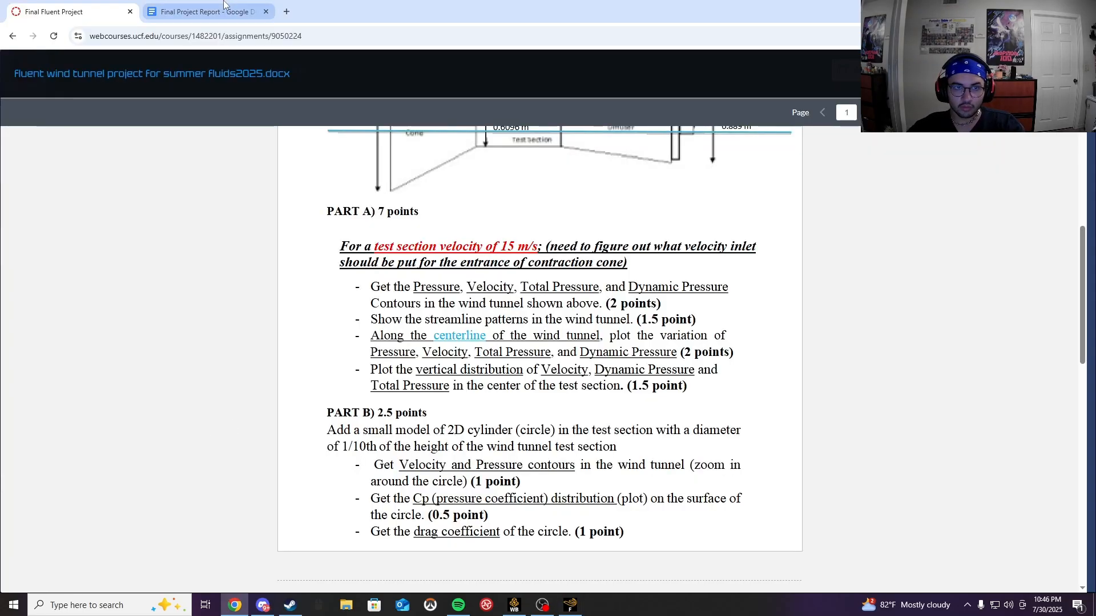
left_click(223, 3)
key("alt+Tab")
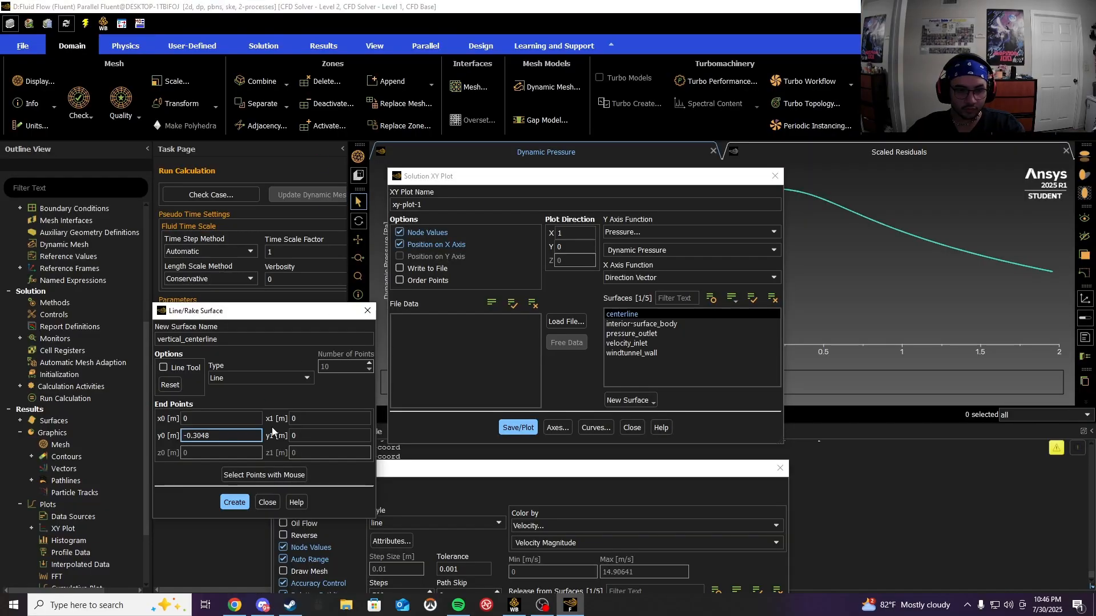
left_click(314, 436)
key("BackSpace")
type("0")
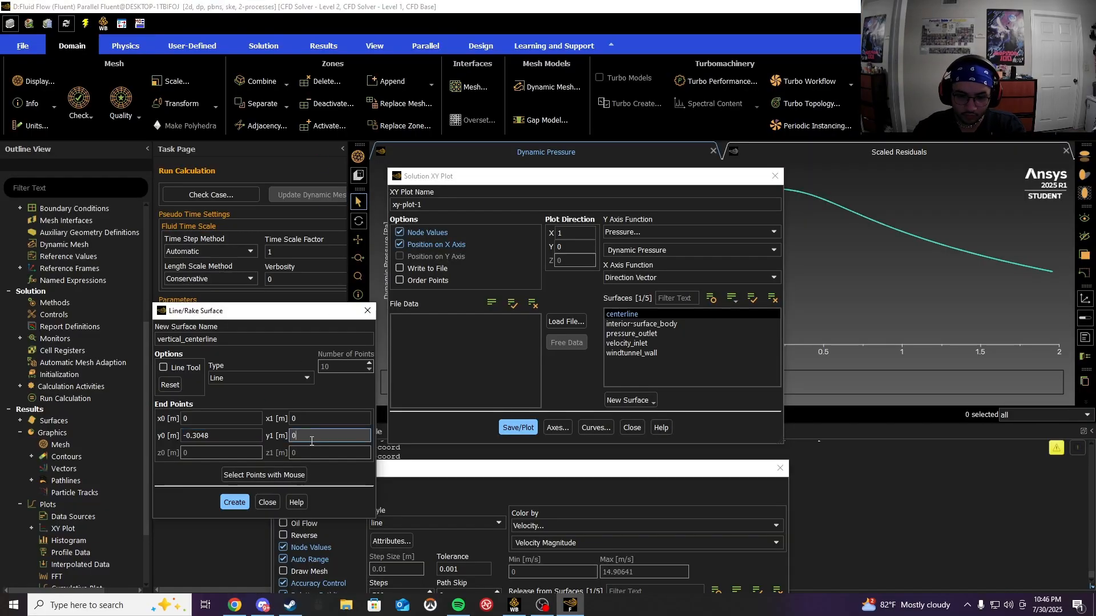
type(".3048")
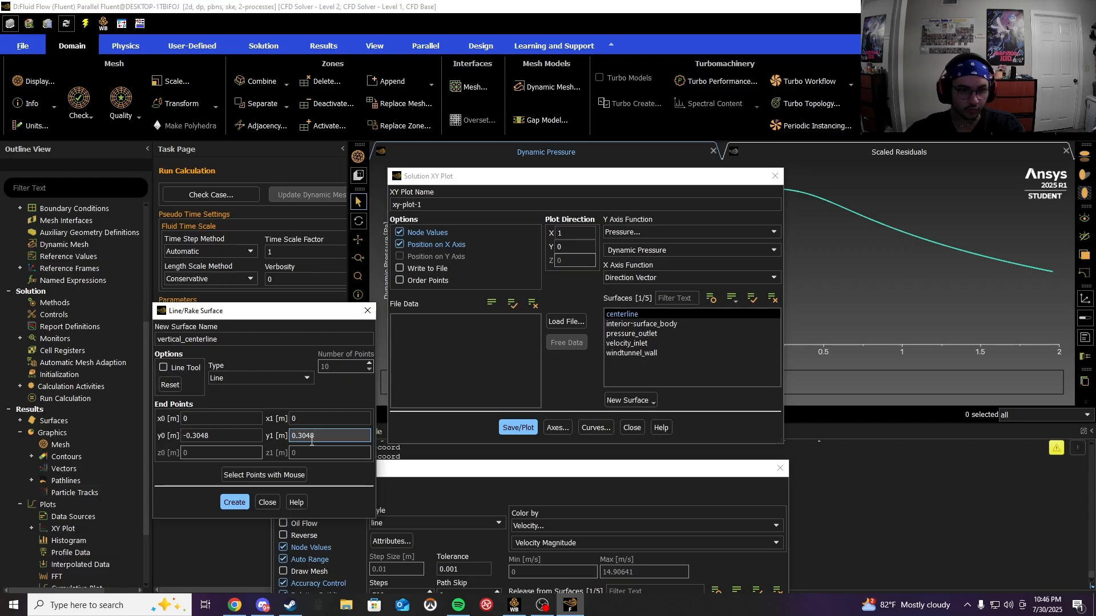
left_click(233, 503)
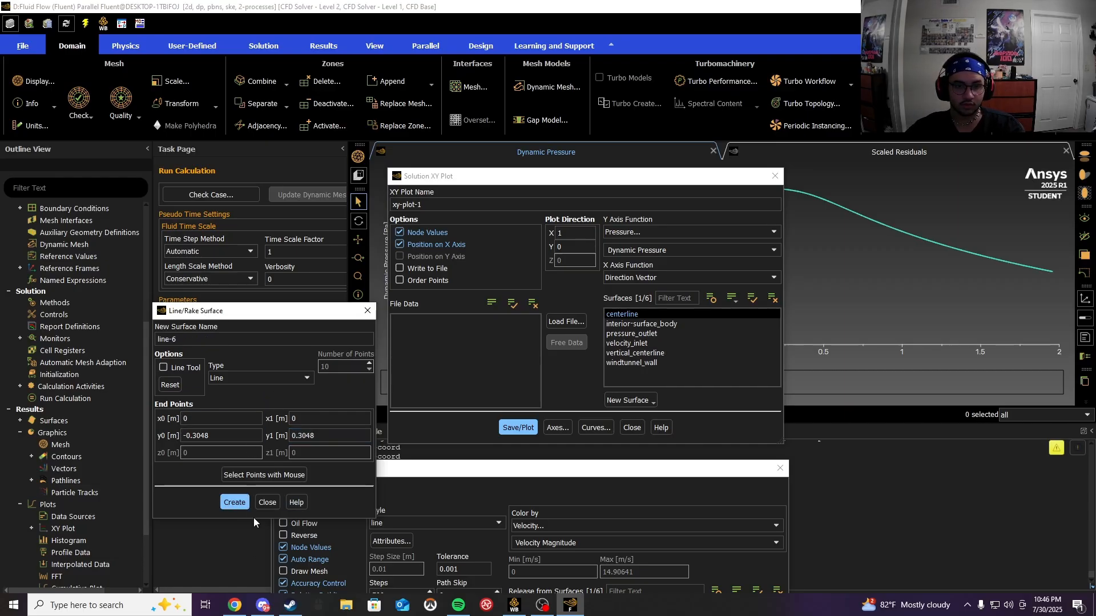
left_click(368, 311)
Step: Replace centerline with vertical_centerline as the plotted surface and set the X axis function to Curve Length
left_click(631, 313)
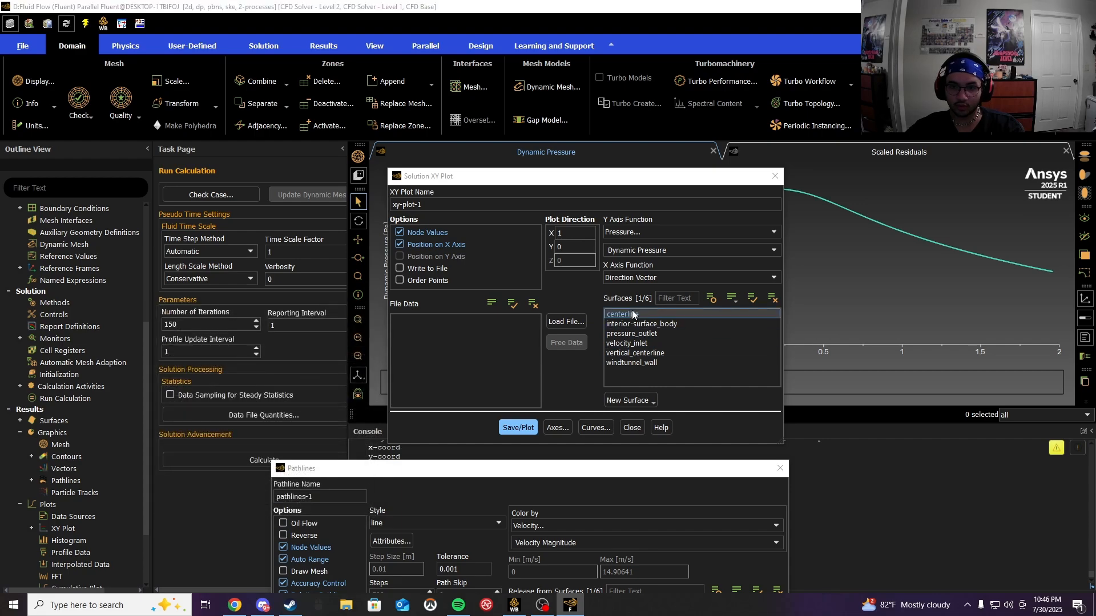
left_click(631, 313)
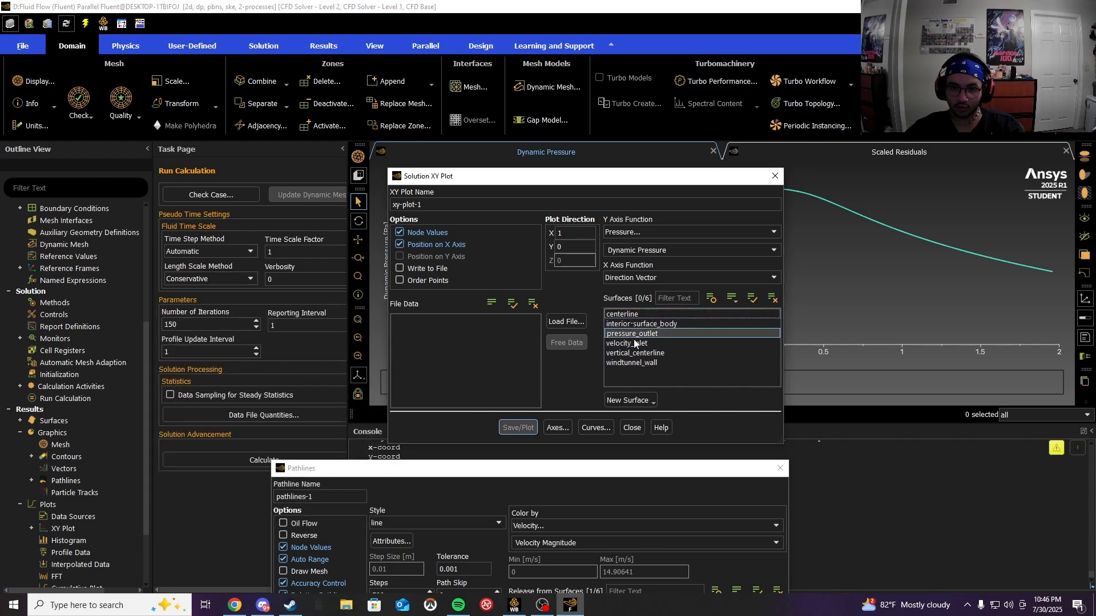
left_click(634, 352)
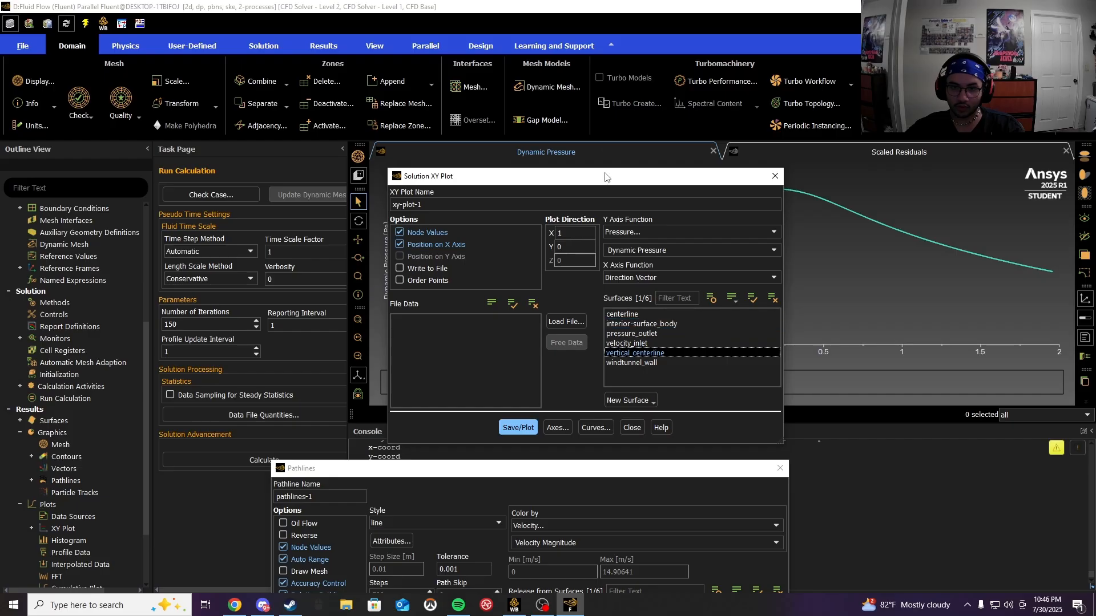
left_click_drag(605, 177, 147, 159)
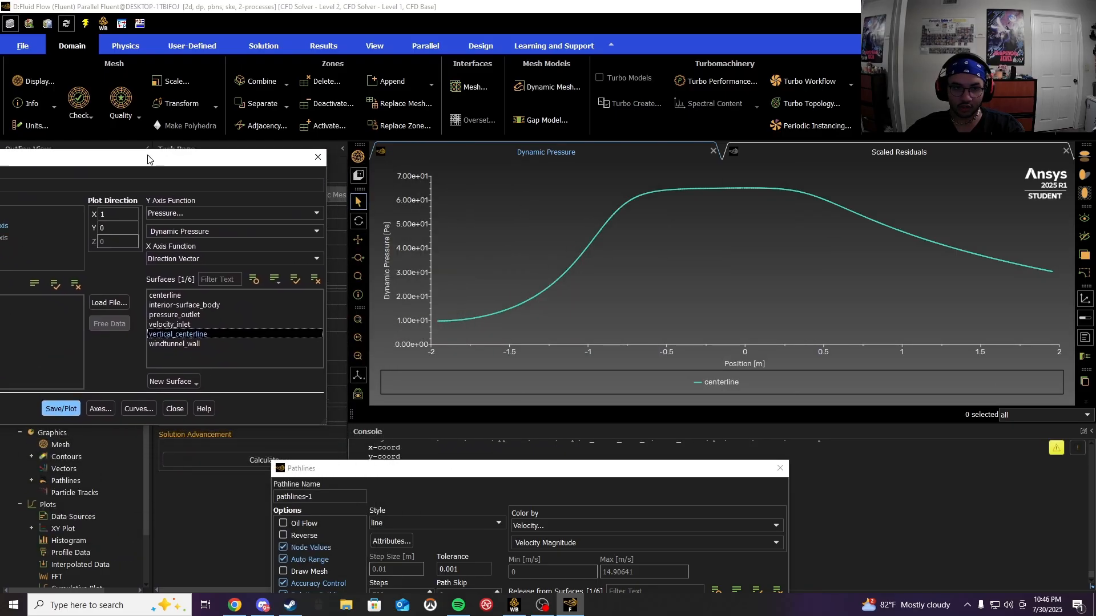
left_click(211, 258)
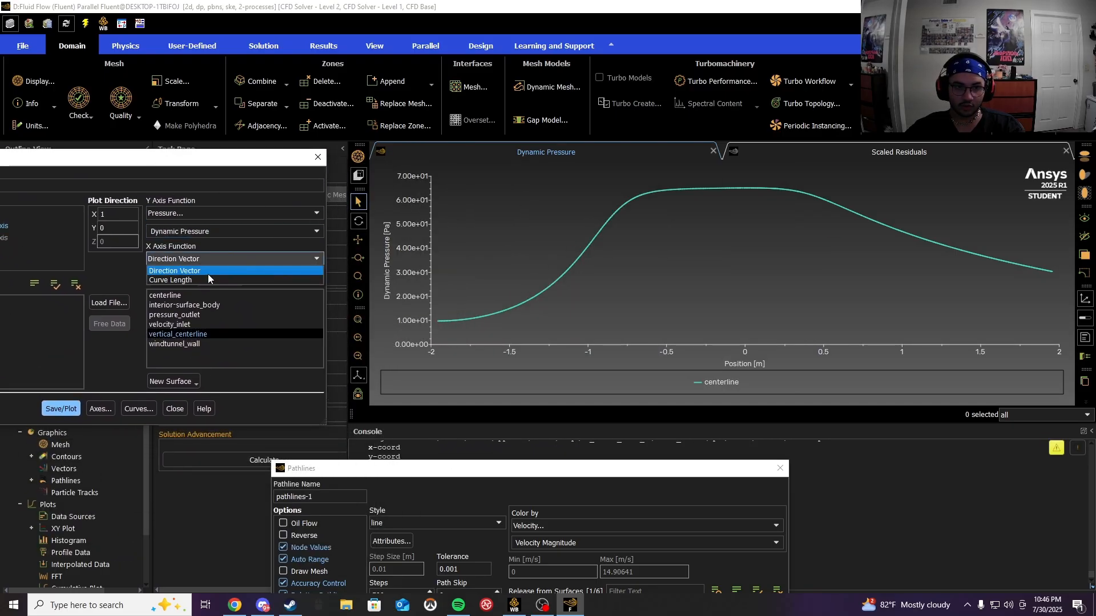
left_click(207, 280)
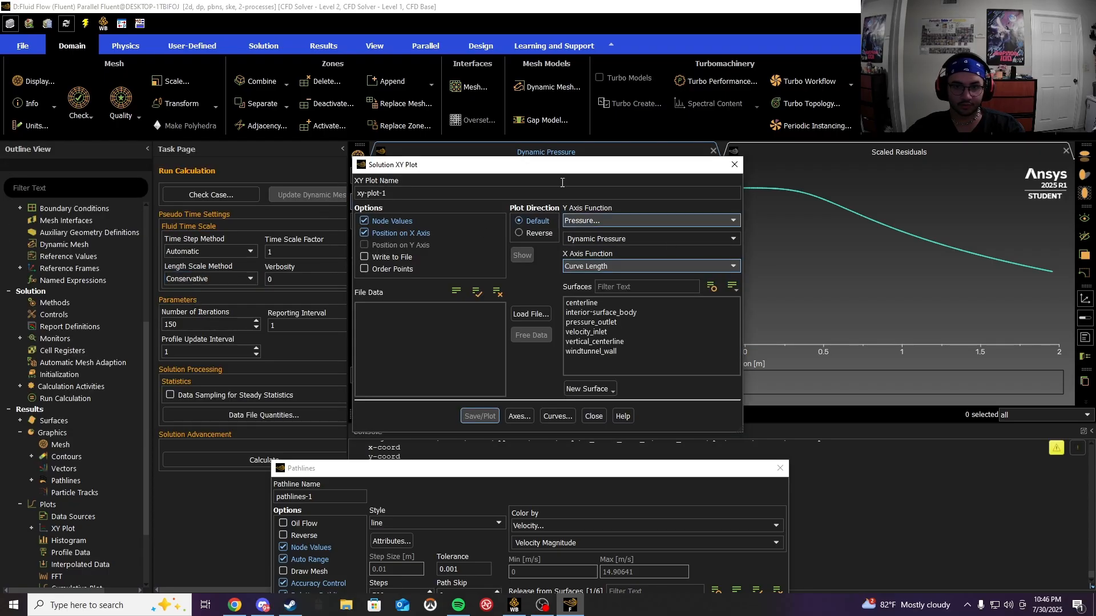
left_click(593, 341)
left_click_drag(572, 169, 177, 158)
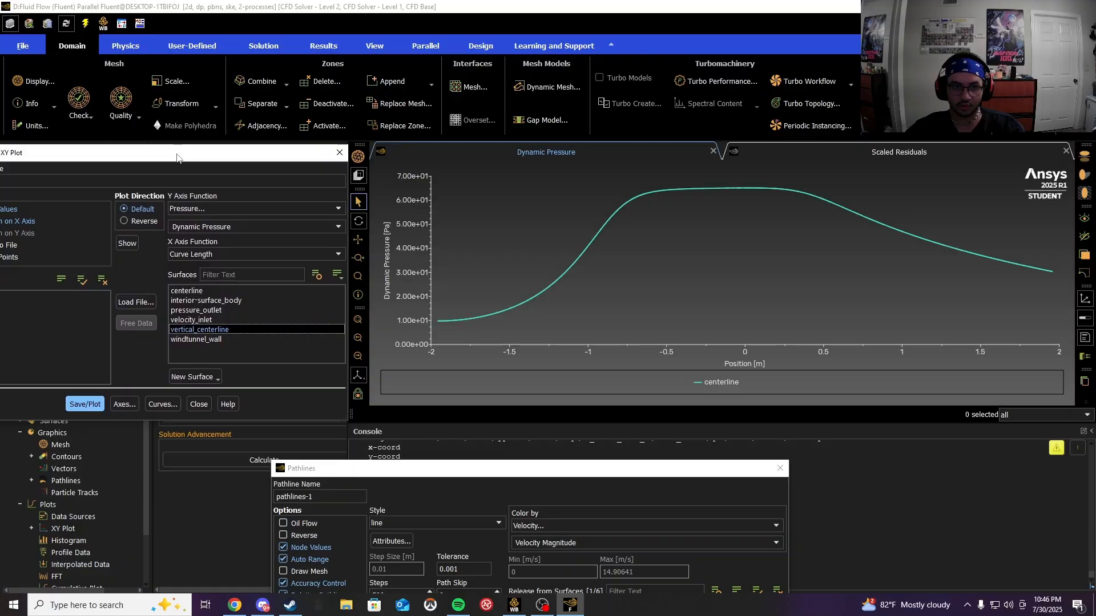
Step: Plot dynamic pressure against curve length along the vertical_centerline surface
left_click(231, 208)
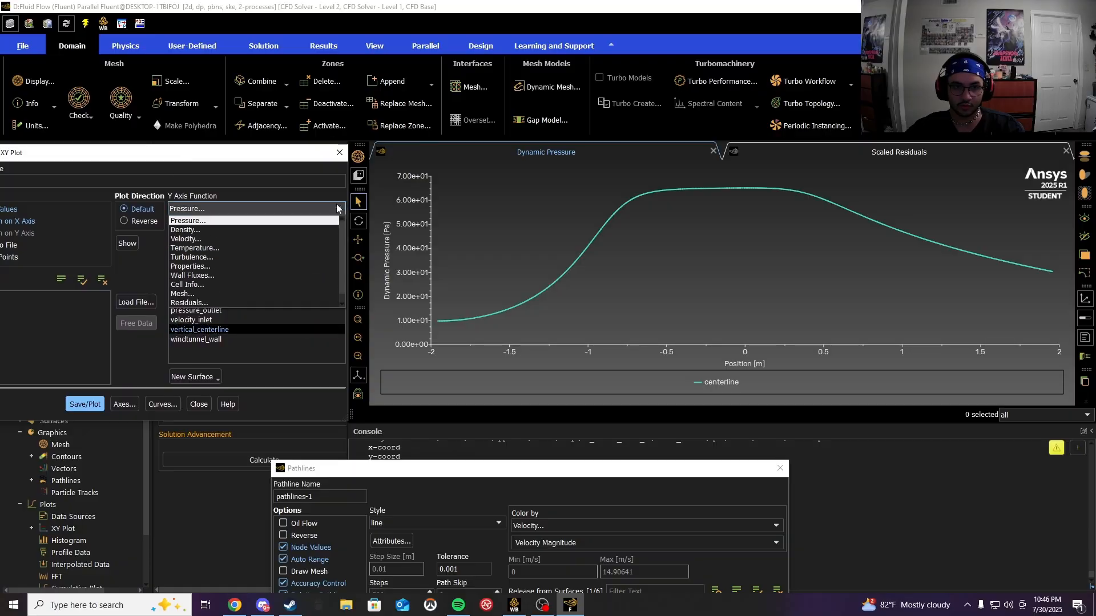
left_click(232, 220)
left_click(84, 404)
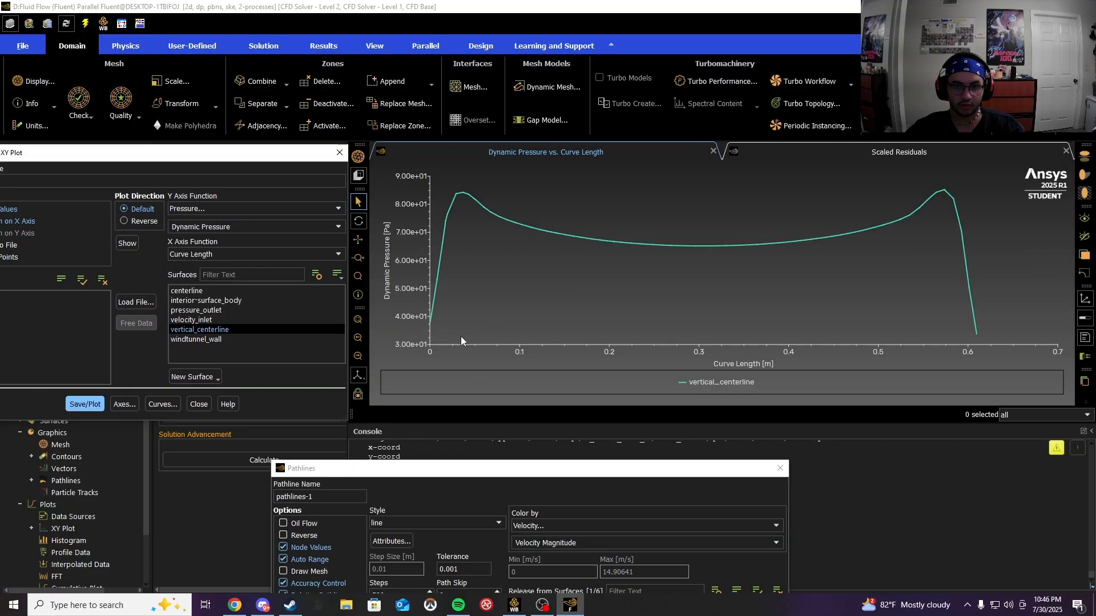
Step: Change the Y axis function to velocity magnitude and plot it along vertical_centerline
left_click(336, 208)
left_click(208, 240)
left_click(84, 404)
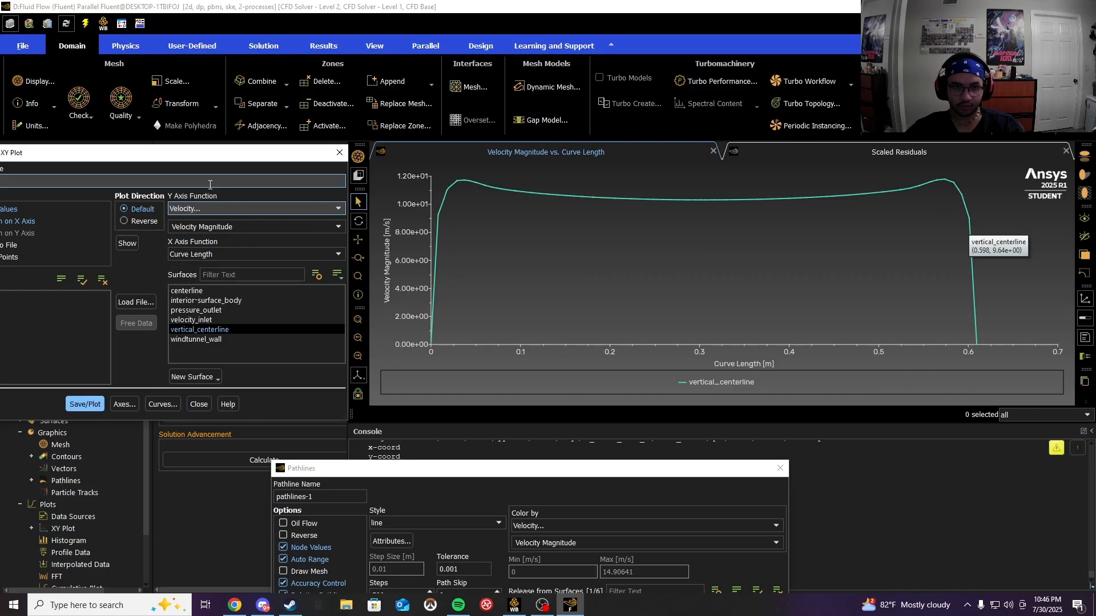
Step: Set the Y axis function to total pressure and plot it against curve length along vertical_centerline
left_click(177, 211)
left_click(188, 221)
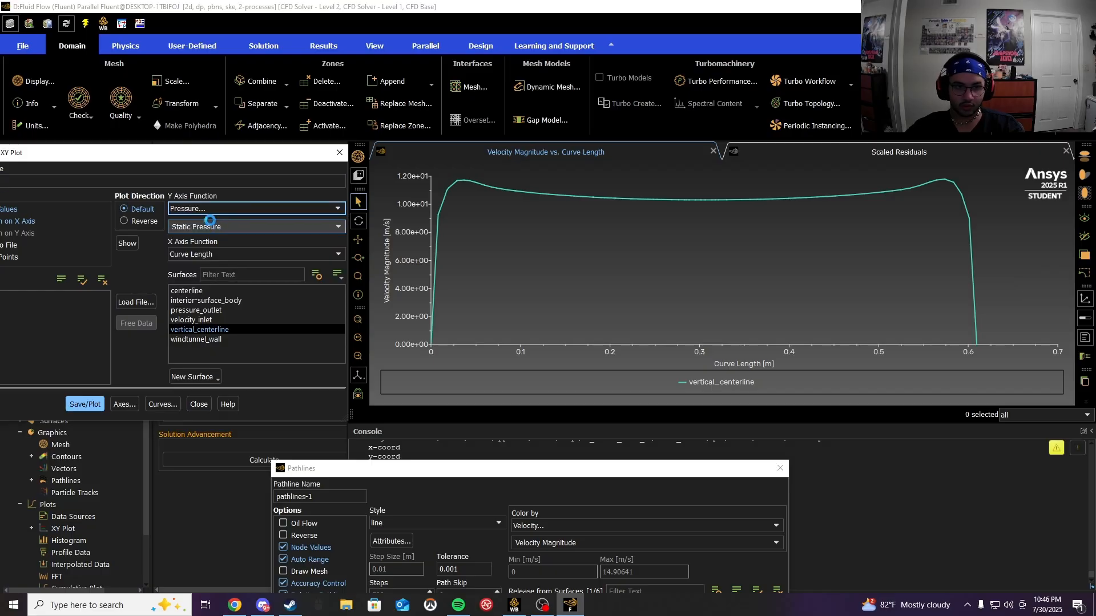
left_click(325, 228)
left_click(339, 227)
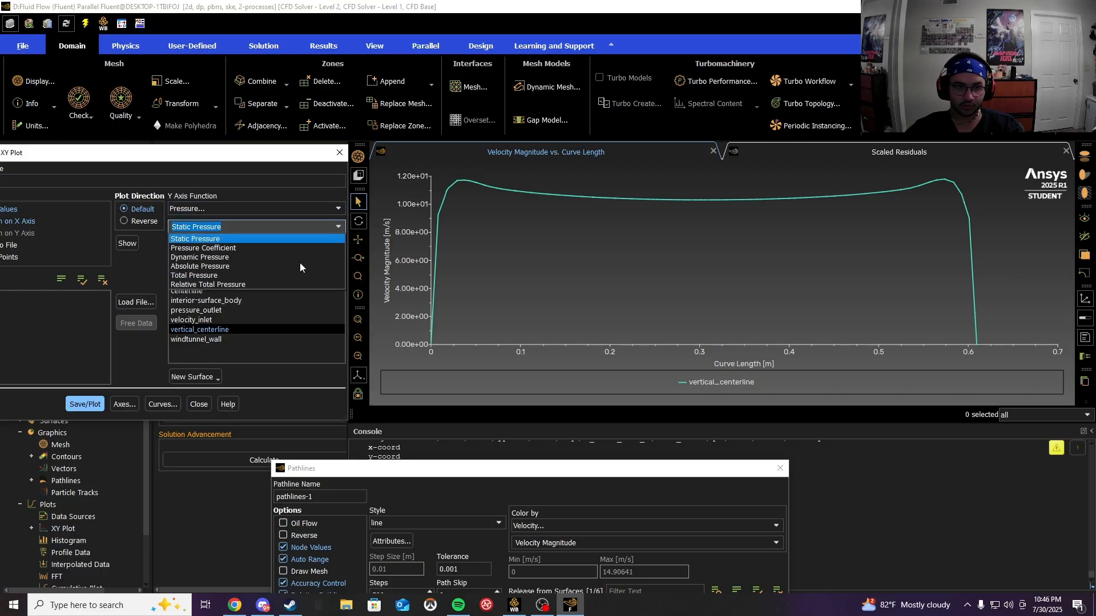
left_click(251, 282)
left_click(85, 403)
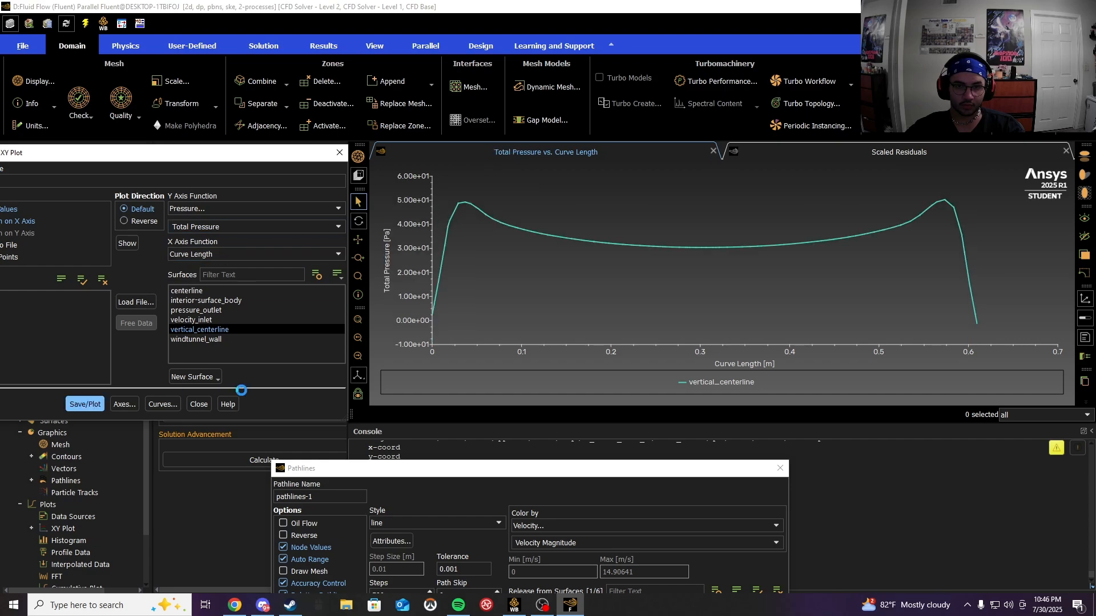
Step: Change the Y axis function to dynamic pressure, plot it along vertical_centerline, and move the plot dialog off the outline
left_click(338, 227)
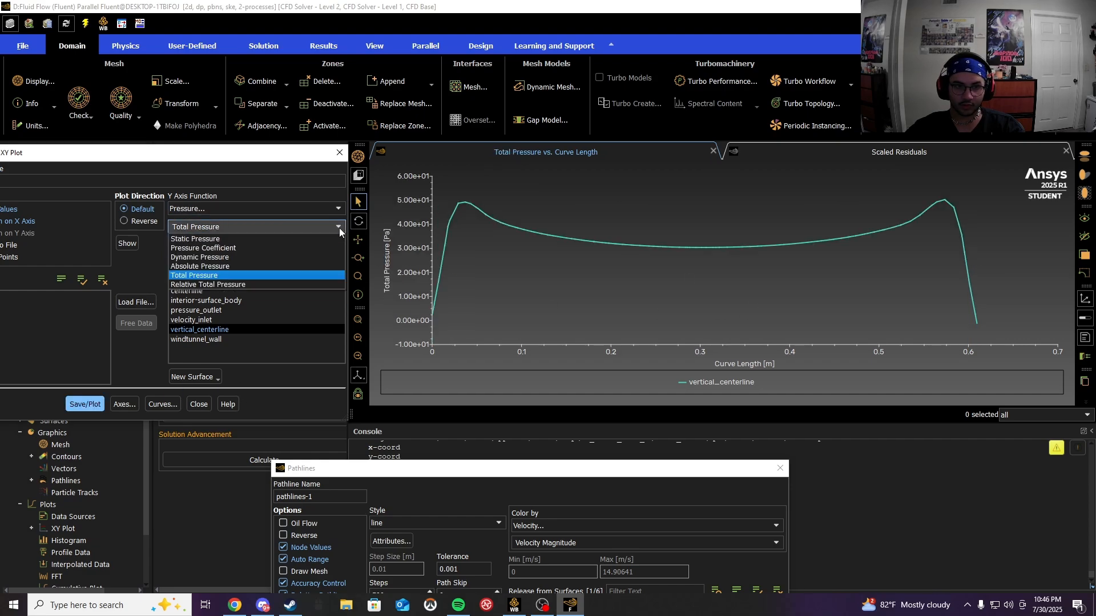
left_click(233, 258)
left_click(85, 403)
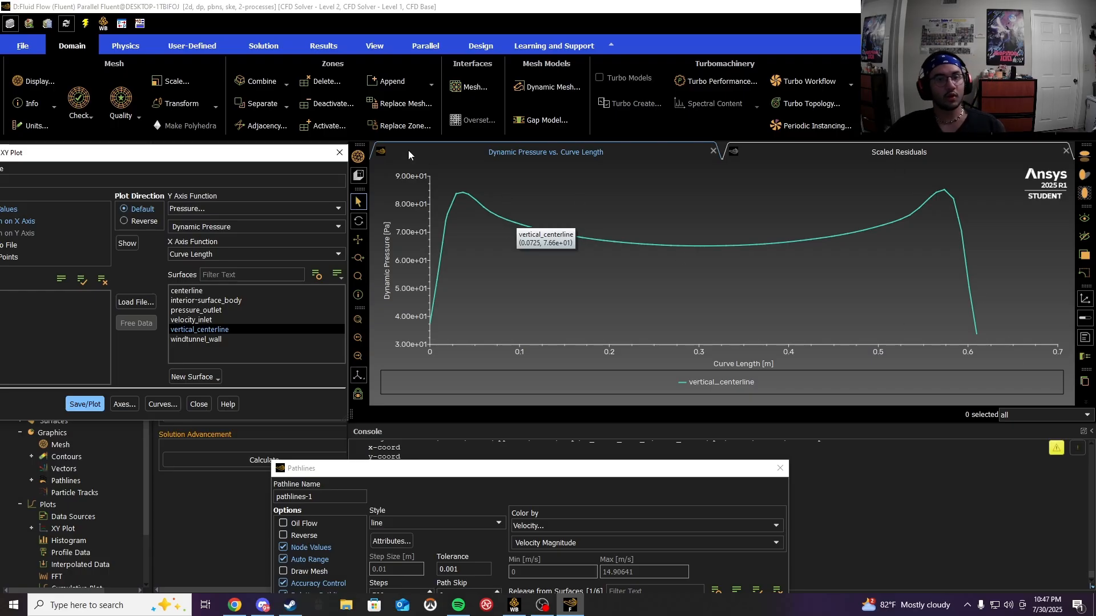
left_click_drag(236, 157, 783, 187)
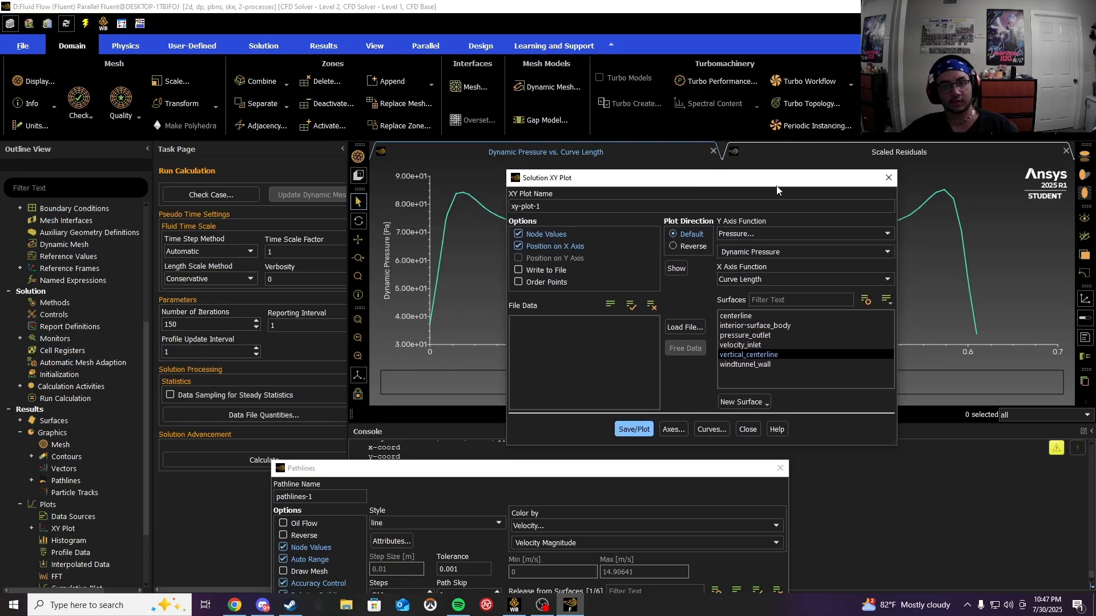
Step: Switch to the Final Fluent Project assignment in the browser and review the Part A and Part B requirements
left_click(235, 606)
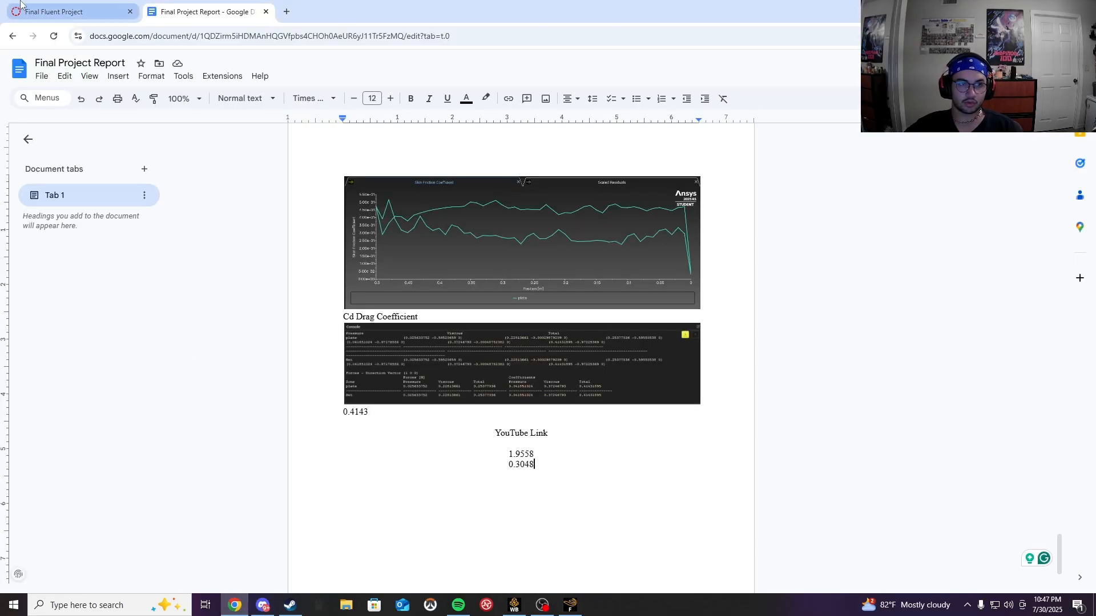
left_click(35, 10)
scroll(565, 421, "down", 4)
scroll(551, 341, "up", 2)
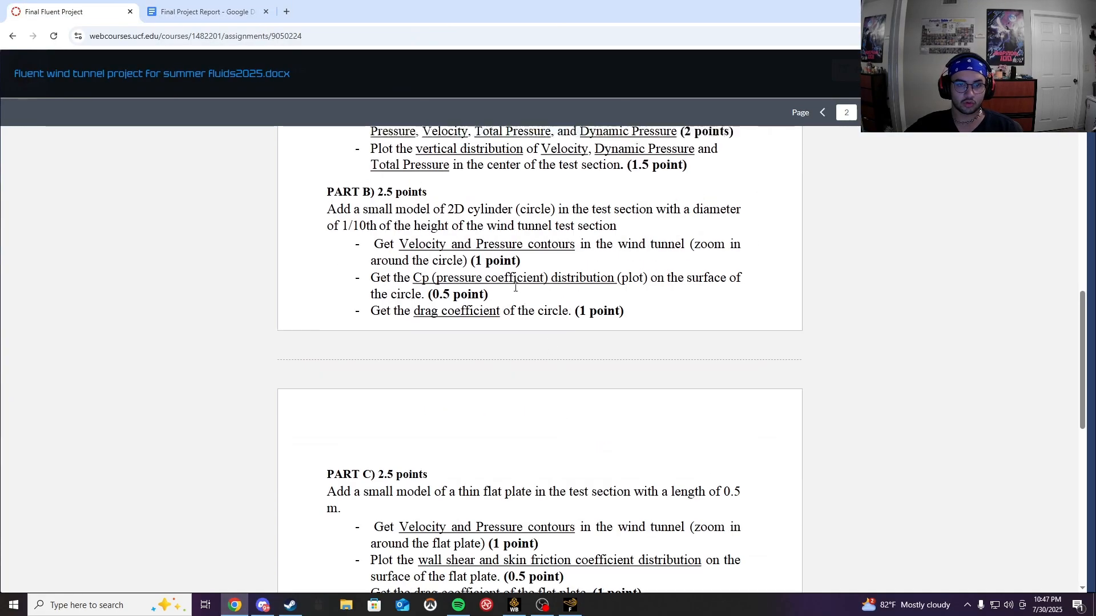
scroll(627, 319, "up", 1)
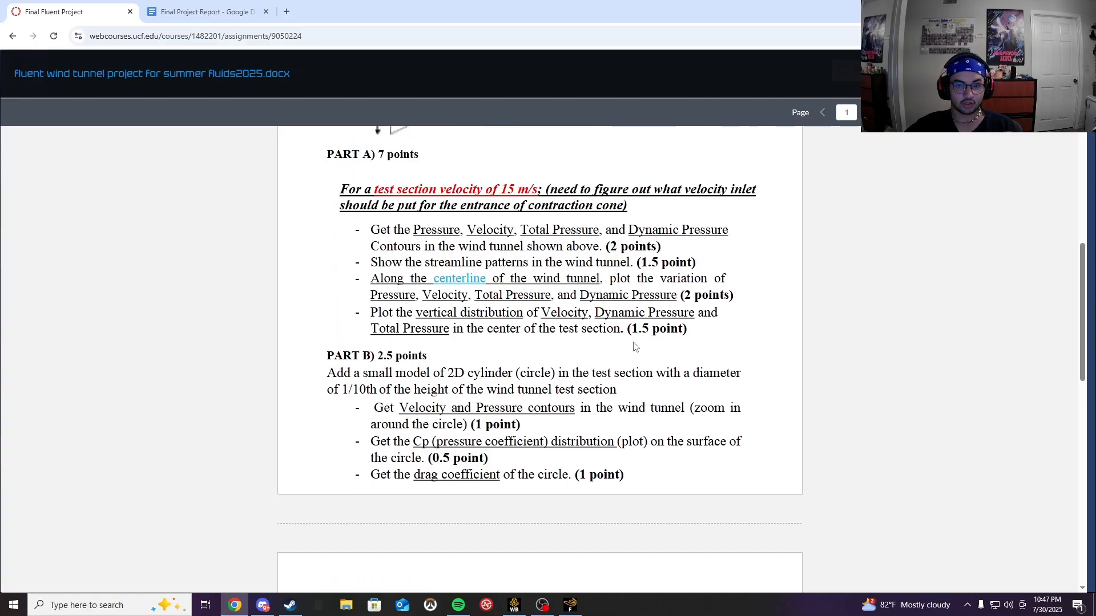
scroll(547, 336, "down", 1)
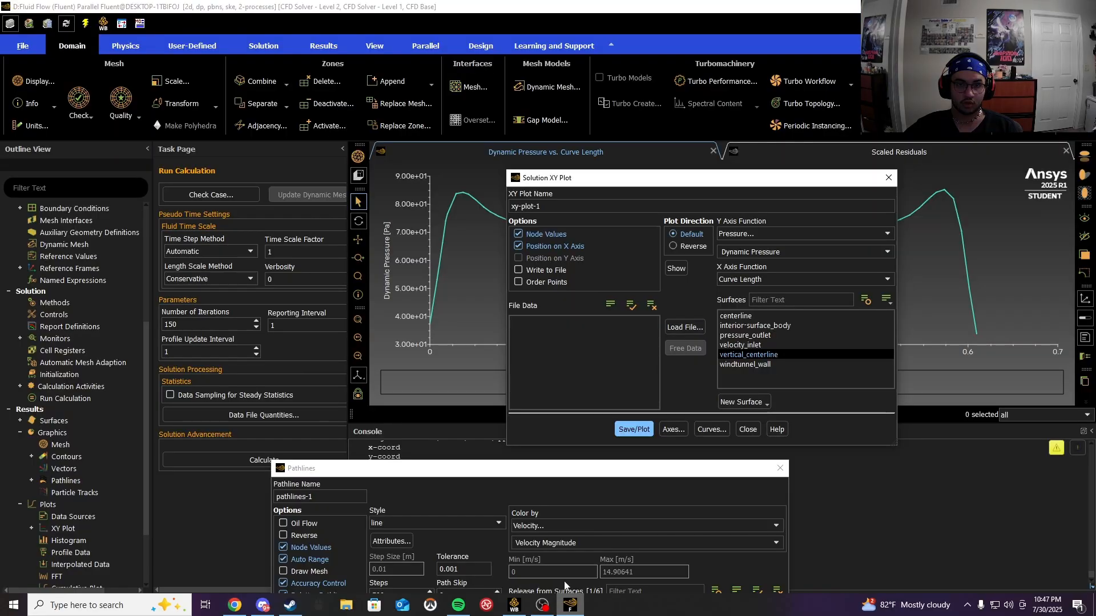
Step: Return to Fluent, close the XY plot setup, and quit the Fluent session, confirming the exit
left_click(570, 605)
left_click(748, 429)
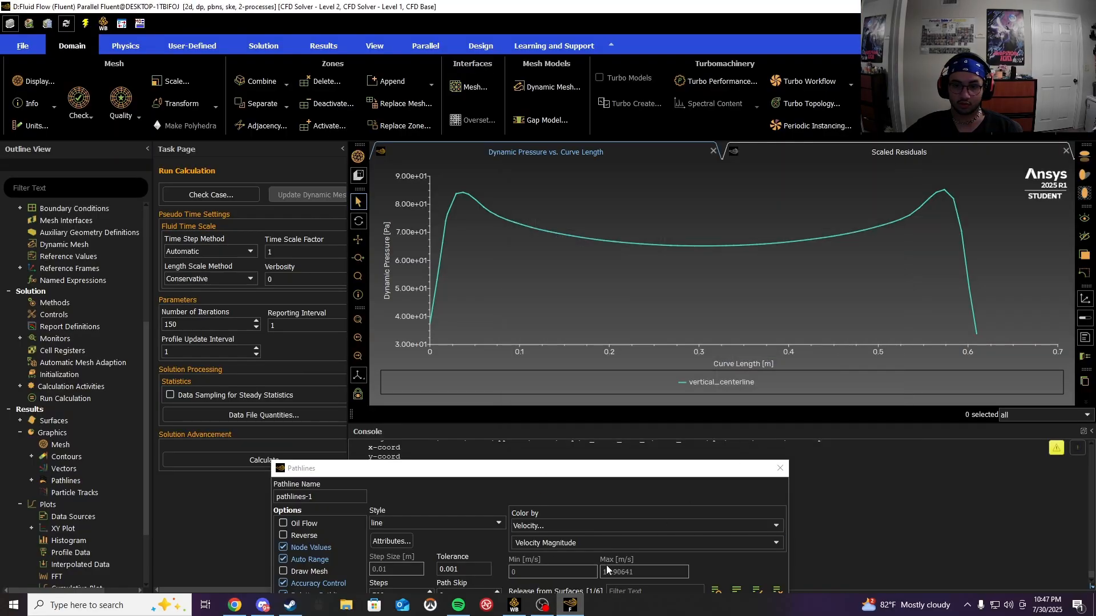
left_click(1081, 6)
left_click(558, 319)
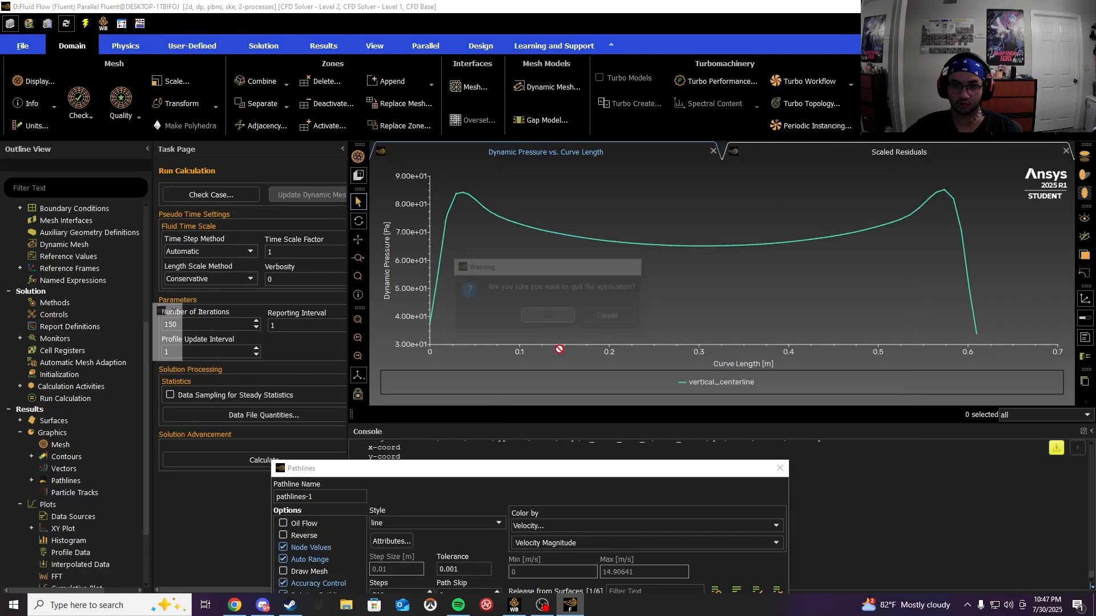
left_click(518, 608)
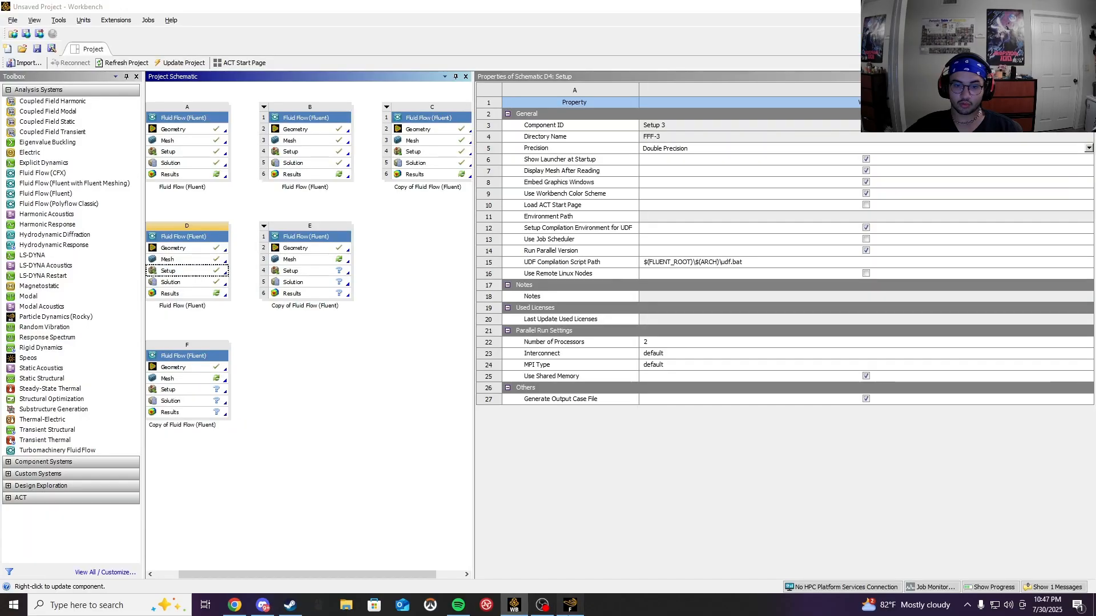
left_click(570, 605)
left_click(252, 395)
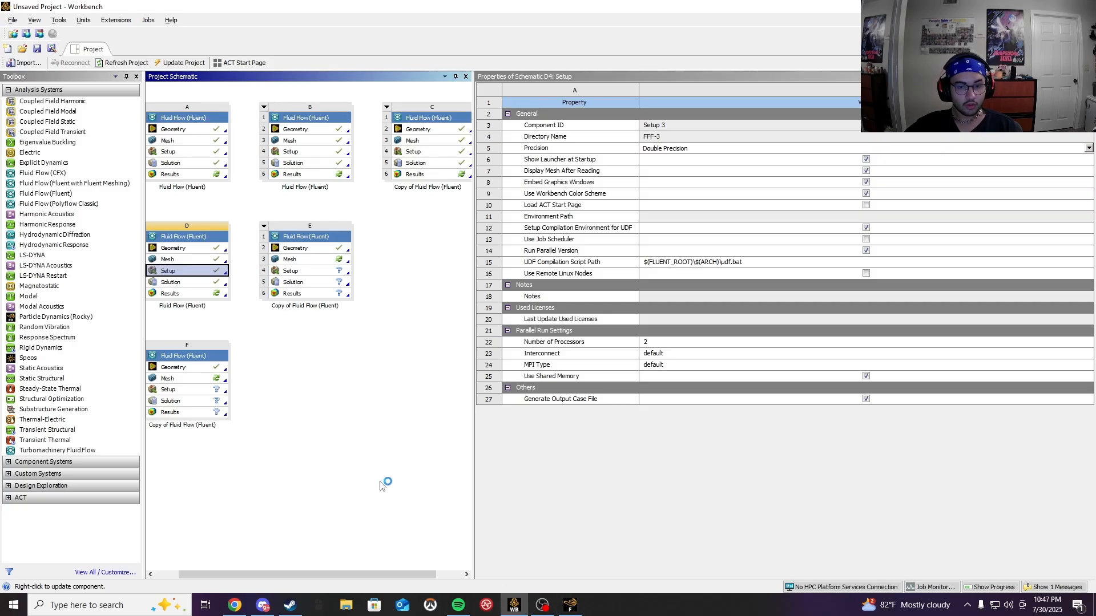
Step: In Workbench, open the geometry of system F, Copy of Fluid Flow (Fluent), in DesignModeler
left_click(340, 473)
left_click(198, 369)
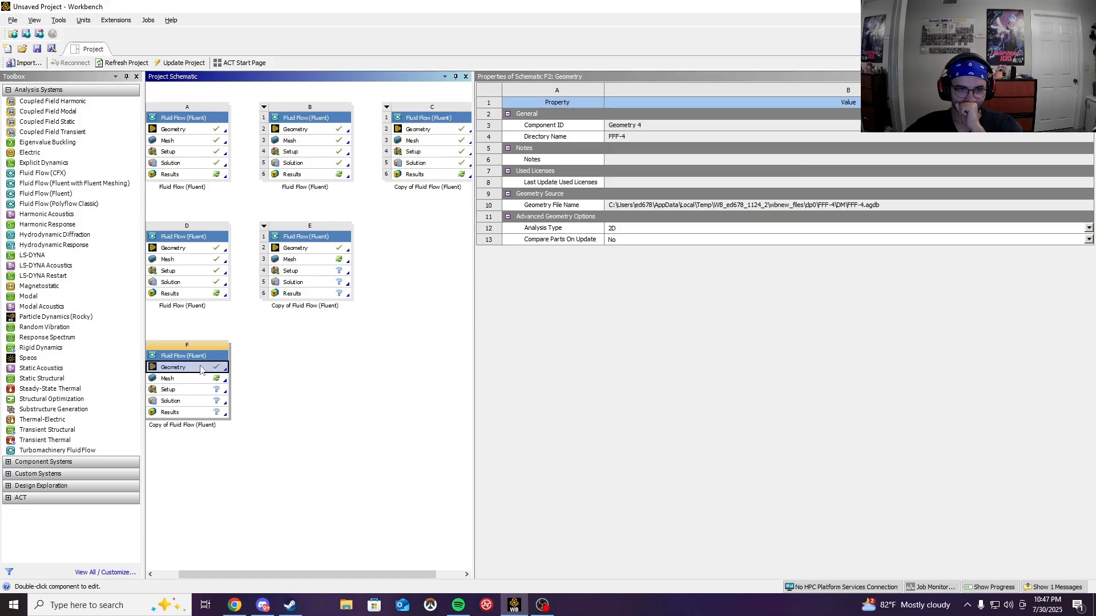
right_click(198, 368)
left_click(251, 372)
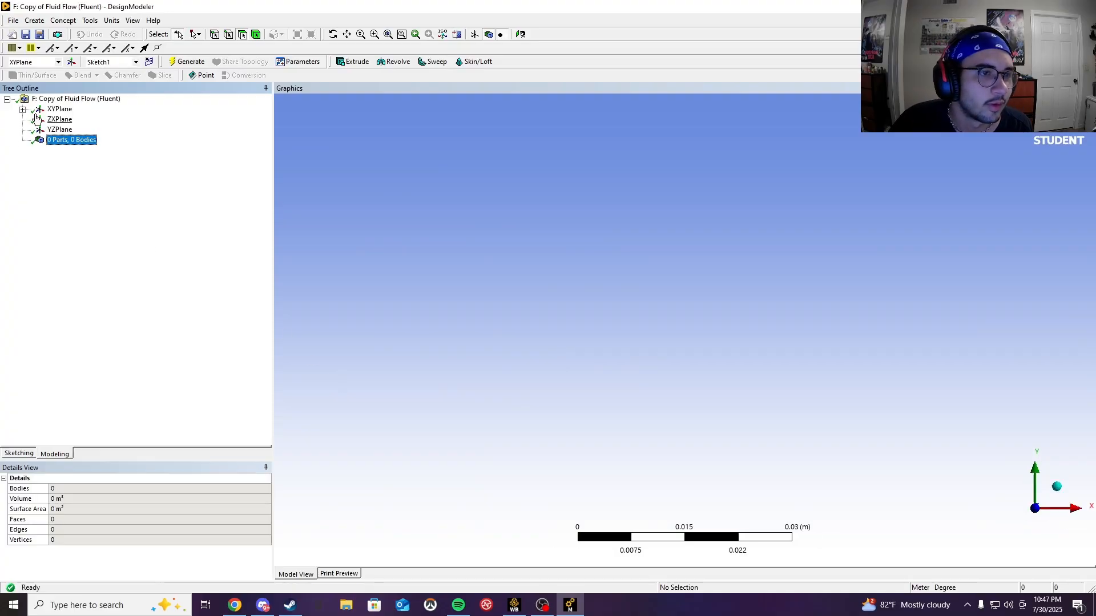
Step: Select Sketch1 under the XYPlane and switch to sketching mode
left_click(23, 109)
left_click(73, 119)
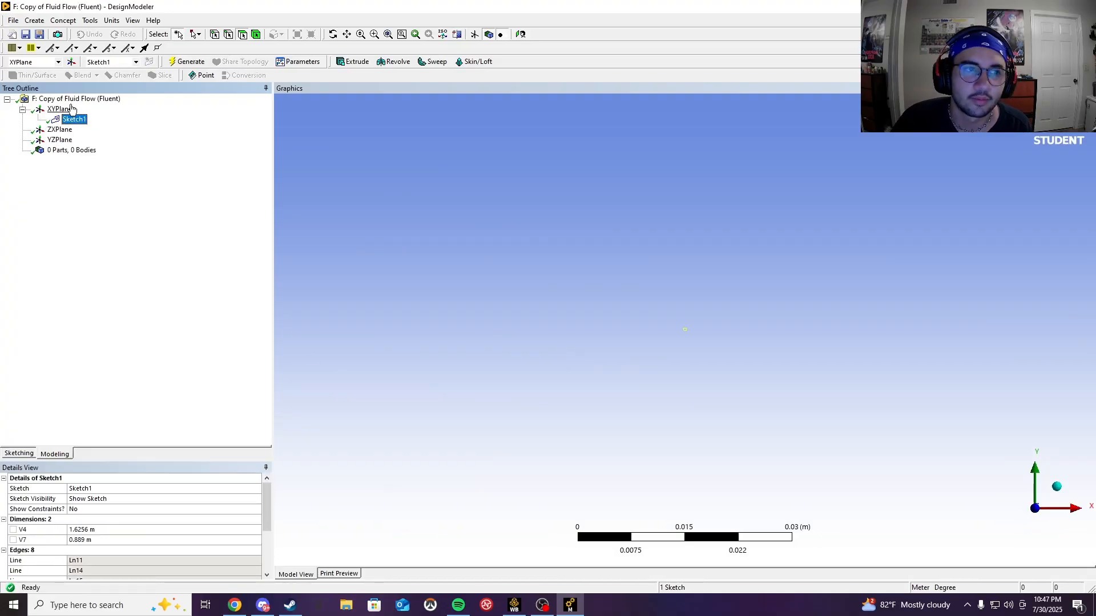
left_click(61, 109)
left_click(75, 119)
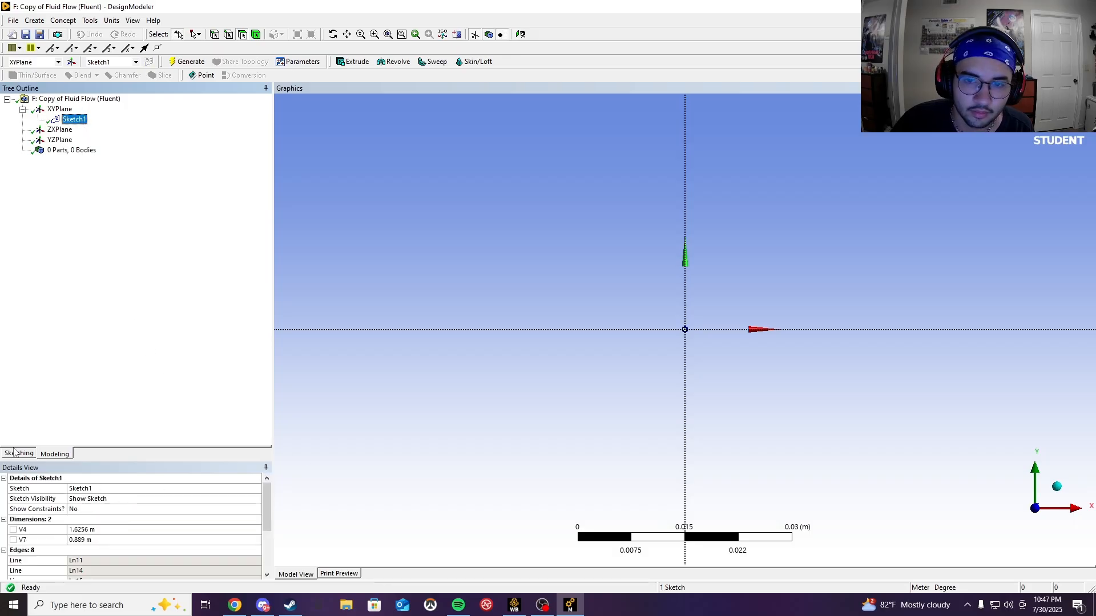
left_click(16, 454)
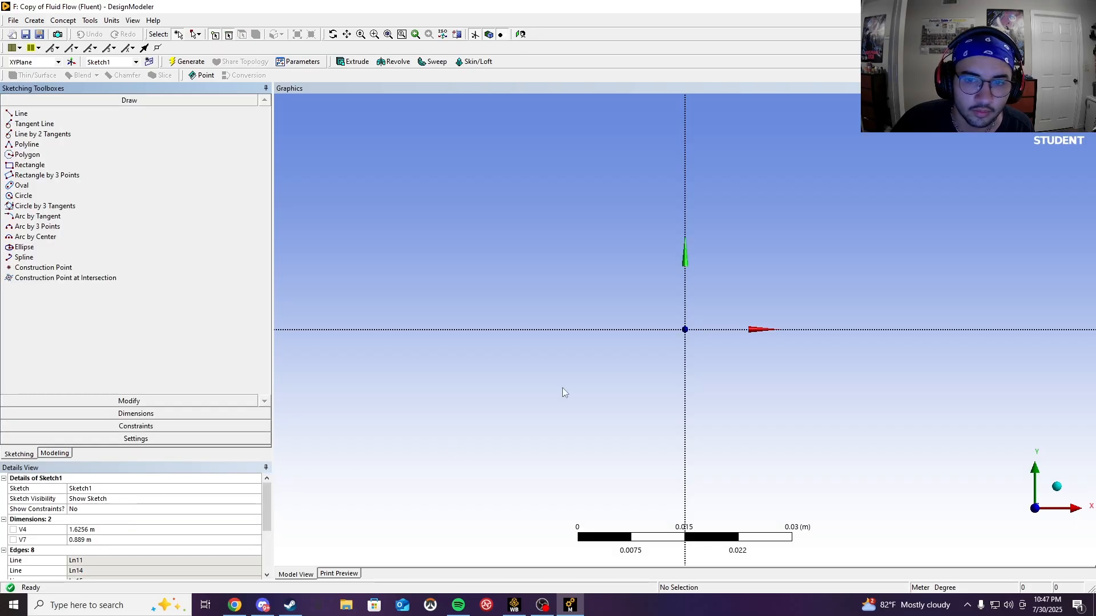
Step: Inspect the existing Sketch1 geometry around the origin at different scales
scroll(771, 325, "down", 2)
scroll(690, 345, "up", 2)
scroll(700, 352, "up", 1)
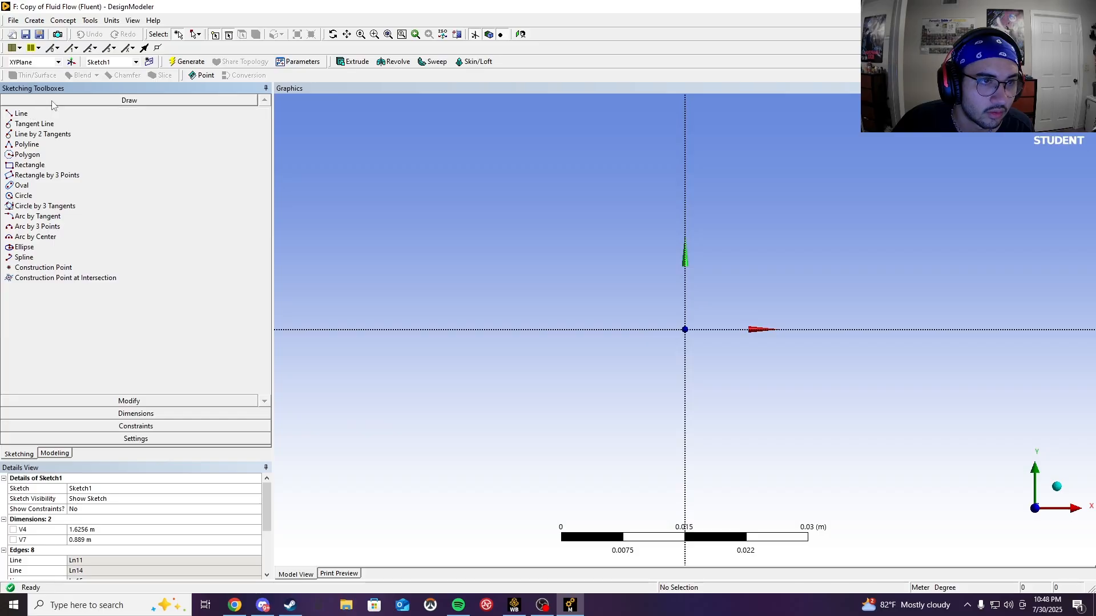
scroll(693, 337, "up", 4)
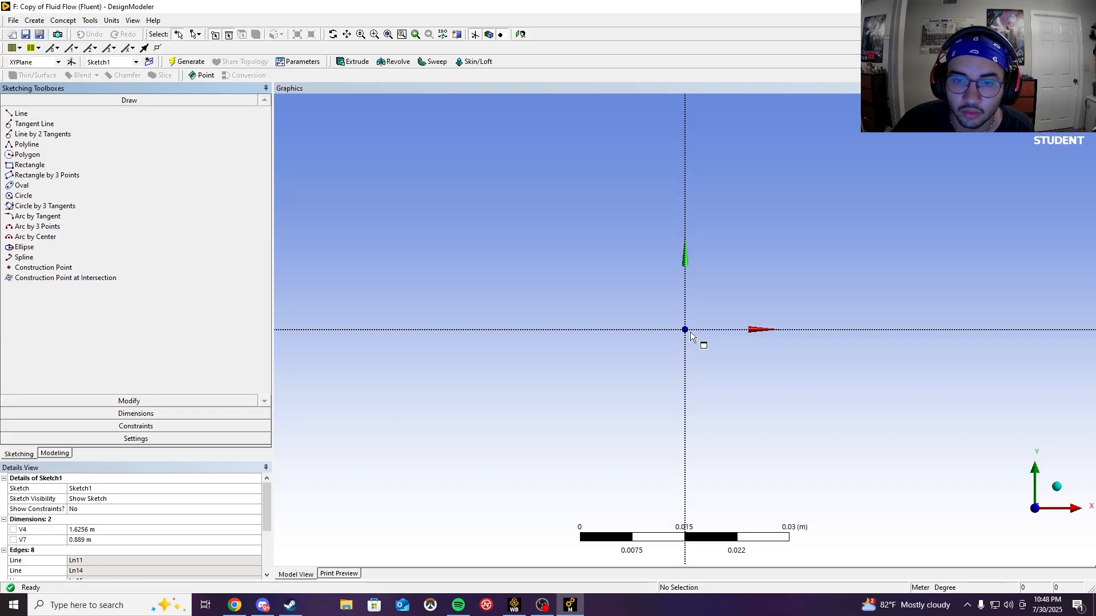
scroll(692, 336, "up", 3)
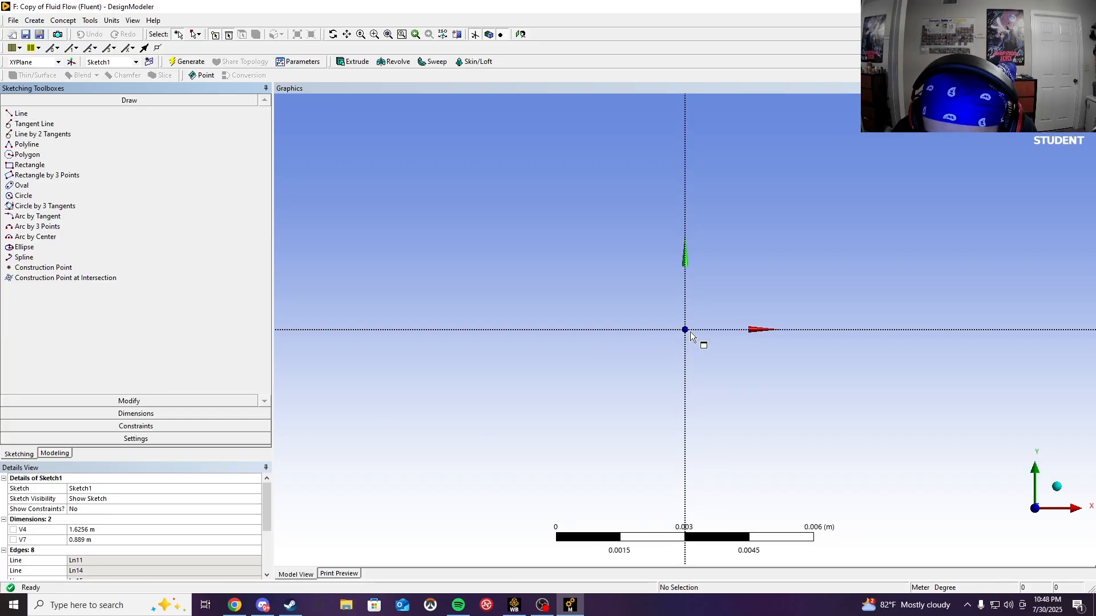
scroll(701, 341, "up", 6)
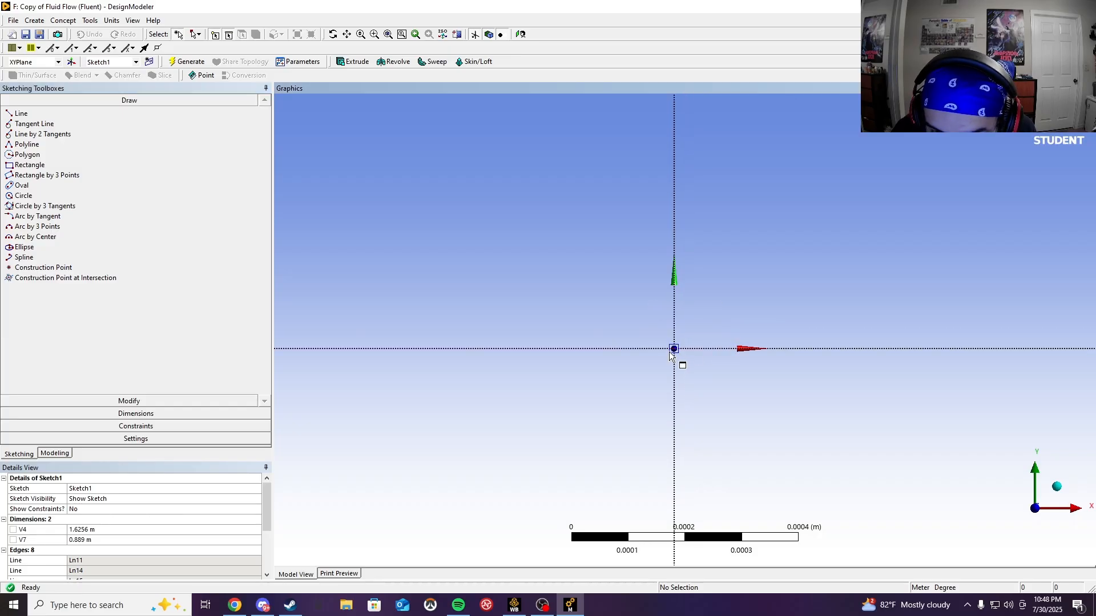
right_click_drag(644, 338, 720, 365)
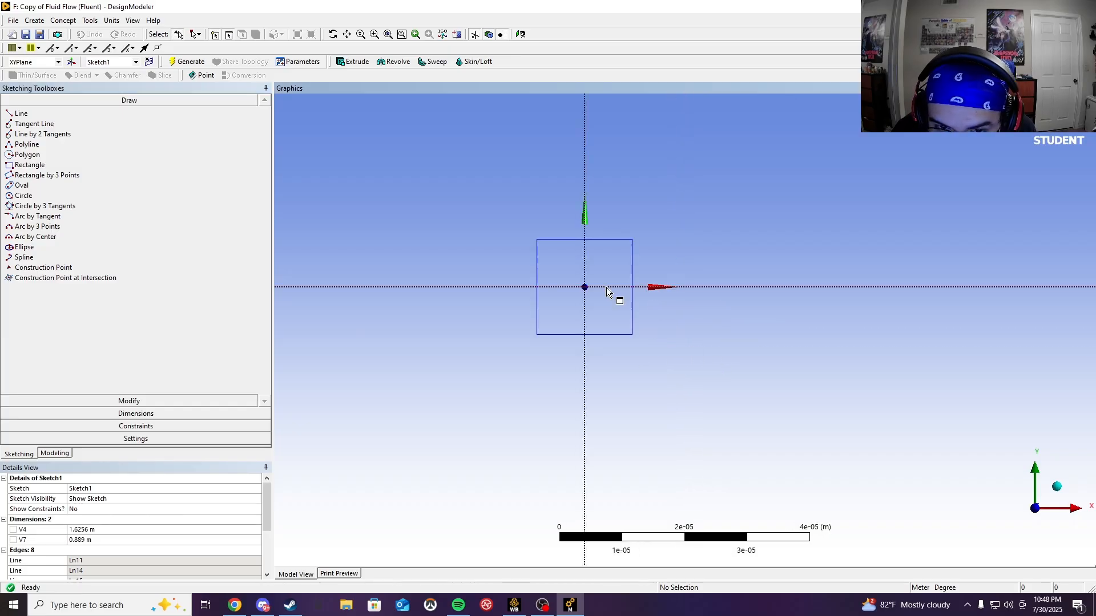
scroll(600, 300, "up", 1)
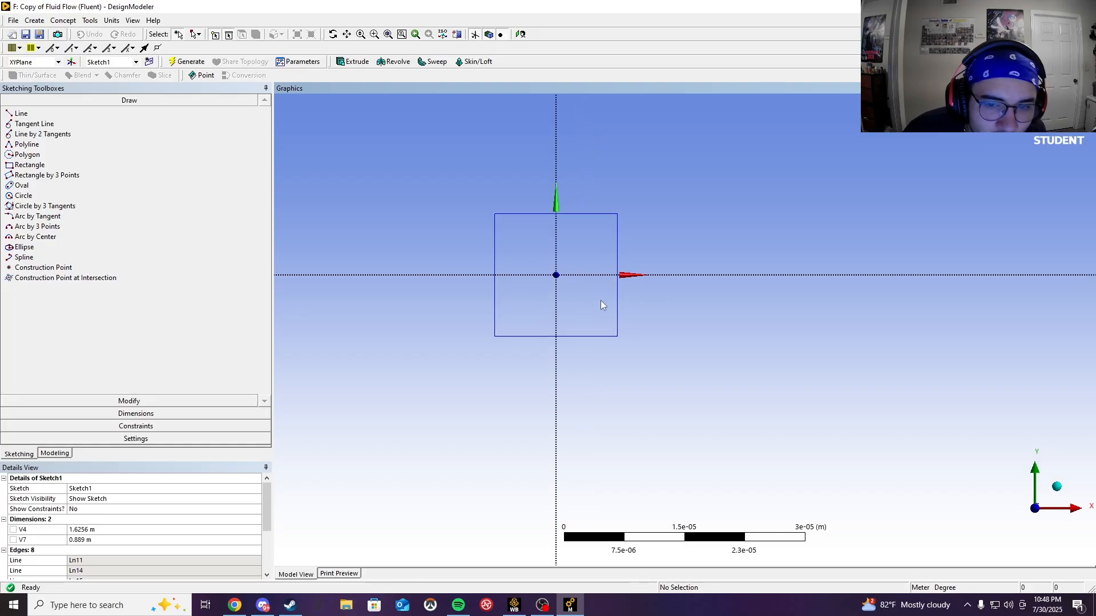
scroll(597, 278, "down", 1)
scroll(605, 276, "down", 3)
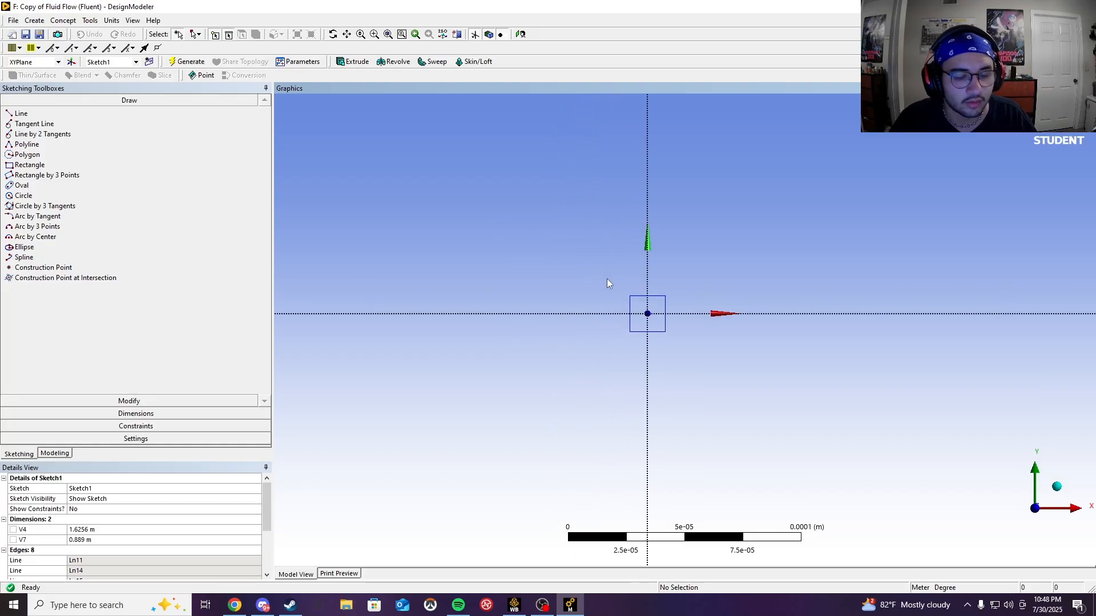
left_click(609, 269)
scroll(631, 316, "up", 3)
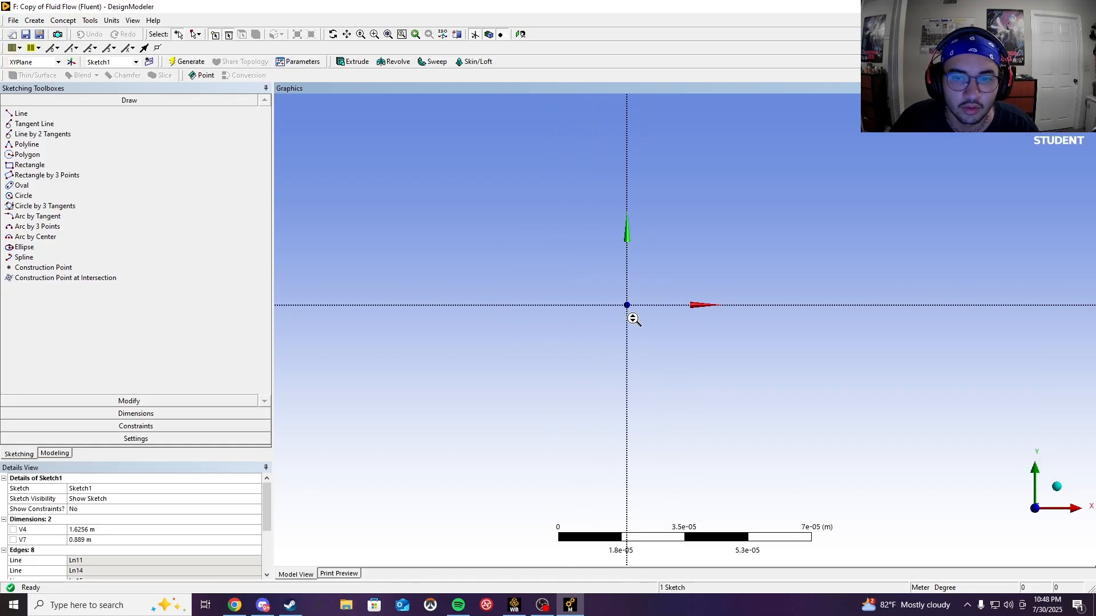
scroll(620, 311, "down", 4)
scroll(639, 306, "down", 3)
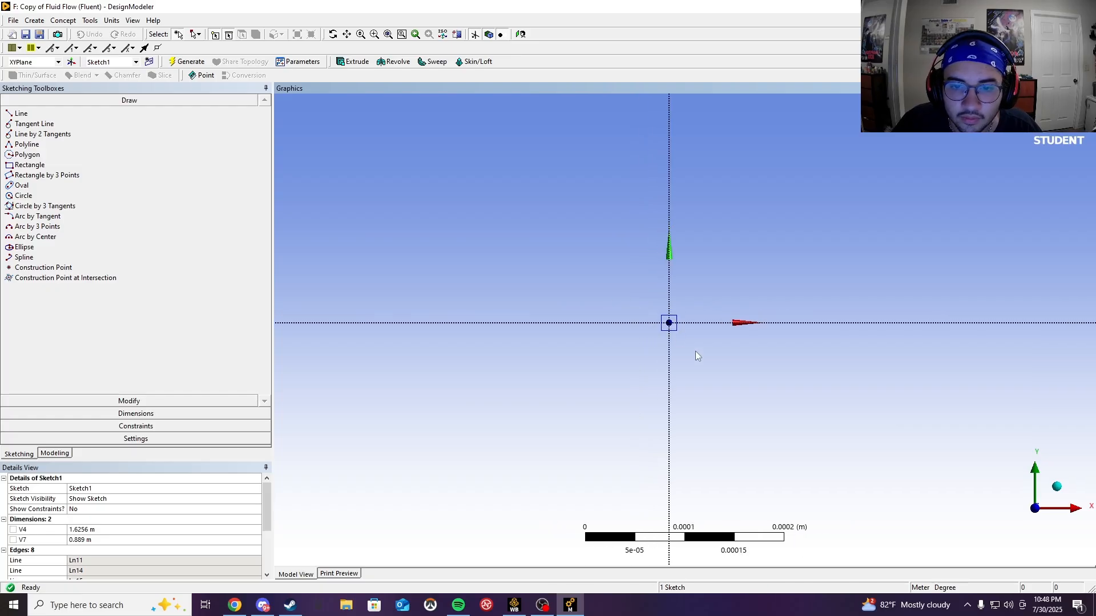
scroll(676, 314, "down", 4)
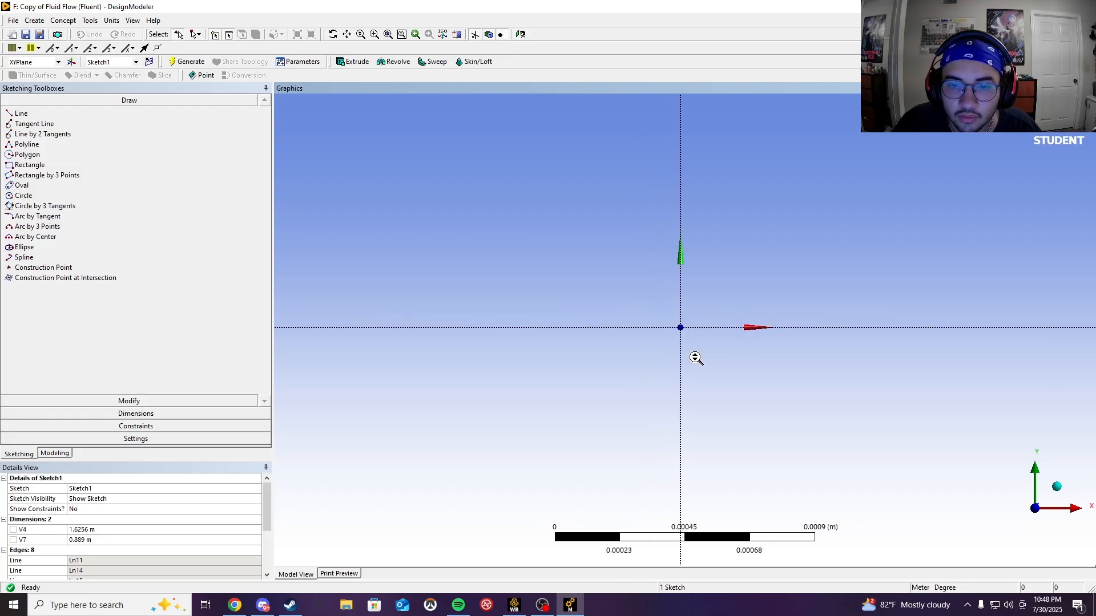
scroll(682, 326, "up", 2)
scroll(674, 333, "up", 1)
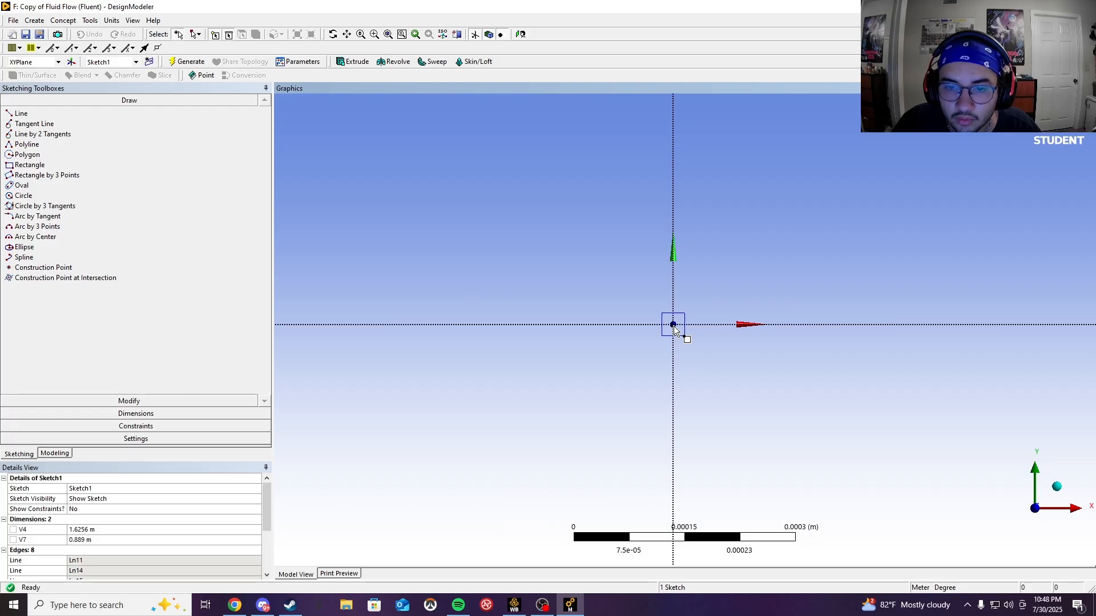
scroll(668, 324, "down", 4)
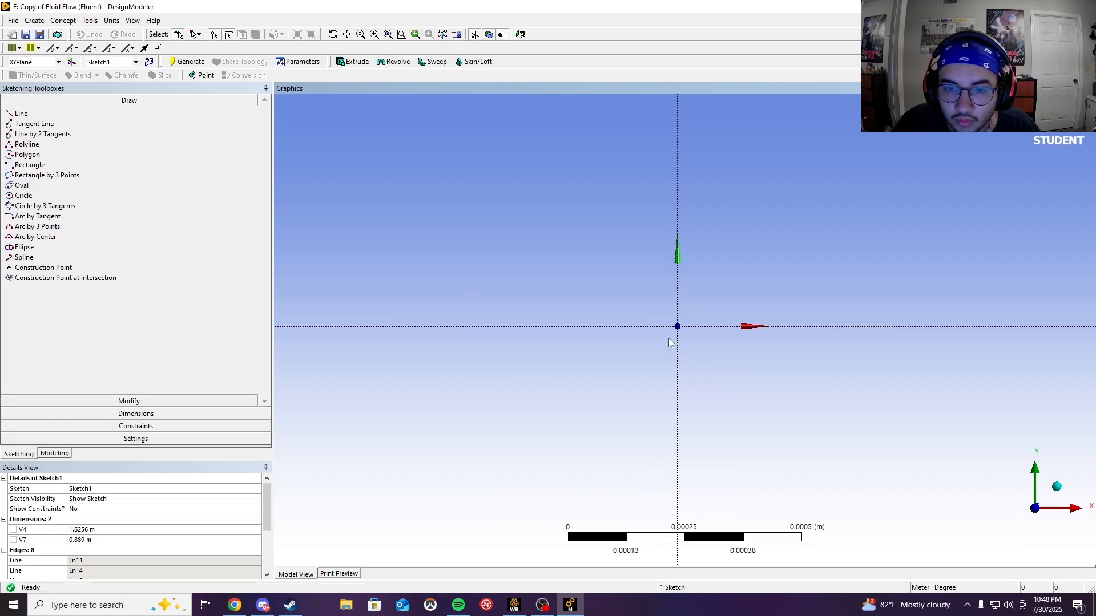
scroll(678, 337, "down", 6)
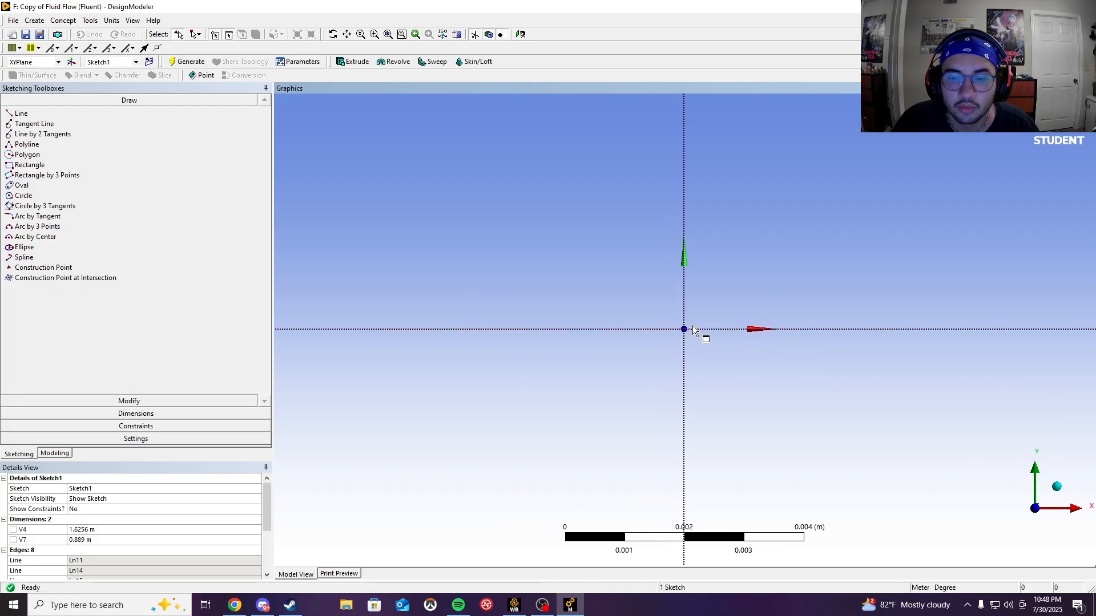
scroll(706, 323, "down", 6)
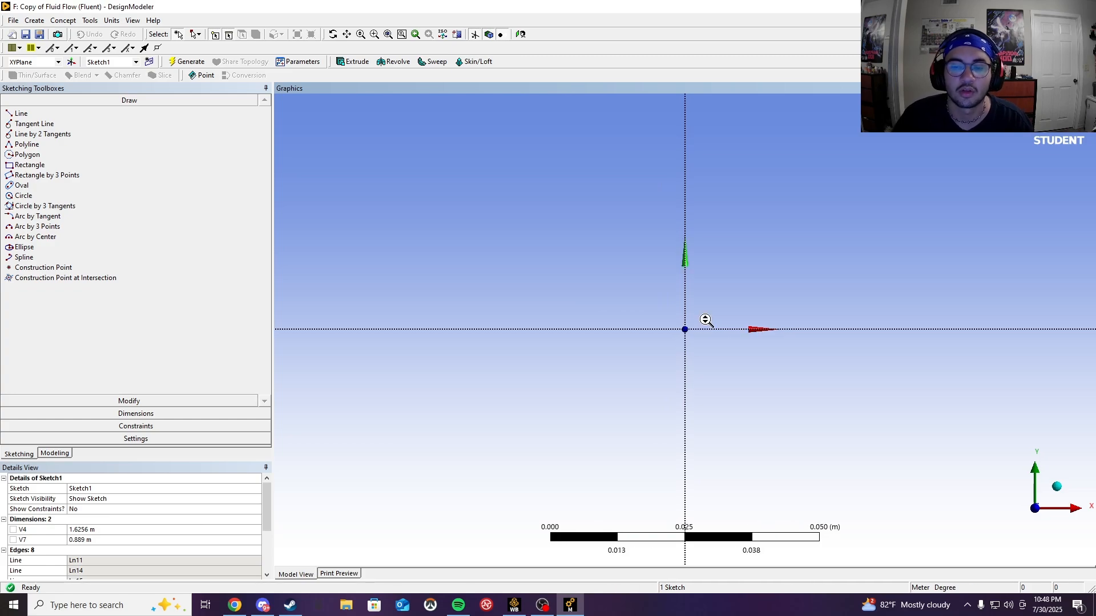
scroll(705, 321, "down", 2)
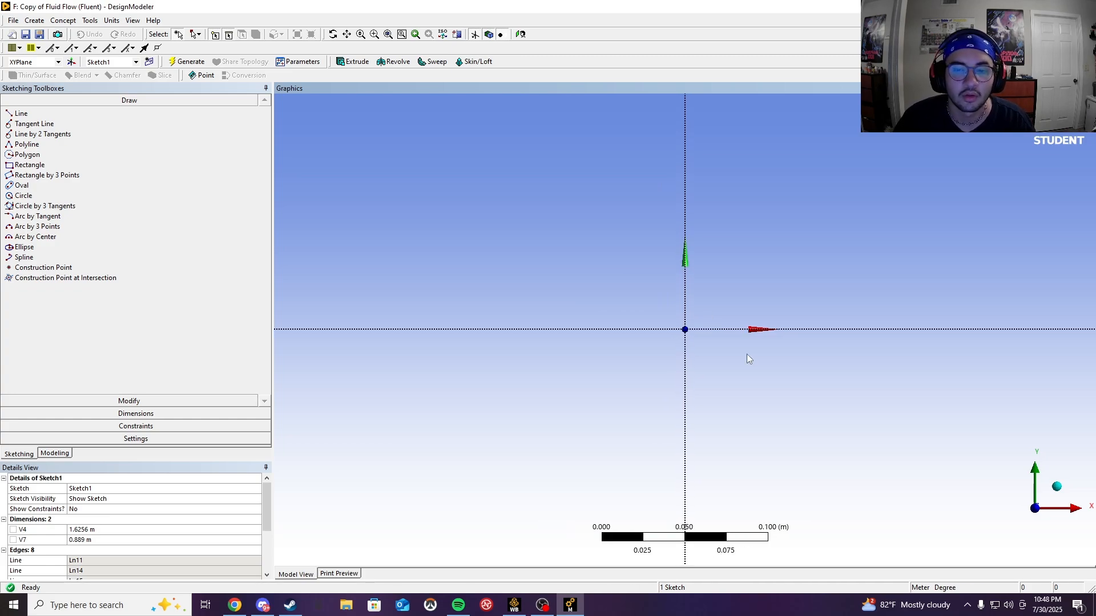
Step: Sketch three end-to-end lines on the X axis through the origin, about 0.031, 0.024 and 0.020 m long
left_click(19, 114)
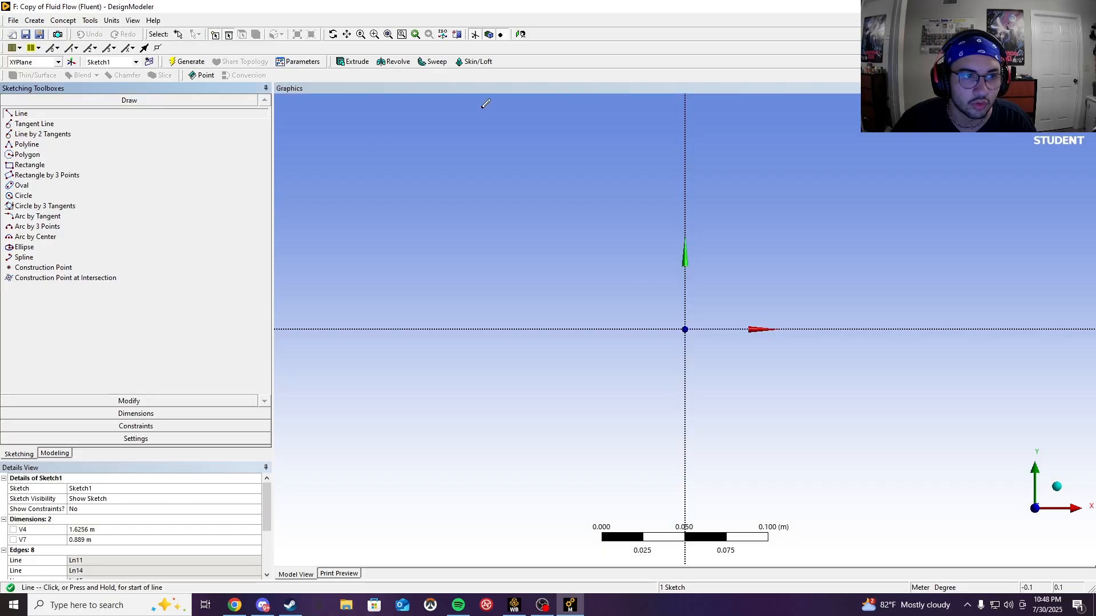
left_click(620, 330)
left_click(671, 329)
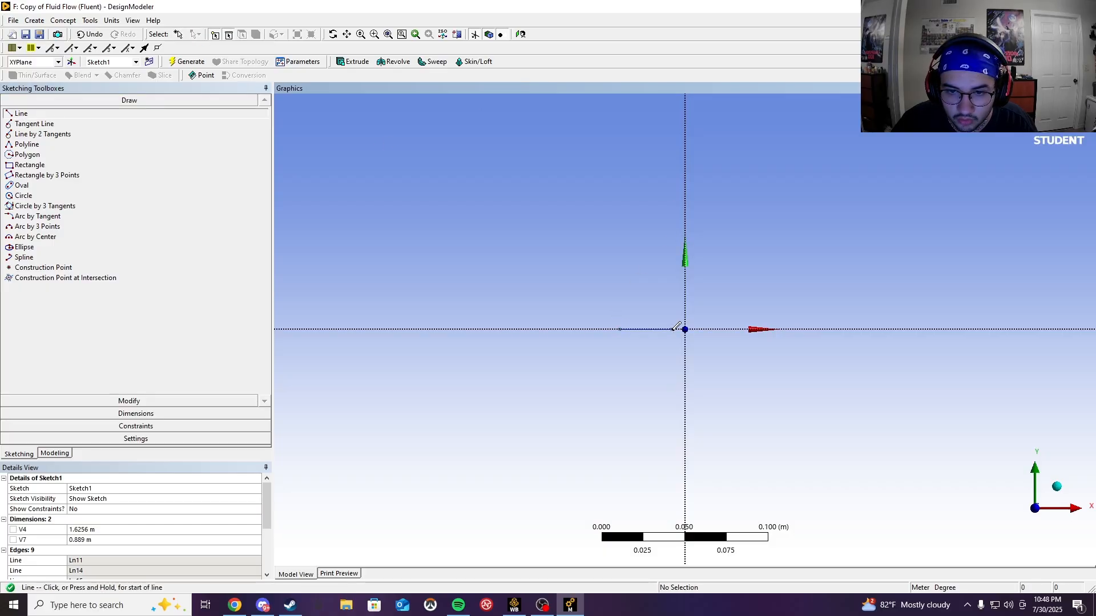
left_click(712, 329)
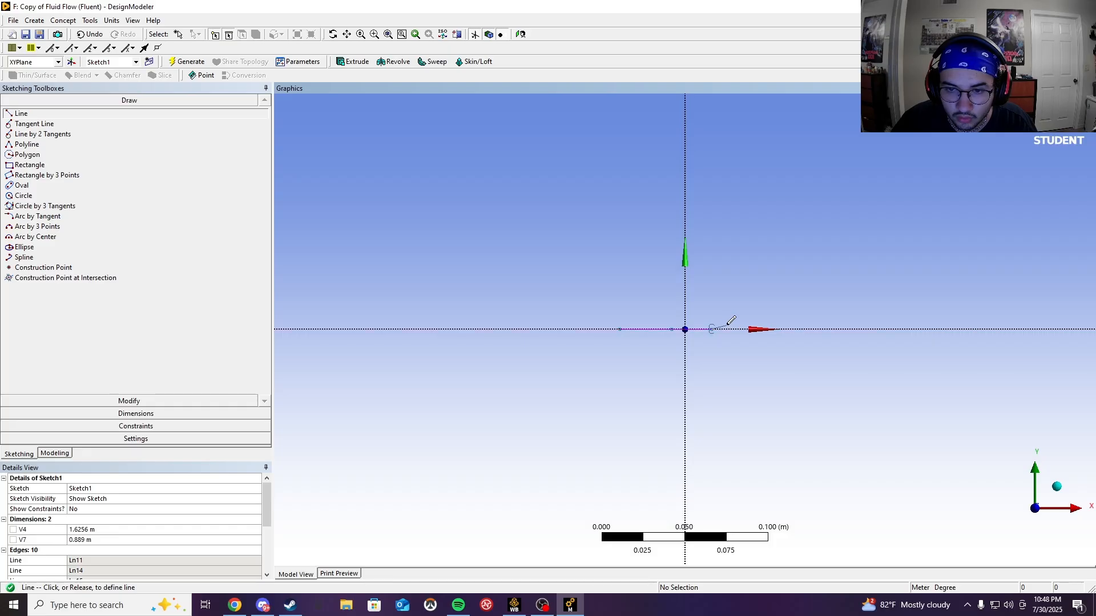
left_click(747, 329)
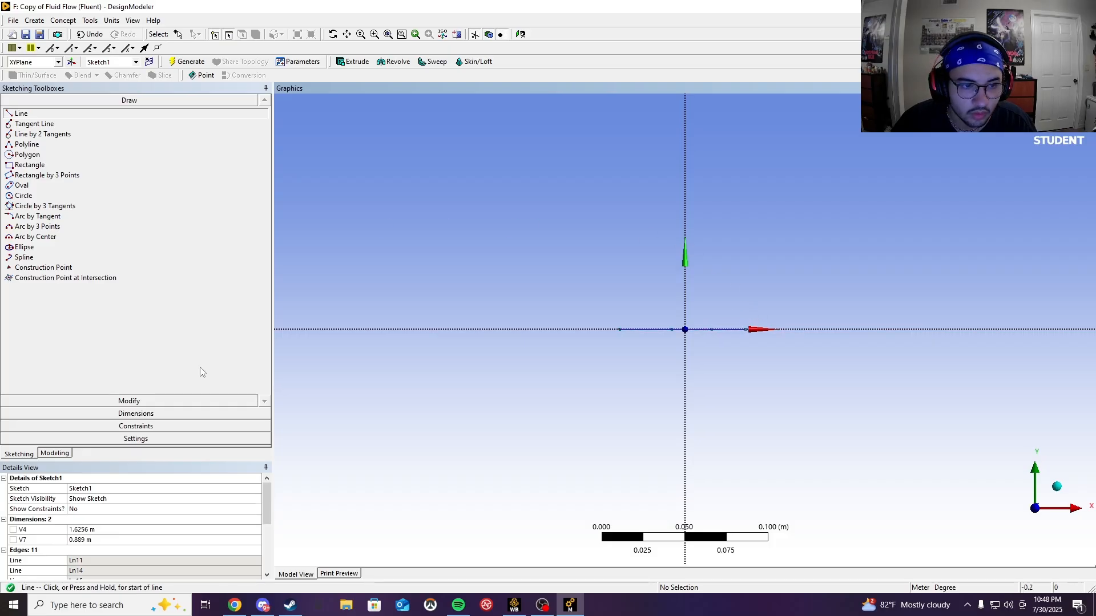
Step: Look up the contraction cone's length on the wind tunnel drawing in the browser assignment, and return to DesignModeler
key("alt+Tab")
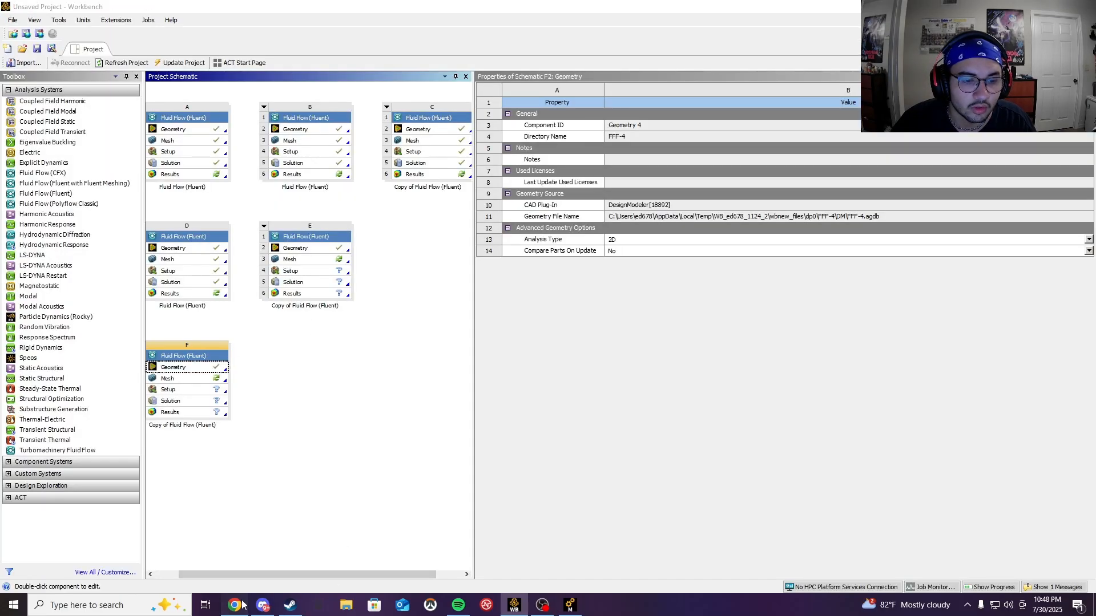
left_click(234, 605)
scroll(408, 280, "up", 6)
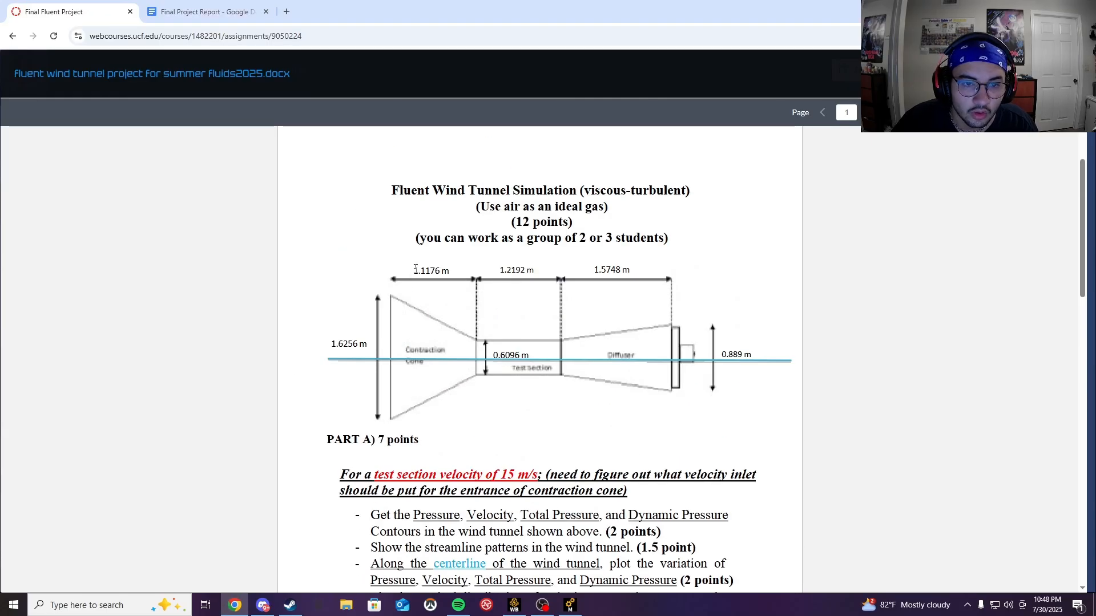
left_click_drag(414, 271, 439, 270)
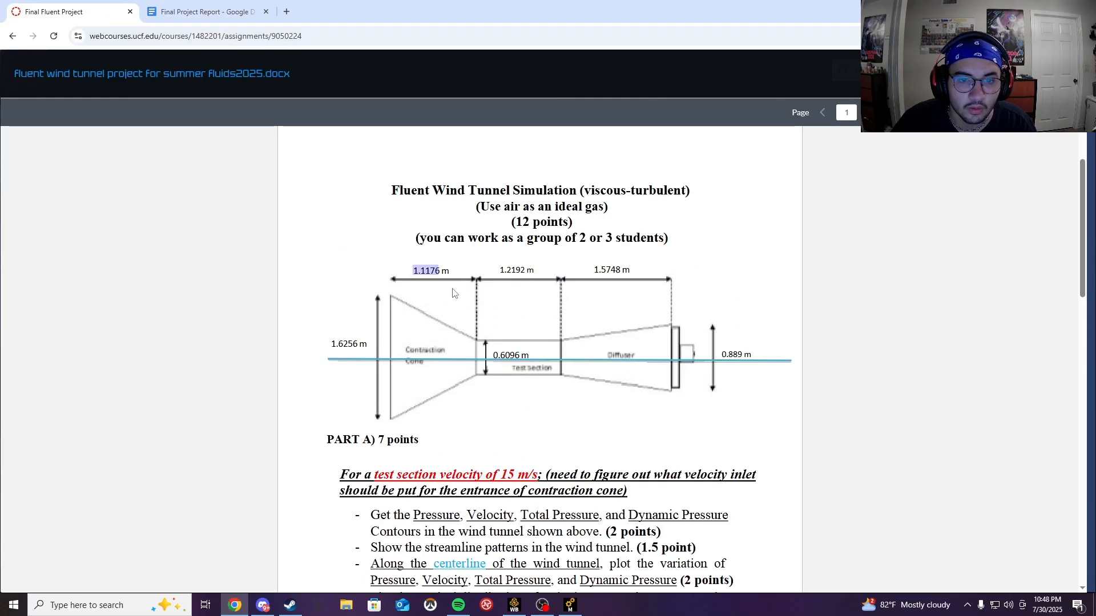
key("alt+Tab")
key("Tab")
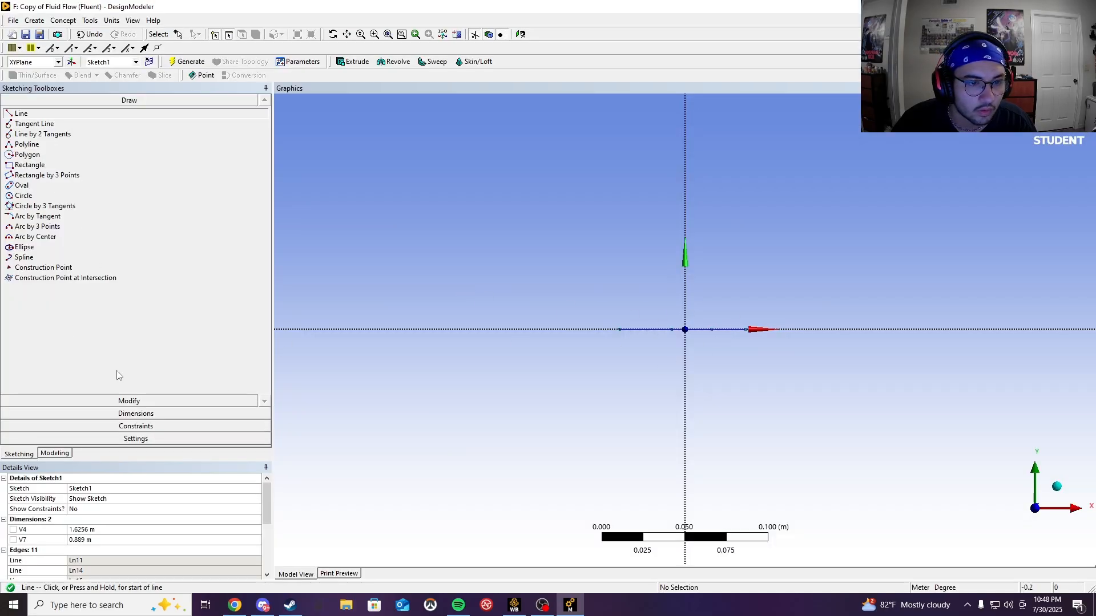
Step: Add a horizontal dimension below each of the three line segments on the X axis using the General dimension tool
left_click(121, 413)
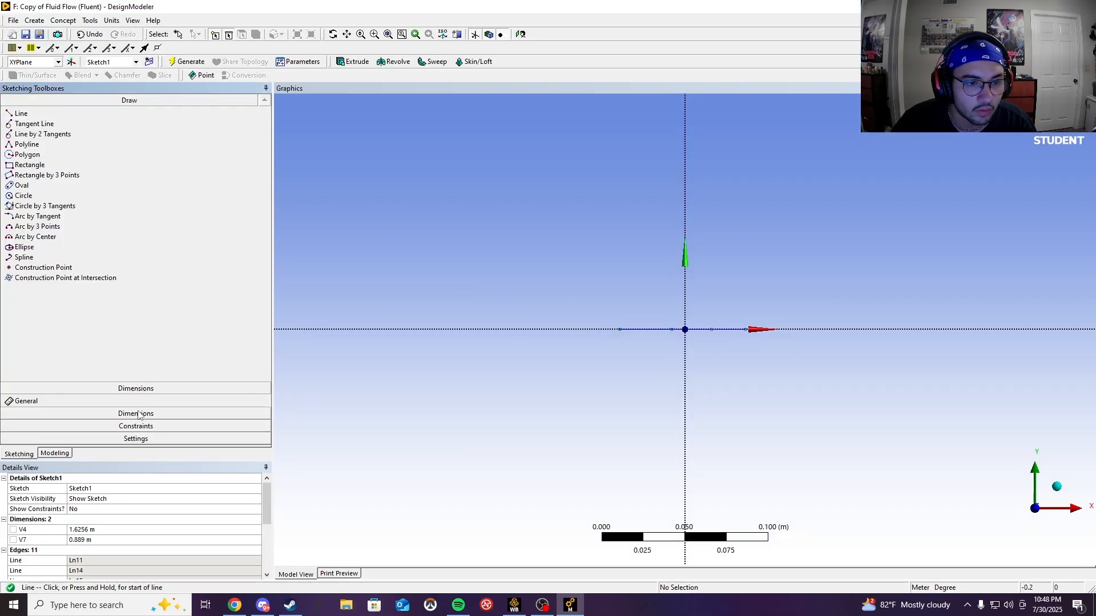
left_click(647, 330)
left_click(656, 345)
left_click(699, 329)
left_click(722, 347)
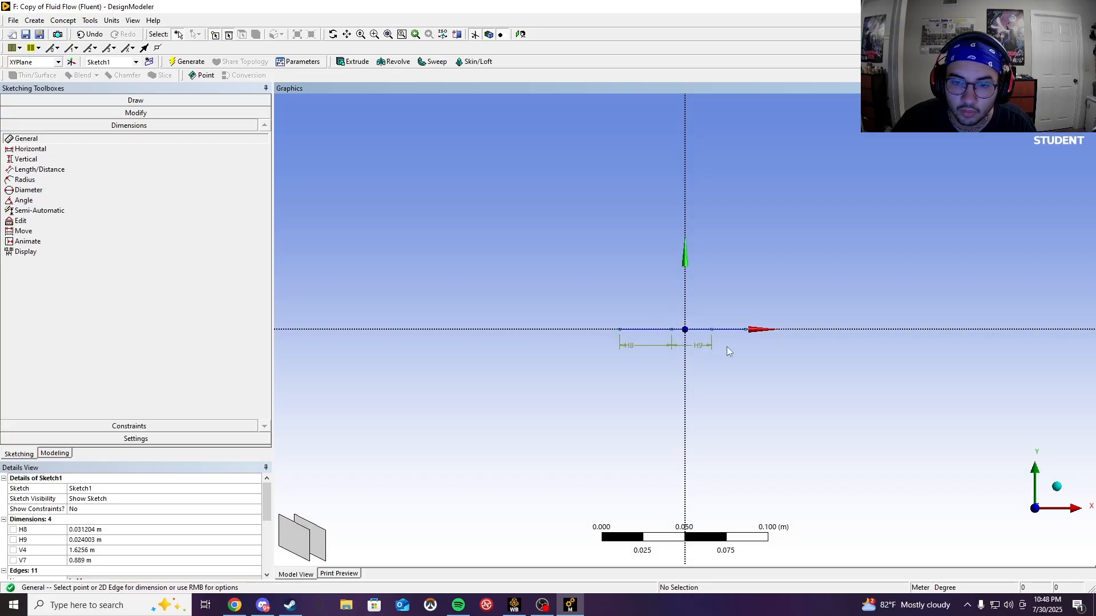
left_click(736, 330)
left_click(732, 349)
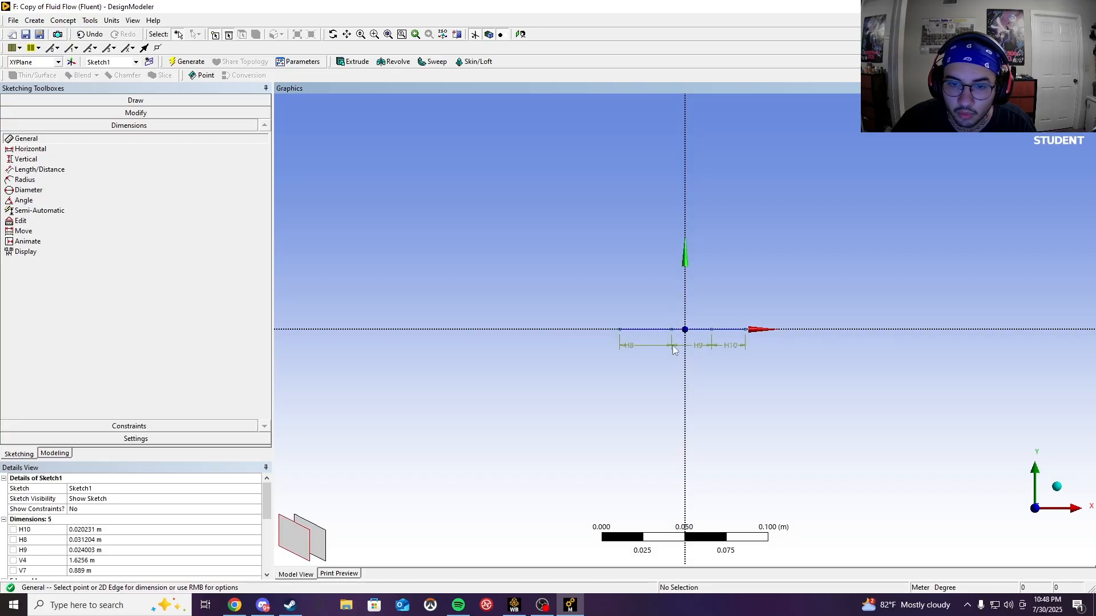
Step: Switch to modeling mode and set Sketch1 under the XYPlane to Always Show Sketch
scroll(484, 298, "down", 3)
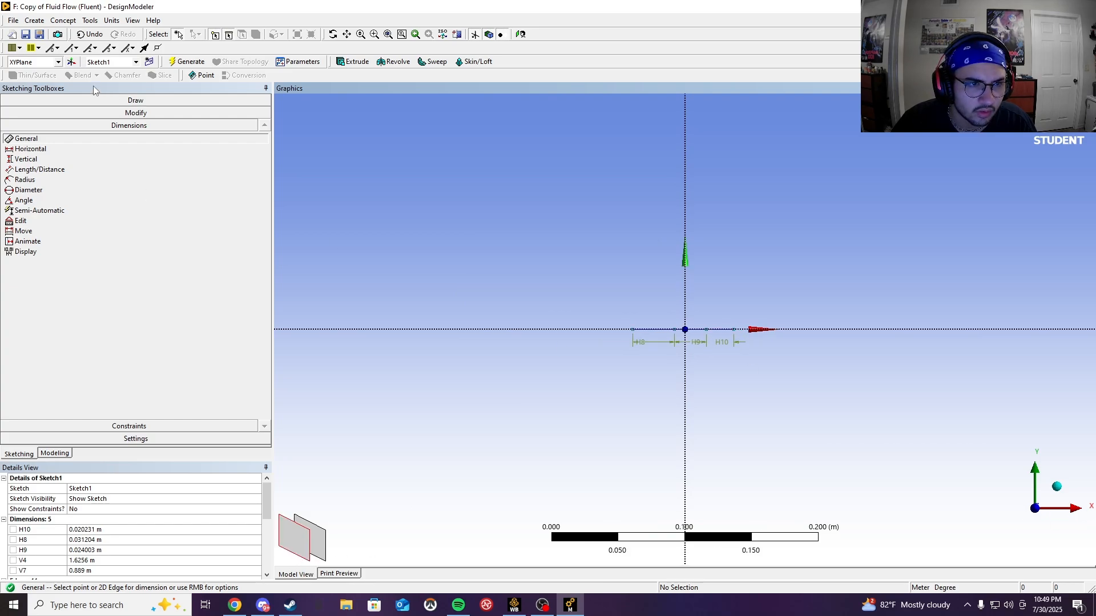
left_click(55, 454)
left_click(74, 120)
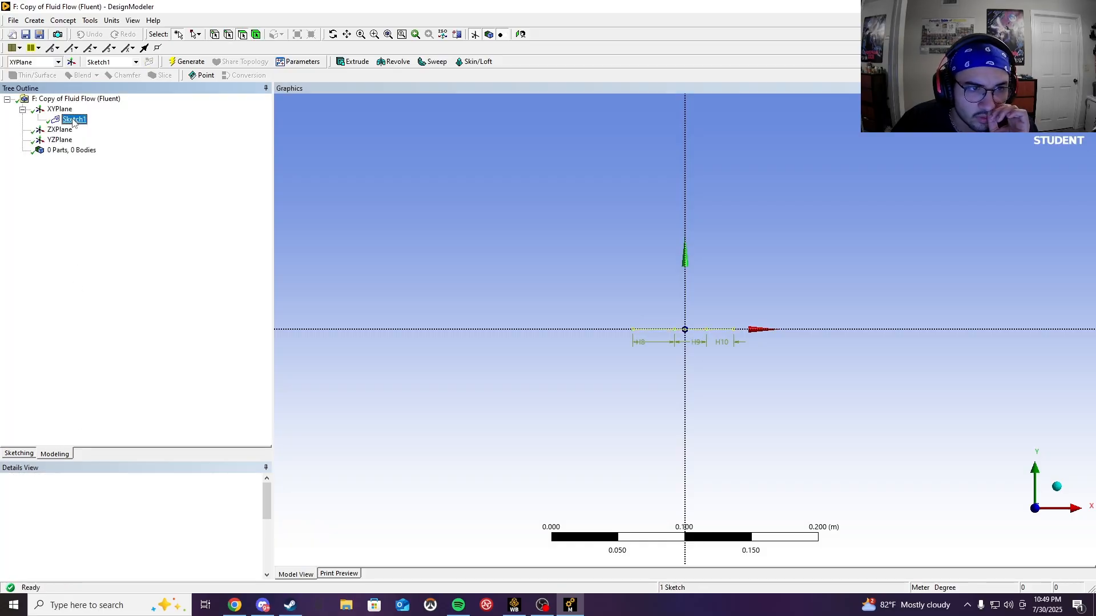
right_click(73, 123)
left_click(94, 128)
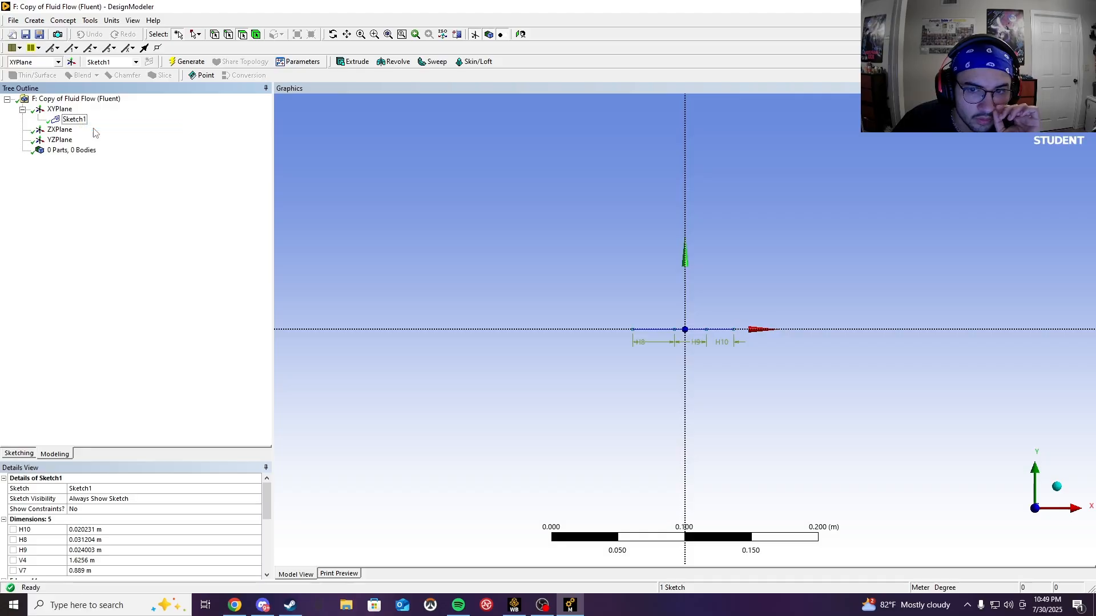
Step: Examine Sketch1's dimensions and listed edges in its details, checking which lines they correspond to
left_click(74, 120)
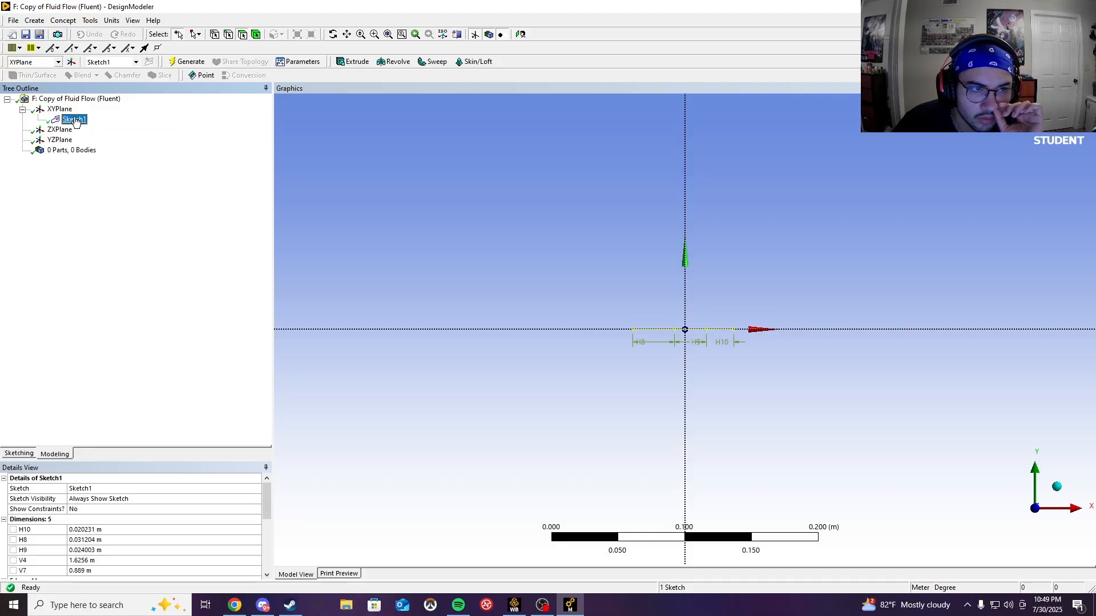
scroll(159, 529, "down", 5)
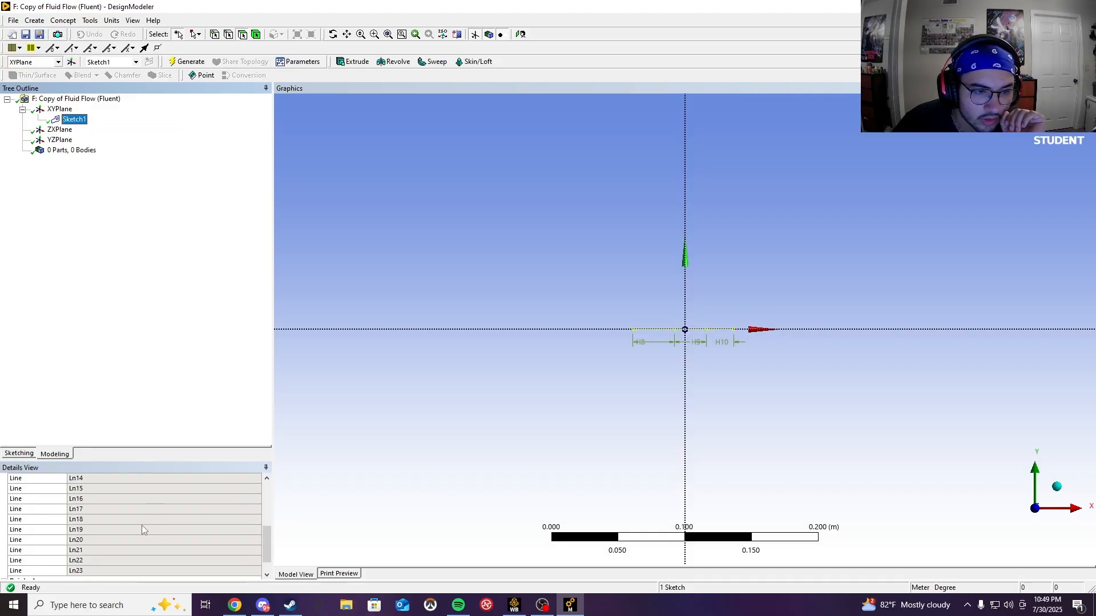
left_click(84, 551)
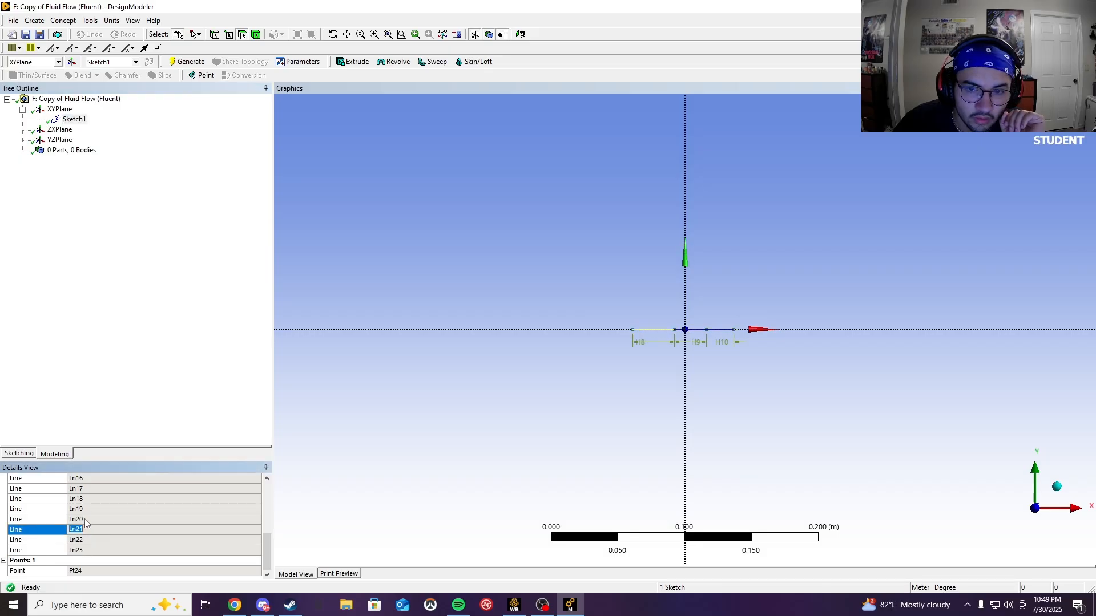
scroll(93, 519, "up", 3)
left_click(85, 509)
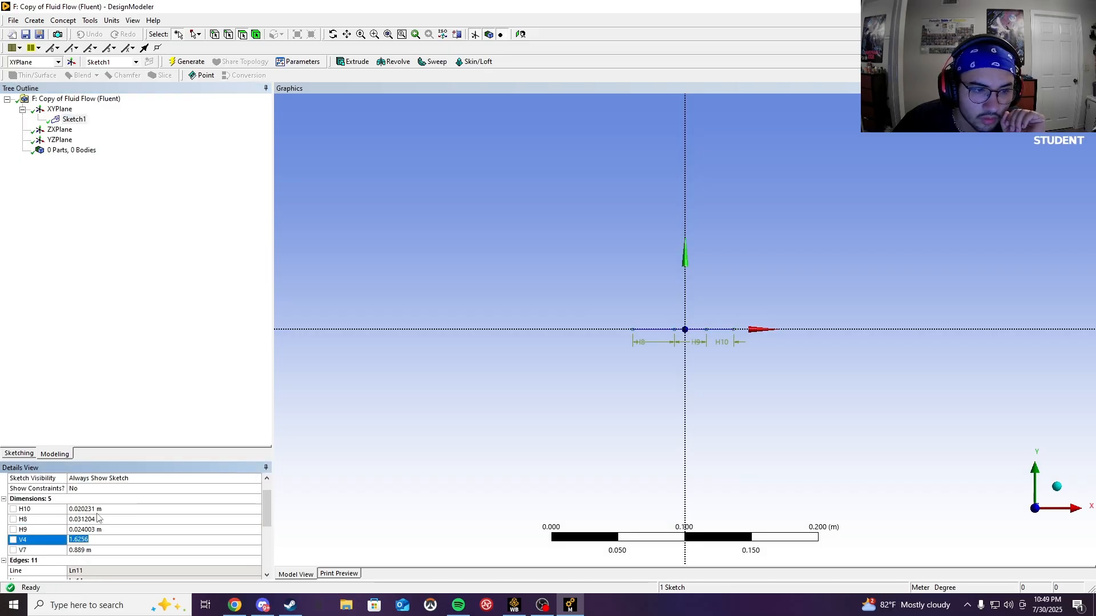
left_click(91, 529)
scroll(90, 527, "down", 3)
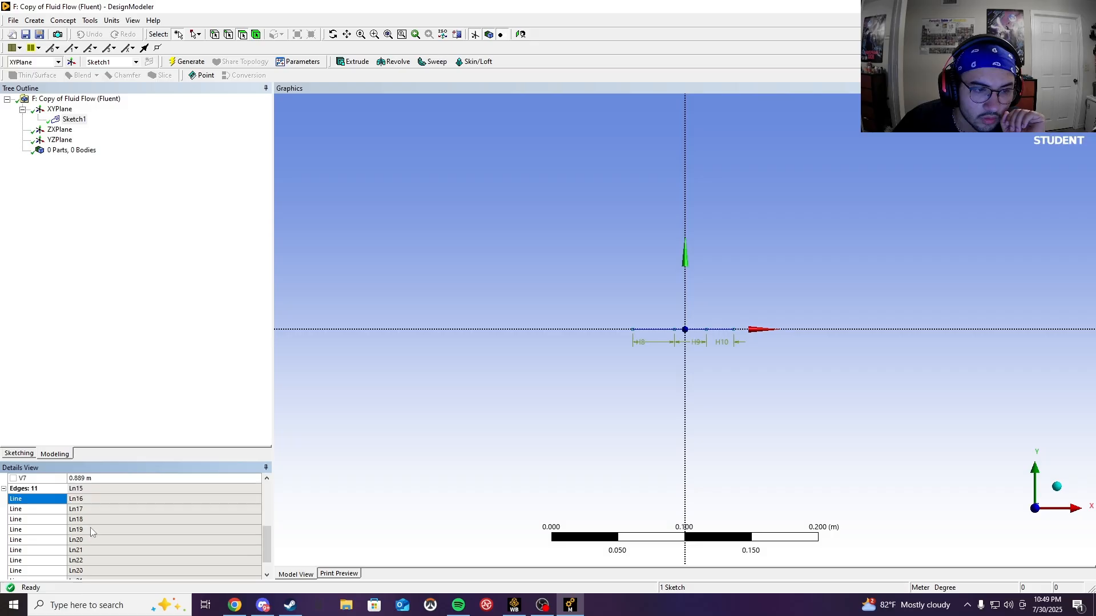
scroll(100, 568, "up", 5)
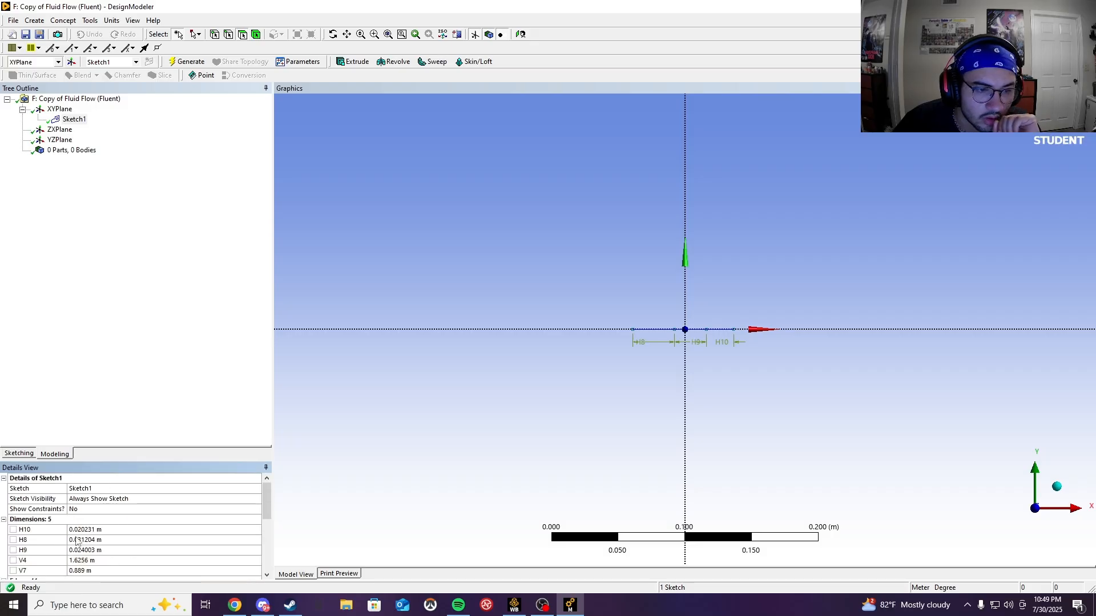
Step: Set the H8 horizontal dimension of Sketch1 to 1.1176 m
scroll(57, 536, "down", 1)
scroll(73, 521, "up", 1)
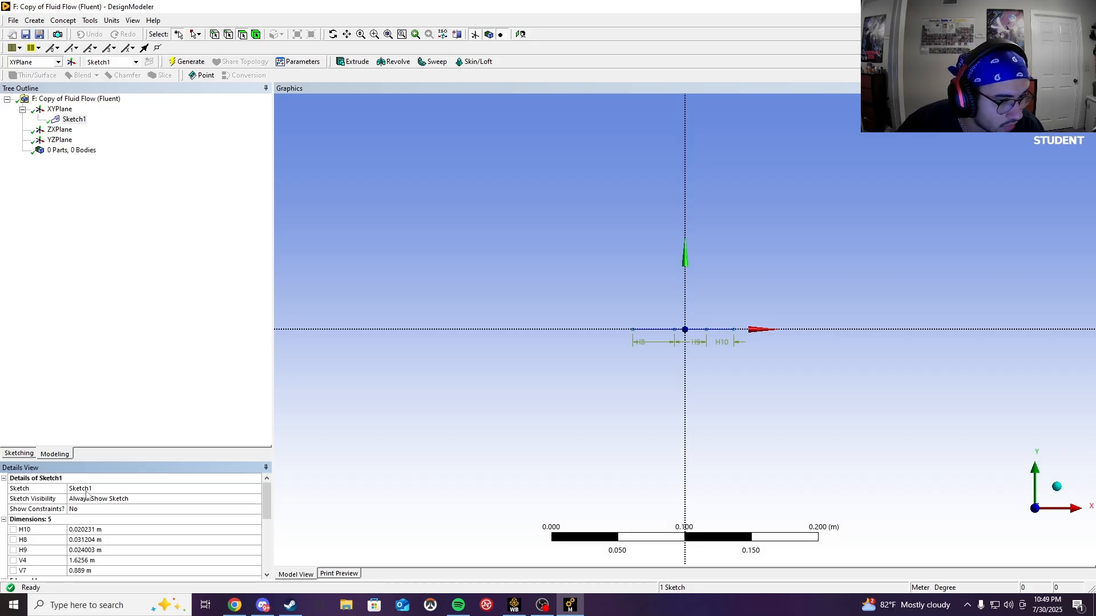
left_click(88, 489)
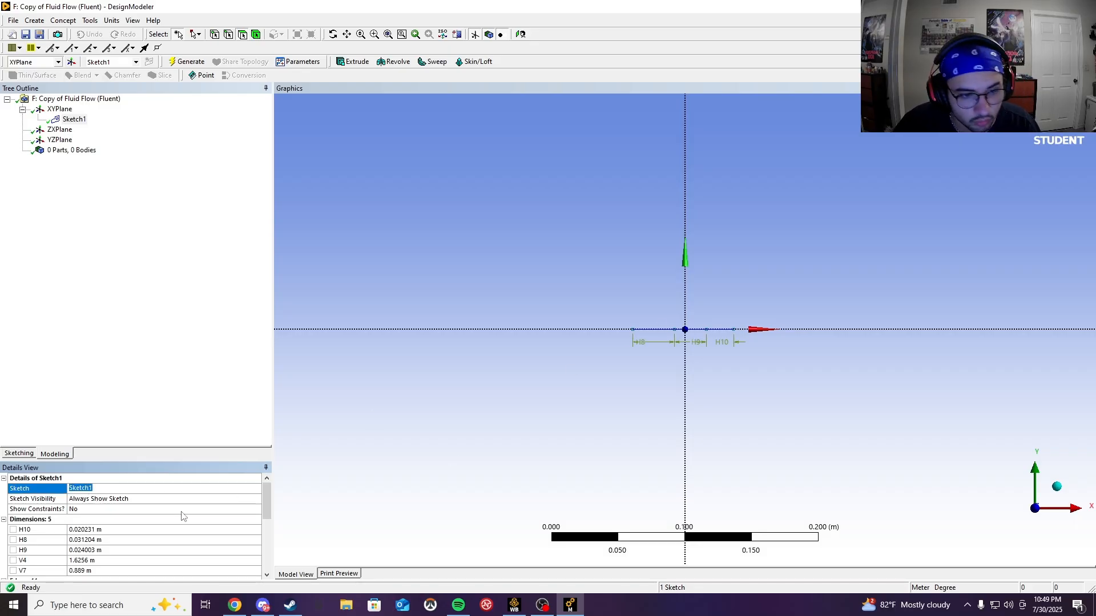
scroll(146, 540, "down", 1)
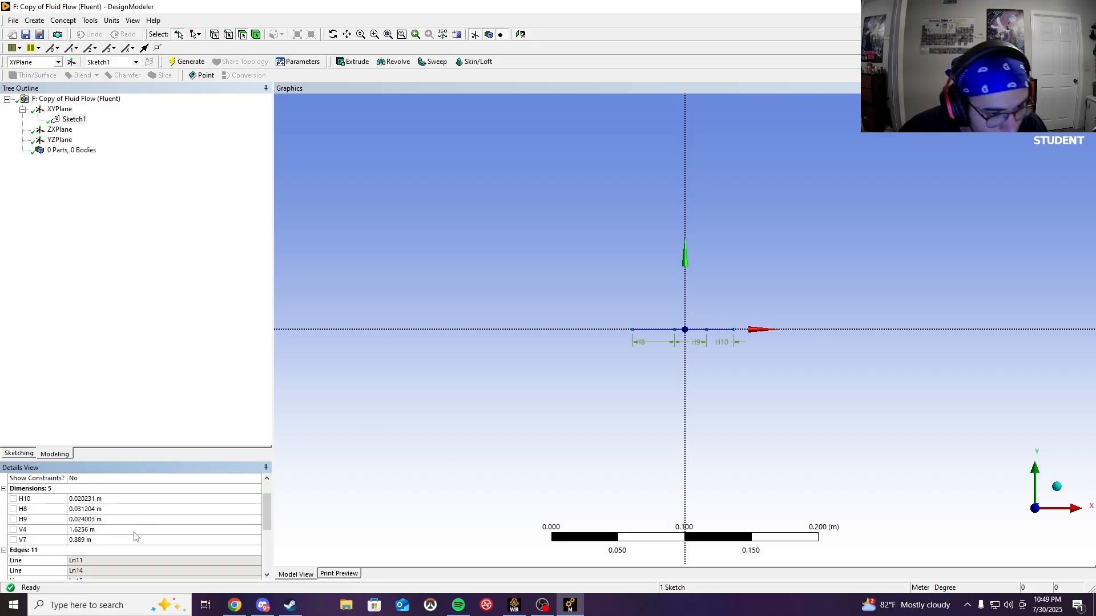
left_click(91, 540)
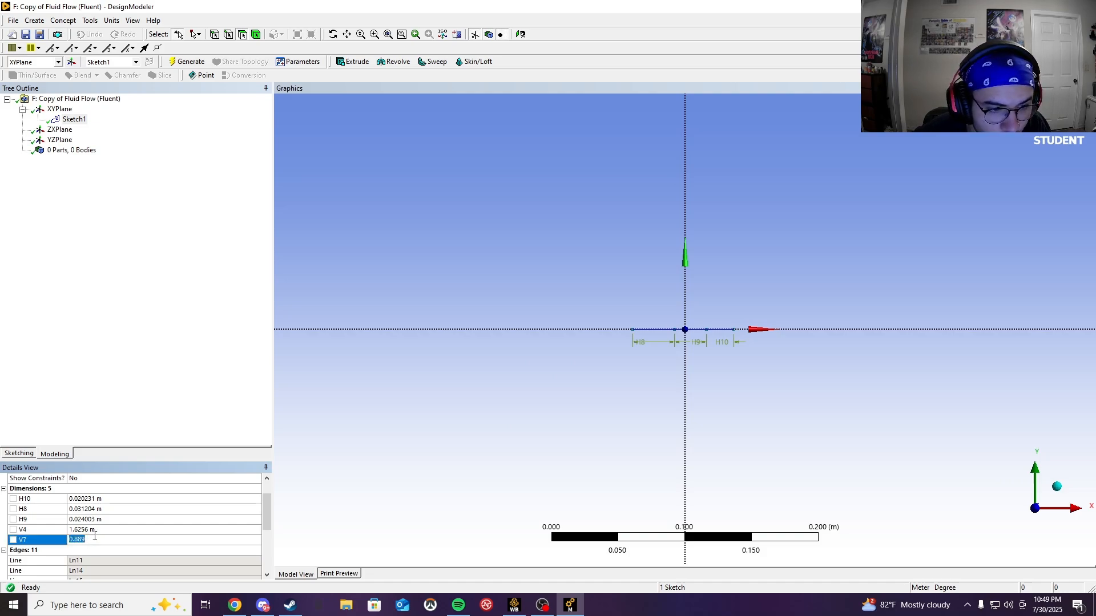
left_click(93, 530)
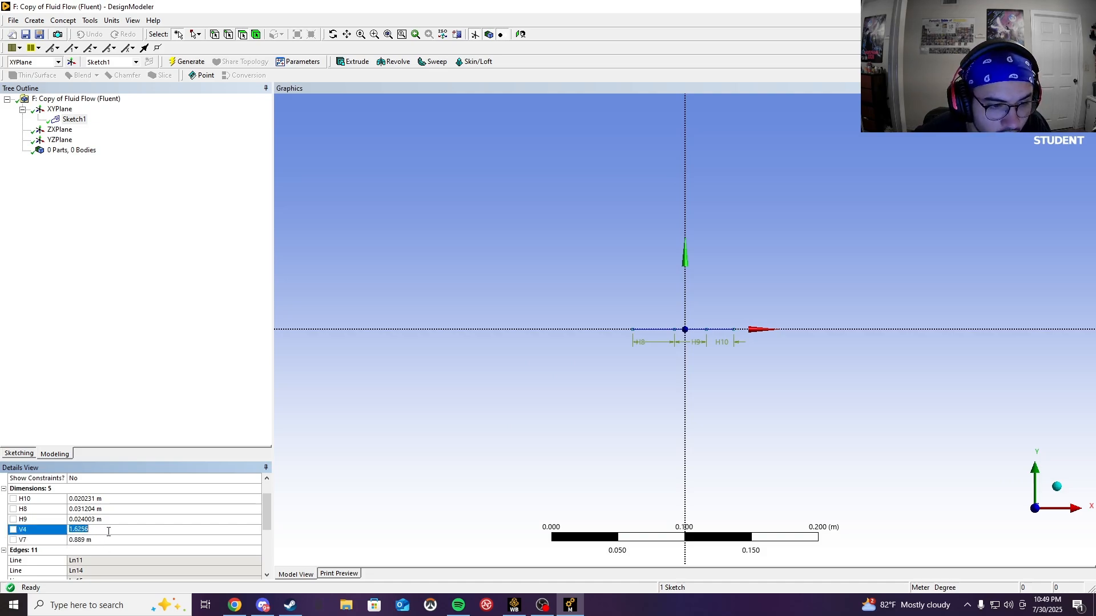
scroll(706, 342, "up", 1)
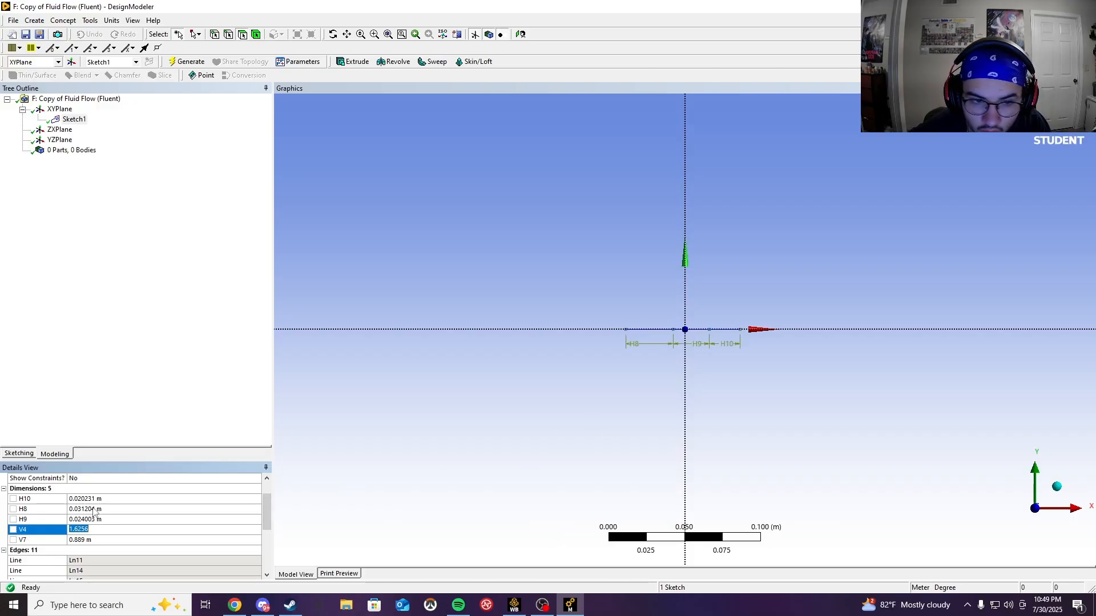
left_click(89, 509)
type("1.1176")
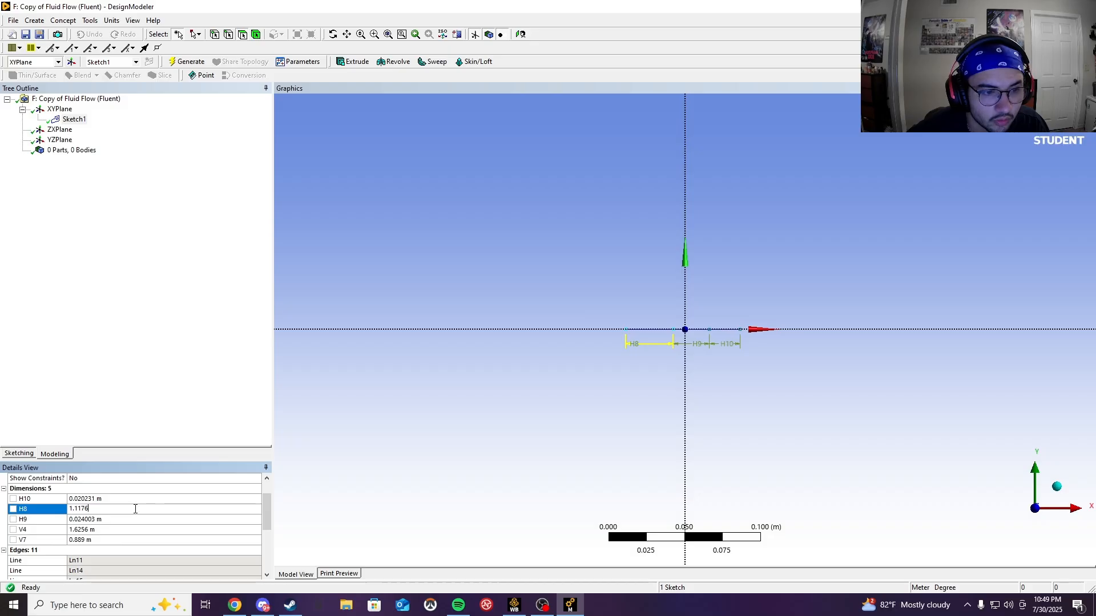
key("Return")
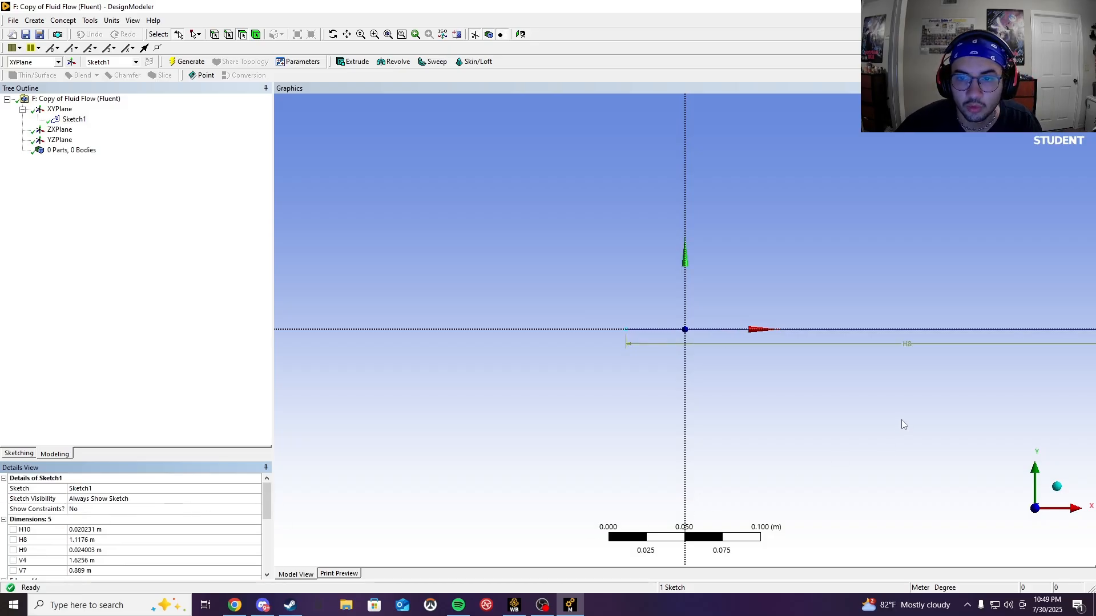
Step: Delete the 1.1176 m line lying along the X axis from Sketch1
scroll(903, 425, "down", 10)
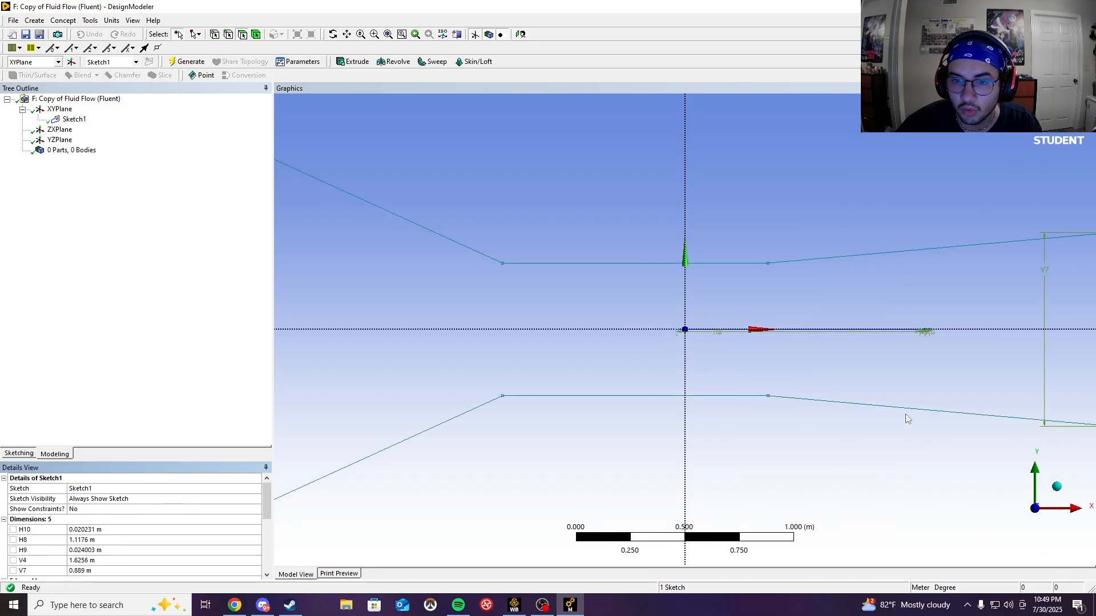
scroll(906, 416, "up", 1)
scroll(873, 418, "up", 1)
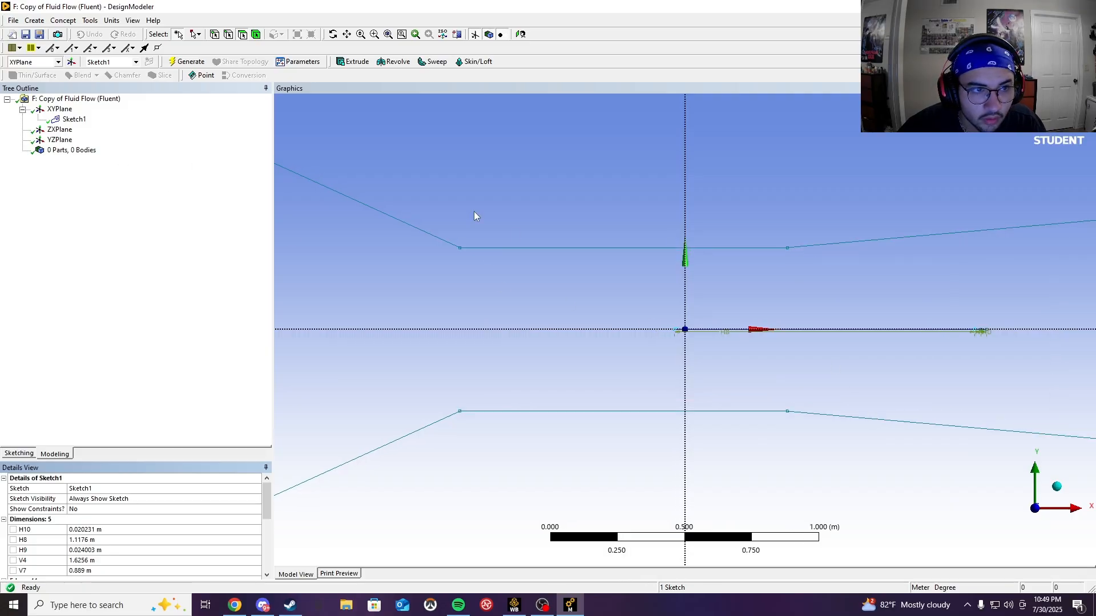
scroll(765, 365, "up", 1)
left_click(727, 332)
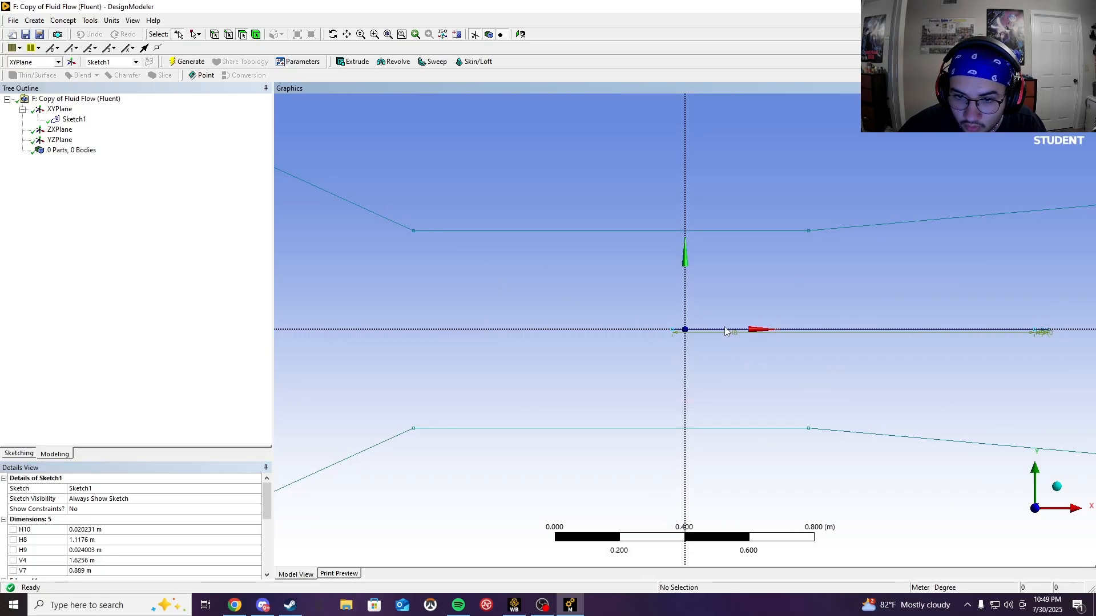
scroll(711, 333, "down", 1)
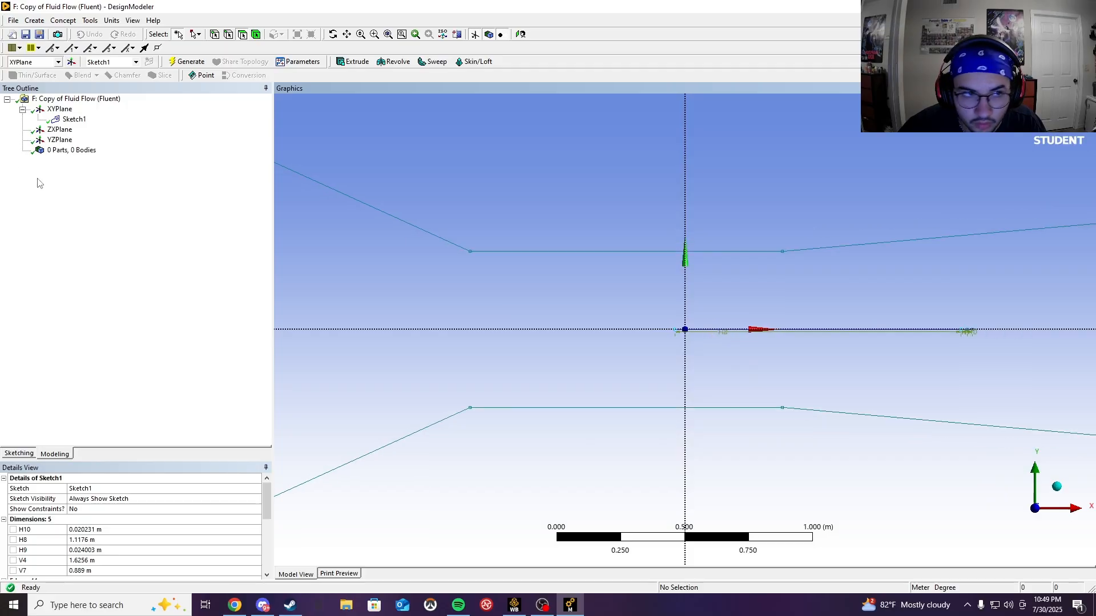
left_click(20, 454)
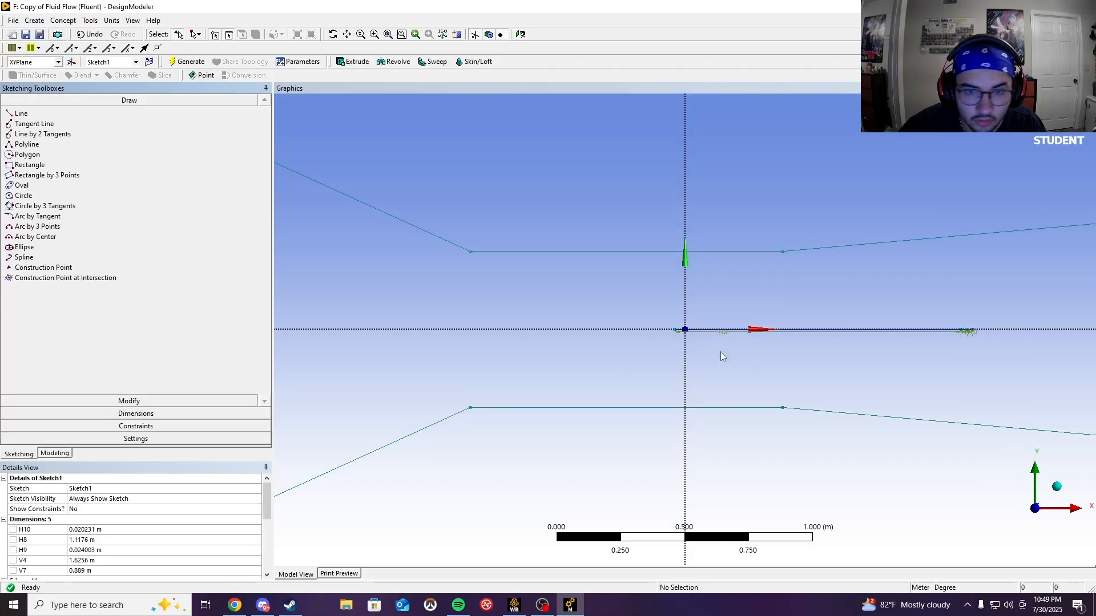
right_click(702, 333)
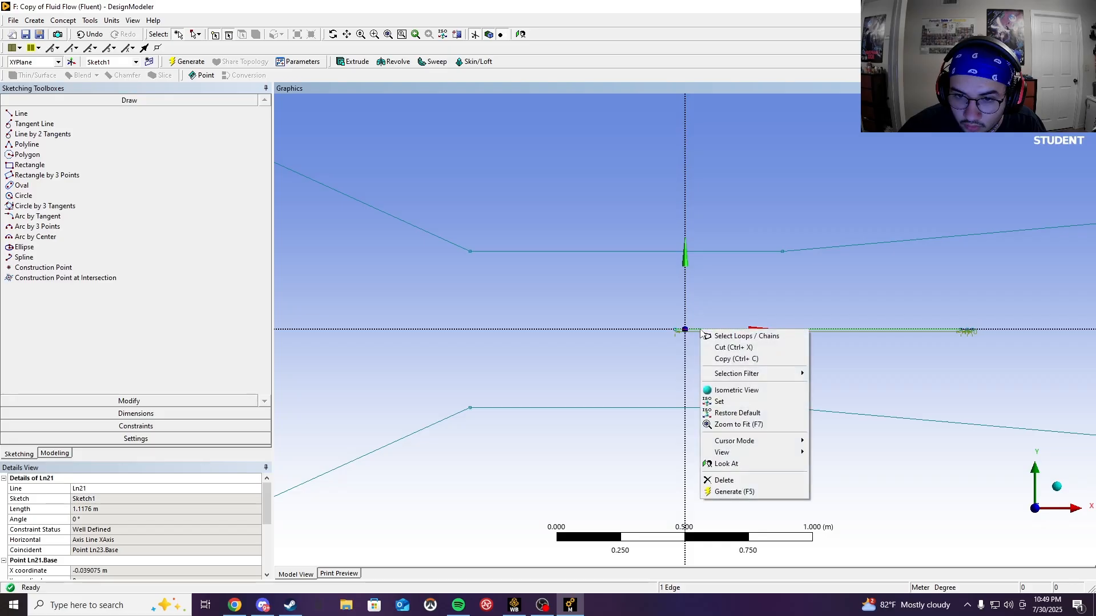
left_click(728, 464)
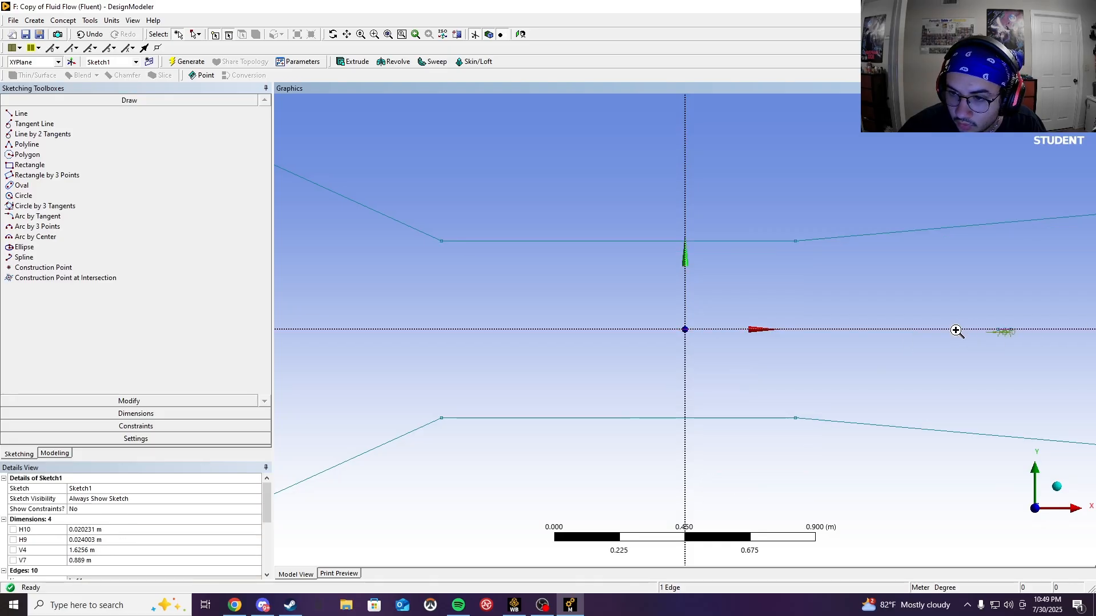
Step: Delete the two remaining short lines on the X axis, dimensioned H9 and H10, from the sketch
scroll(965, 328, "up", 5)
scroll(976, 422, "down", 4)
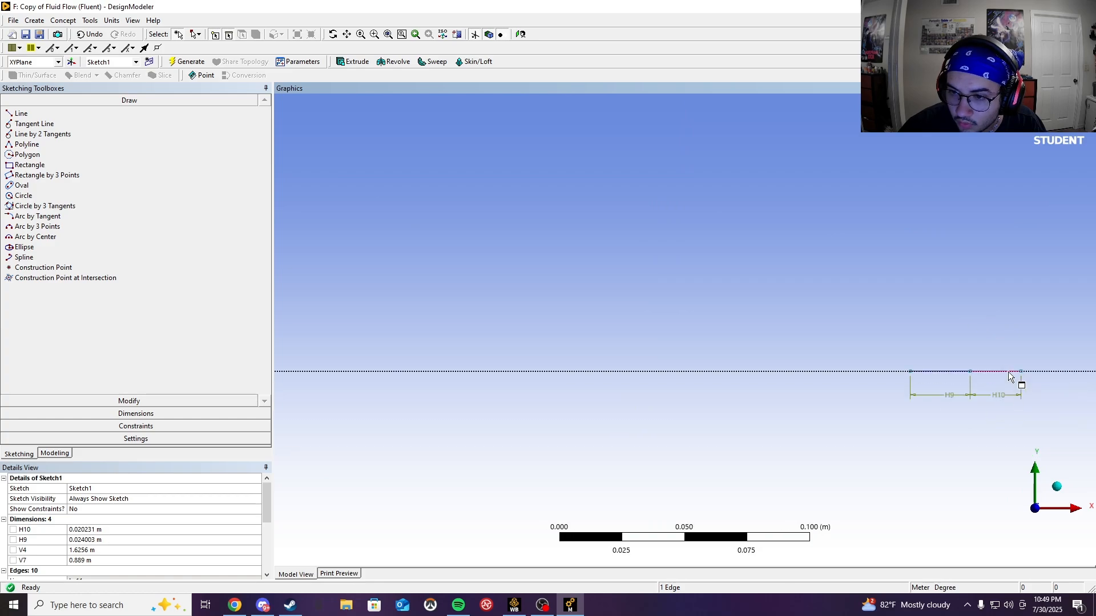
right_click(941, 373)
left_click(964, 524)
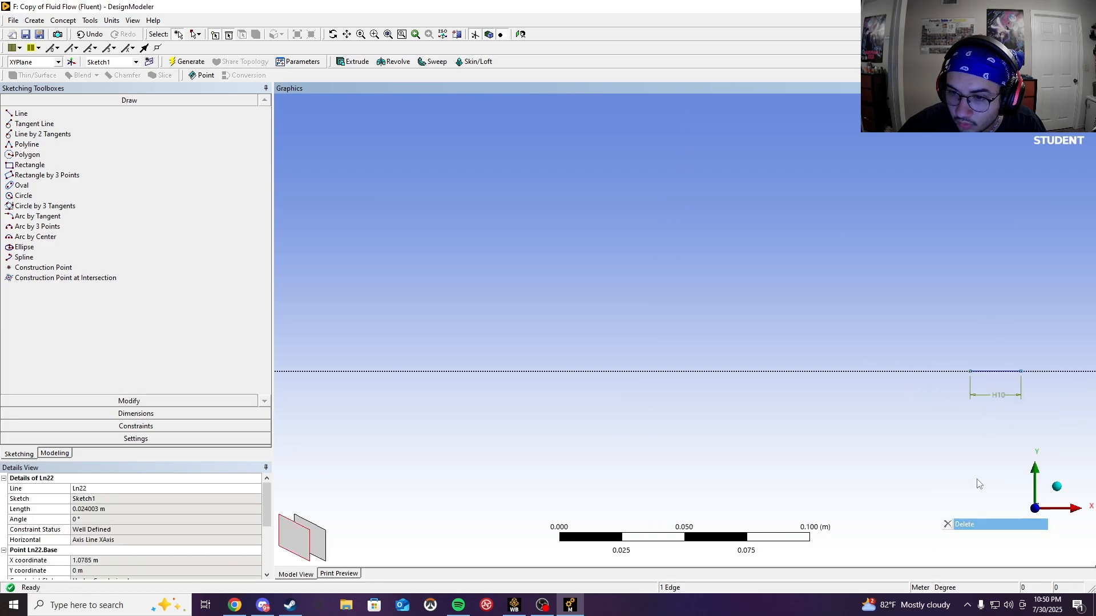
left_click(987, 371)
right_click(987, 370)
left_click(1010, 520)
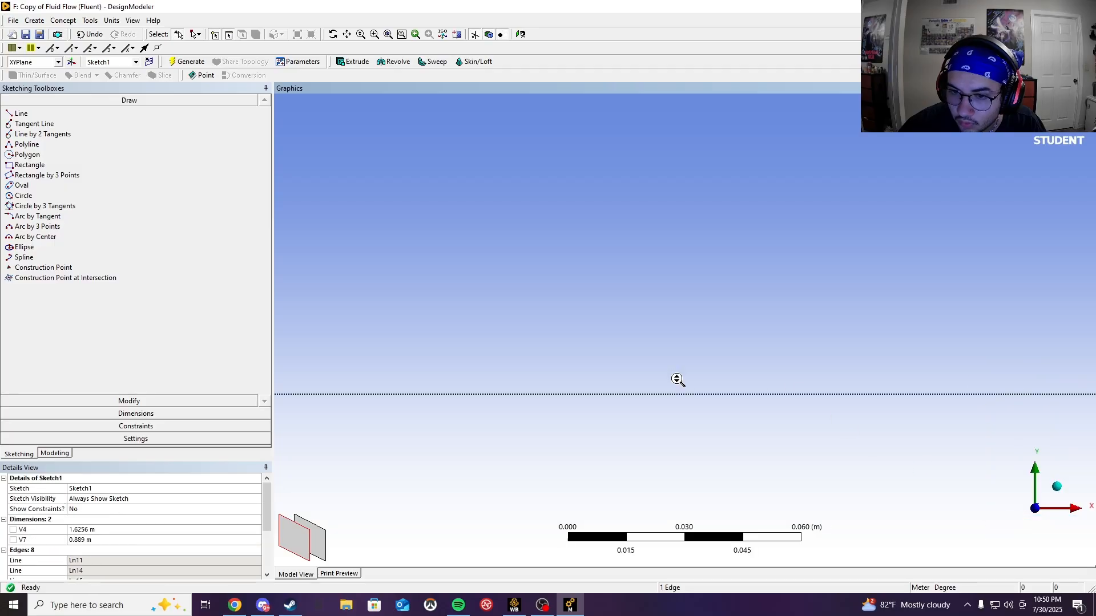
Step: Sketch a circle about 0.11 m in diameter, centred on the X axis inside the narrow throat, on the negative X side of the origin
scroll(691, 411, "up", 3)
scroll(659, 442, "down", 10)
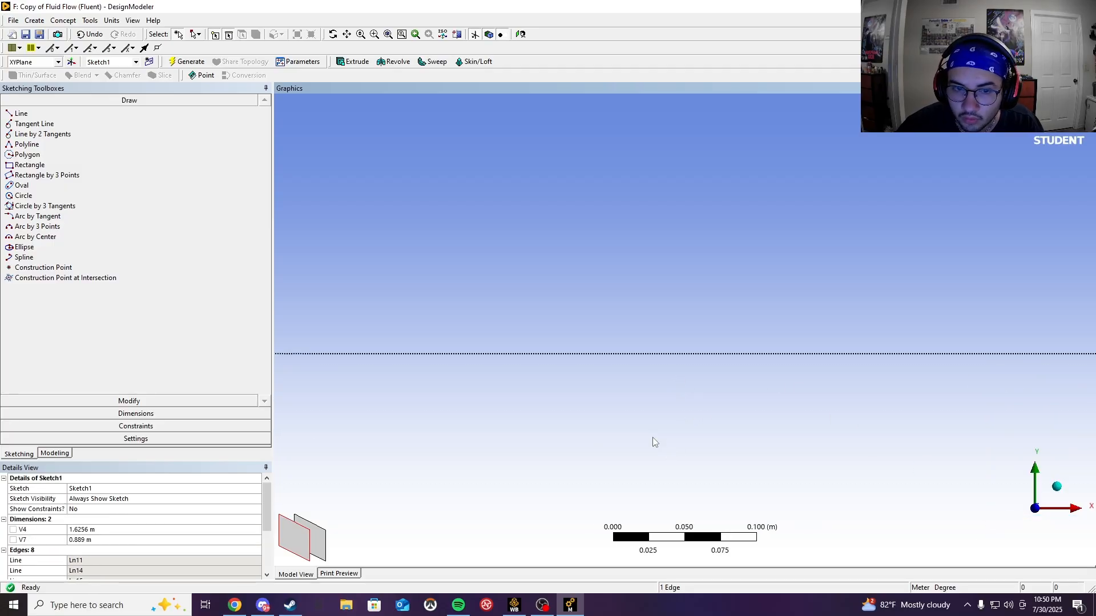
scroll(617, 399, "down", 4)
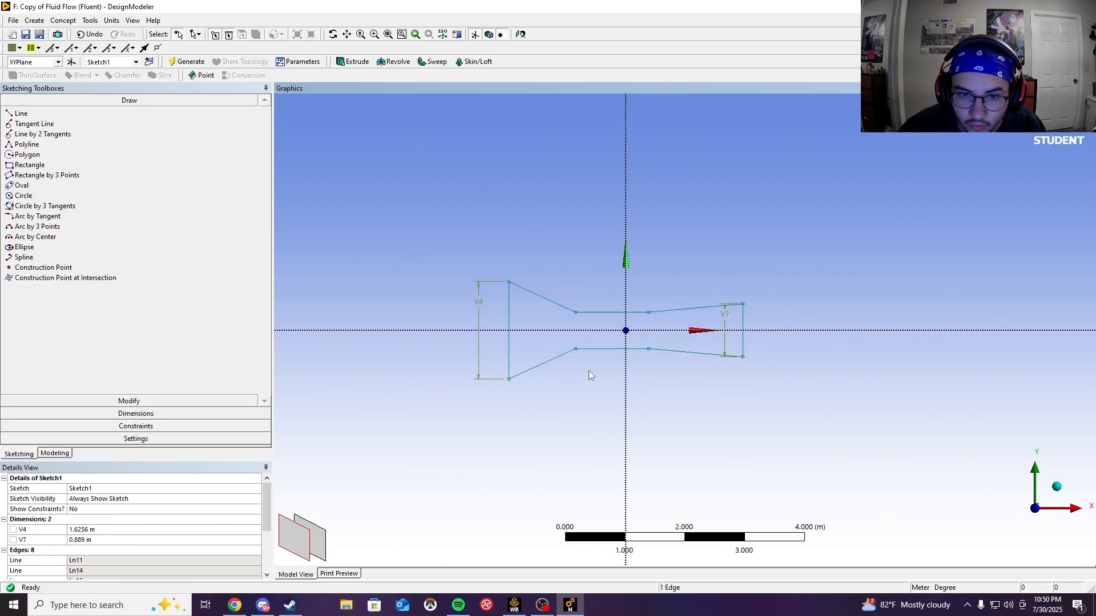
mouse_move(444, 245)
right_mouse_down()
mouse_move(774, 440)
mouse_move(824, 445)
right_mouse_up()
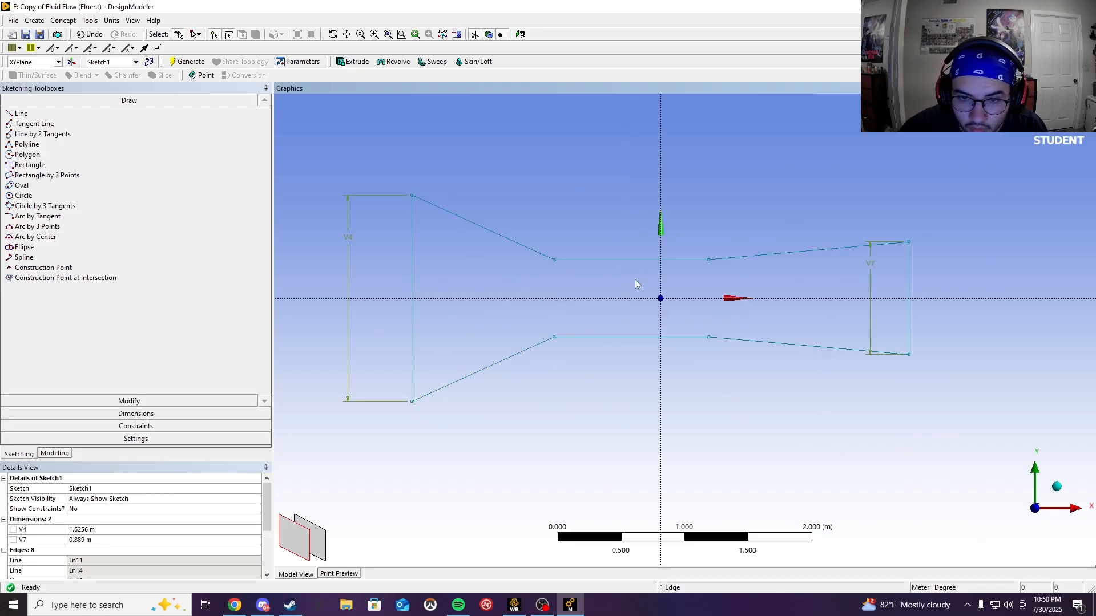
mouse_move(542, 237)
right_mouse_down()
mouse_move(656, 299)
mouse_move(737, 375)
right_mouse_up()
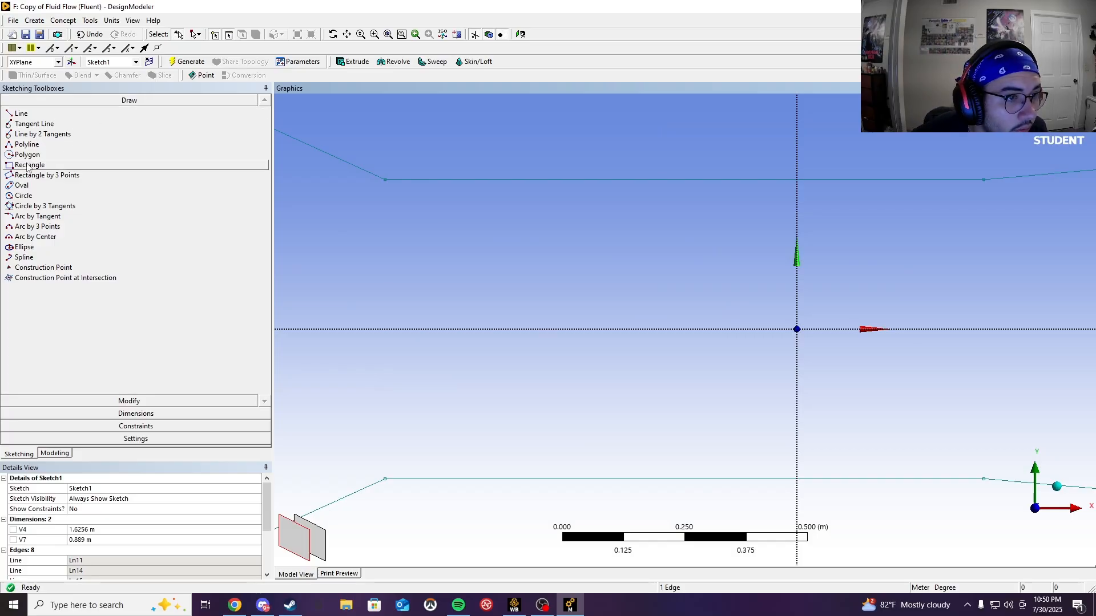
left_click(37, 197)
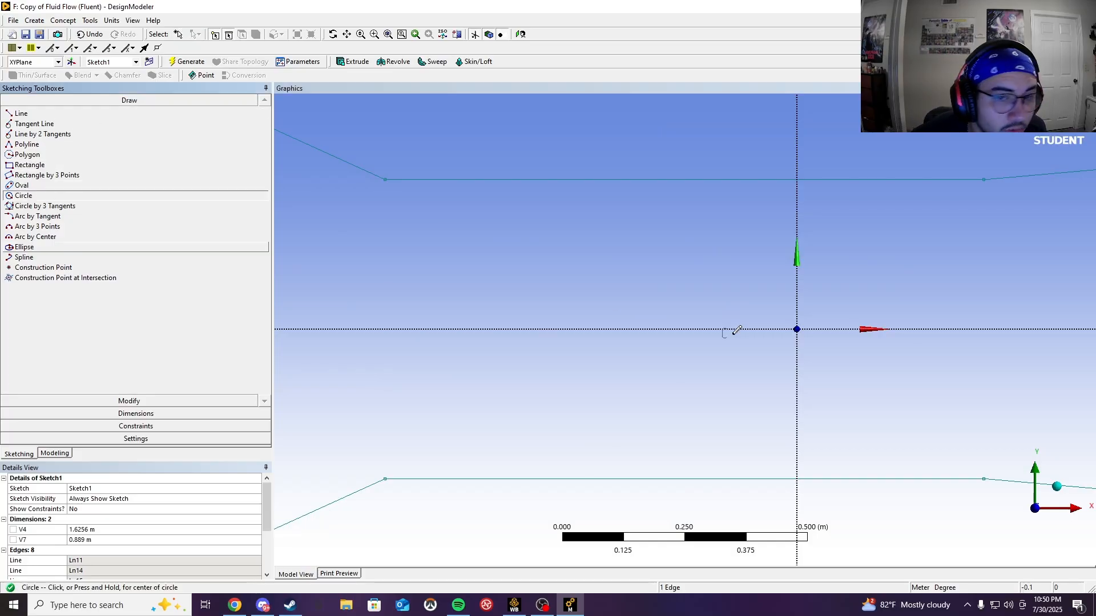
left_click(663, 330)
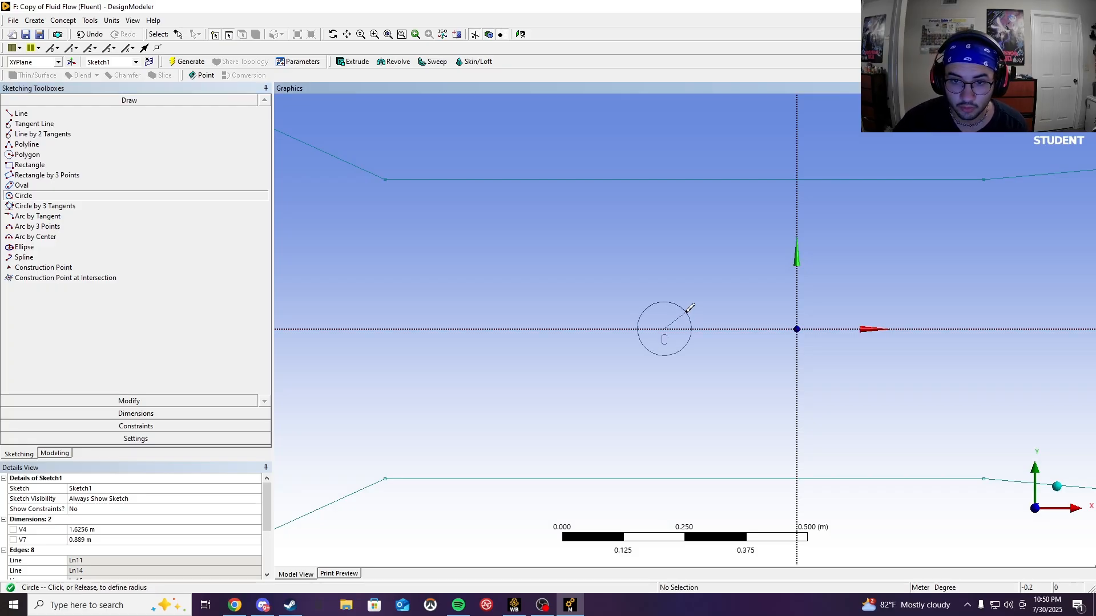
left_click(683, 311)
Step: Dimension the circle's diameter and set it to 0.06096 m
left_click(136, 413)
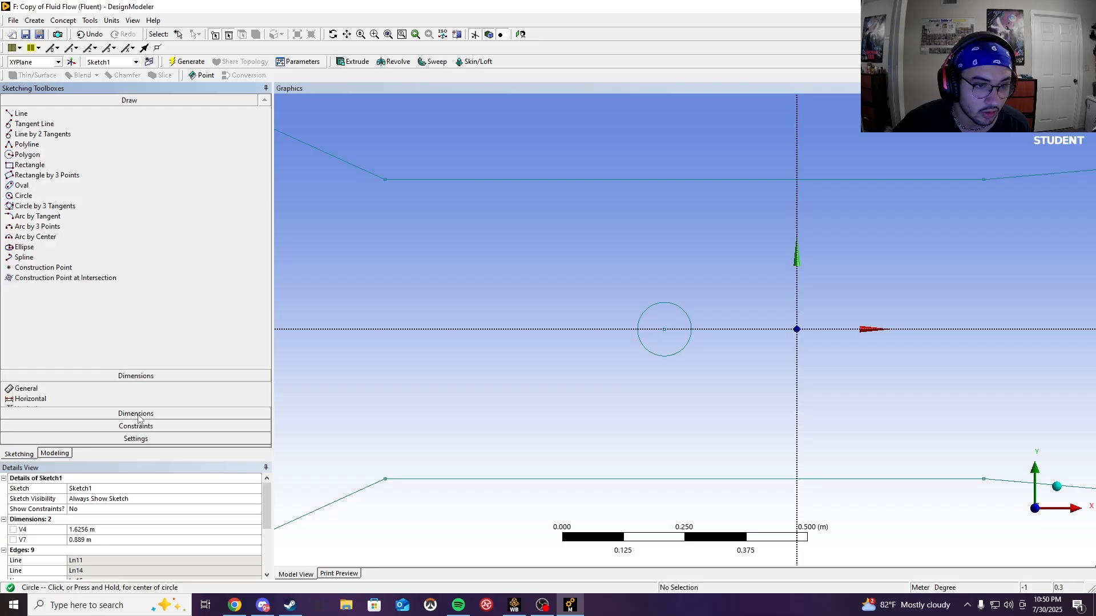
left_click(649, 306)
left_click(591, 289)
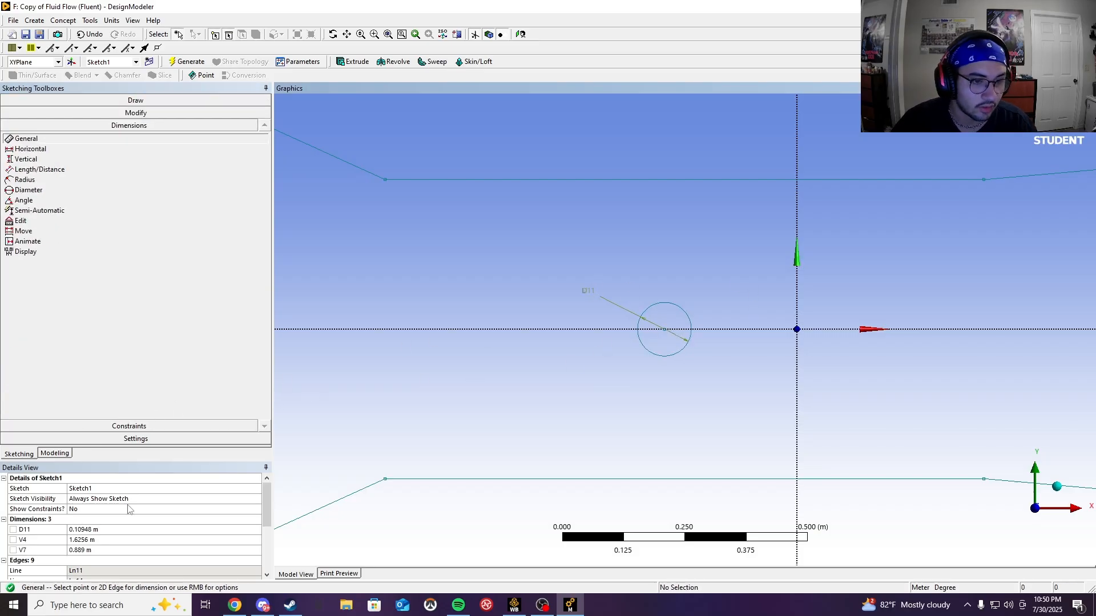
left_click(86, 529)
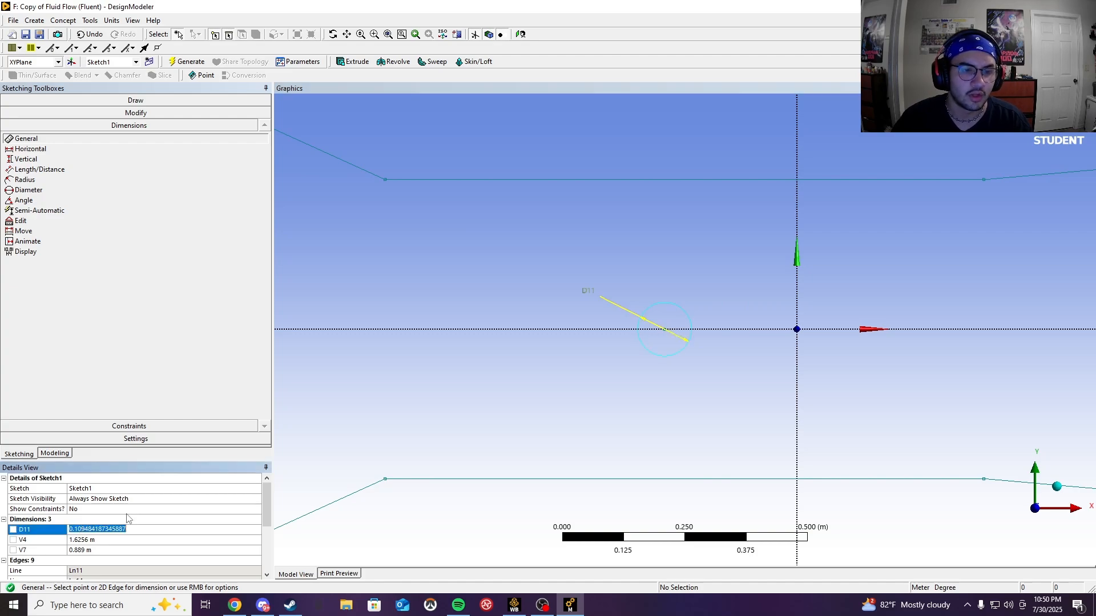
key("BackSpace")
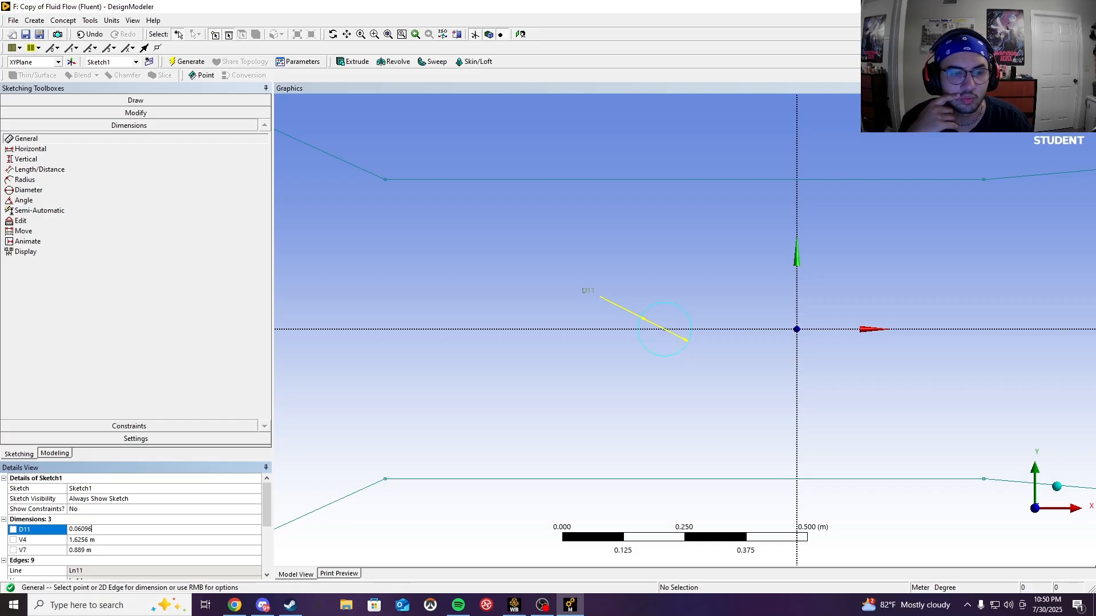
type("0.06096")
key("Return")
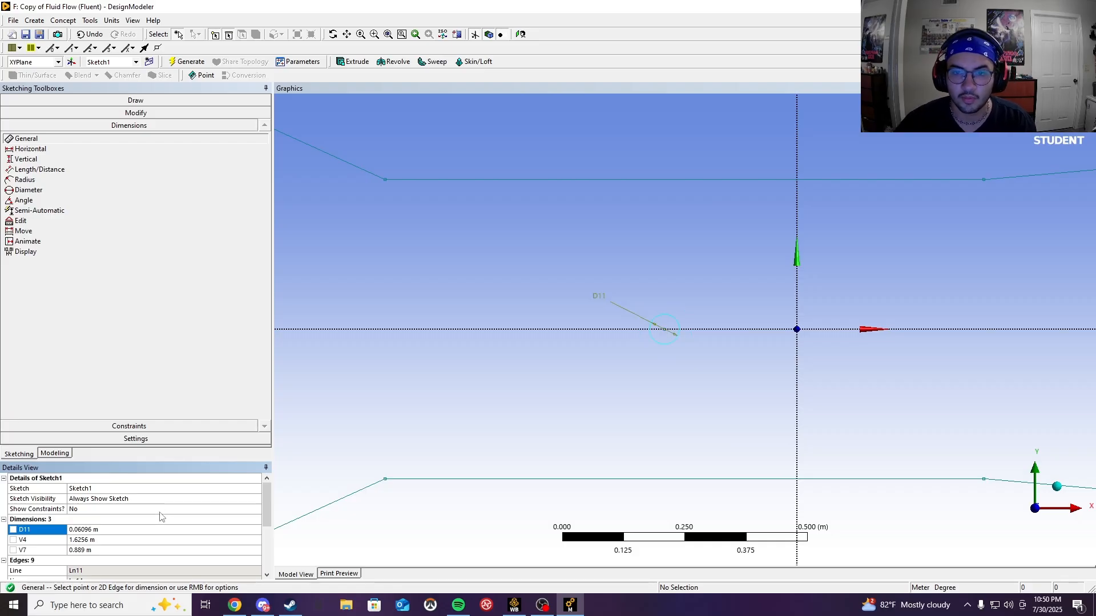
Step: Create a surface from Sketch1 with the Surfaces From Sketches operation, using Add Material, and generate it
scroll(663, 361, "down", 4)
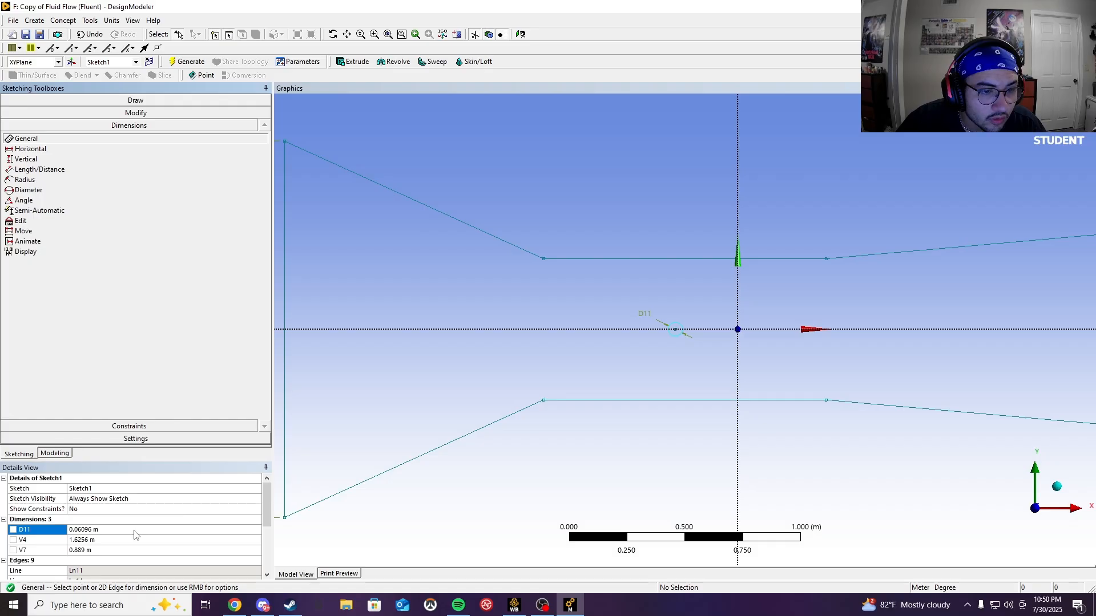
left_click(63, 456)
scroll(714, 368, "down", 4)
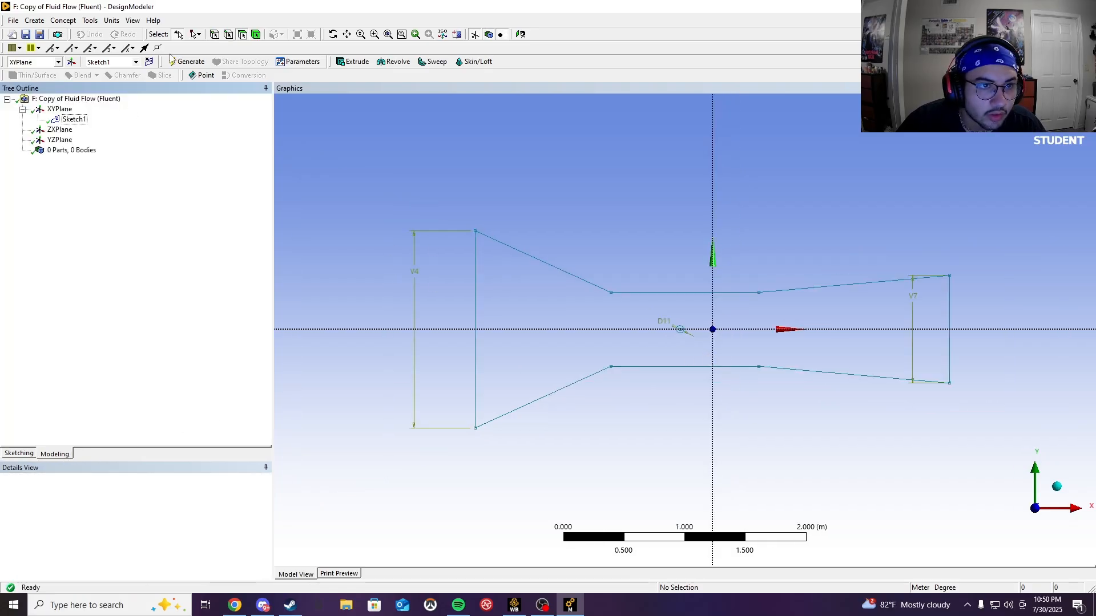
left_click(66, 22)
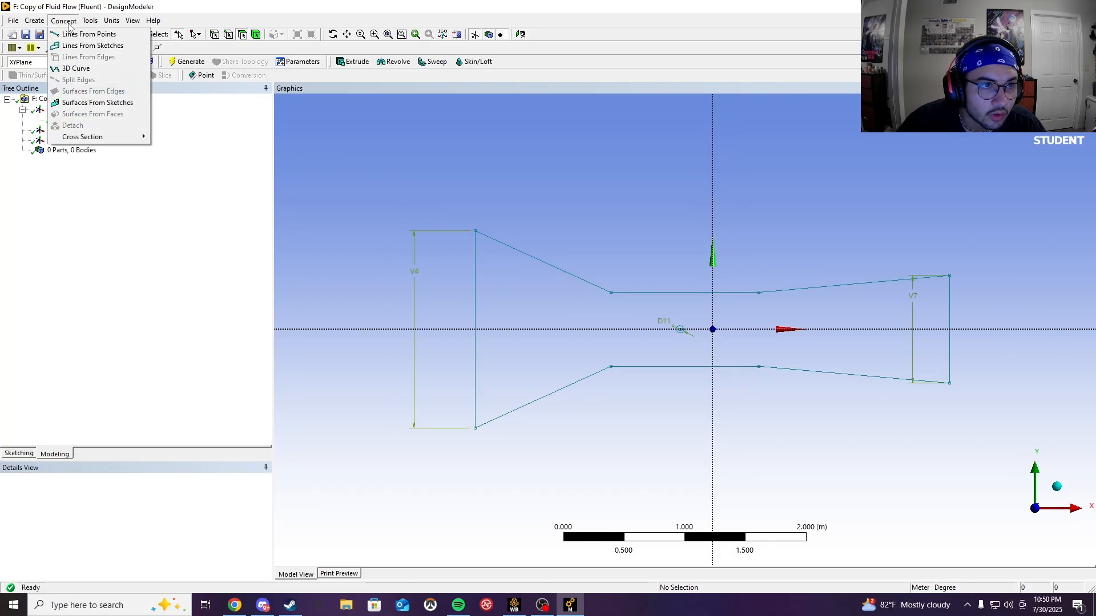
left_click(97, 103)
left_click(73, 119)
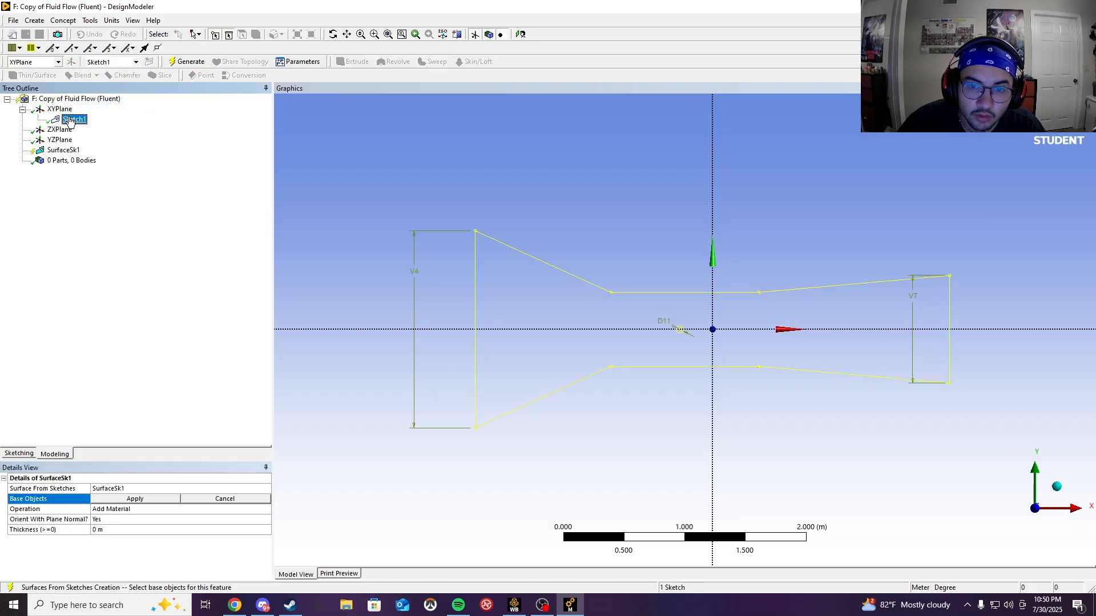
left_click(136, 500)
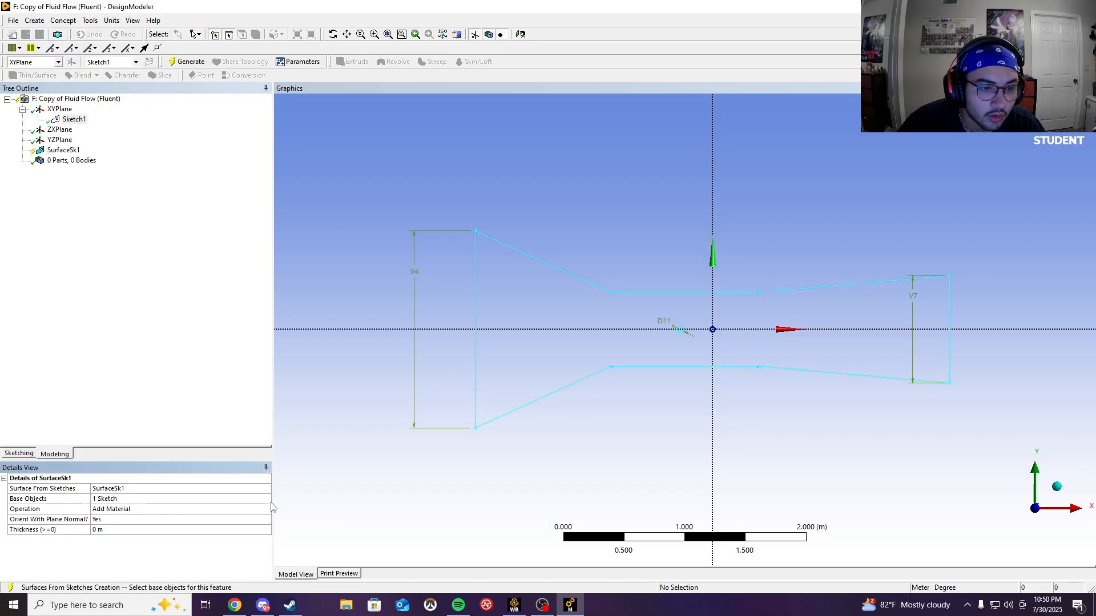
left_click(185, 63)
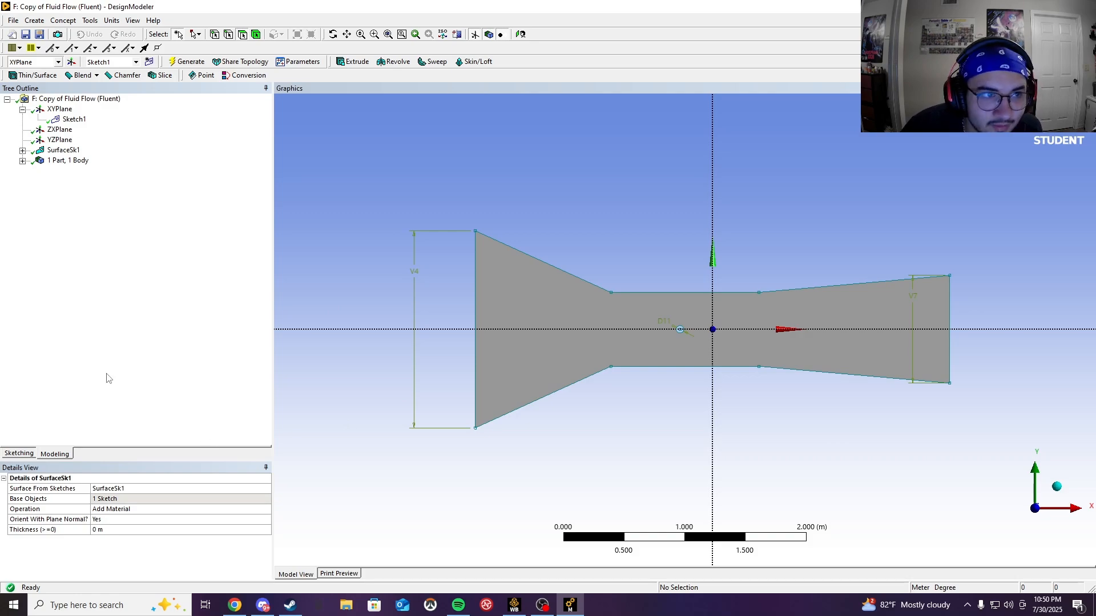
Step: Switch to Workbench, open system F's Mesh cell in Meshing, and close the leftover geometry window
left_click(515, 605)
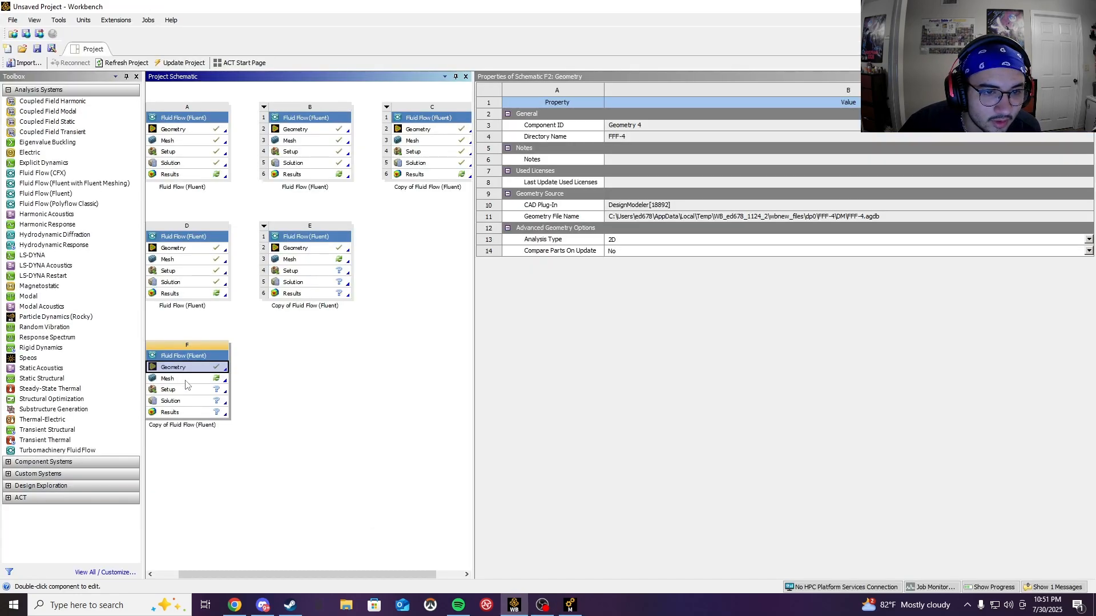
double_click(191, 380)
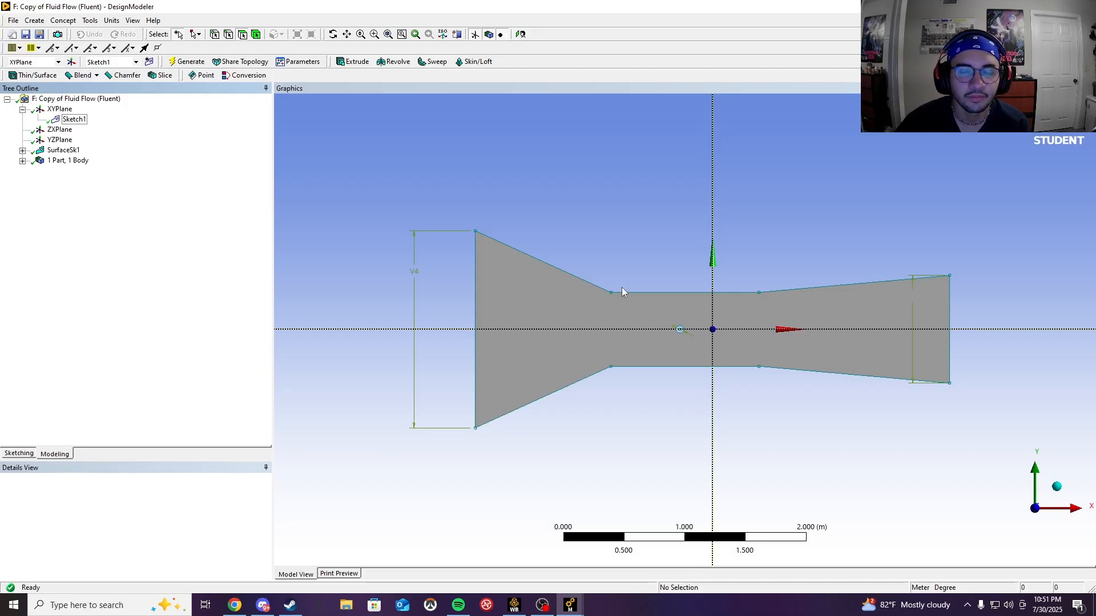
left_click(571, 606)
left_click(574, 609)
left_click(615, 573)
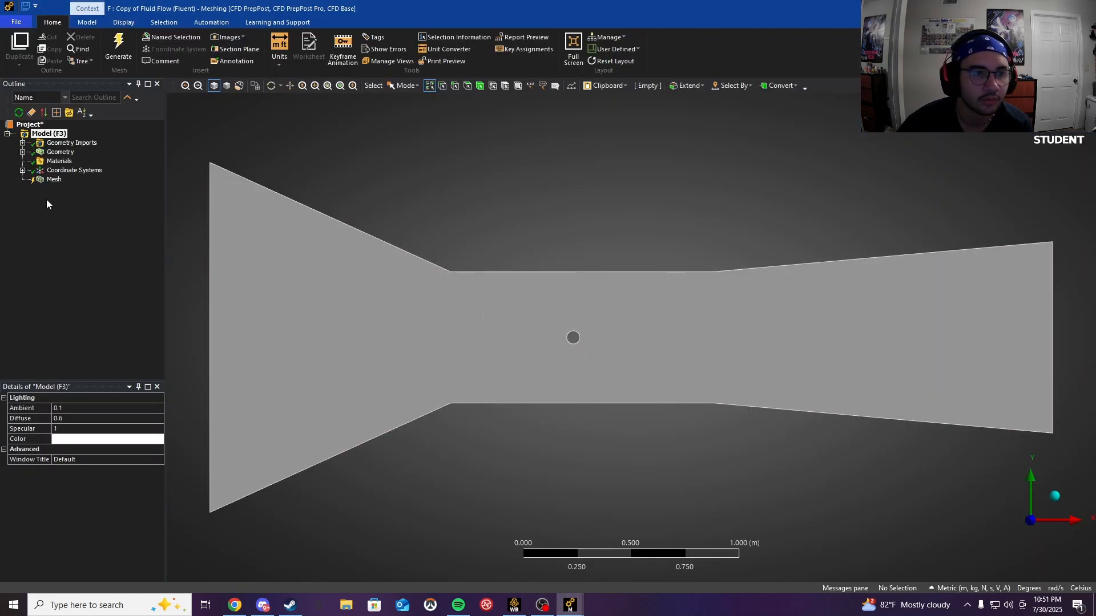
Step: Insert a mesh method scoped to the wind-tunnel surface body, set it to Triangles, and generate the mesh
left_click(52, 180)
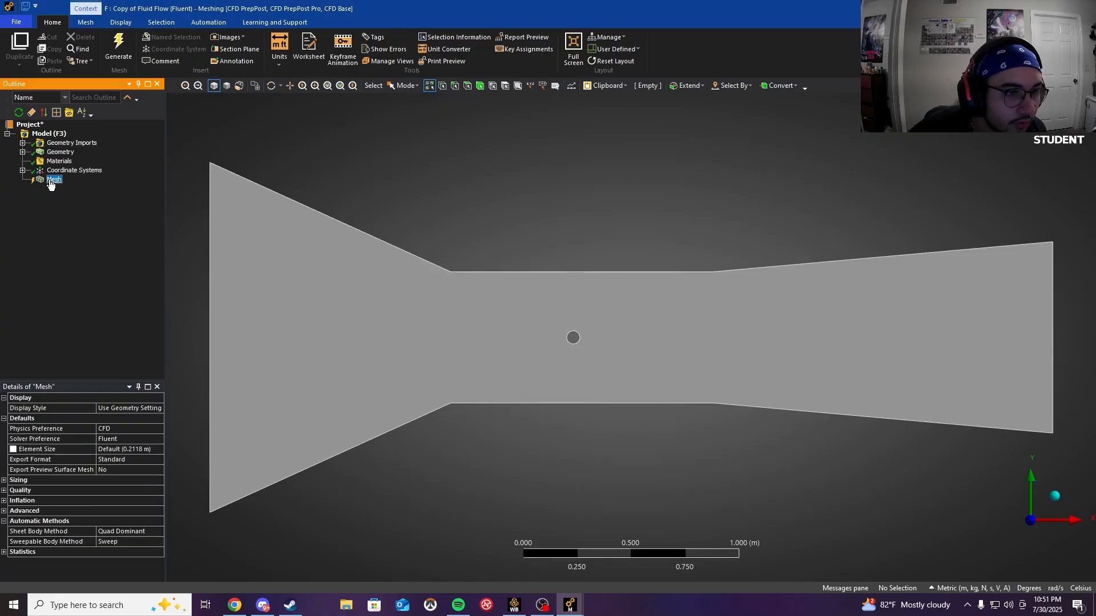
right_click(51, 181)
mouse_move(102, 190)
left_click(210, 205)
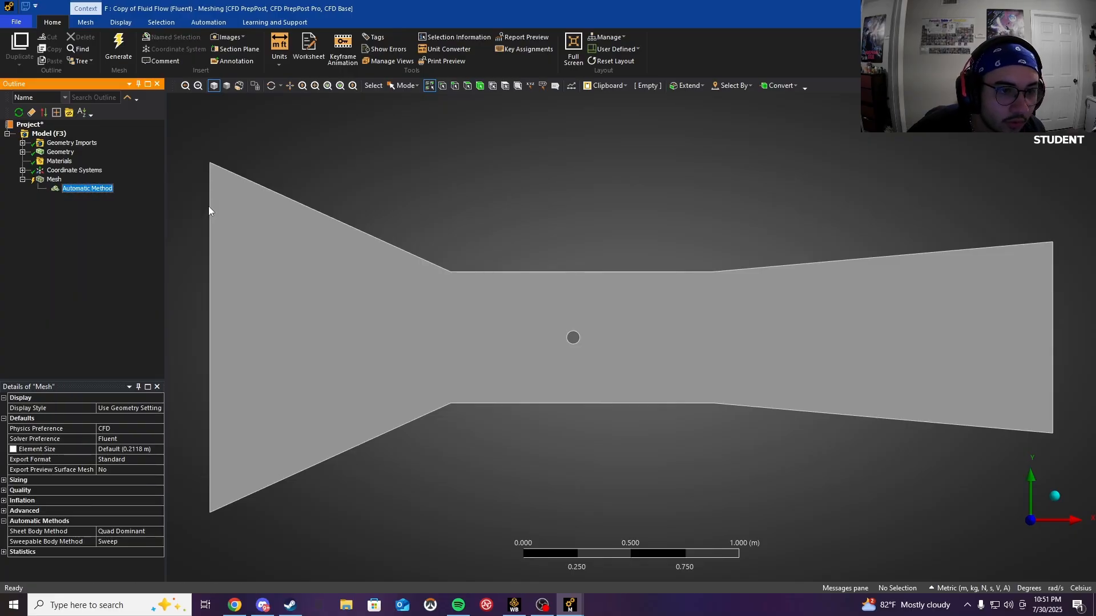
left_click(243, 225)
left_click(108, 419)
left_click(86, 418)
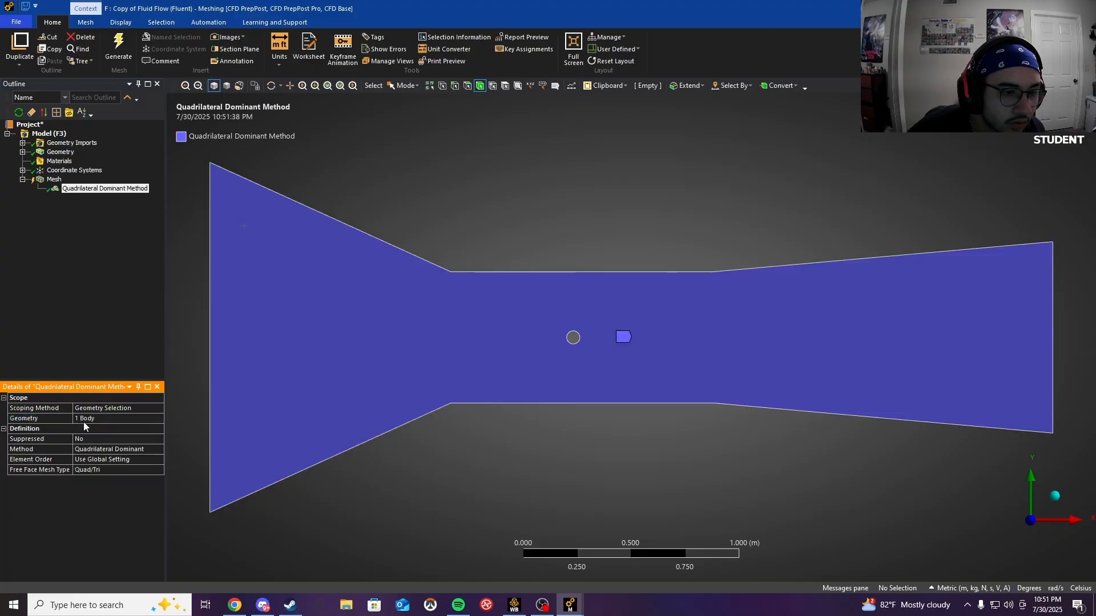
left_click(149, 451)
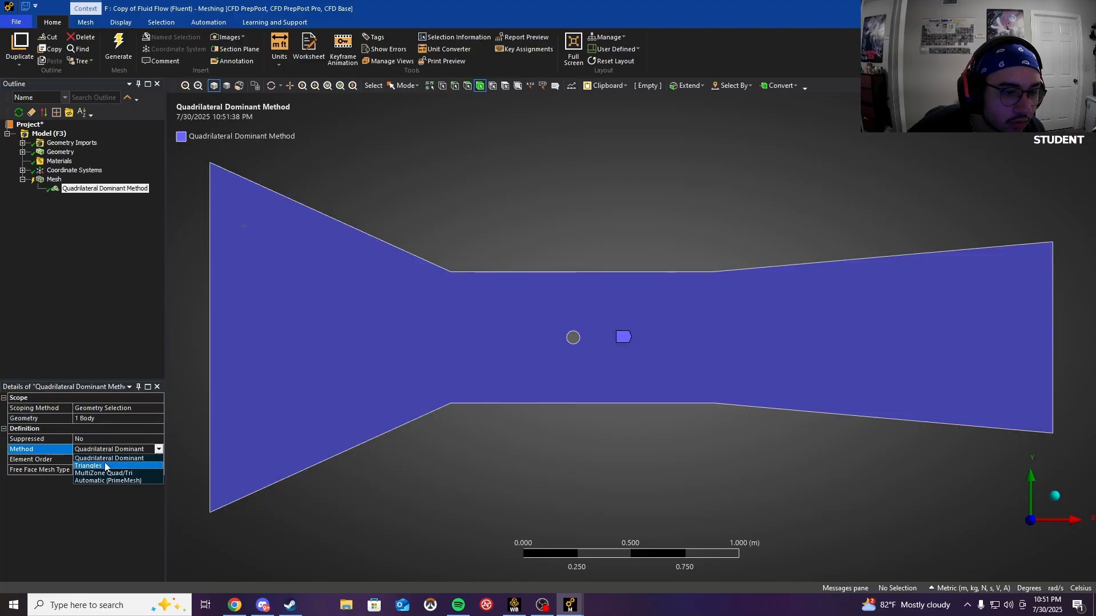
left_click(101, 465)
left_click(121, 36)
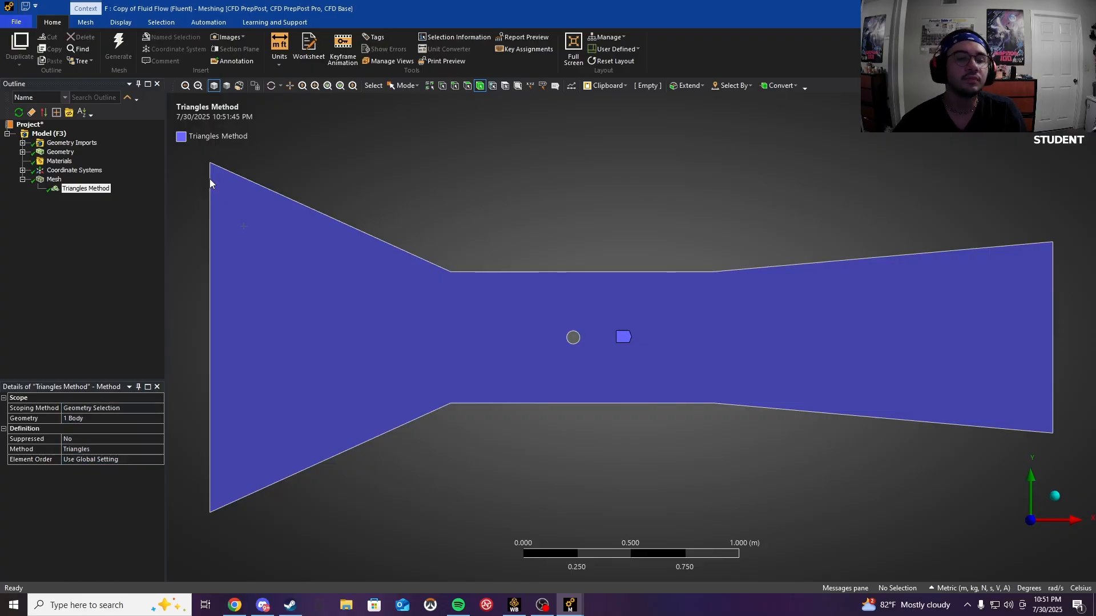
Step: Set the global mesh element size to 0.01 m and regenerate the mesh
left_click(55, 179)
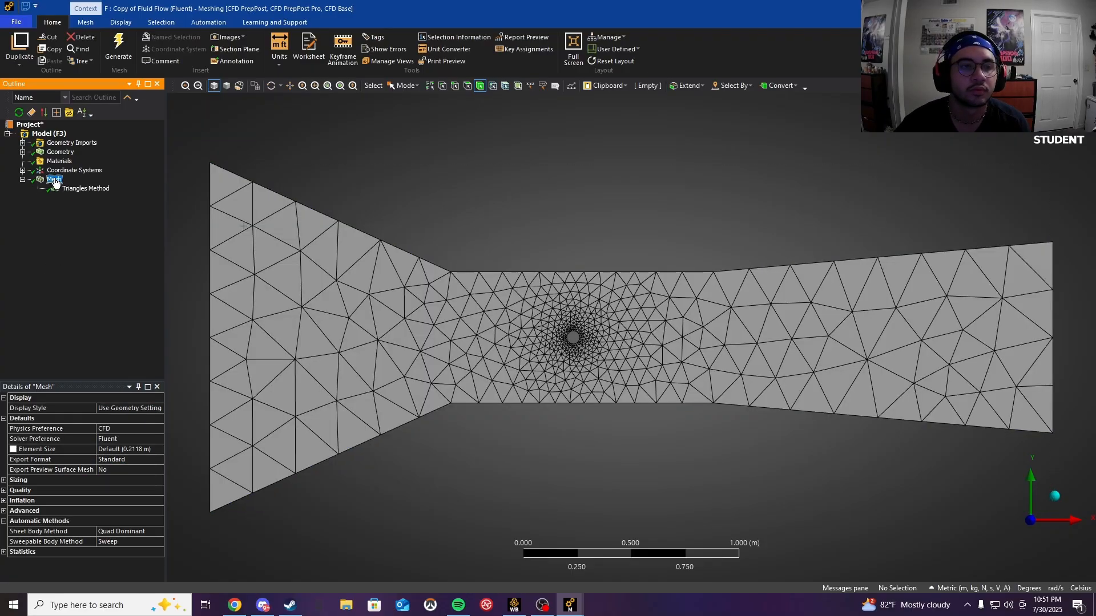
left_click(131, 449)
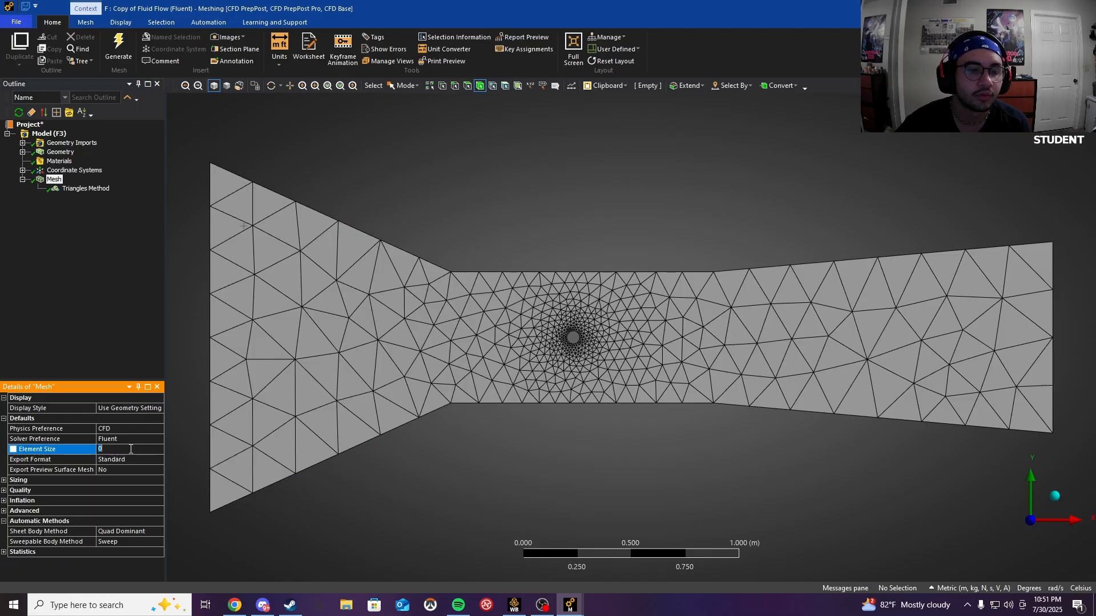
type("0")
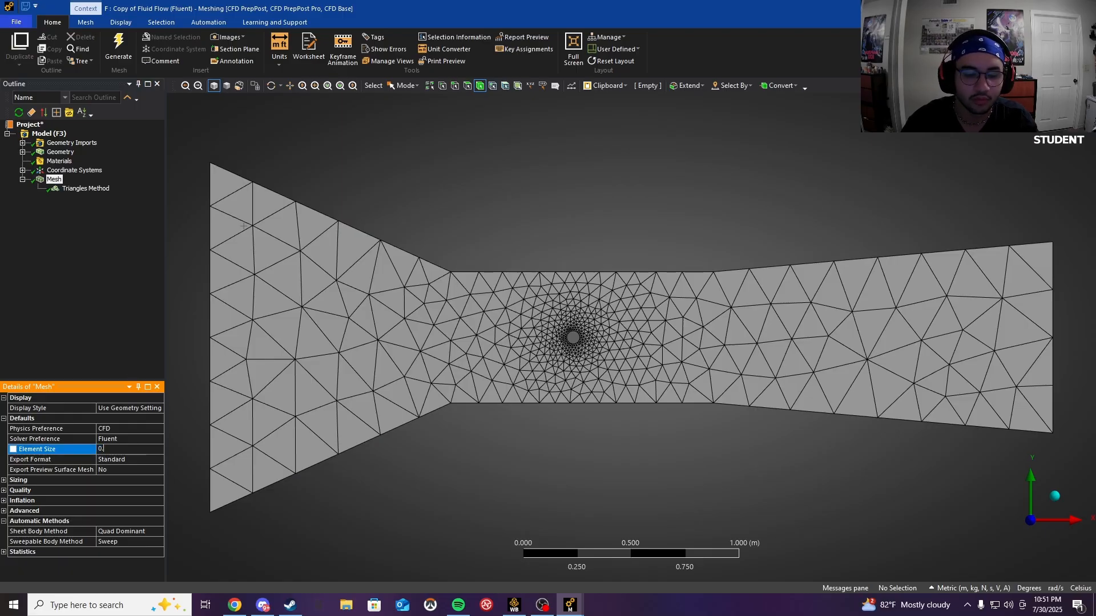
type(".01")
key("Return")
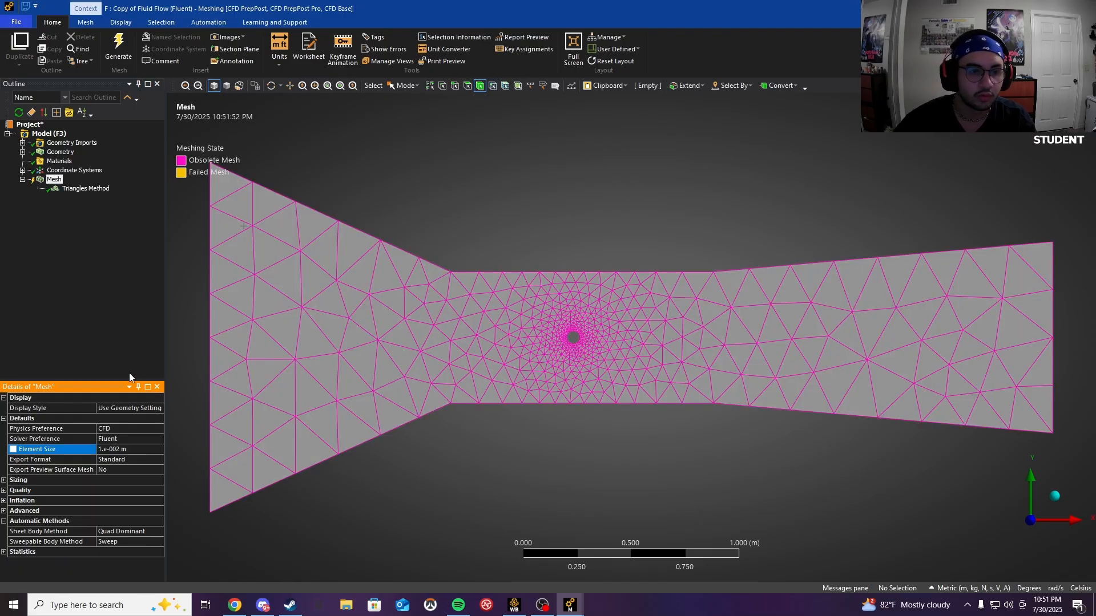
left_click(127, 47)
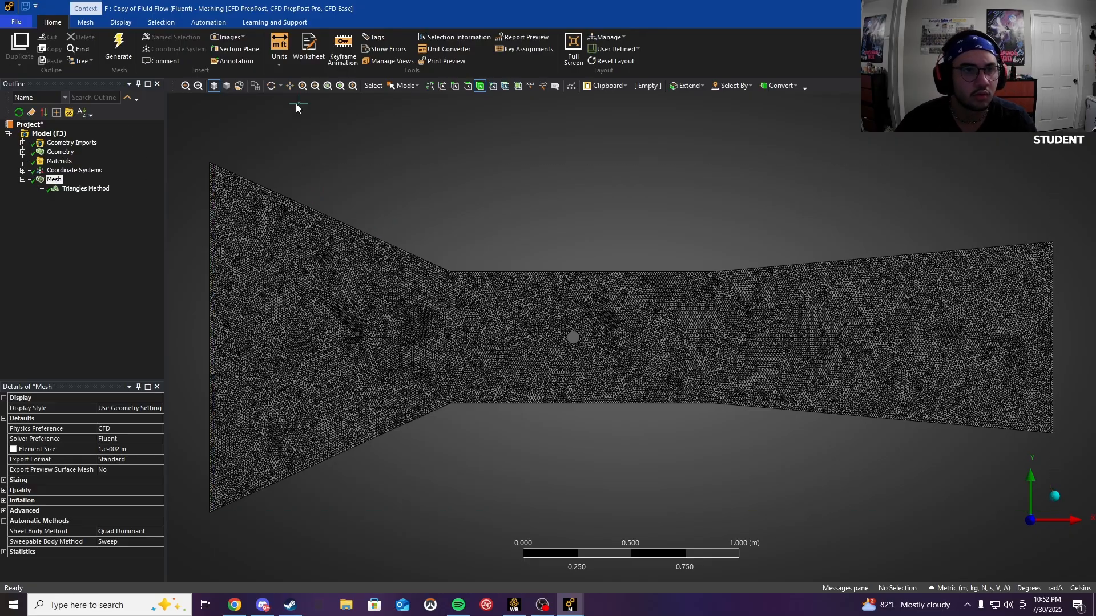
Step: Create a named selection "windtunnel walls" from the six upper and lower wall edges of the tunnel
left_click(456, 86)
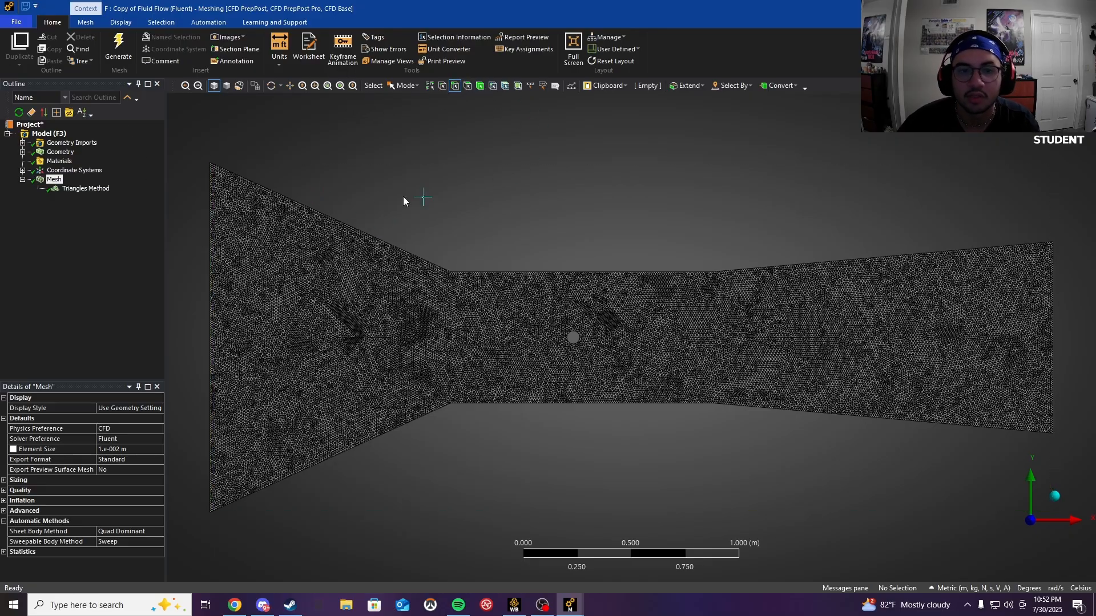
left_click(361, 231)
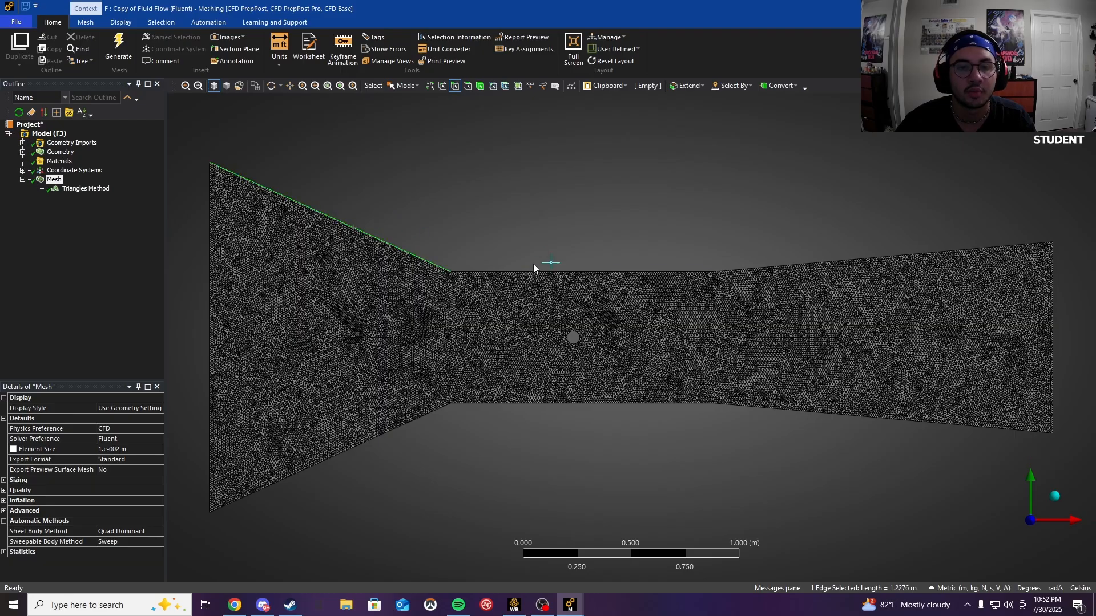
left_click(547, 273, "ctrl")
left_click(783, 270, "ctrl")
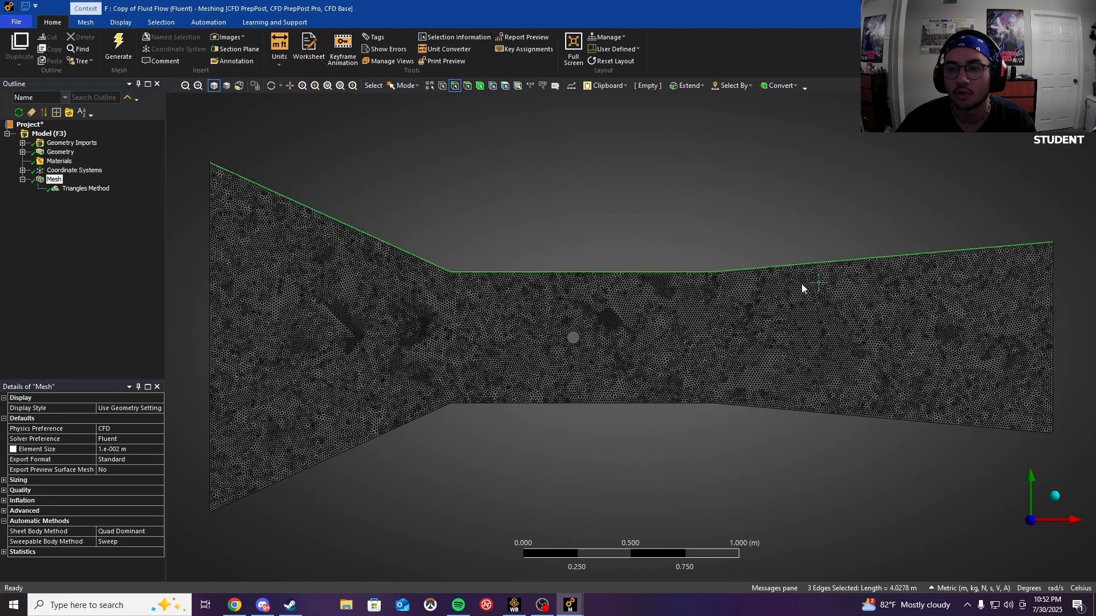
left_click(832, 415, "ctrl")
left_click(647, 403, "ctrl")
left_click(380, 436, "ctrl")
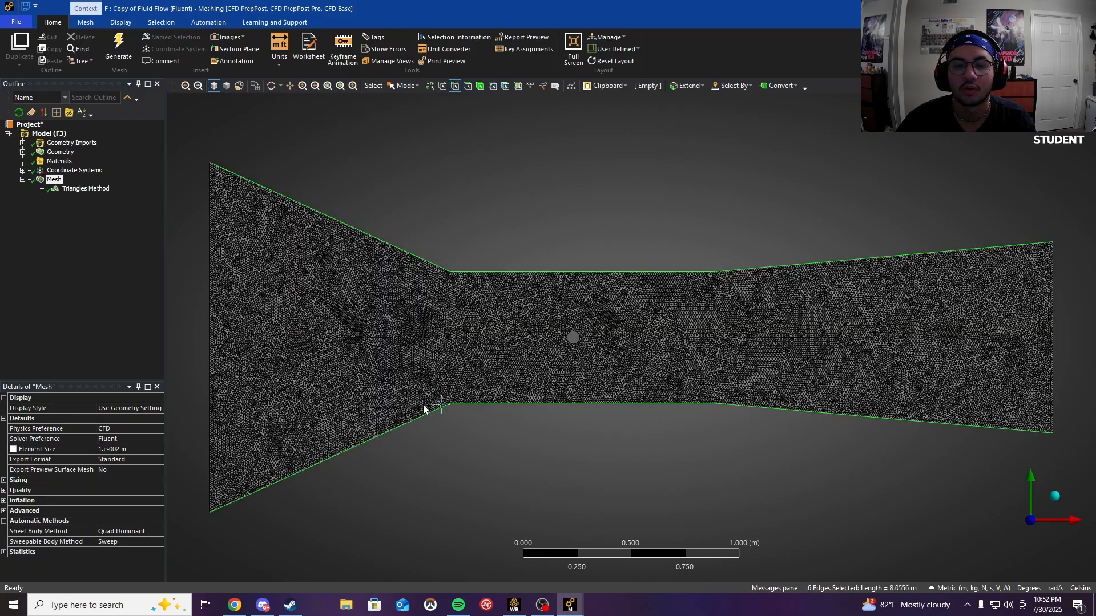
type("nwi")
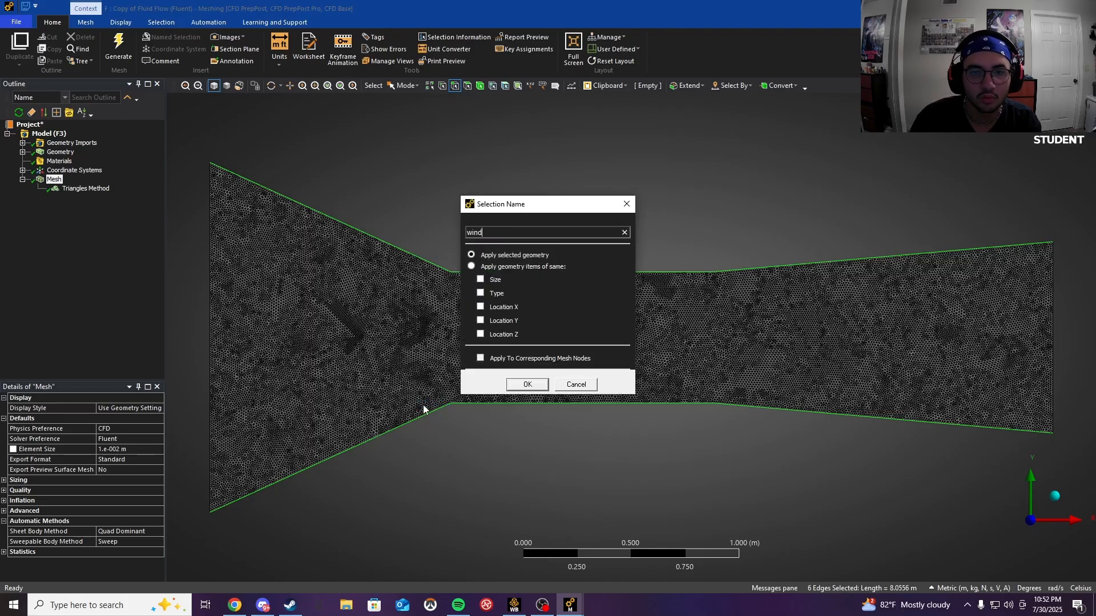
type("ndtunnel walls")
key("Return")
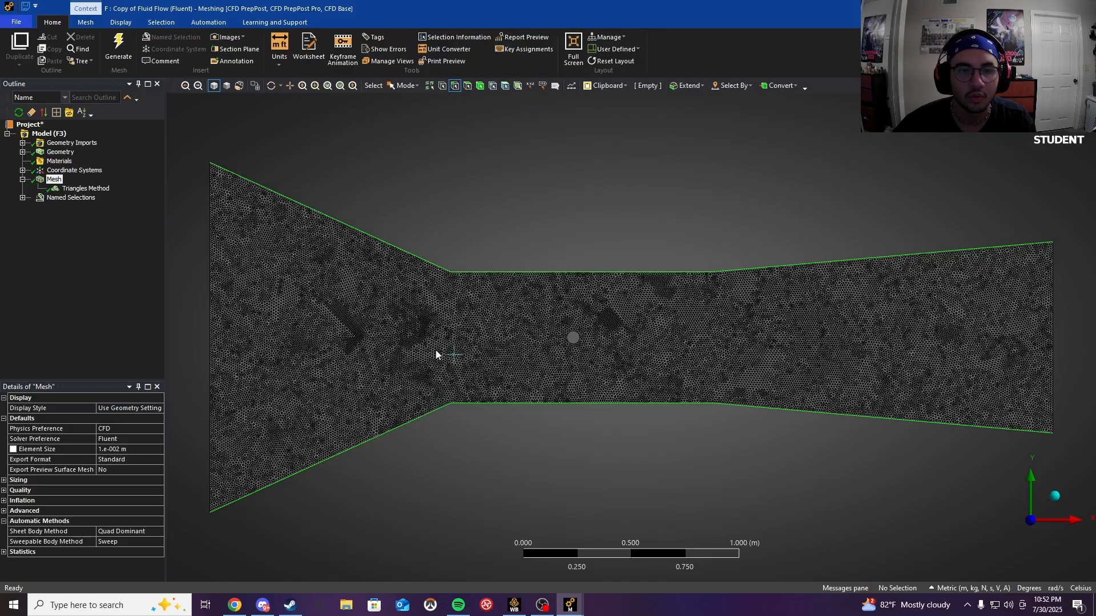
Step: Create a named selection "velocity inlet" from the tall vertical edge at the wide end of the tunnel
left_click(209, 275)
type("n")
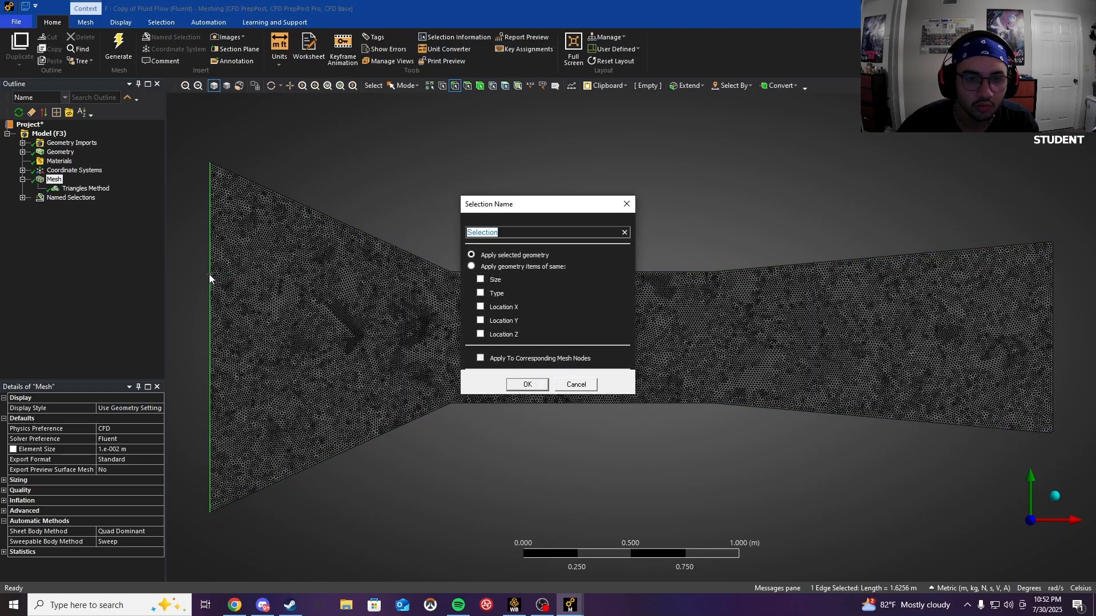
type("velocity")
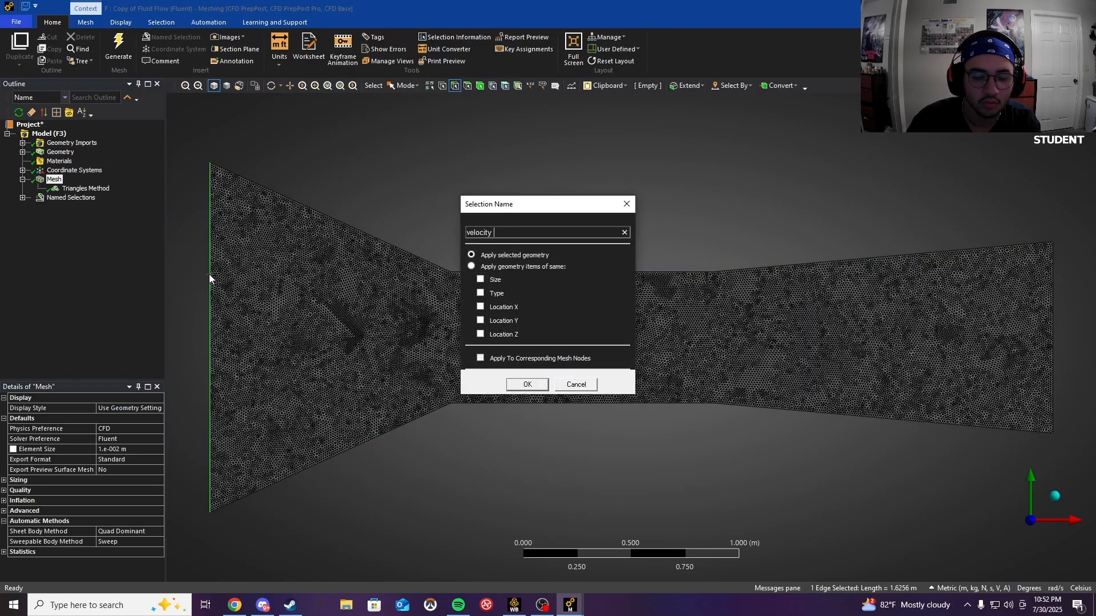
type(" inlet")
key("Return")
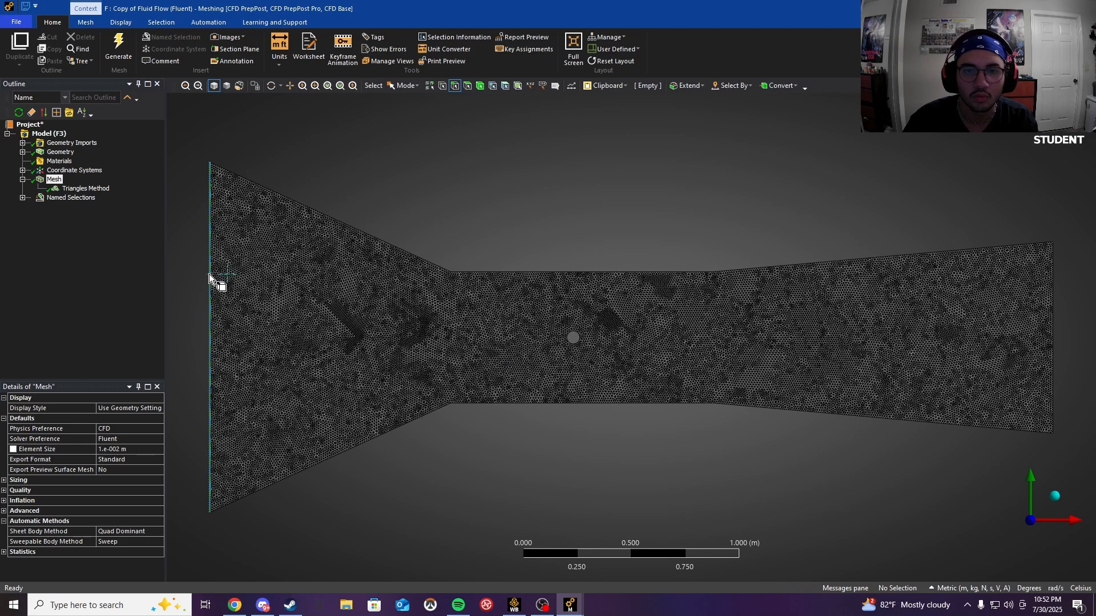
Step: Create a named selection "pressure outlet" from the shorter vertical edge at the tunnel's positive X end
left_click(1053, 300)
type("n")
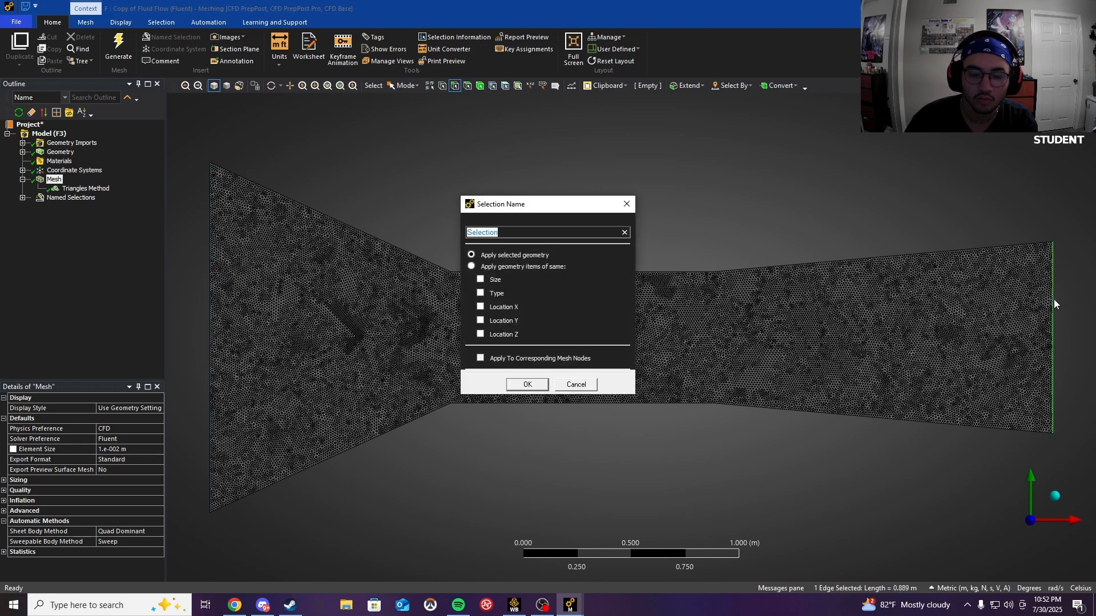
type("pressure outlet")
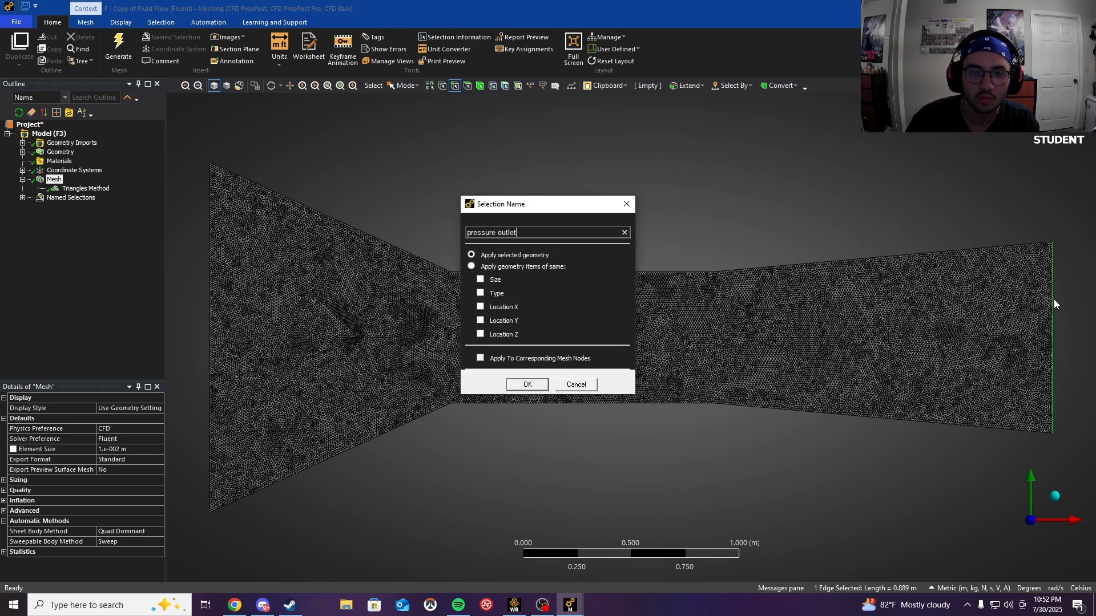
key("Return")
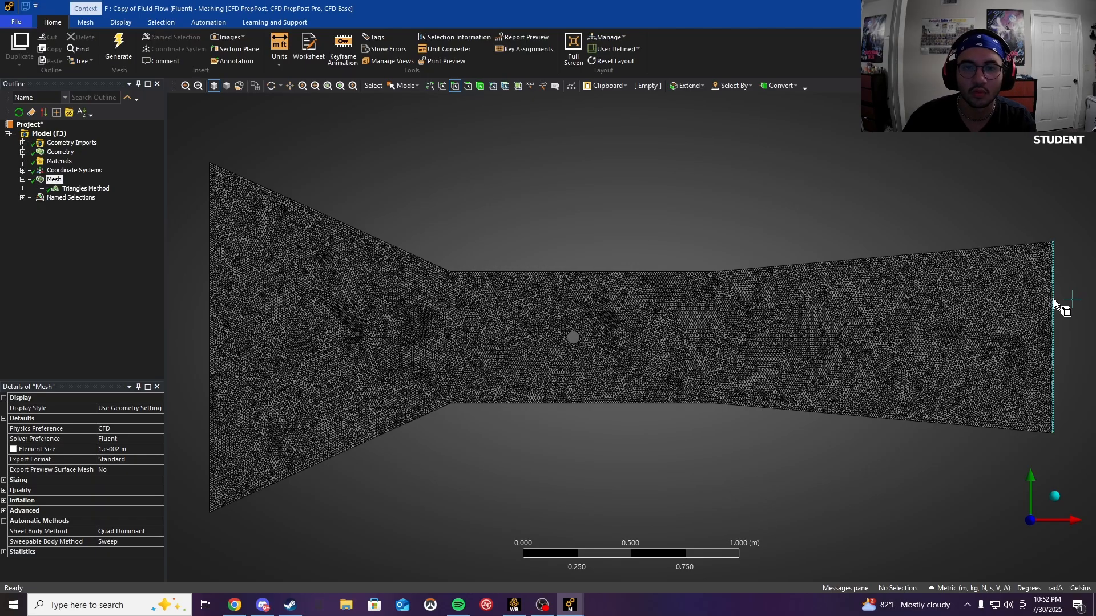
Step: Create a named selection "cylinder walls" from the circular edge in the tunnel's throat
left_click(576, 332)
type("n")
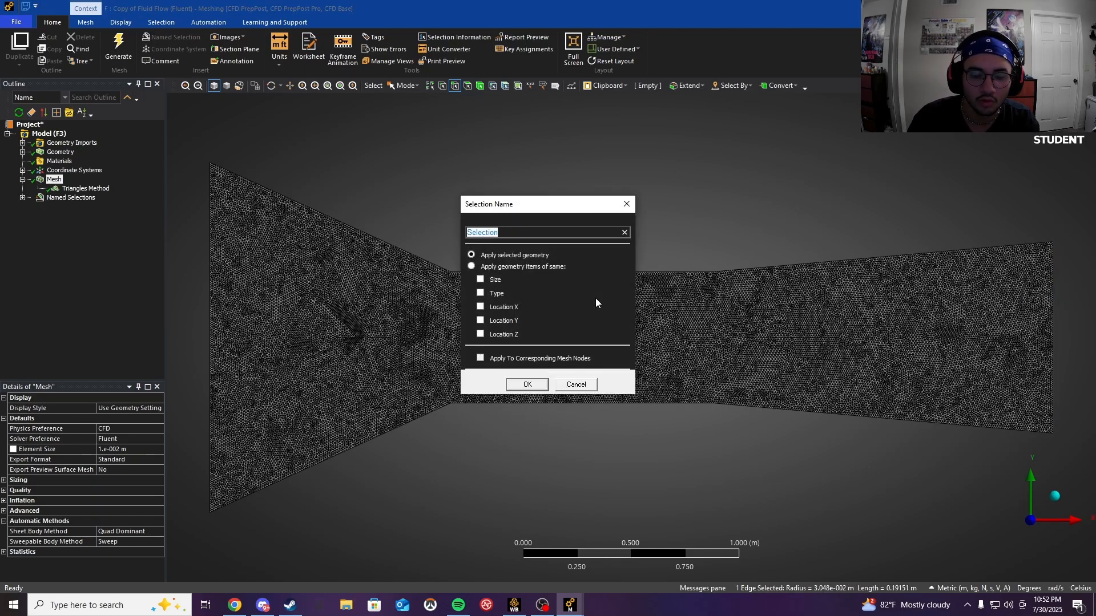
type("cylinder wal")
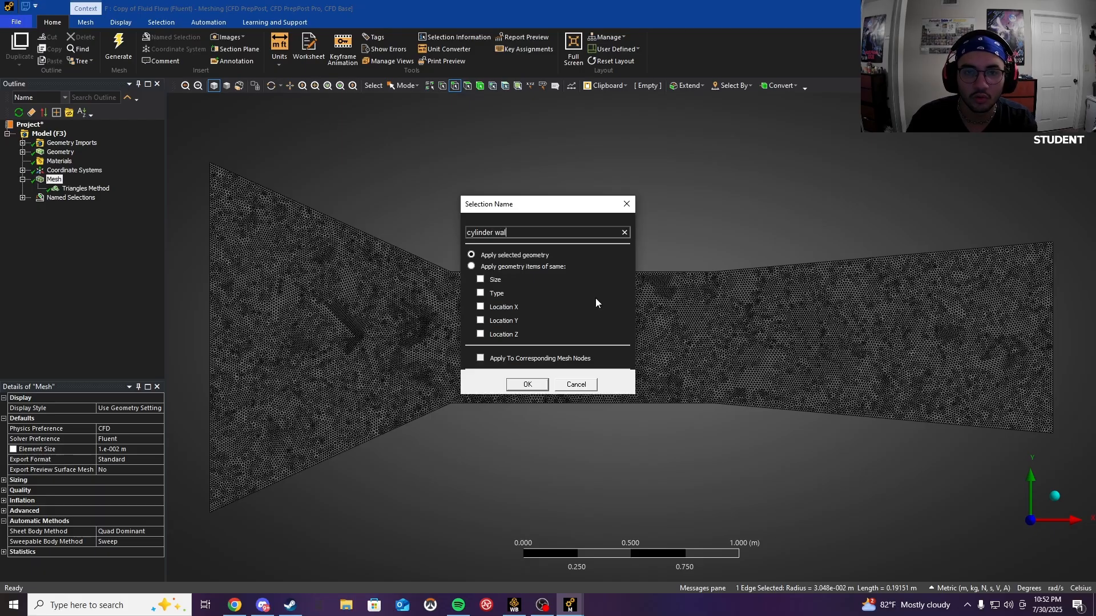
type("l")
key("Return")
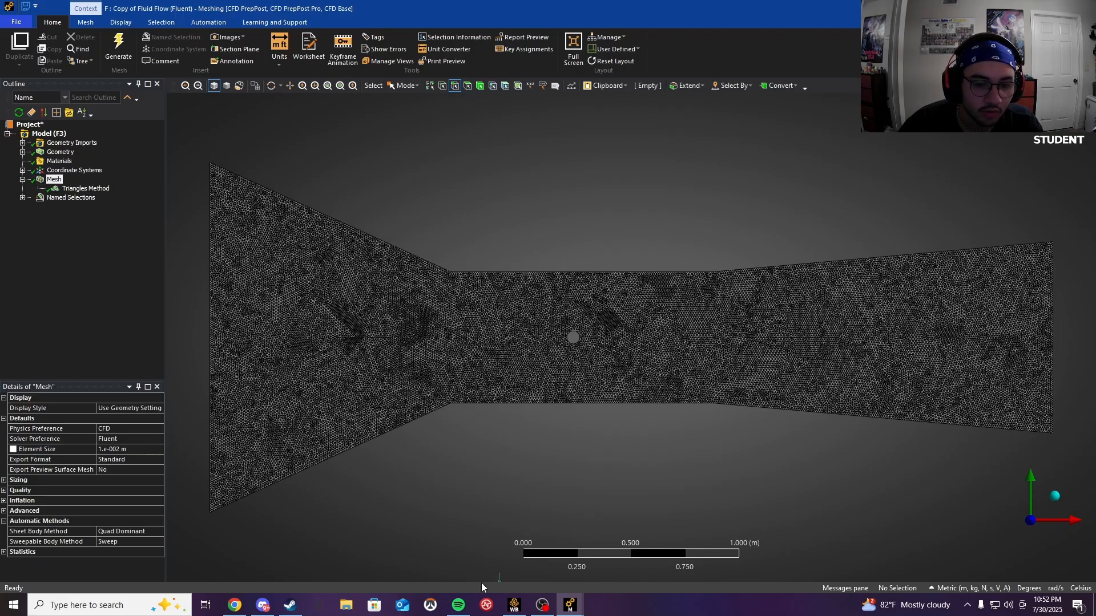
Step: Switch to Workbench and update the Mesh cell of system F
left_click(513, 605)
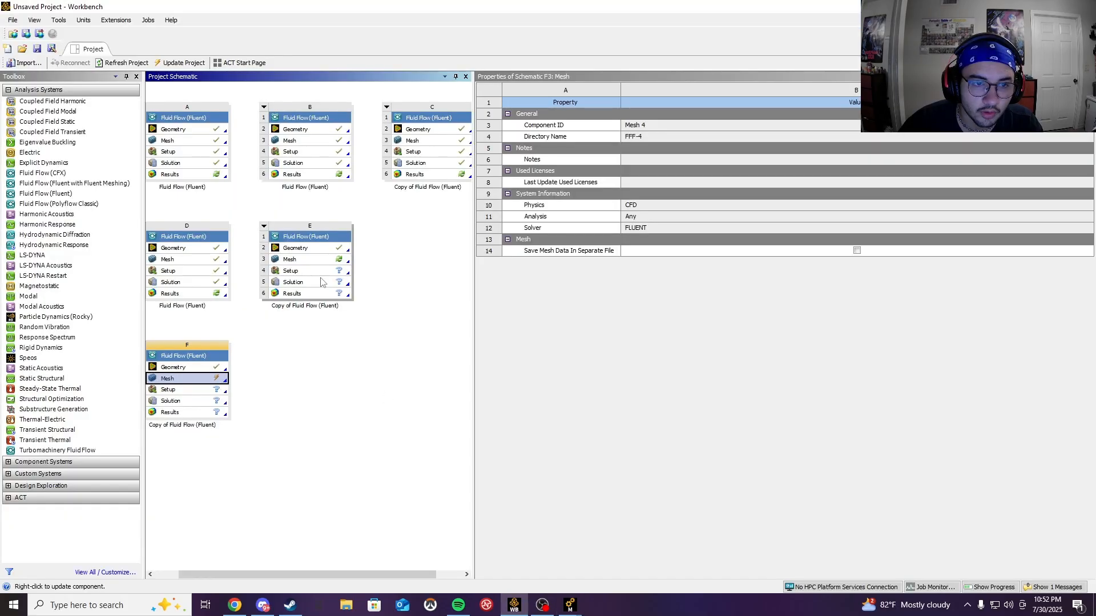
right_click(210, 379)
left_click(253, 443)
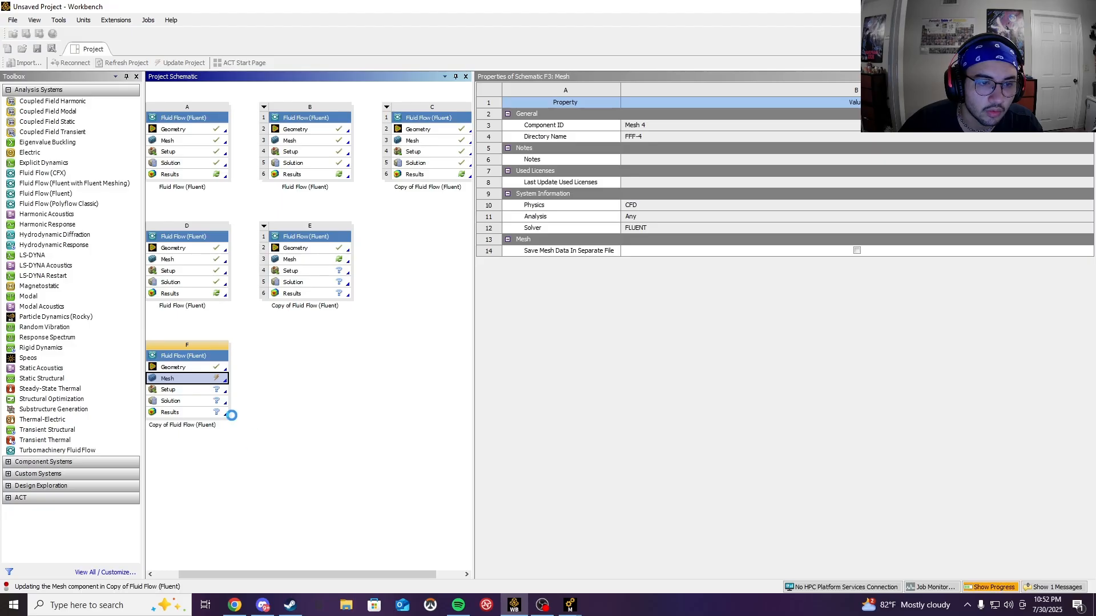
Step: Open system F's Setup and start Fluent with Double Precision enabled and 2 solver processes
double_click(188, 389)
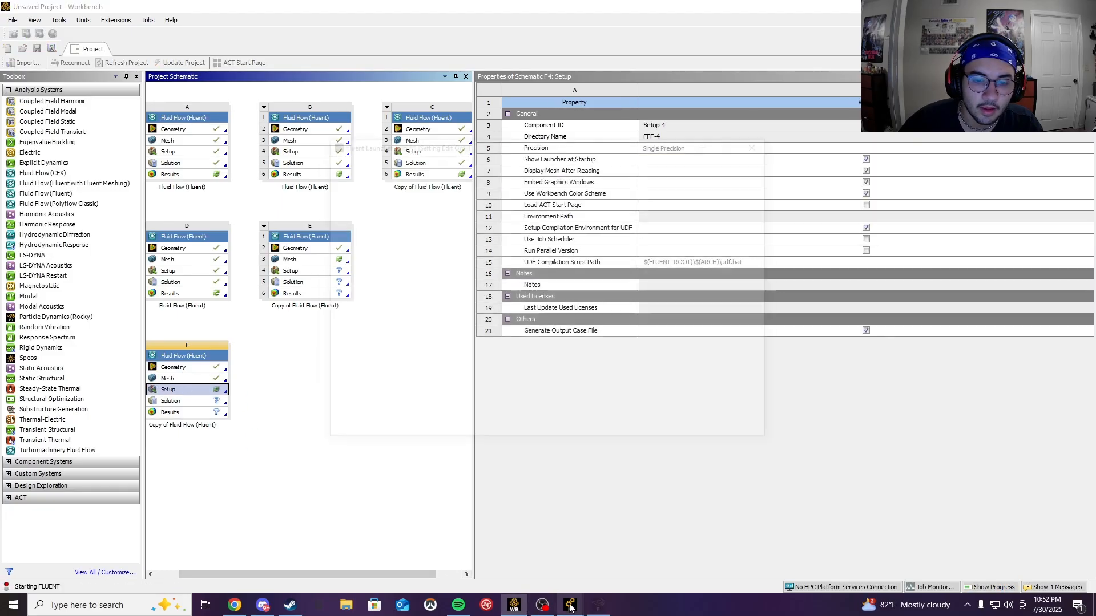
mouse_move(569, 605)
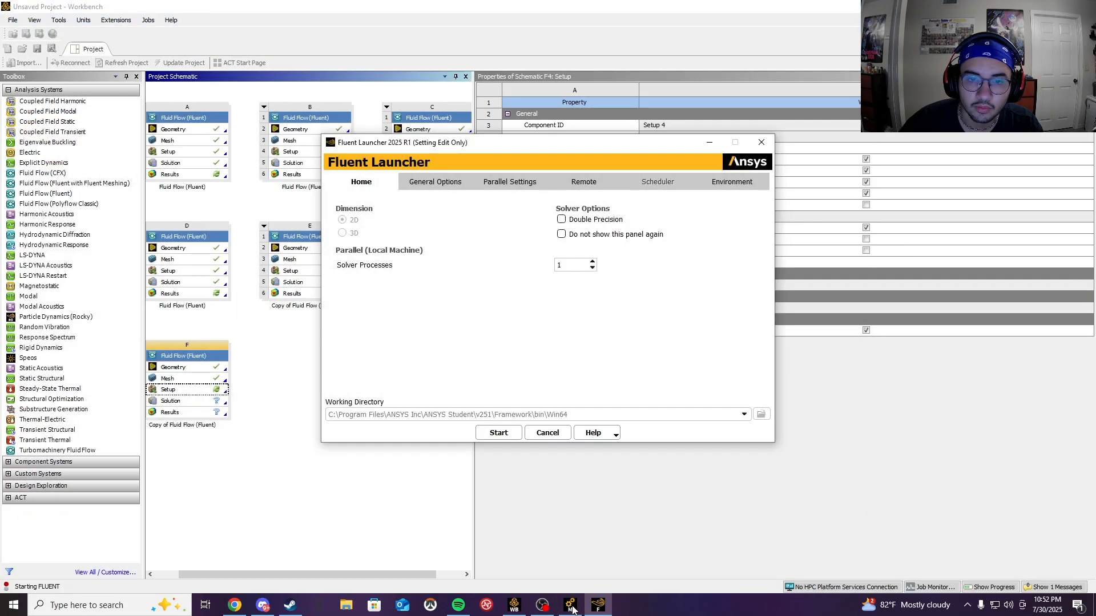
left_click(572, 610)
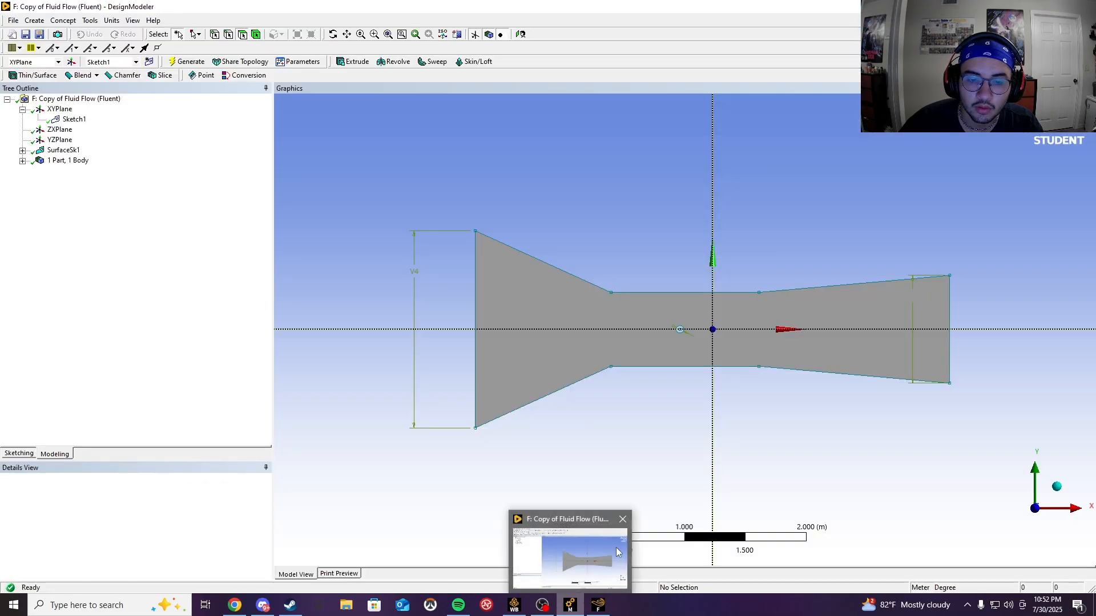
left_click(594, 606)
left_click(562, 219)
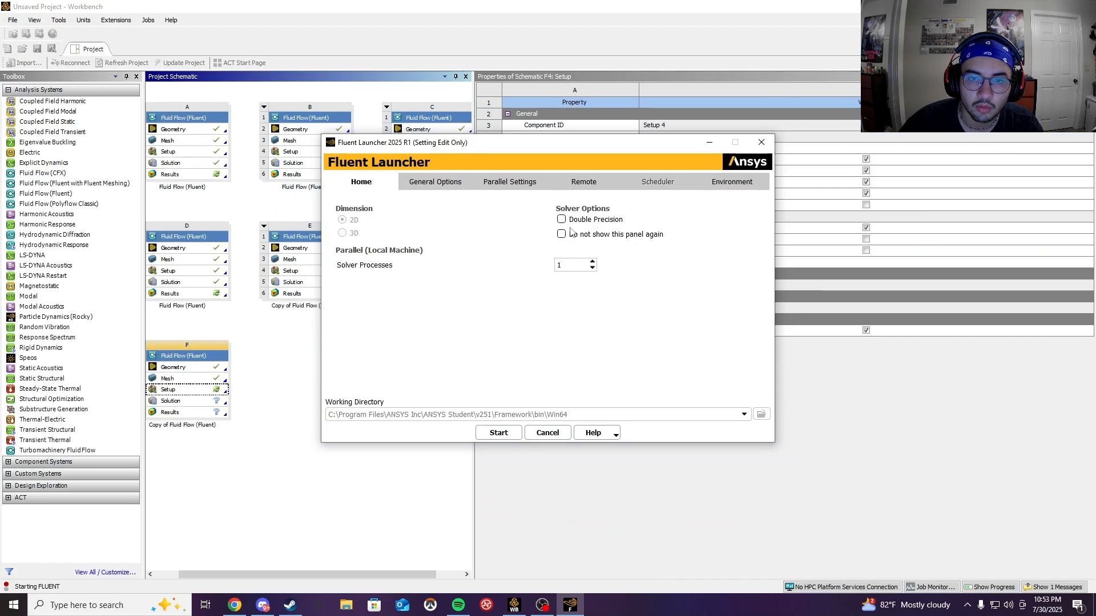
left_click(593, 262)
left_click(514, 432)
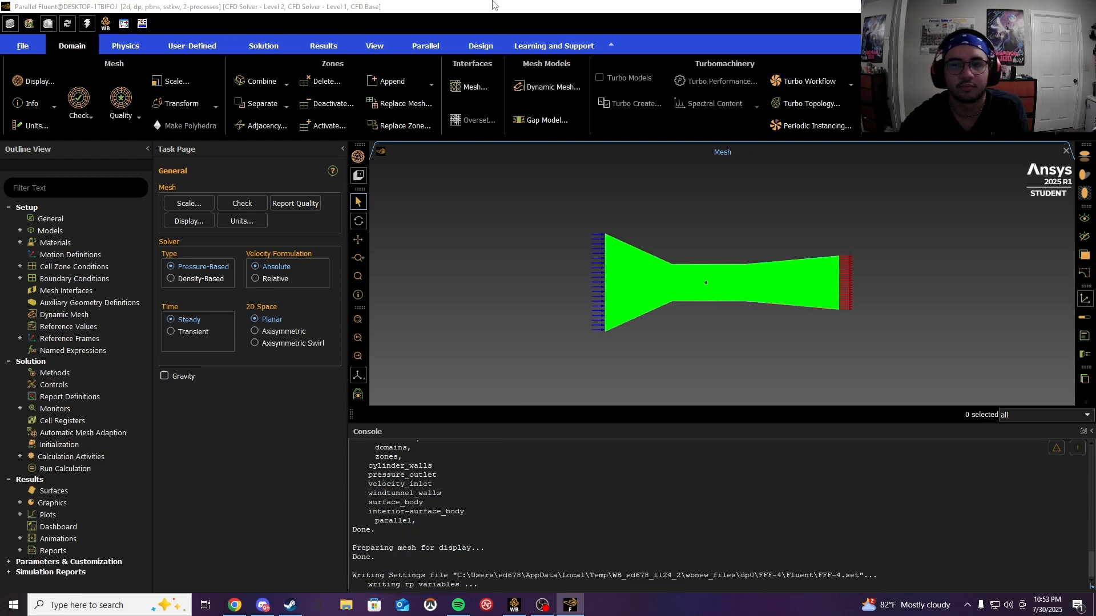
Step: Enable the Energy Equation in the physics models
double_click(50, 231)
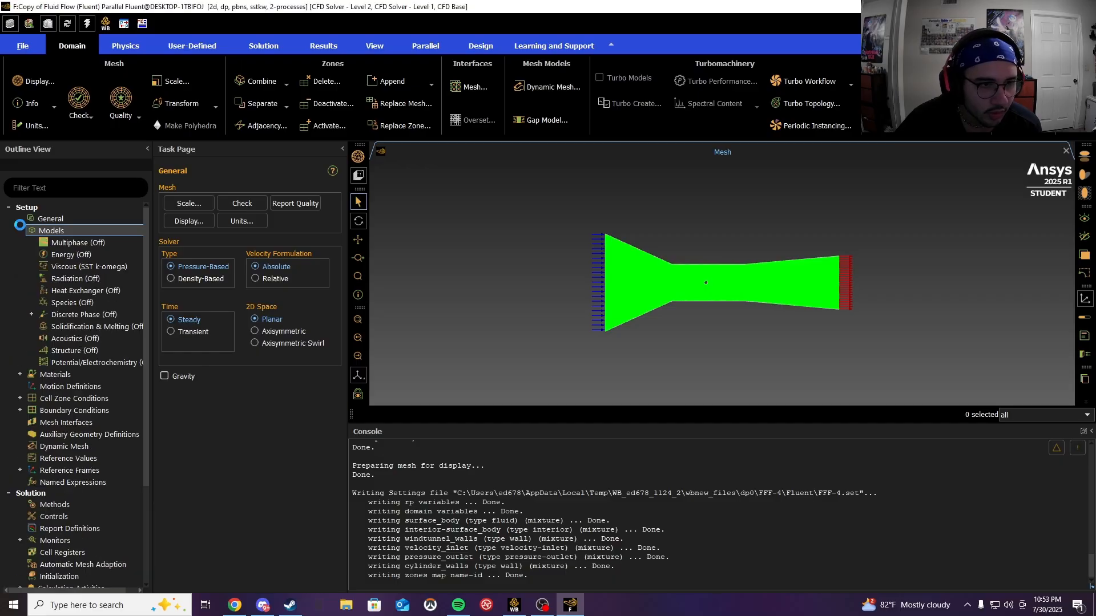
double_click(58, 255)
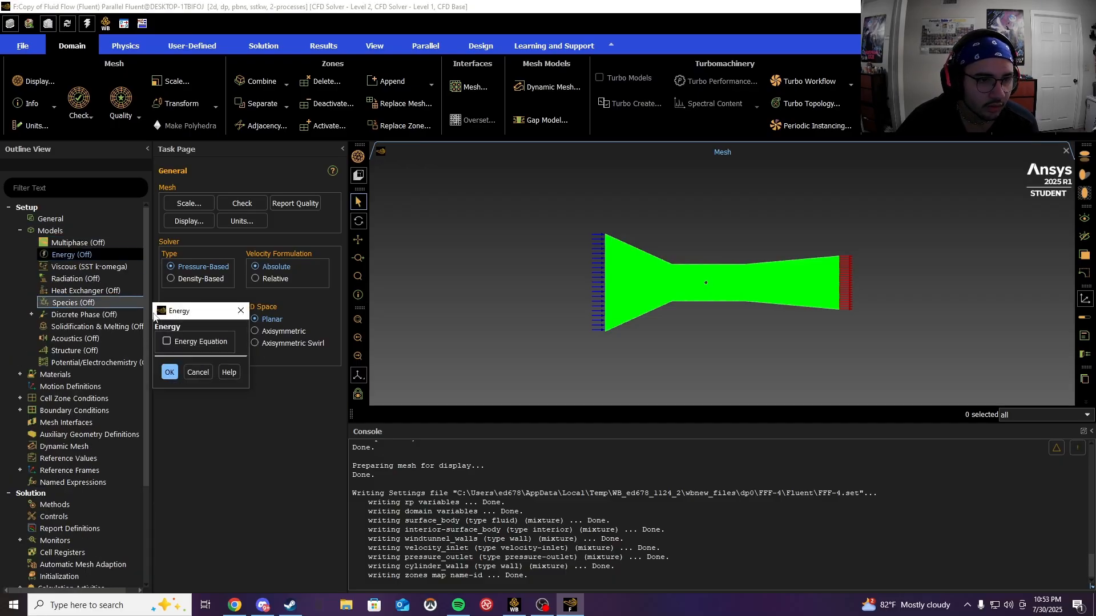
left_click(166, 341)
left_click(168, 373)
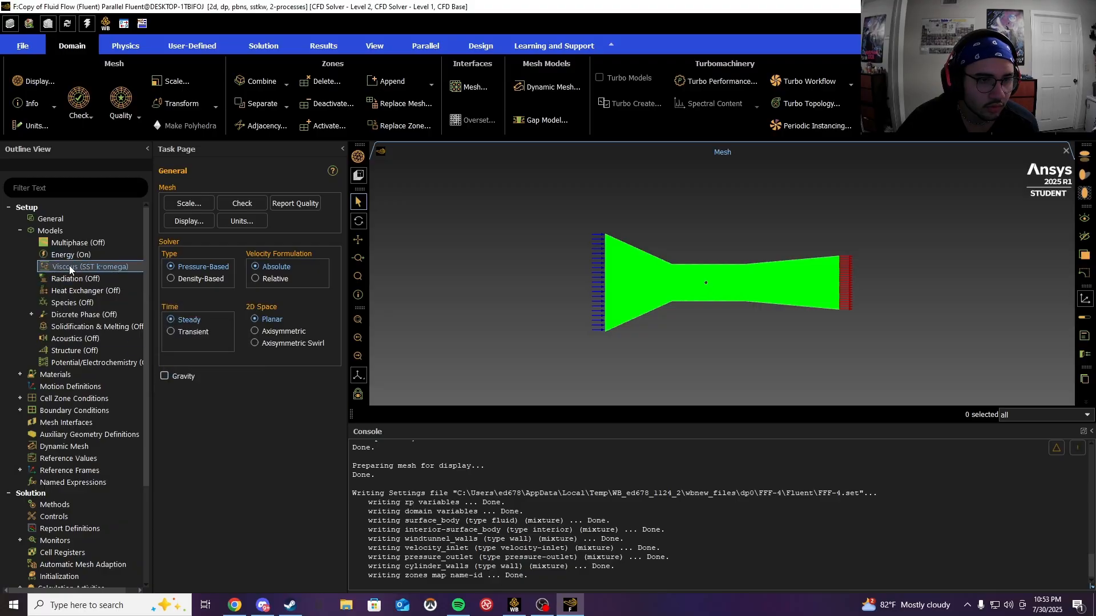
Step: Set the viscous model to standard k-epsilon with Enhanced Wall Treatment, including Pressure Gradient Effects and Thermal Effects
double_click(68, 266)
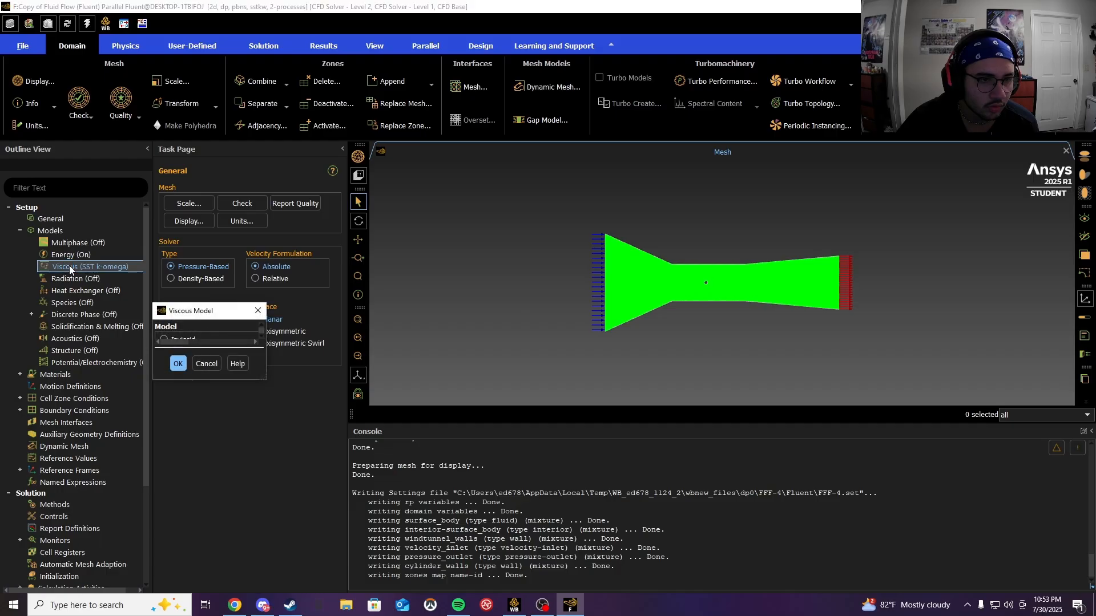
left_click(409, 154)
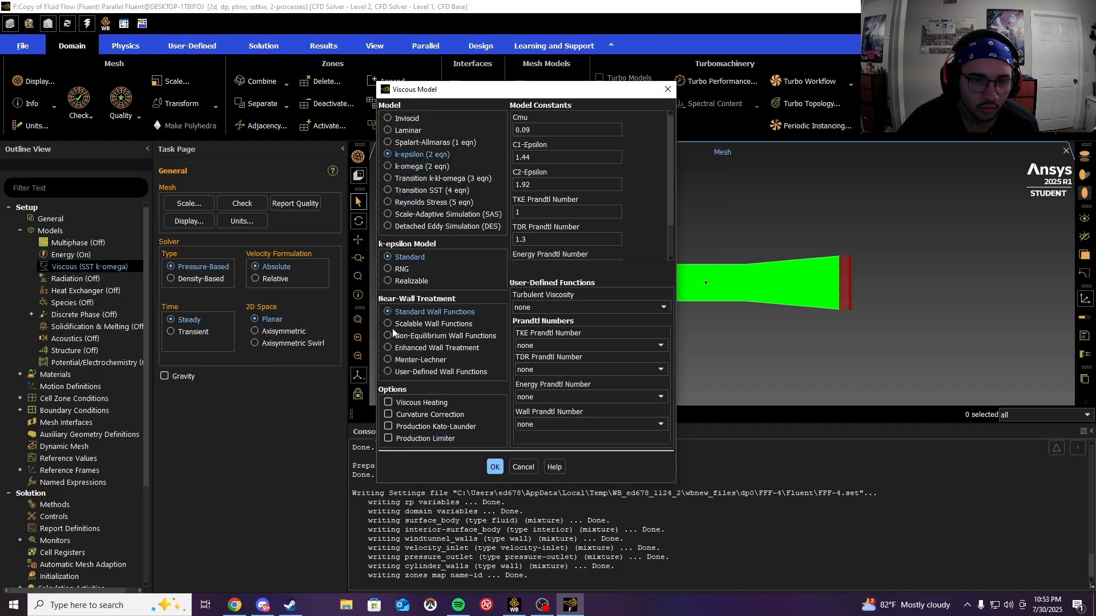
left_click(390, 347)
left_click(389, 402)
left_click(392, 416)
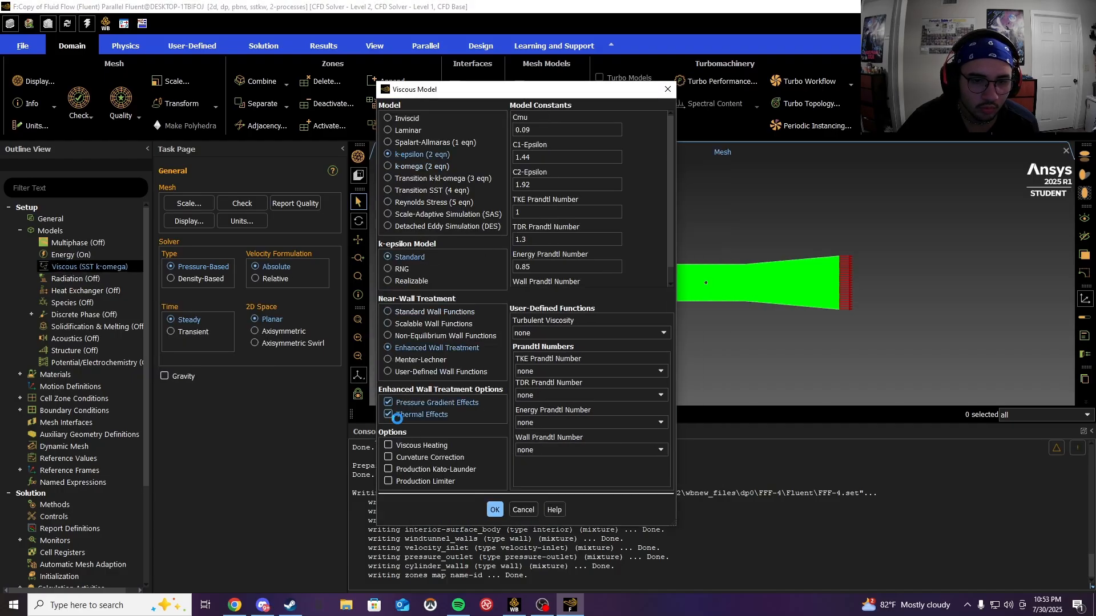
left_click(495, 510)
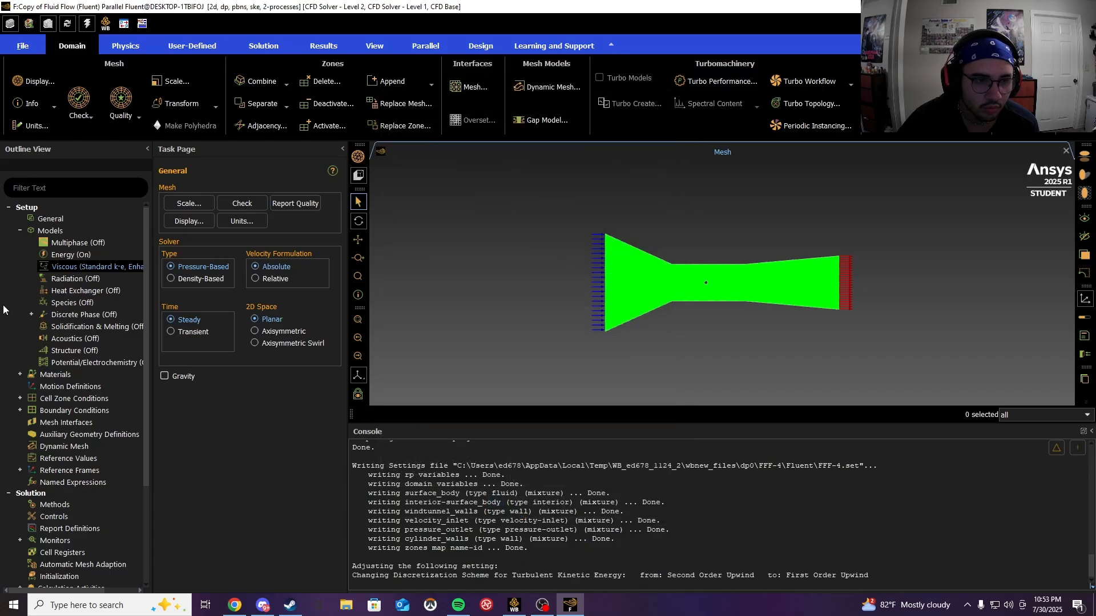
Step: Set the velocity magnitude of the velocity_inlet boundary to 4 m/s
double_click(44, 411)
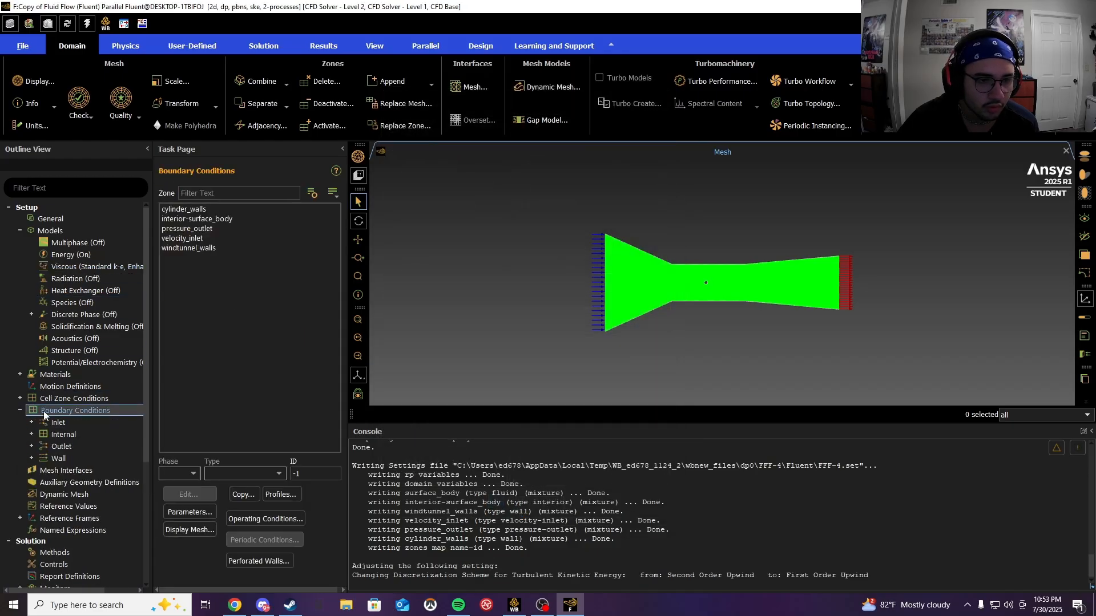
left_click(197, 238)
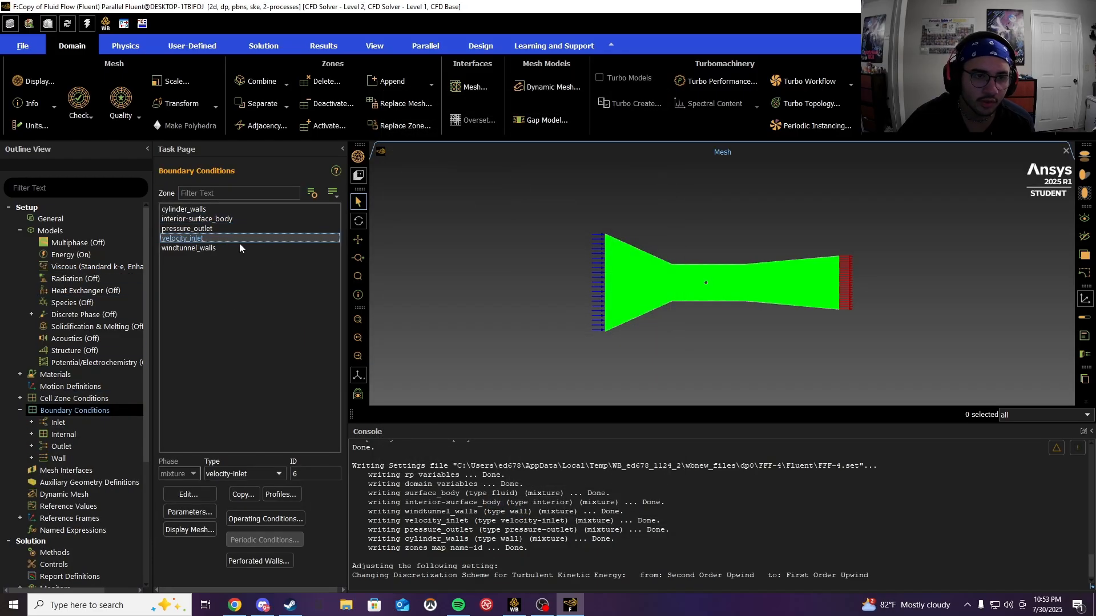
left_click(201, 496)
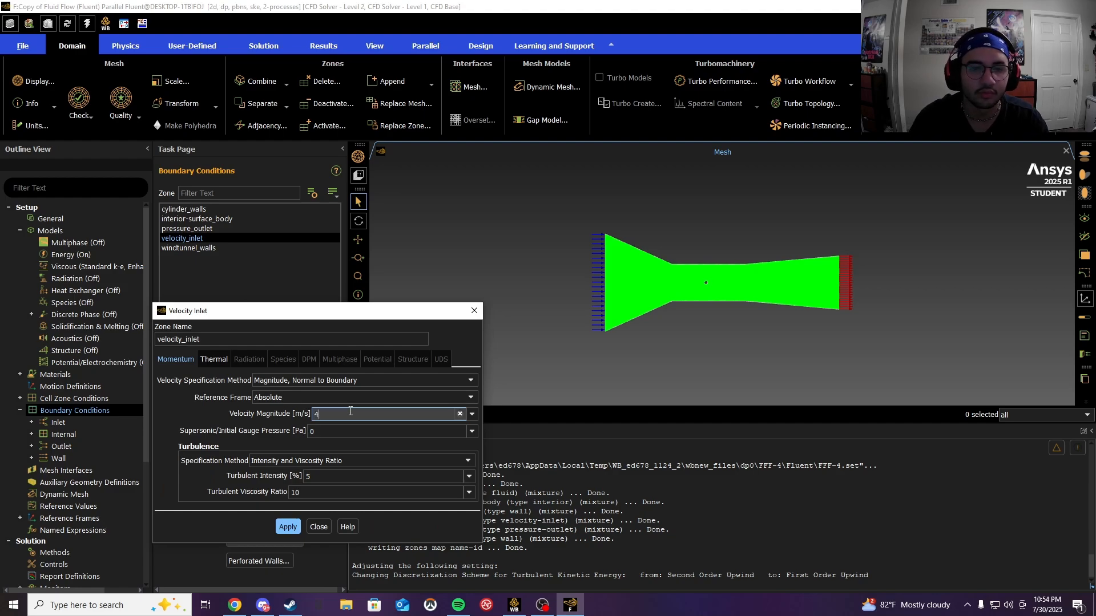
left_click(288, 527)
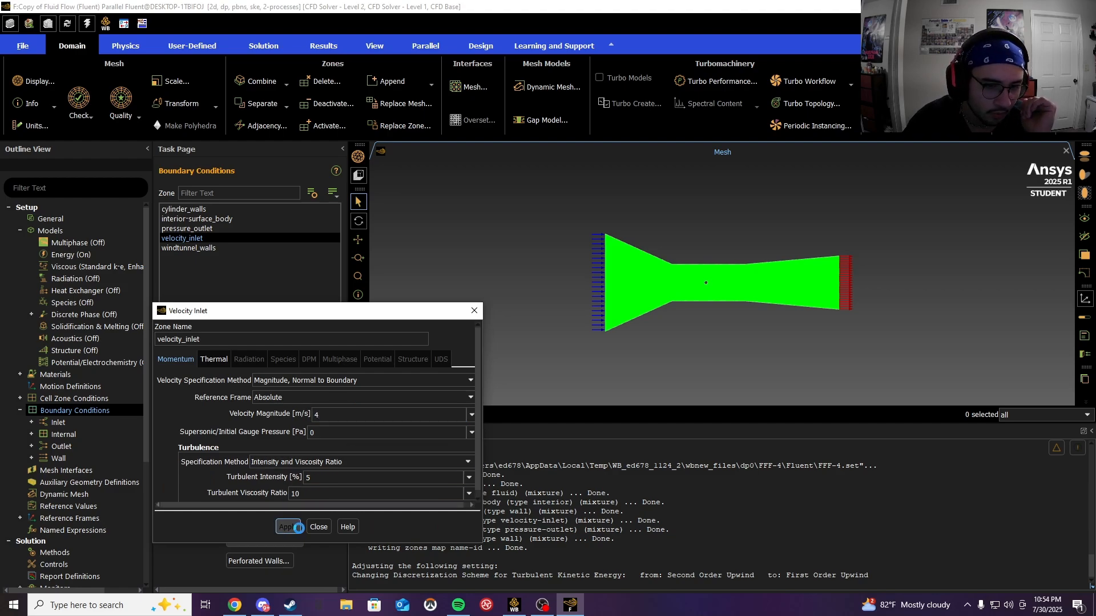
left_click(317, 531)
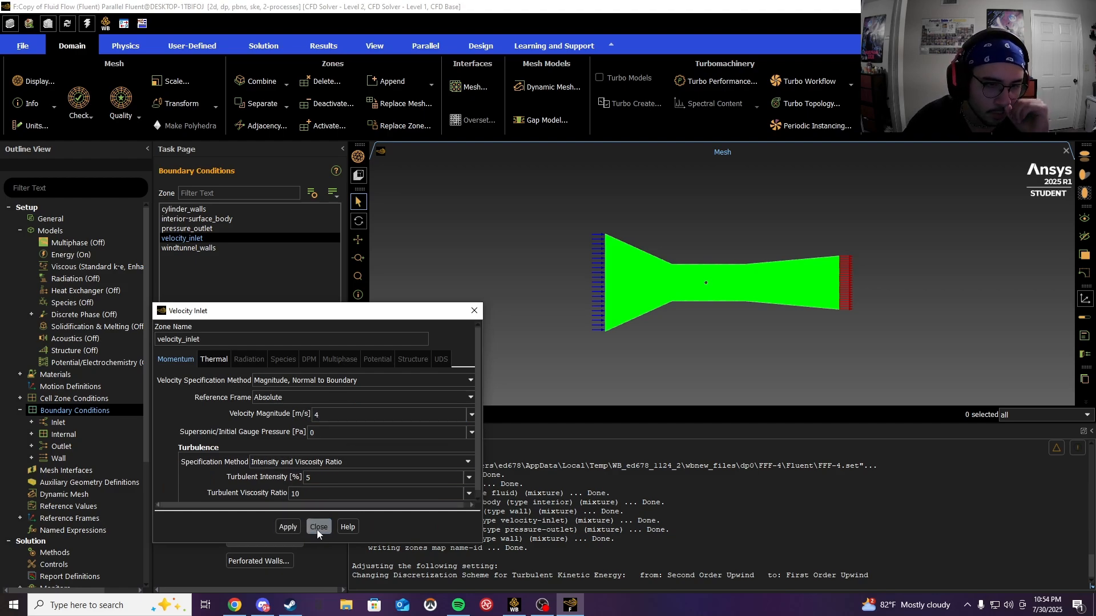
Step: Apply stationary, no-slip wall conditions to the windtunnel_walls and cylinder_walls boundaries
left_click(194, 248)
left_click(193, 494)
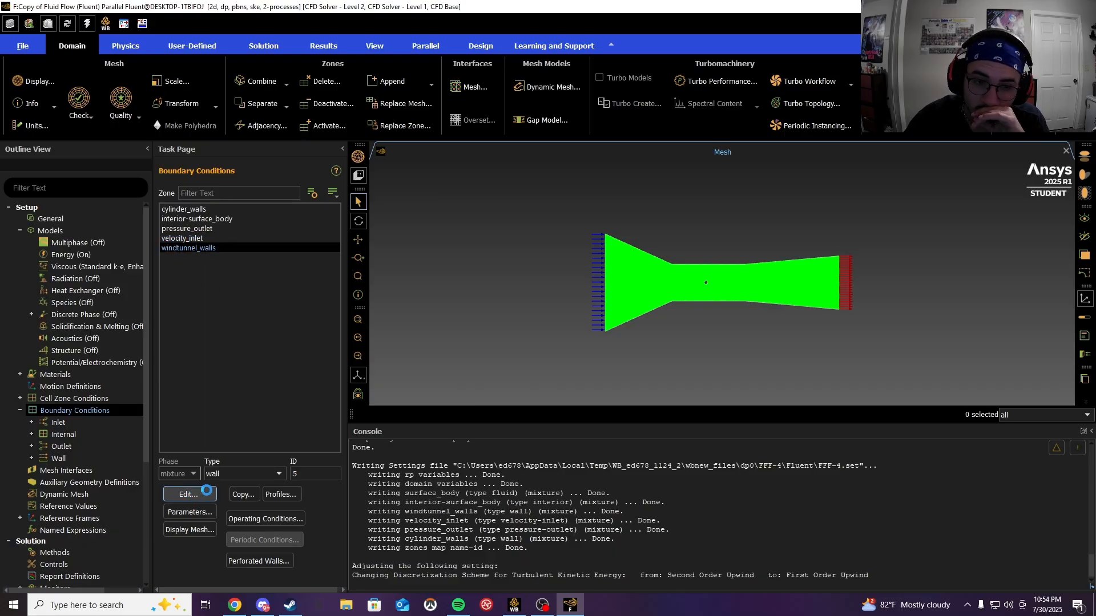
left_click(518, 428)
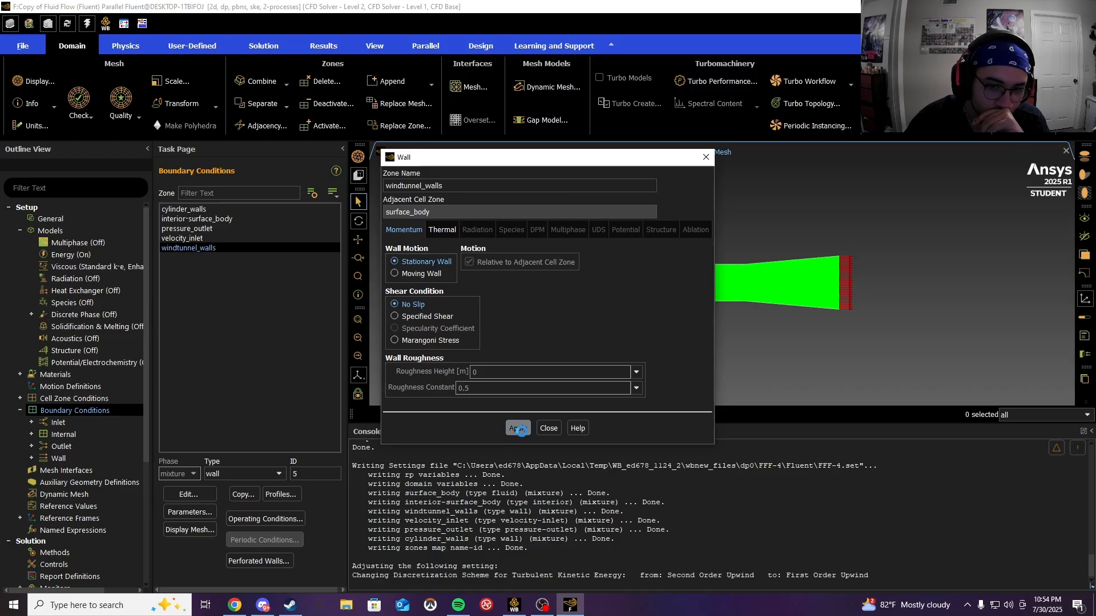
left_click(549, 428)
left_click(199, 210)
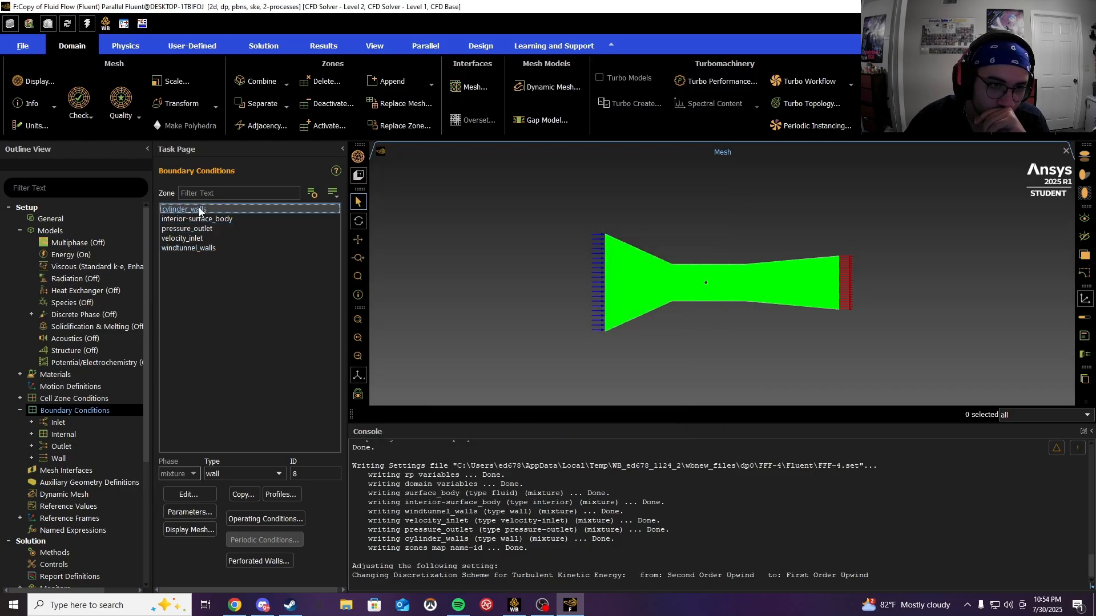
left_click(193, 496)
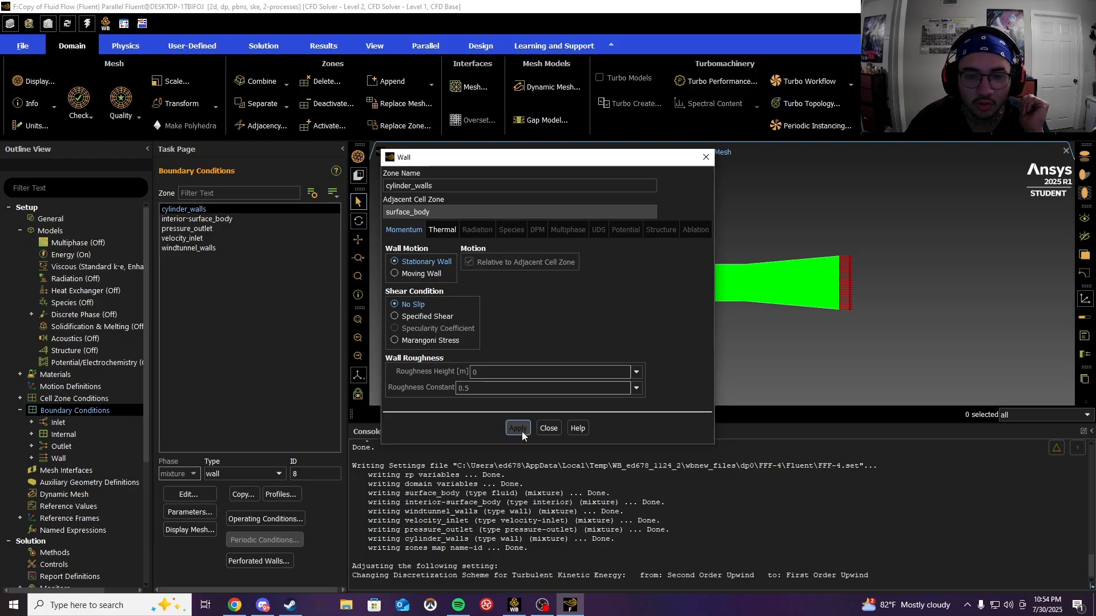
left_click(521, 432)
left_click(545, 429)
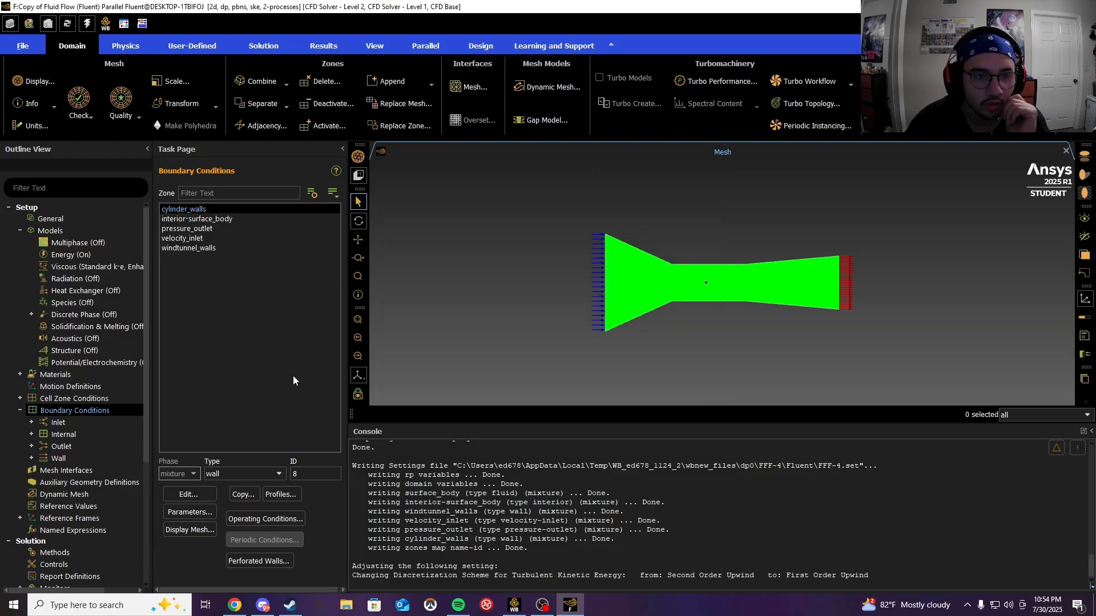
Step: Initialize the solution with Hybrid Initialization
scroll(92, 392, "down", 2)
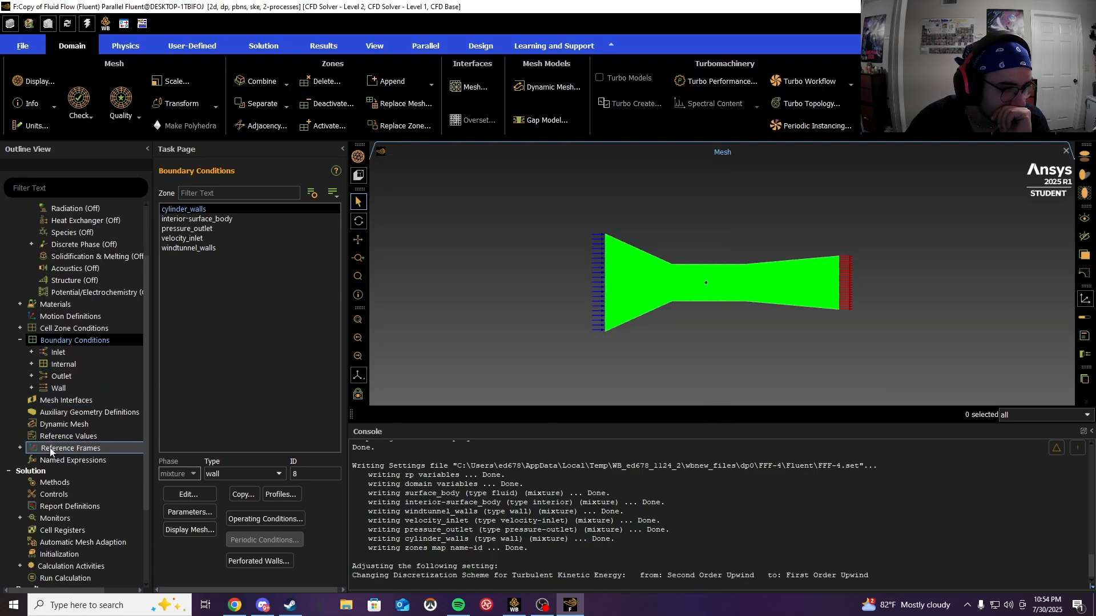
scroll(54, 457, "down", 2)
left_click(71, 482)
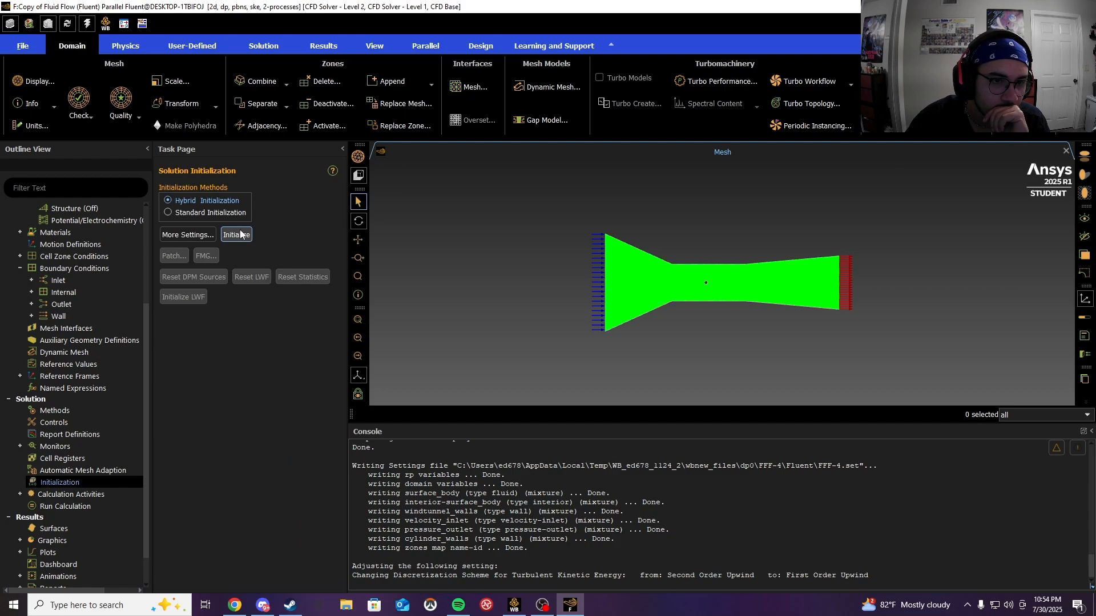
left_click(240, 235)
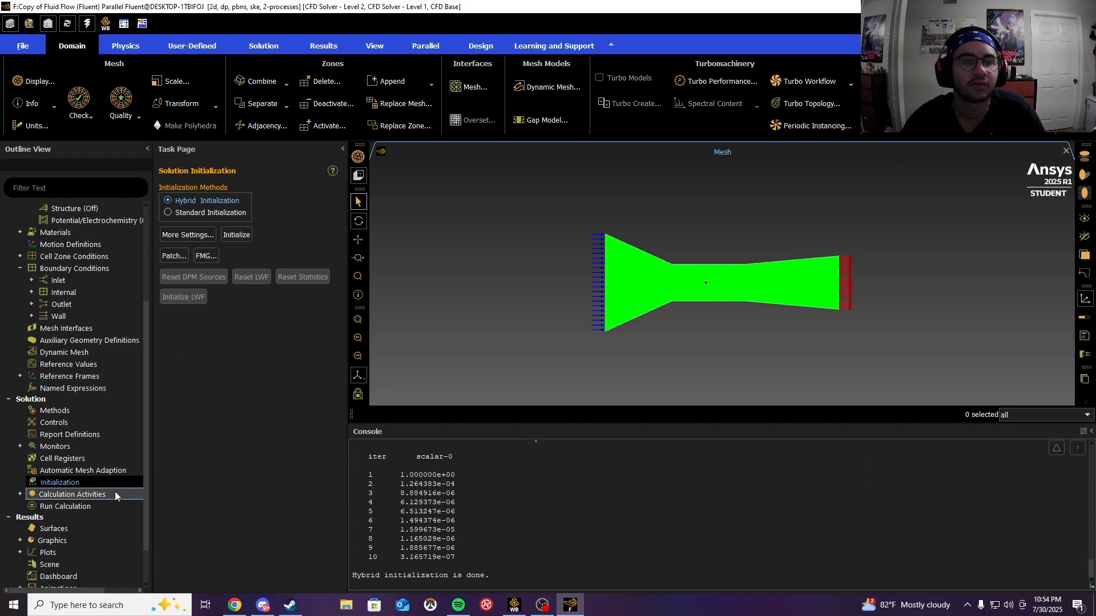
Step: Run the calculation with 750 iterations and dismiss the completion notice
left_click(70, 506)
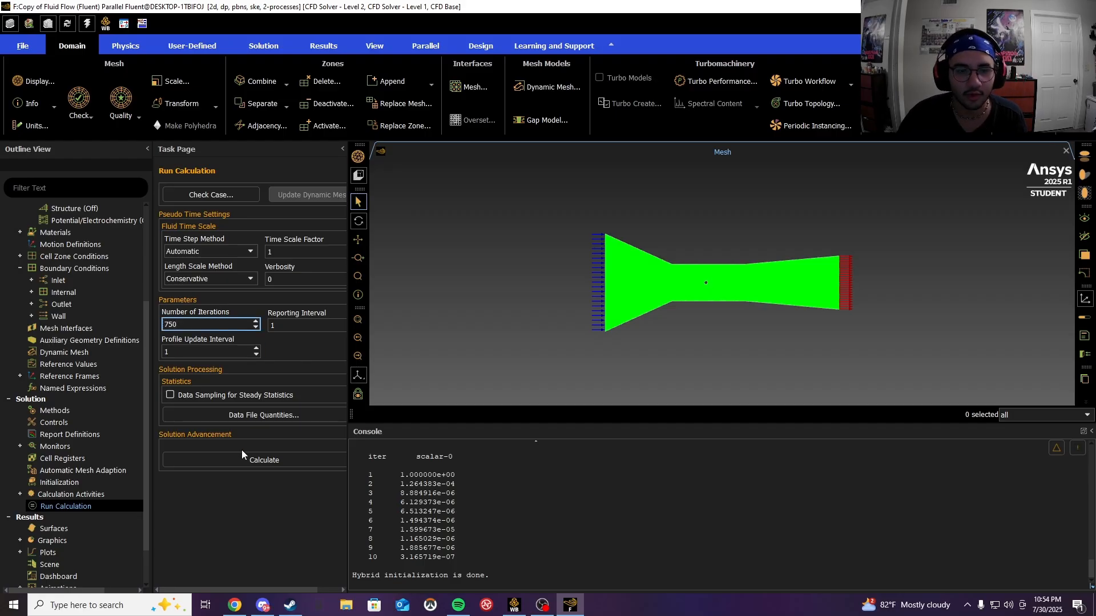
left_click(256, 462)
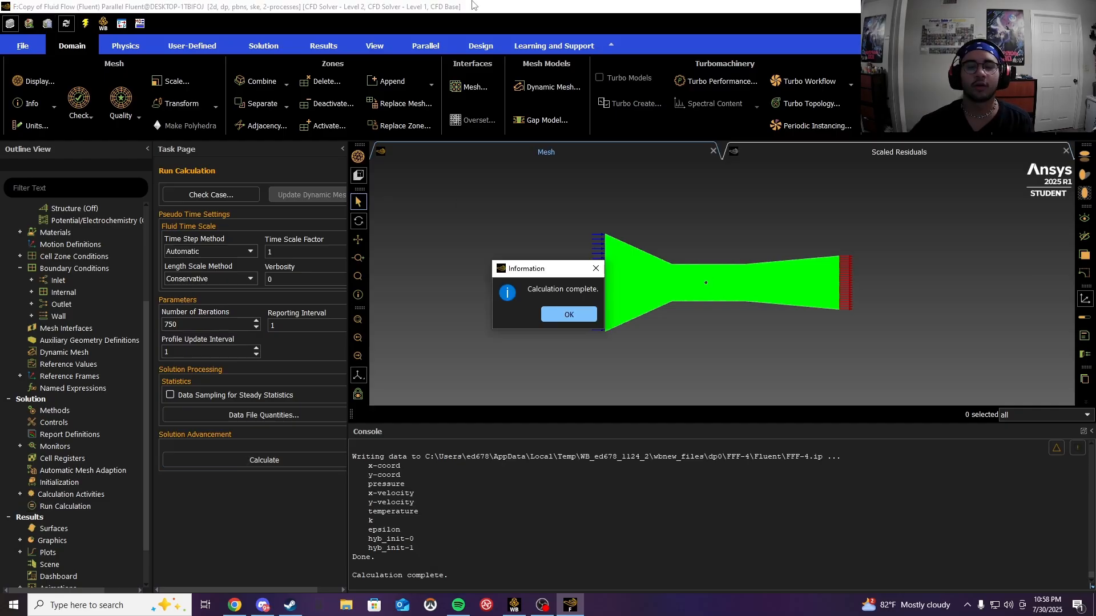
left_click(570, 313)
Step: Switch to Chrome and read the Part B cylinder requirements in the wind tunnel assignment
key("alt+Tab")
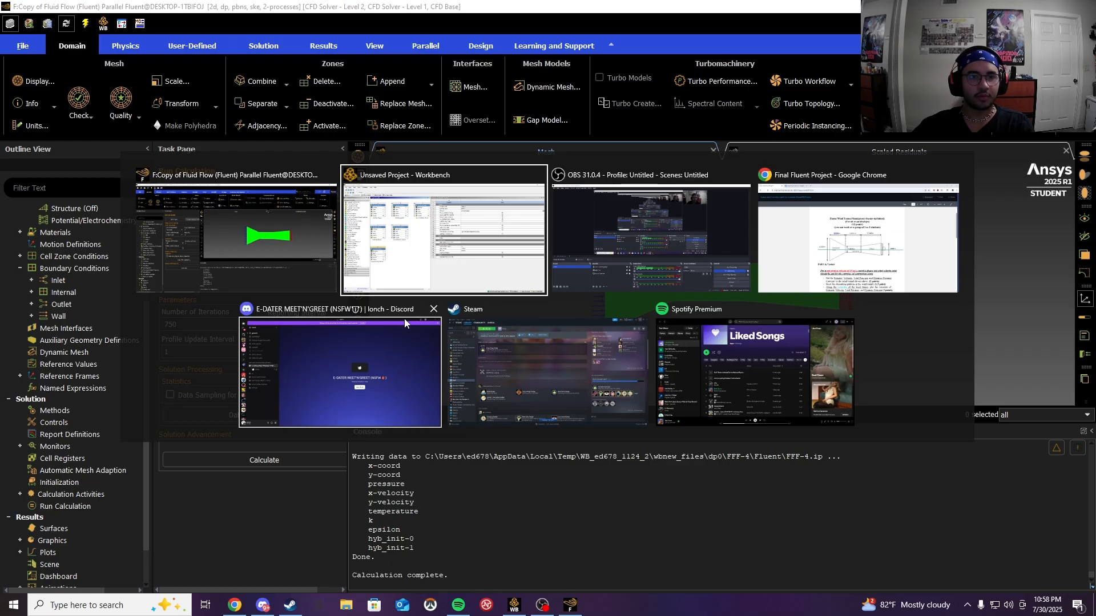
key("alt+Tab")
key("alt+Tab")
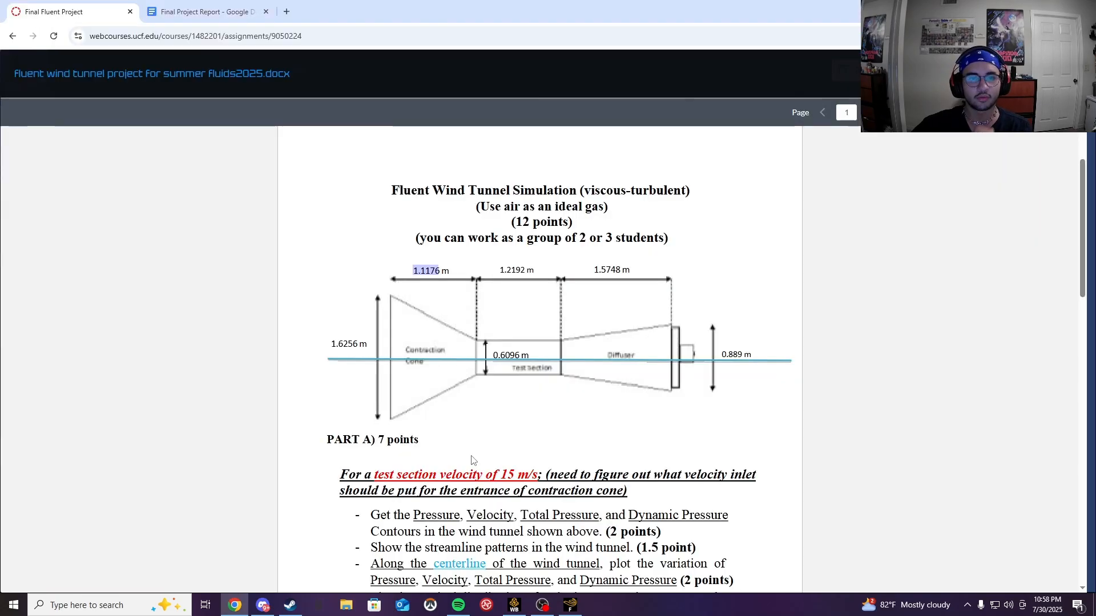
scroll(475, 434, "down", 6)
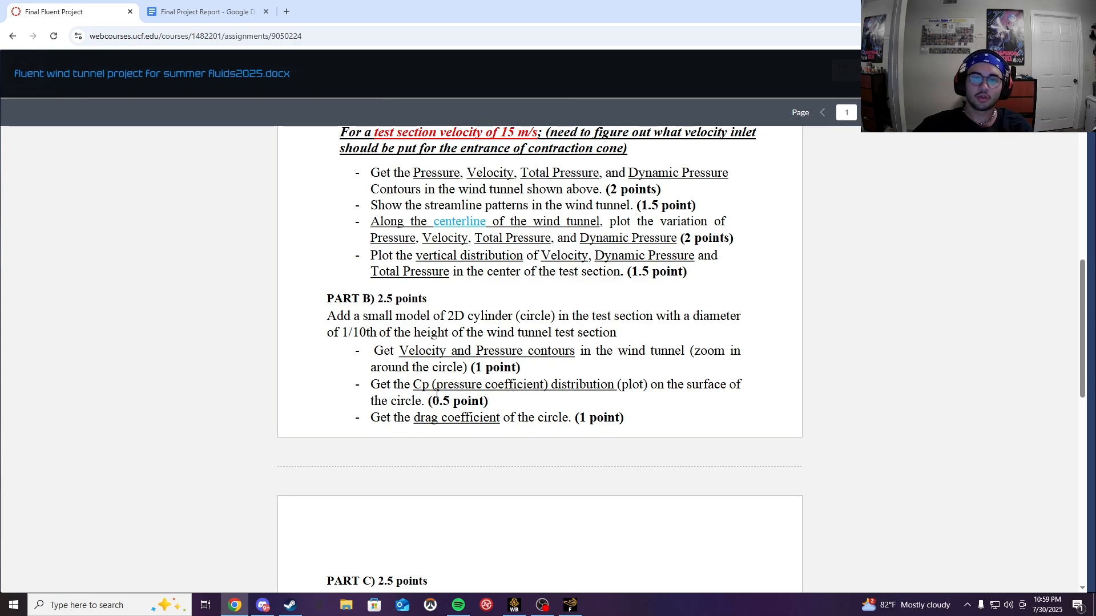
Step: Switch back to Fluent and display a filled static pressure contour named contour-1 on all five surfaces
left_click(569, 605)
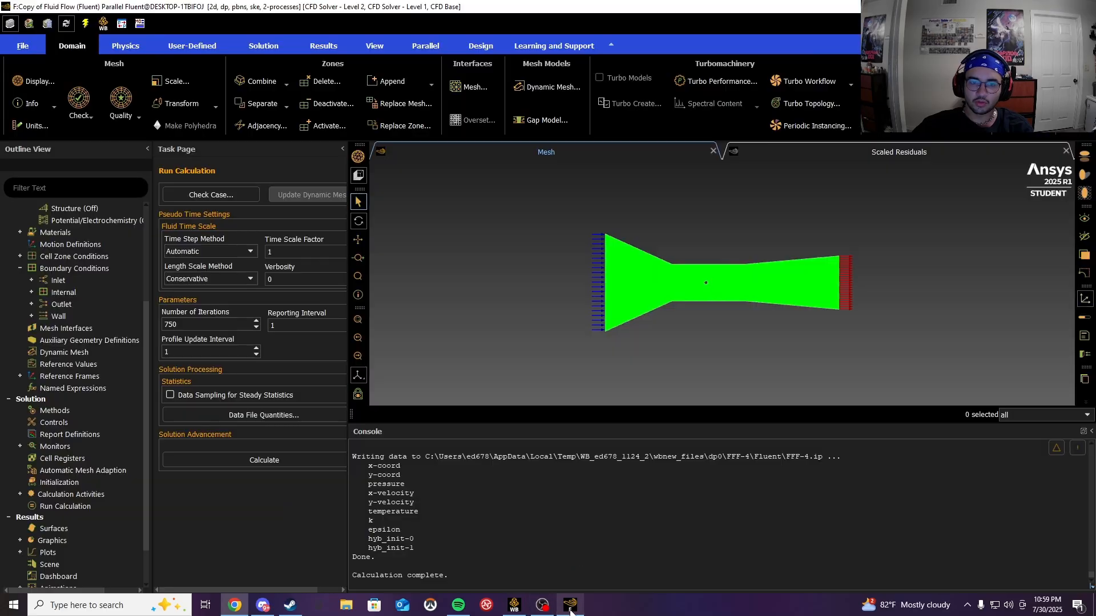
left_click(20, 540)
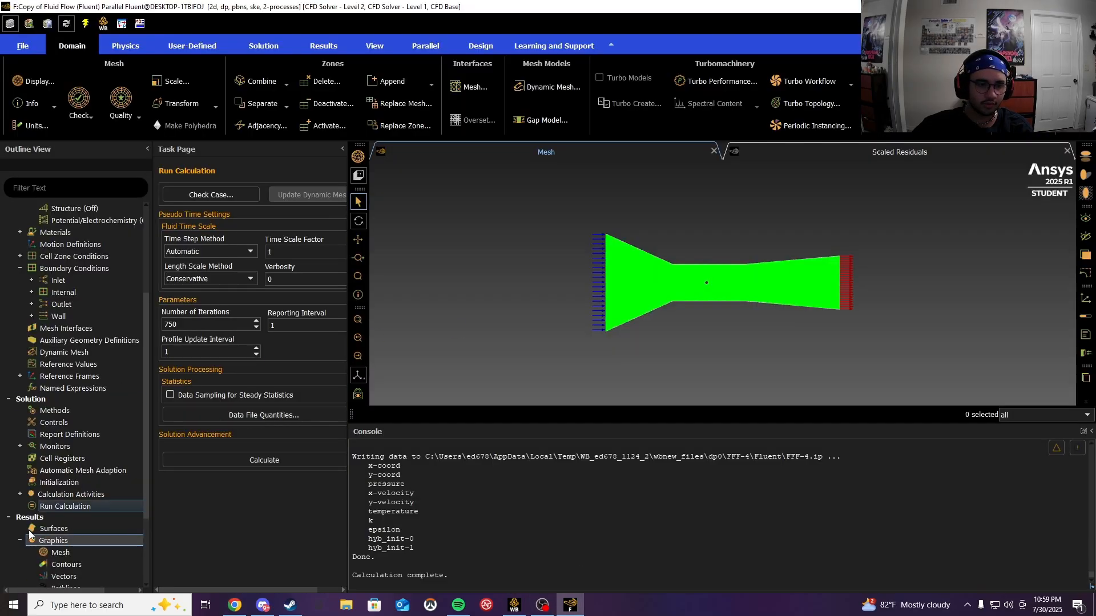
scroll(57, 519, "down", 1)
left_click(68, 529)
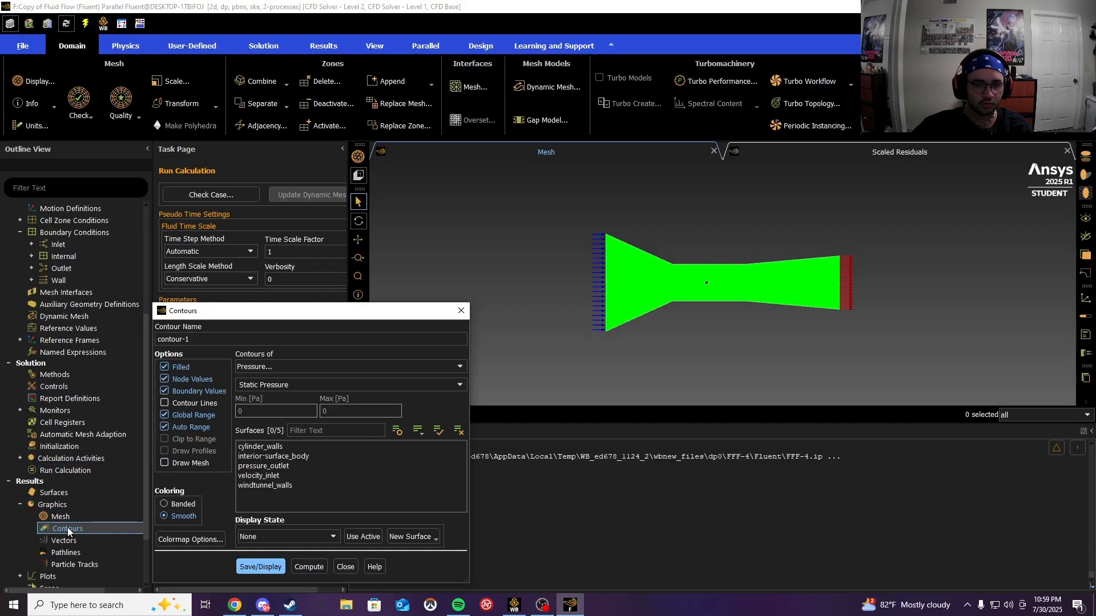
left_click(269, 485)
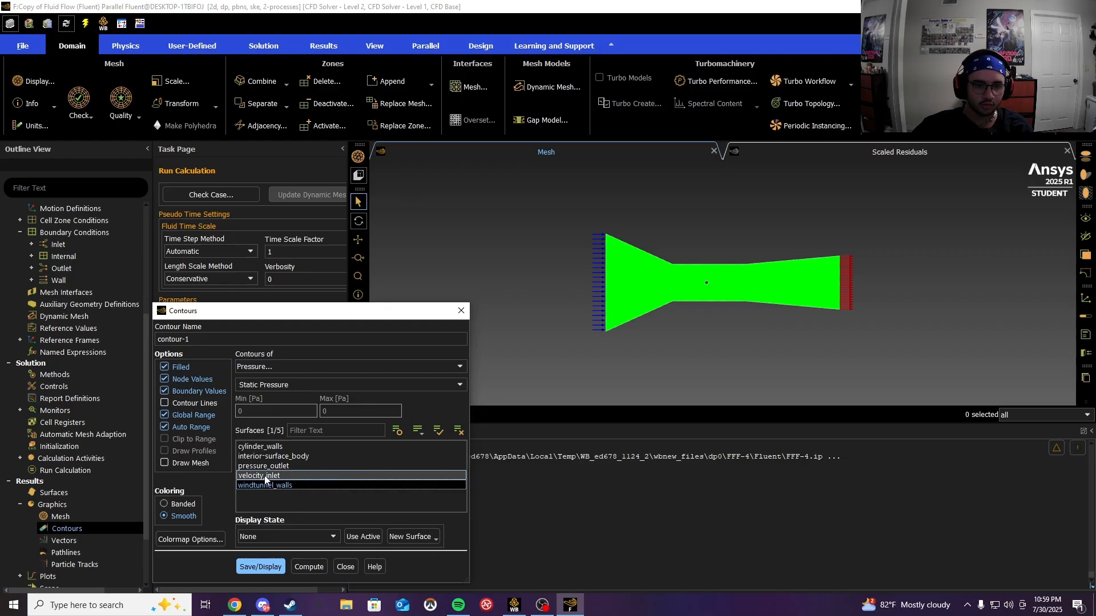
left_click_drag(264, 480, 257, 447)
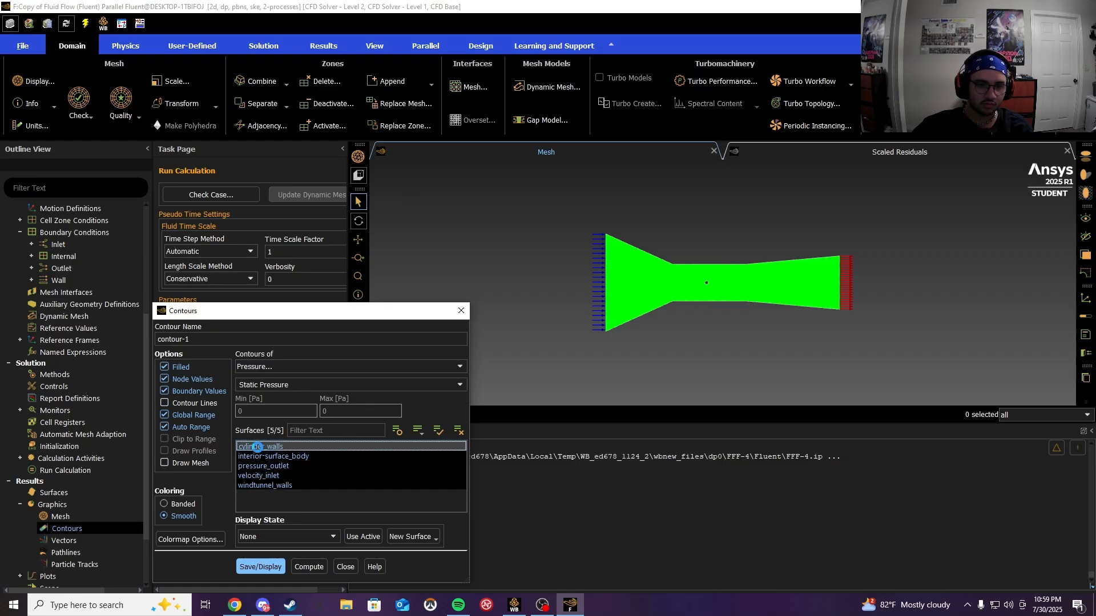
left_click_drag(374, 315, 333, 219)
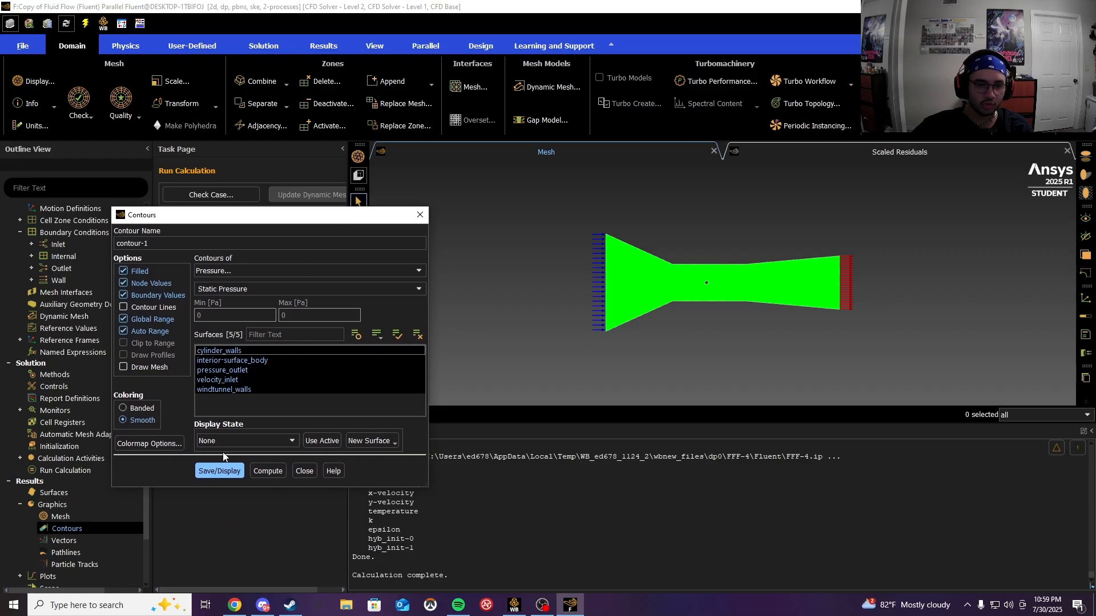
left_click(224, 473)
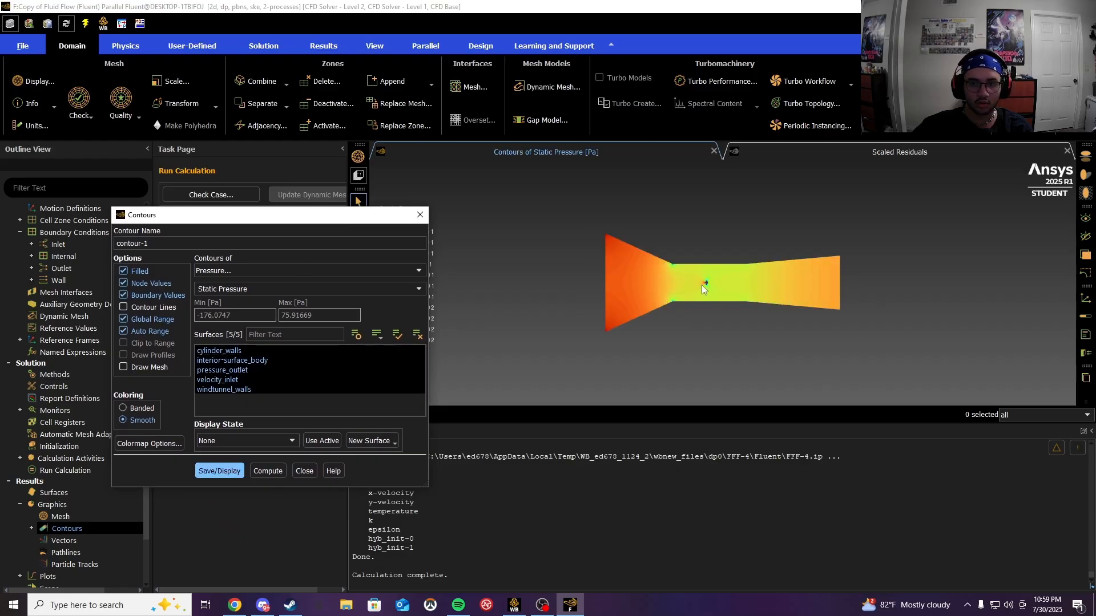
Step: Examine the static pressure contour around the cylinder and across the wind tunnel
scroll(700, 285, "up", 5)
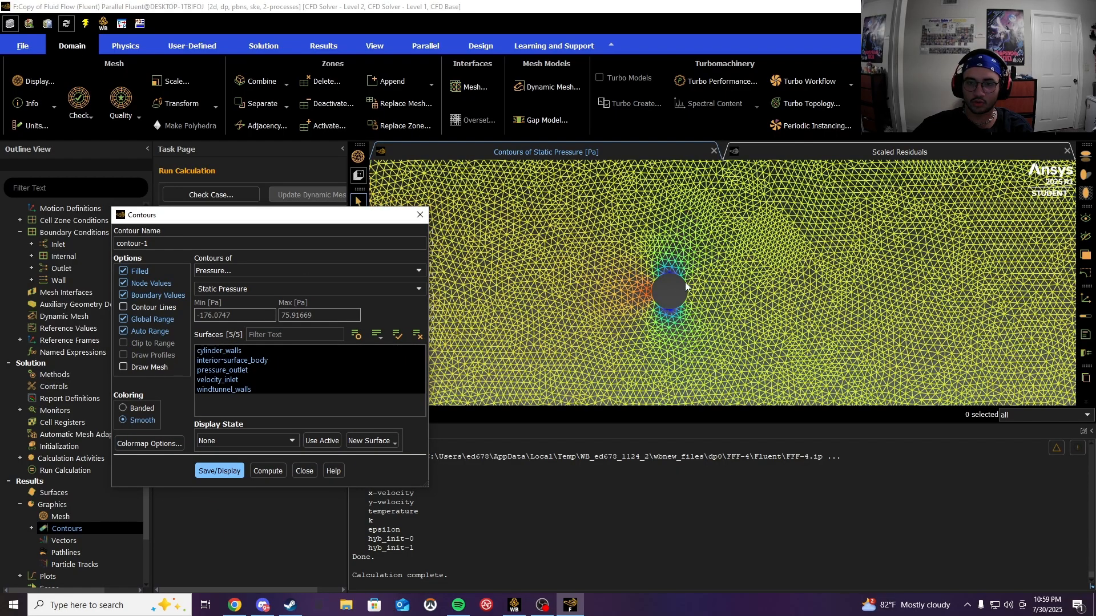
scroll(685, 282, "down", 5)
scroll(651, 297, "up", 3)
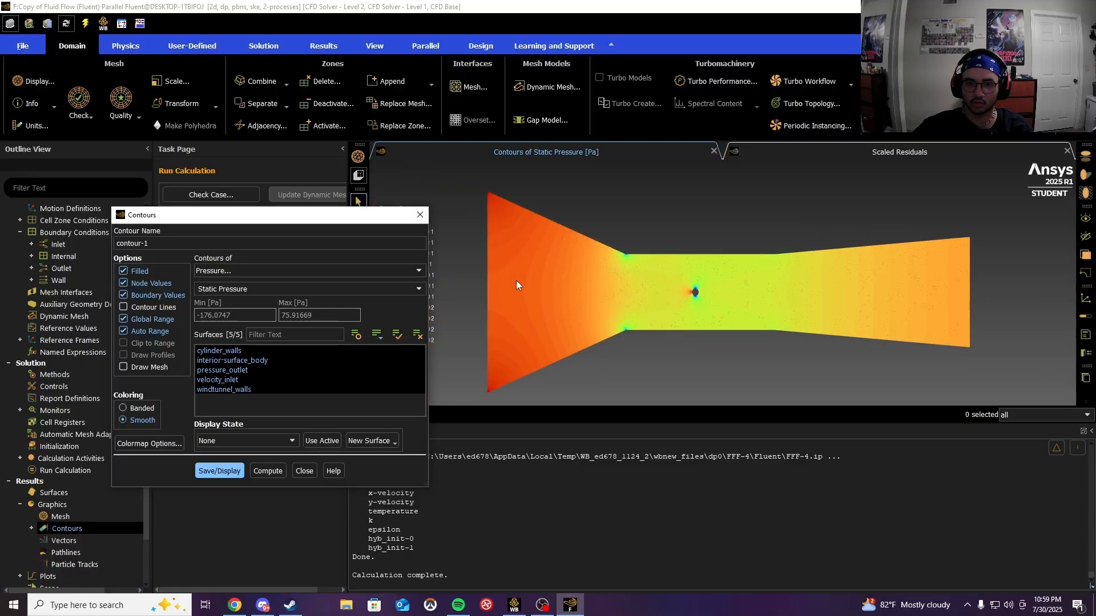
scroll(734, 294, "up", 2)
scroll(672, 304, "down", 2)
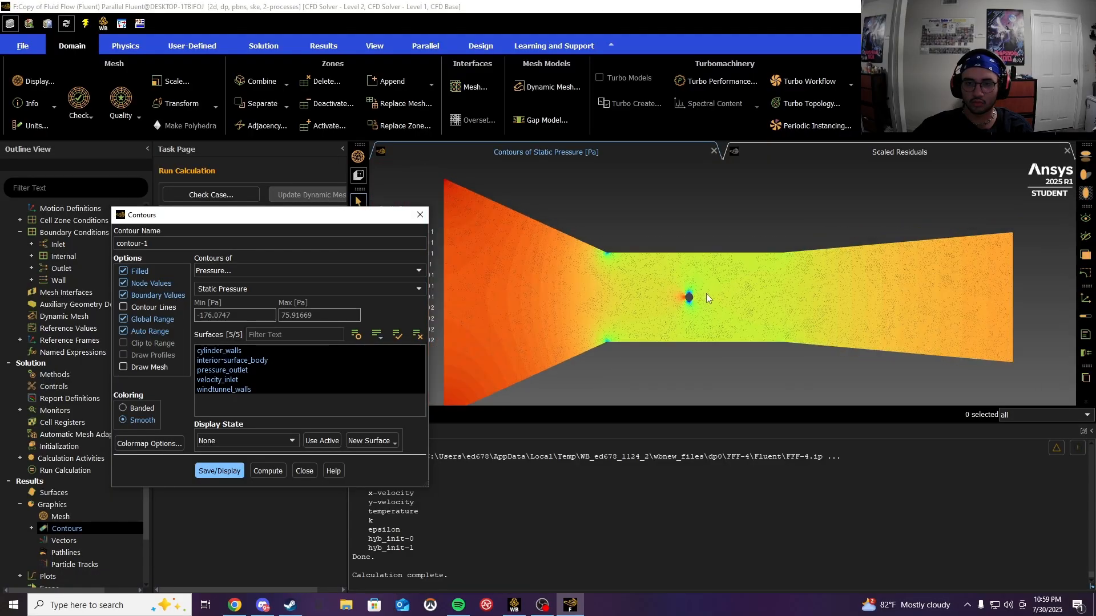
Step: Change contour-1 to Velocity Magnitude and display it on all five surfaces
scroll(524, 288, "up", 2)
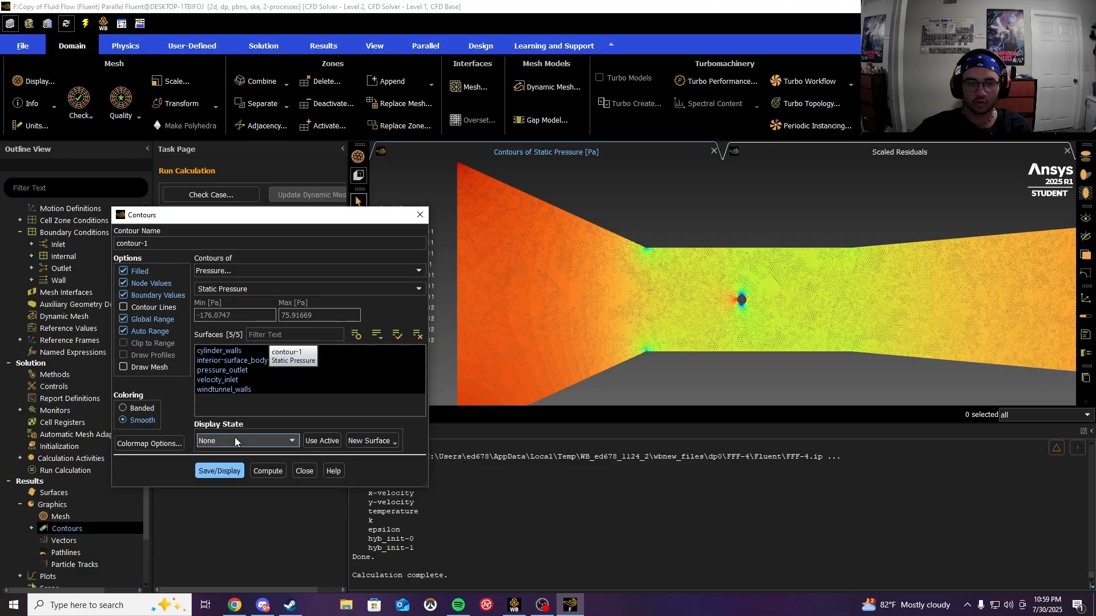
left_click(406, 271)
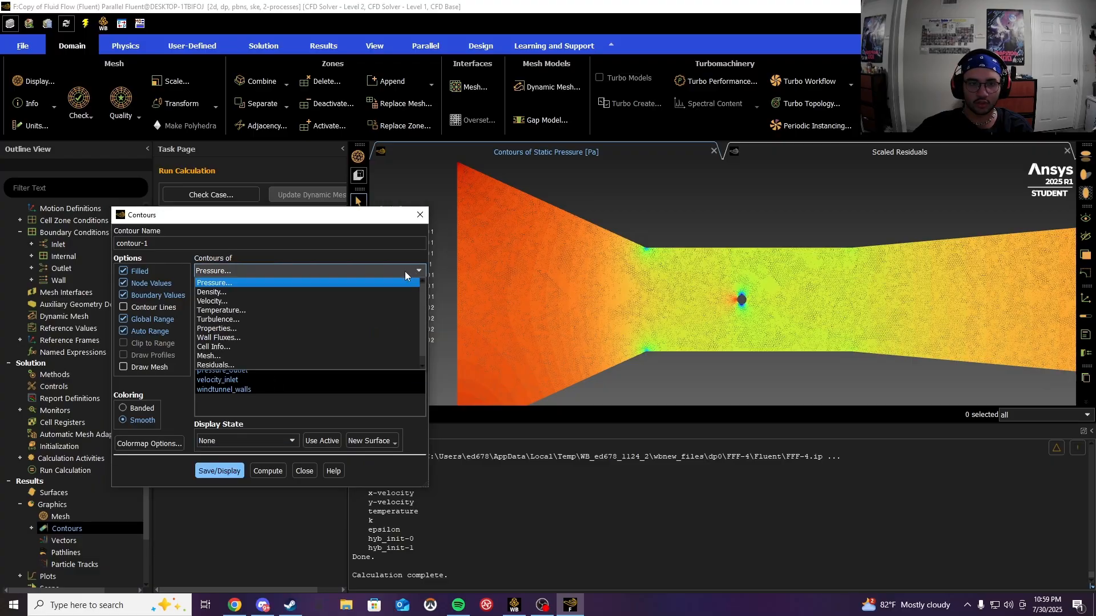
left_click(227, 301)
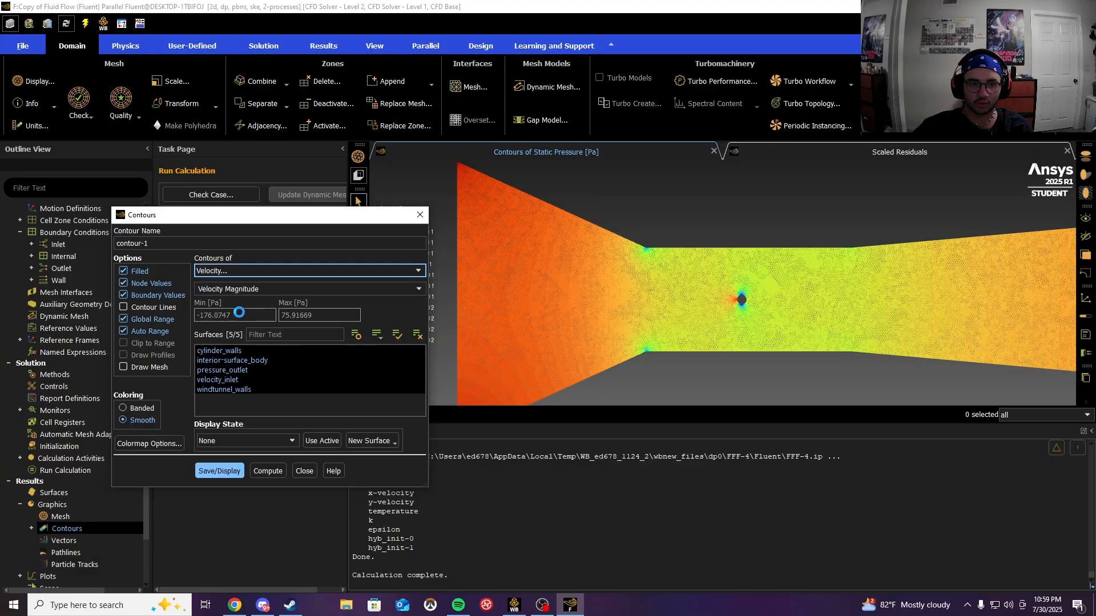
left_click(210, 470)
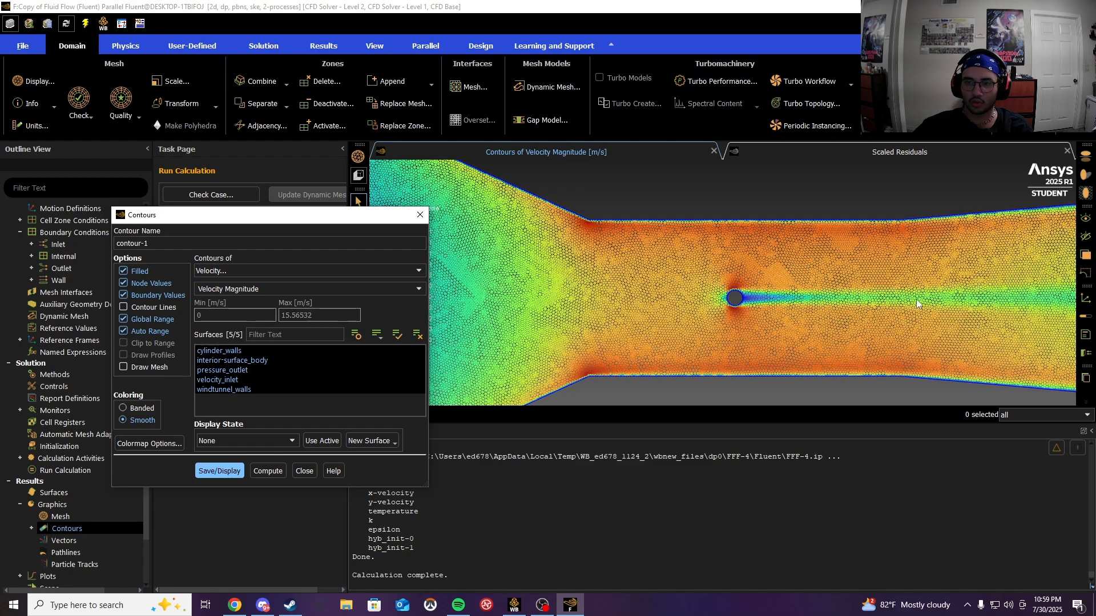
Step: Examine the velocity magnitude contour around the cylinder, in its wake and along the whole wind tunnel, and close the contour settings
scroll(964, 317, "down", 5)
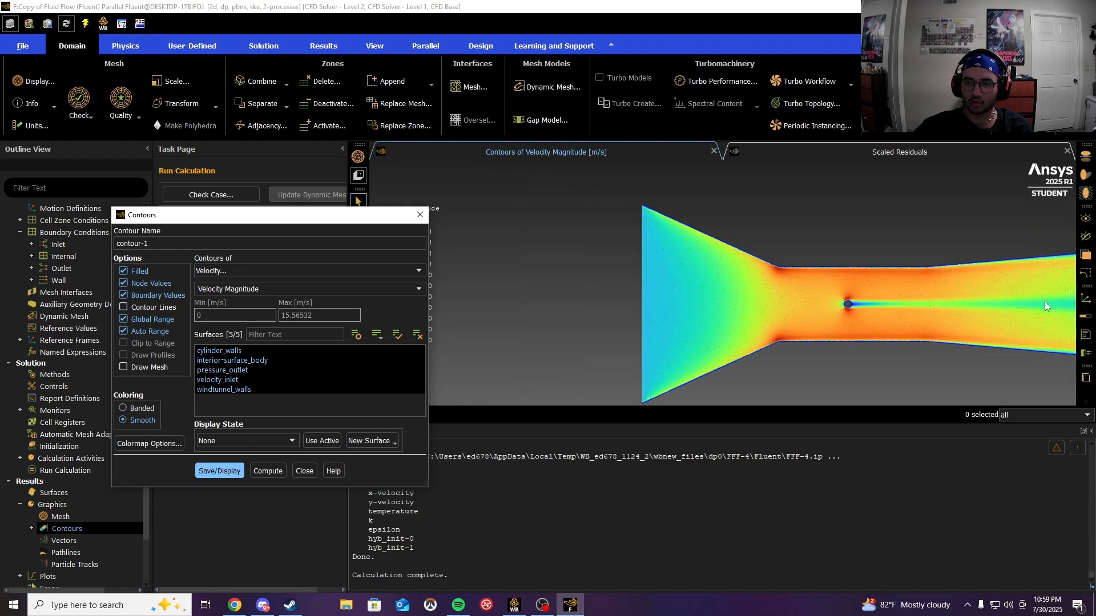
scroll(1044, 301, "down", 2)
scroll(574, 292, "down", 2)
scroll(997, 296, "up", 2)
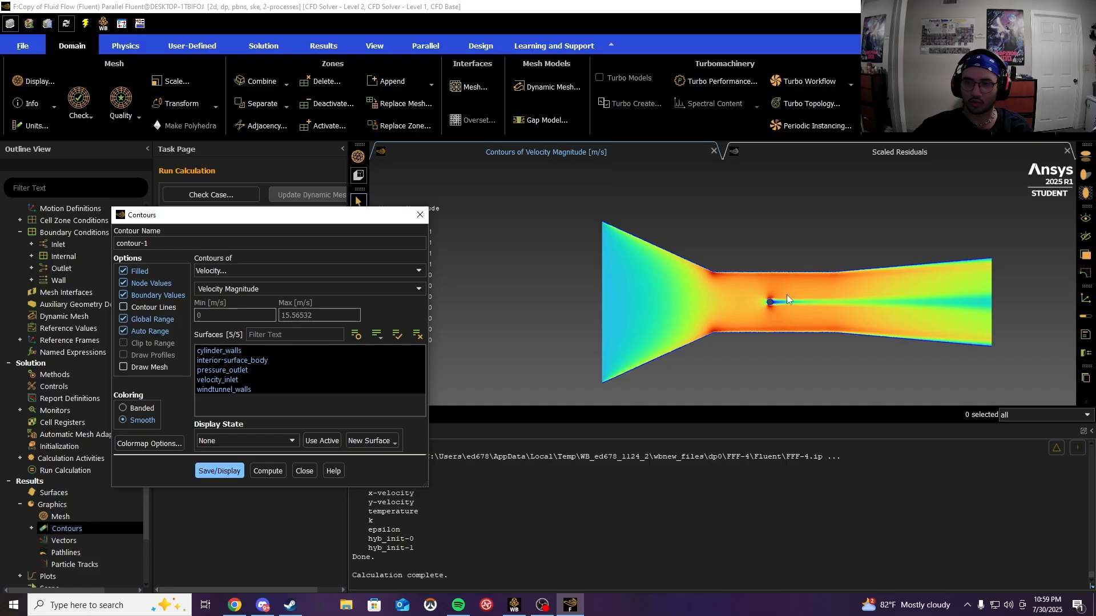
scroll(854, 302, "up", 2)
scroll(823, 297, "down", 3)
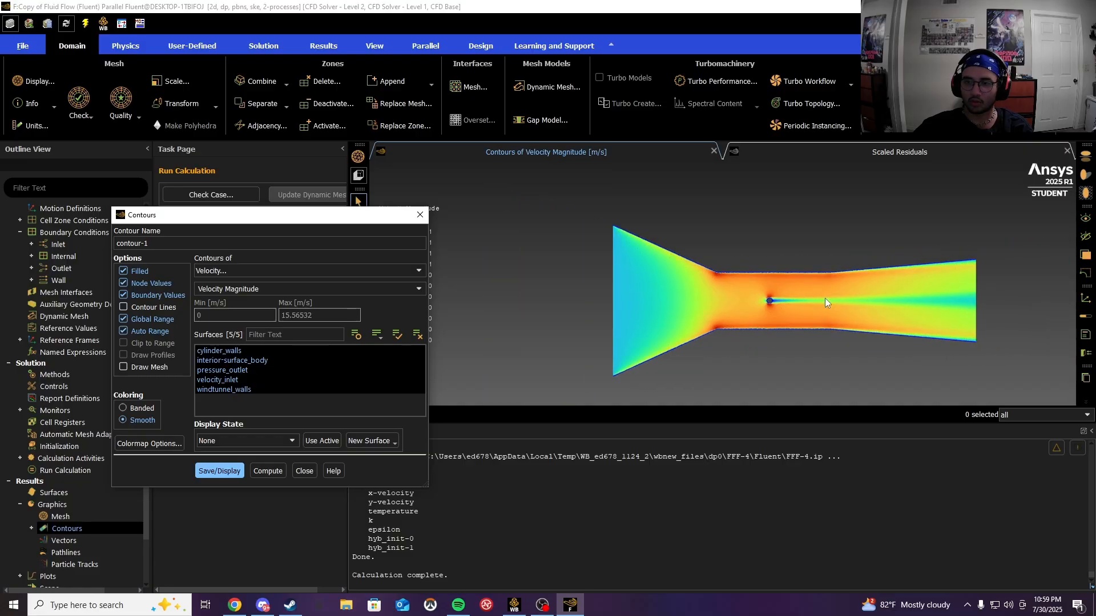
scroll(800, 302, "up", 6)
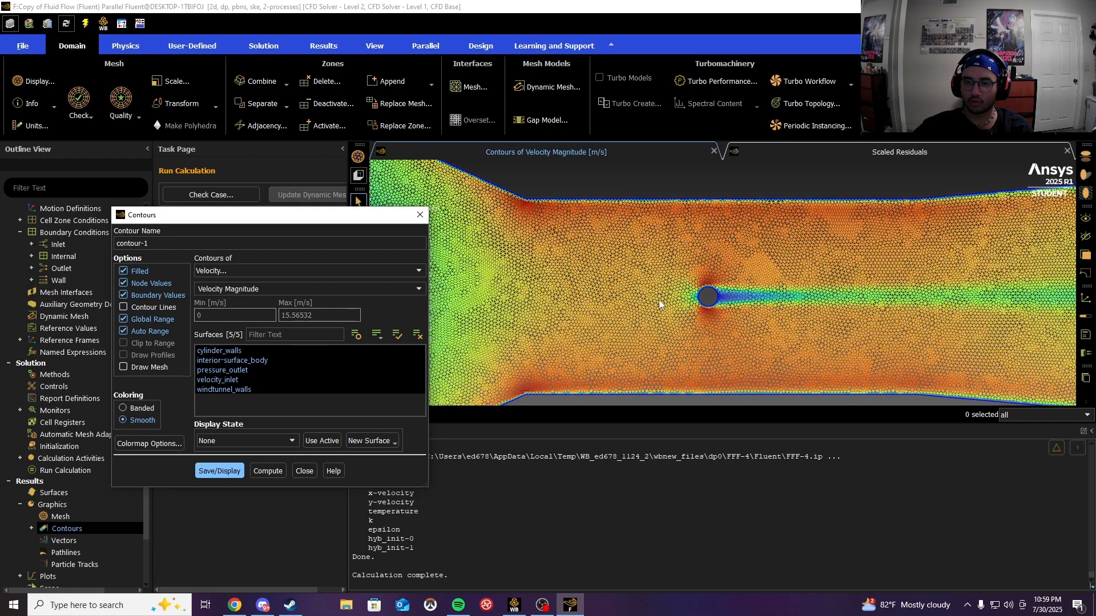
scroll(1016, 313, "down", 7)
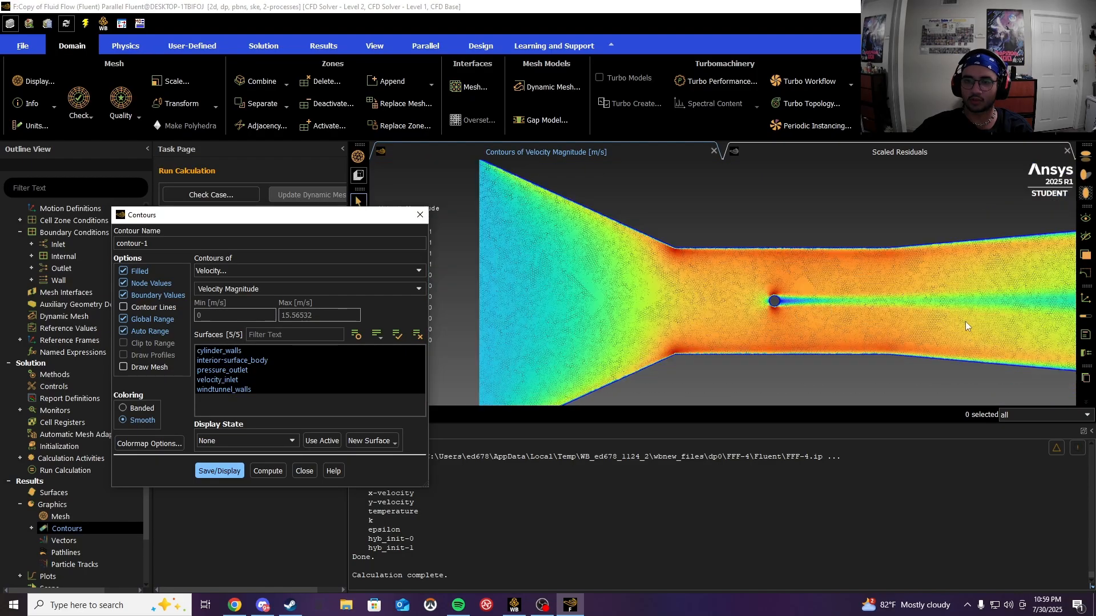
scroll(770, 301, "up", 1)
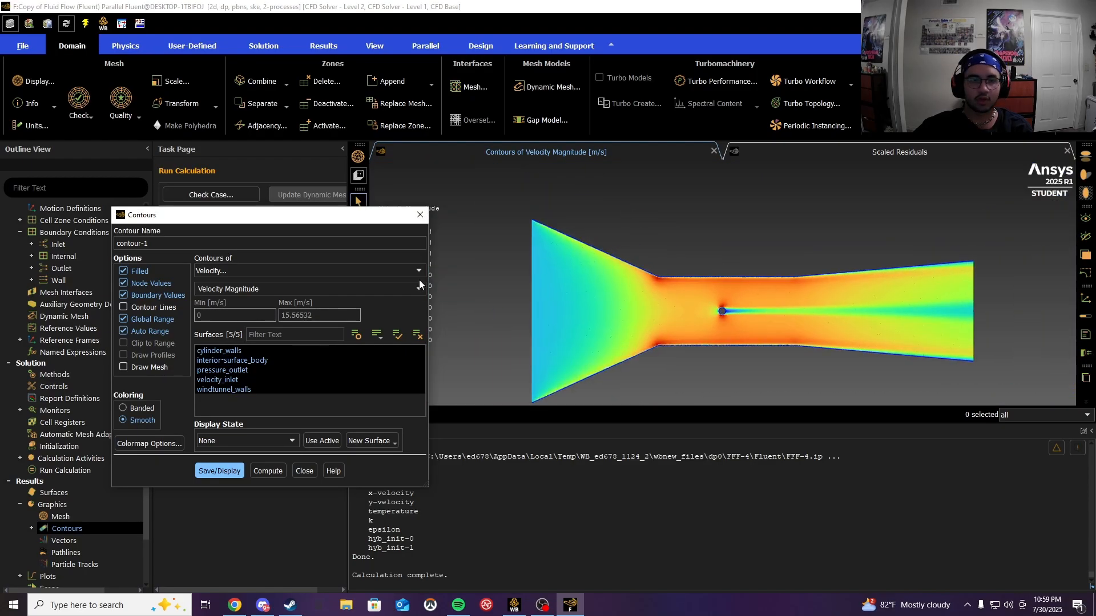
left_click(304, 471)
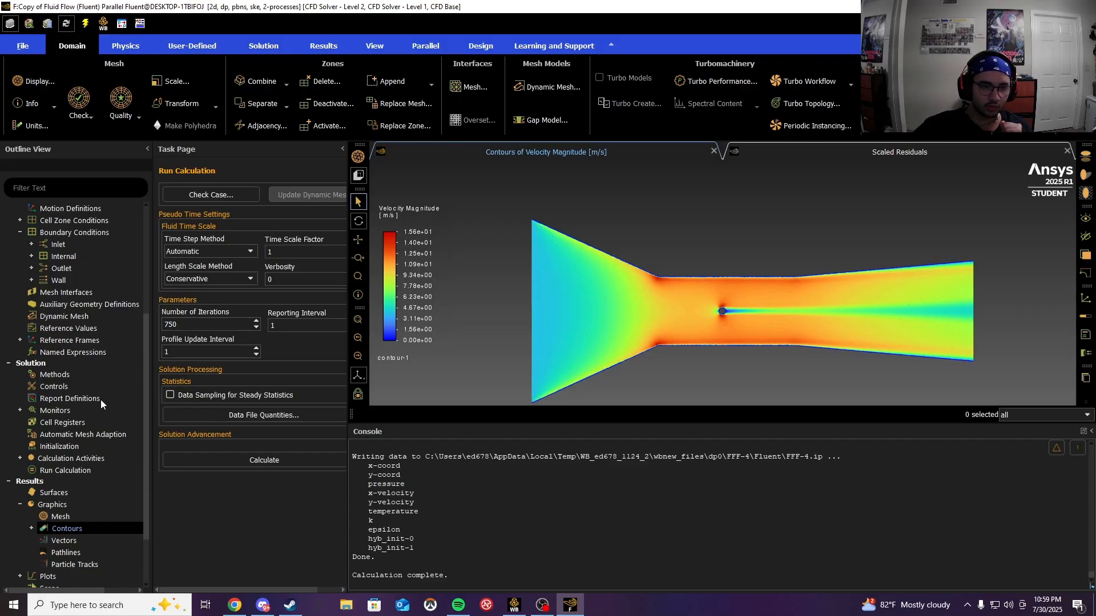
Step: Start a solution XY plot for cylinder_walls with Pressure Coefficient as the Y axis function
scroll(51, 531, "down", 1)
left_click(22, 540)
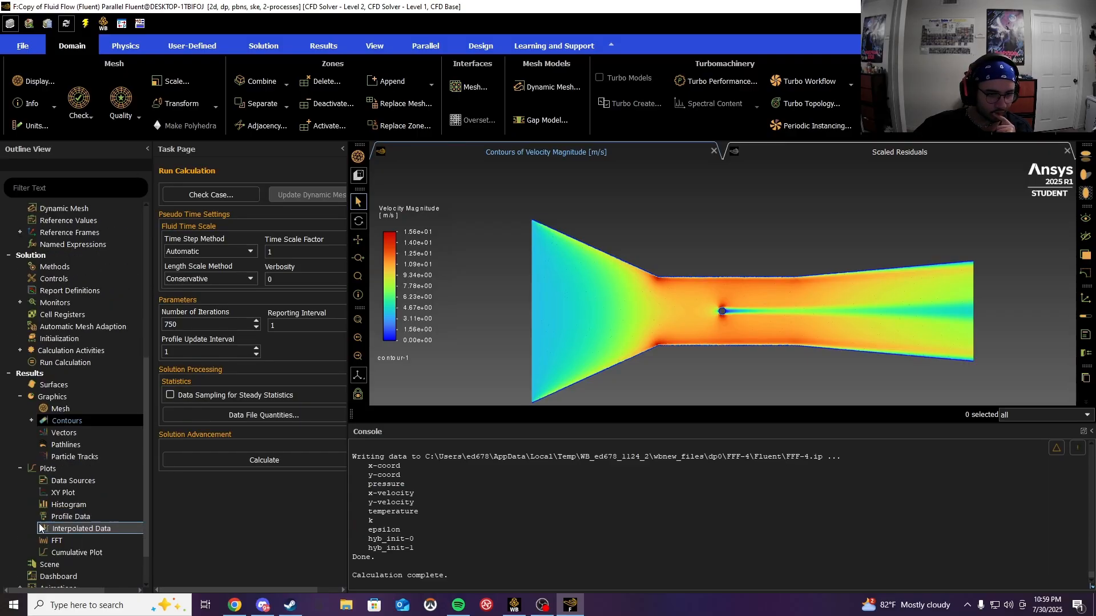
scroll(76, 514, "down", 2)
double_click(77, 492)
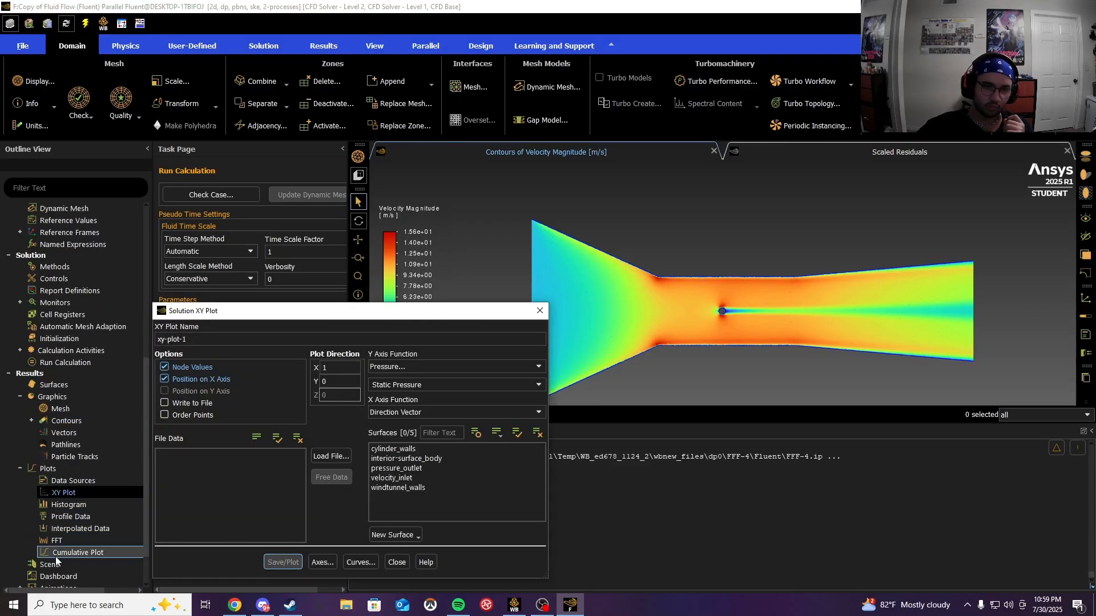
left_click_drag(381, 377, 271, 141)
left_click(288, 278)
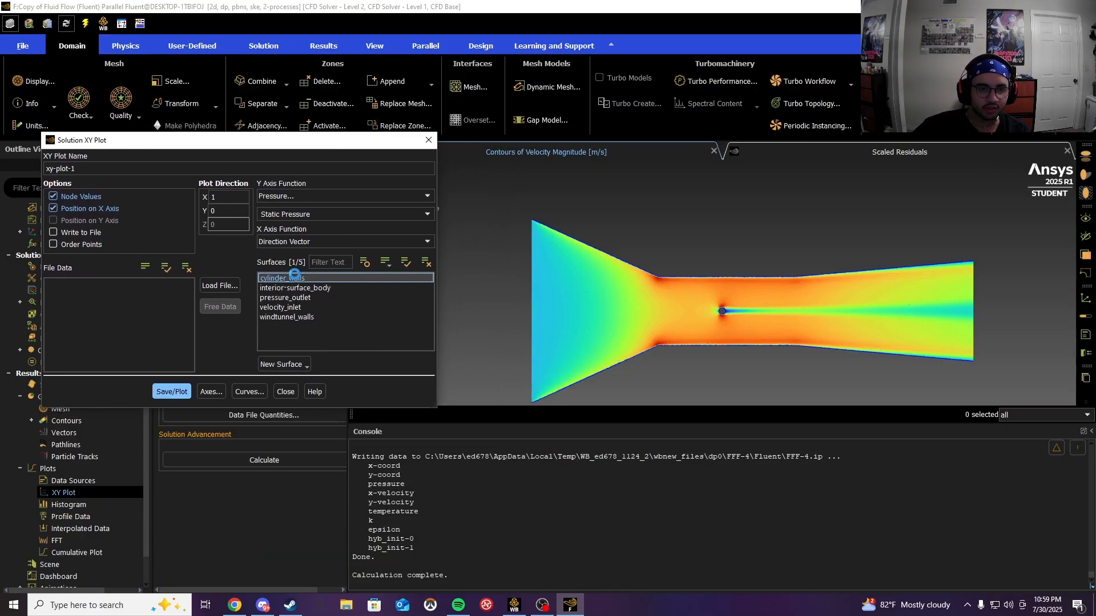
left_click(312, 196)
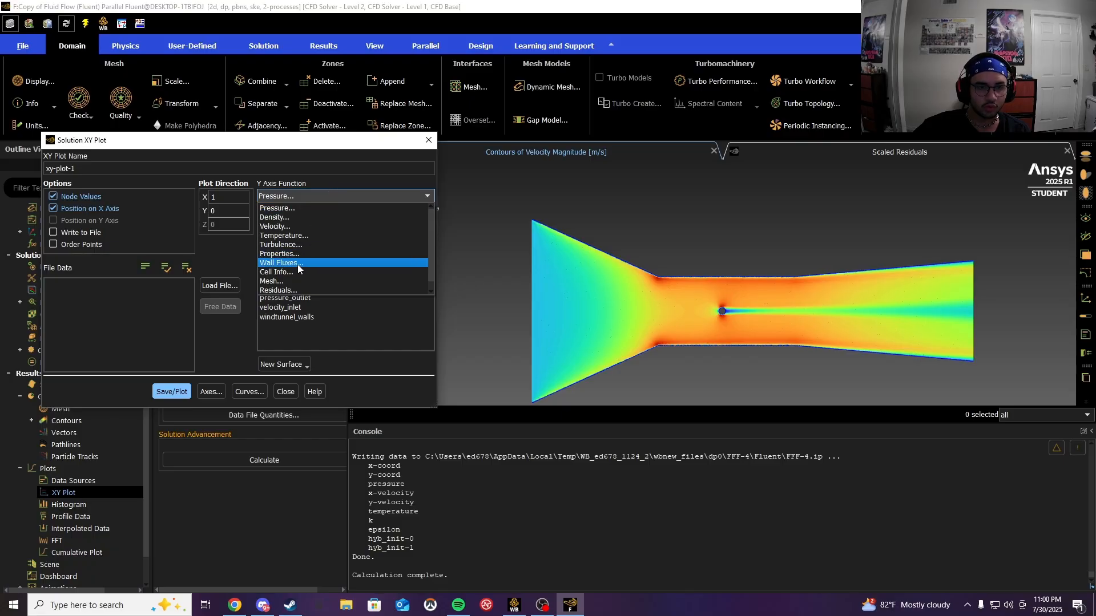
left_click(277, 208)
left_click(422, 215)
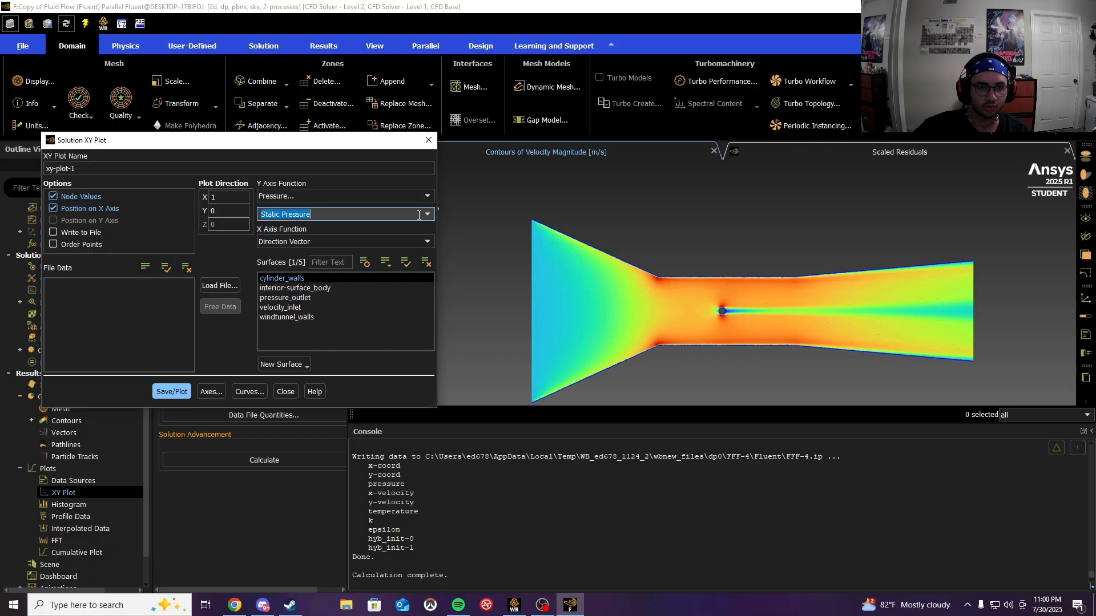
left_click(348, 235)
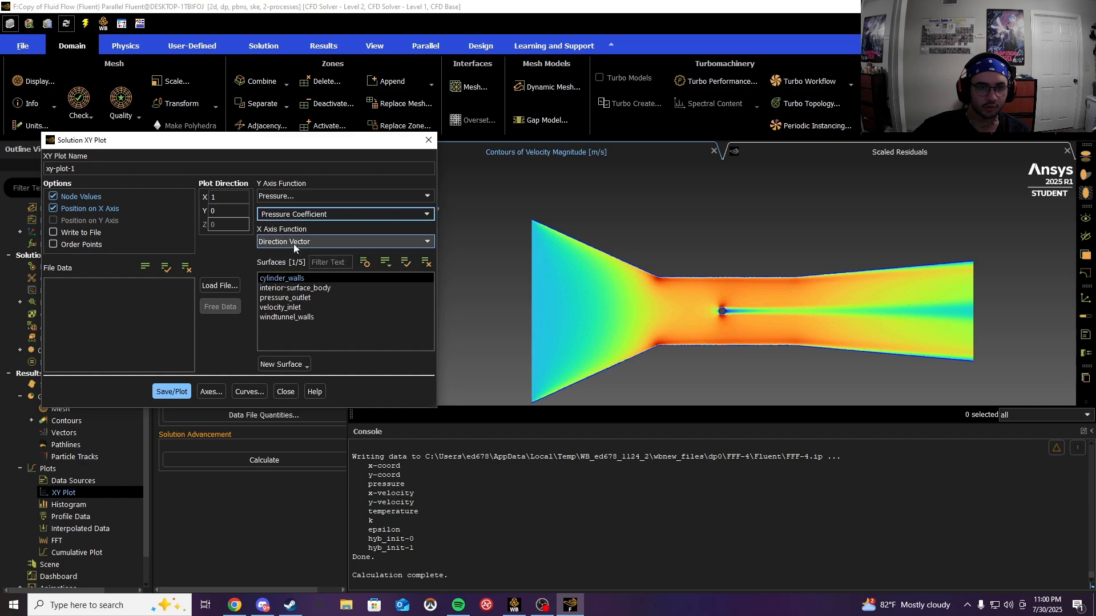
Step: Set the X axis function to Curve Length, select cylinder_walls again and plot the pressure coefficient curve
left_click(427, 243)
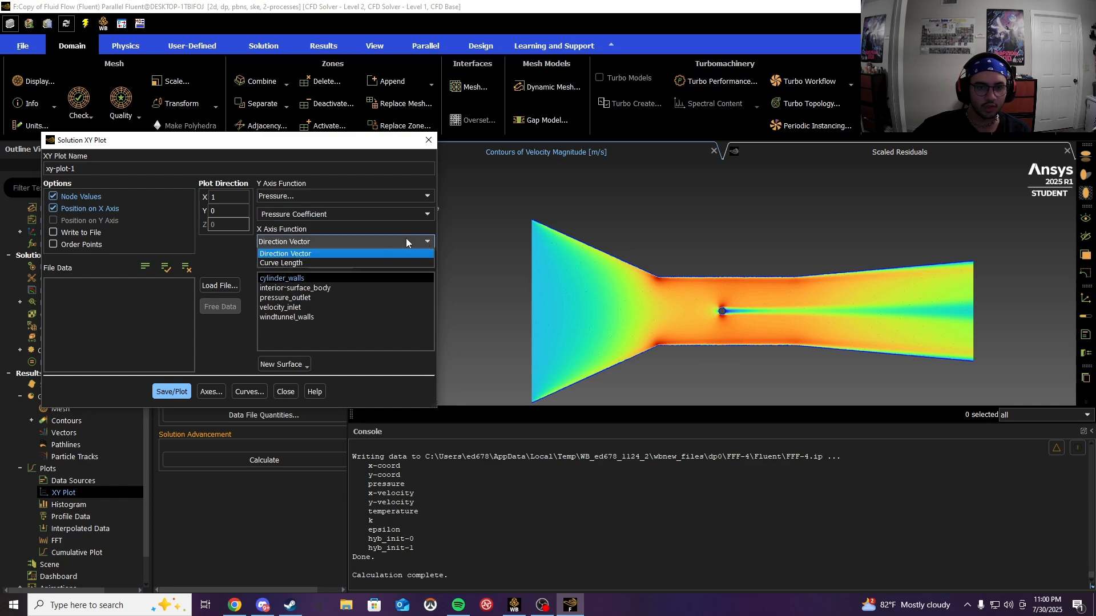
left_click(288, 263)
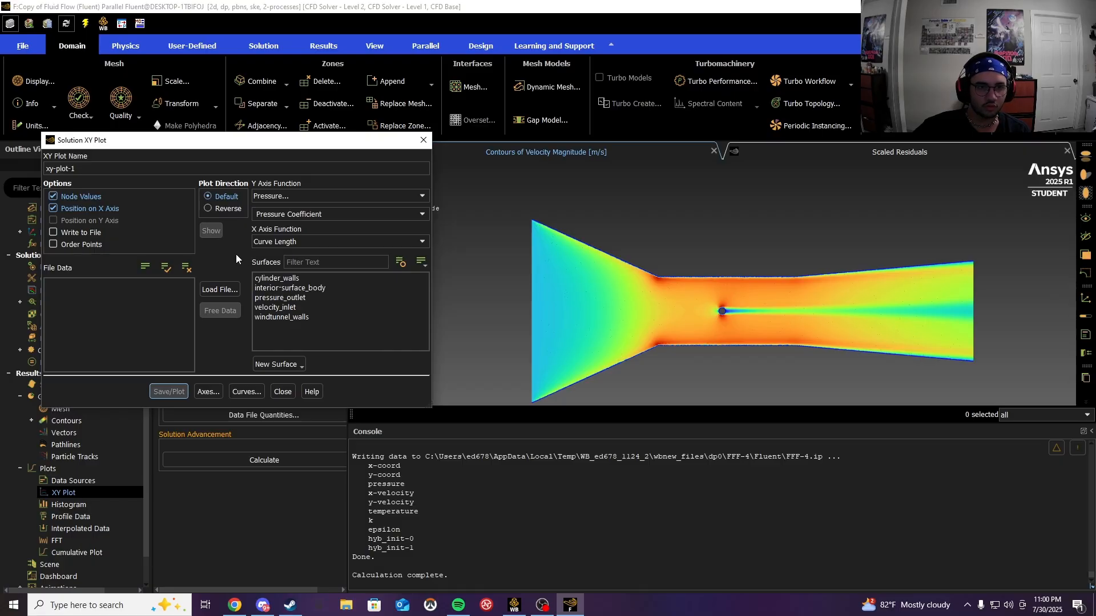
left_click(287, 279)
left_click(163, 392)
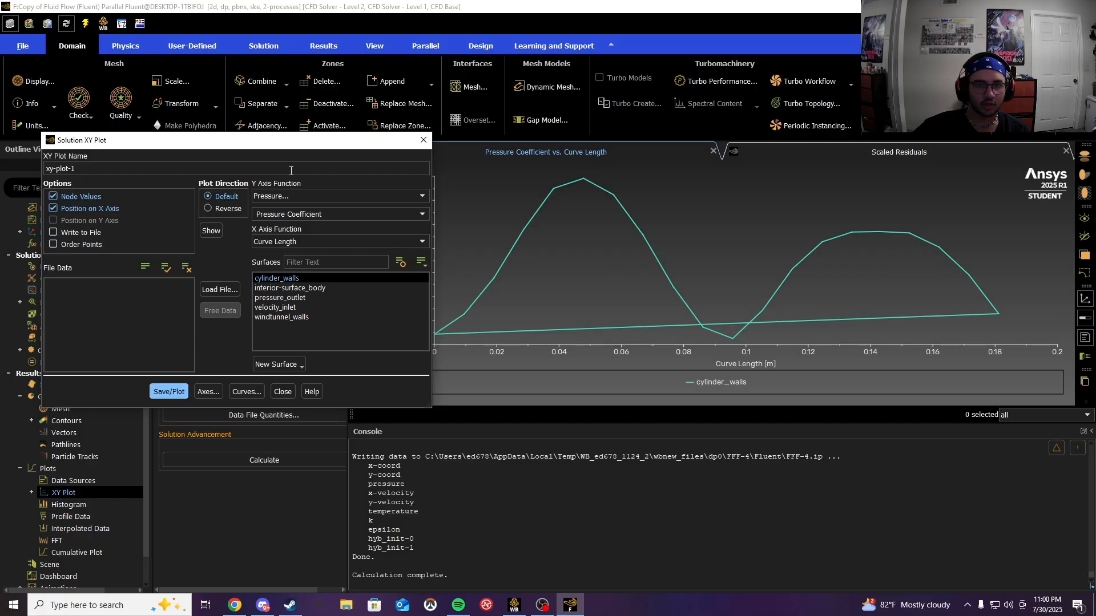
Step: Replot the cylinder's pressure coefficient with Direction Vector as the X axis function
left_click_drag(299, 144, 271, 120)
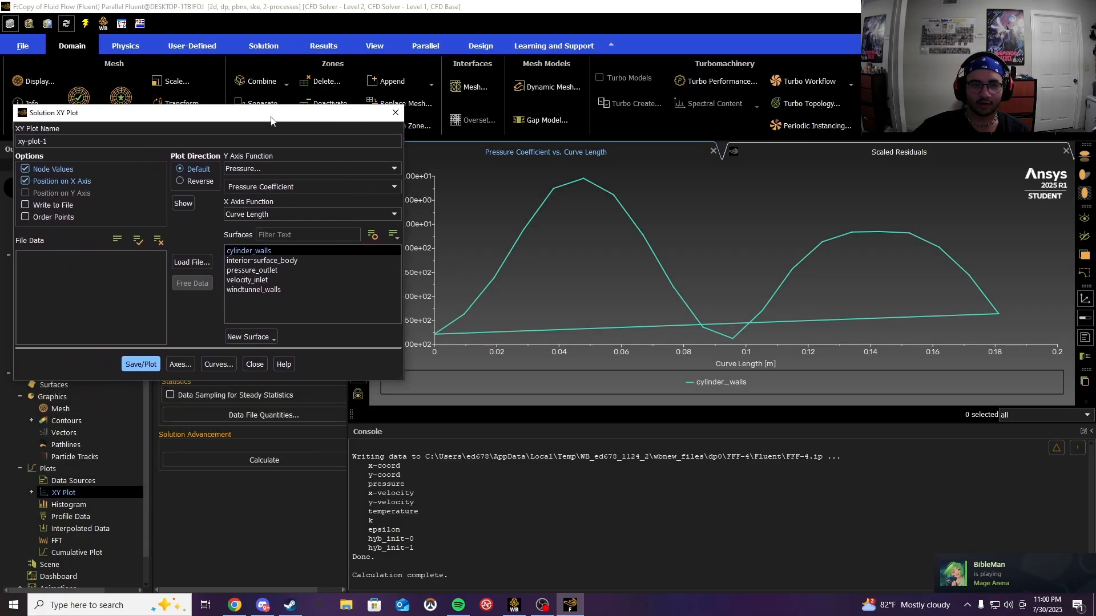
left_click(343, 214)
left_click(268, 225)
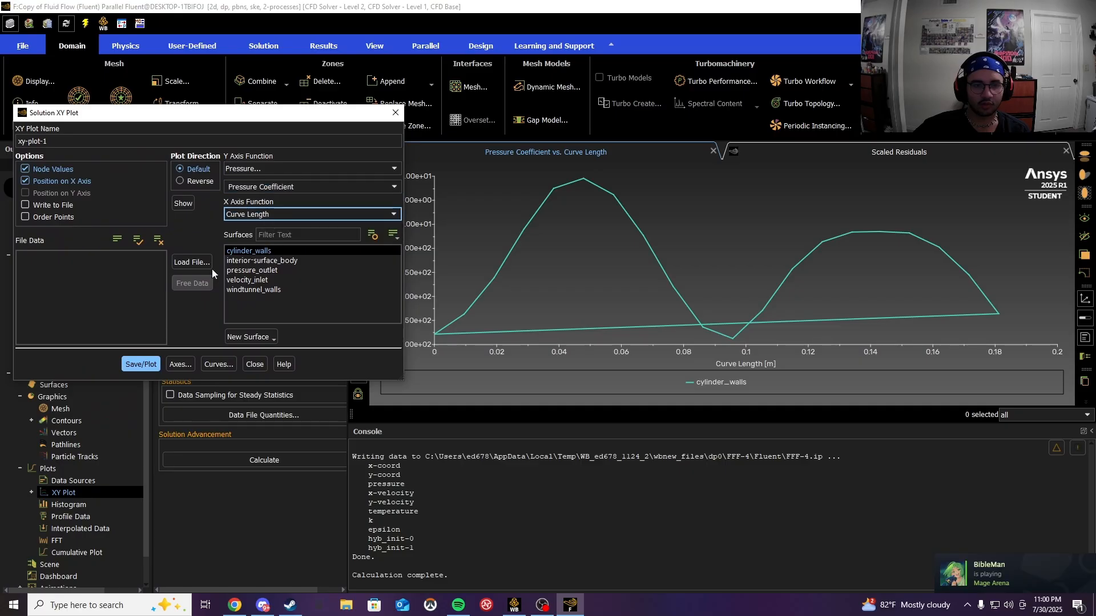
left_click(370, 214)
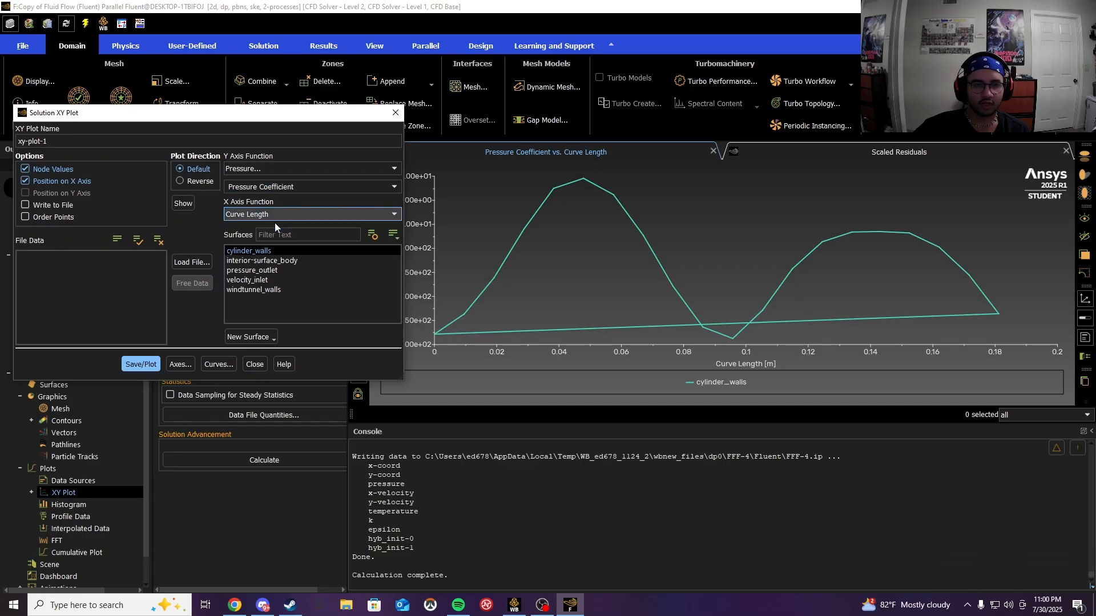
left_click(269, 236)
left_click(144, 365)
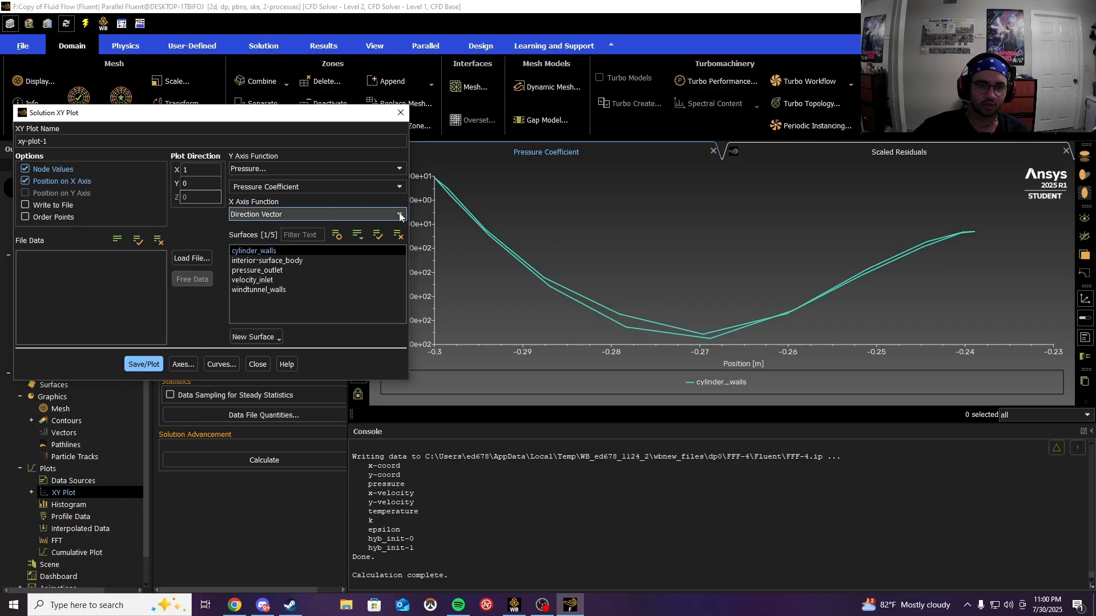
Step: Return the X axis function to Curve Length, replot the pressure coefficient and close the XY plot settings
left_click(399, 214)
left_click(342, 234)
left_click(140, 366)
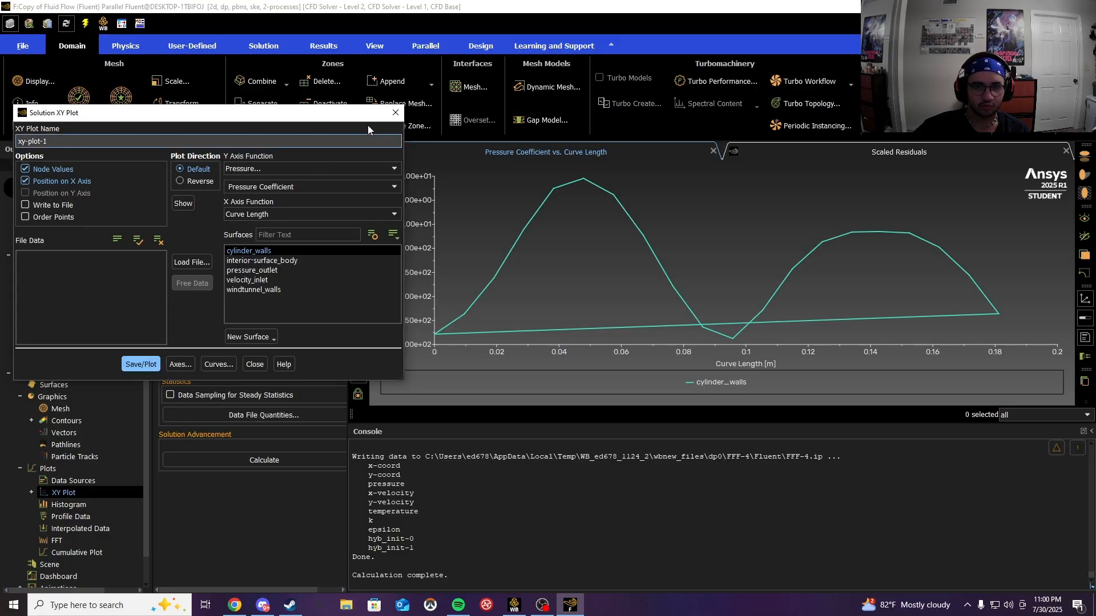
left_click(395, 112)
Step: Print a force report for the cylinder_walls zone to the console and close the force report settings
scroll(12, 547, "down", 2)
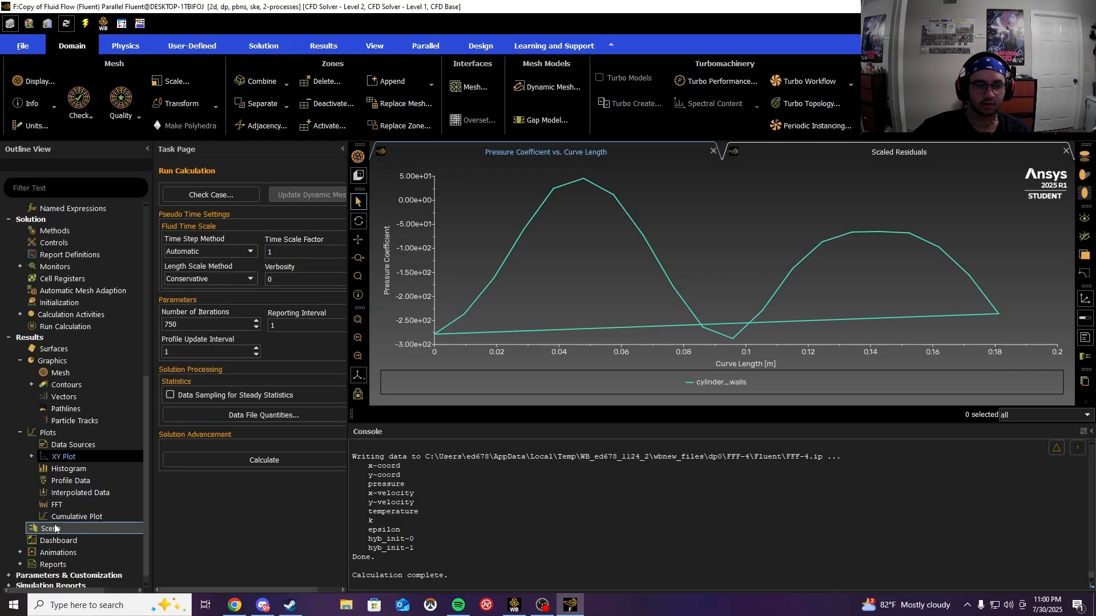
left_click(20, 553)
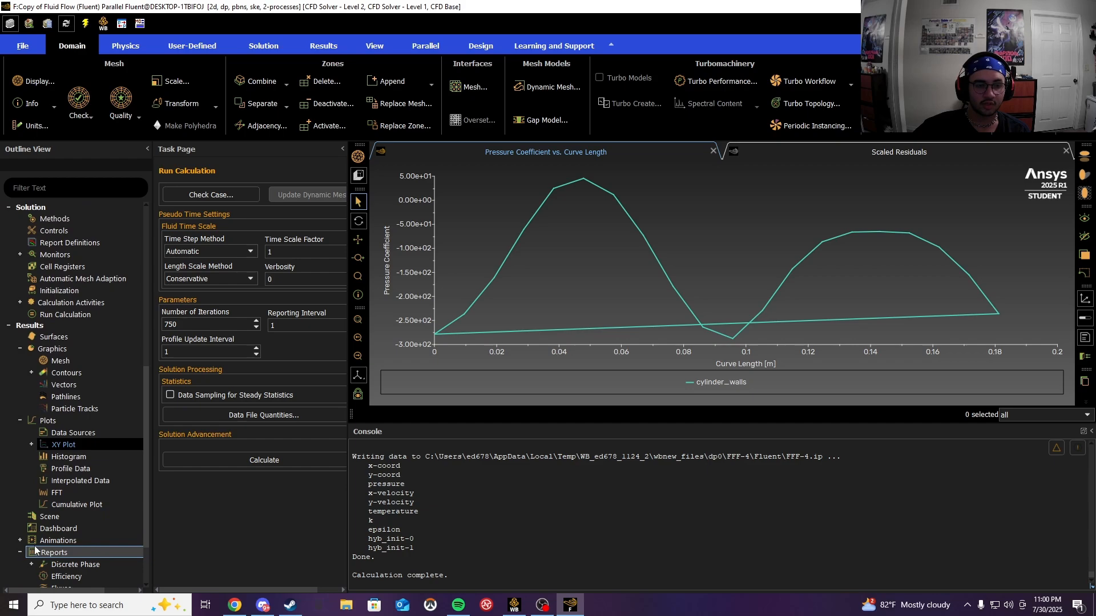
scroll(68, 532, "down", 3)
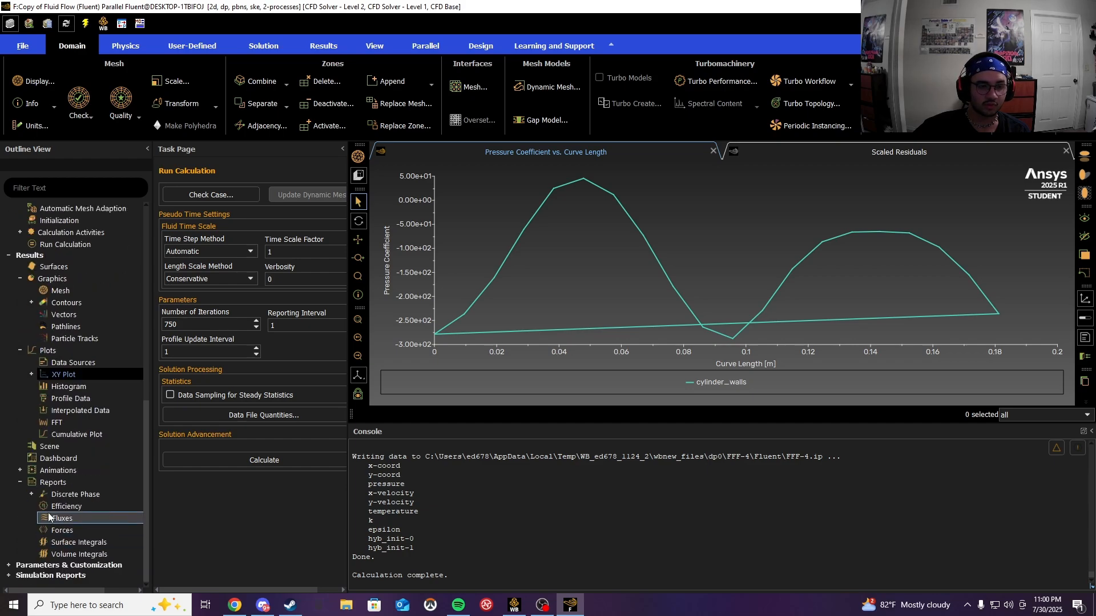
left_click(68, 532)
double_click(75, 535)
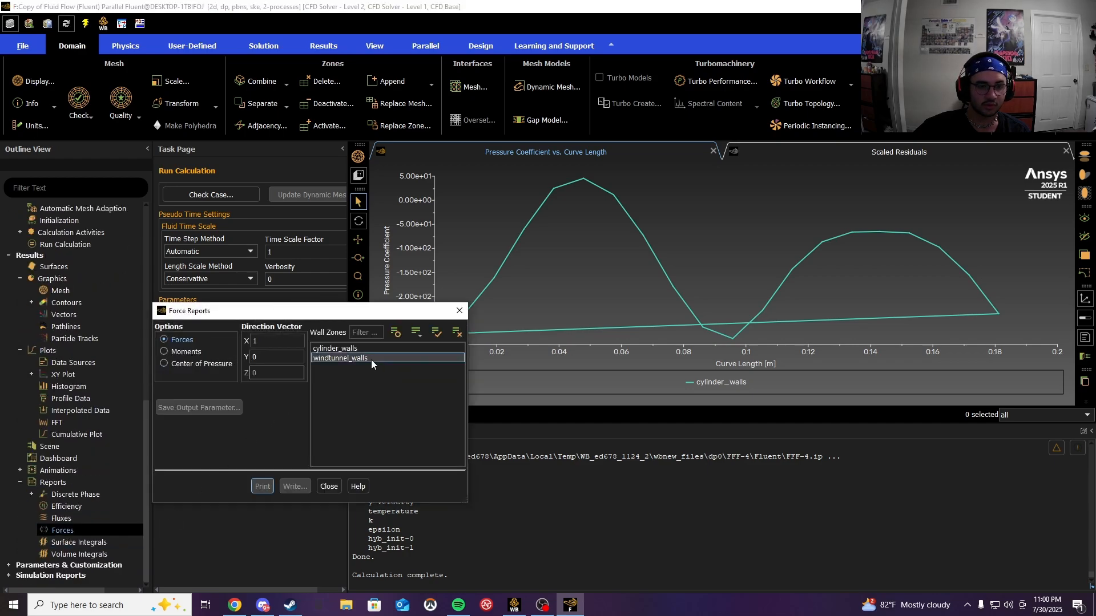
left_click(329, 349)
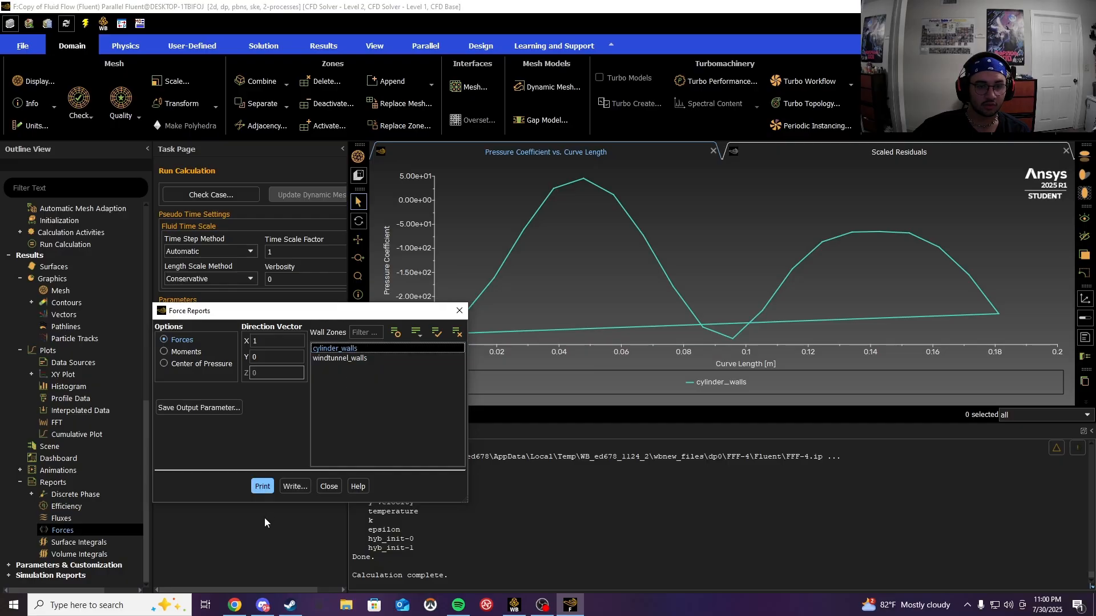
left_click(263, 487)
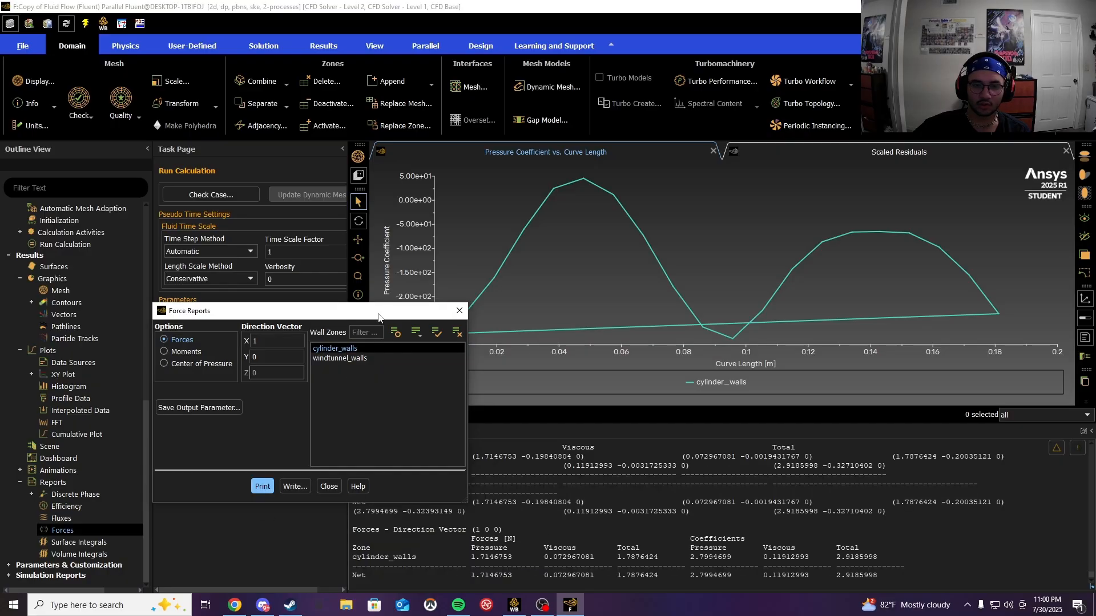
left_click_drag(377, 318, 339, 222)
left_click(420, 216)
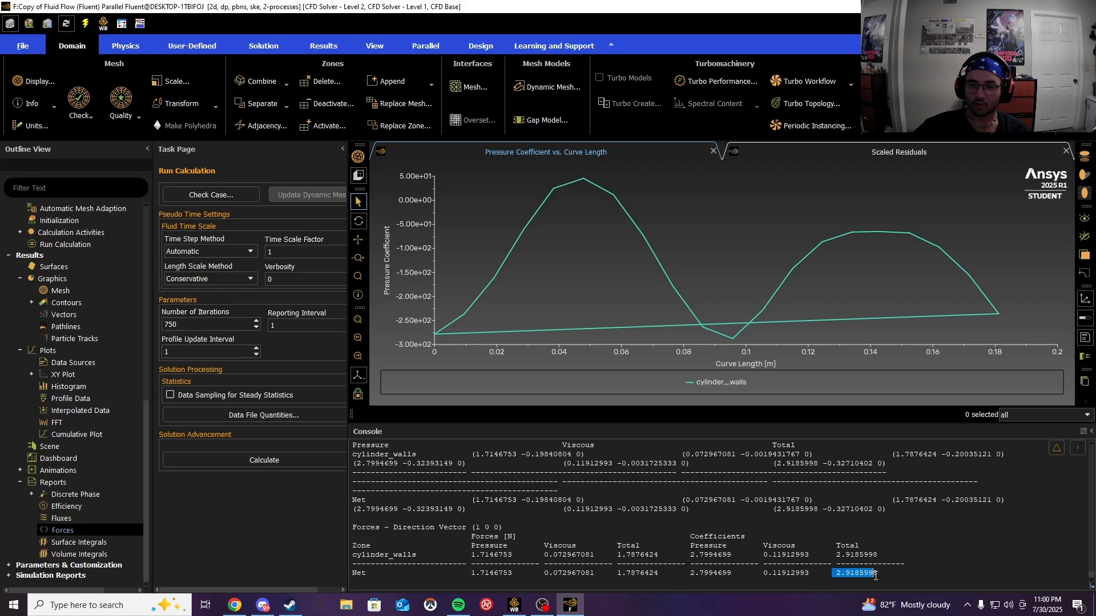
Step: Read the total force coefficient of cylinder_walls in the console's force report to get the drag coefficient
left_click(870, 557)
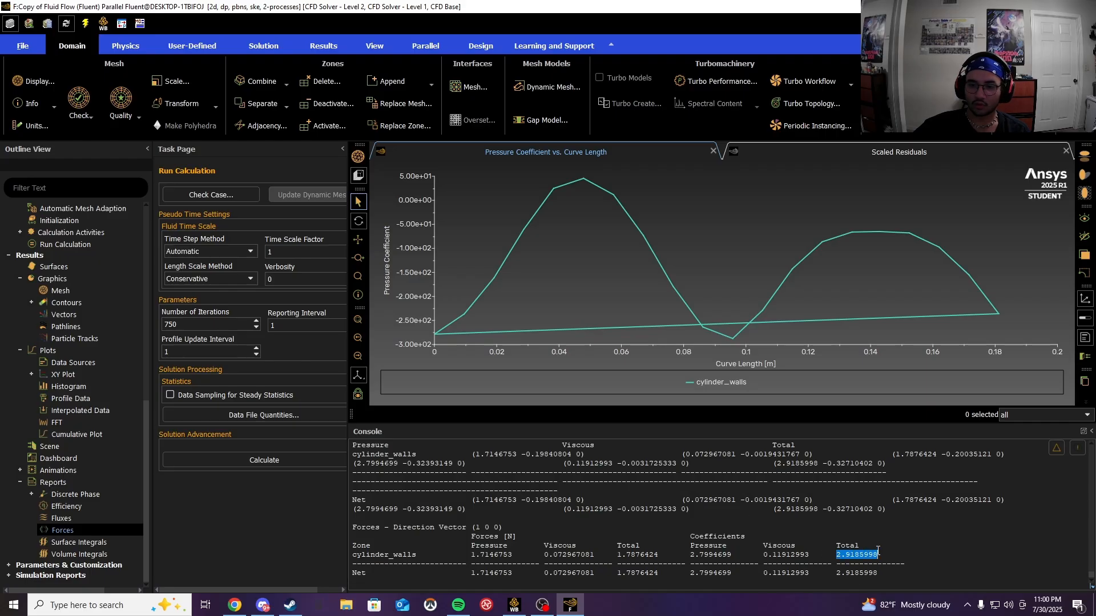
left_click(878, 552)
scroll(724, 541, "up", 5)
scroll(708, 537, "down", 5)
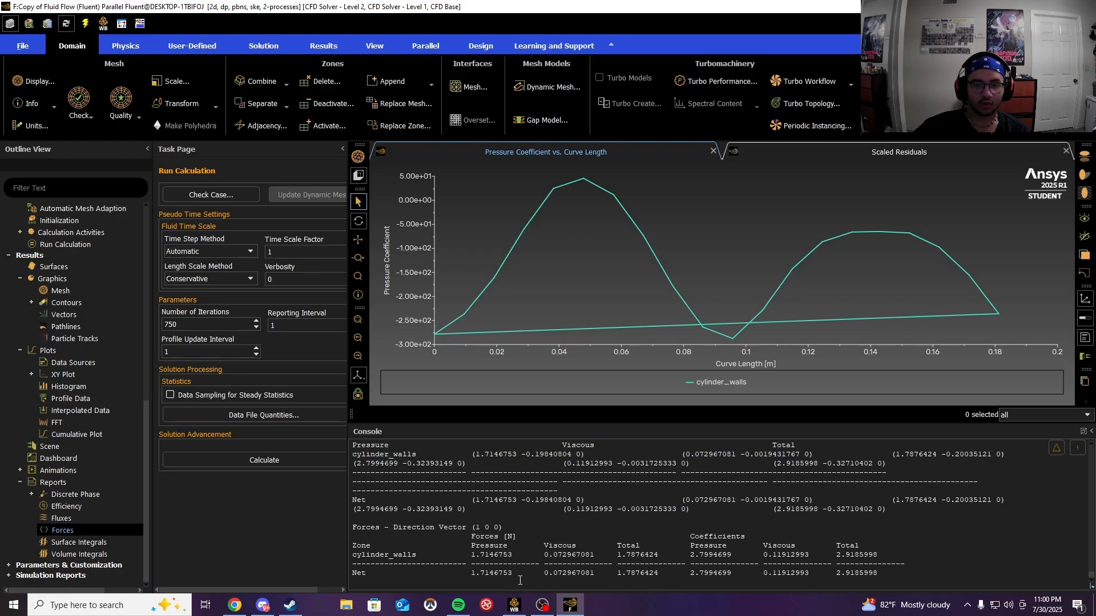
mouse_move(523, 609)
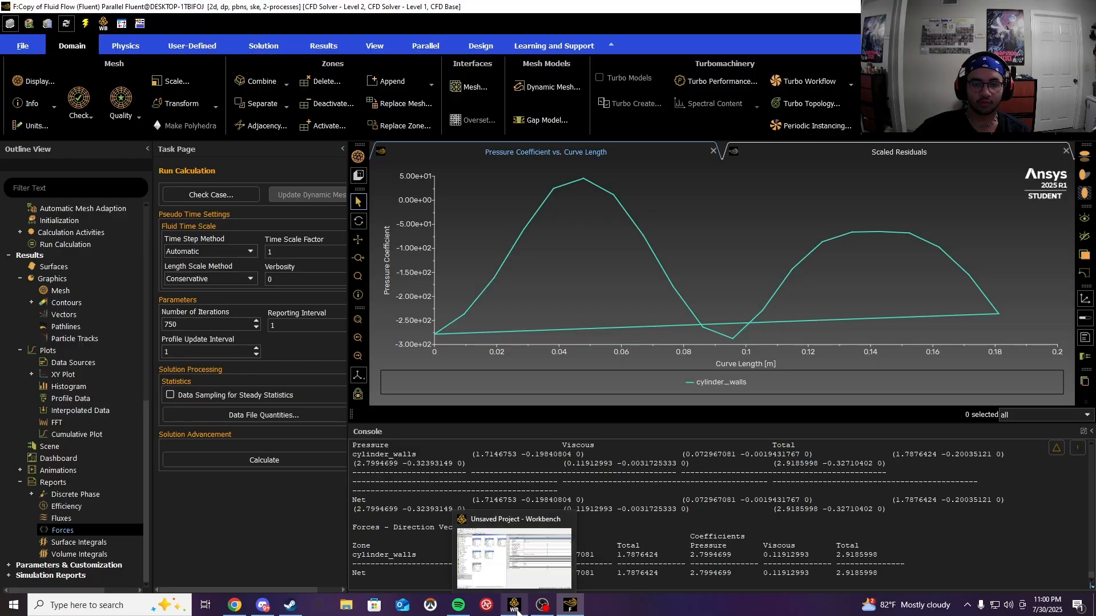
Step: Quit Fluent, keeping the settings changes for the current calculation only
left_click(1080, 6)
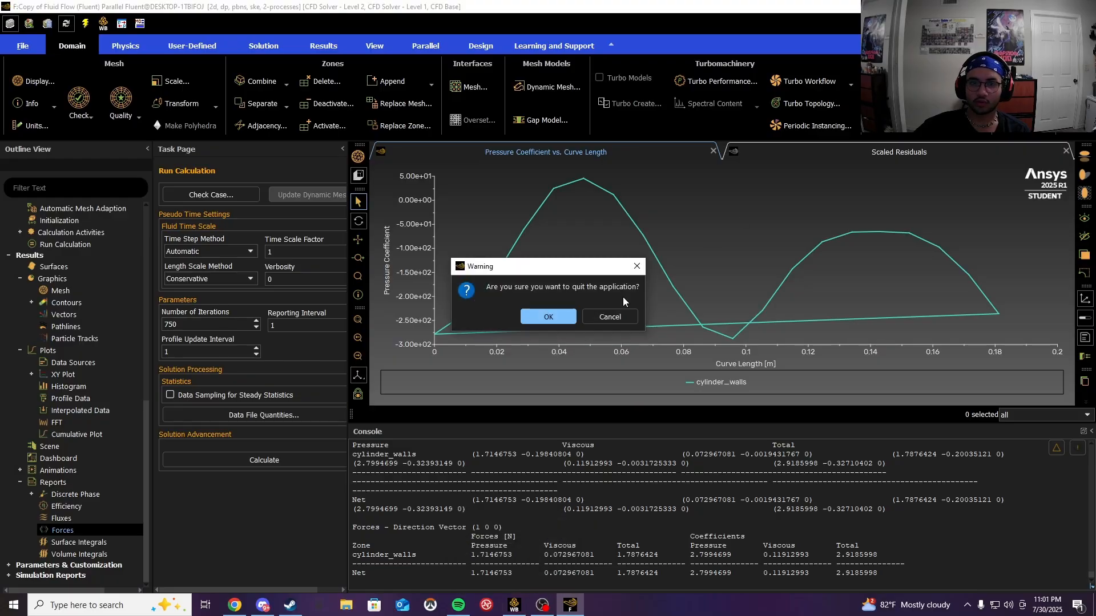
left_click(548, 317)
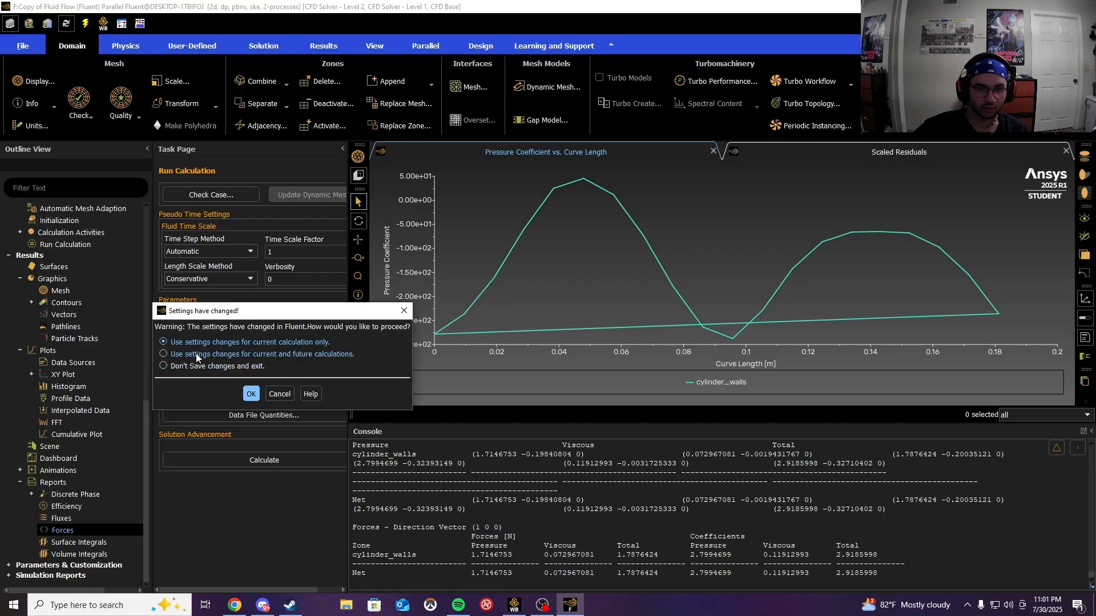
left_click(251, 393)
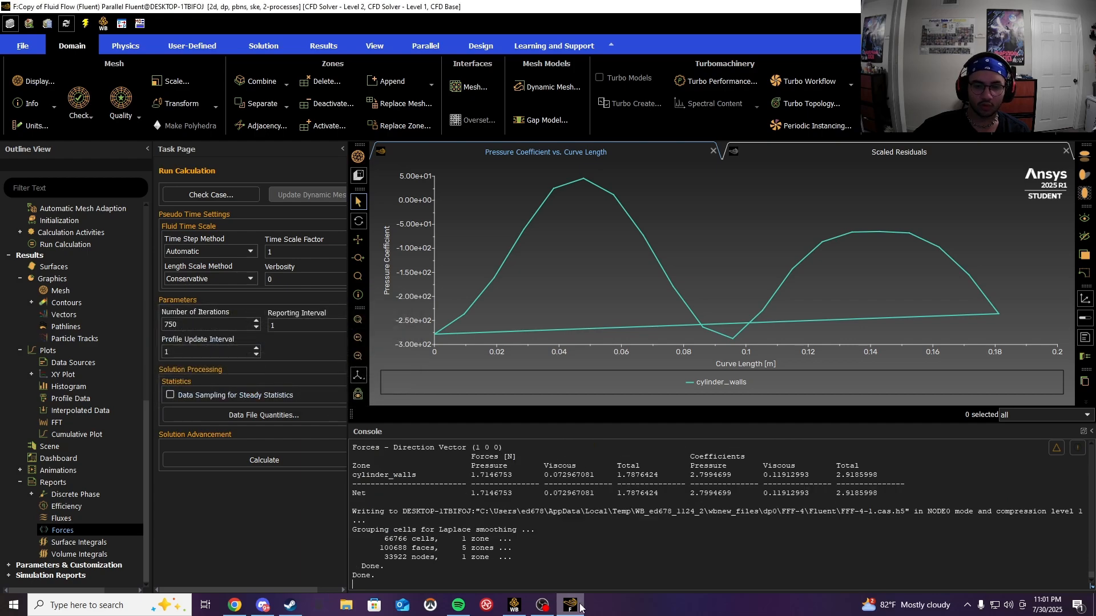
Step: Switch to Workbench and open the geometry of system E, Copy of Fluid Flow (Fluent), in DesignModeler
mouse_move(581, 607)
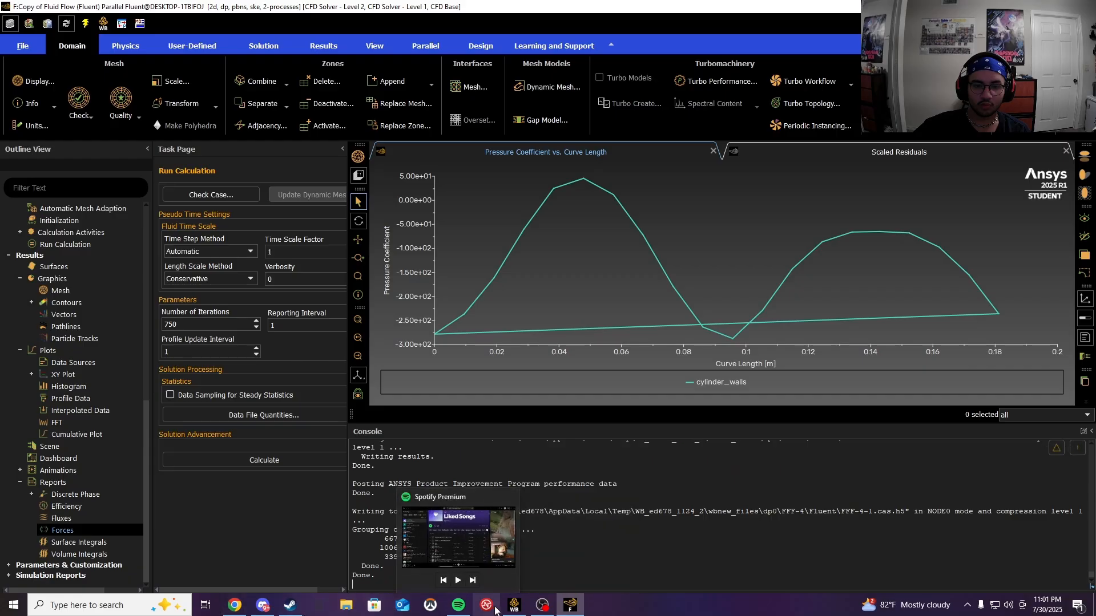
left_click(513, 607)
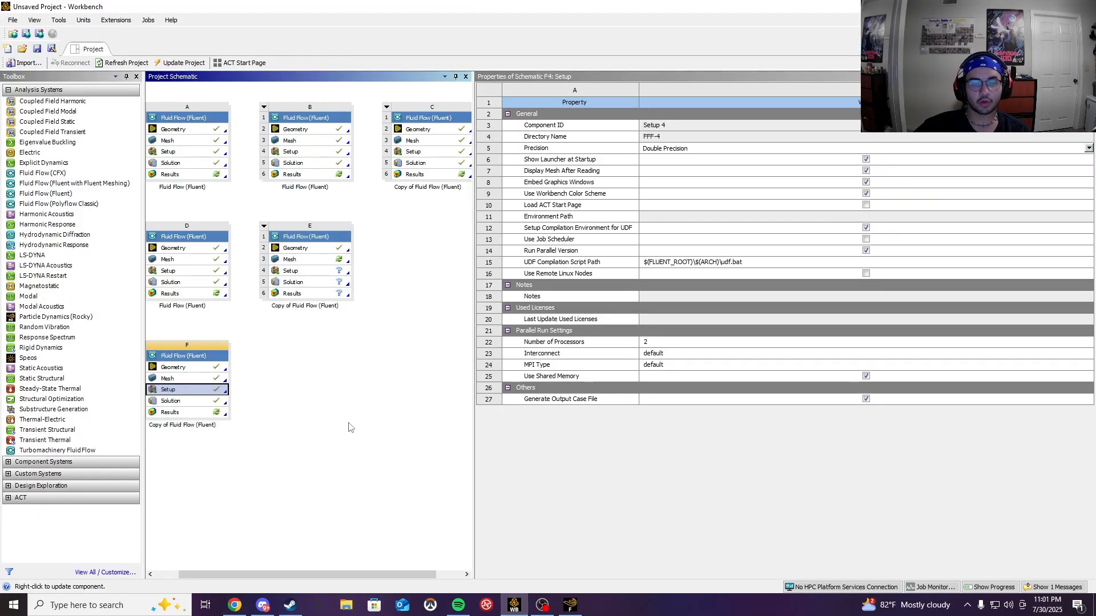
right_click(317, 252)
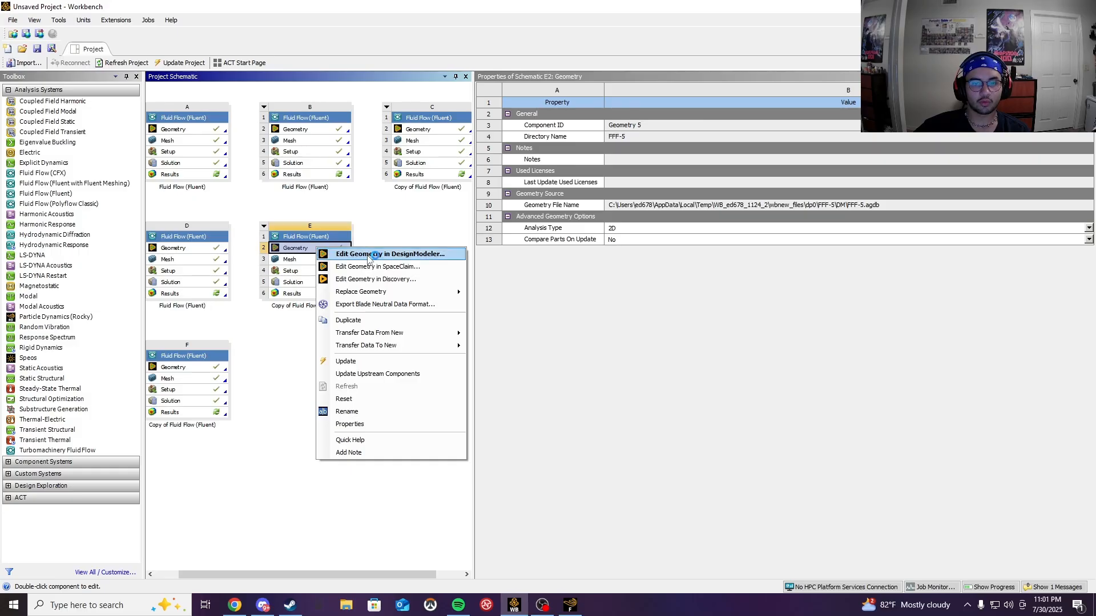
left_click(381, 254)
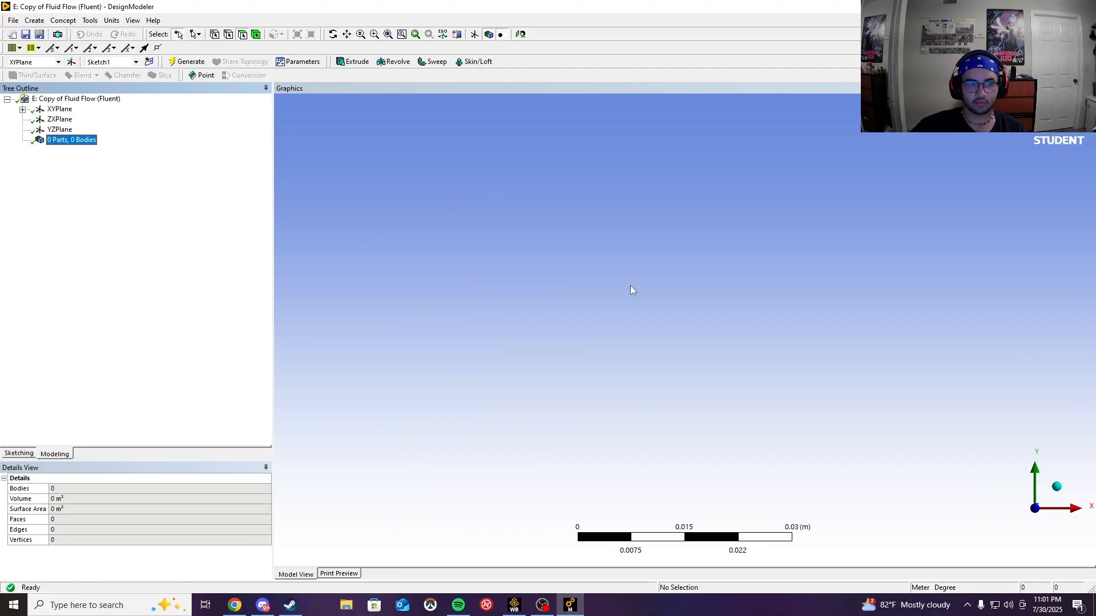
Step: Set Sketch1 under the XYPlane to Always Show Sketch
left_click(23, 109)
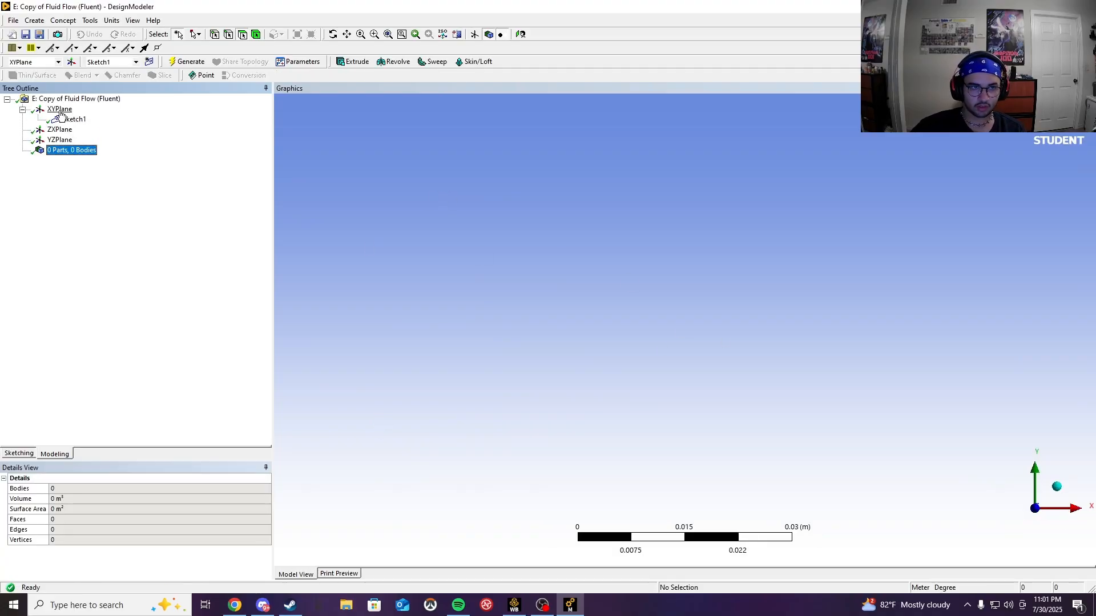
left_click(61, 109)
left_click(73, 121)
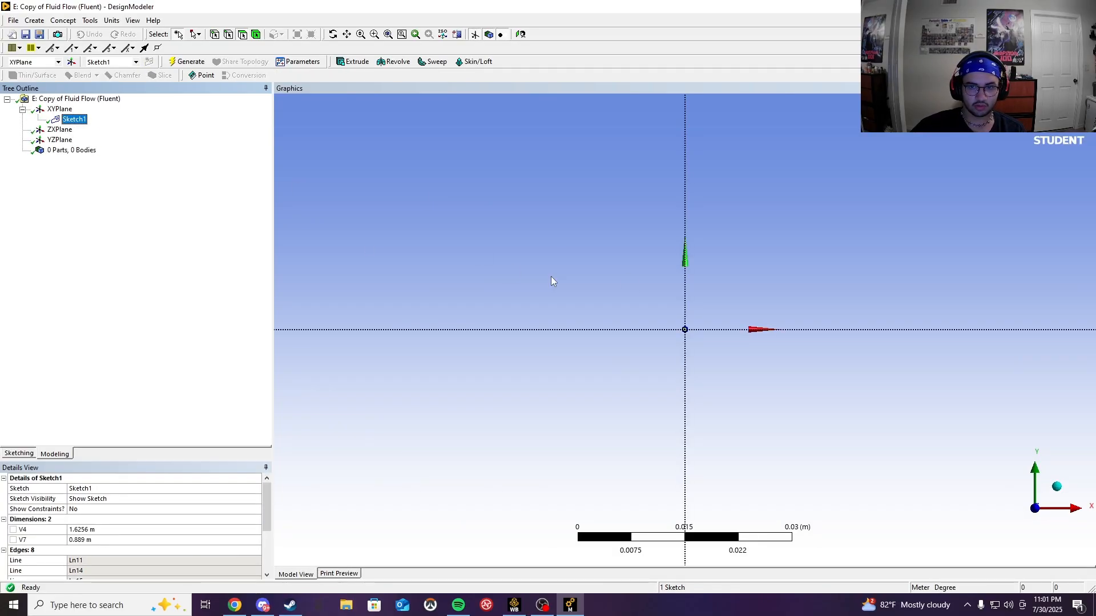
left_click_drag(649, 312, 813, 361)
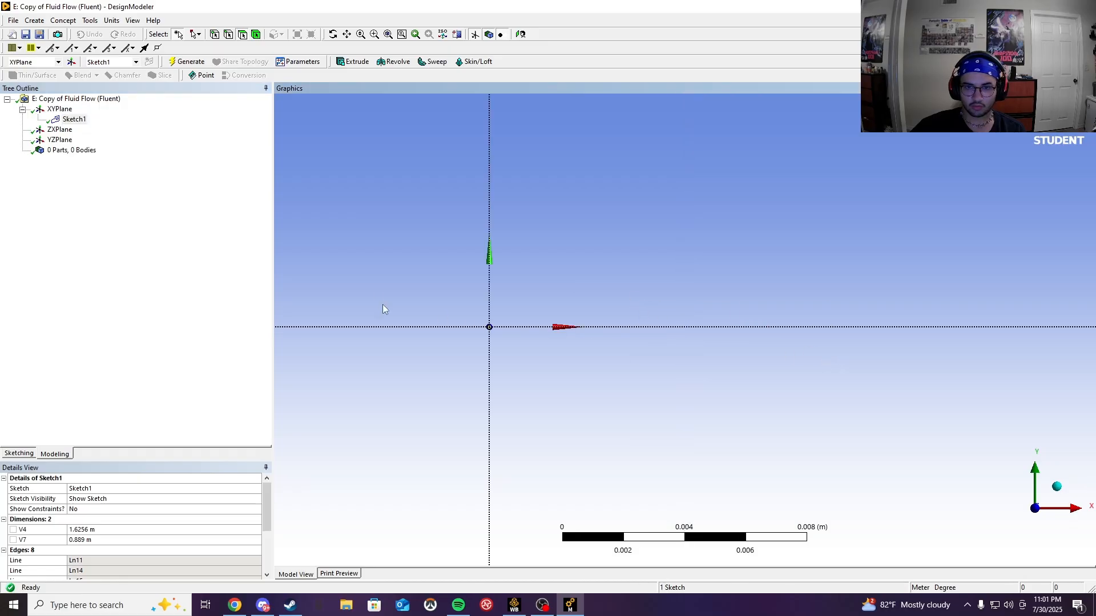
left_click_drag(382, 309, 686, 403)
right_click(69, 119)
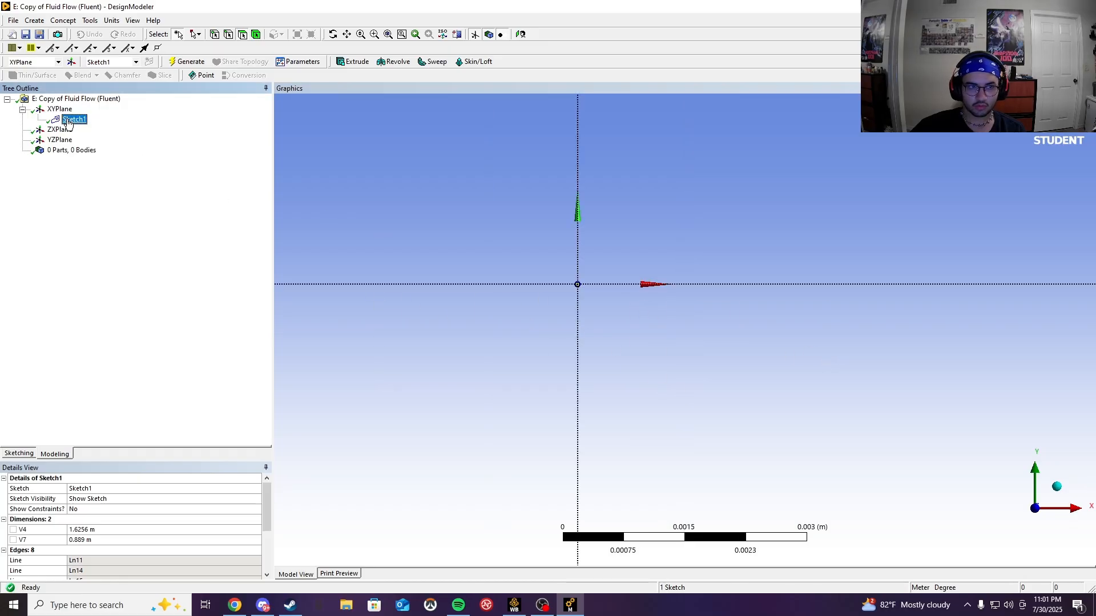
left_click(108, 130)
Step: Sketch a rectangle about 0.51 m by 0.17 m inside the wind tunnel's straight section, to the left of the origin
scroll(580, 288, "down", 3)
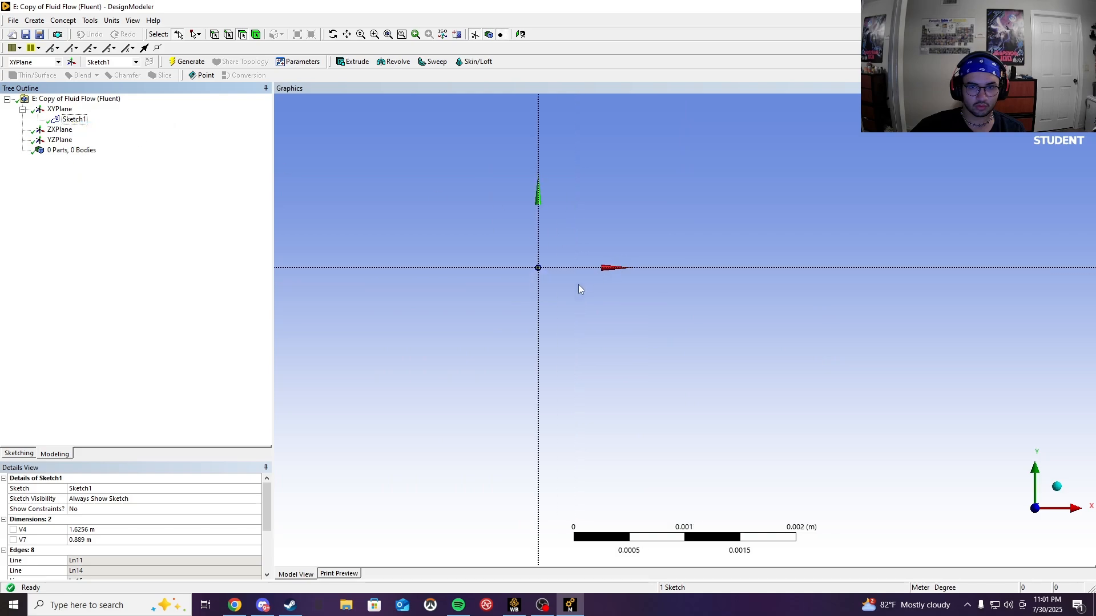
scroll(636, 311, "down", 2)
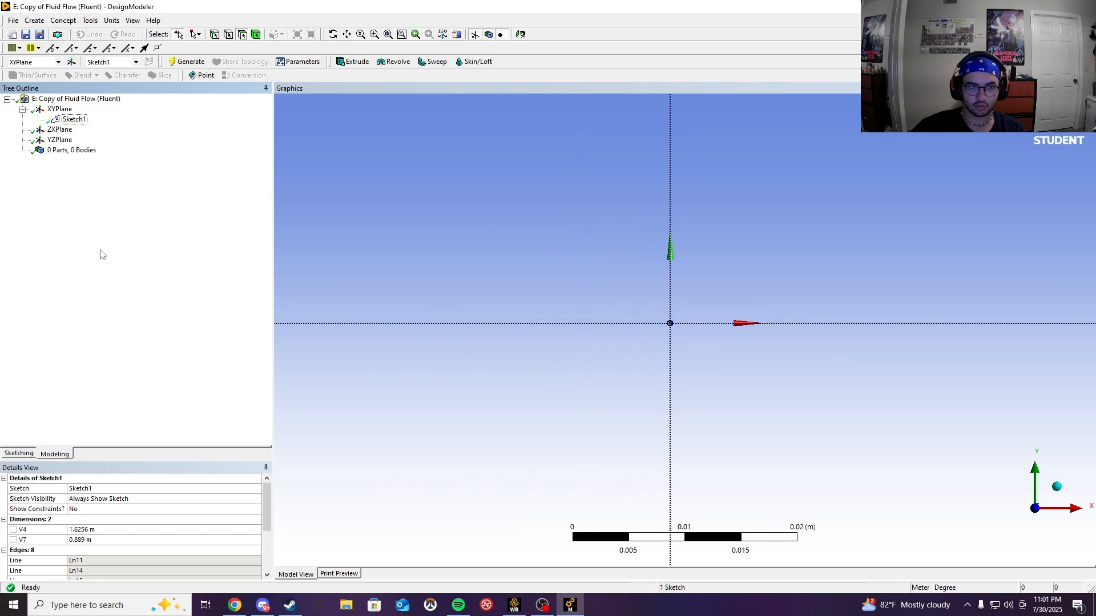
scroll(725, 354, "down", 4)
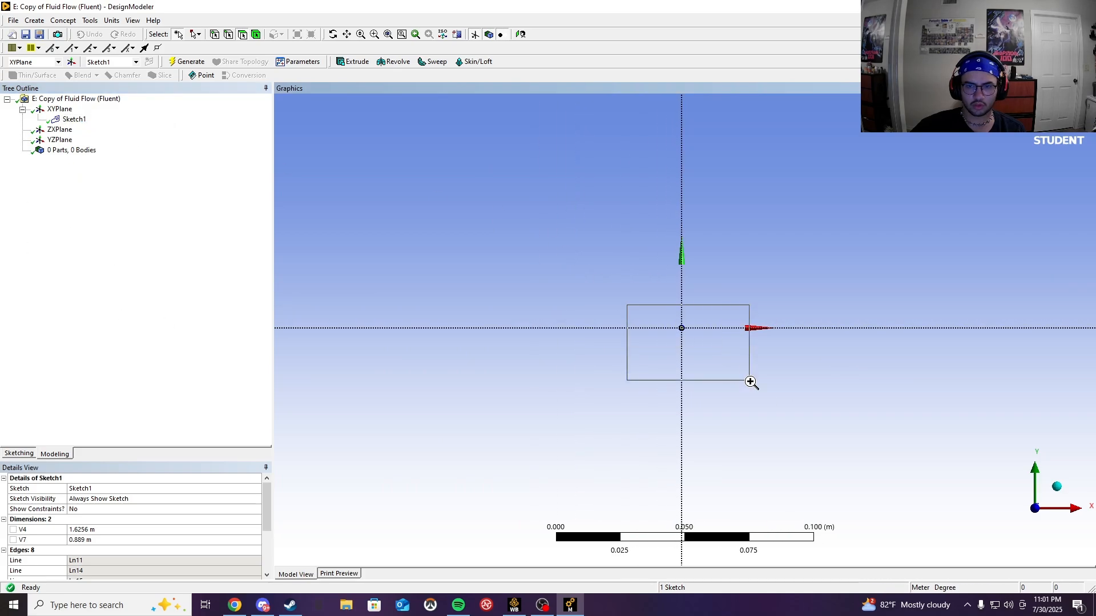
left_click_drag(751, 382, 751, 382)
scroll(650, 257, "down", 2)
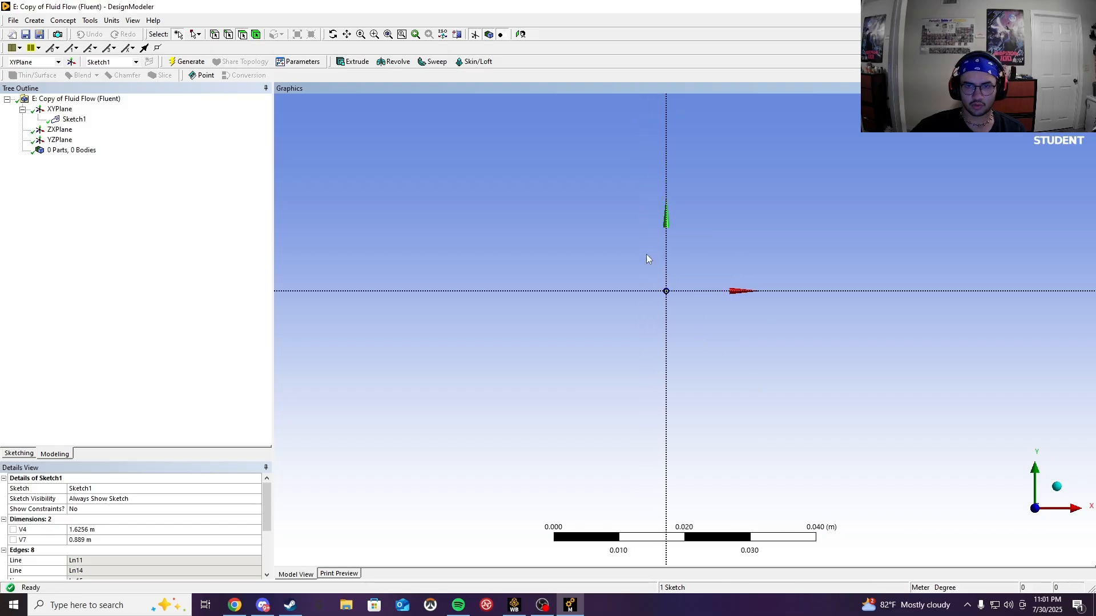
scroll(660, 295, "down", 6)
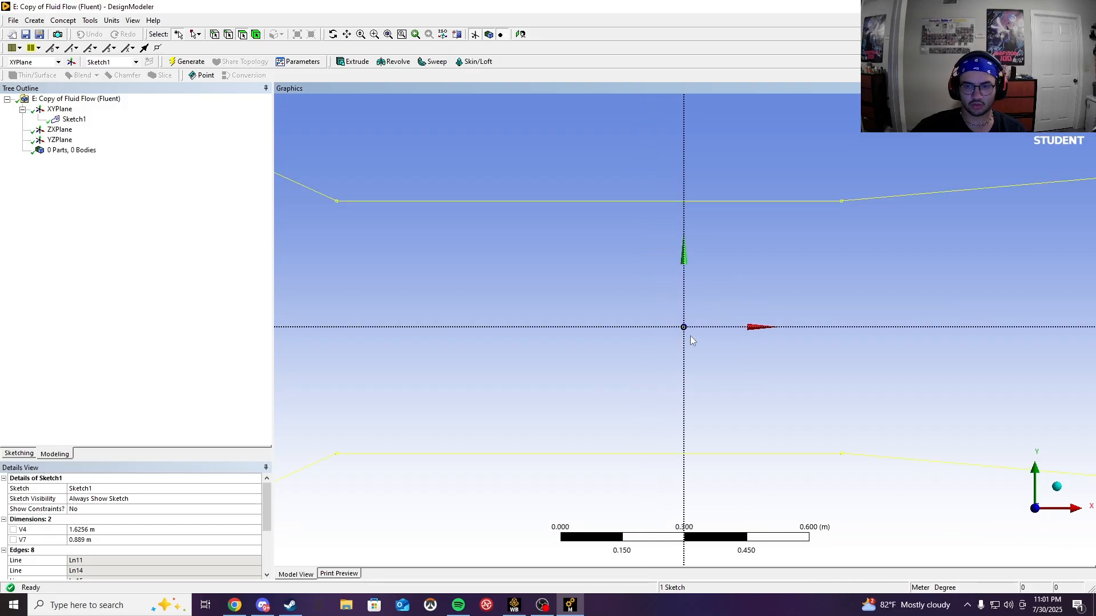
scroll(691, 341, "down", 4)
scroll(692, 340, "up", 2)
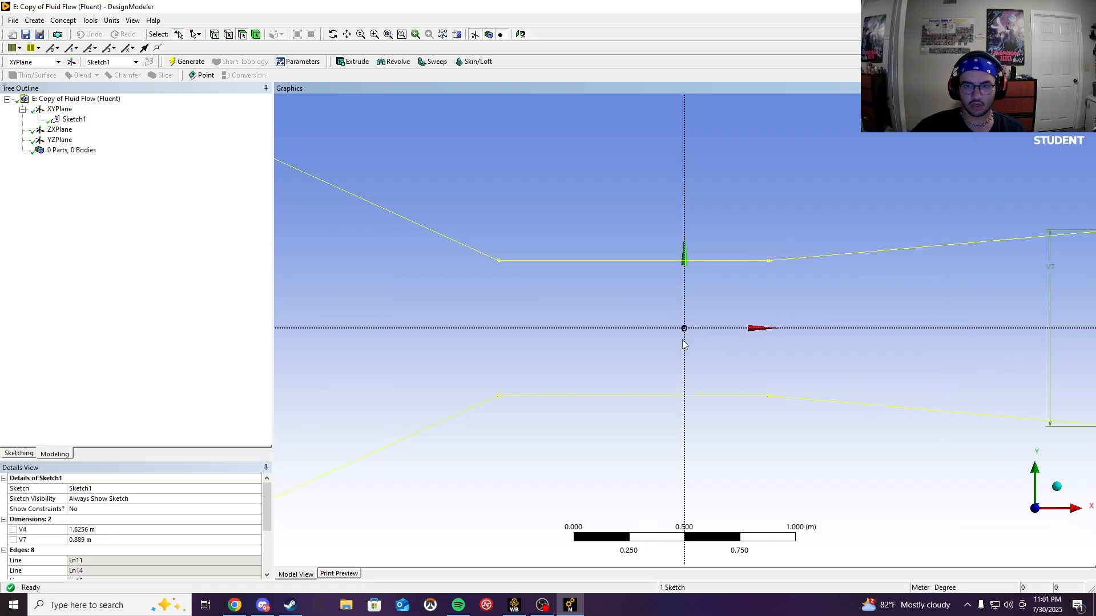
scroll(683, 342, "up", 3)
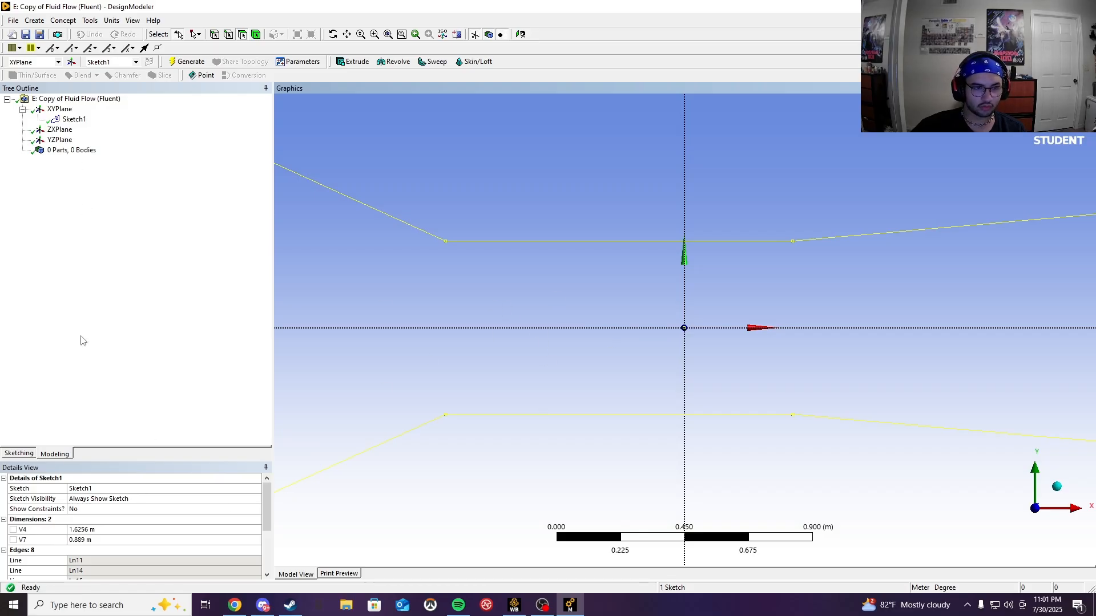
left_click(21, 454)
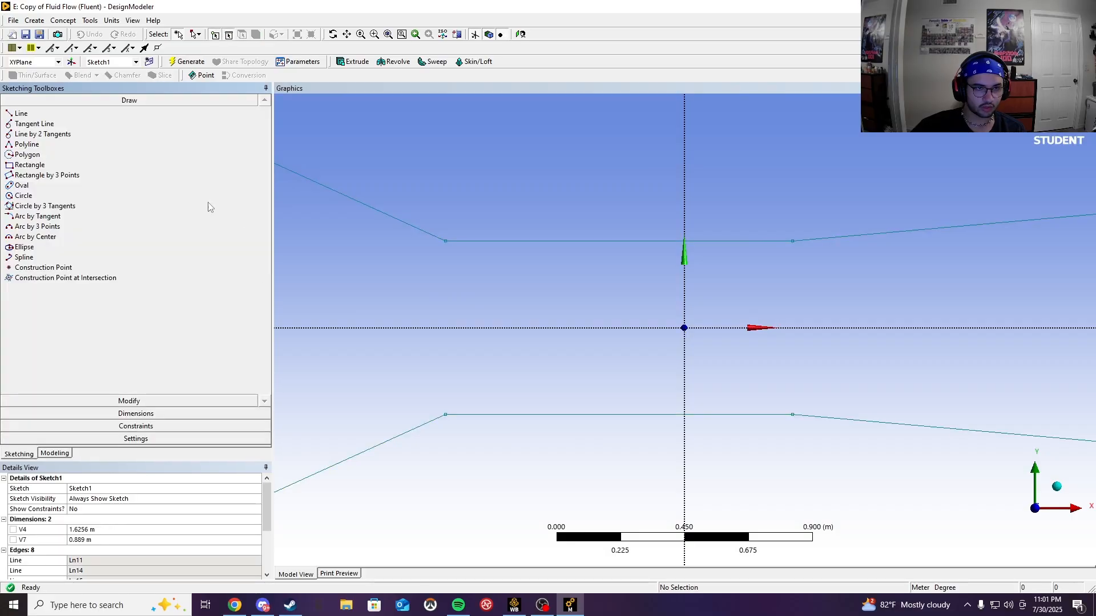
left_click(29, 165)
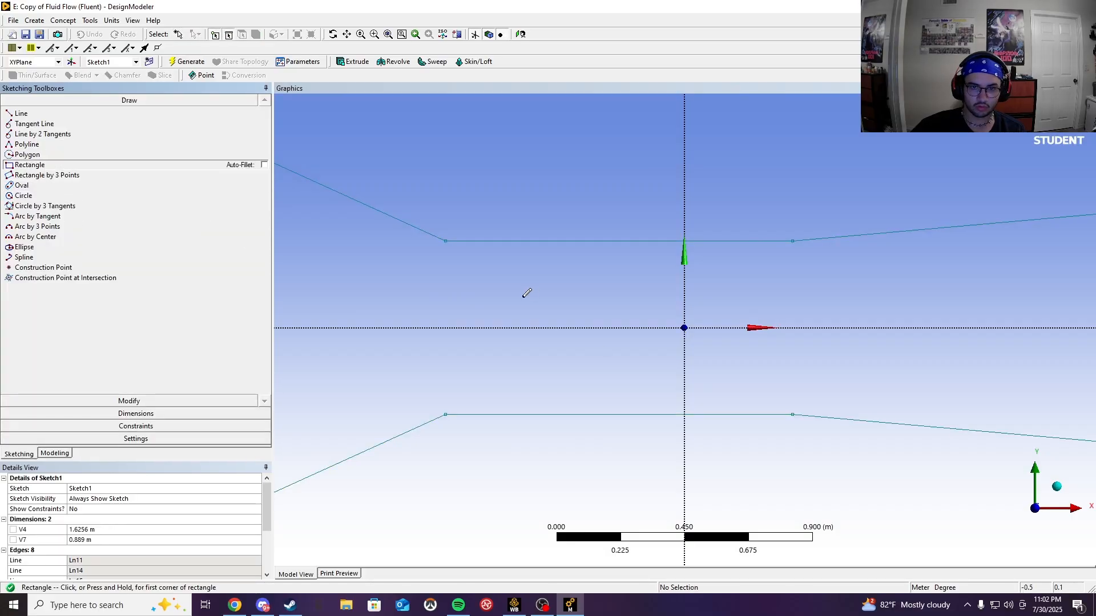
left_click(495, 302)
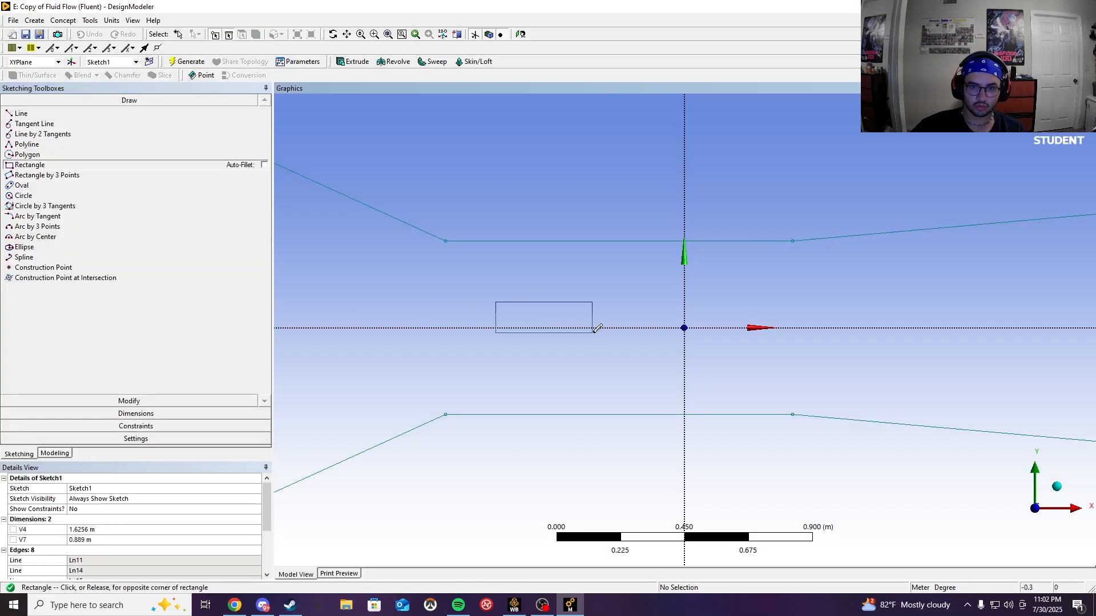
left_click(642, 349)
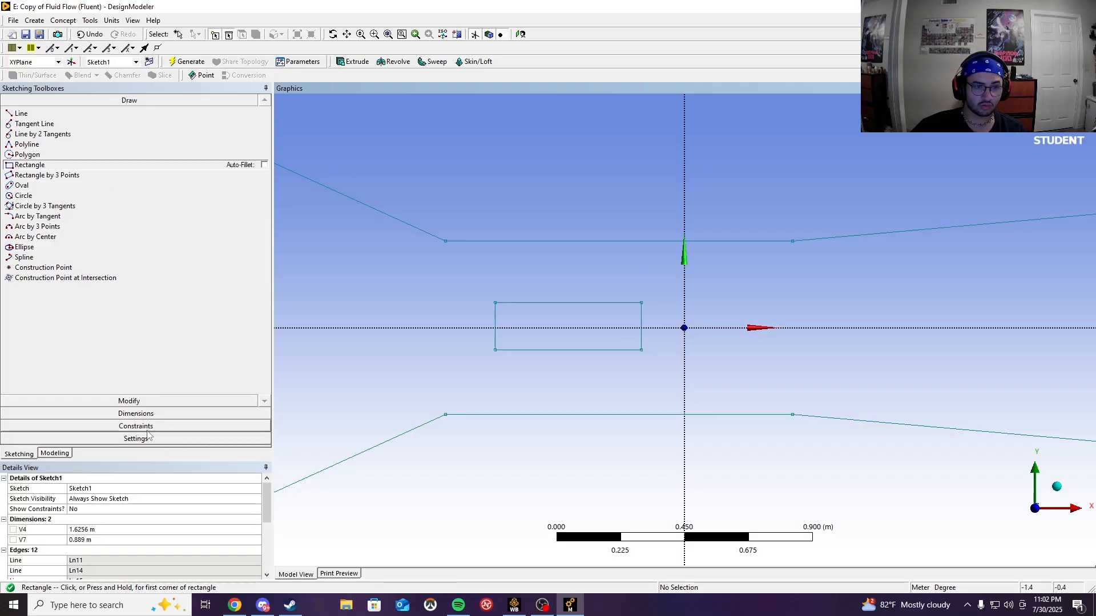
Step: Dimension the rectangle's horizontal length and its vertical height
left_click(137, 414)
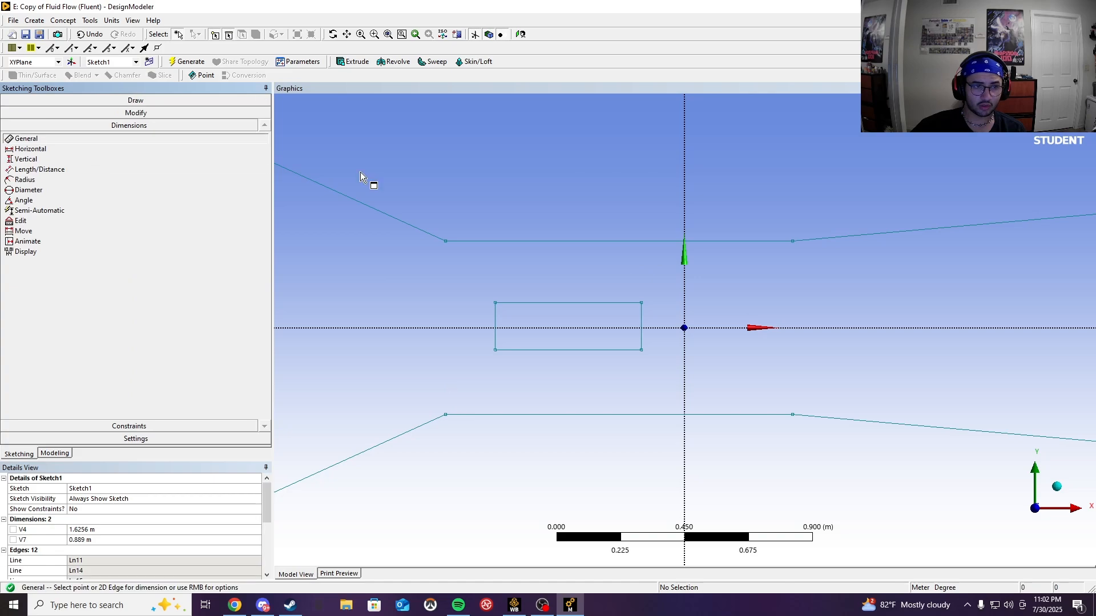
left_click(575, 302)
left_click(563, 284)
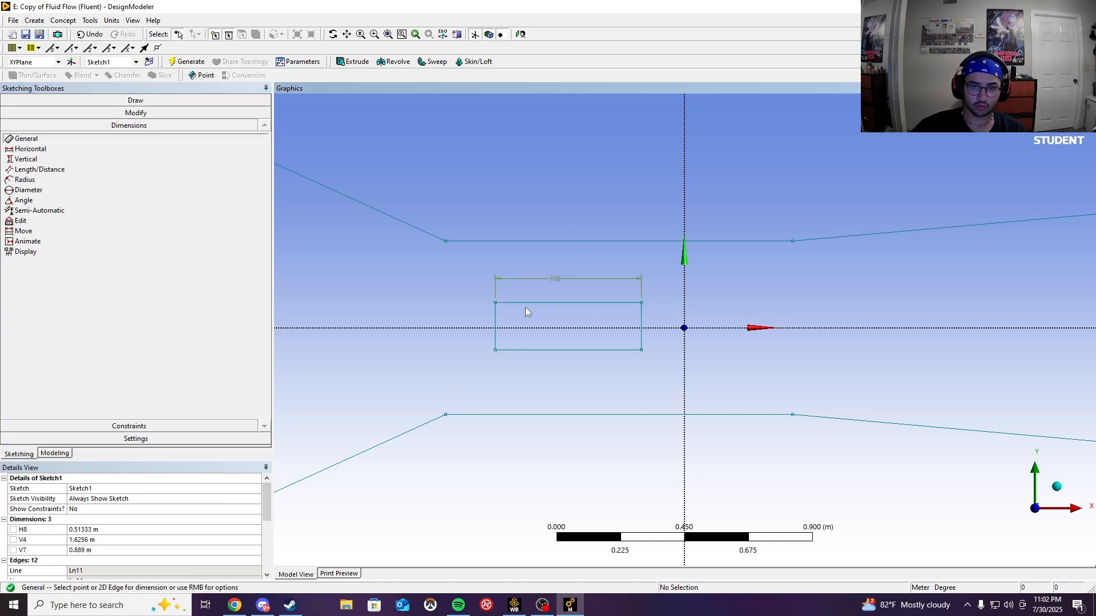
left_click(494, 326)
left_click(465, 343)
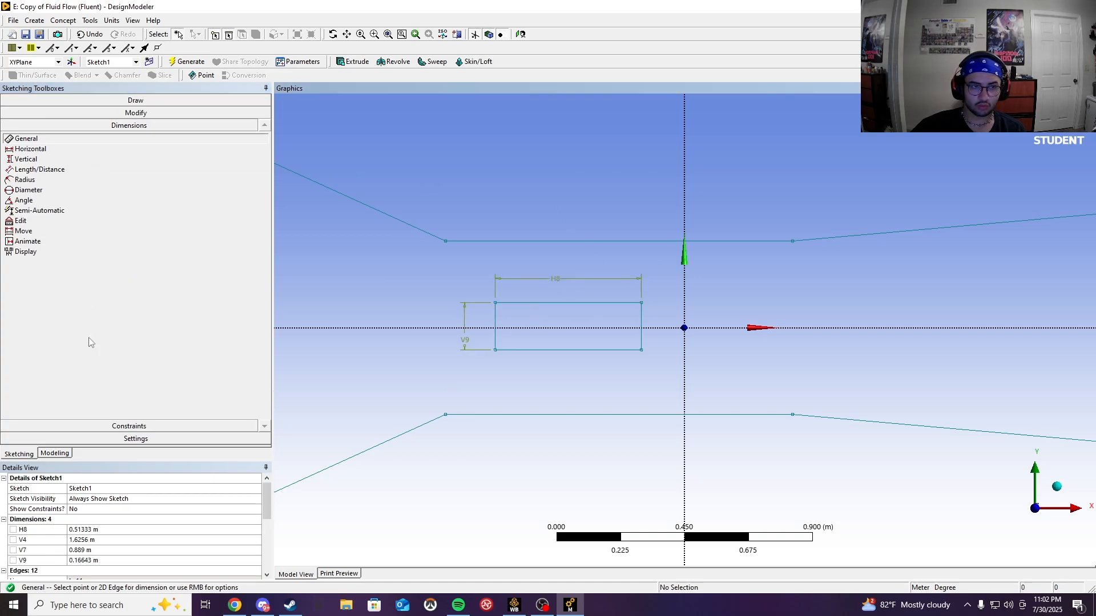
Step: Apply a midpoint constraint that places the midpoint of the rectangle's right-hand edge on the origin
left_click(129, 426)
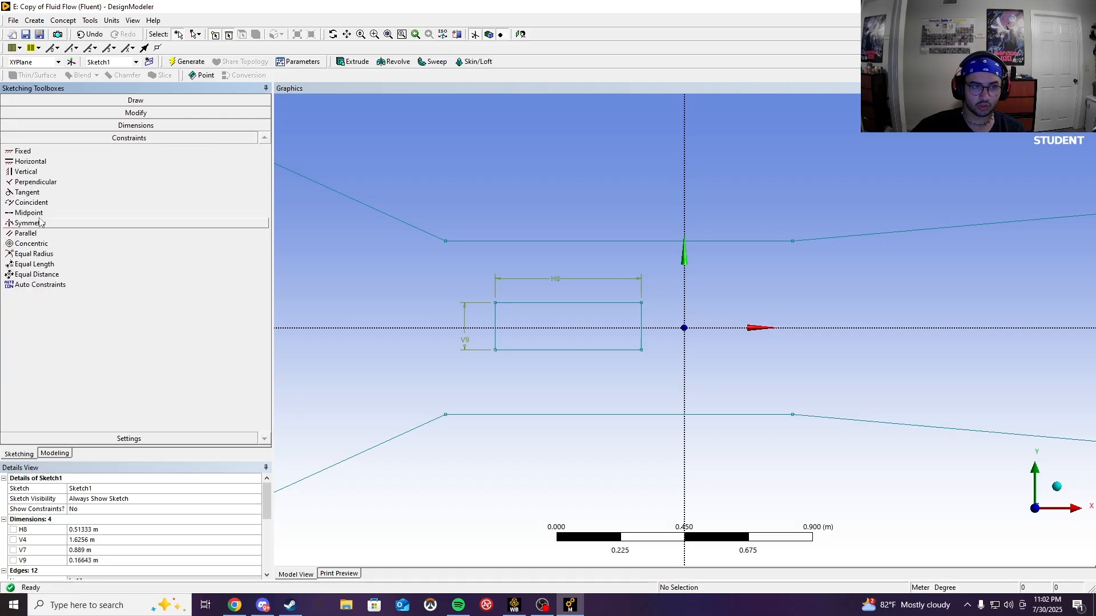
left_click(32, 213)
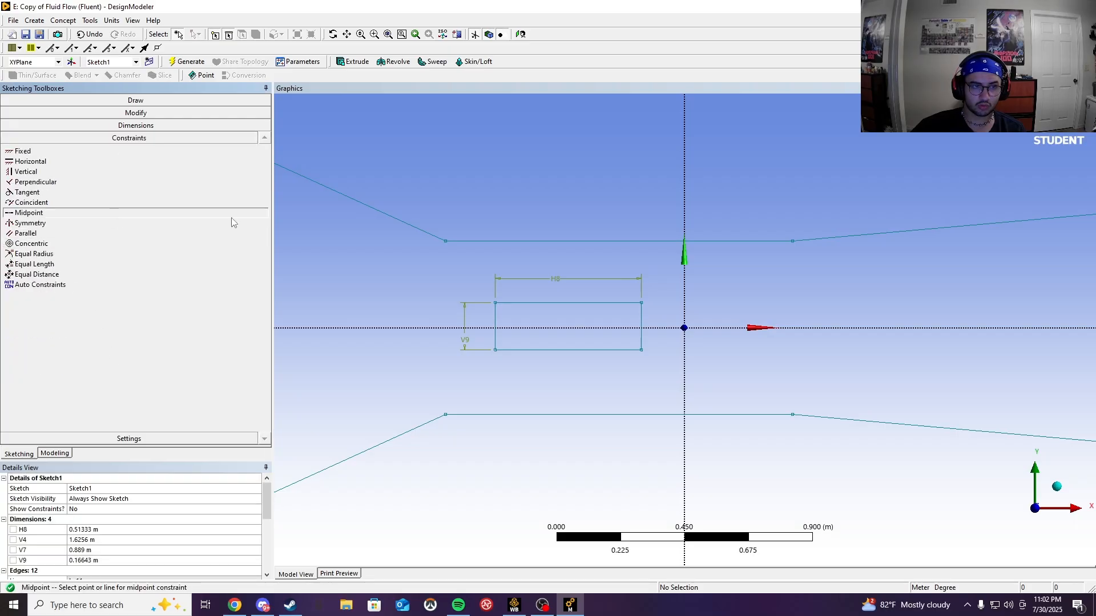
left_click(684, 328)
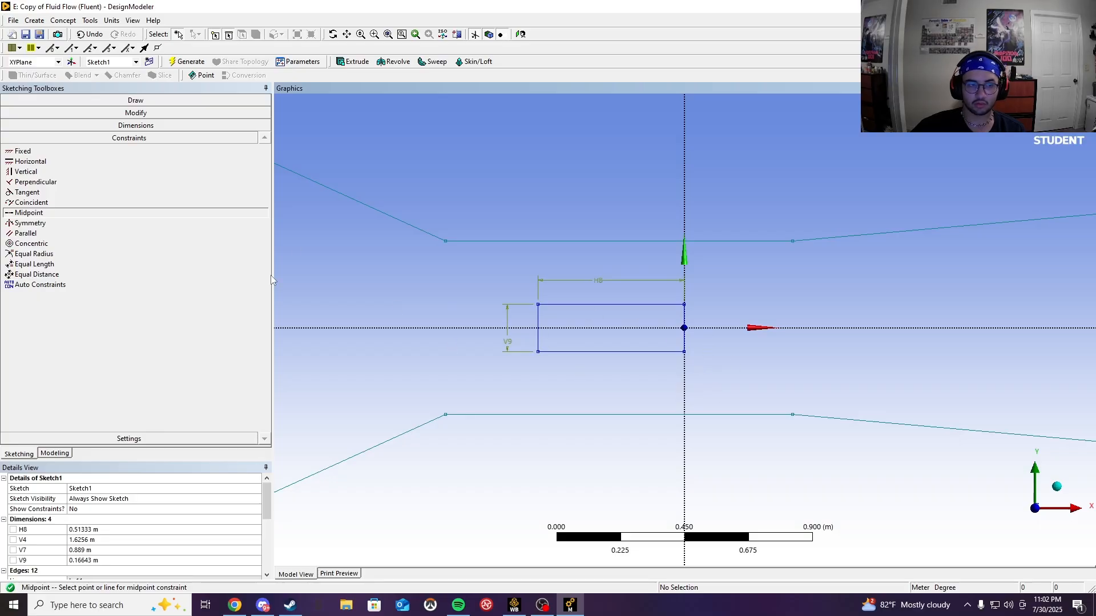
Step: Set the rectangle's horizontal length to 0.5 m
scroll(106, 531, "down", 2)
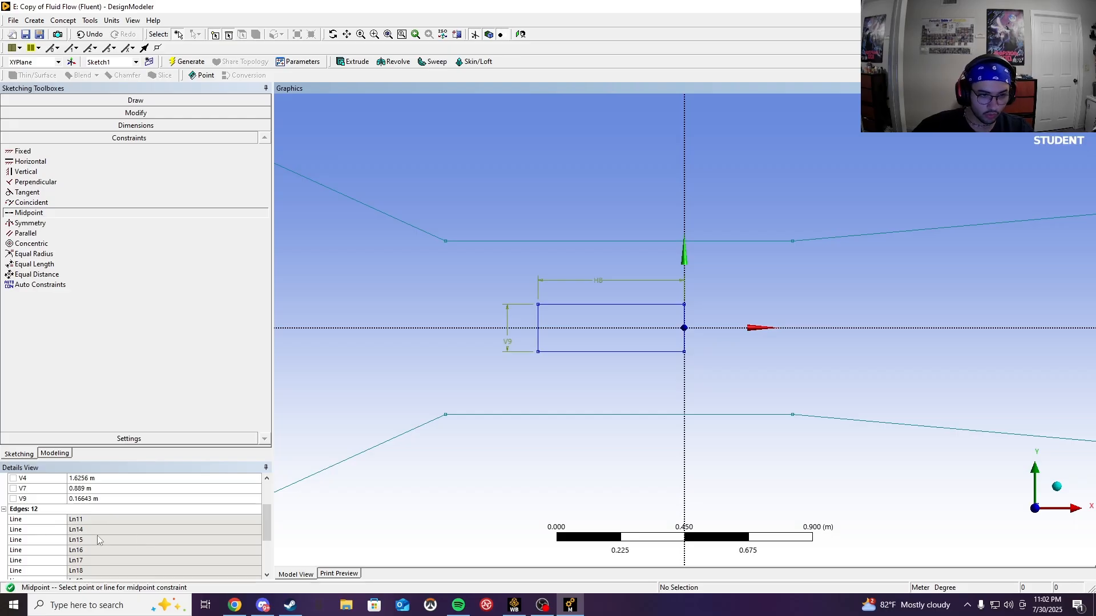
scroll(97, 535, "up", 1)
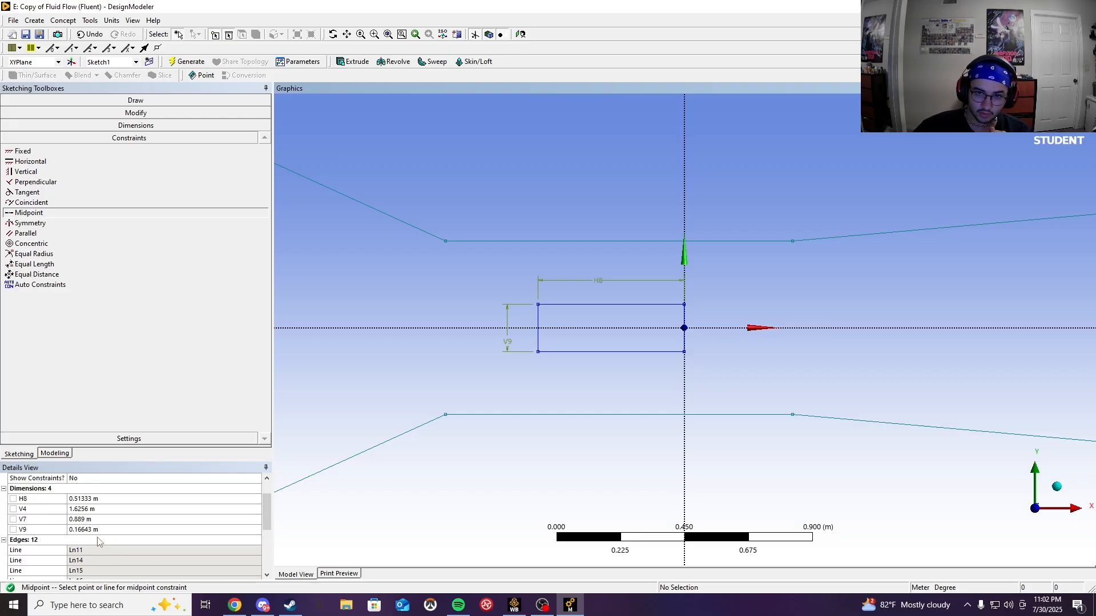
left_click(93, 499)
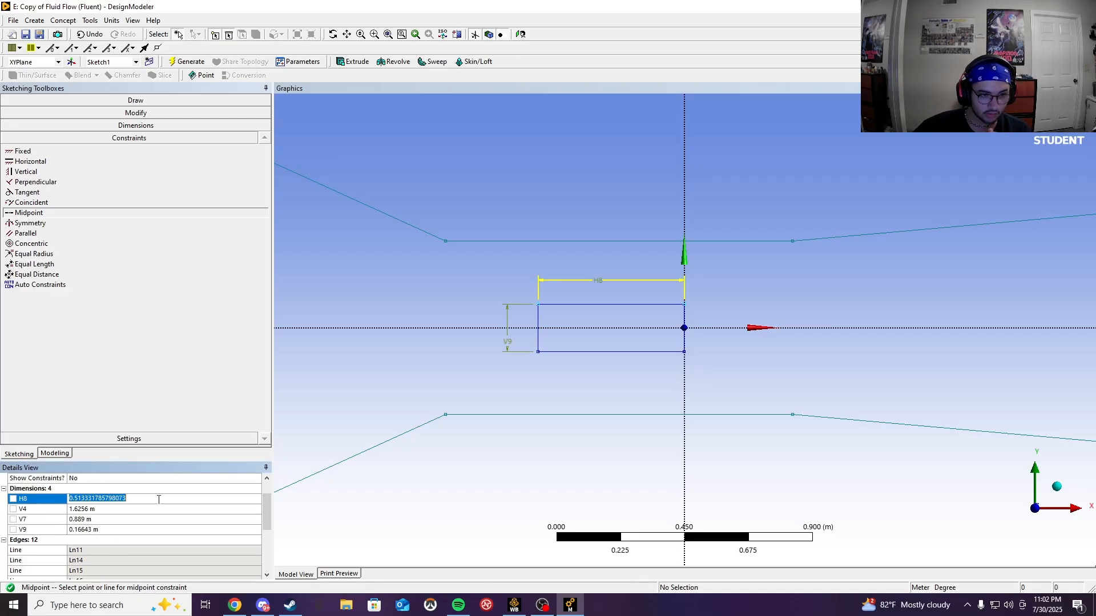
type("0.")
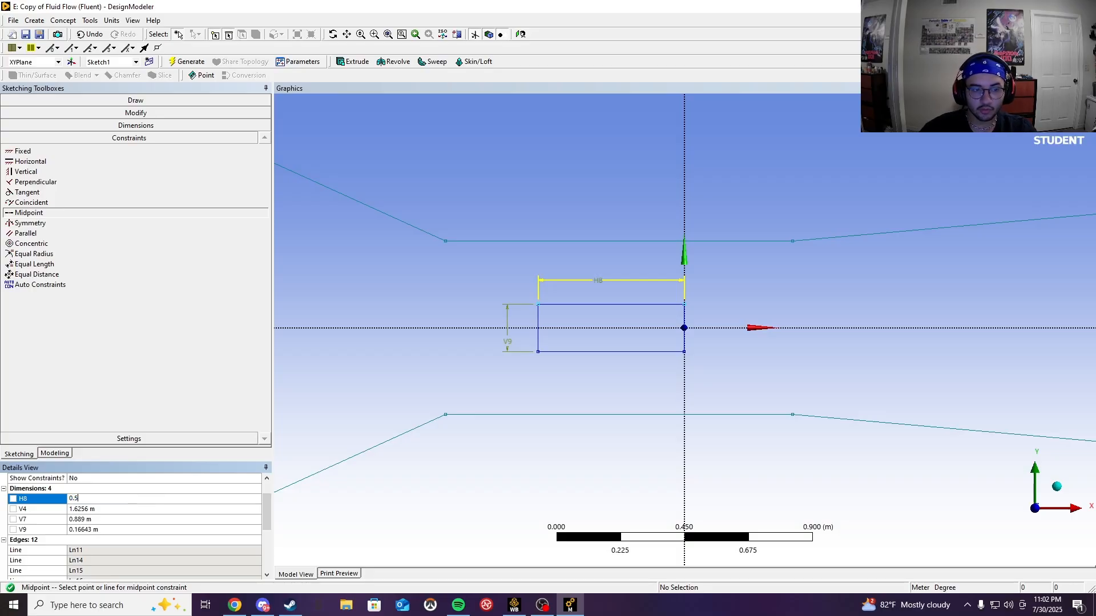
type("5")
key("Return")
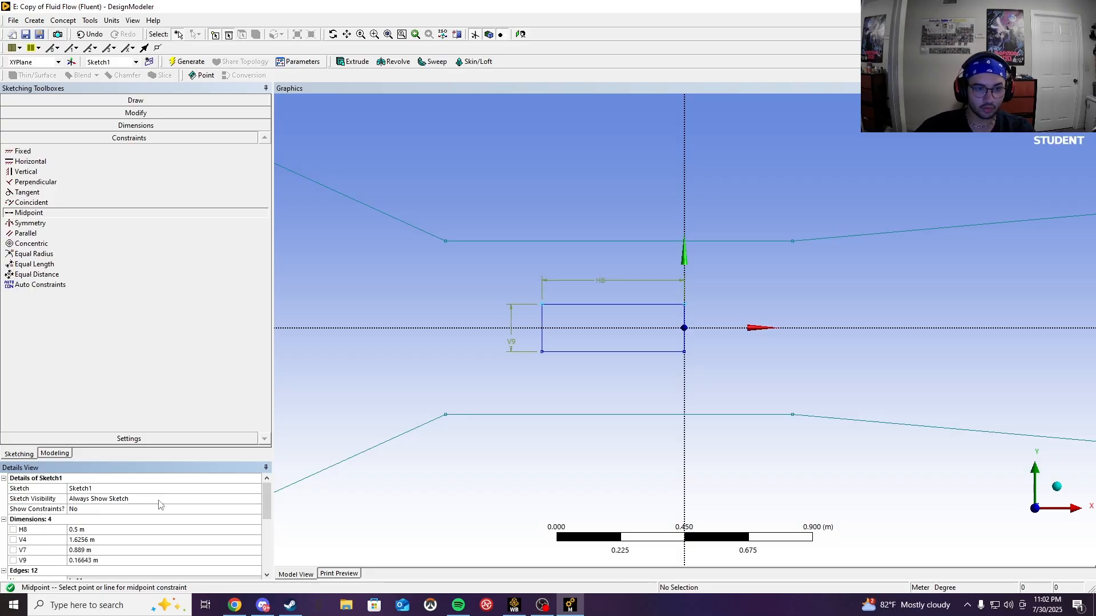
Step: Set the rectangle's vertical height to 0.01 m
scroll(128, 547, "down", 1)
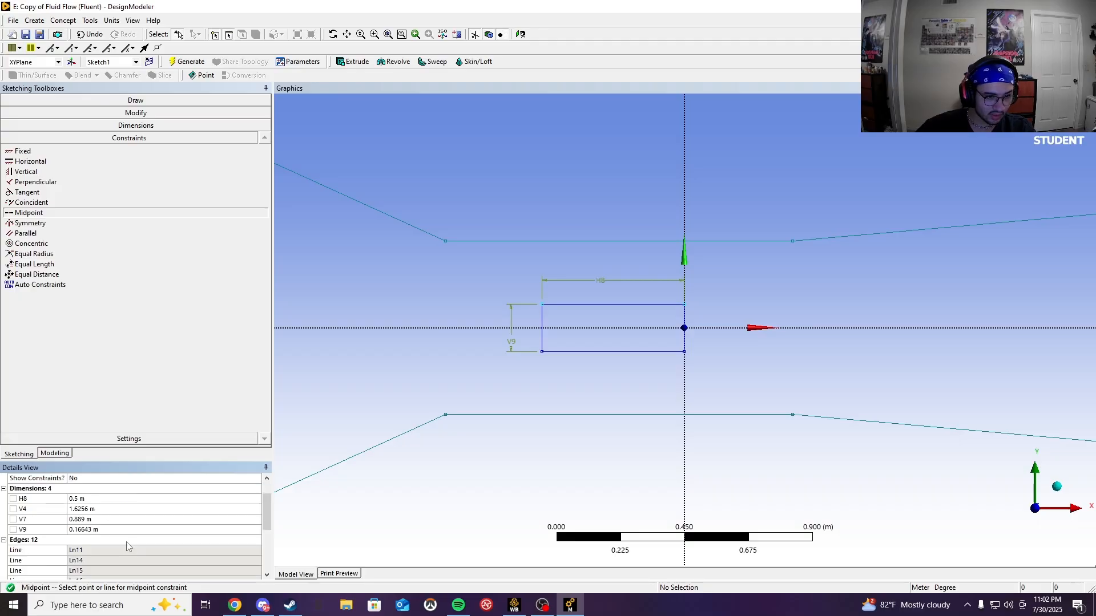
left_click(85, 530)
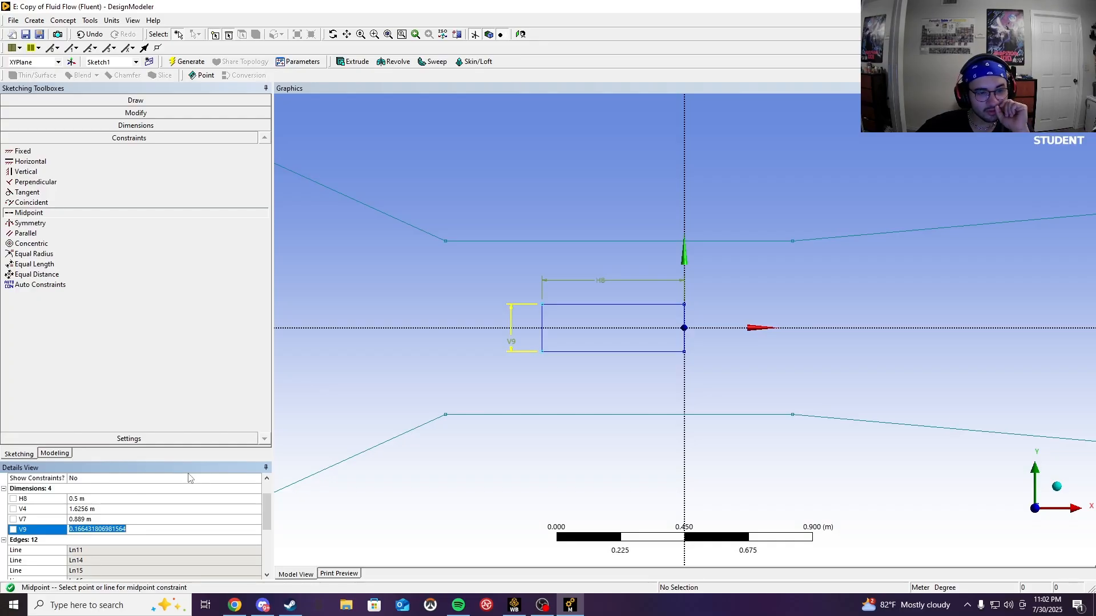
key("BackSpace")
type("0.01")
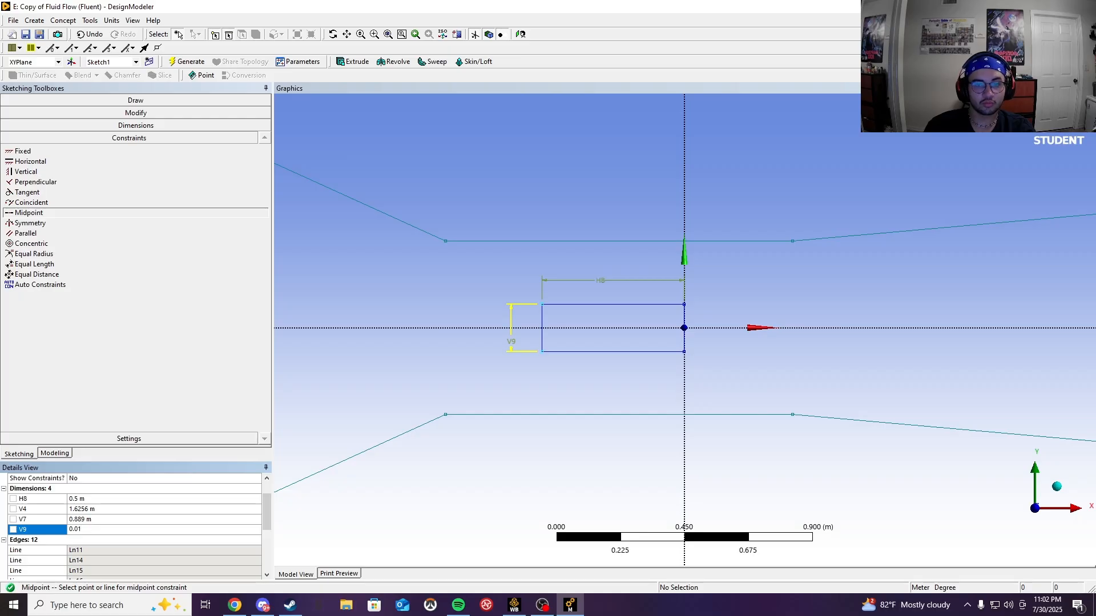
key("Return")
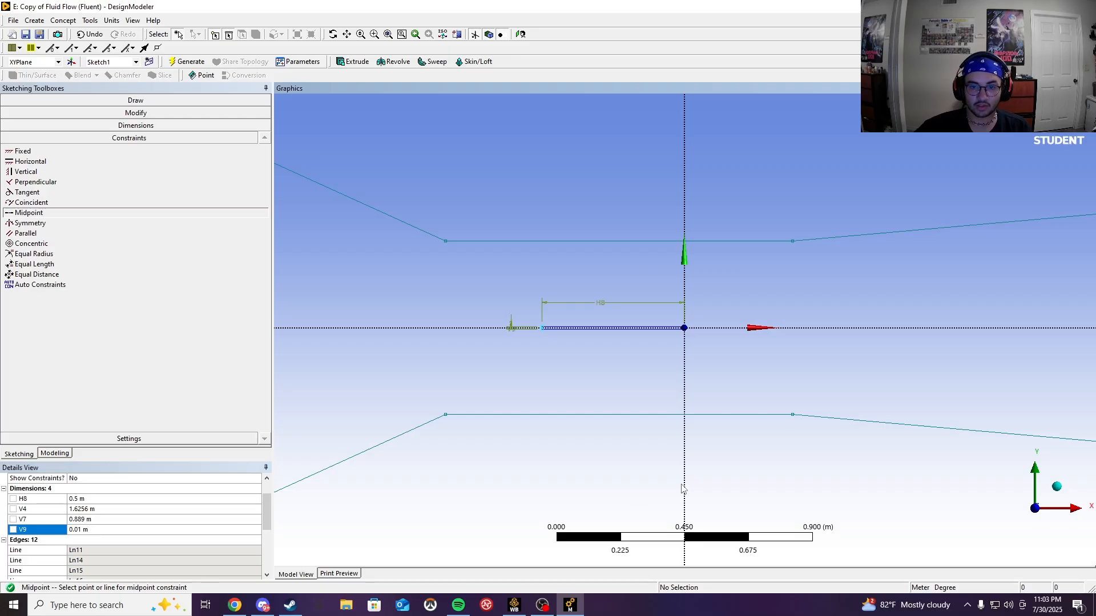
Step: Create a surface from Sketch1 with Surfaces From Sketches and generate the wind-tunnel body with the thin rectangle cut out
scroll(622, 444, "up", 1)
scroll(624, 446, "down", 6)
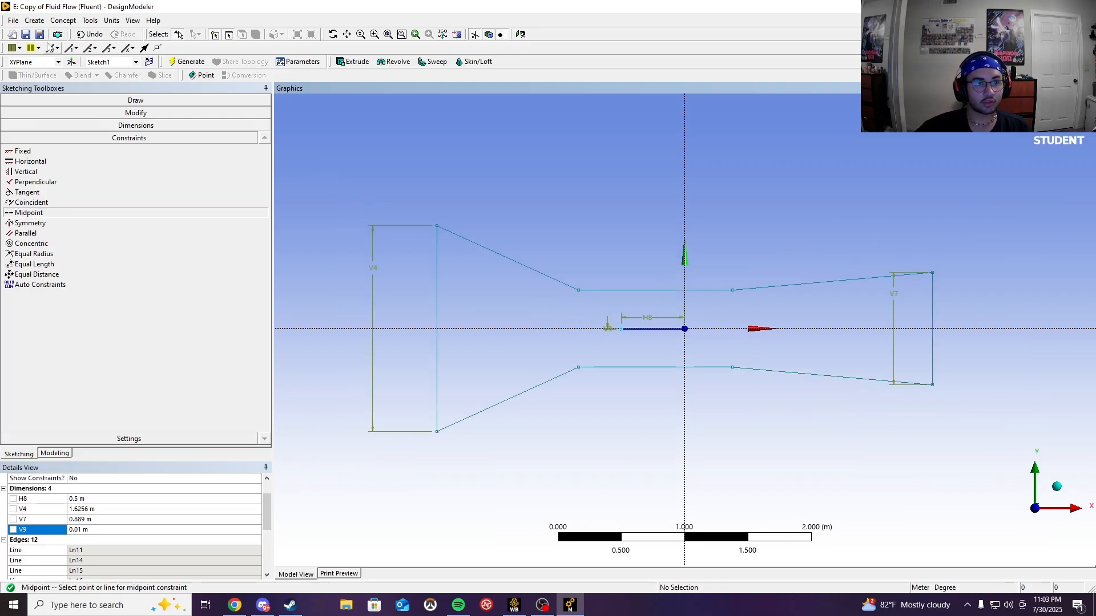
left_click(63, 21)
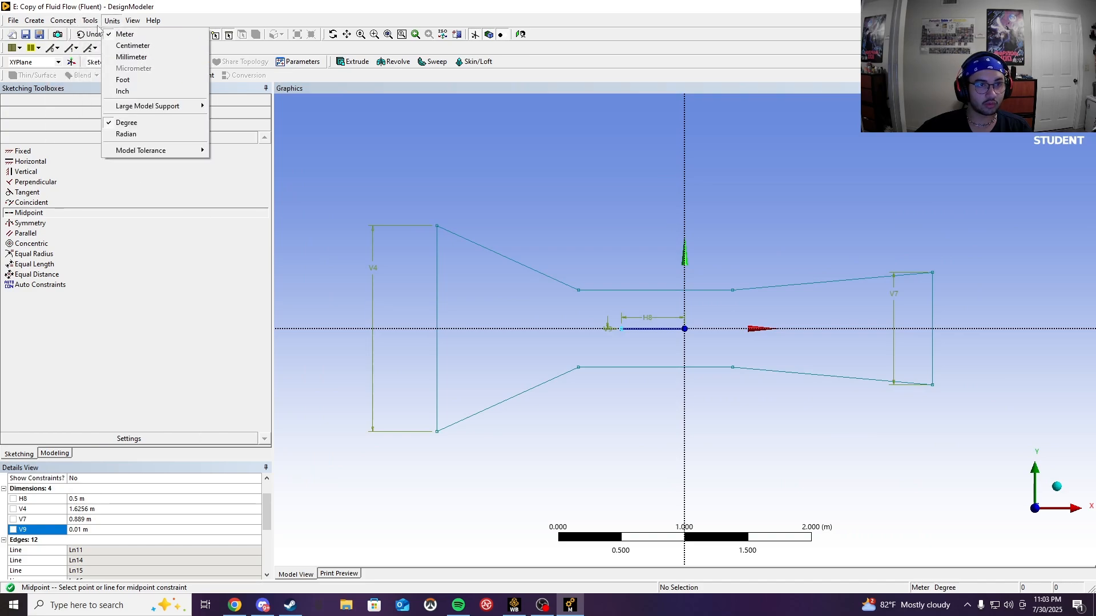
left_click(91, 102)
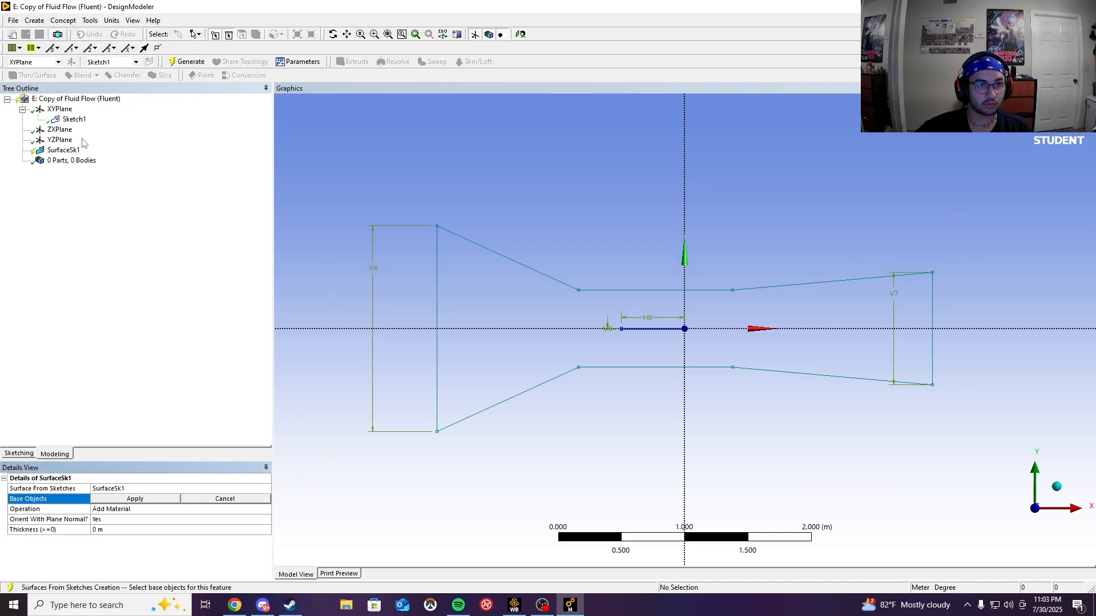
left_click(67, 121)
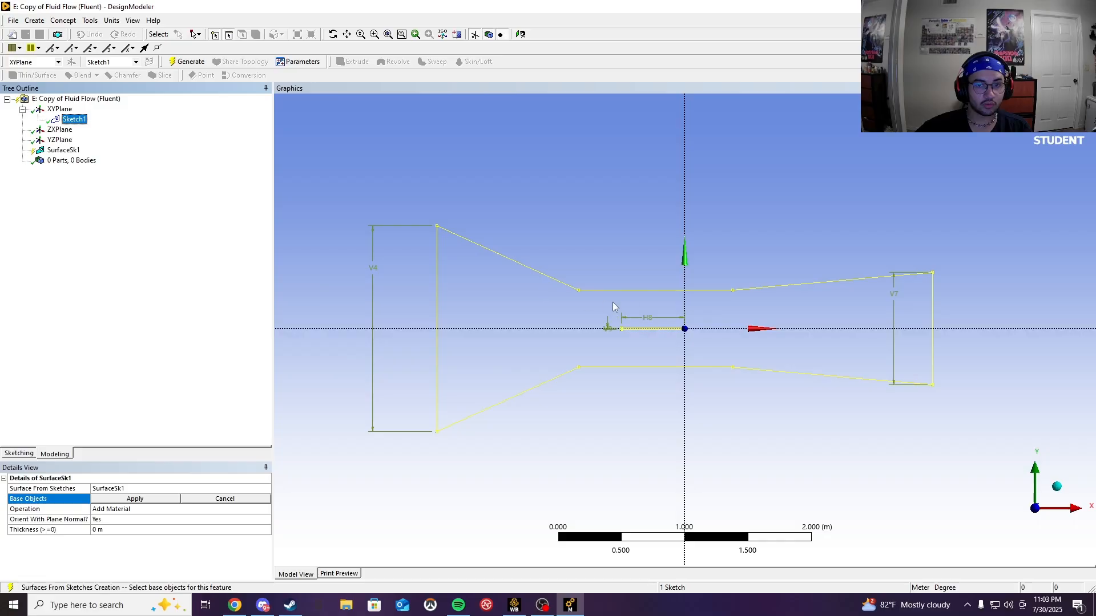
left_click(134, 497)
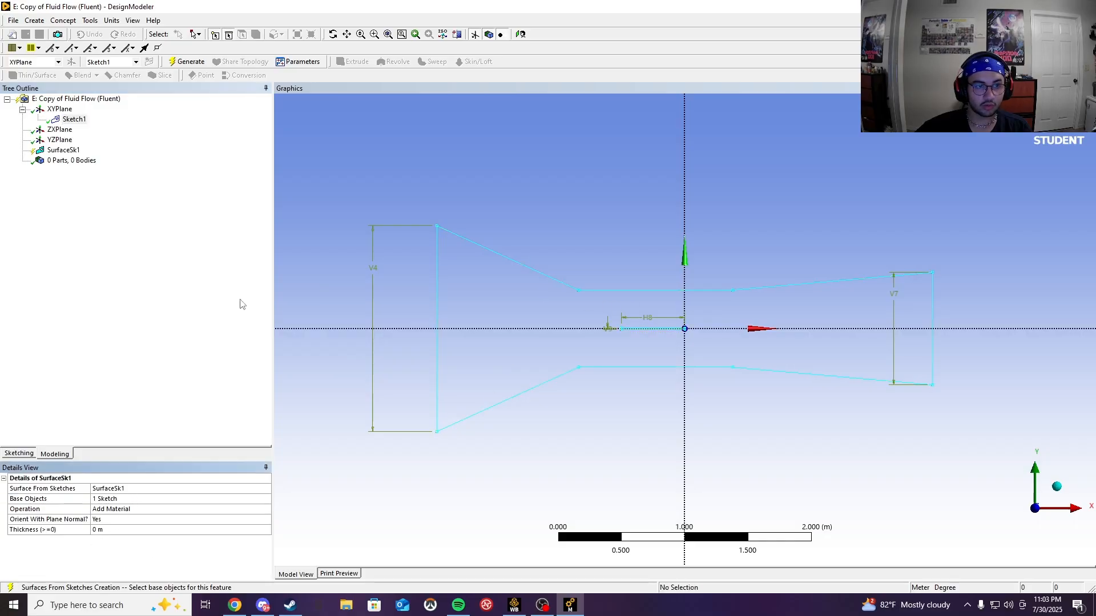
left_click(187, 61)
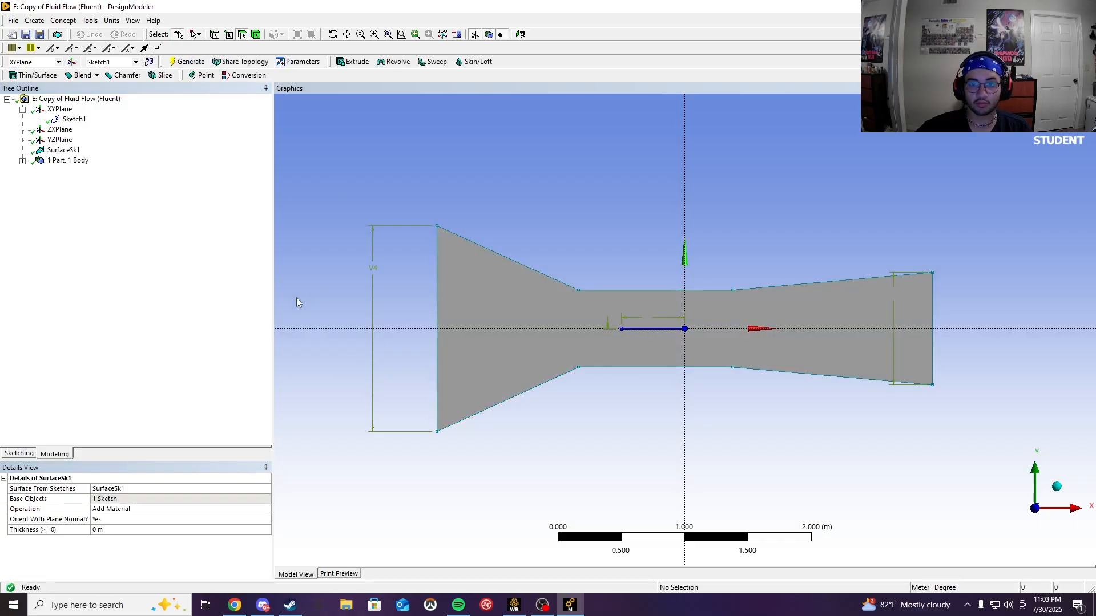
scroll(653, 345, "down", 1)
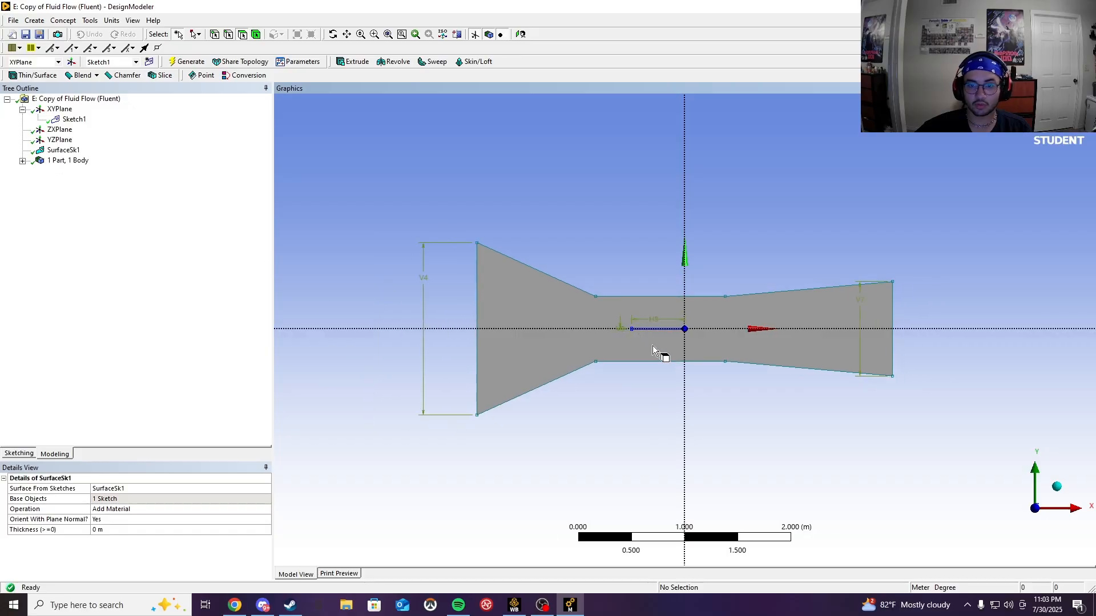
scroll(655, 348, "up", 5)
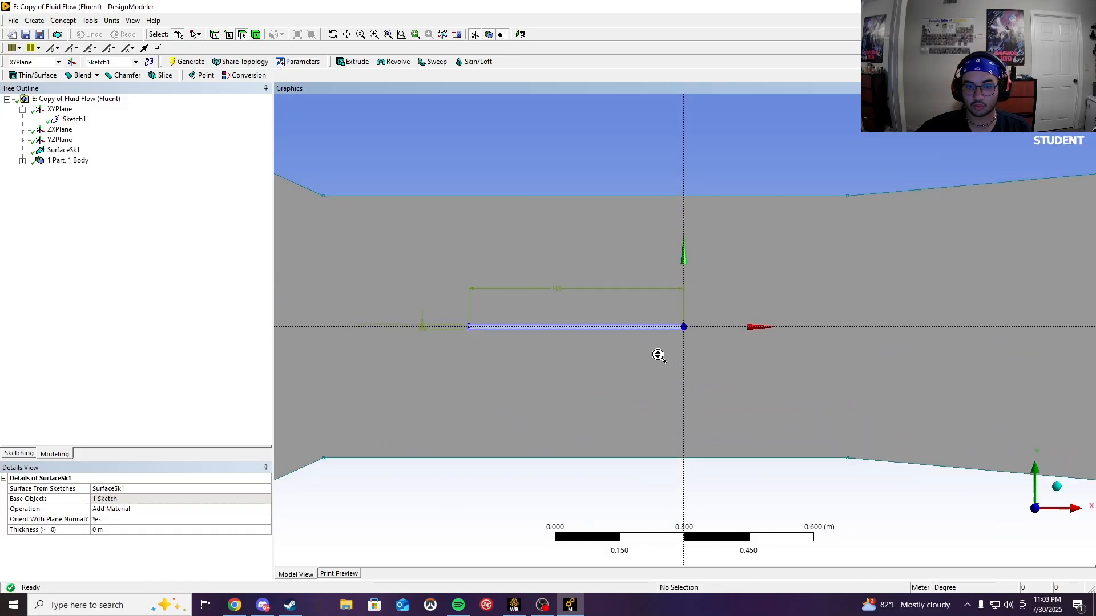
scroll(658, 355, "down", 5)
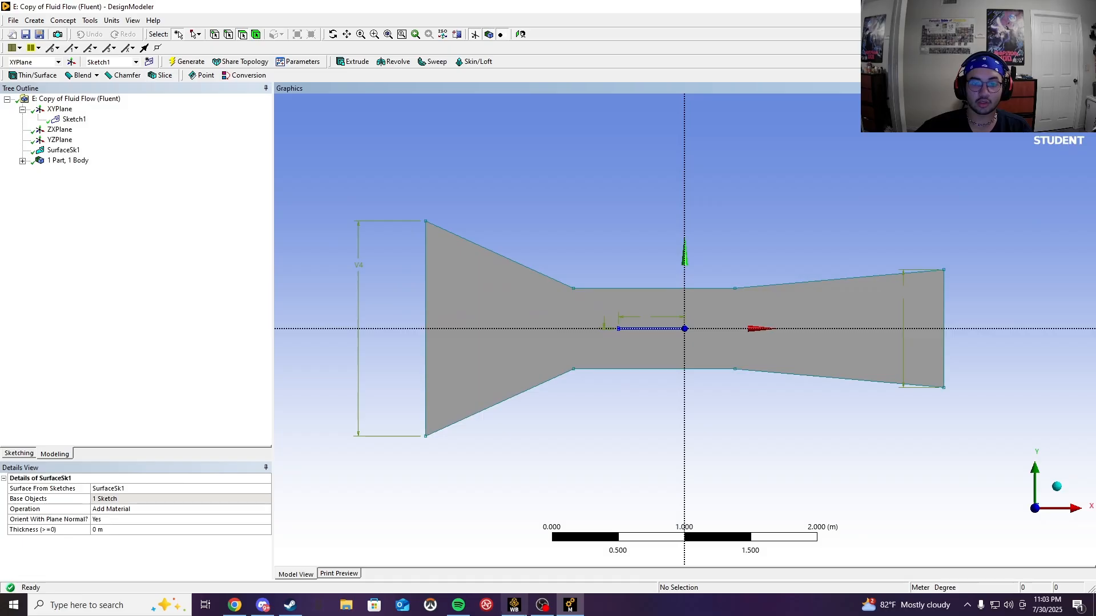
Step: Switch to Workbench and open the Mesh cell of system E, Copy of Fluid Flow (Fluent), in Meshing
key("alt+Tab")
left_click(320, 264)
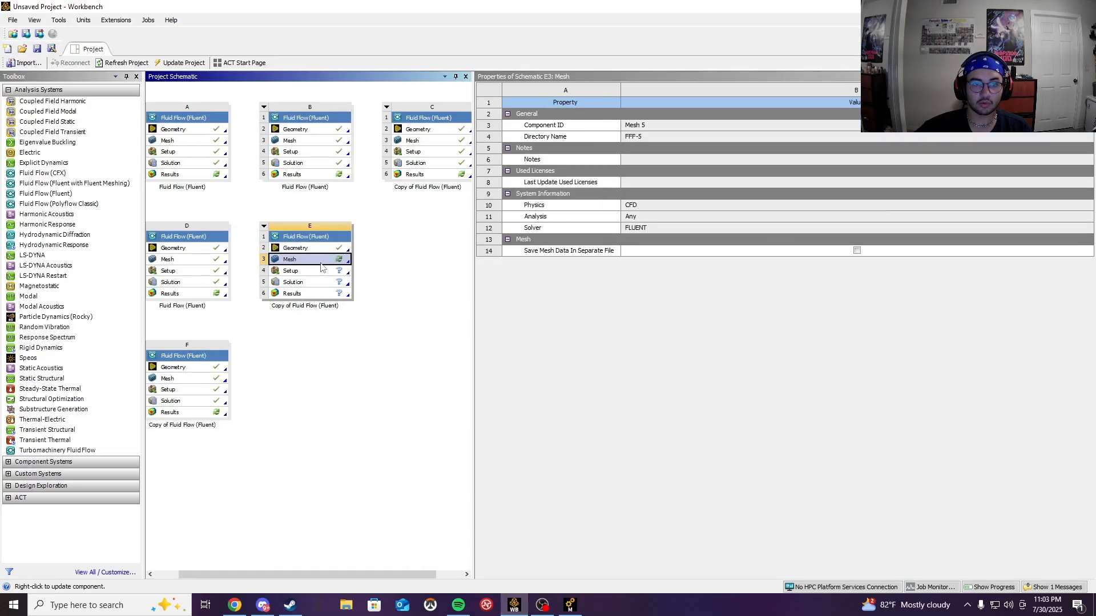
double_click(321, 265)
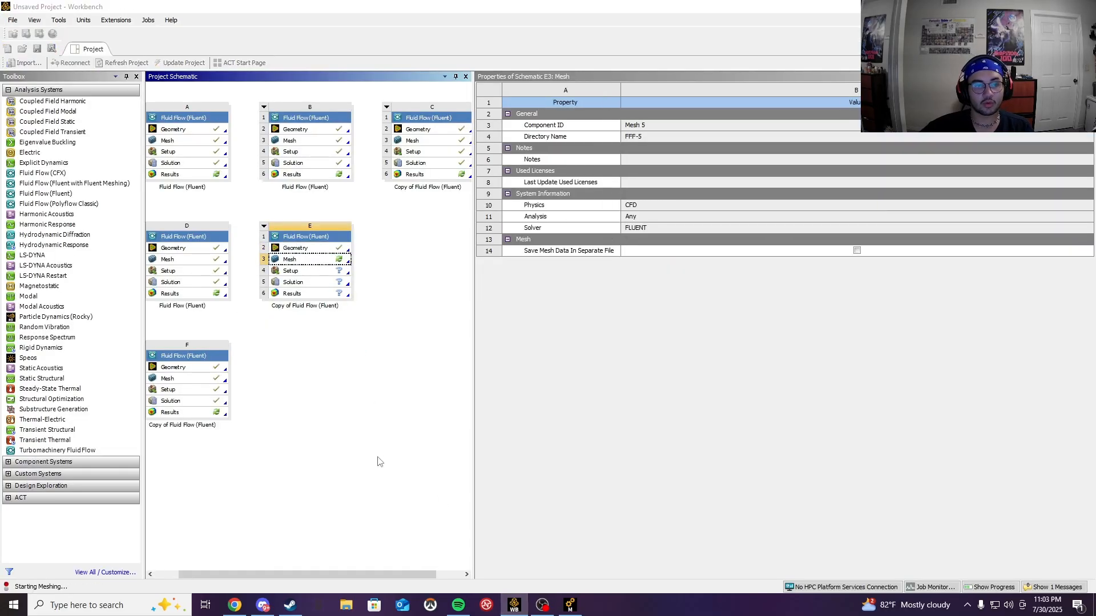
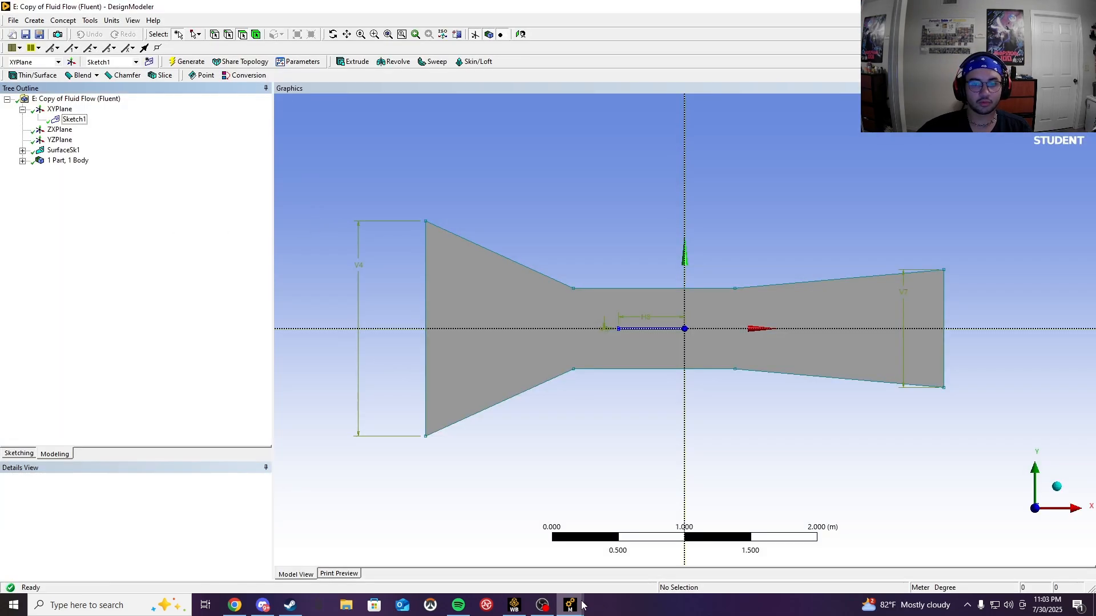
mouse_move(582, 604)
left_click(594, 574)
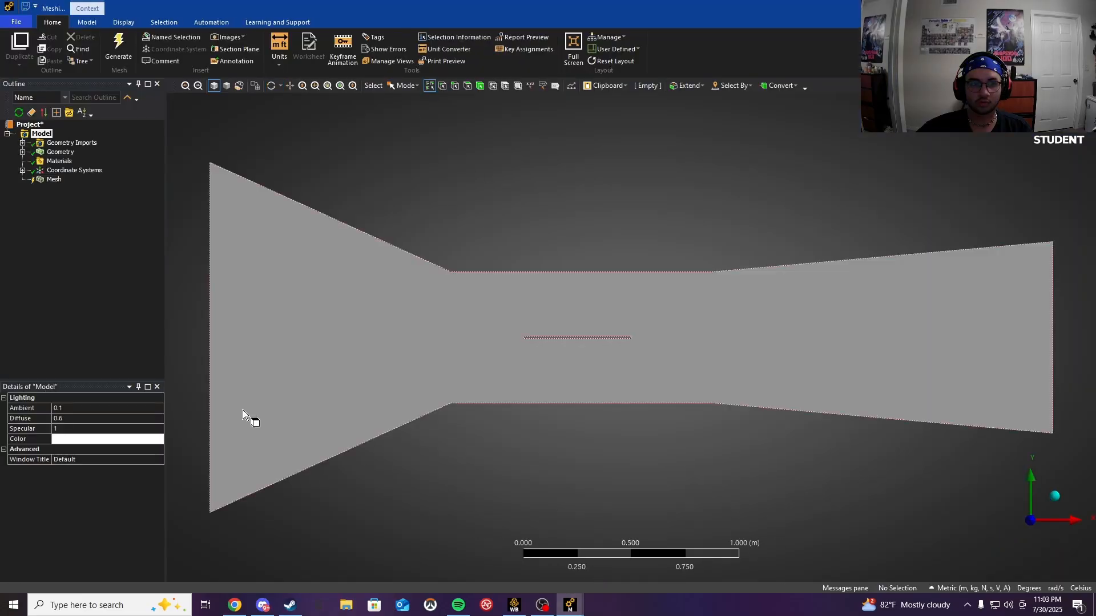
Step: Insert a mesh method scoped to the wind-tunnel surface body and set it to Triangles
left_click(50, 180)
right_click(50, 180)
mouse_move(118, 185)
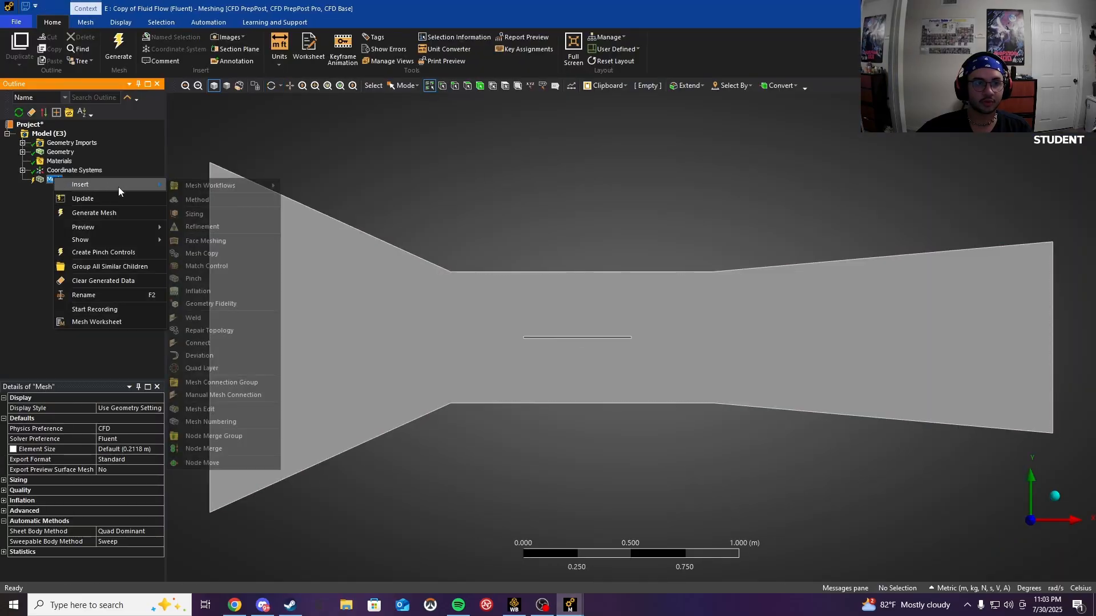
left_click(219, 199)
left_click(286, 295)
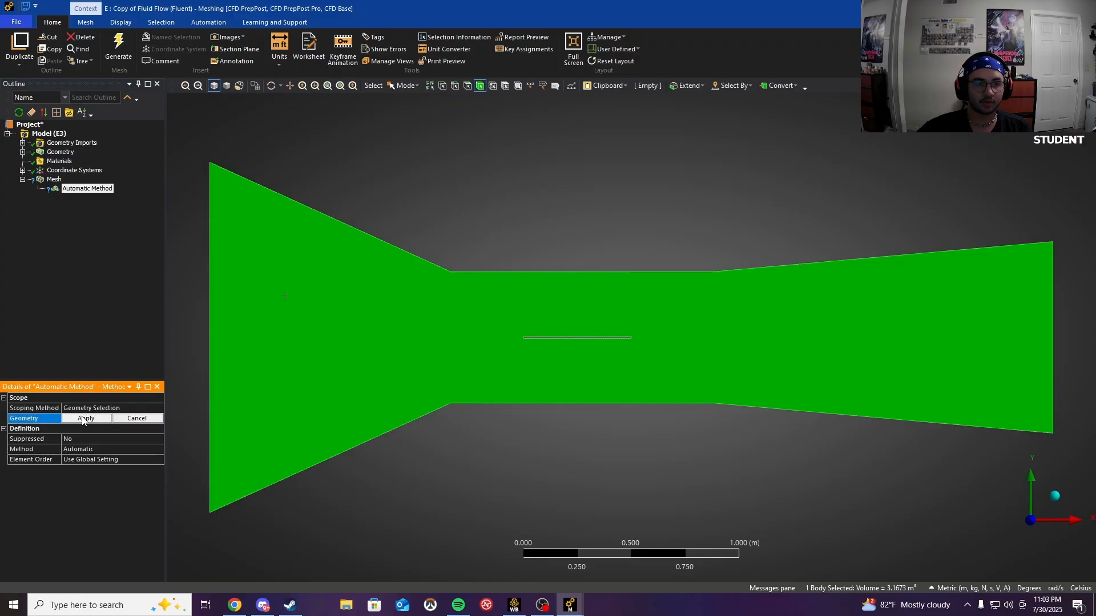
left_click(83, 419)
left_click(121, 449)
left_click(121, 449)
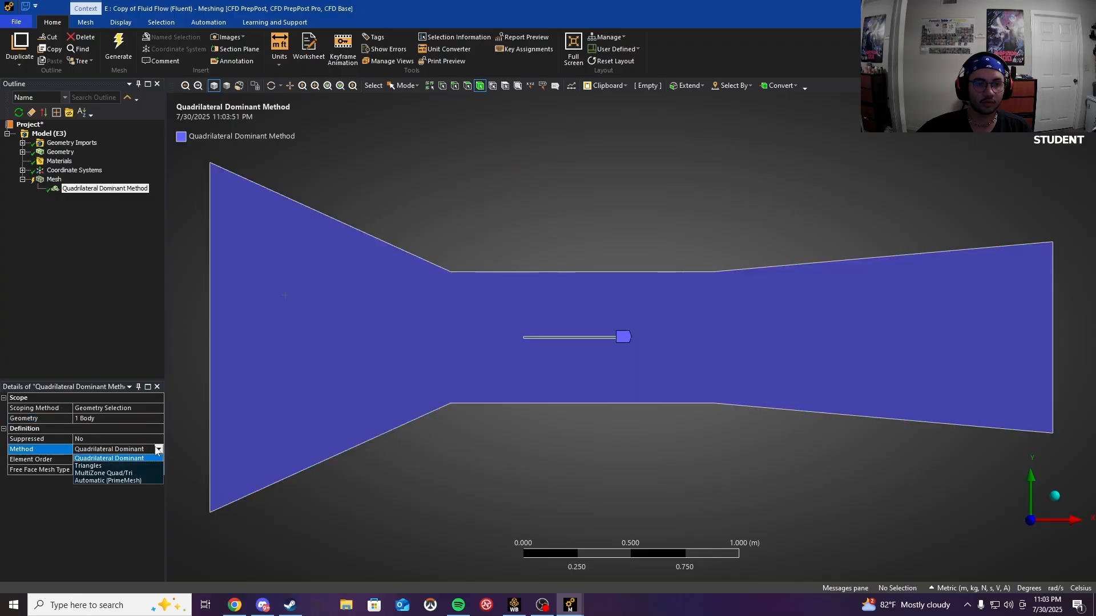
left_click(116, 466)
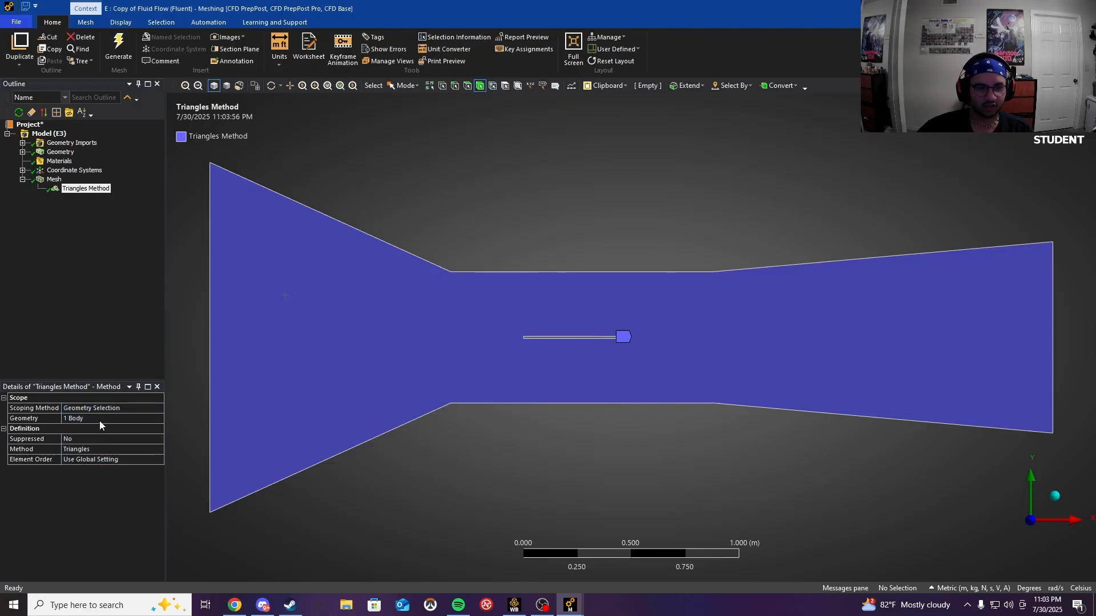
Step: Set the global mesh element size to 0.01 m and generate the mesh
left_click(53, 171)
right_click(51, 181)
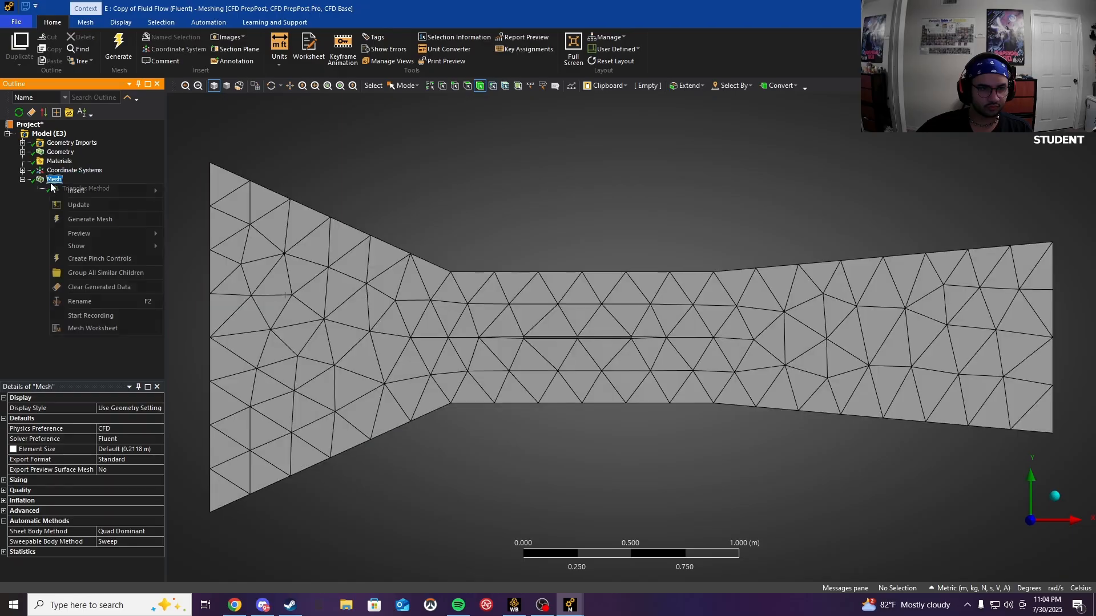
left_click(7, 253)
left_click(119, 451)
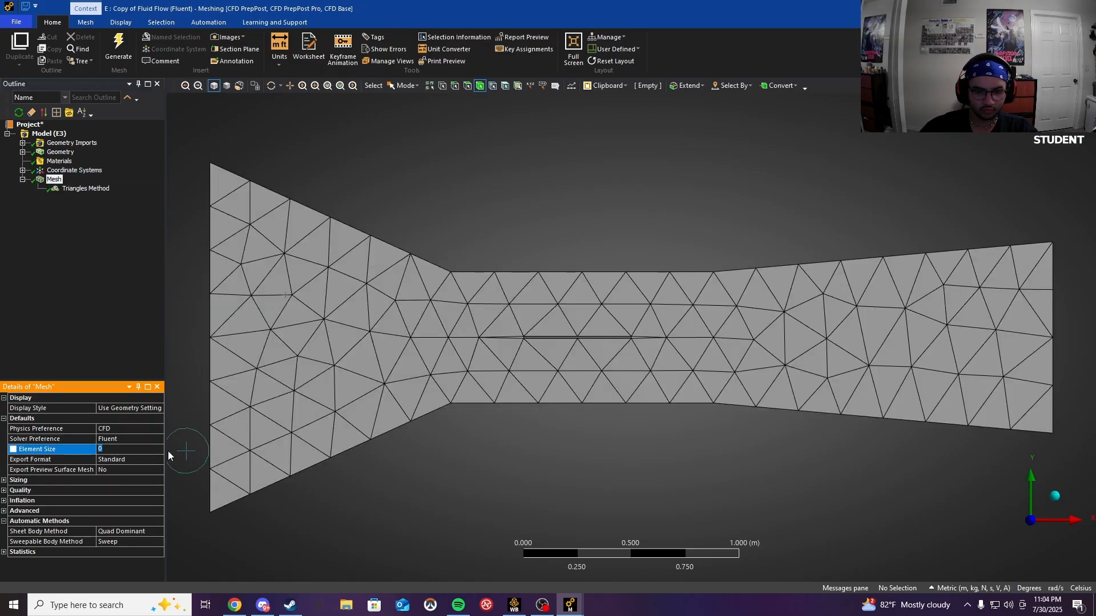
type("0.001")
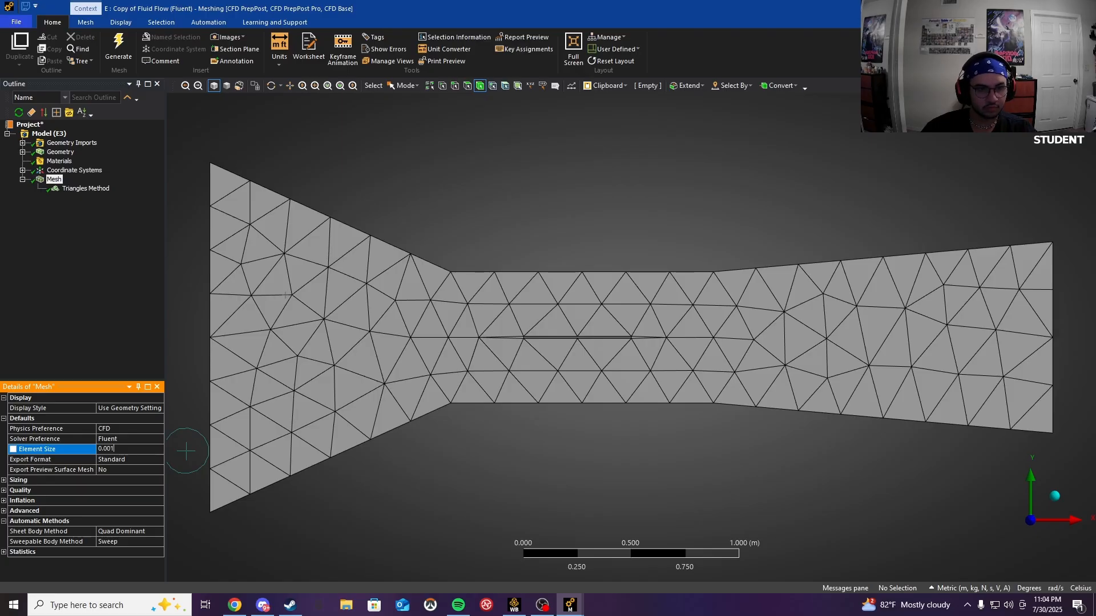
key("Return")
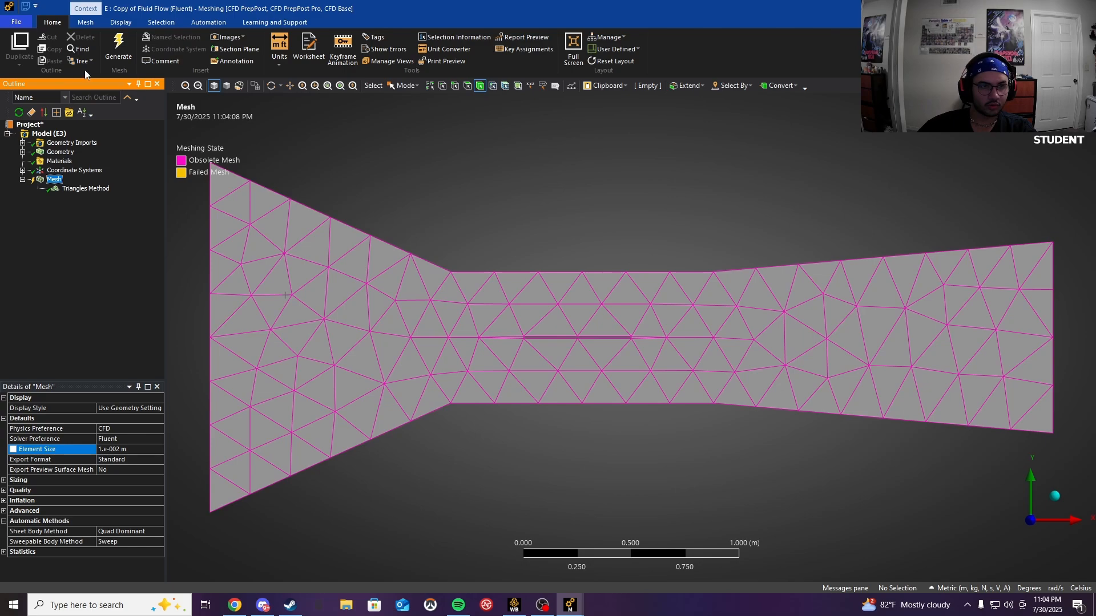
left_click(118, 49)
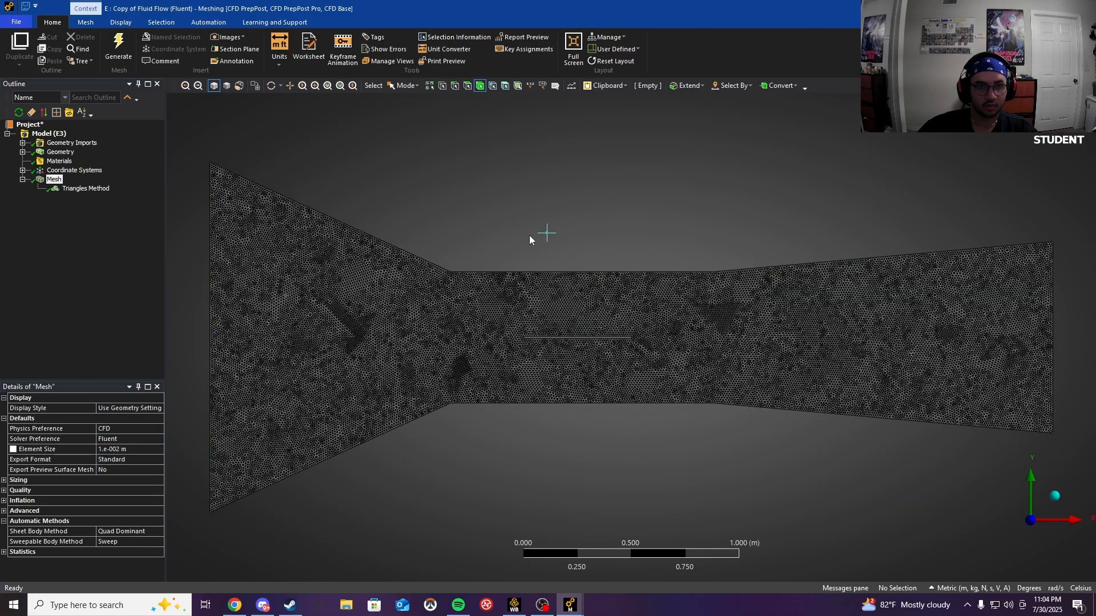
Step: Create a named selection "windtunnel walls" from the six upper and lower outer edges of the wind tunnel
left_click(458, 86)
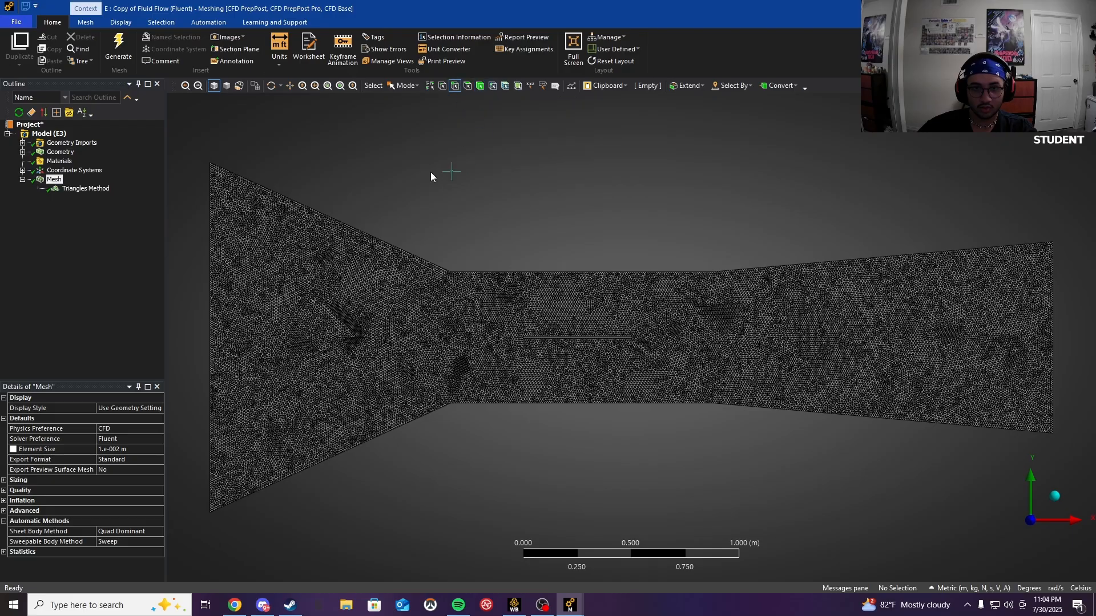
left_click(319, 213)
left_click(533, 272, "ctrl")
left_click(860, 264, "ctrl")
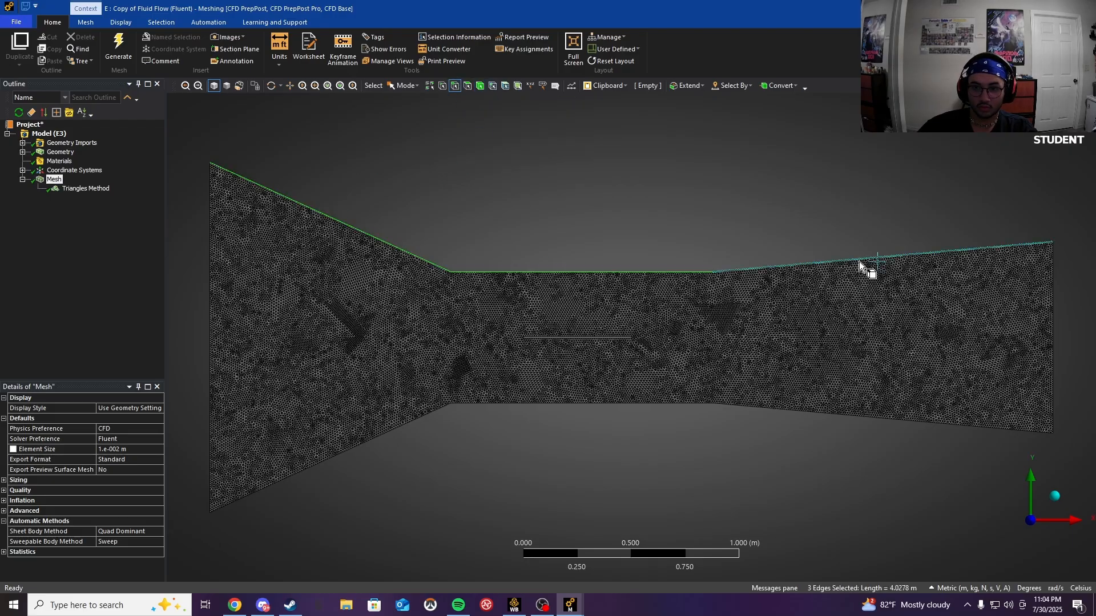
left_click(786, 413, "ctrl")
left_click(686, 404, "ctrl")
left_click(435, 413, "ctrl")
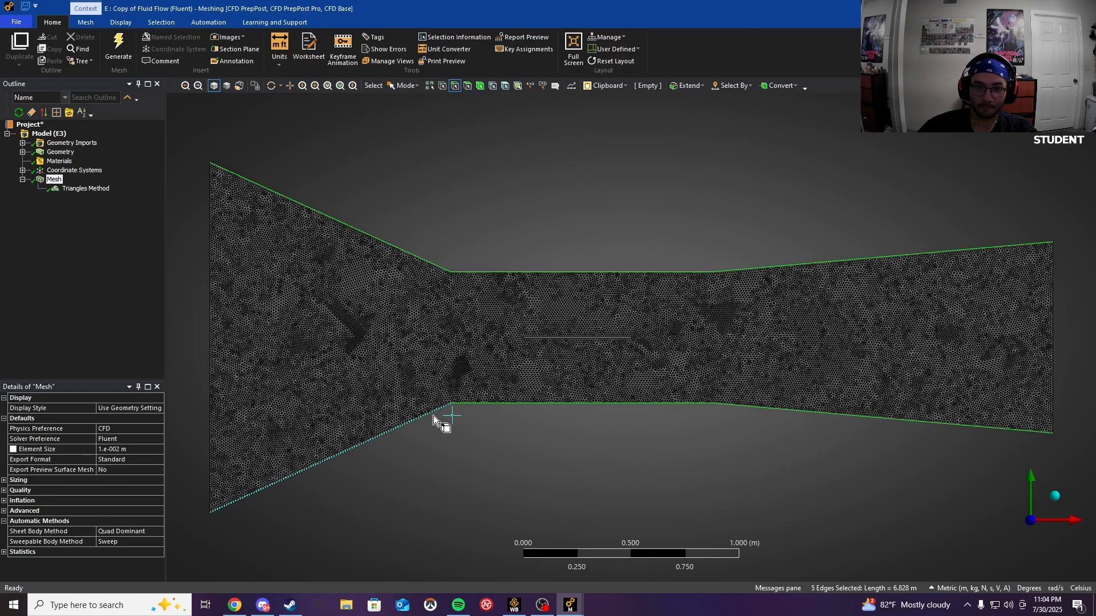
type("nw")
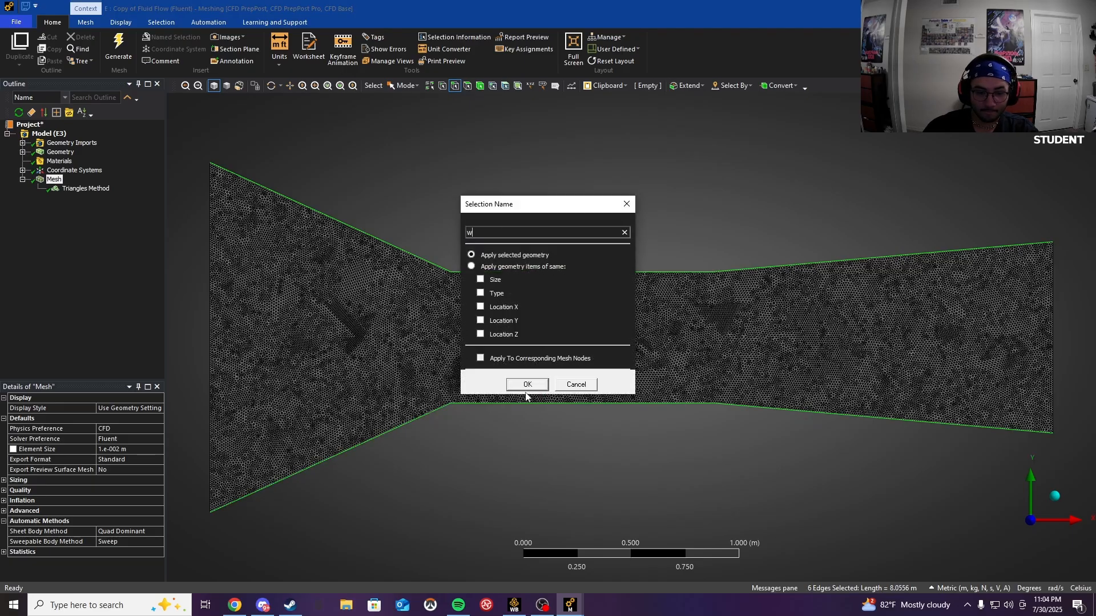
type("indtunnel ")
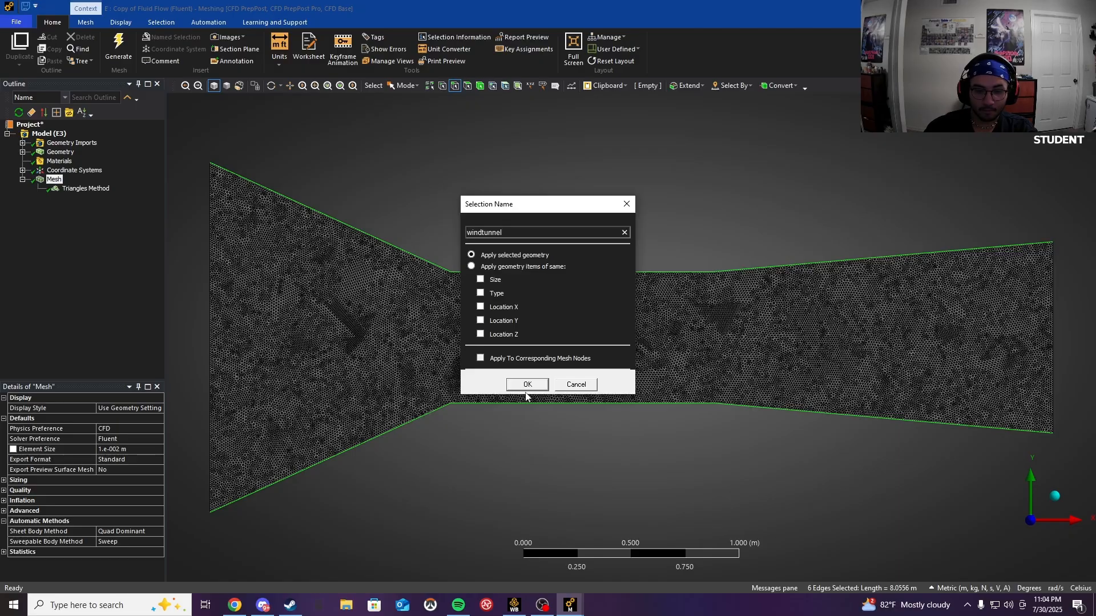
type("walls")
key("Return")
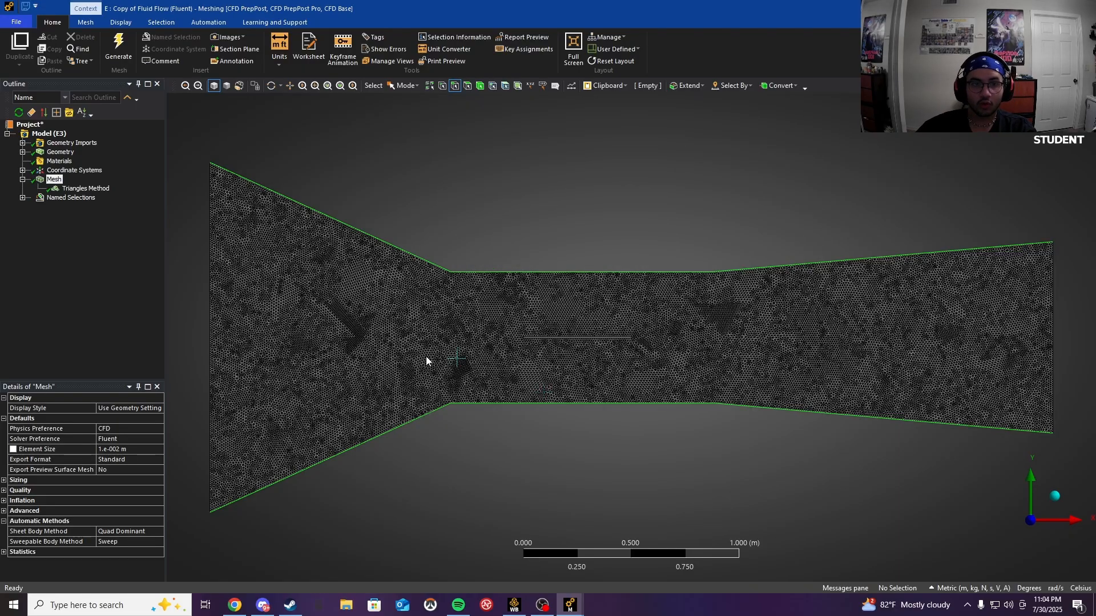
Step: Create a named selection "velocity inlet" from the vertical edge at the tunnel's wide contraction end
left_click(212, 293)
type("n")
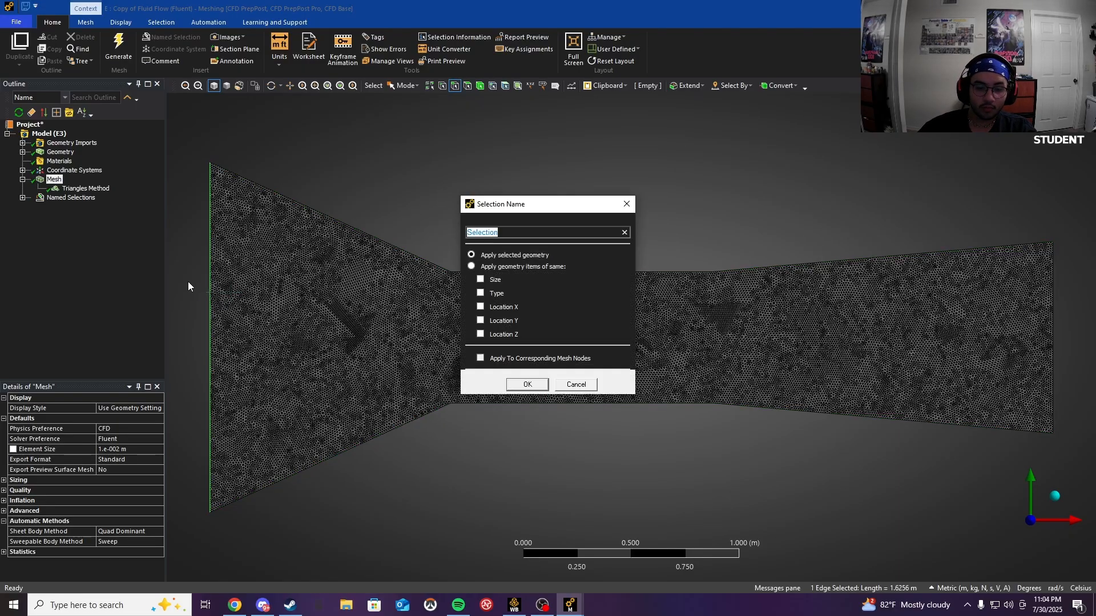
type("velocity")
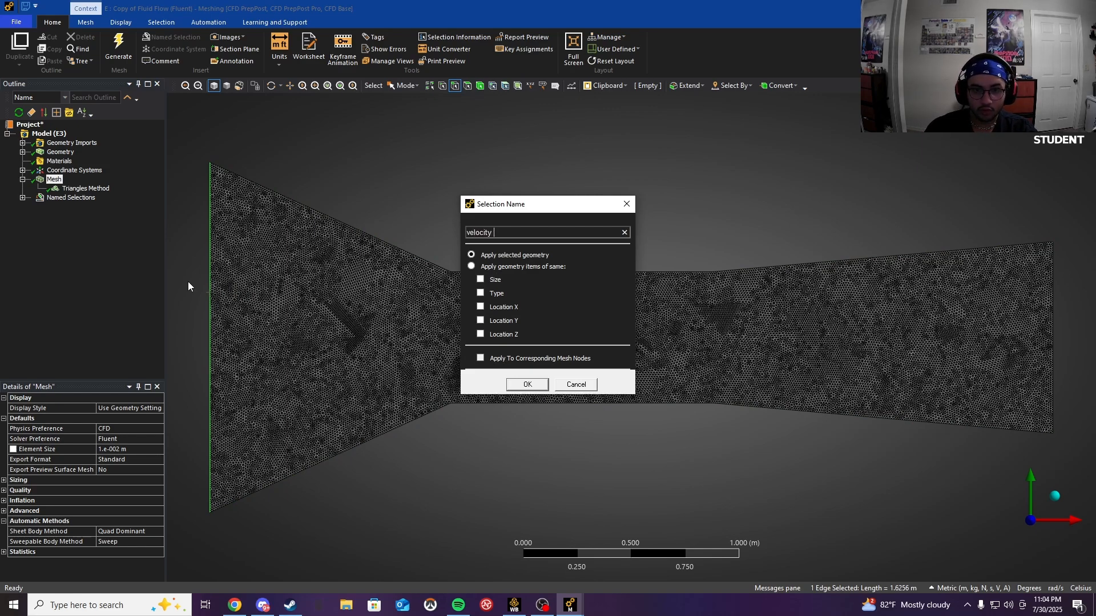
type(" inlet")
key("Return")
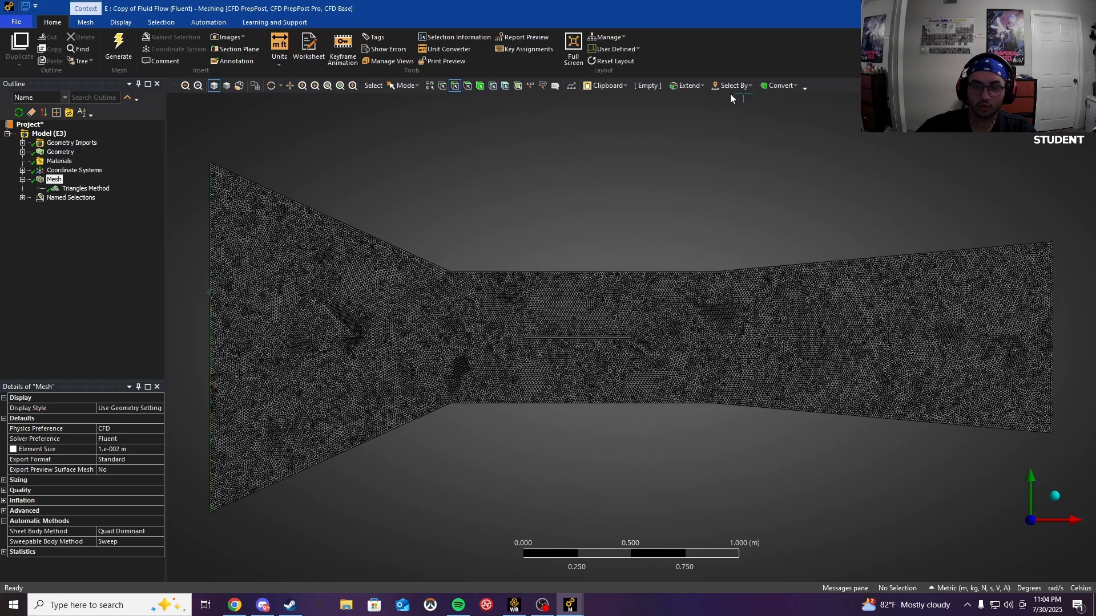
Step: Create a named selection "pressure outlet" from the vertical edge at the tunnel's diffuser end
left_click(1051, 368)
type("n")
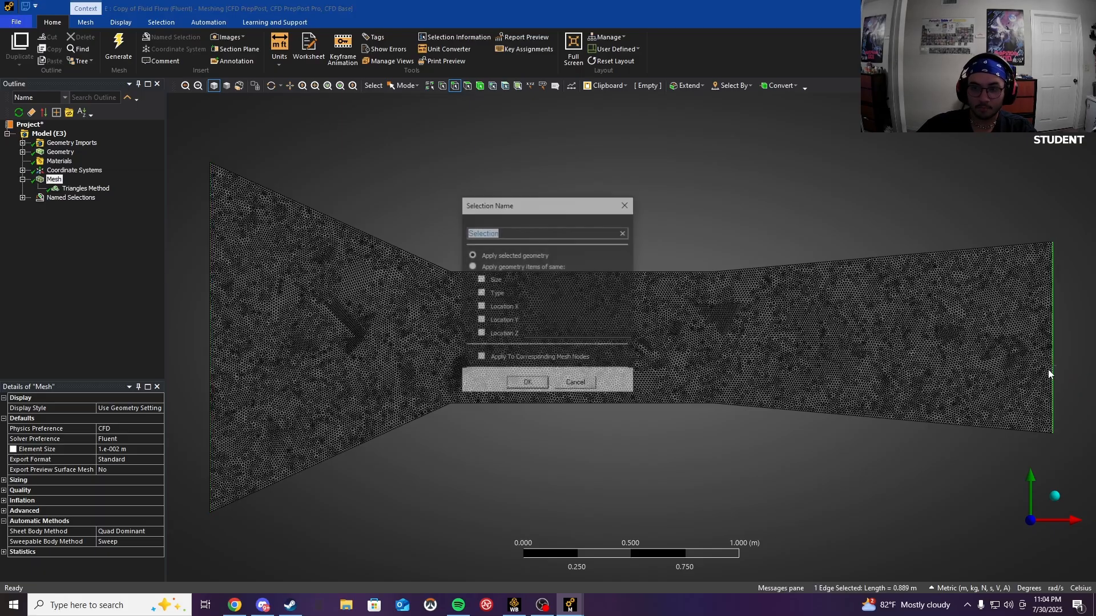
type("pressure ")
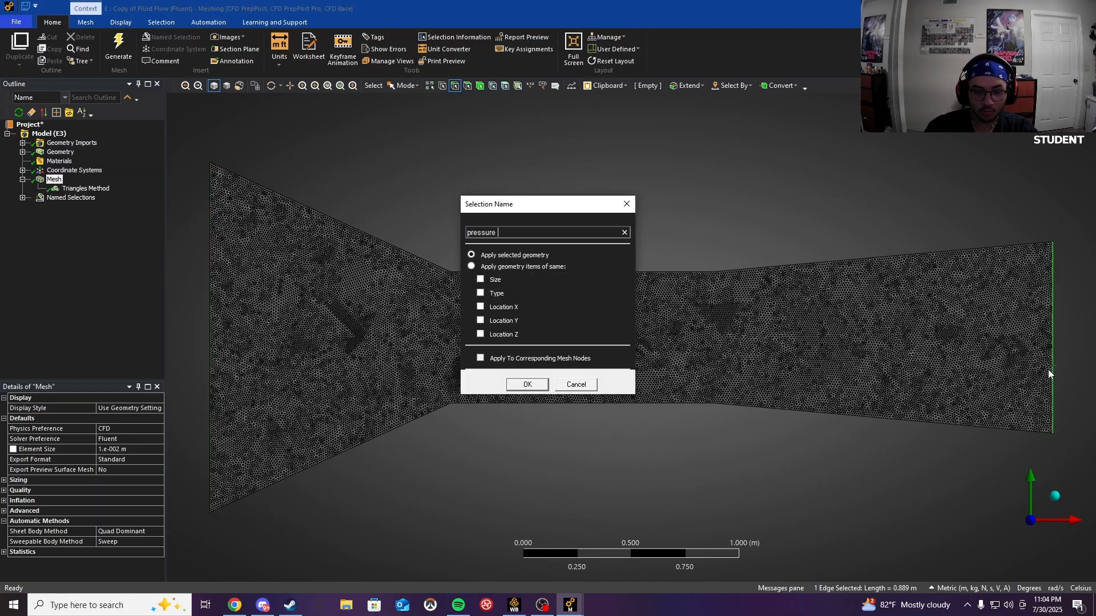
type("outlet")
key("Return")
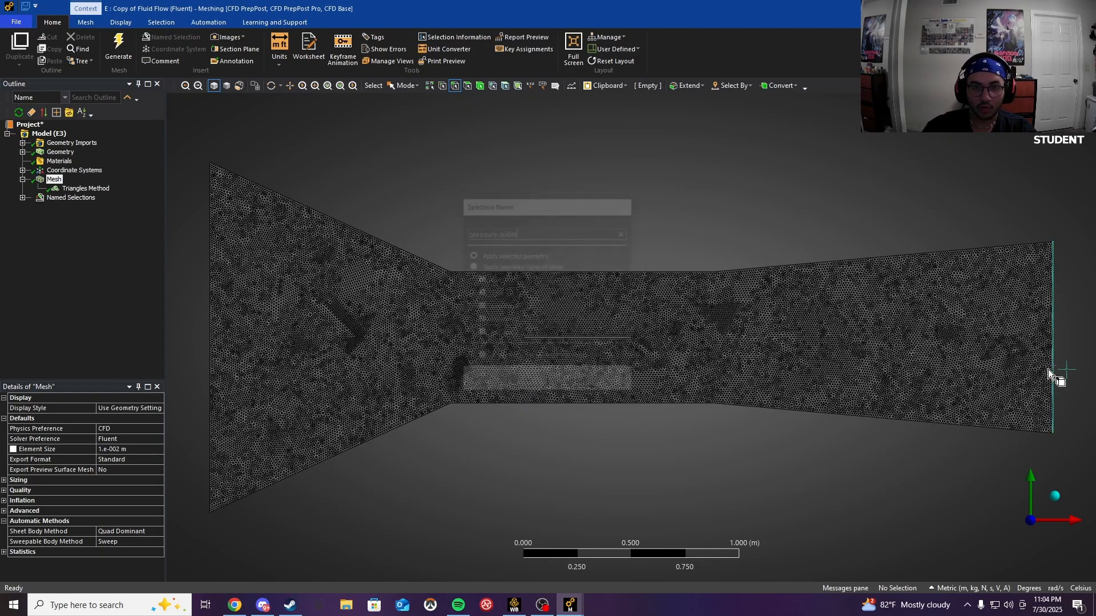
Step: Create a named selection "plate wall" from the four edges of the flat plate inside the test section
scroll(588, 355, "up", 5)
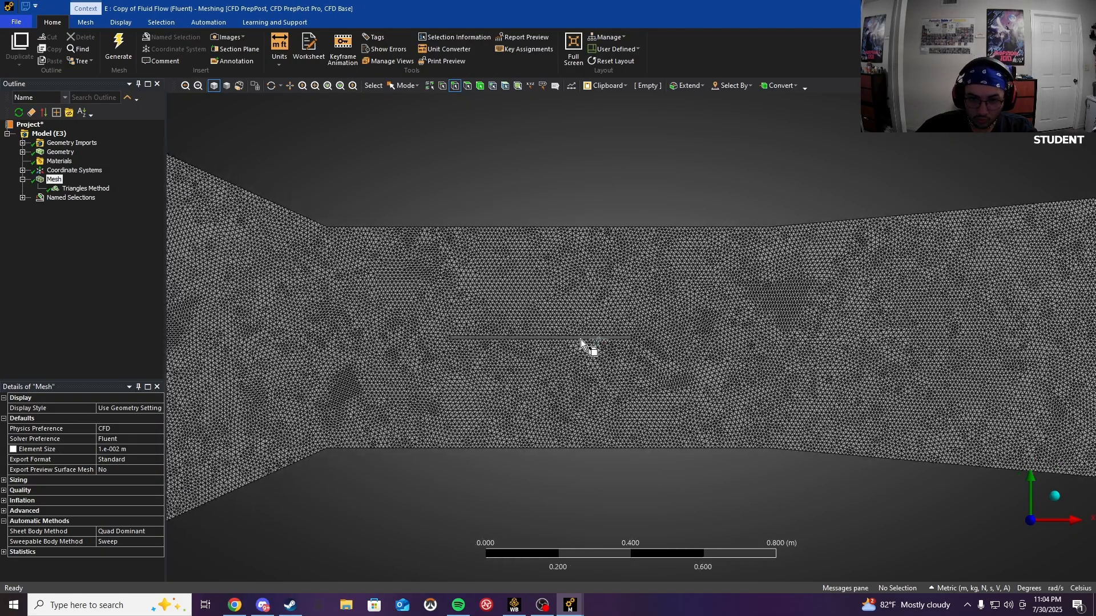
scroll(577, 334, "up", 1)
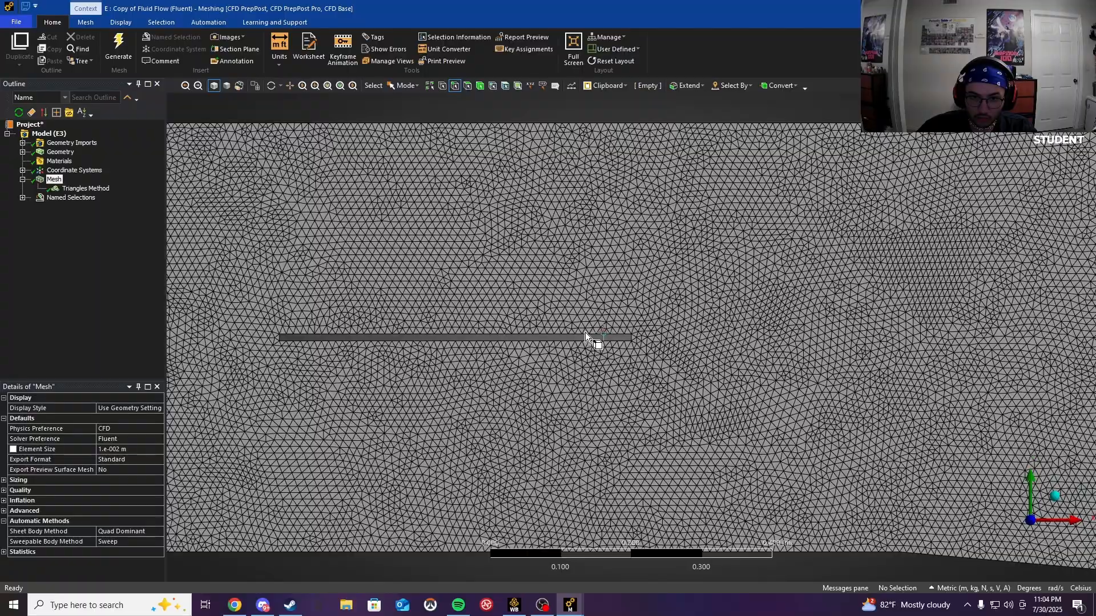
left_click(553, 342)
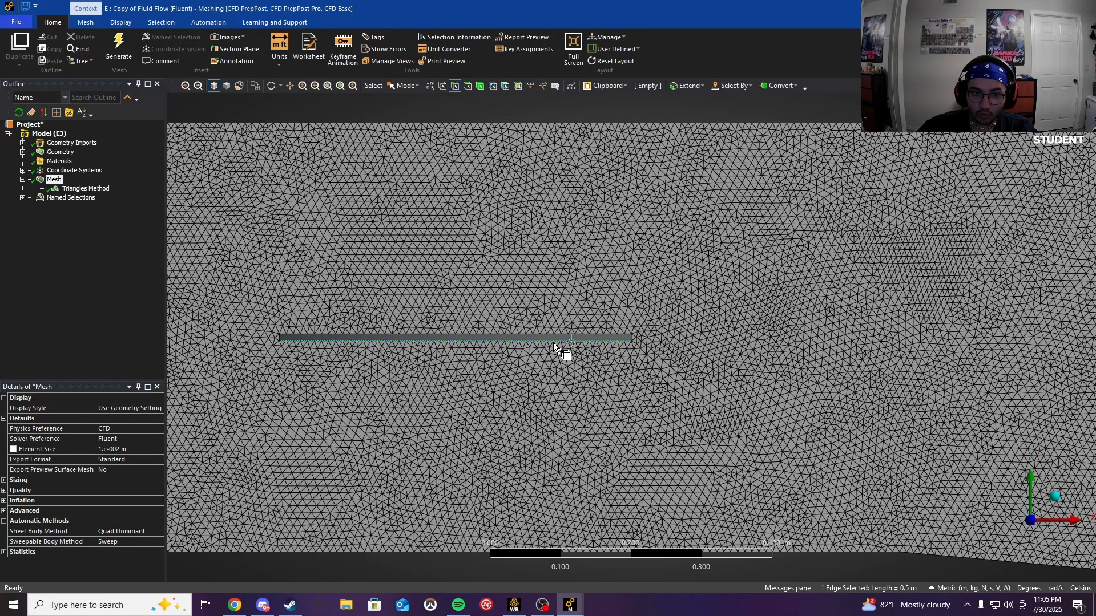
left_click(555, 342)
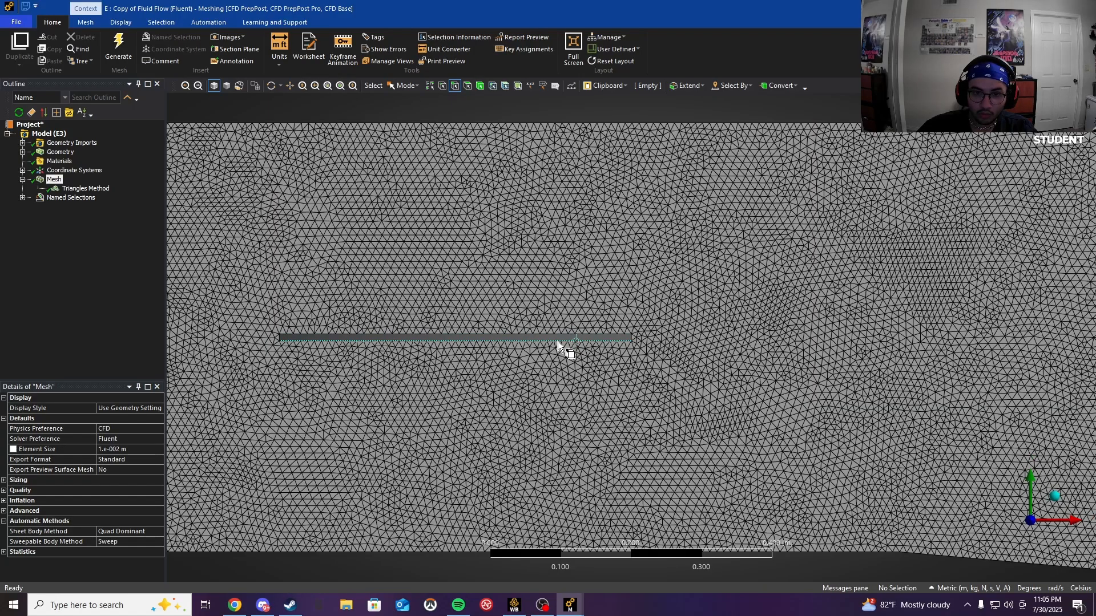
left_click(632, 337)
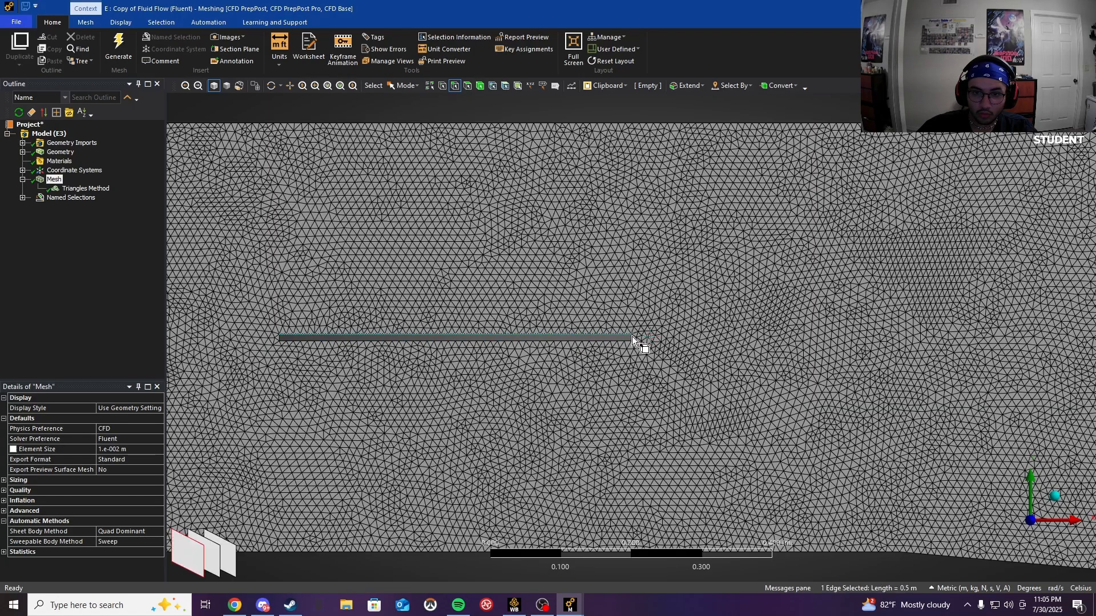
left_click(632, 343, "ctrl")
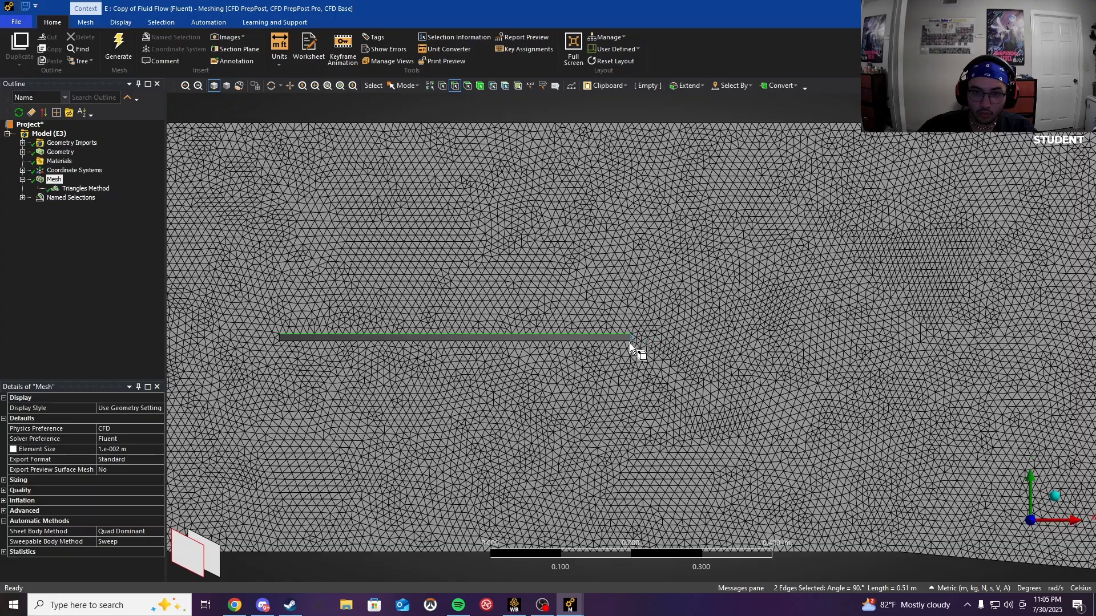
left_click(611, 343, "ctrl")
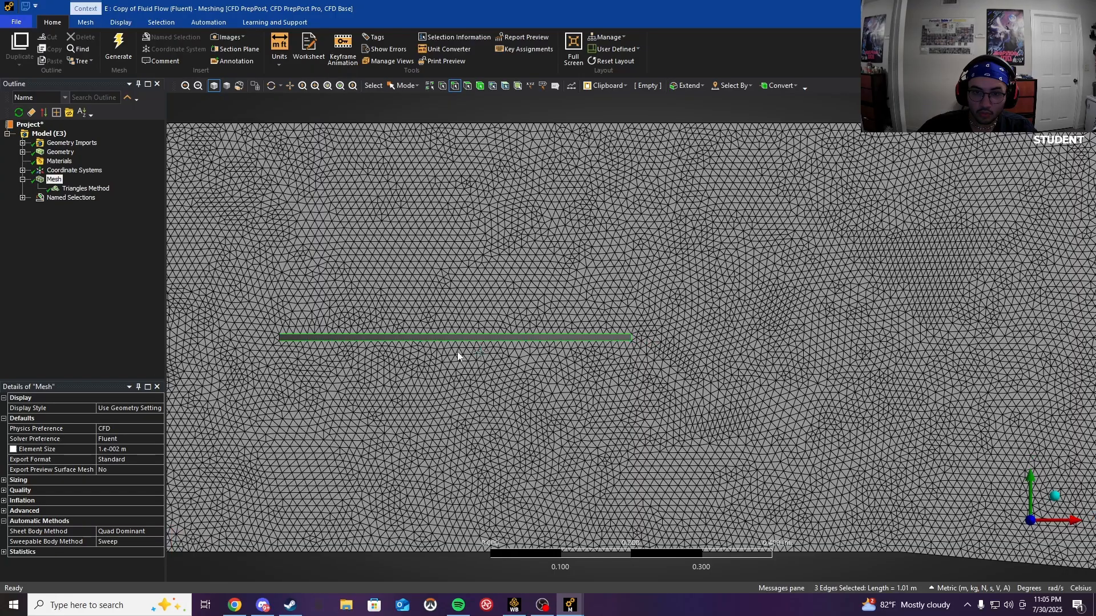
left_click(282, 338, "ctrl")
scroll(245, 356, "up", 1)
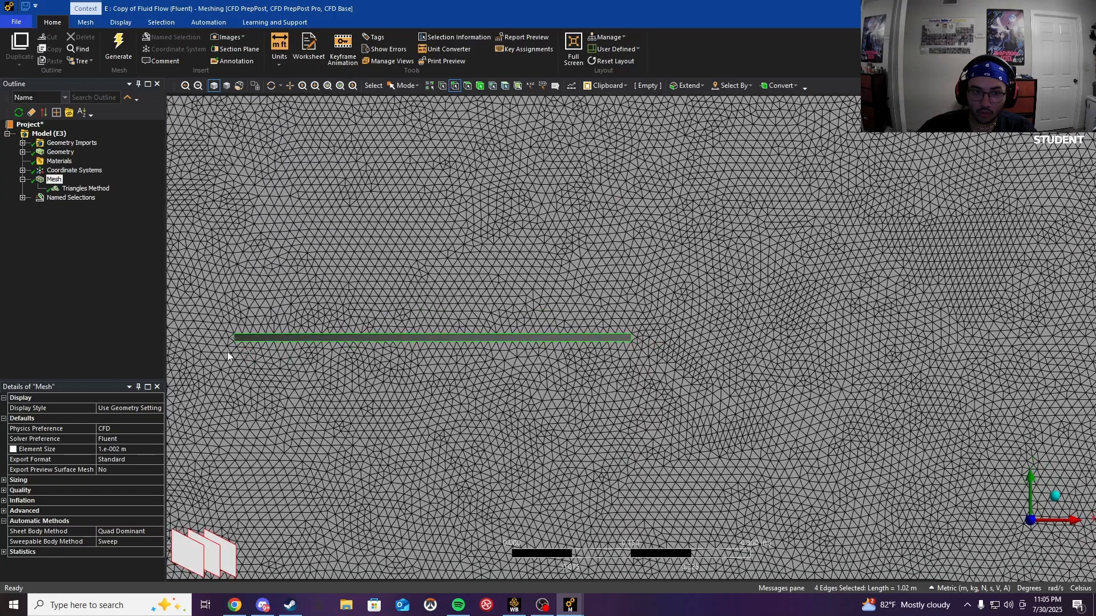
scroll(220, 345, "down", 2)
scroll(217, 342, "up", 2)
scroll(177, 351, "down", 1)
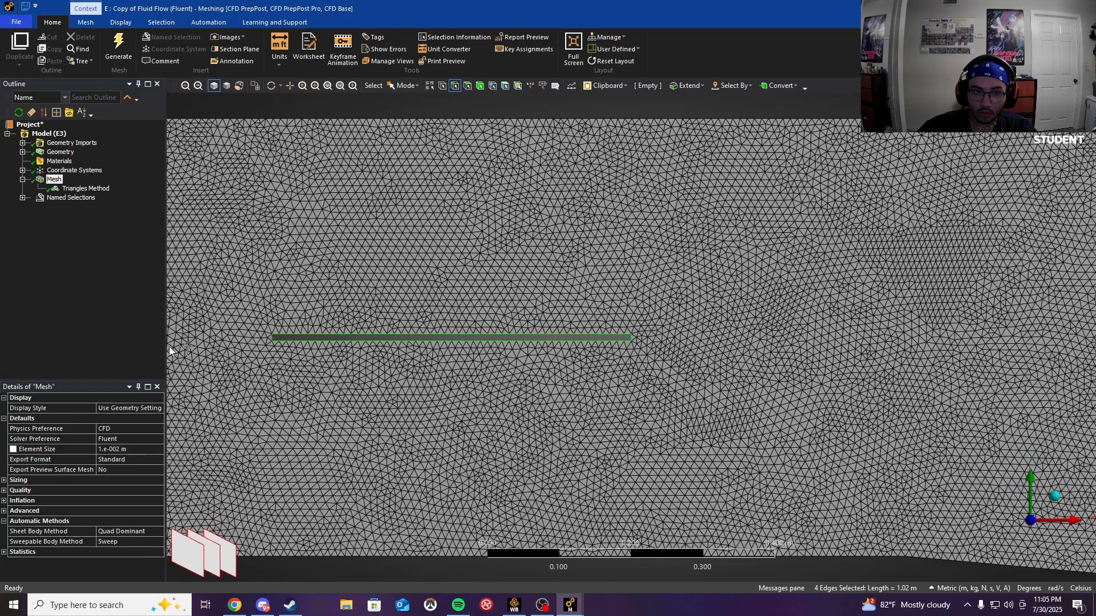
type("n")
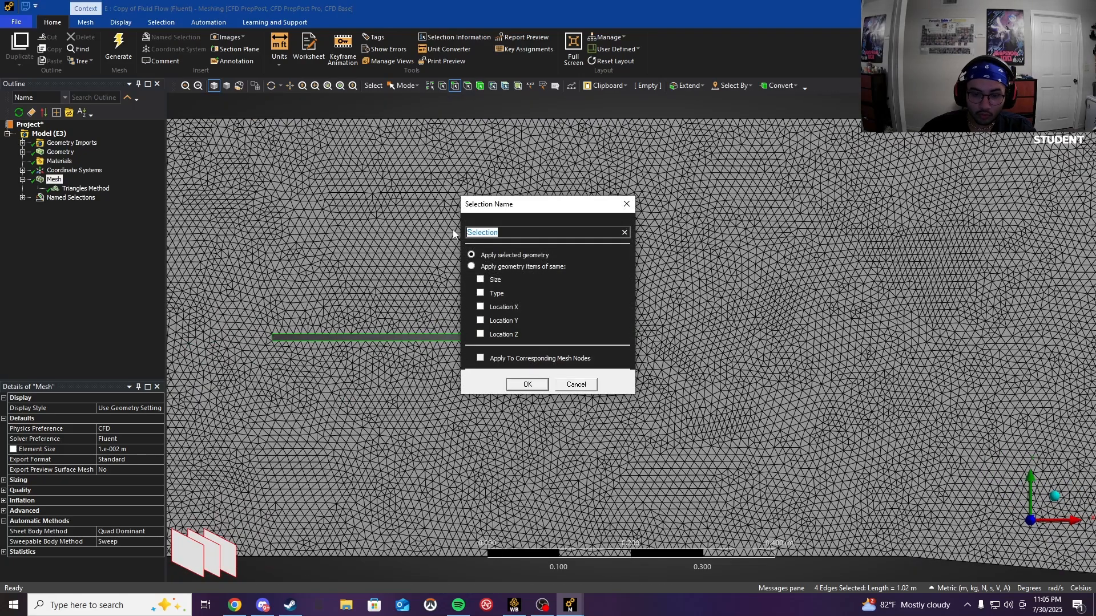
type("plate walk")
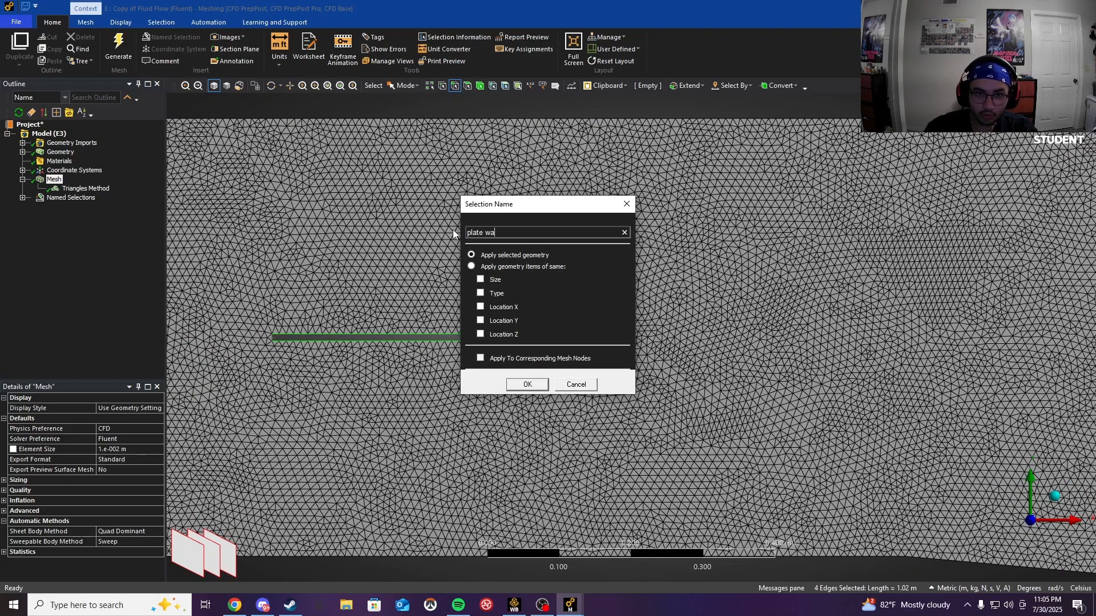
key("BackSpace")
key("BackSpace")
key("Return")
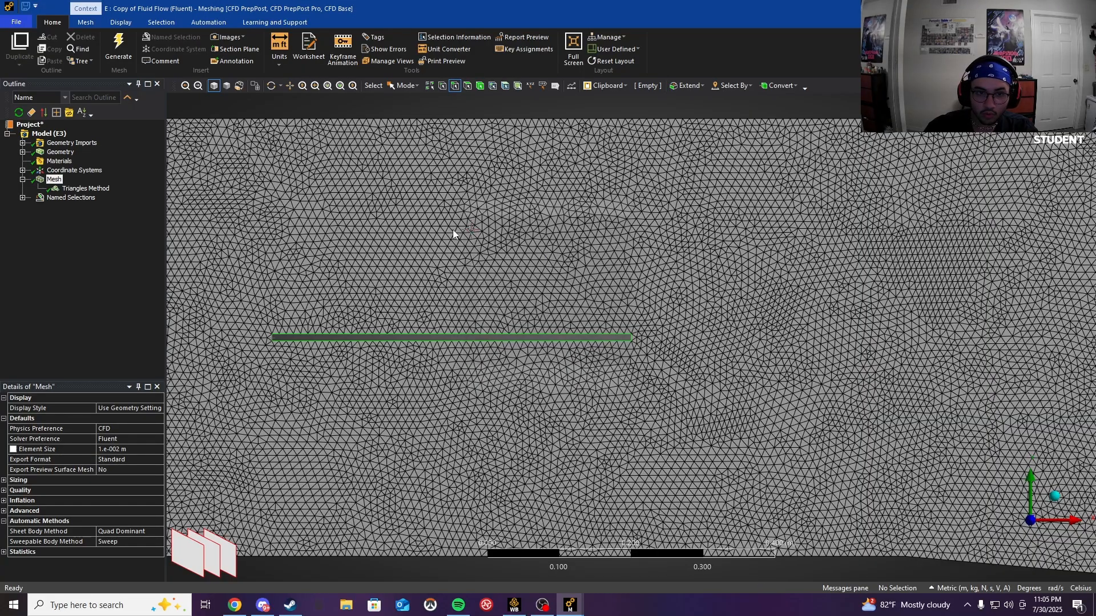
Step: Examine the plate wall named selection to check that it covers all edges of the plate, including the short end edges
scroll(344, 471, "down", 1)
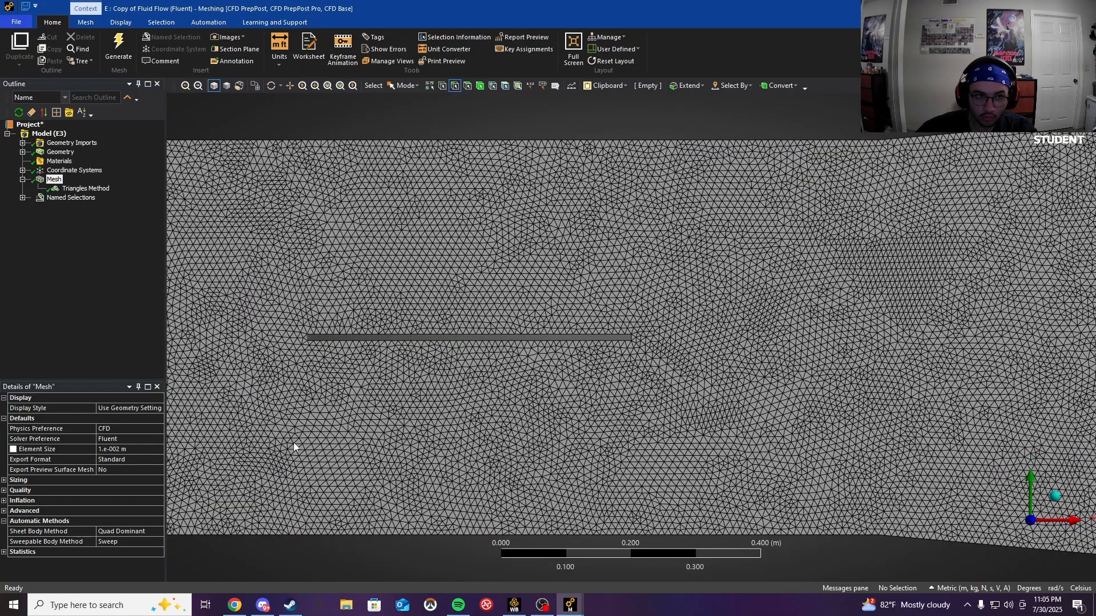
left_click(22, 198)
left_click(69, 235)
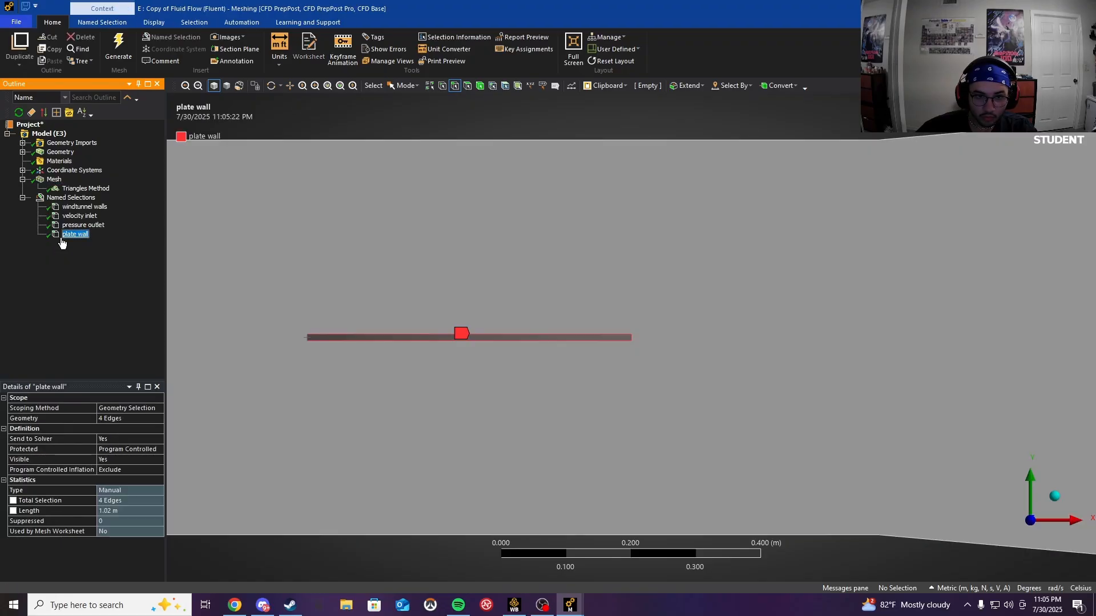
scroll(204, 345, "up", 2)
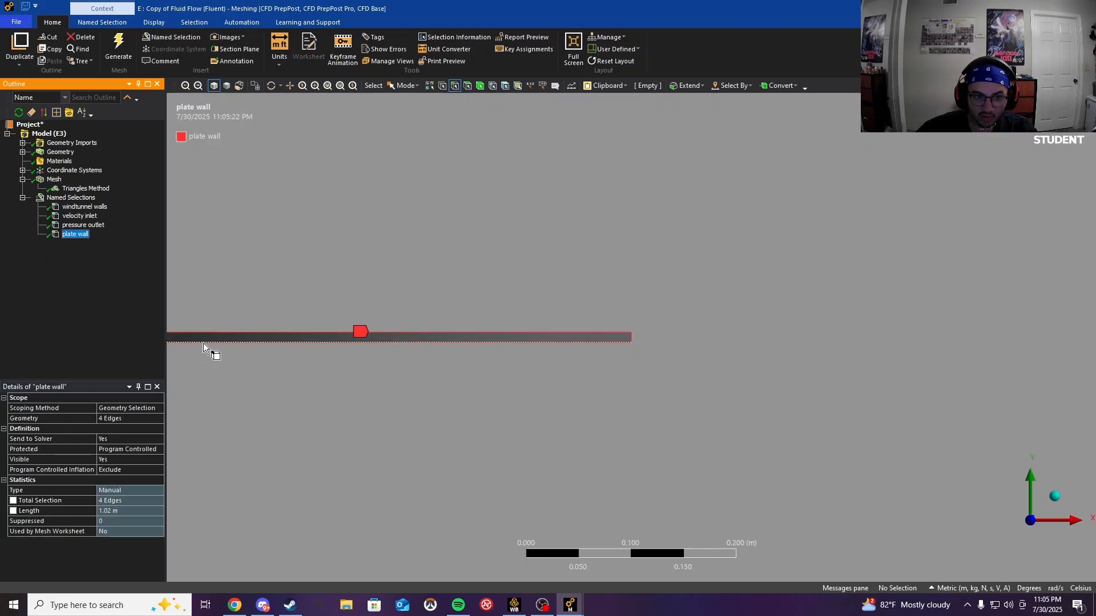
scroll(228, 345, "down", 3)
scroll(309, 395, "up", 5)
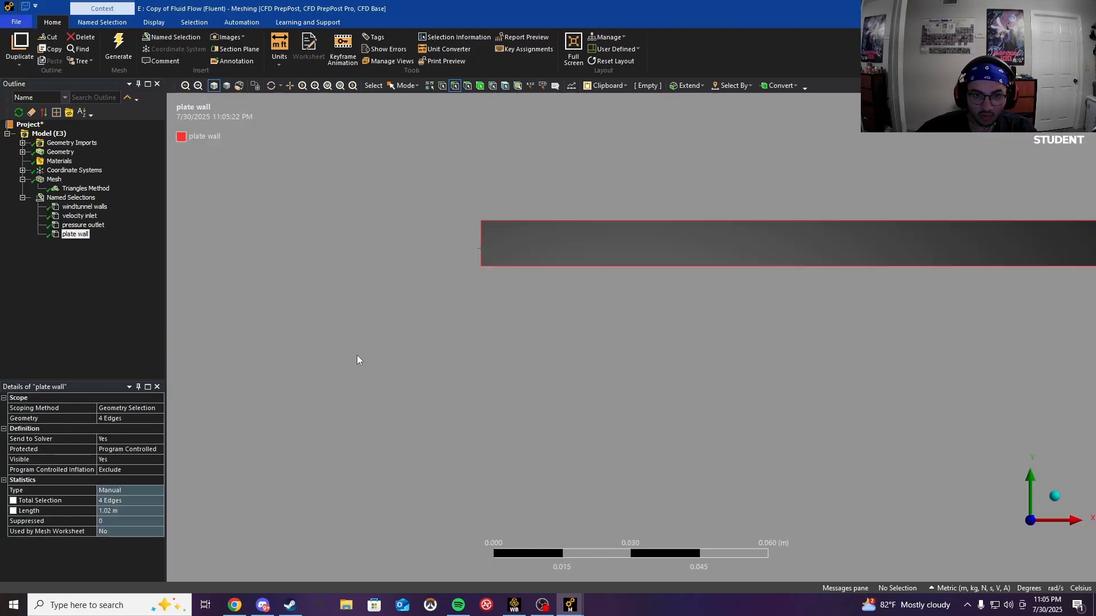
scroll(479, 251, "up", 1)
scroll(462, 260, "down", 2)
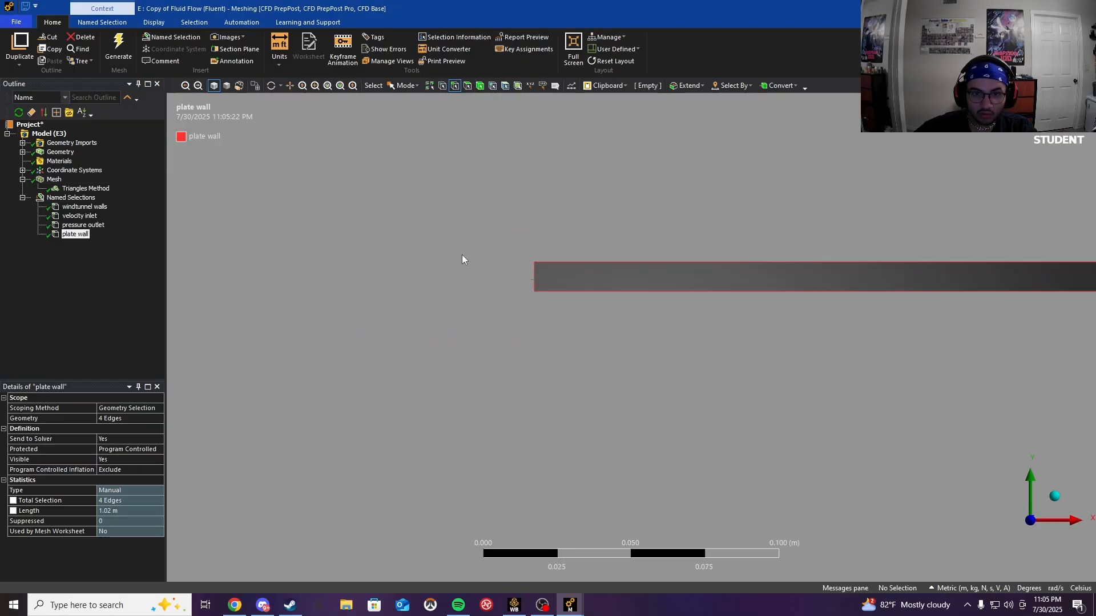
scroll(978, 437, "down", 5)
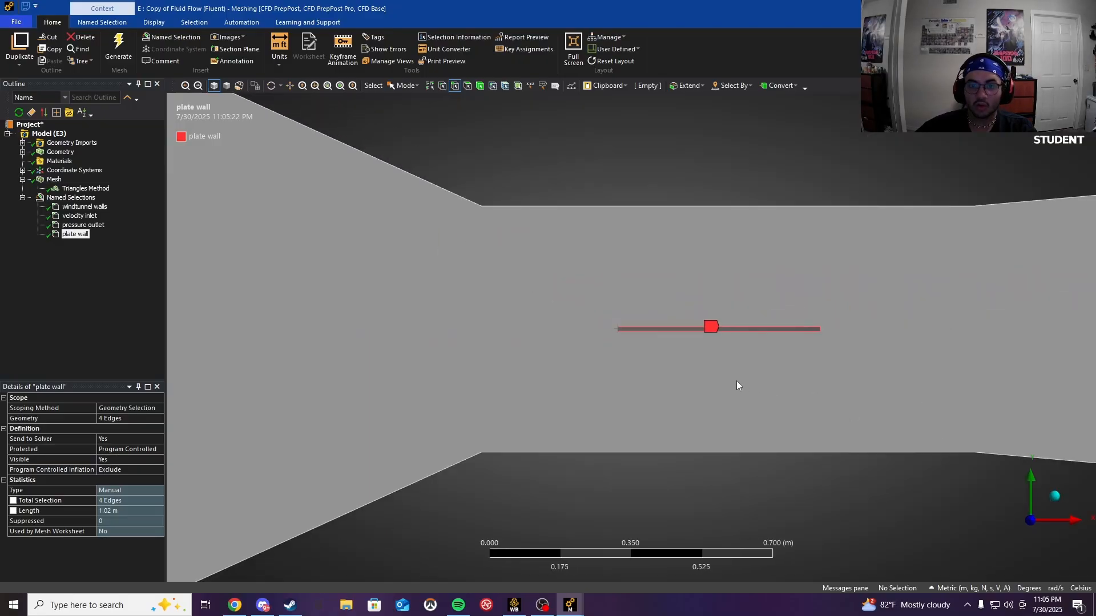
scroll(737, 381, "down", 3)
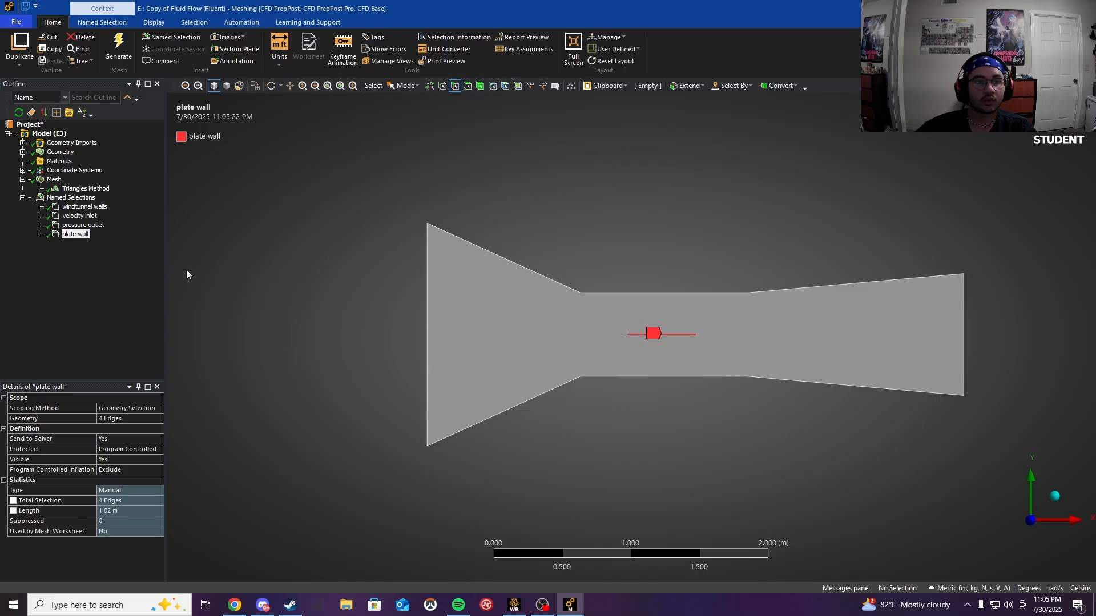
left_click(22, 198)
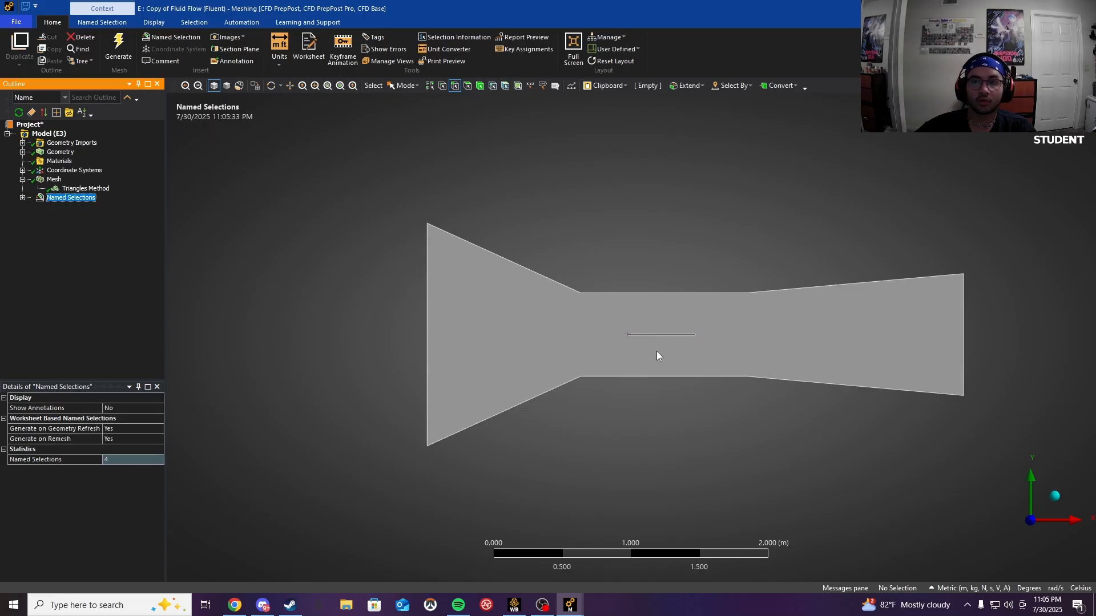
Step: Switch to Workbench and update the Mesh component of system E, the copied fluid flow
key("alt+Tab")
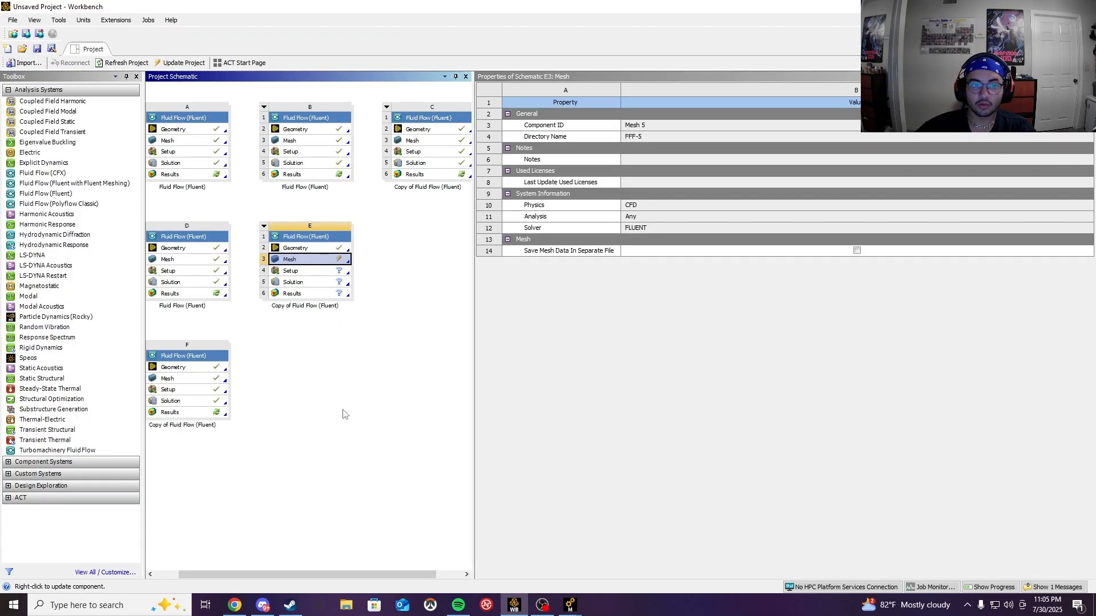
right_click(313, 269)
right_click(310, 259)
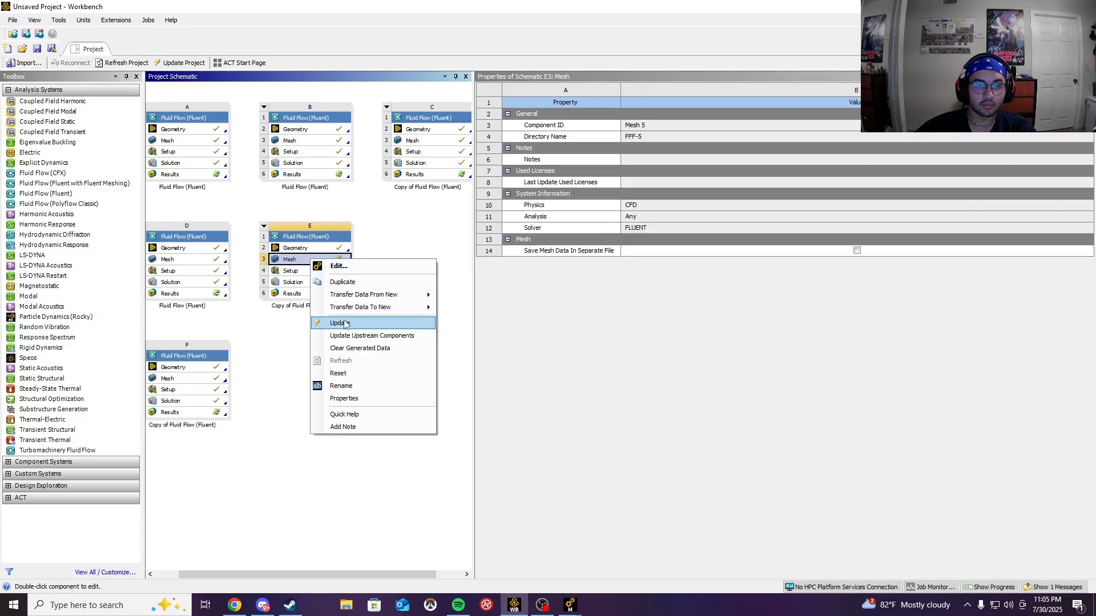
left_click(341, 323)
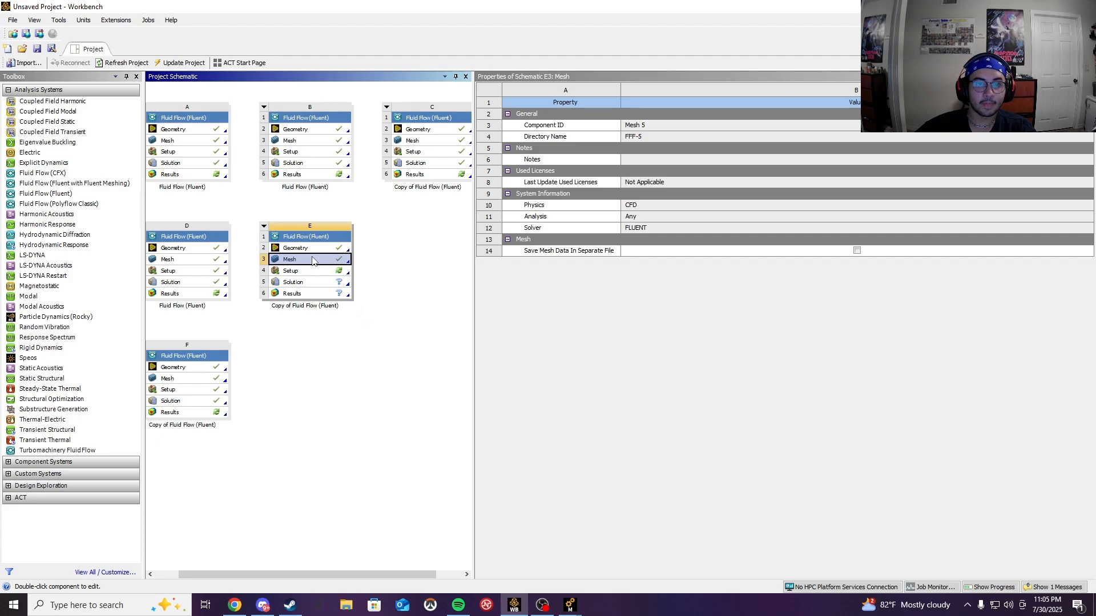
Step: Open the Setup of system E, close the Meshing and DesignModeler windows, and start Fluent in double precision with 2 solver processes
double_click(302, 271)
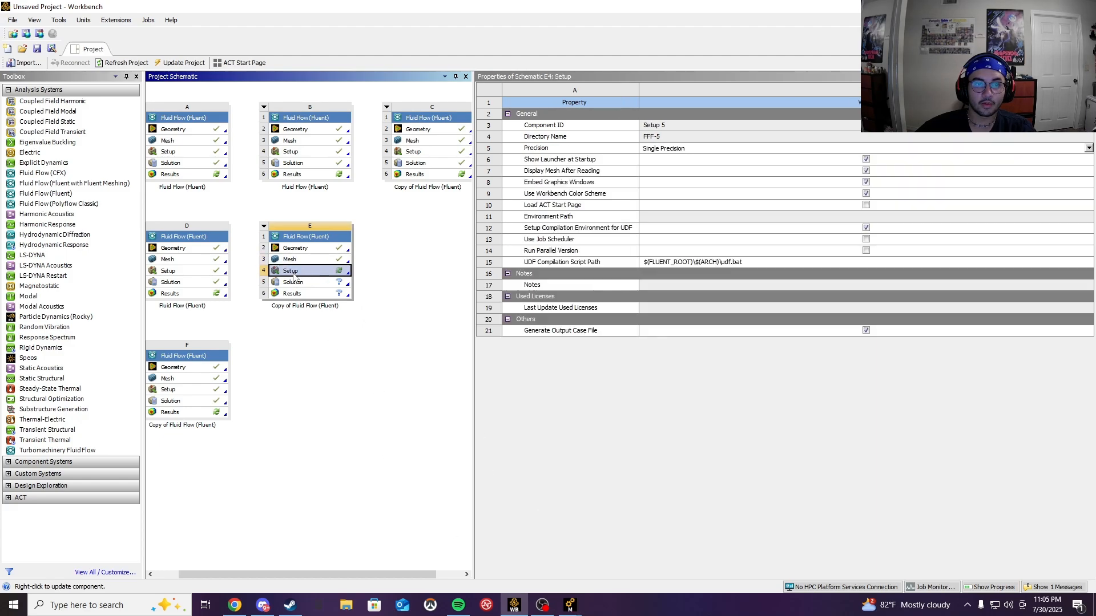
mouse_move(569, 603)
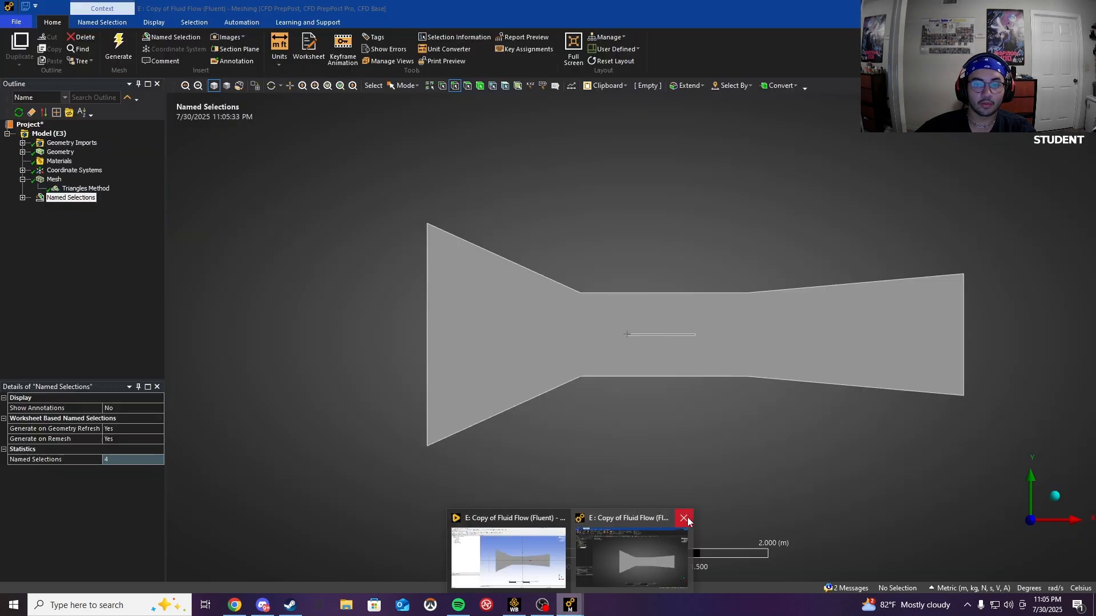
left_click(589, 581)
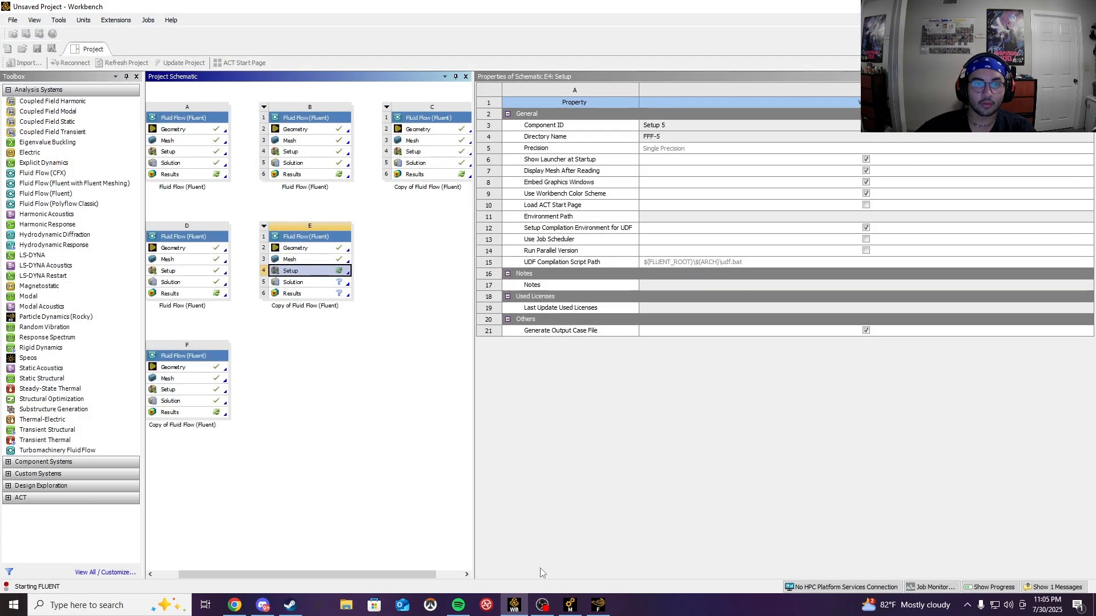
left_click(571, 611)
left_click(568, 602)
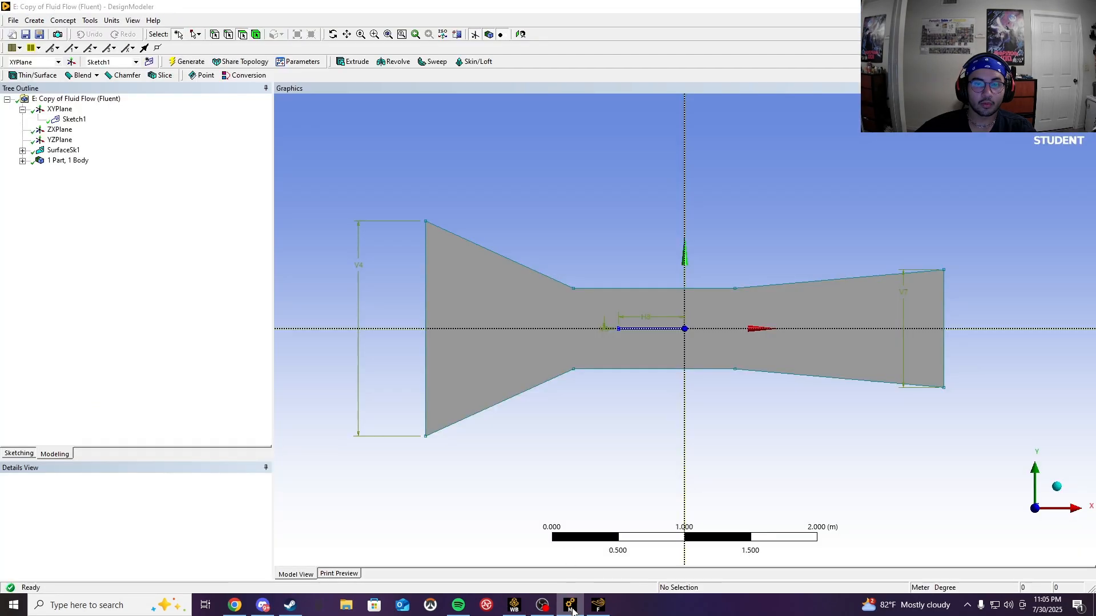
left_click(570, 603)
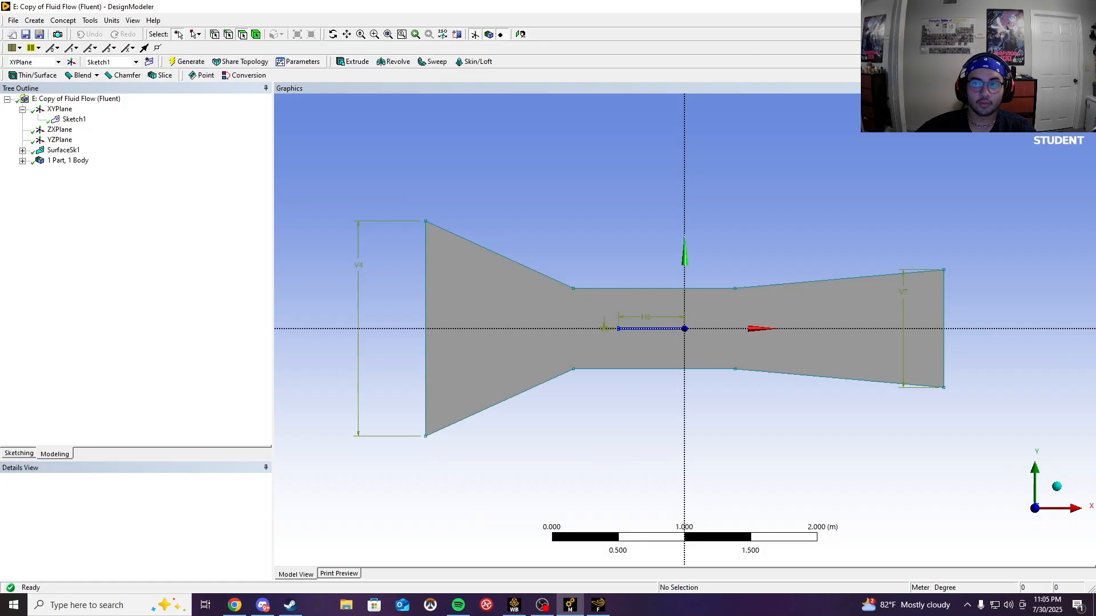
left_click(574, 608)
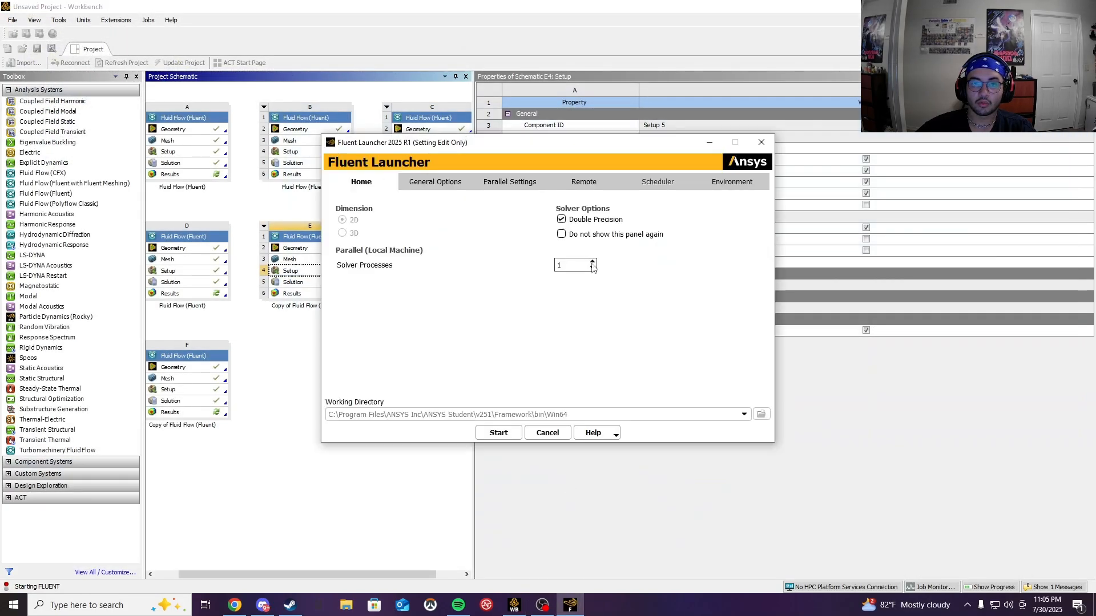
left_click(498, 433)
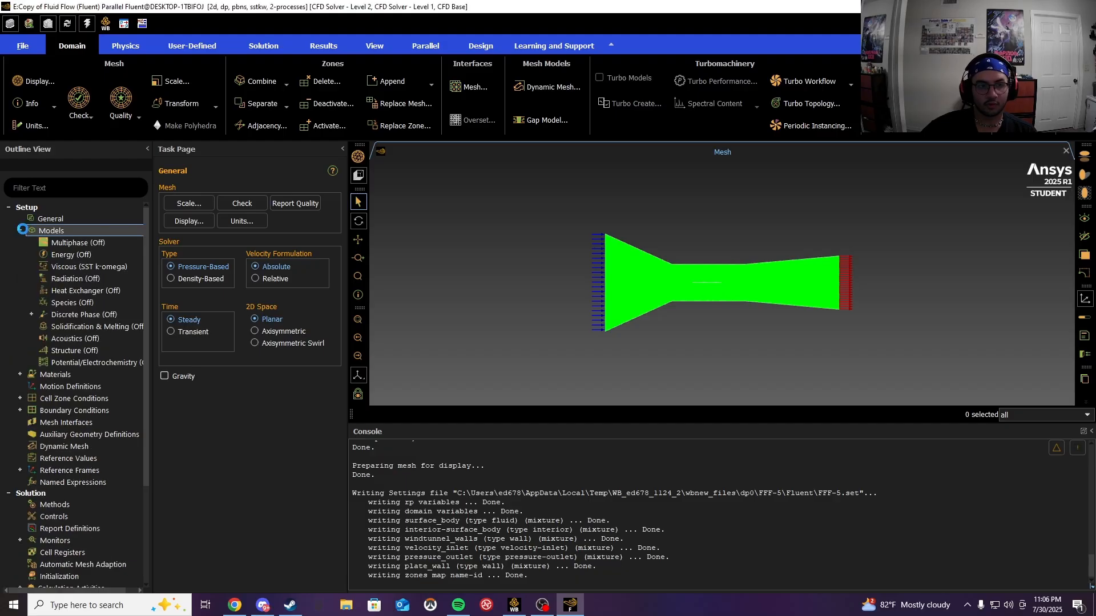
Step: Enable the Energy Equation in the Fluent models
double_click(53, 254)
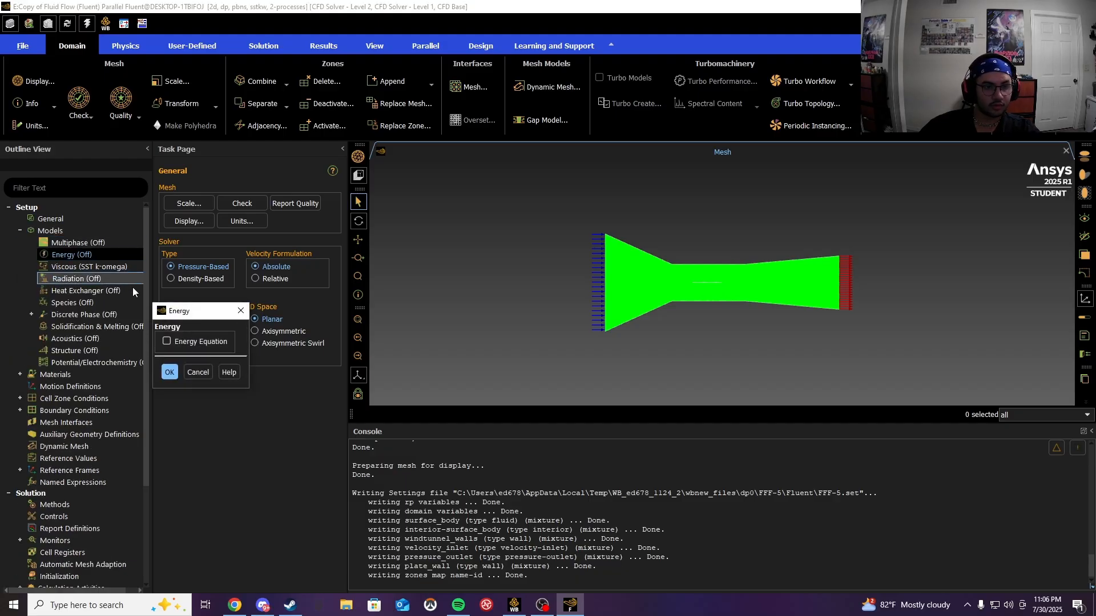
left_click(170, 372)
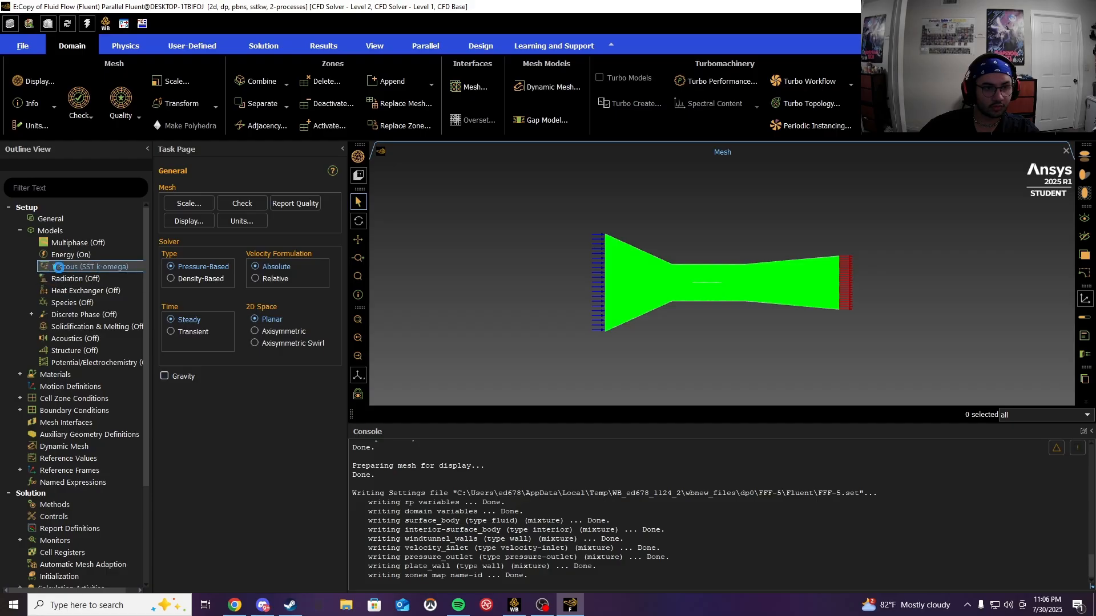
Step: Set the viscous model to standard k-epsilon (2 eqn) with Enhanced Wall Treatment
double_click(58, 267)
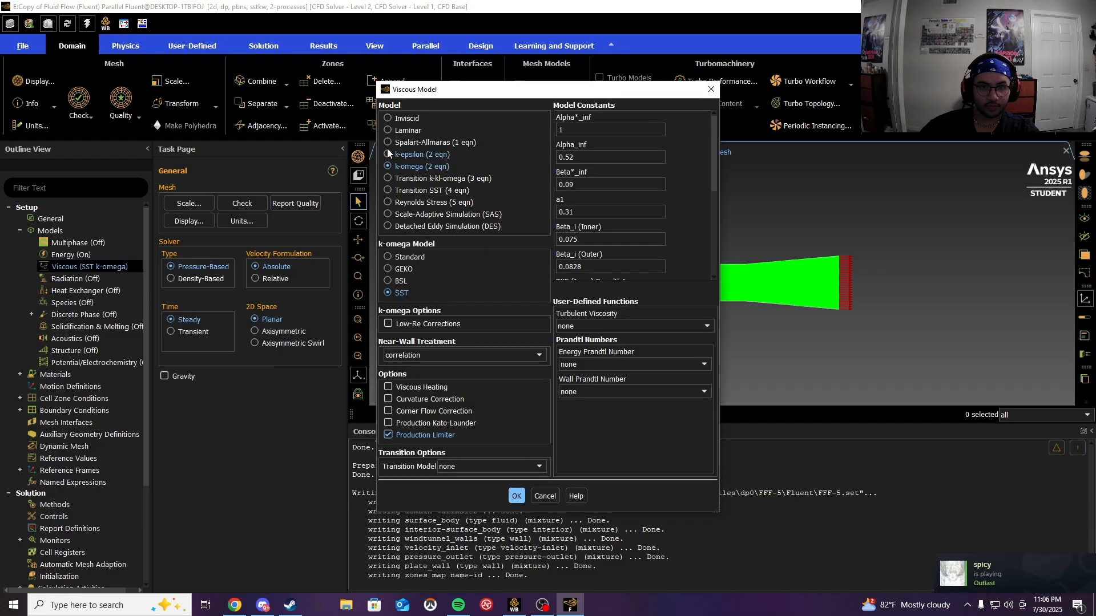
left_click(393, 153)
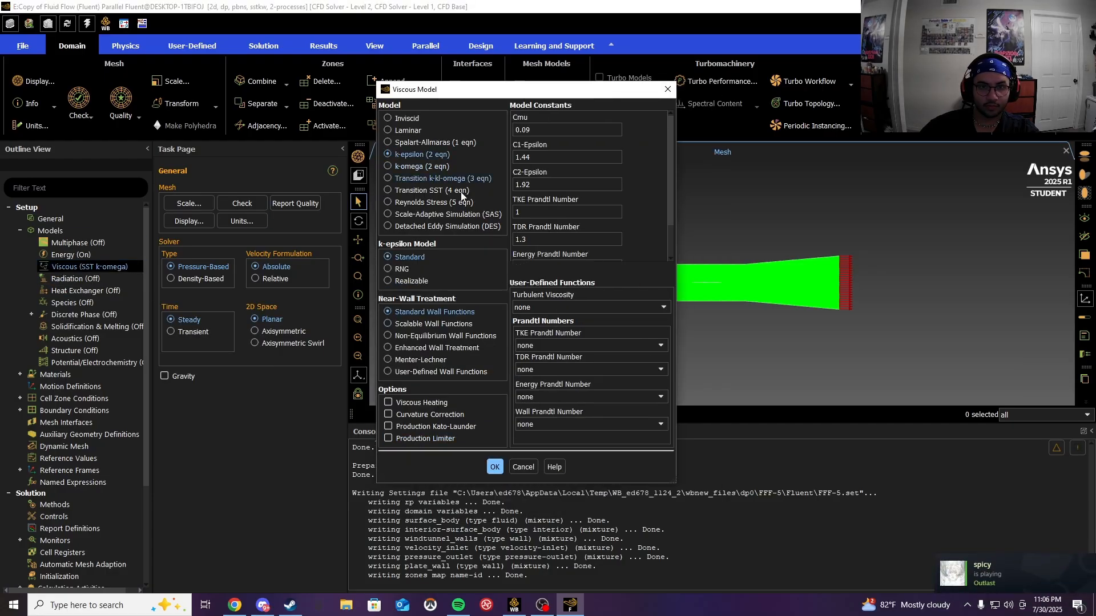
left_click(404, 347)
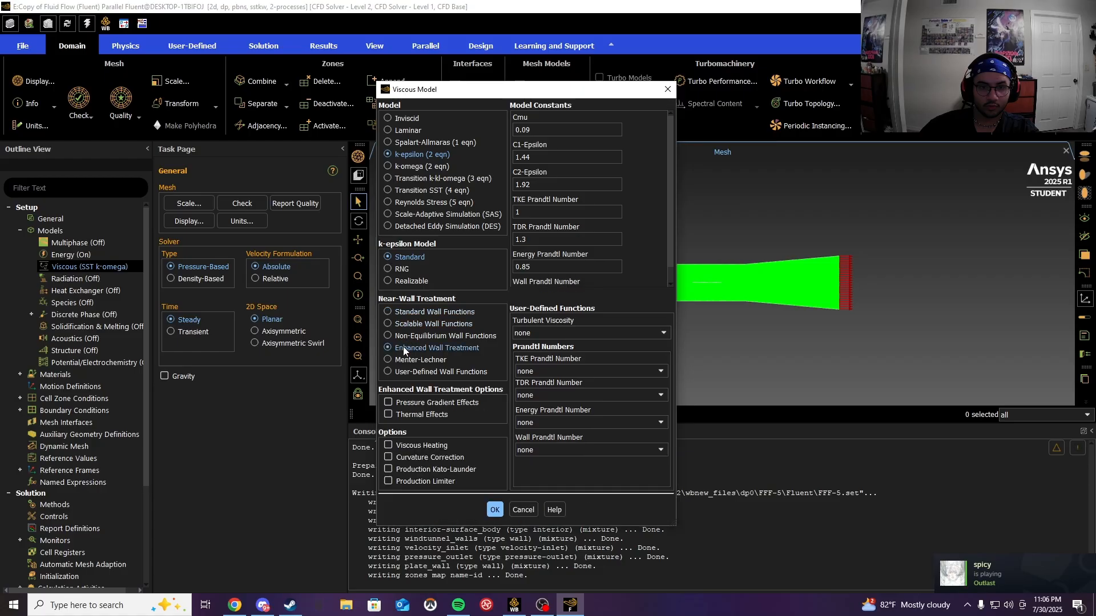
left_click(388, 401)
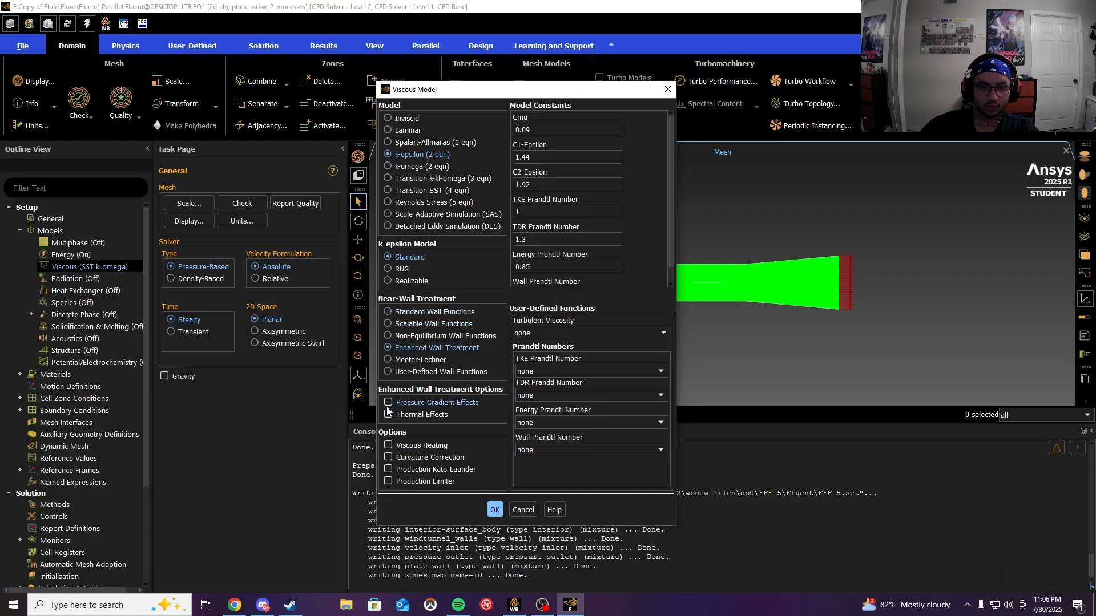
left_click(494, 510)
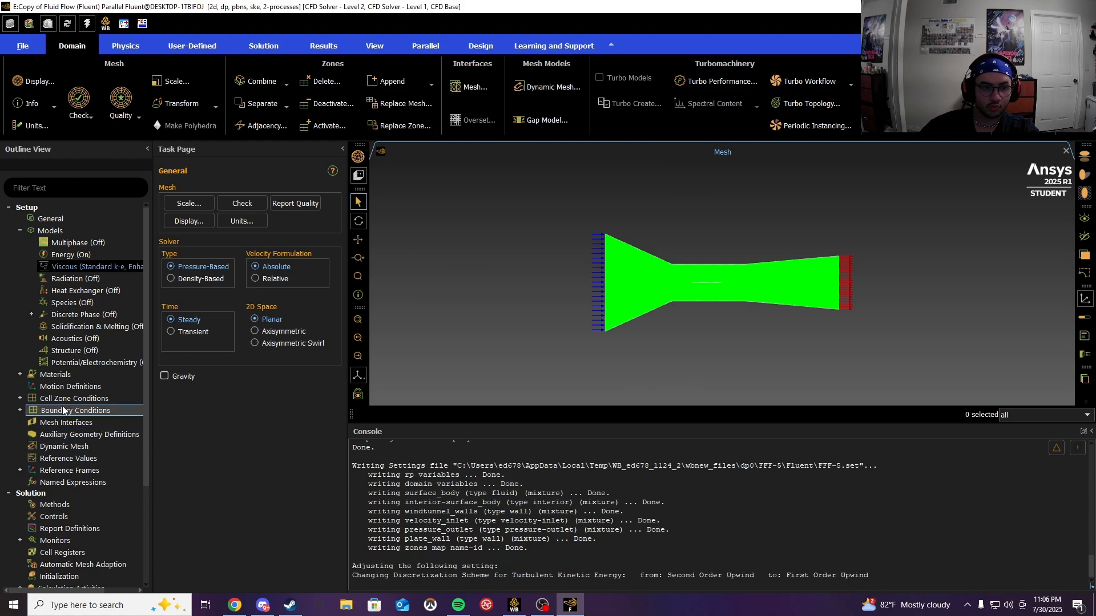
Step: Set the velocity magnitude of the velocity_inlet boundary condition to 4 m/s
double_click(63, 411)
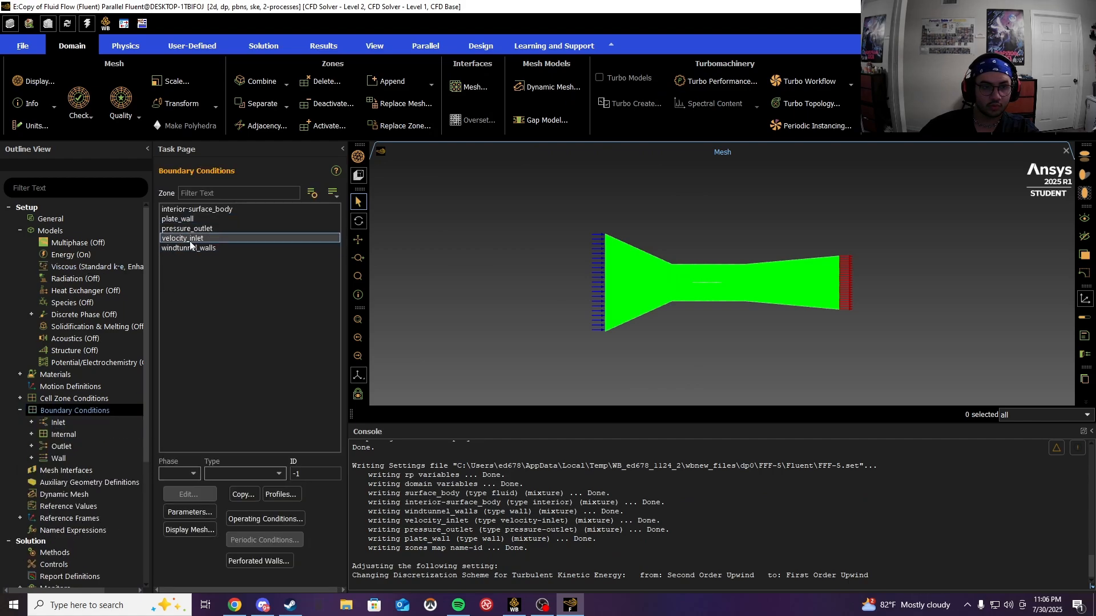
left_click(191, 240)
left_click(189, 494)
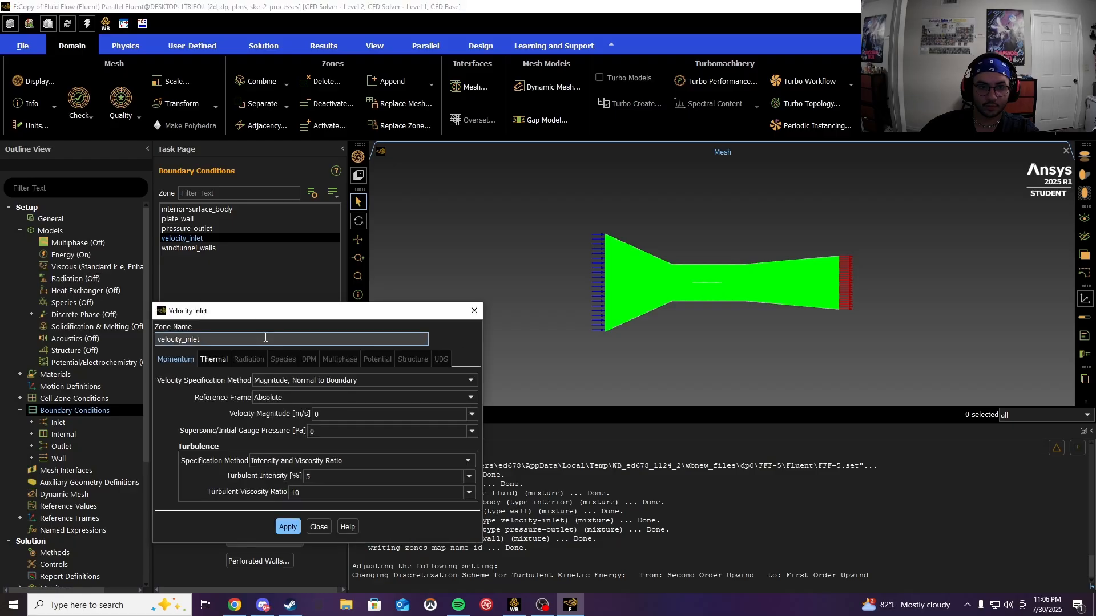
key("BackSpace")
type("4")
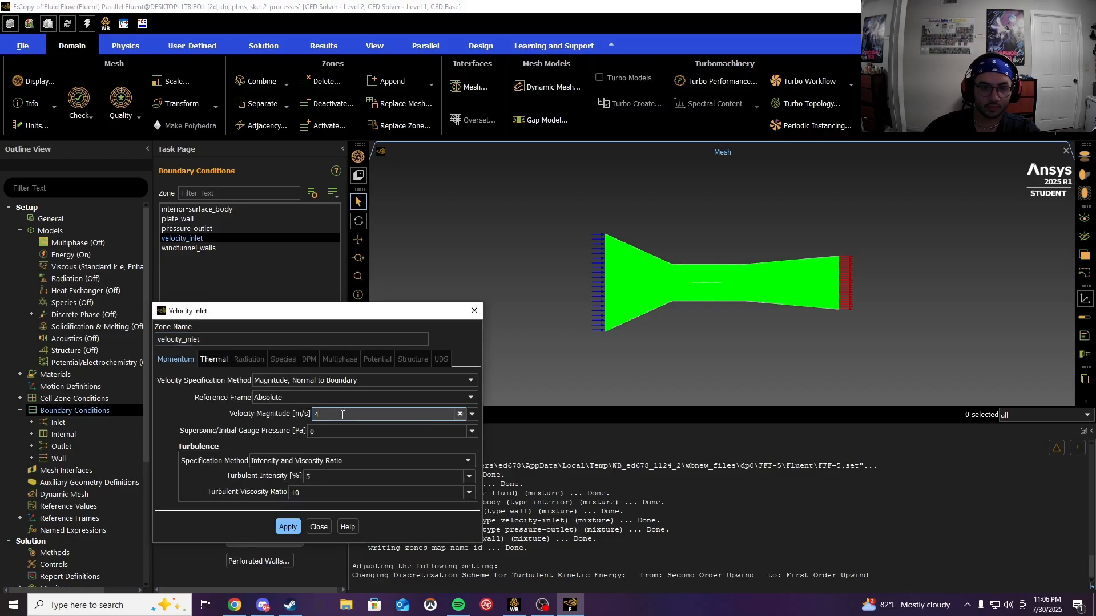
left_click(286, 525)
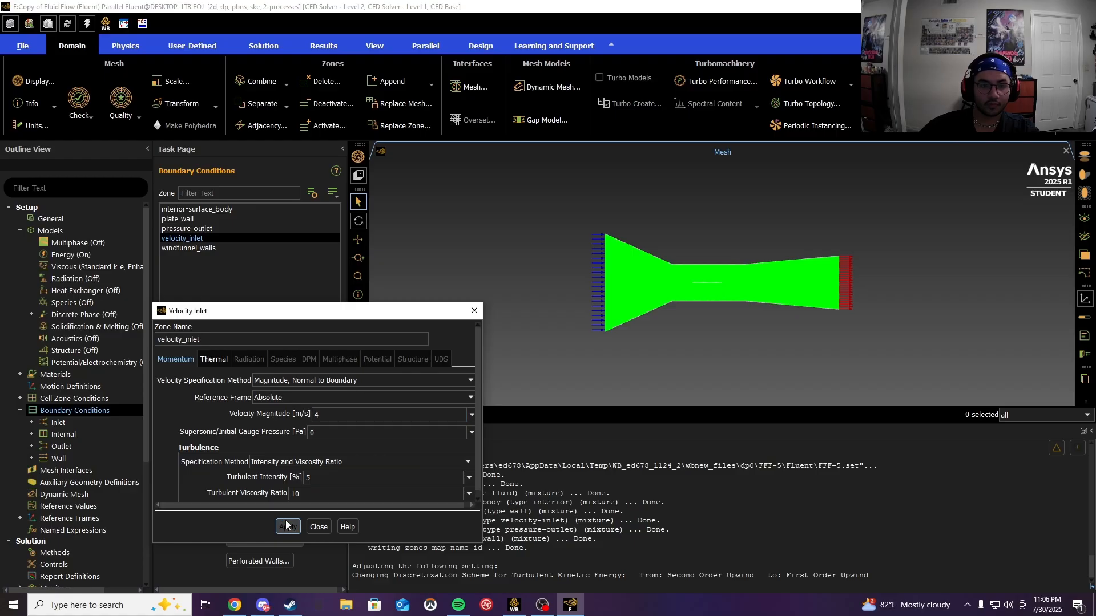
left_click(309, 528)
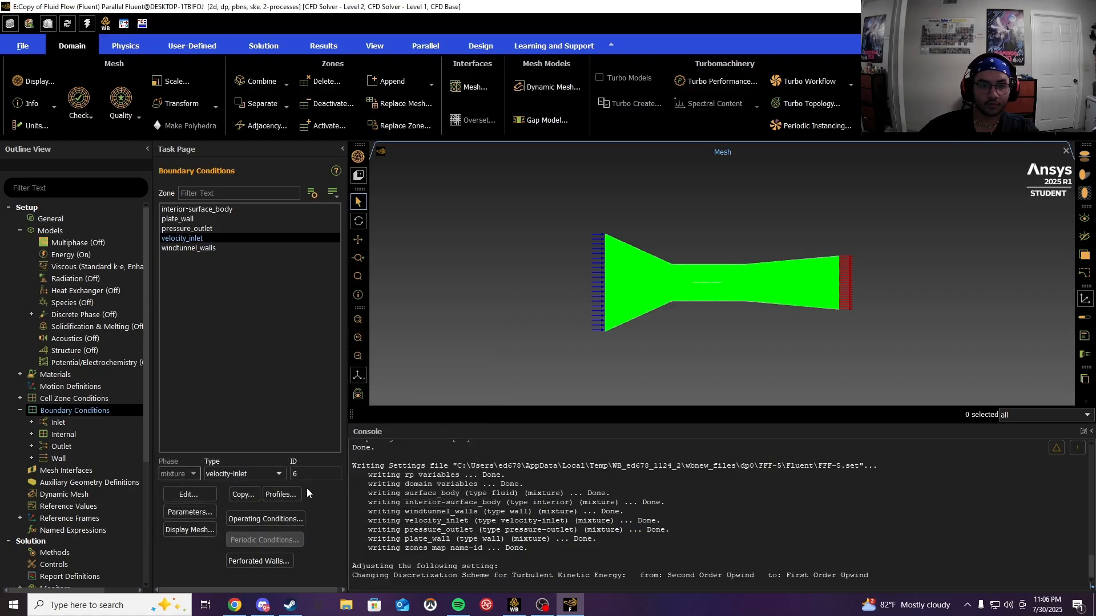
Step: Review the momentum settings of the plate_wall and windtunnel_walls boundaries, checking wall motion and shear condition
left_click(184, 221)
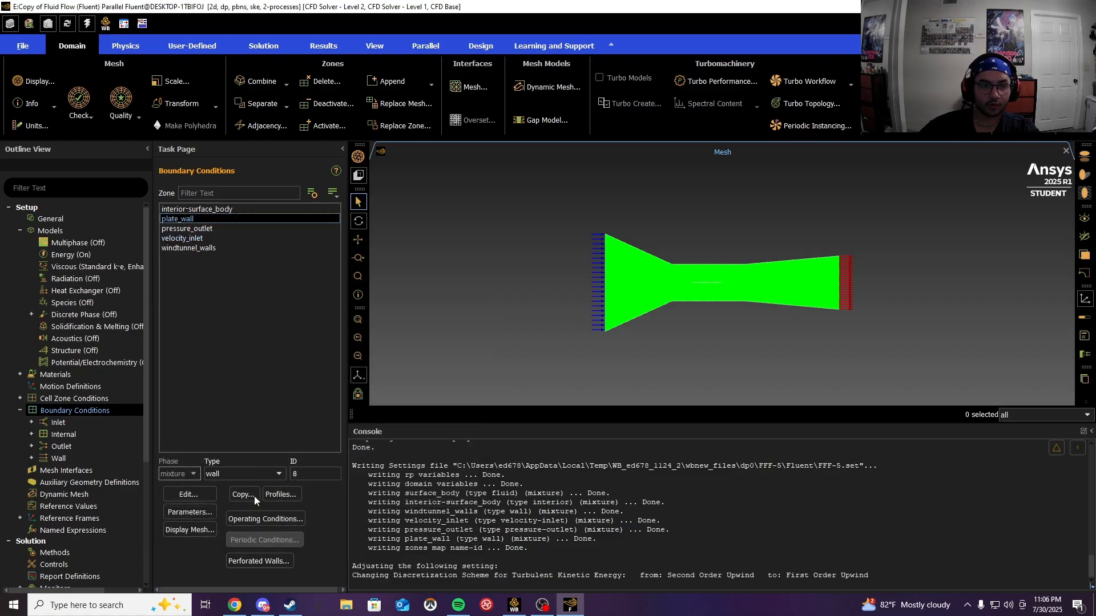
left_click(203, 492)
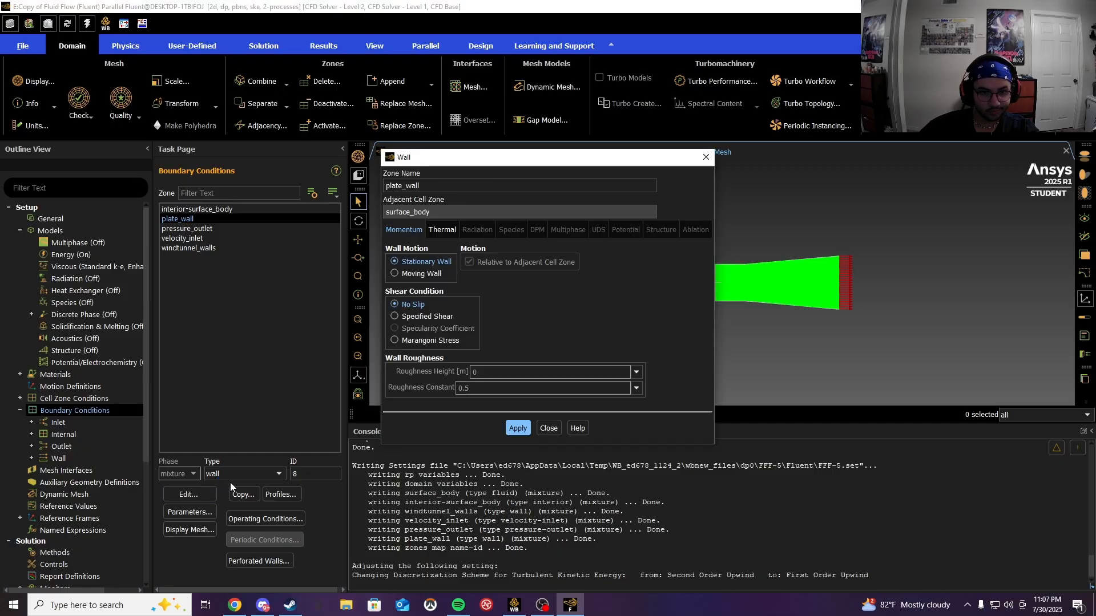
left_click(549, 428)
left_click(194, 248)
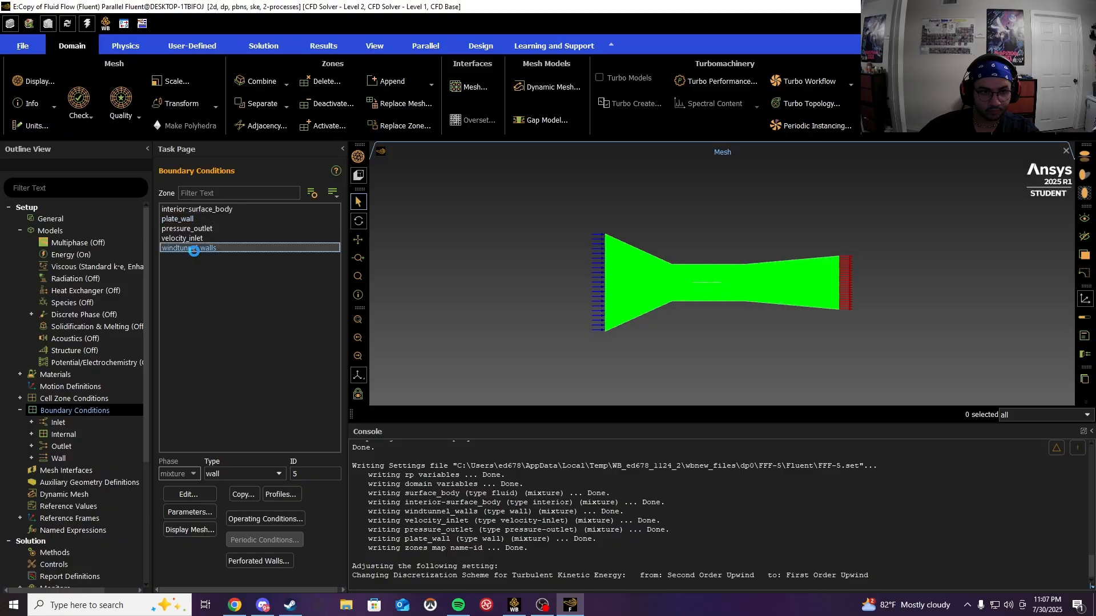
left_click(190, 495)
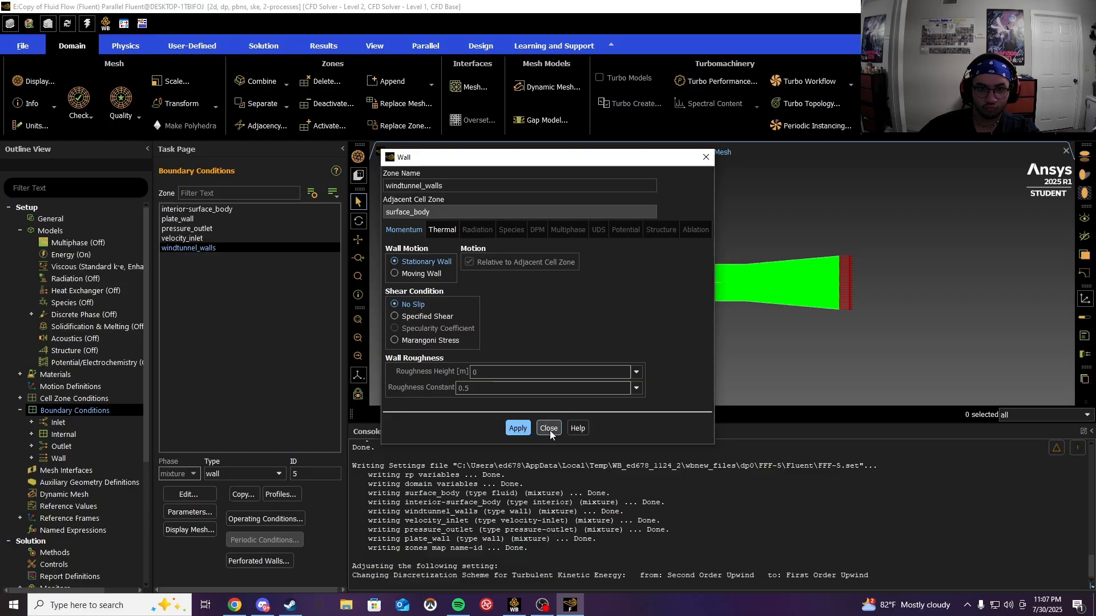
left_click(549, 428)
Step: Initialize the solution with the Hybrid Initialization method
scroll(85, 482, "down", 1)
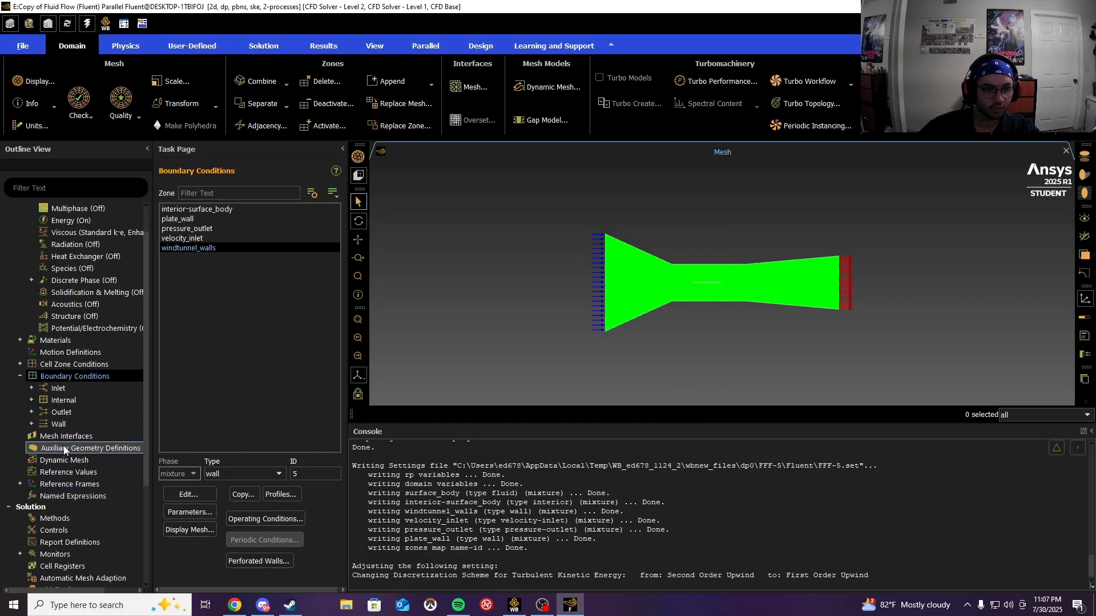
scroll(66, 451, "down", 1)
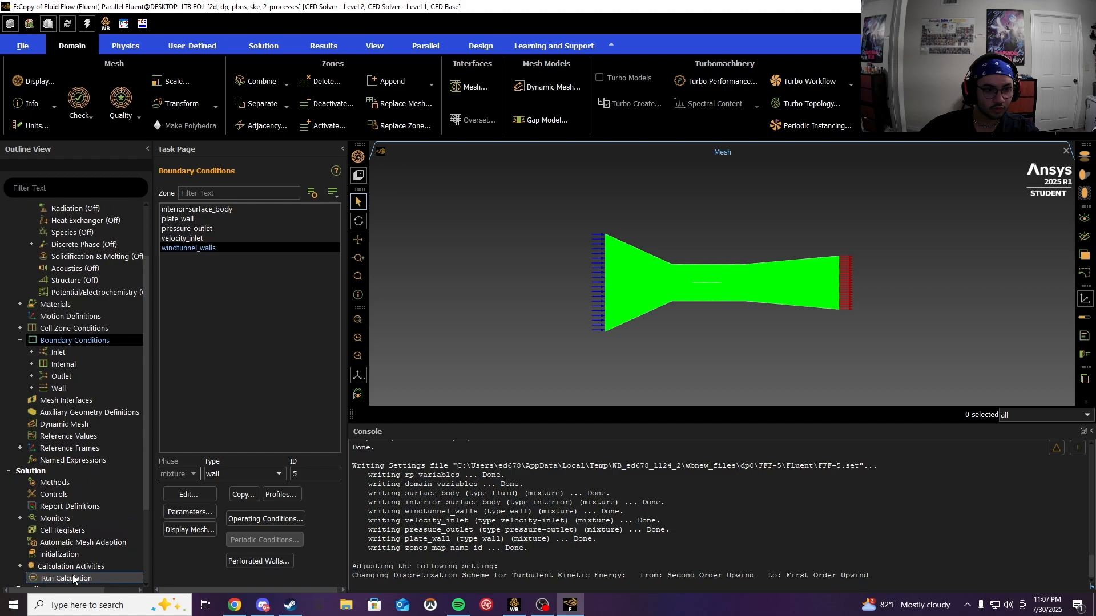
double_click(60, 554)
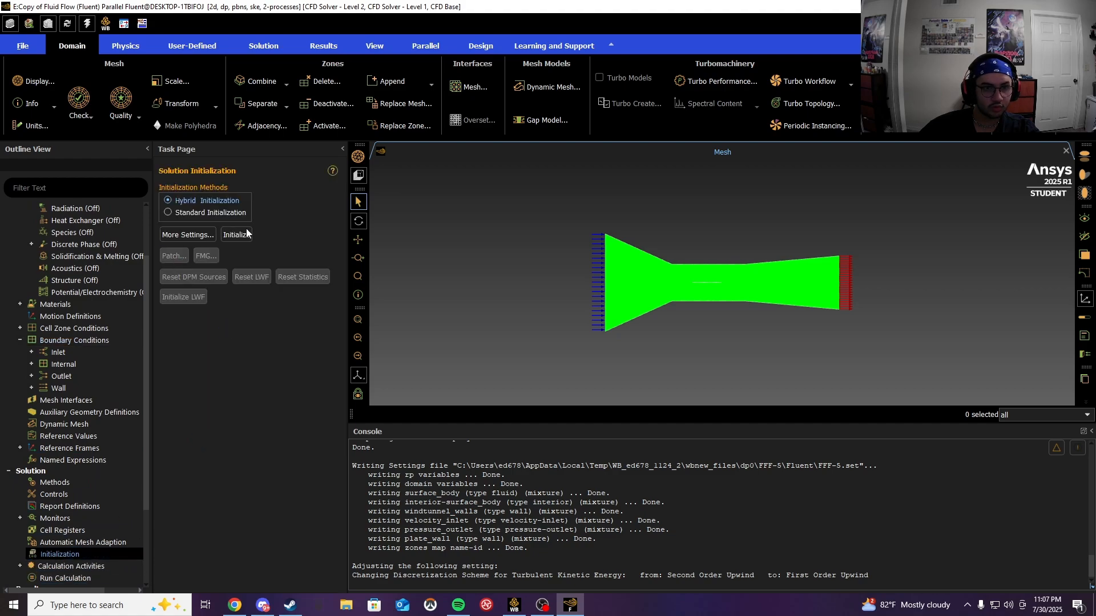
left_click(245, 234)
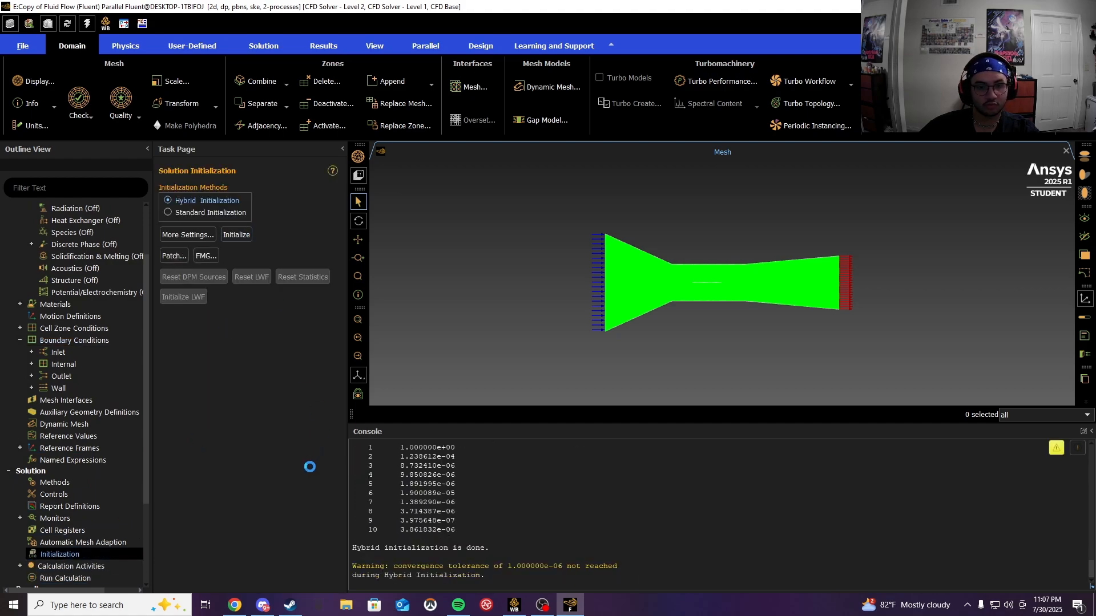
Step: Set the number of hybrid initialization iterations to 20 and reinitialize the solution, overwriting the existing data
left_click(210, 235)
left_click(251, 356)
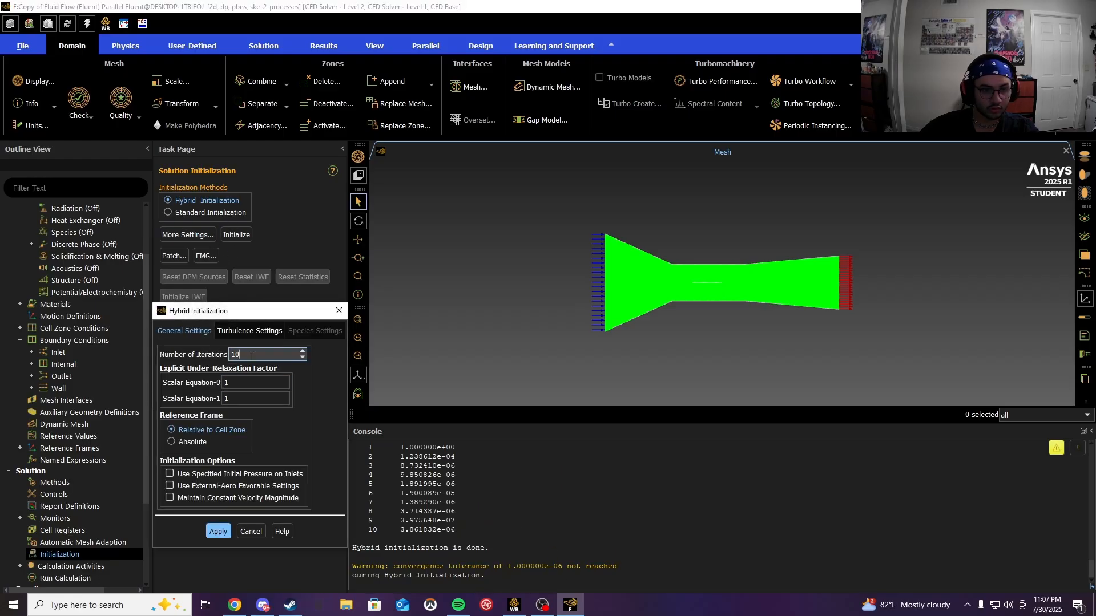
key("BackSpace")
key("BackSpace")
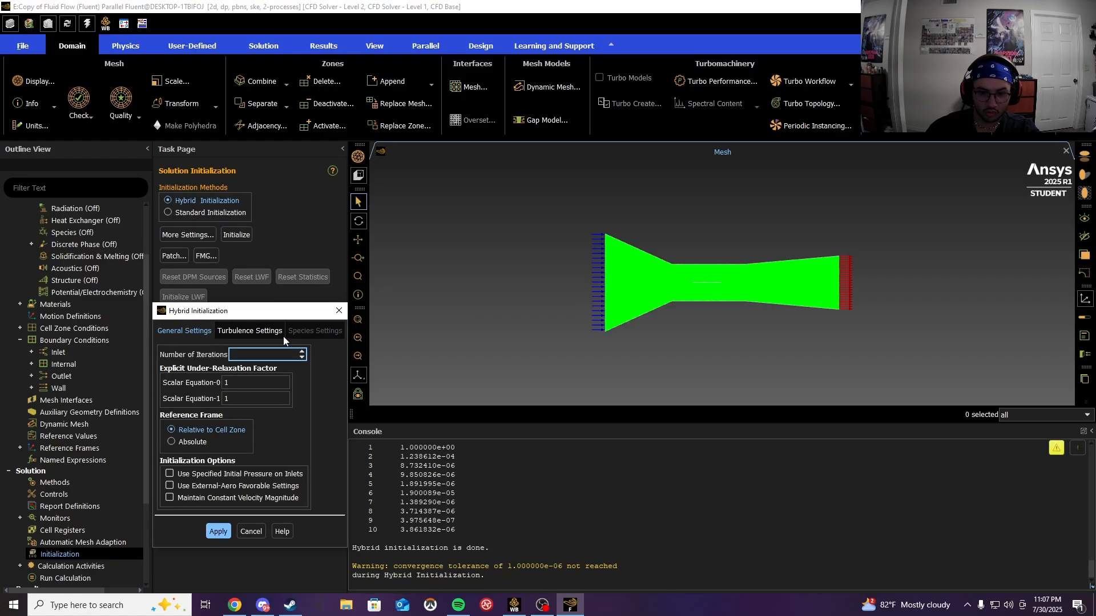
type("20")
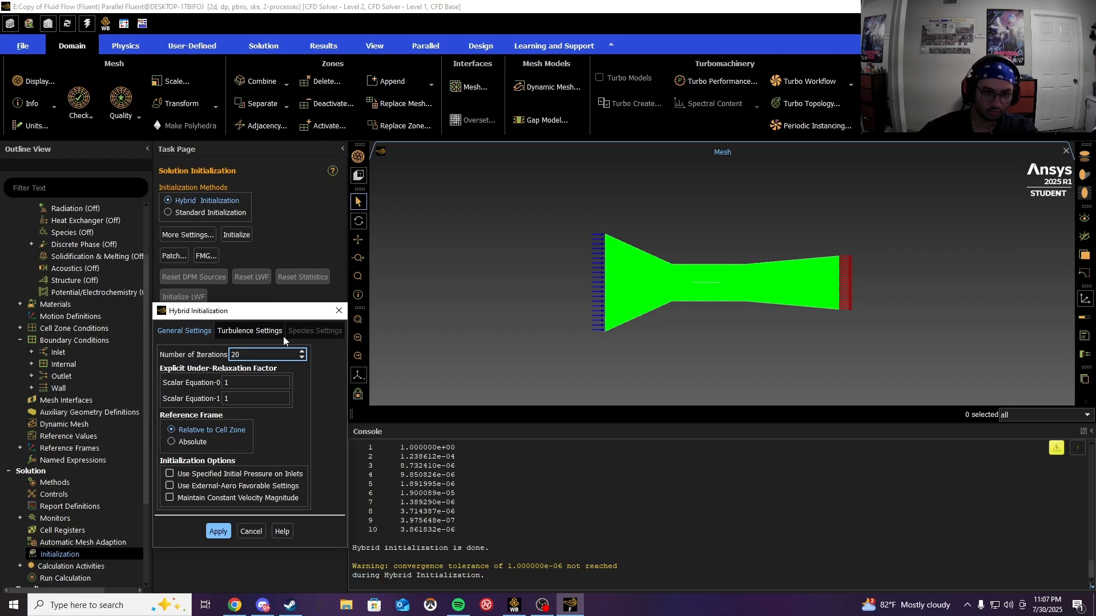
left_click(221, 529)
left_click(250, 532)
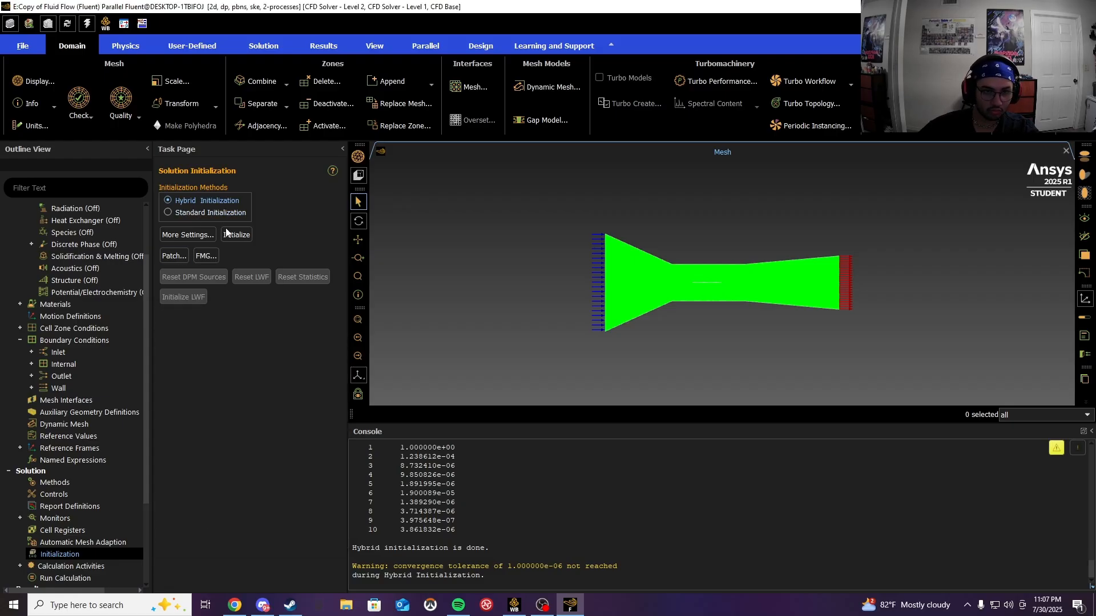
left_click(236, 235)
left_click(616, 325)
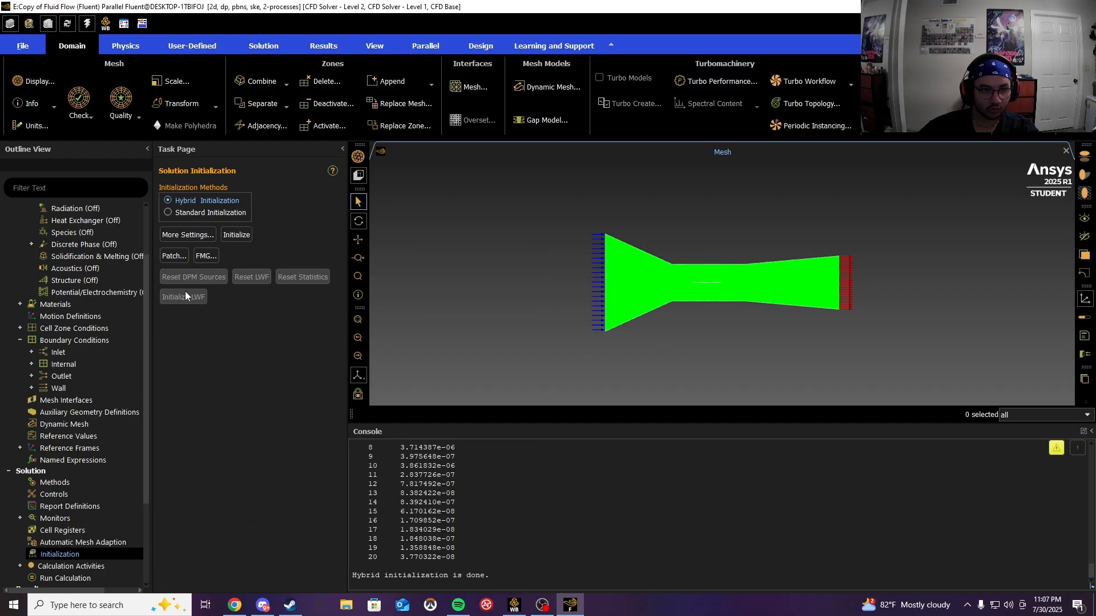
Step: Run the calculation with 750 iterations and dismiss the completion notice
left_click(74, 576)
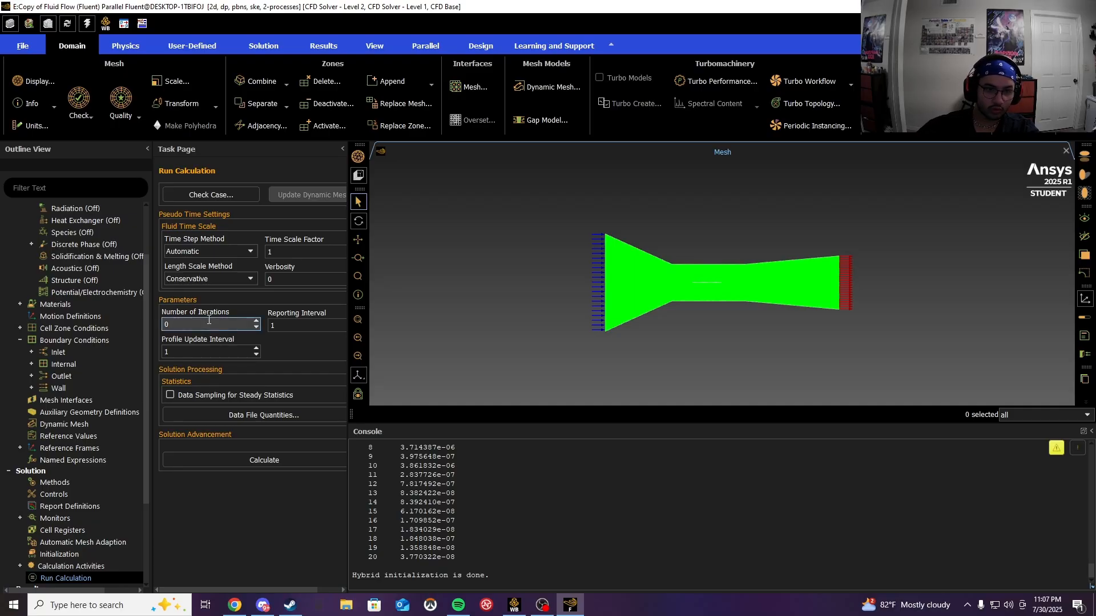
key("BackSpace")
type("75")
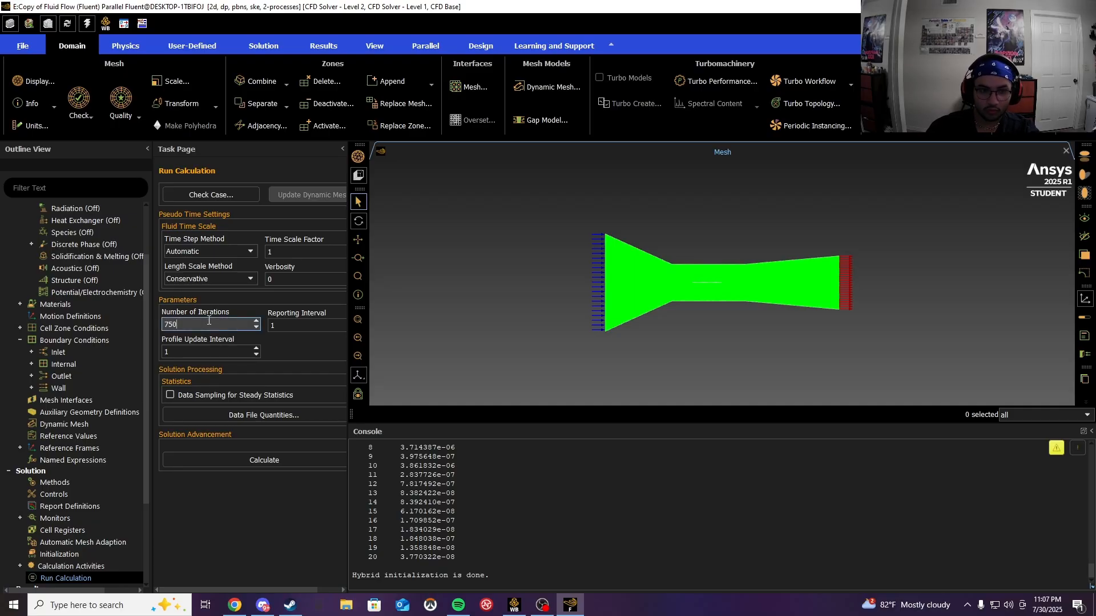
type("0")
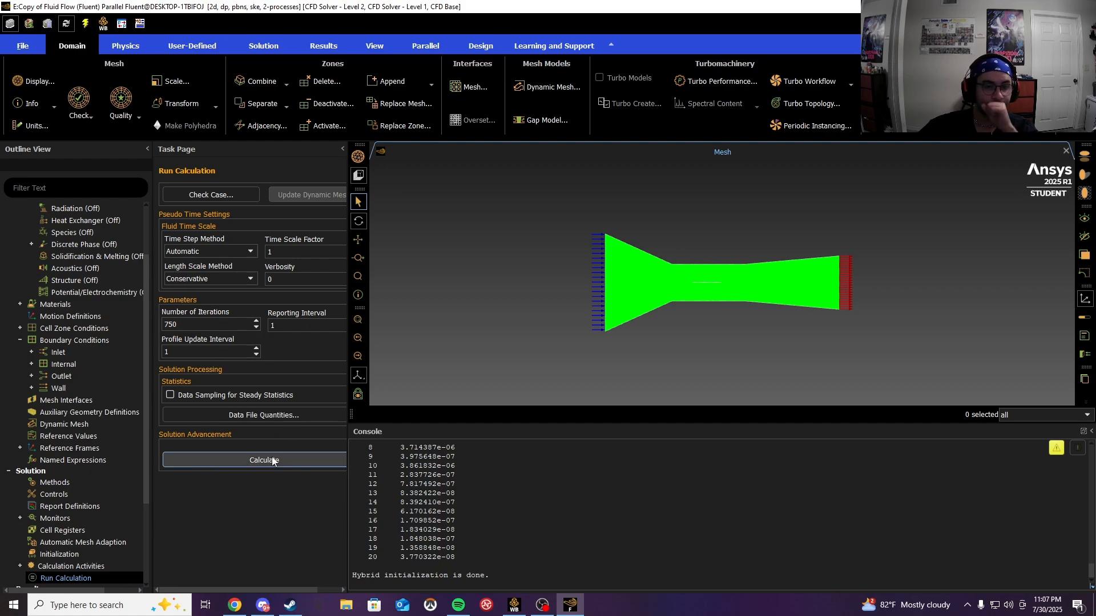
left_click(251, 466)
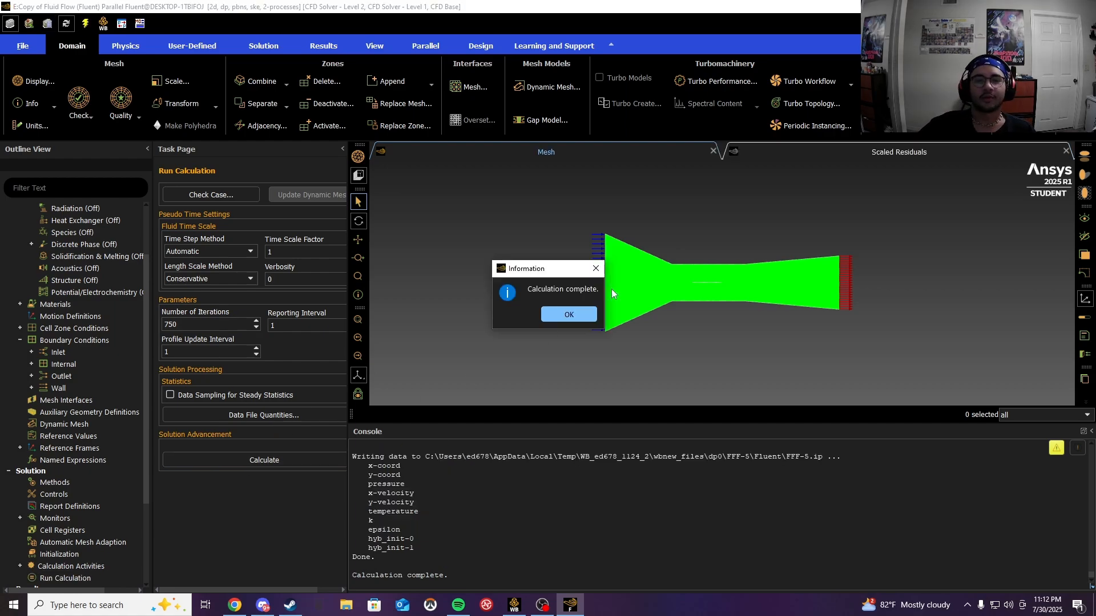
left_click(569, 315)
Step: Switch to the assignment in Chrome and read the Part C requirements on flat-plate contours, wall shear and skin friction plots, and drag coefficient
left_click(234, 605)
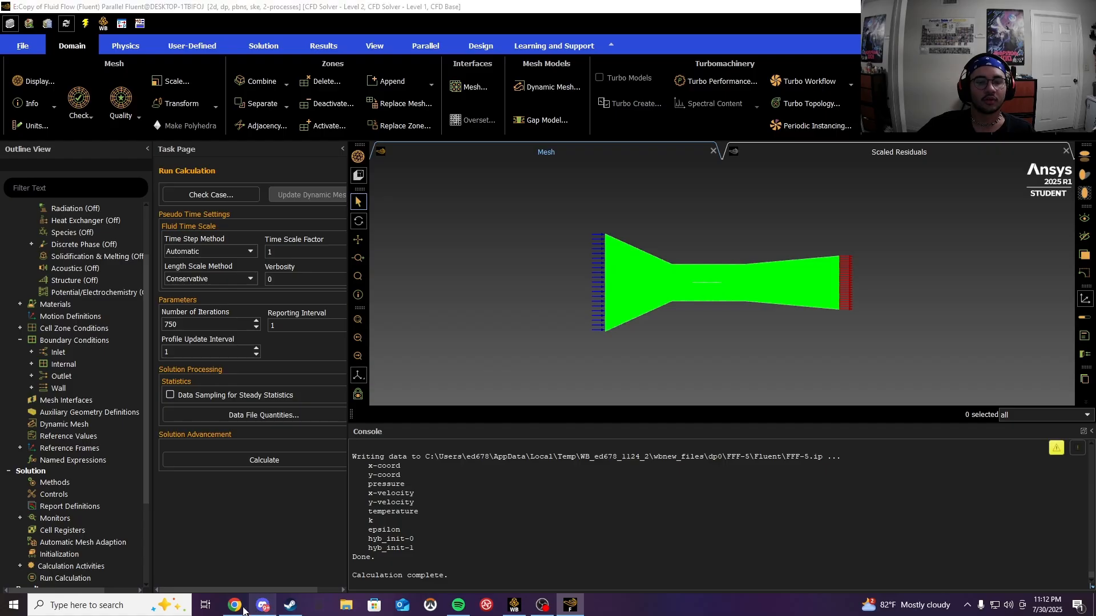
scroll(436, 399, "down", 5)
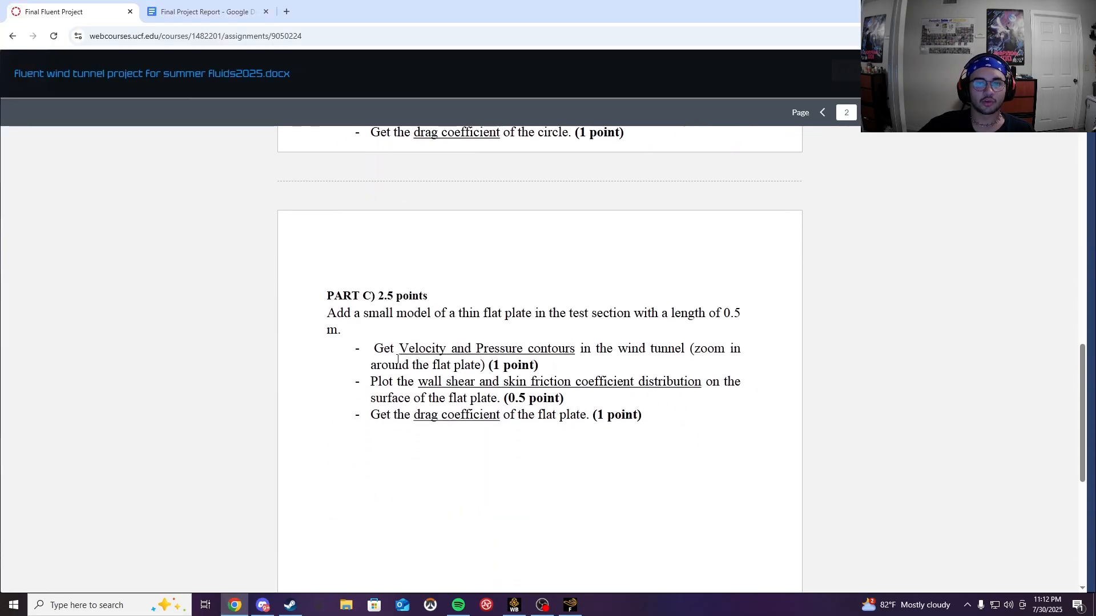
left_click_drag(393, 344, 584, 347)
left_click(460, 374)
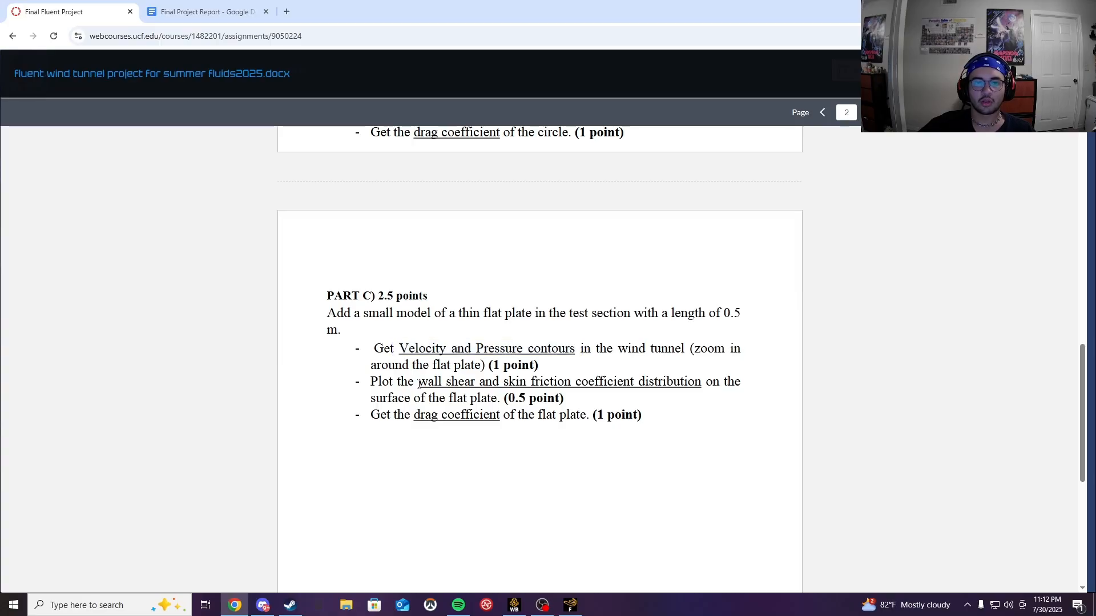
left_click_drag(418, 383, 734, 389)
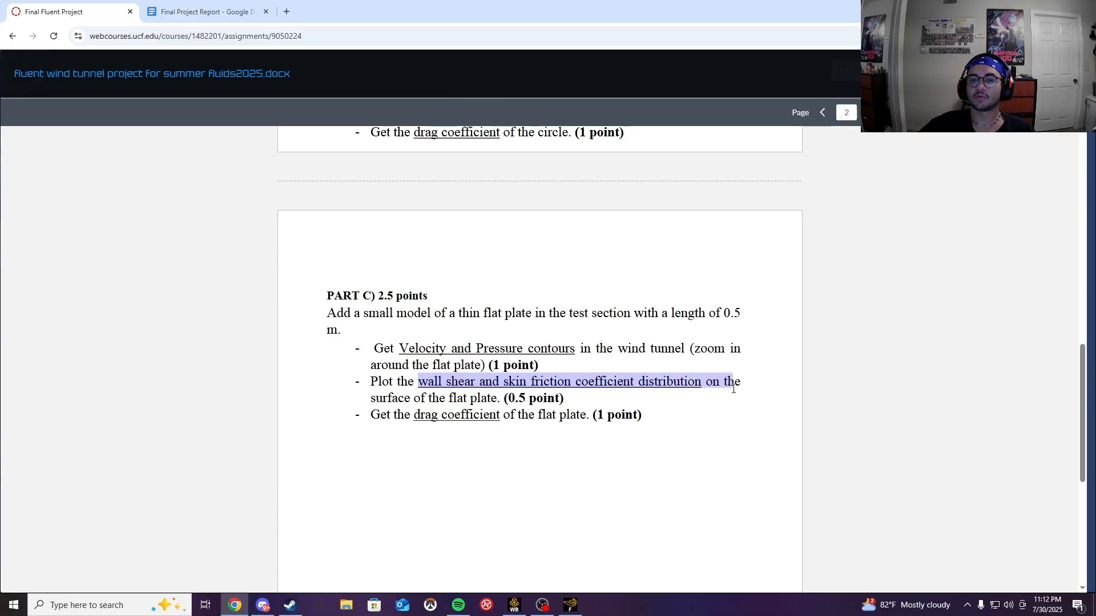
left_click(366, 401)
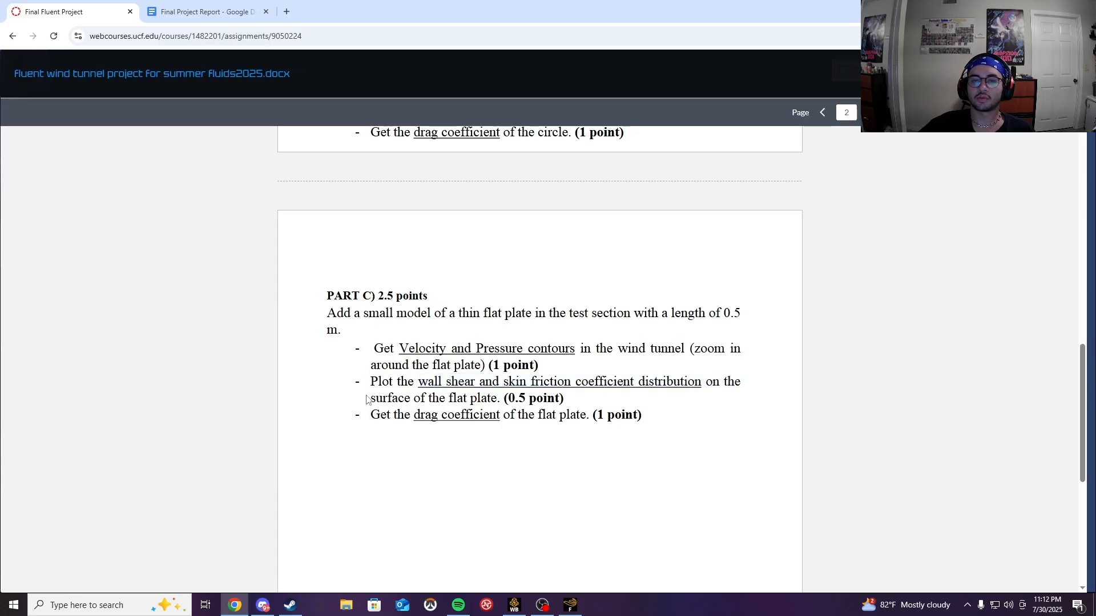
left_click_drag(392, 415, 607, 418)
left_click(521, 479)
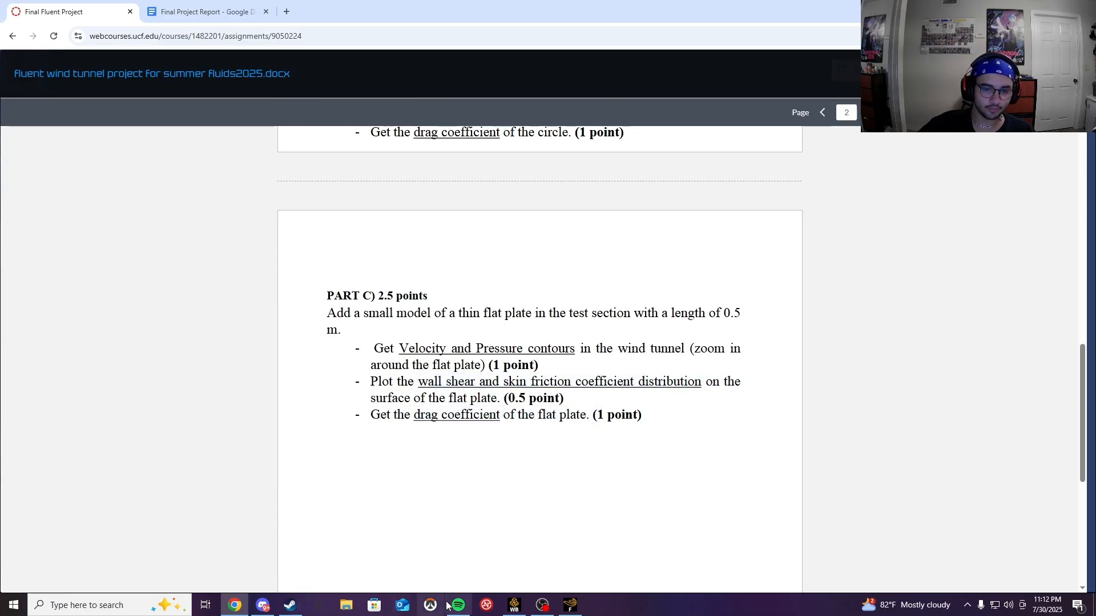
Step: Switch to Fluent and display static pressure contours on all five surfaces, inspecting the region around the flat plate
left_click(570, 605)
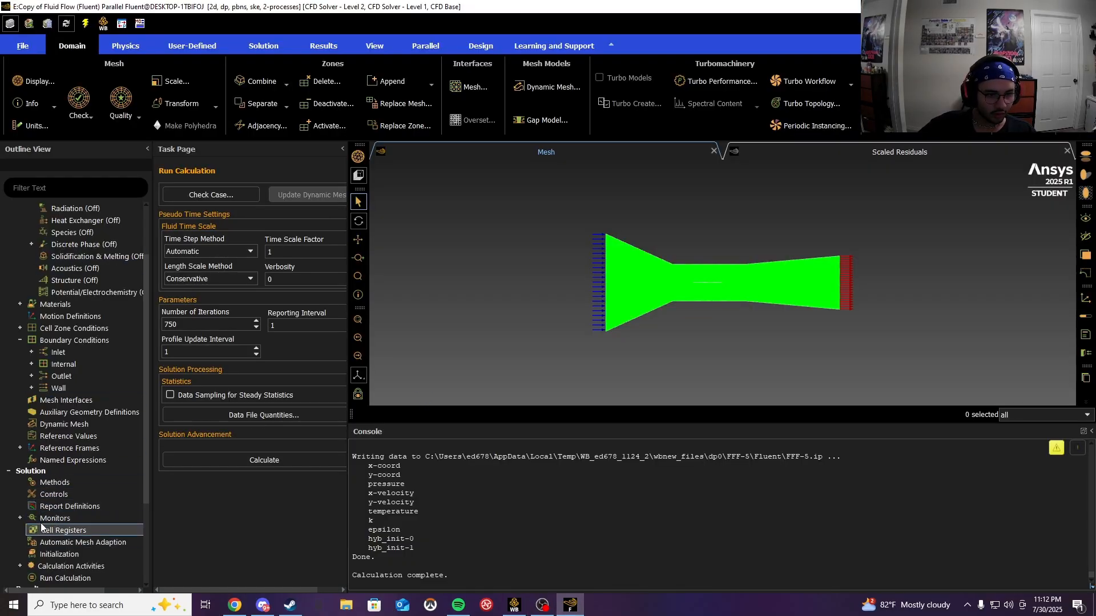
scroll(41, 528, "down", 3)
left_click(20, 492)
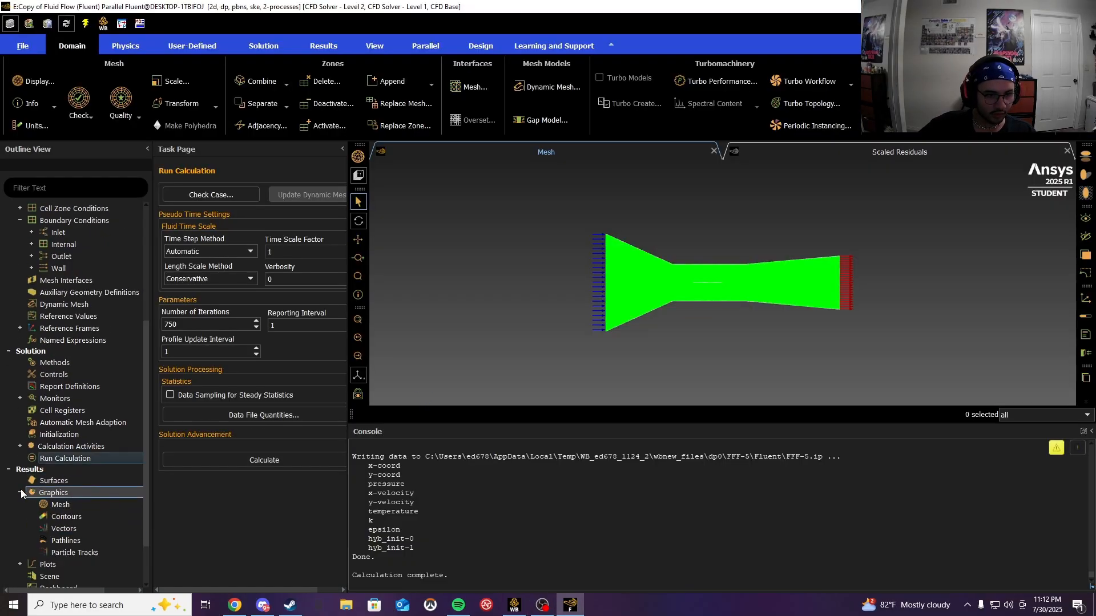
double_click(66, 517)
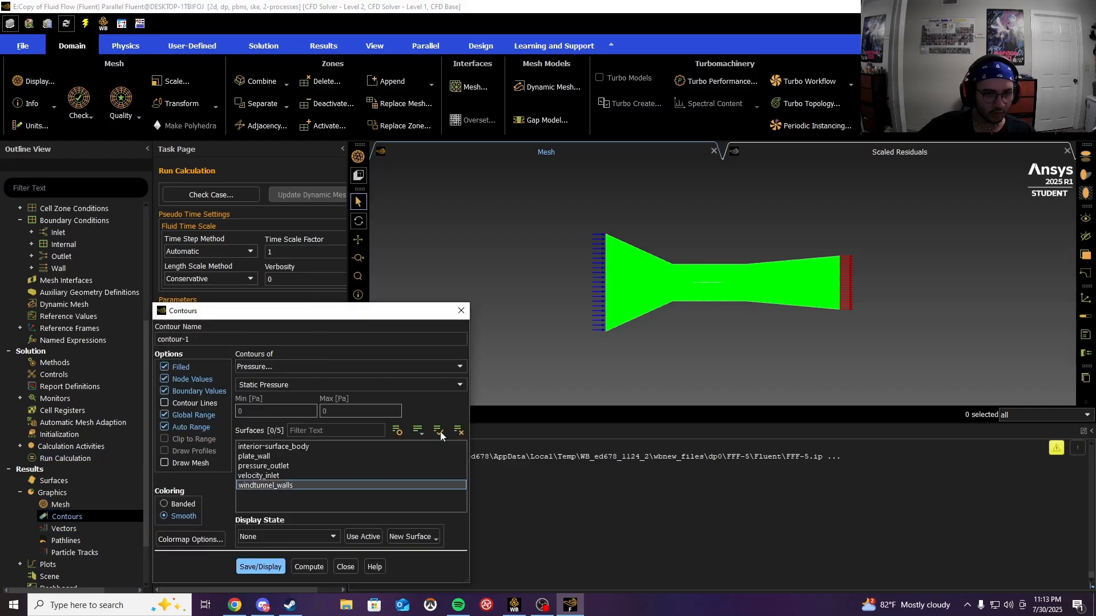
left_click_drag(376, 314, 382, 252)
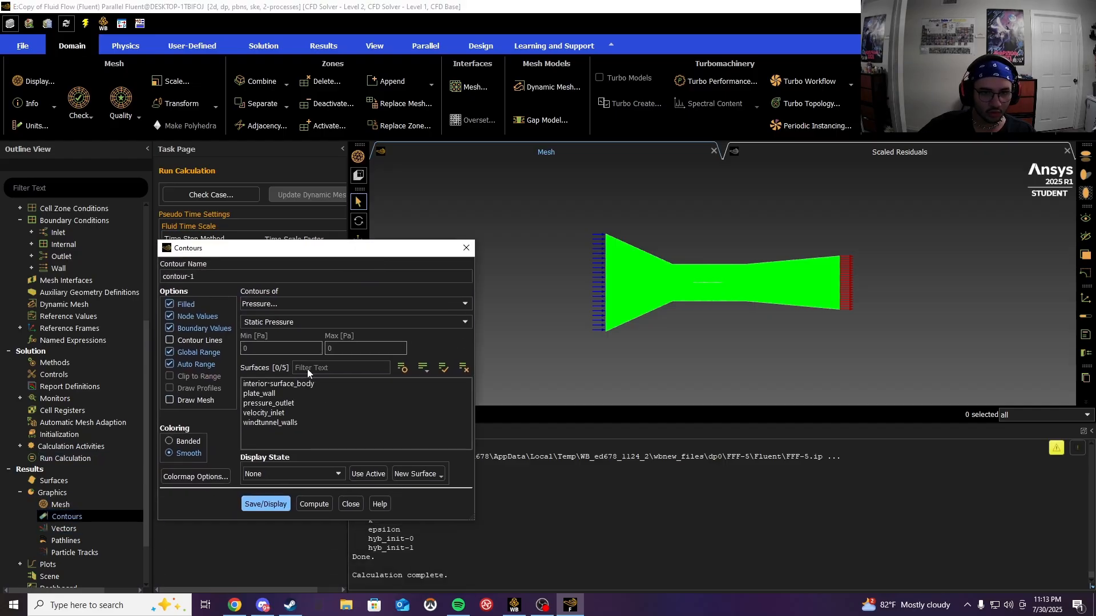
left_click(265, 423)
left_click(266, 403)
left_click(266, 392)
left_click(268, 384)
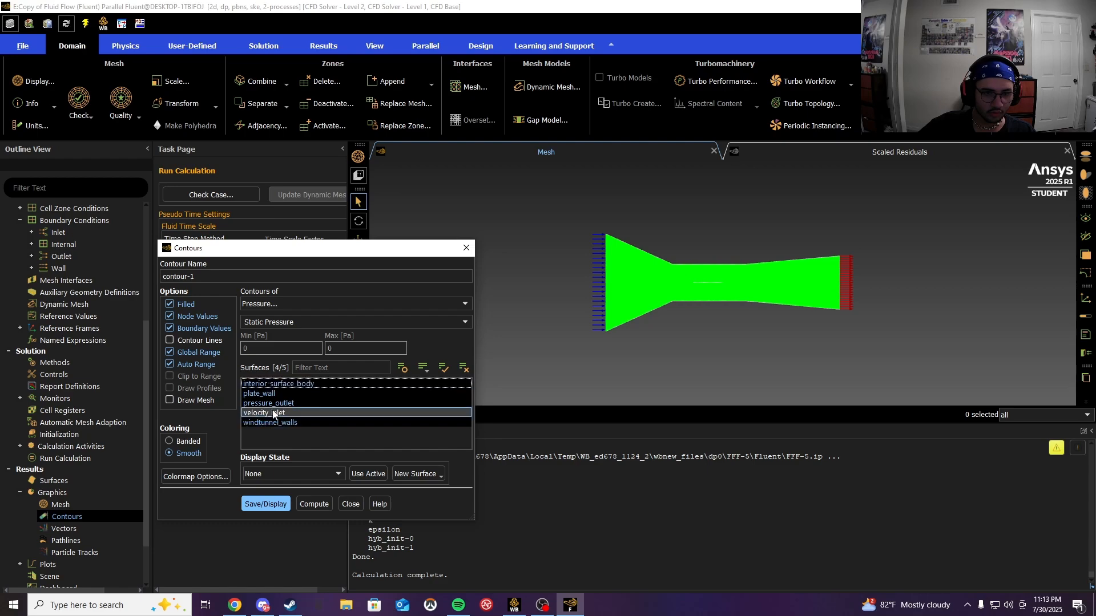
left_click(273, 413)
left_click(284, 505)
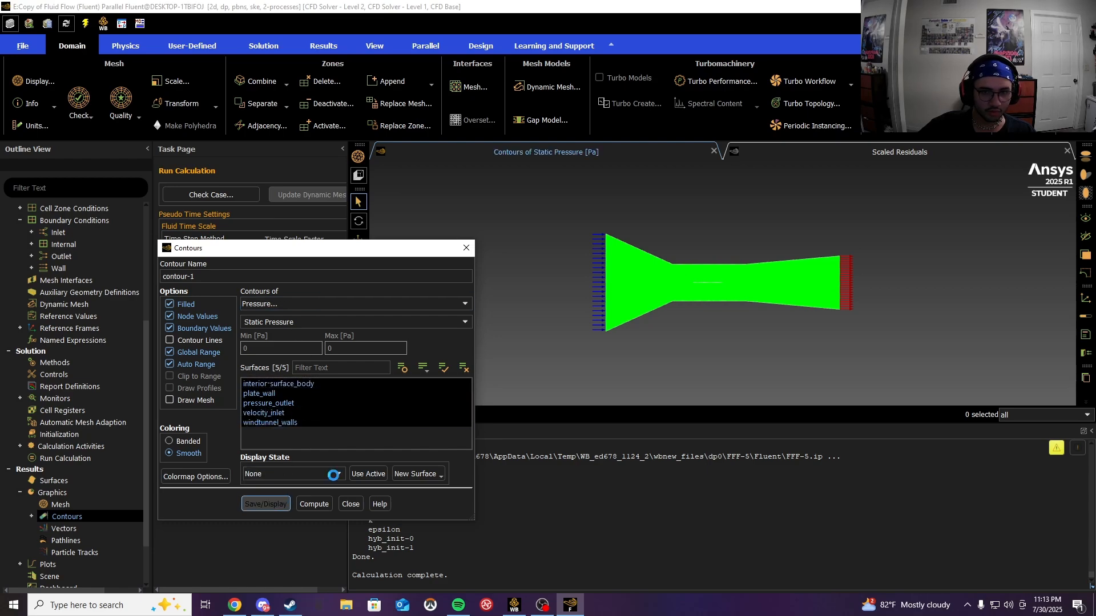
scroll(707, 286, "up", 5)
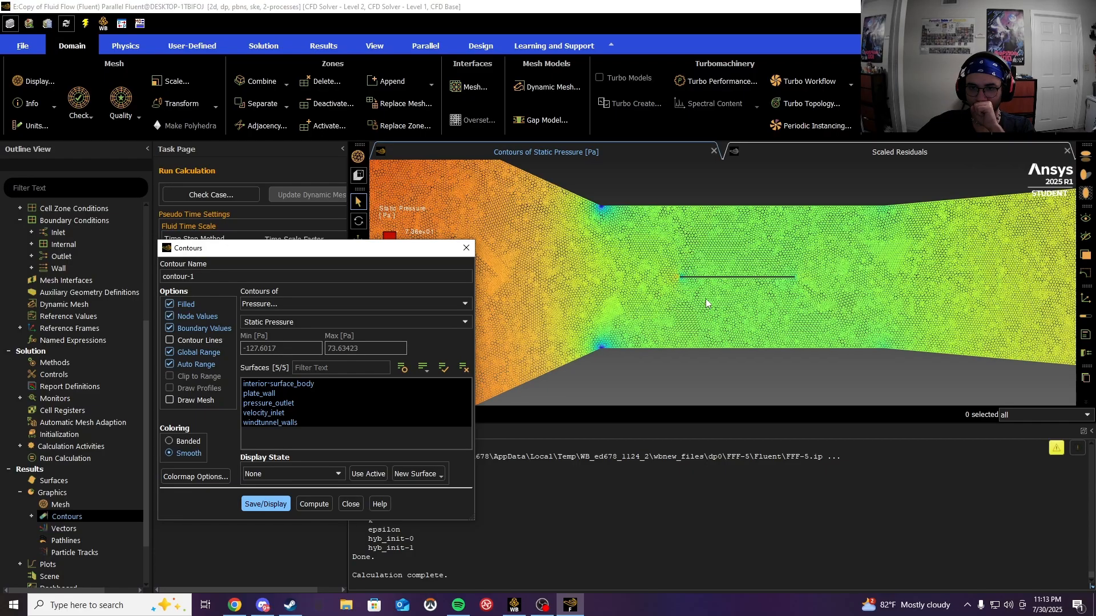
scroll(755, 274, "down", 3)
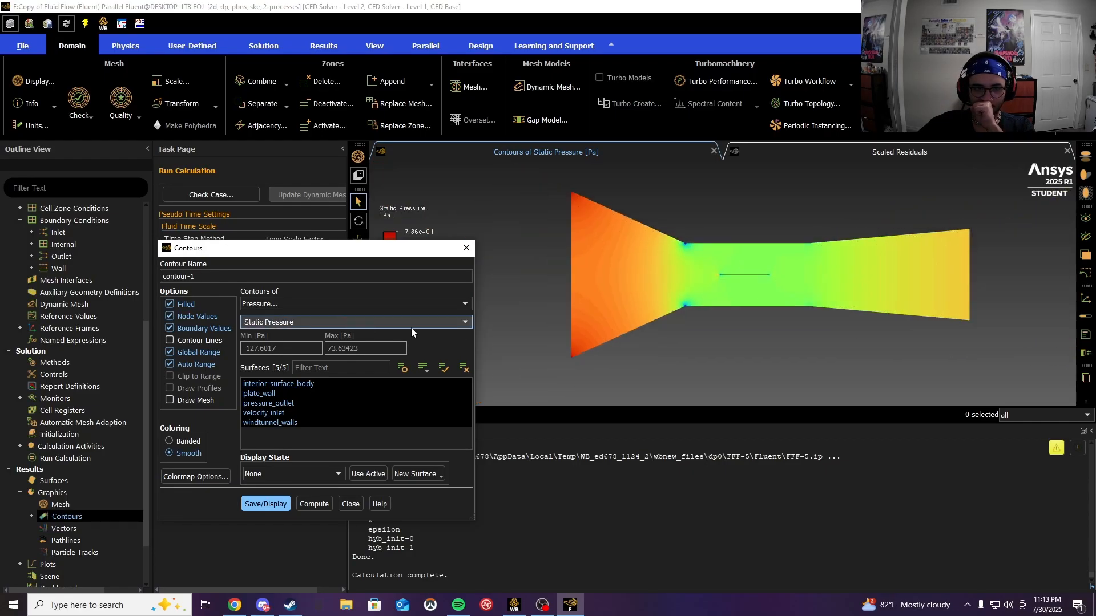
Step: Display velocity magnitude contours on the same surfaces, inspect the flow around the flat plate, and close the contour settings
left_click_drag(474, 324, 490, 322)
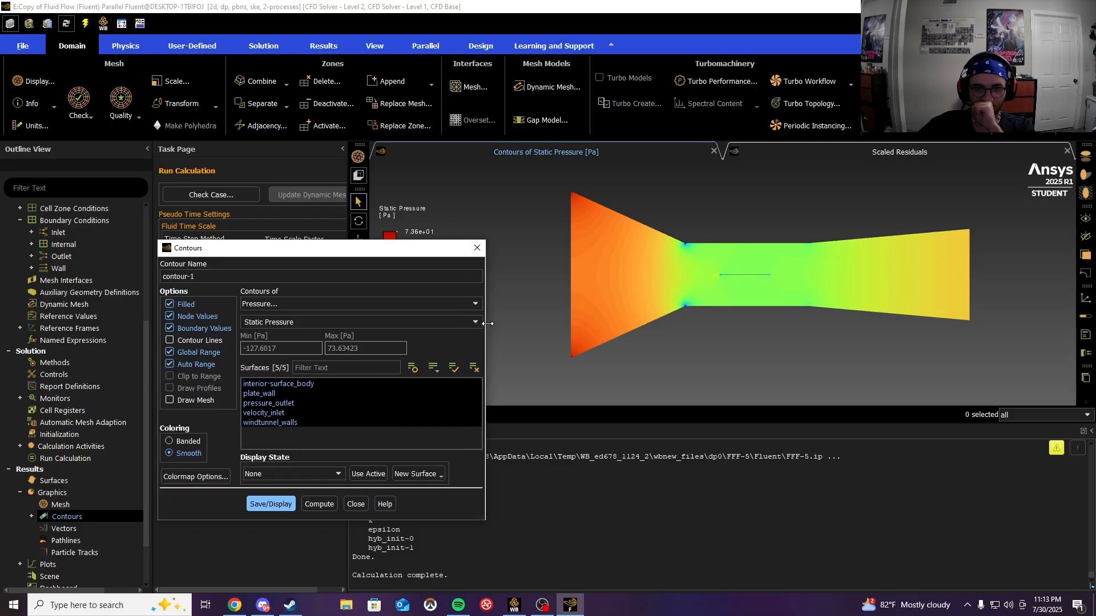
left_click(465, 322)
left_click(476, 304)
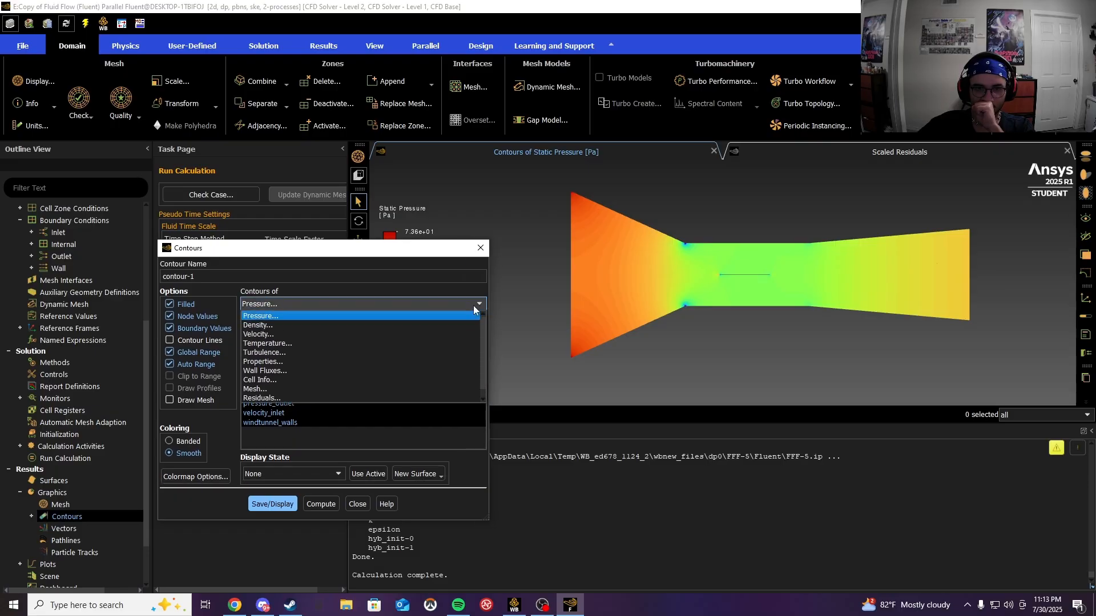
left_click(294, 336)
left_click(271, 504)
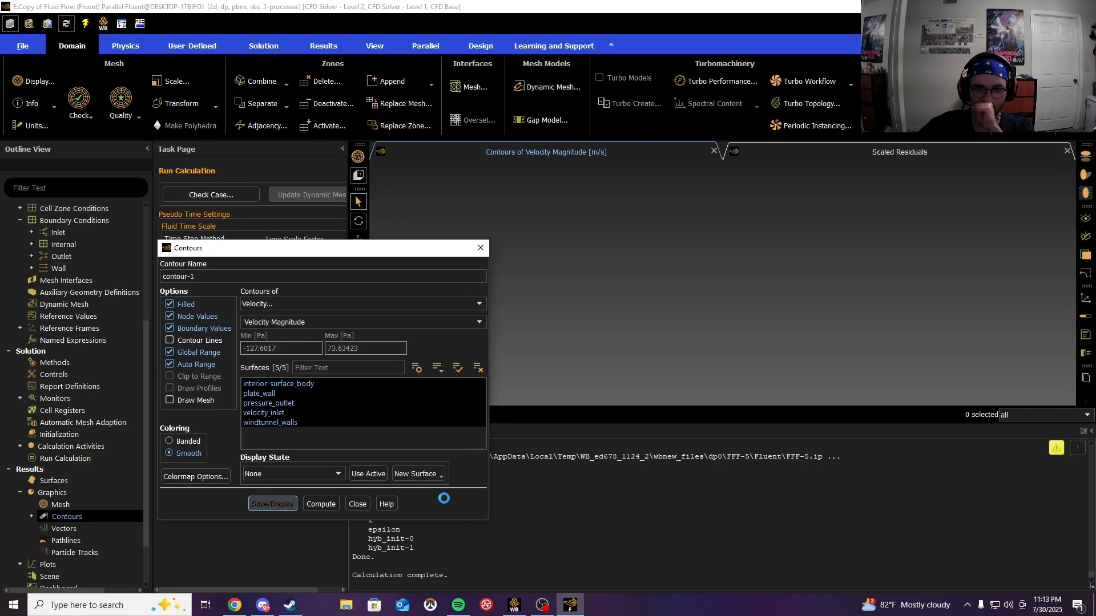
scroll(741, 273, "up", 5)
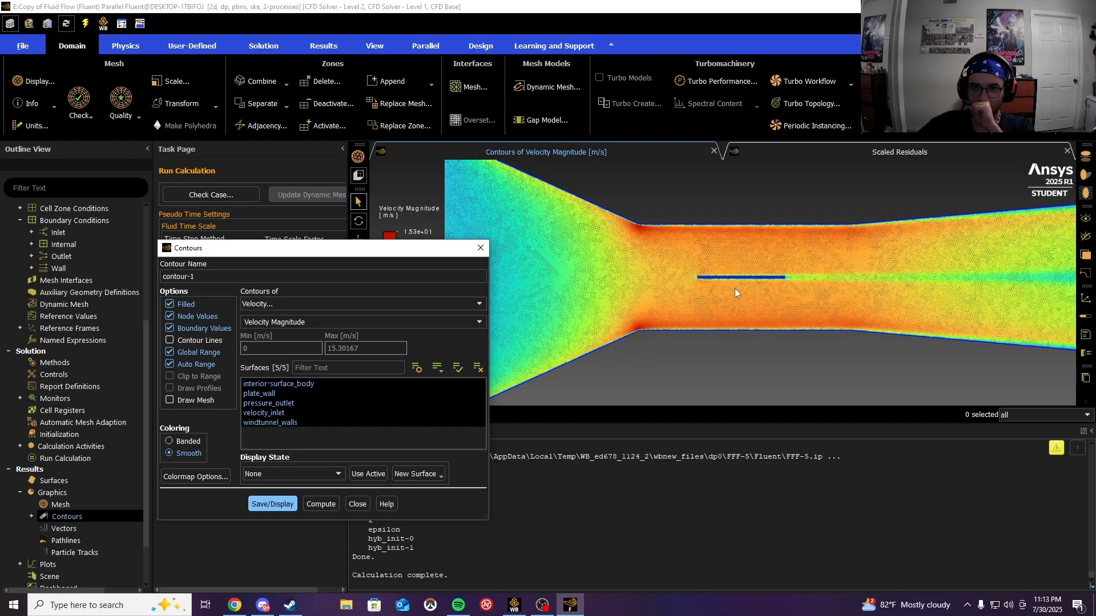
scroll(735, 289, "down", 6)
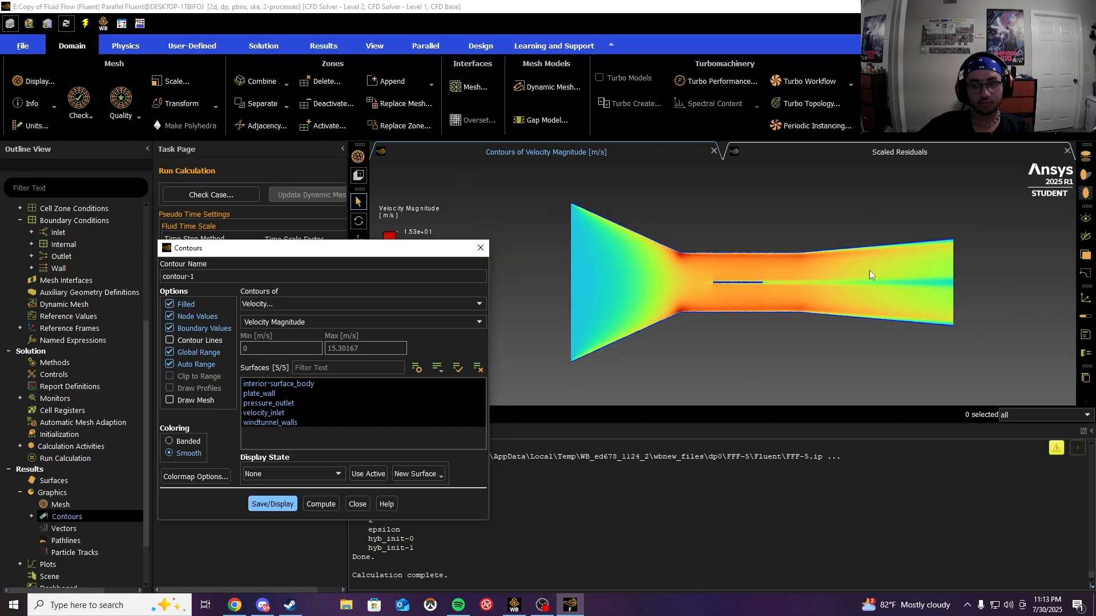
scroll(907, 286, "up", 3)
scroll(812, 283, "down", 2)
scroll(687, 280, "up", 1)
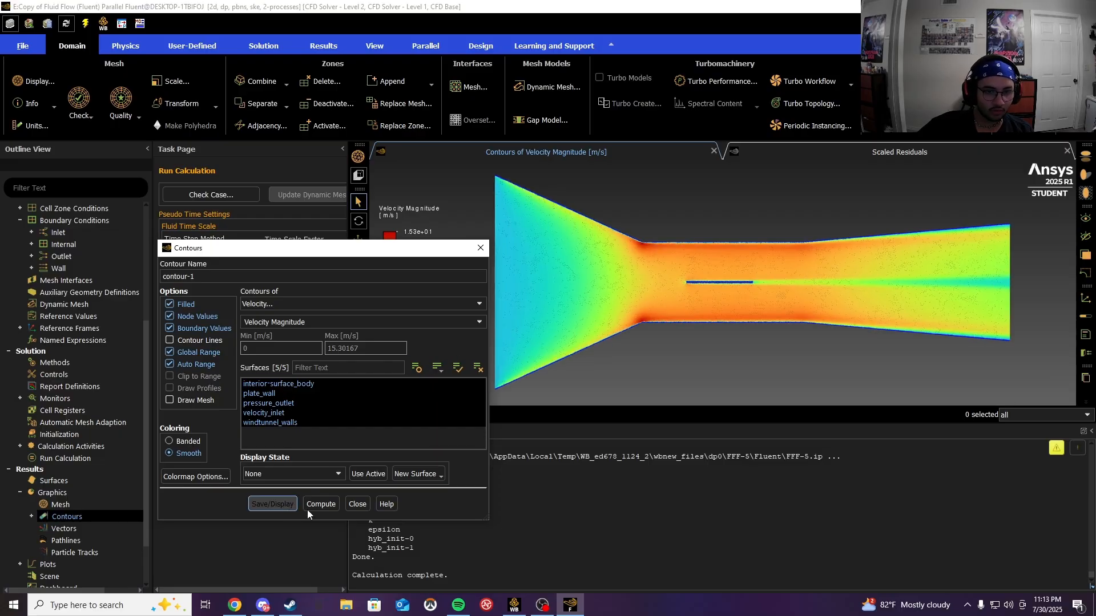
left_click(358, 504)
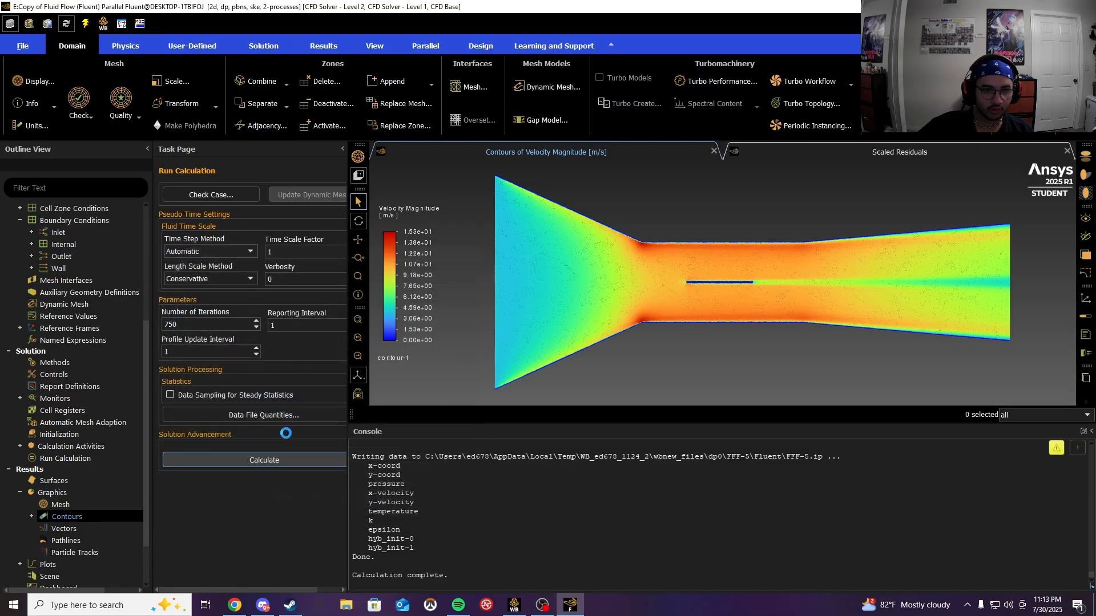
Step: Start a solution XY plot and try to plot static pressure against curve length for the plate_wall surface
scroll(23, 513, "down", 2)
left_click(21, 504)
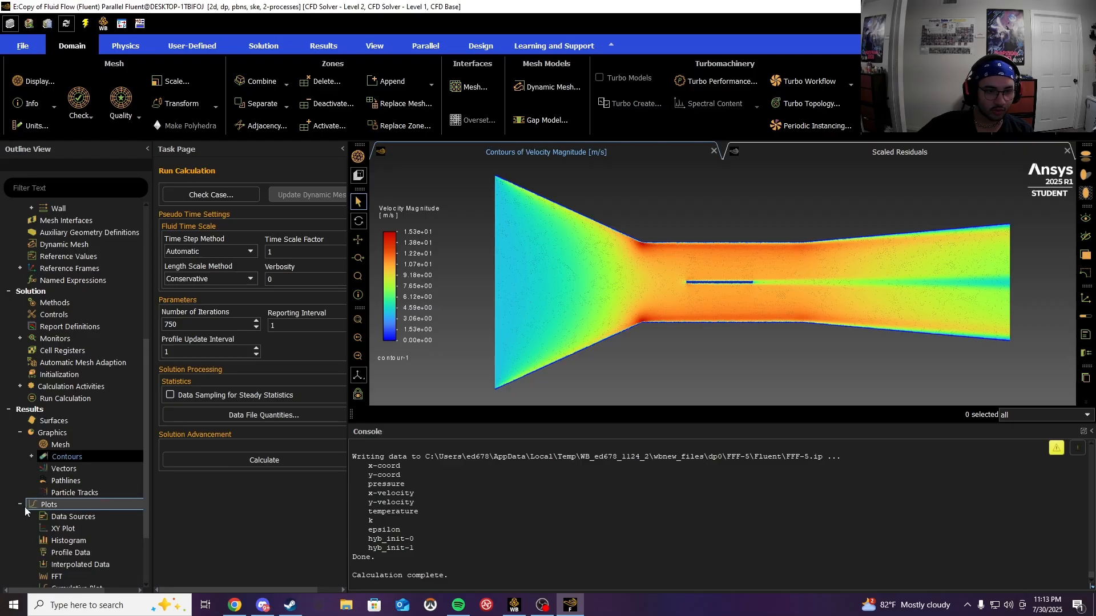
double_click(64, 530)
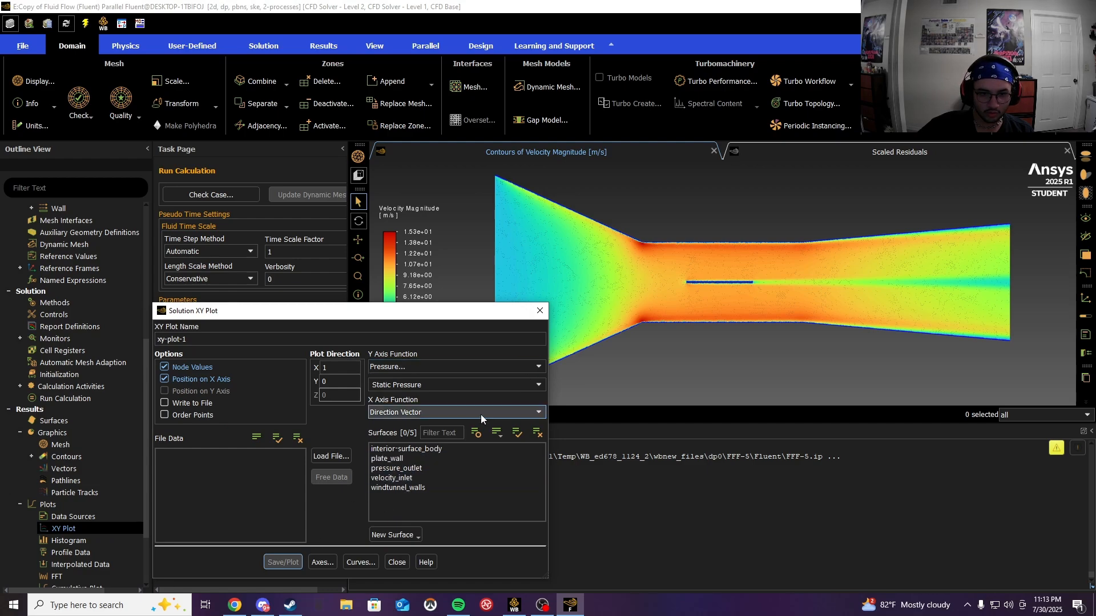
left_click(417, 431)
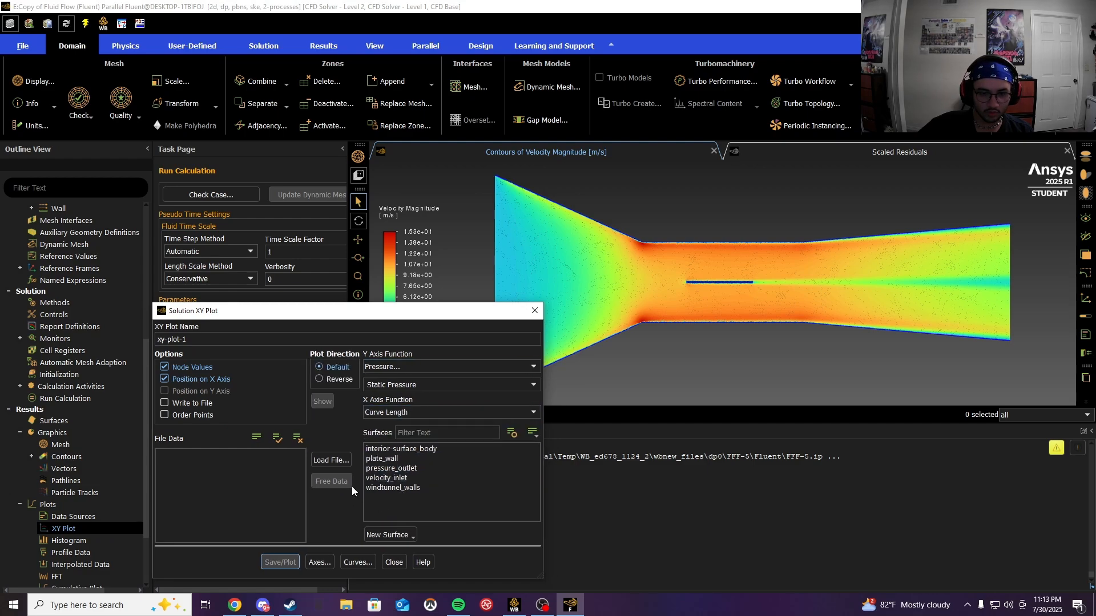
left_click(395, 459)
left_click(279, 562)
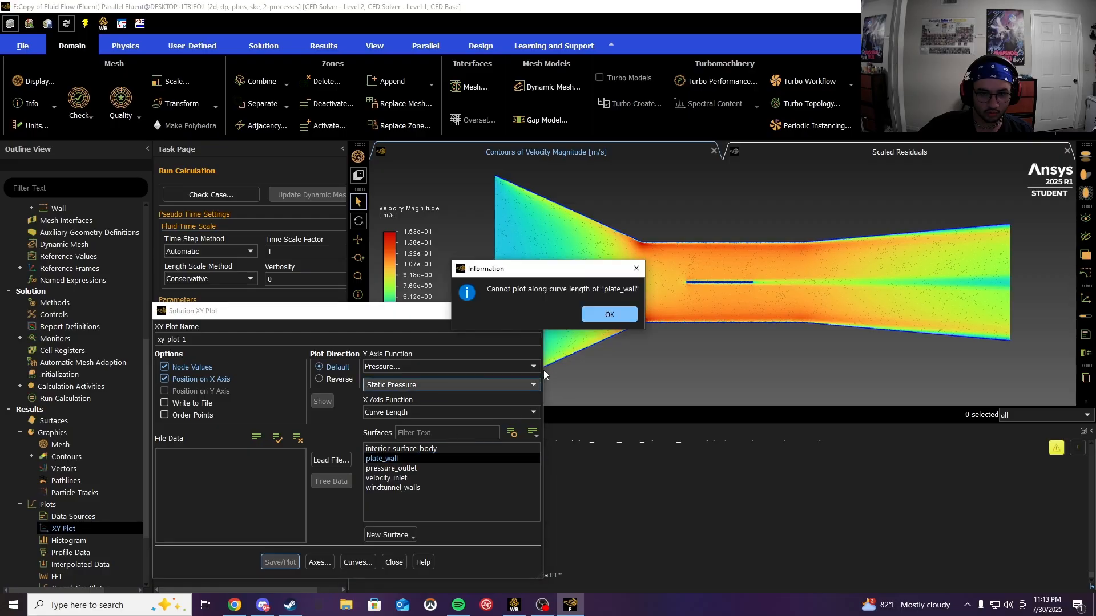
left_click(609, 315)
Step: Plot wall shear stress from the wall fluxes along the X direction vector for the plate_wall surface
left_click(530, 410)
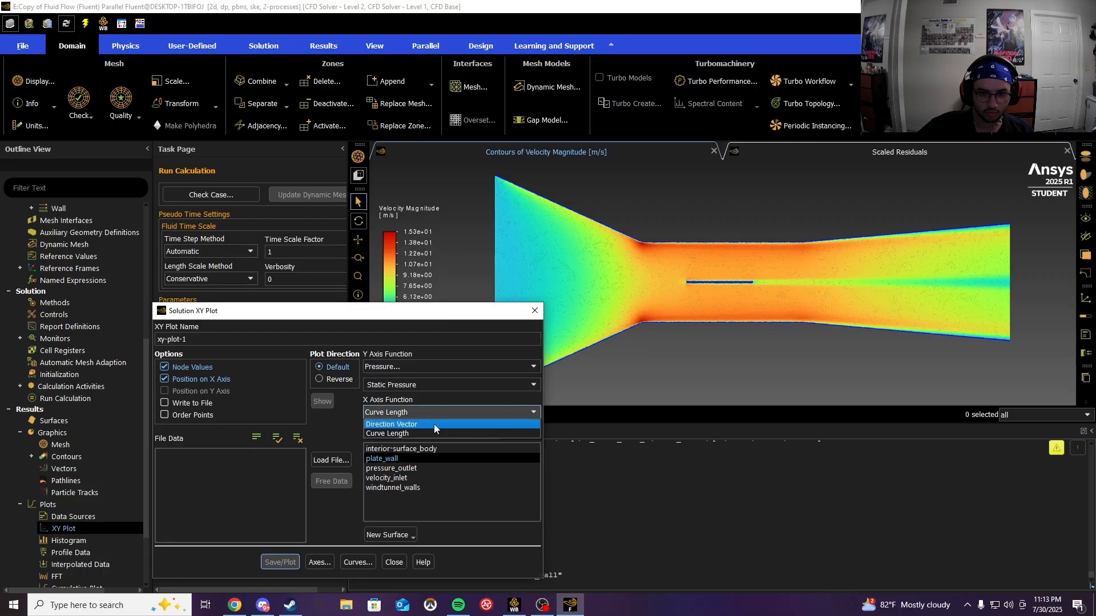
left_click(394, 424)
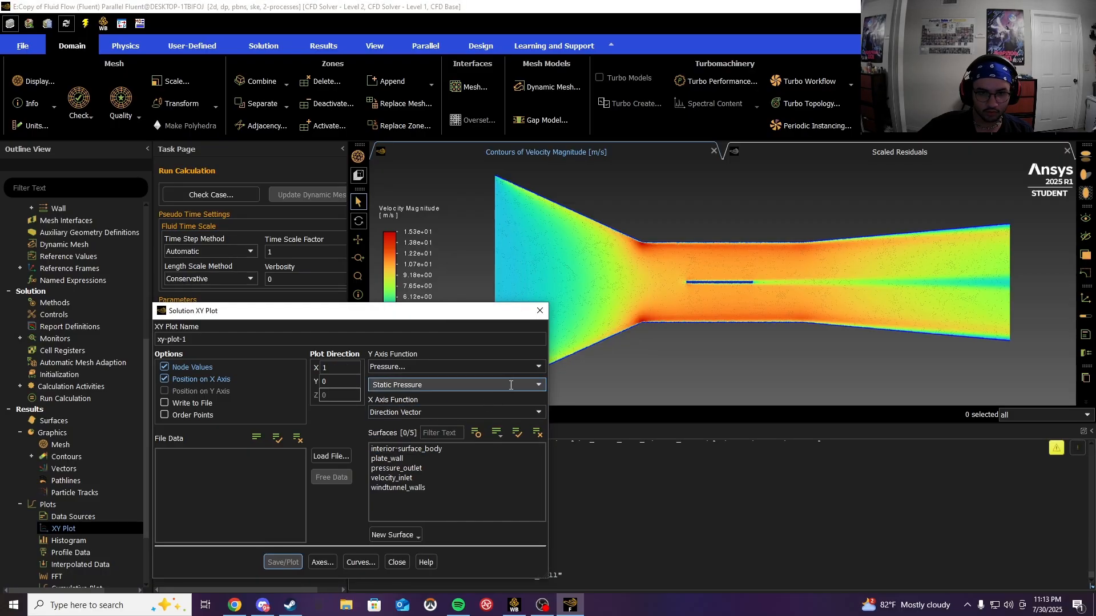
left_click(407, 460)
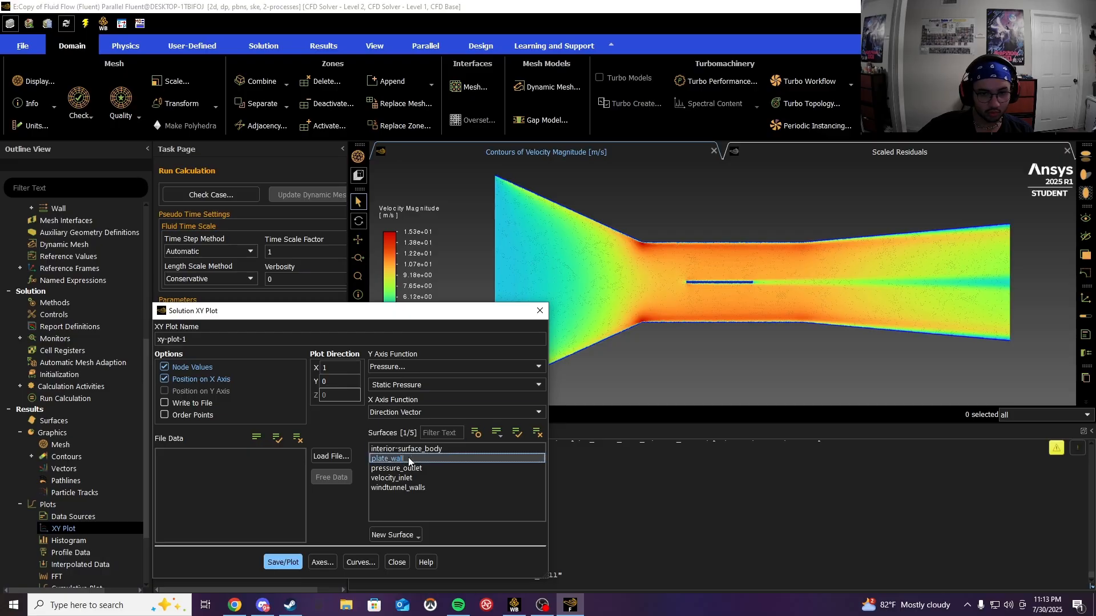
left_click(540, 366)
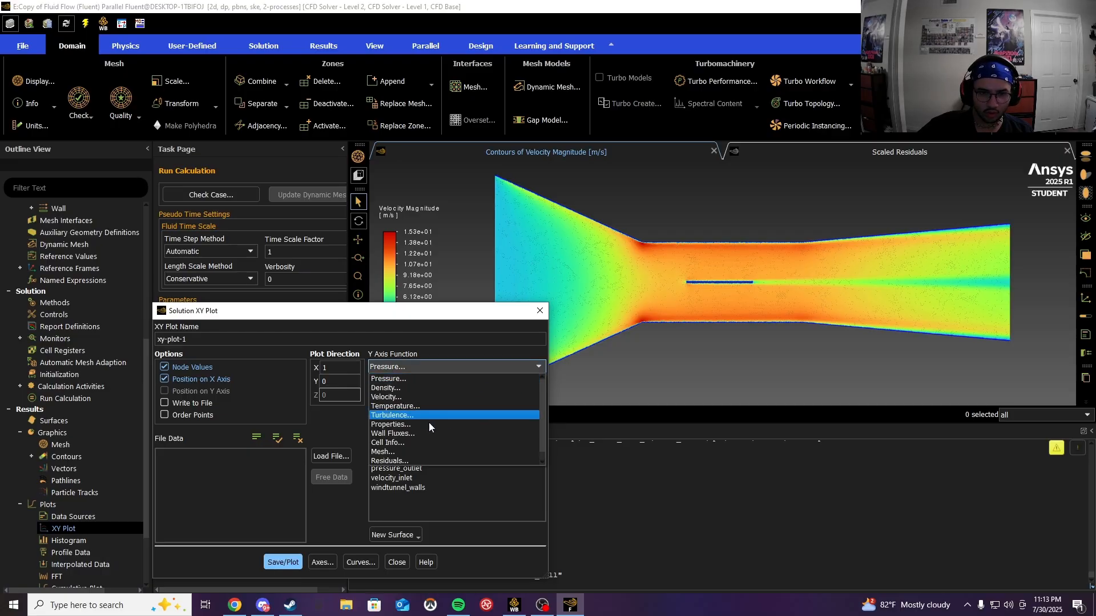
left_click(412, 434)
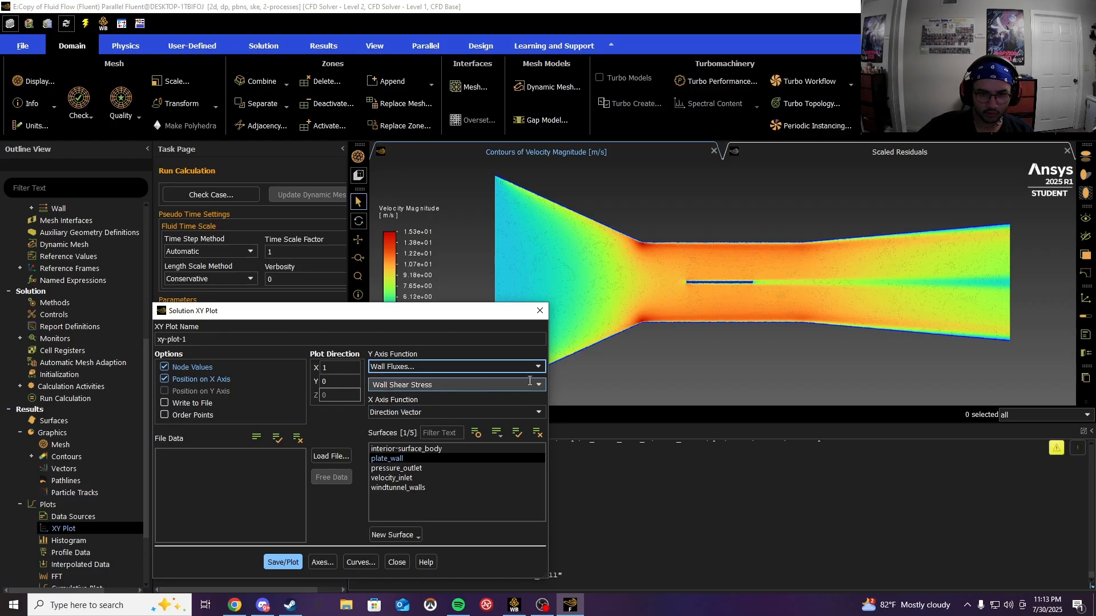
left_click(534, 386)
left_click(440, 398)
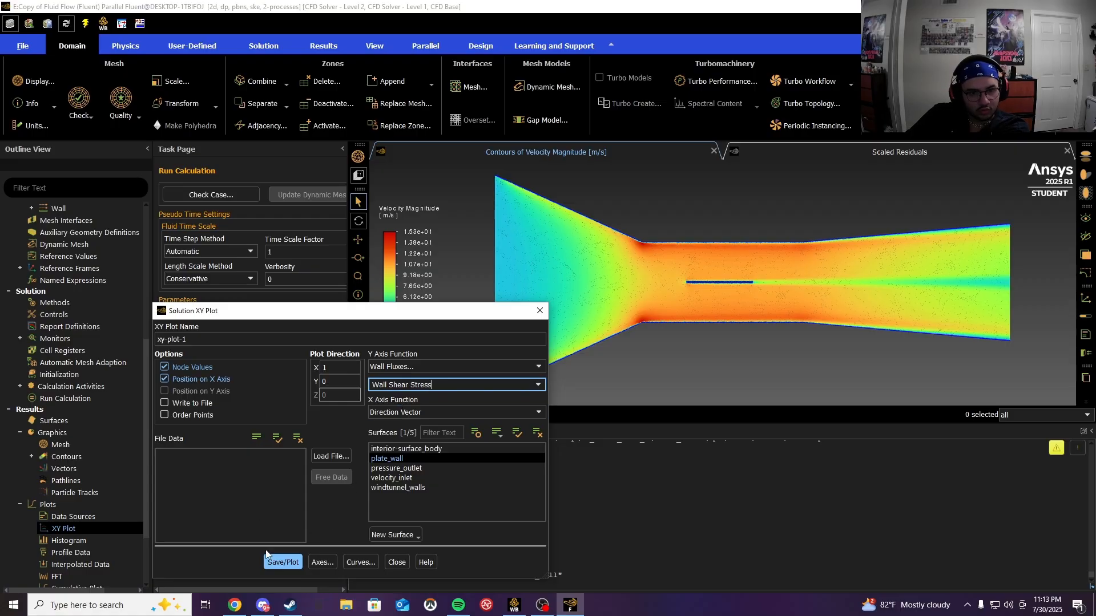
left_click(281, 562)
left_click_drag(370, 303, 329, 278)
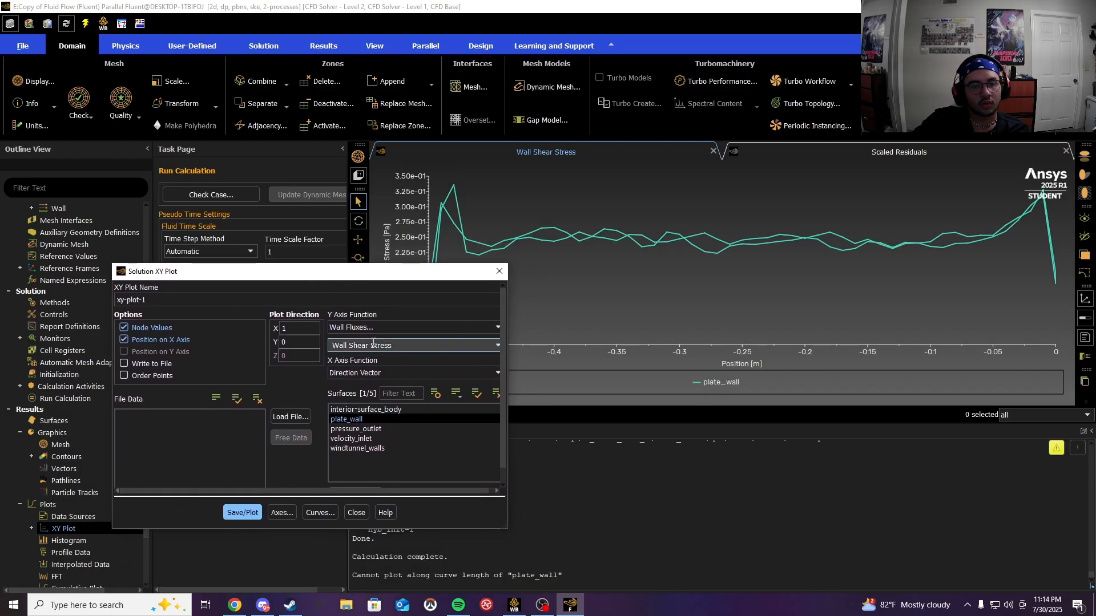
Step: Plot the skin friction coefficient along the plate_wall surface and close the XY plot settings
left_click(496, 325)
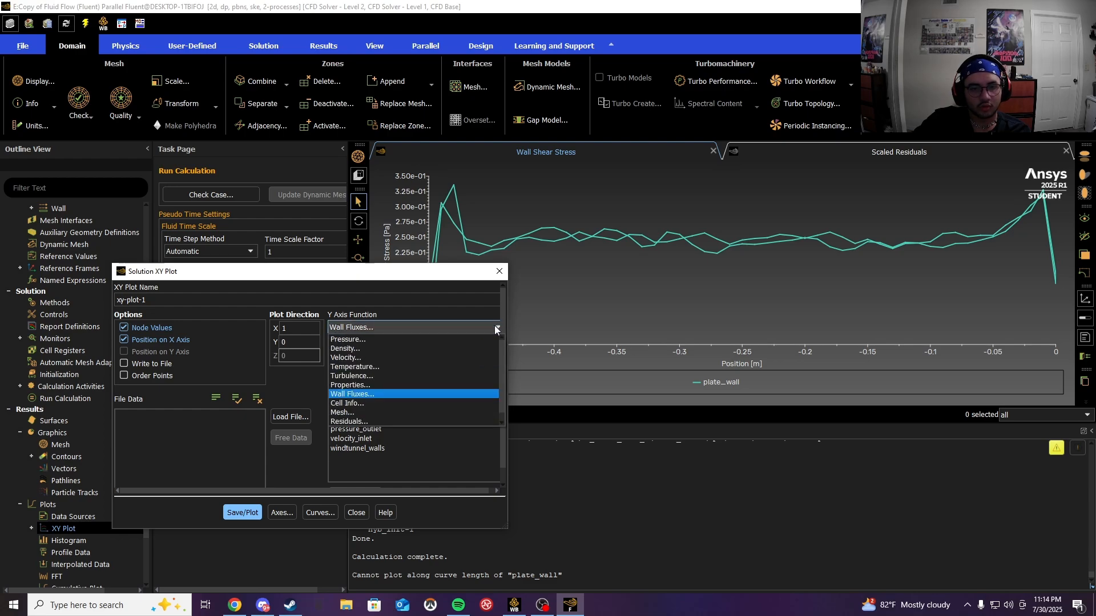
scroll(369, 411, "down", 1)
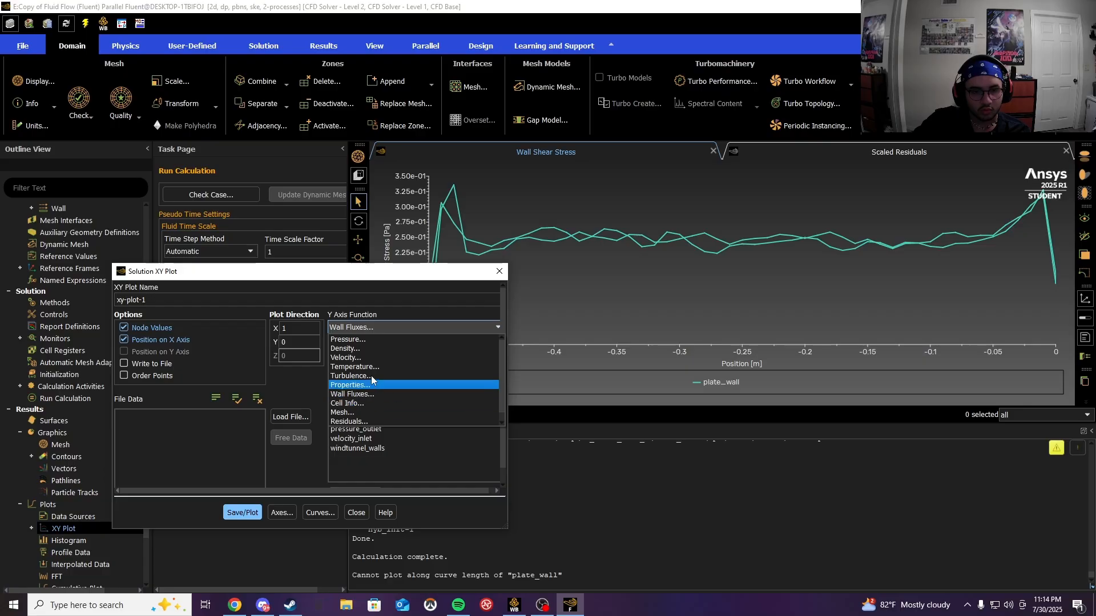
scroll(368, 387, "up", 1)
left_click(365, 394)
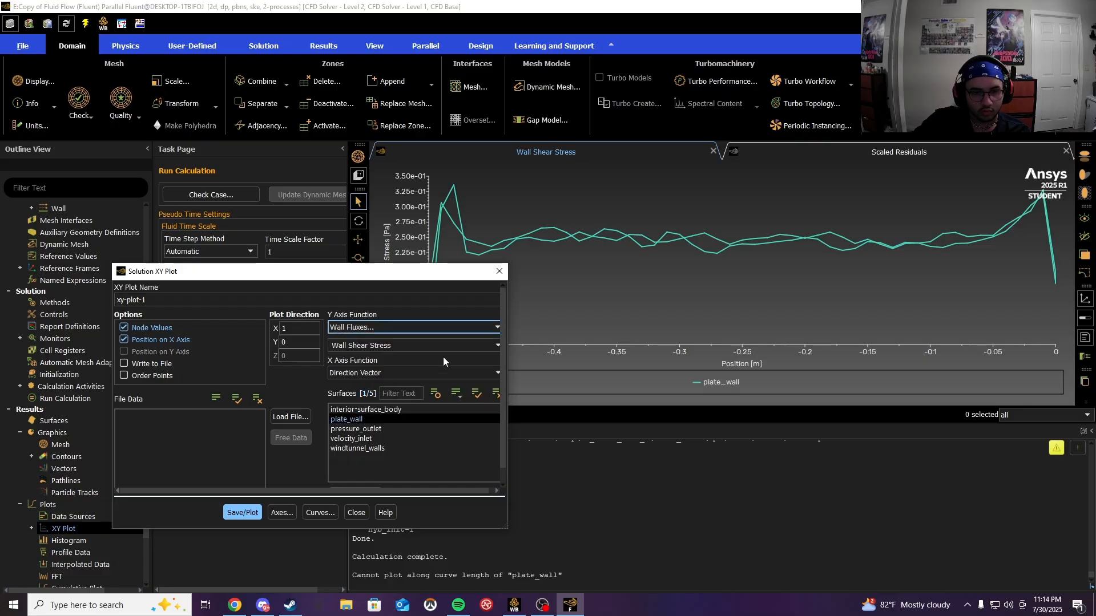
left_click(499, 345)
left_click(409, 385)
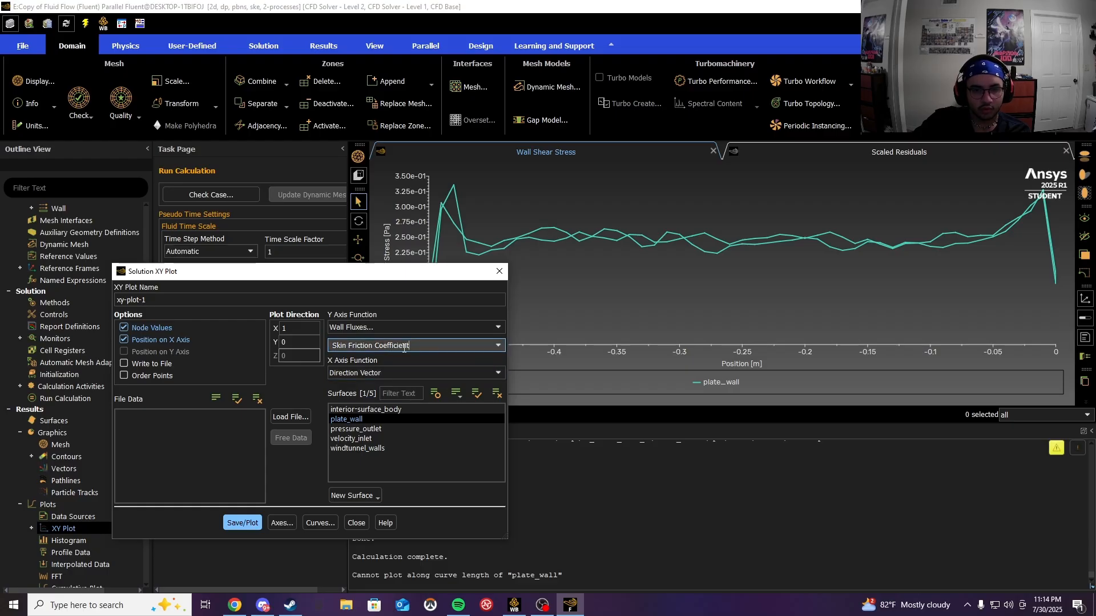
left_click(243, 523)
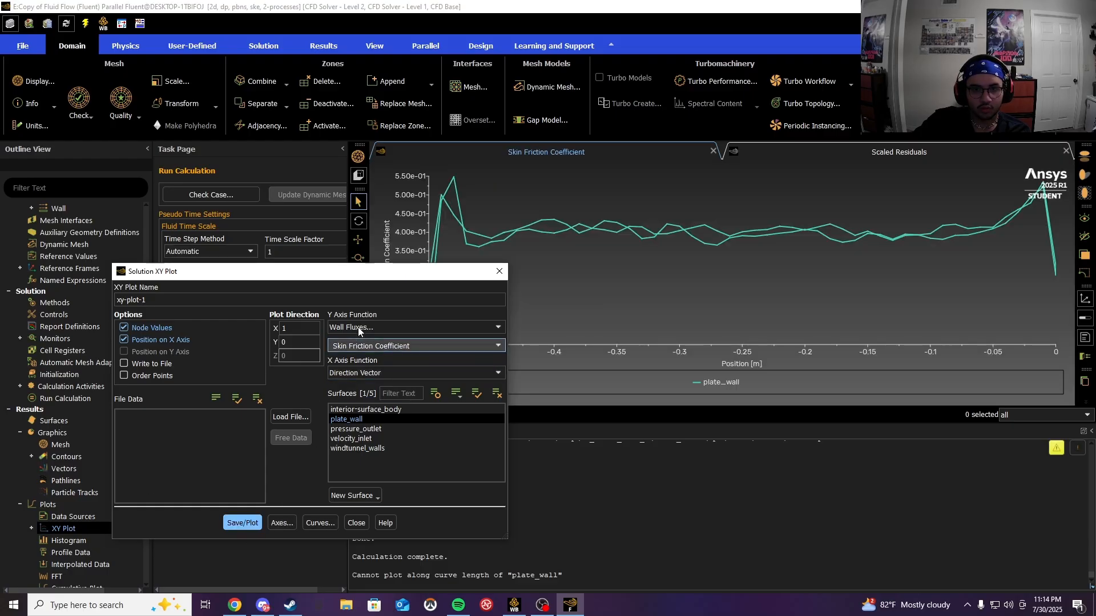
left_click_drag(371, 277, 362, 180)
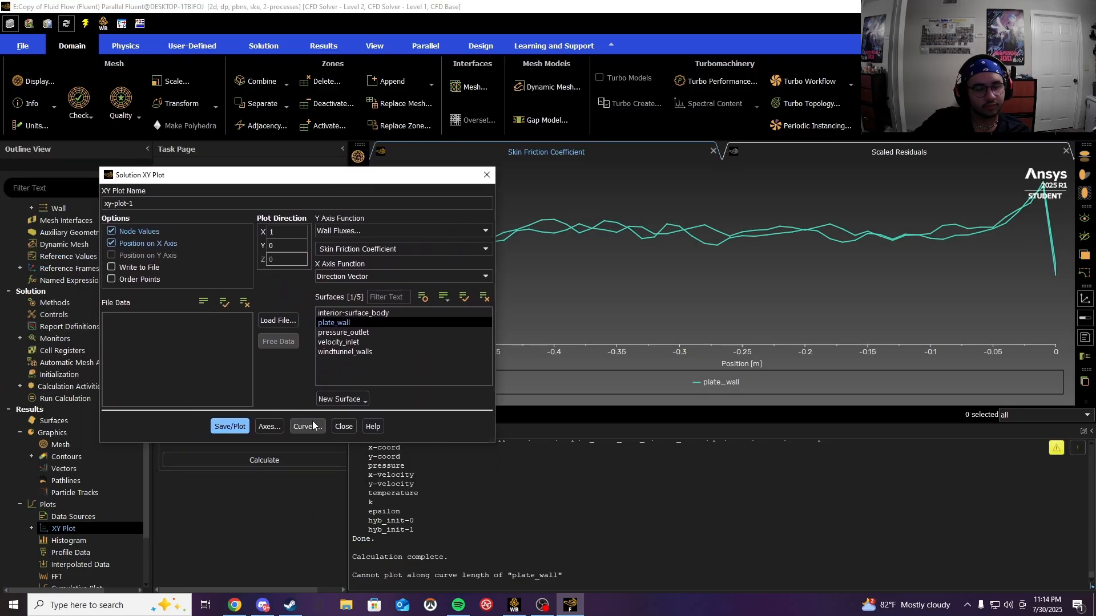
left_click(343, 427)
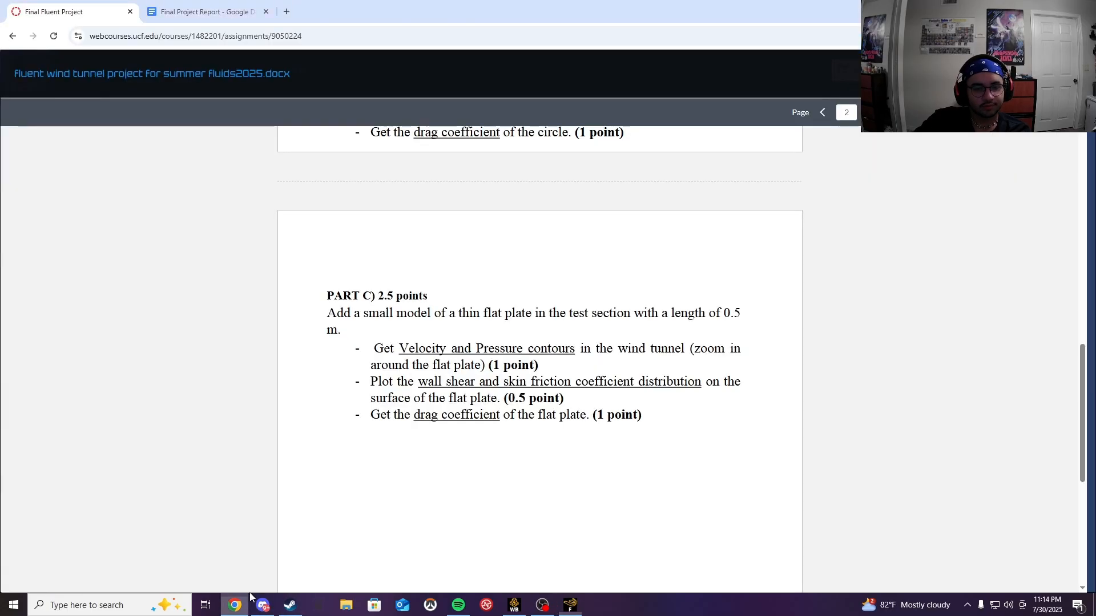
Step: Check the remaining Part C requirements in the assignment in Chrome and return to Fluent
left_click(234, 605)
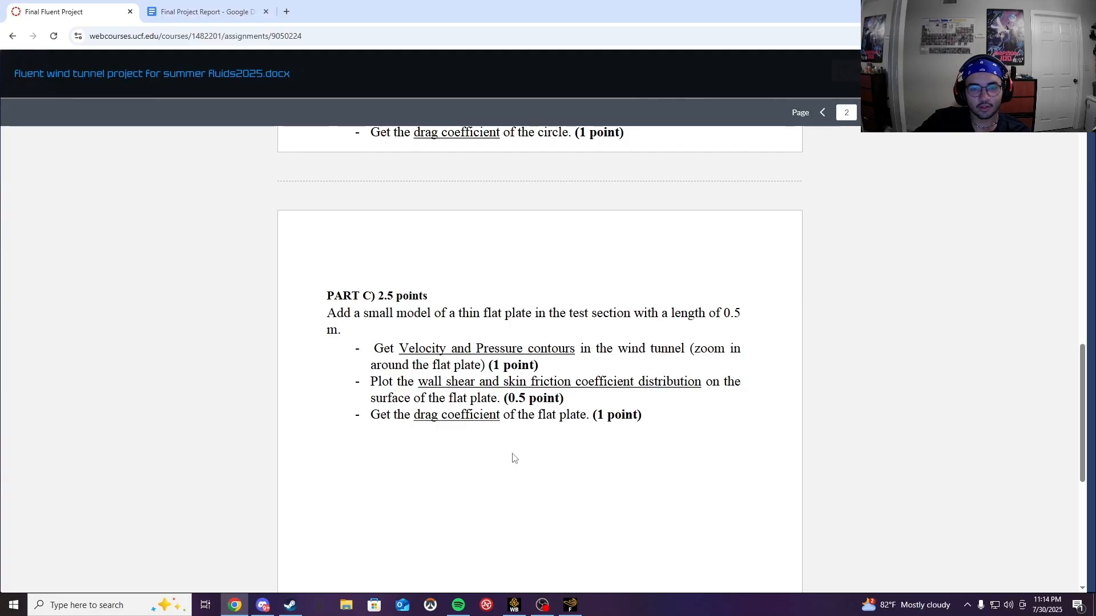
key("alt+Tab")
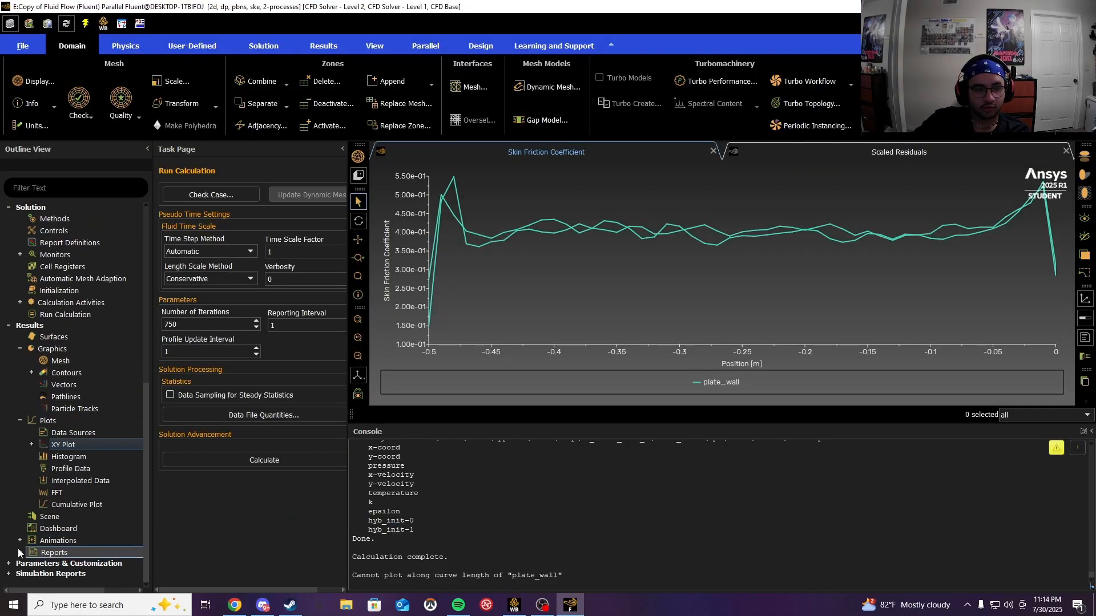
Step: Print a force report along the X direction for the plate_wall zone and check its total drag coefficient in the console
scroll(51, 548, "down", 2)
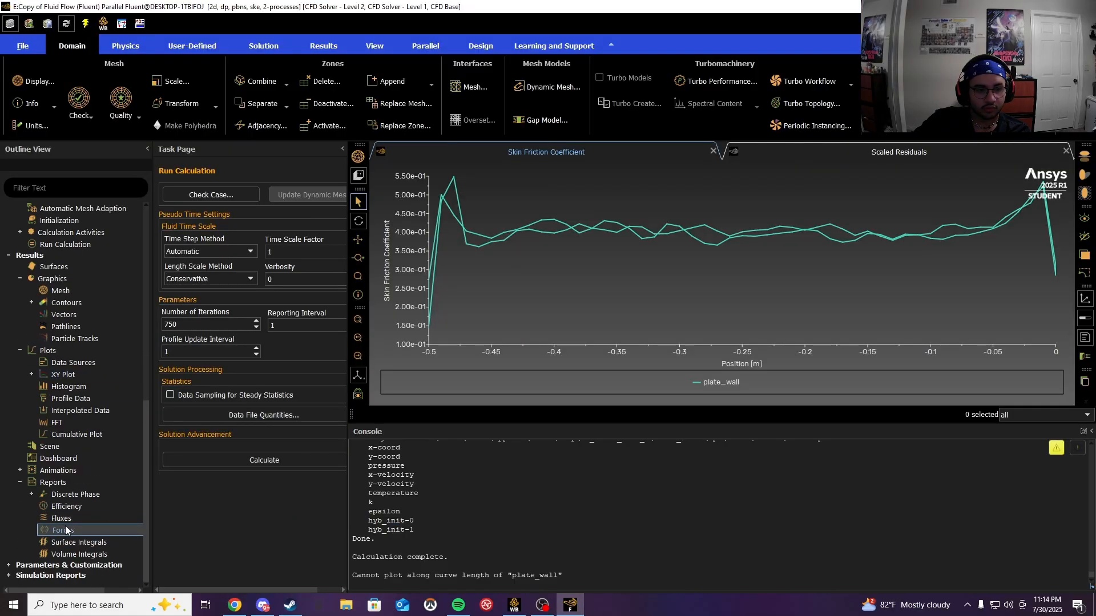
double_click(65, 530)
left_click(360, 346)
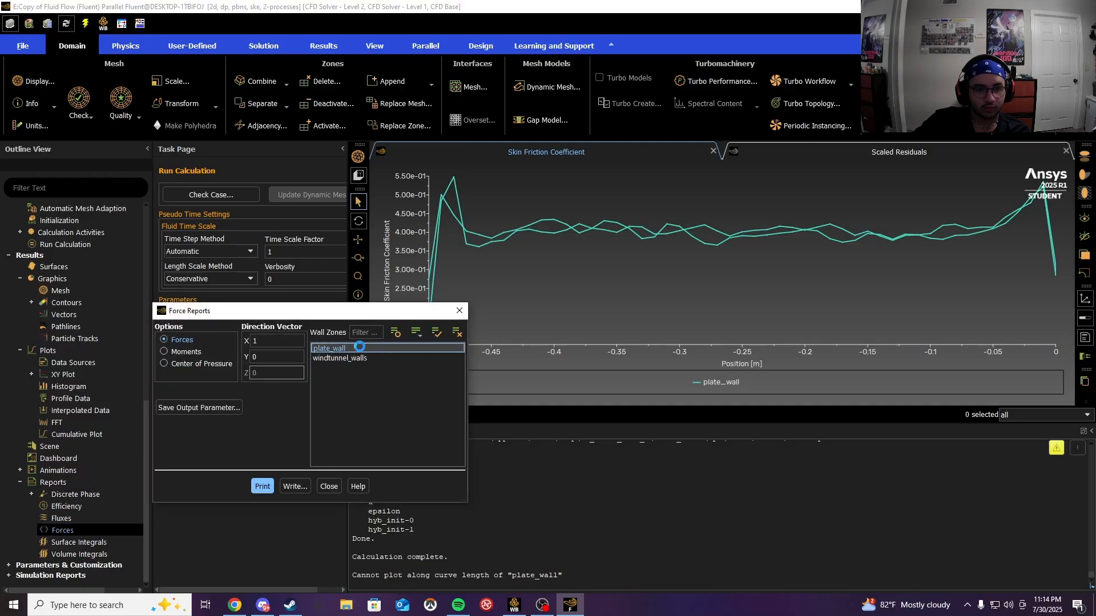
left_click(261, 487)
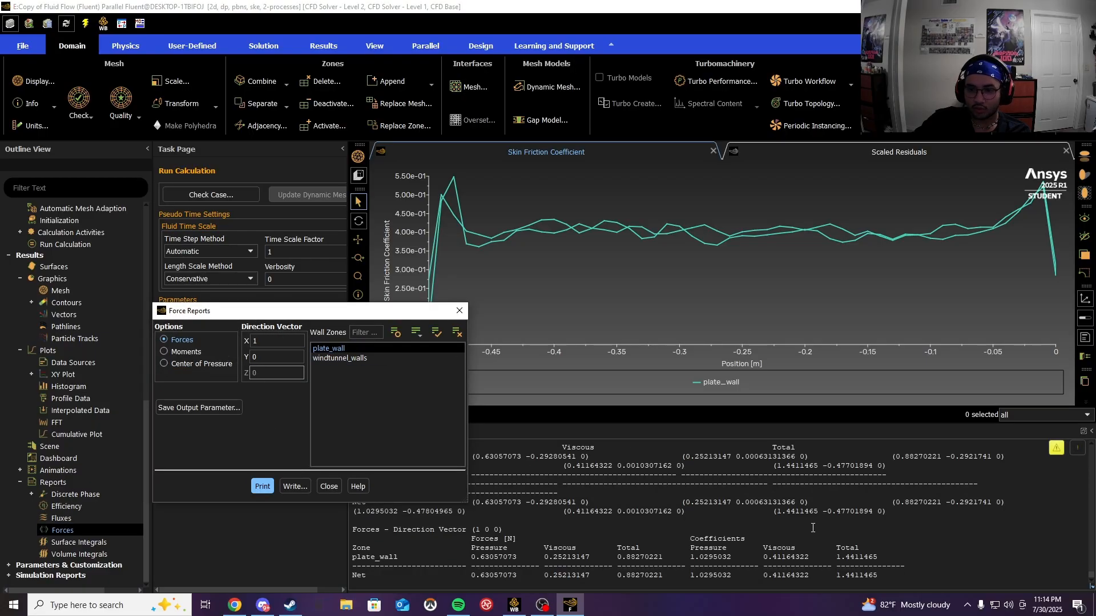
left_click_drag(286, 311, 251, 180)
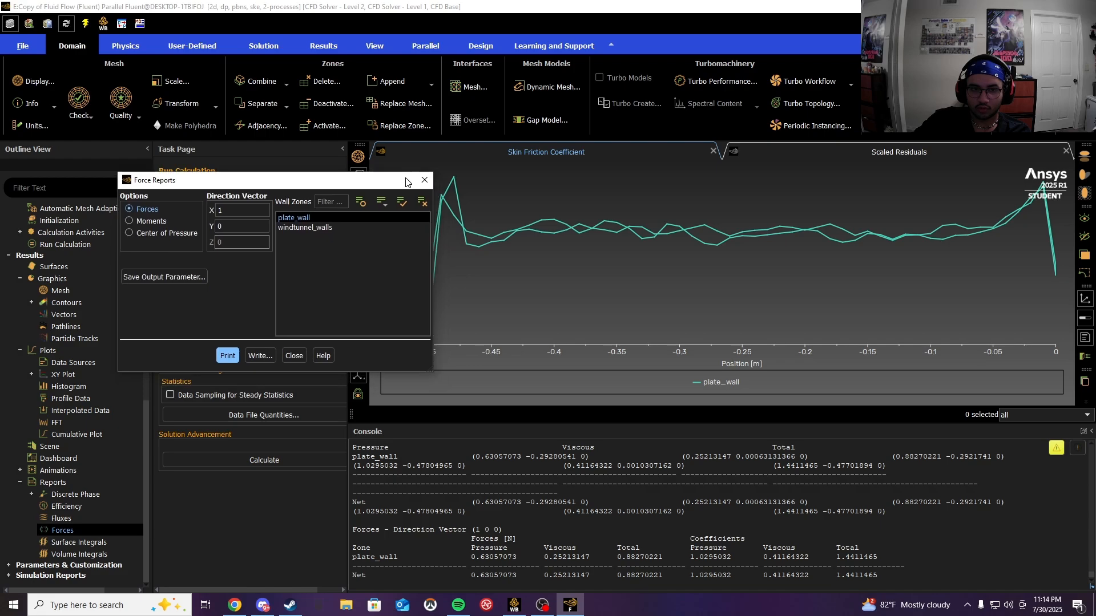
left_click(838, 557)
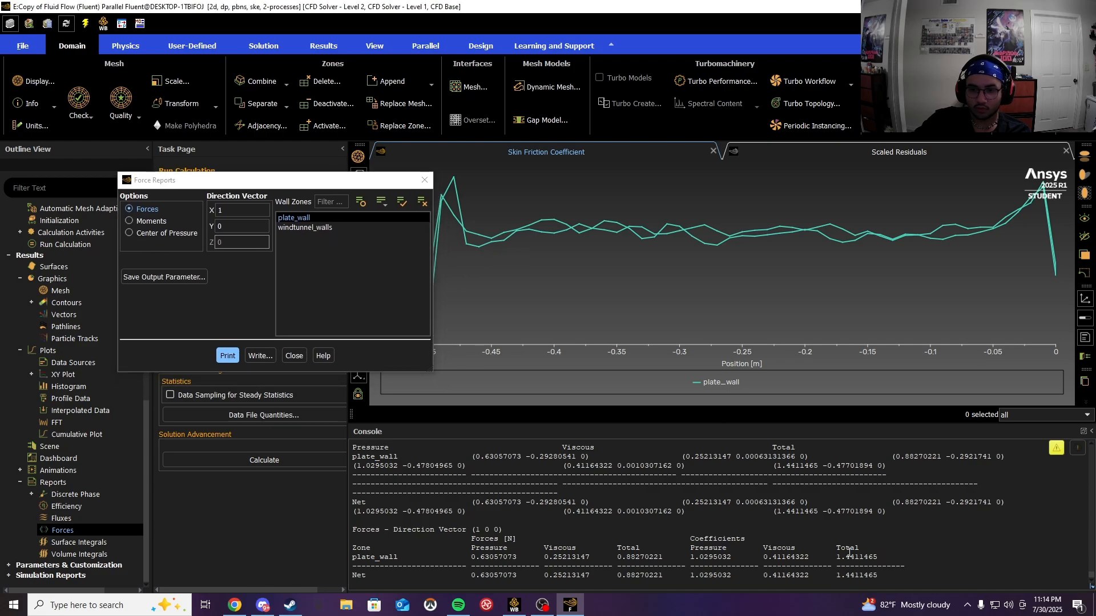
left_click_drag(837, 559, 860, 575)
left_click(870, 568)
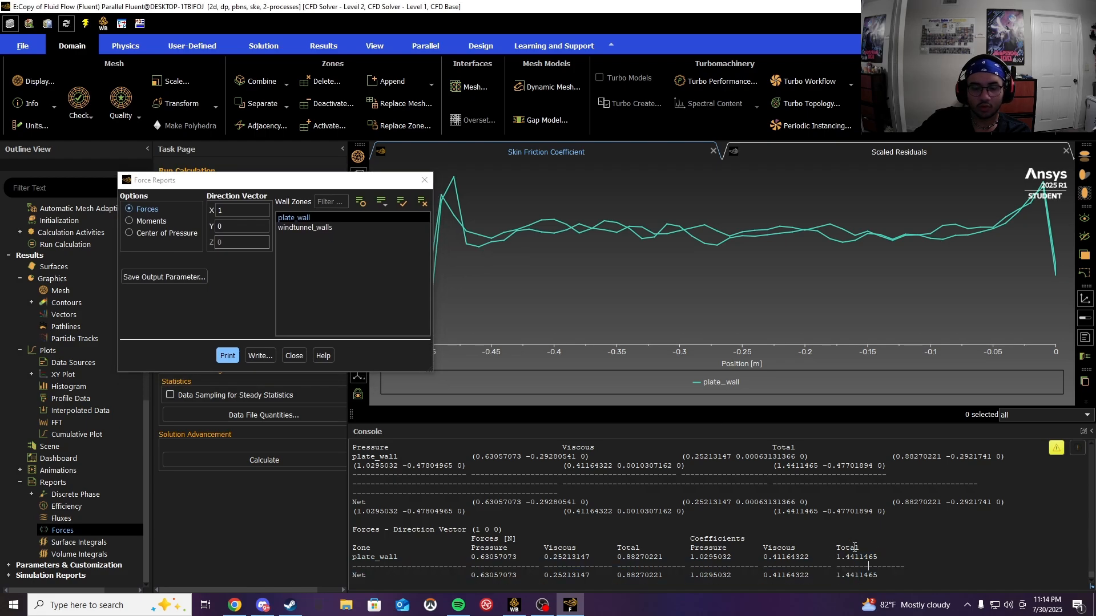
left_click_drag(188, 180, 391, 224)
Step: Review the Part A, B and C requirements in the assignment in Chrome and switch to Ansys Workbench
left_click(235, 605)
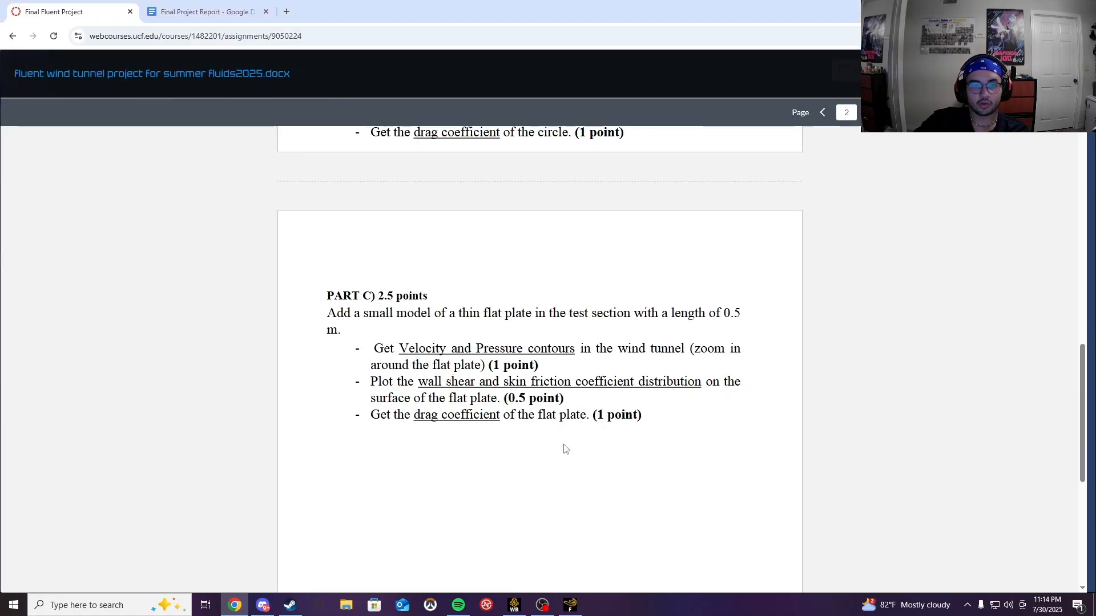
scroll(563, 448, "down", 4)
scroll(403, 403, "up", 8)
scroll(359, 297, "up", 8)
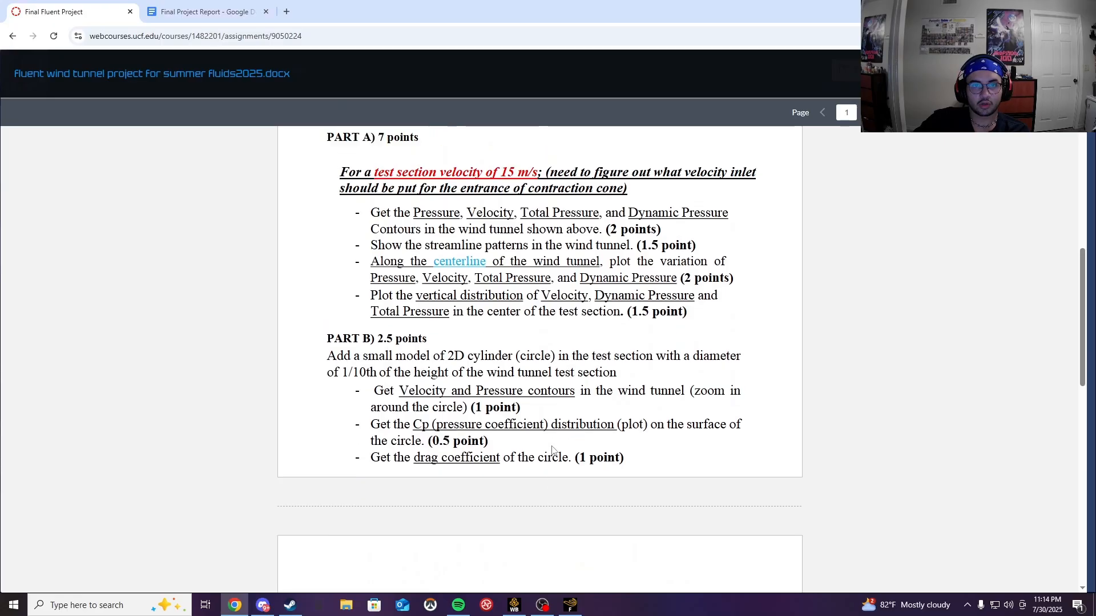
scroll(526, 409, "down", 10)
scroll(525, 409, "down", 5)
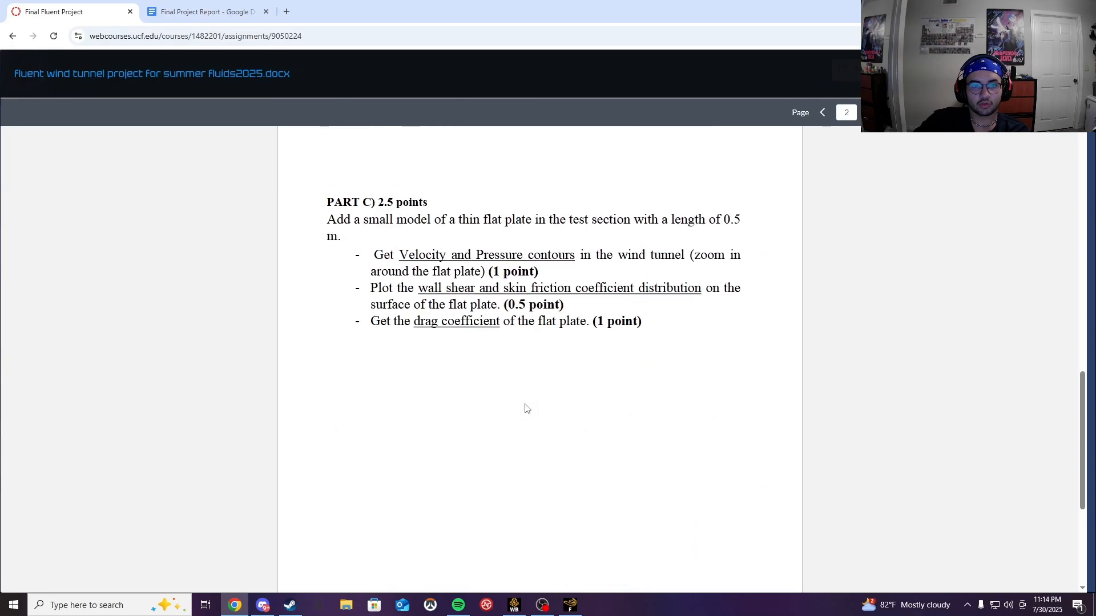
scroll(588, 568, "up", 8)
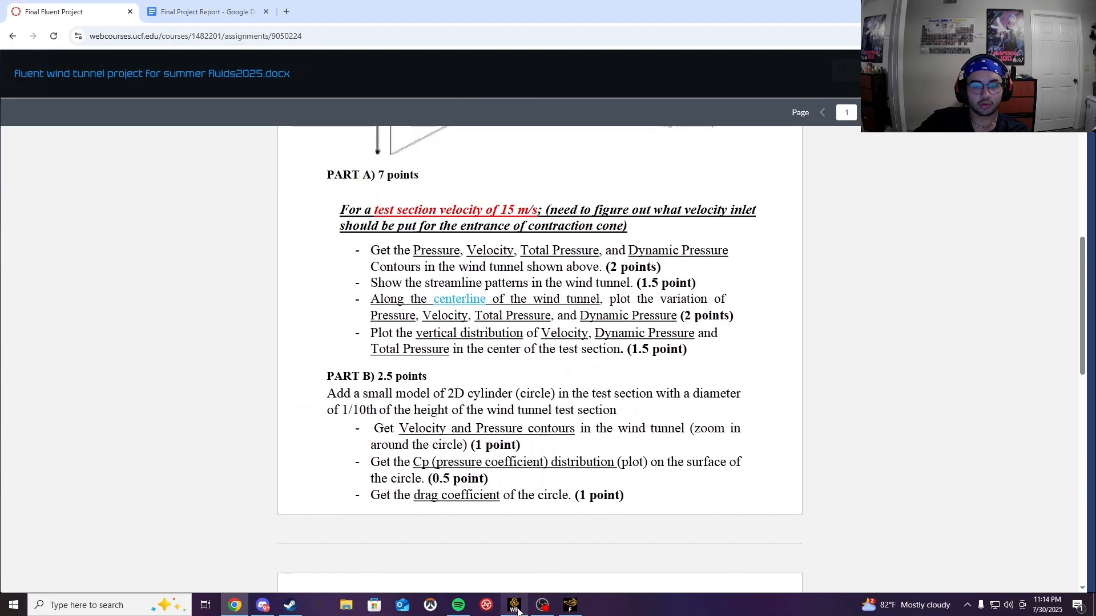
left_click(515, 606)
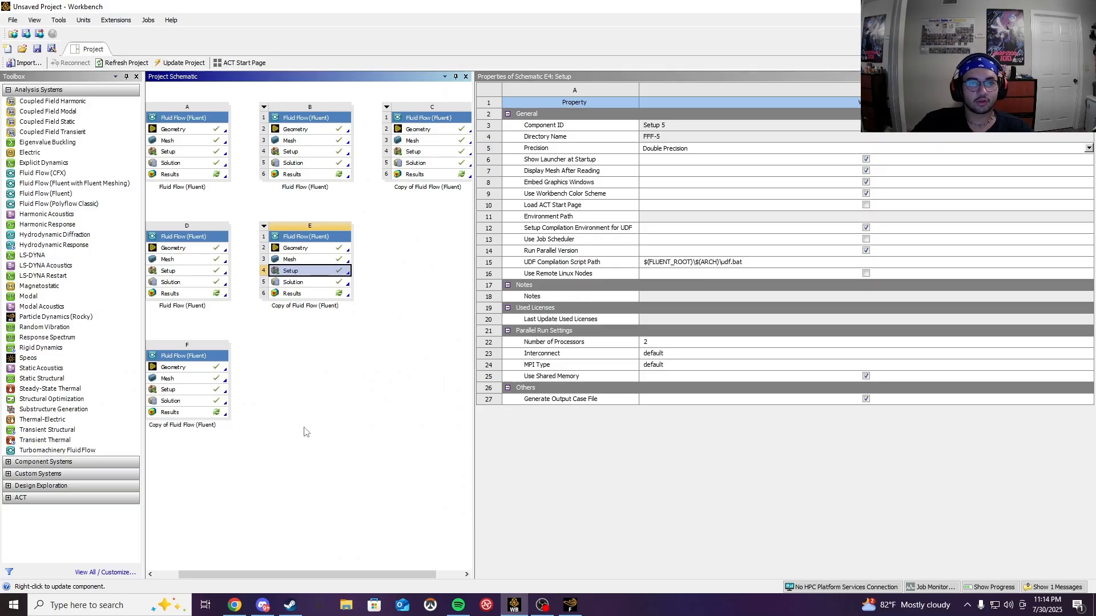